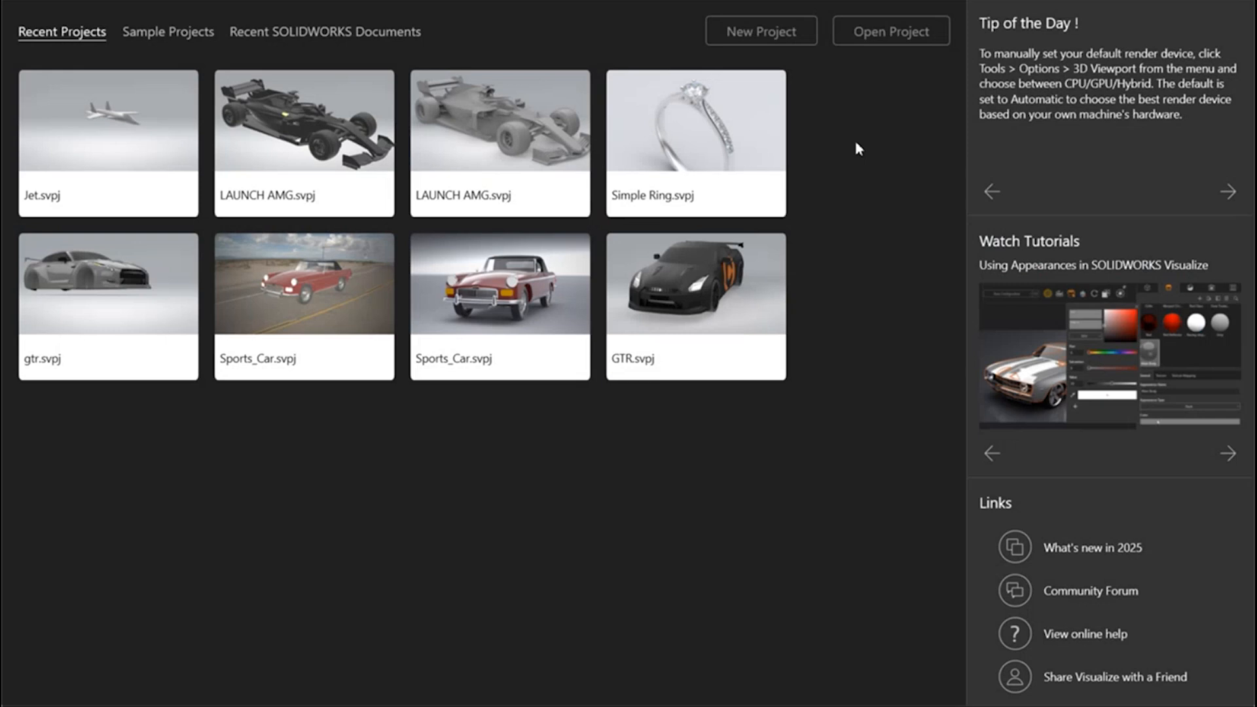
# Step: Open the recent Simple Ring project and frame the whole ring with empty space around it
pyautogui.click(712, 122)
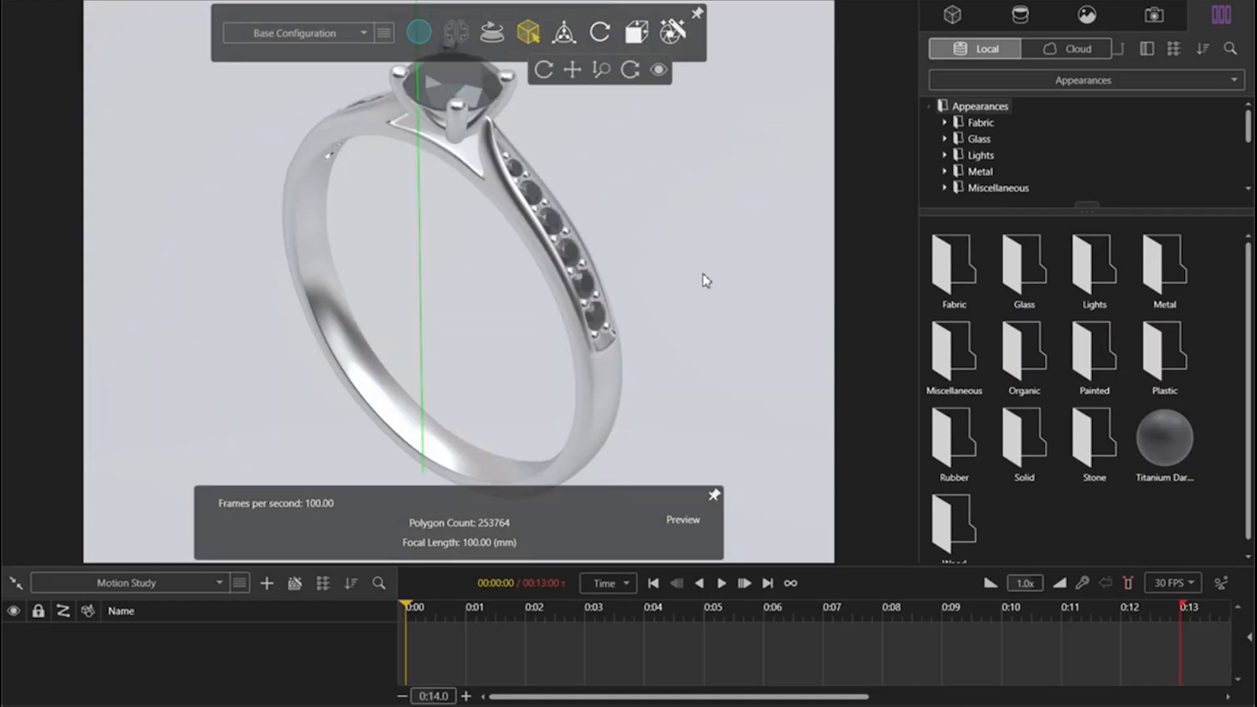
pyautogui.scroll(2, 704, 281)
pyautogui.scroll(-3, 464, 237)
pyautogui.scroll(-4, 303, 281)
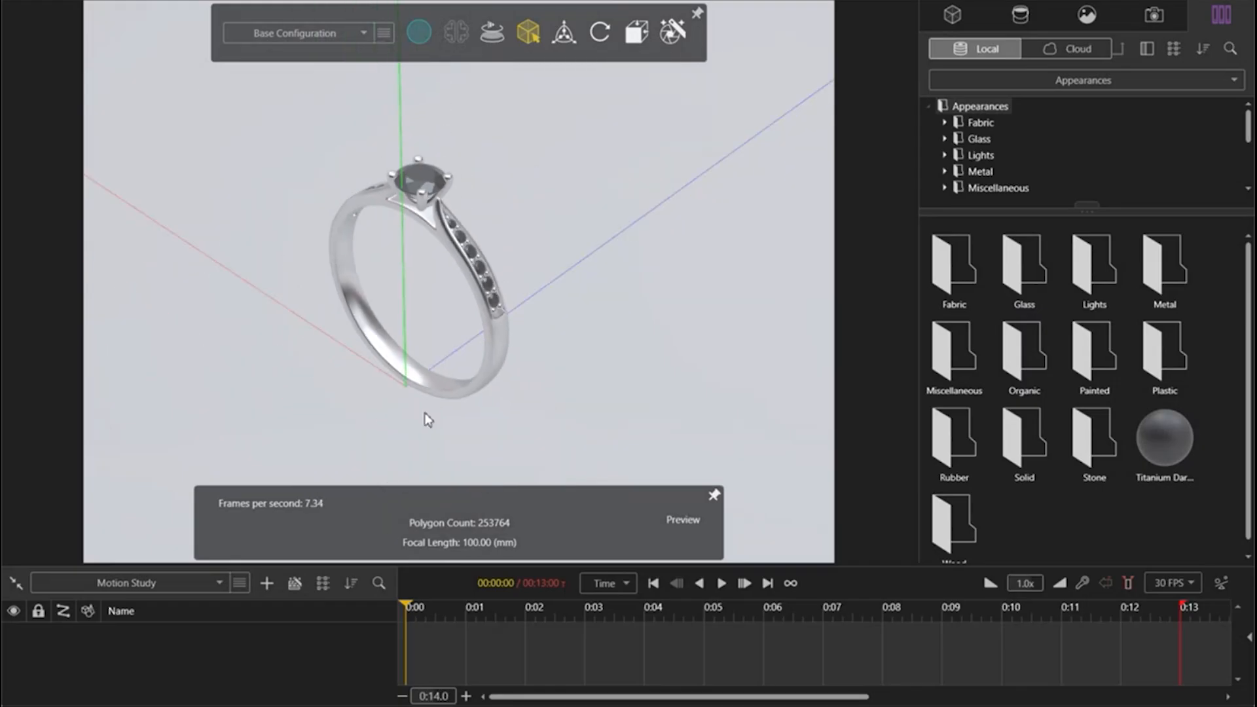
pyautogui.moveTo(397, 300); pyautogui.dragTo(453, 252, button='middle')
pyautogui.moveTo(532, 312); pyautogui.dragTo(528, 276, button='middle')
pyautogui.scroll(-2, 425, 261)
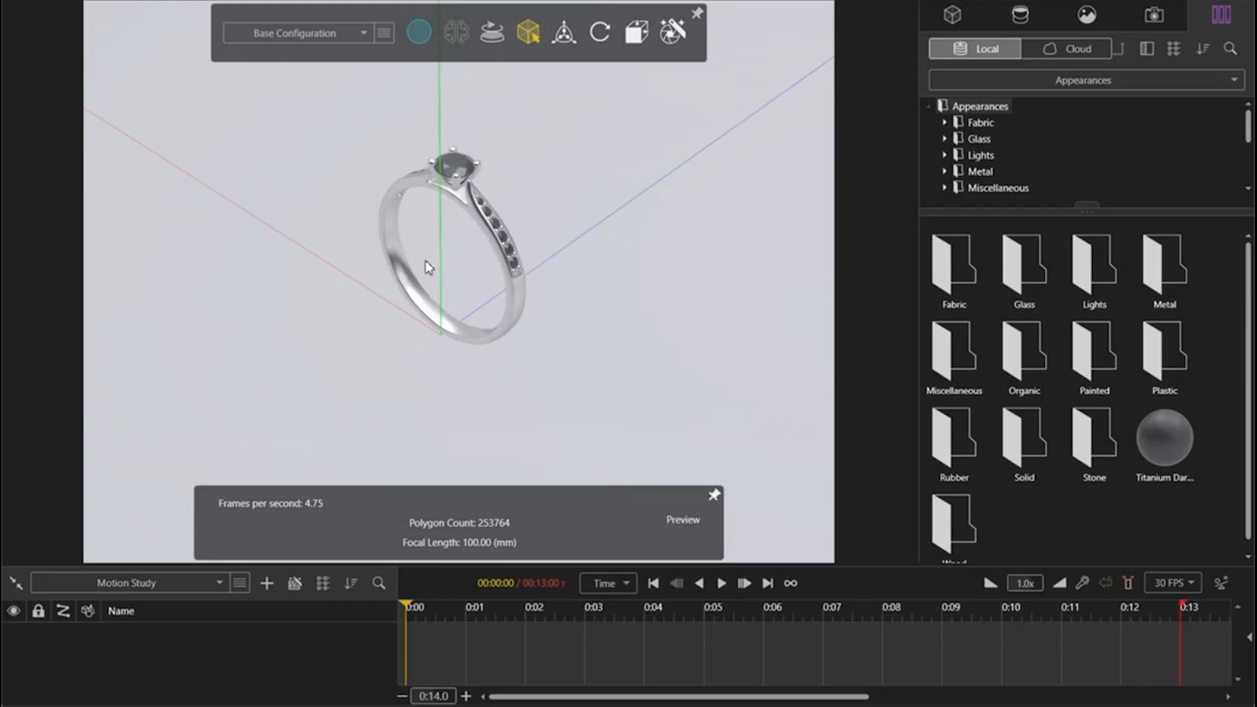
pyautogui.moveTo(504, 320); pyautogui.dragTo(543, 301, button='middle')
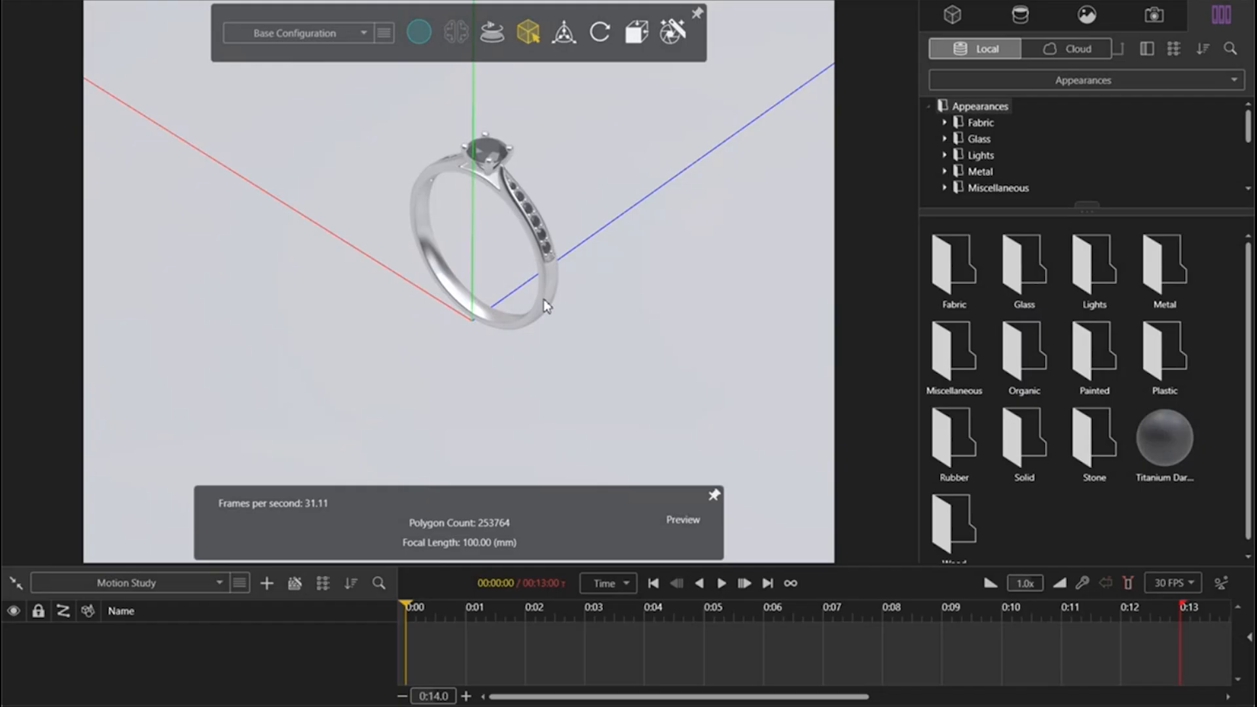
pyautogui.moveTo(594, 327); pyautogui.dragTo(639, 305)
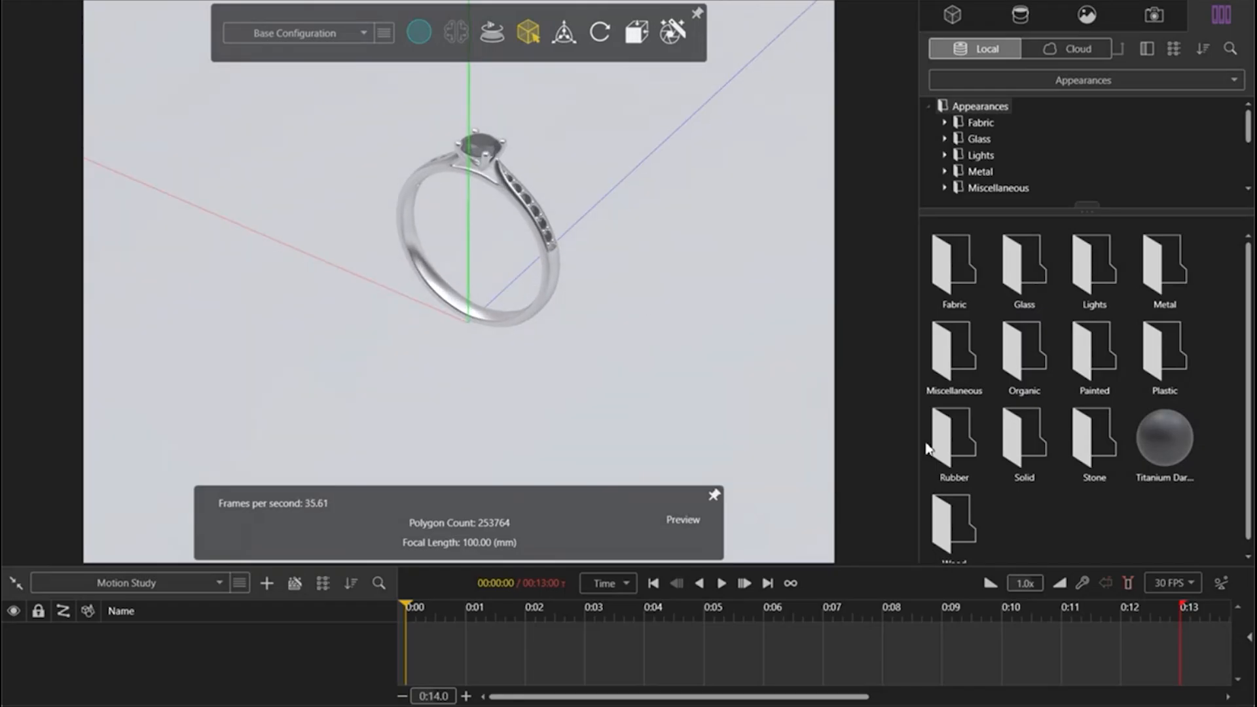
# Step: Duplicate the ring's Merged Model in the model set
pyautogui.click(952, 14)
pyautogui.moveTo(1031, 177); pyautogui.dragTo(1021, 299)
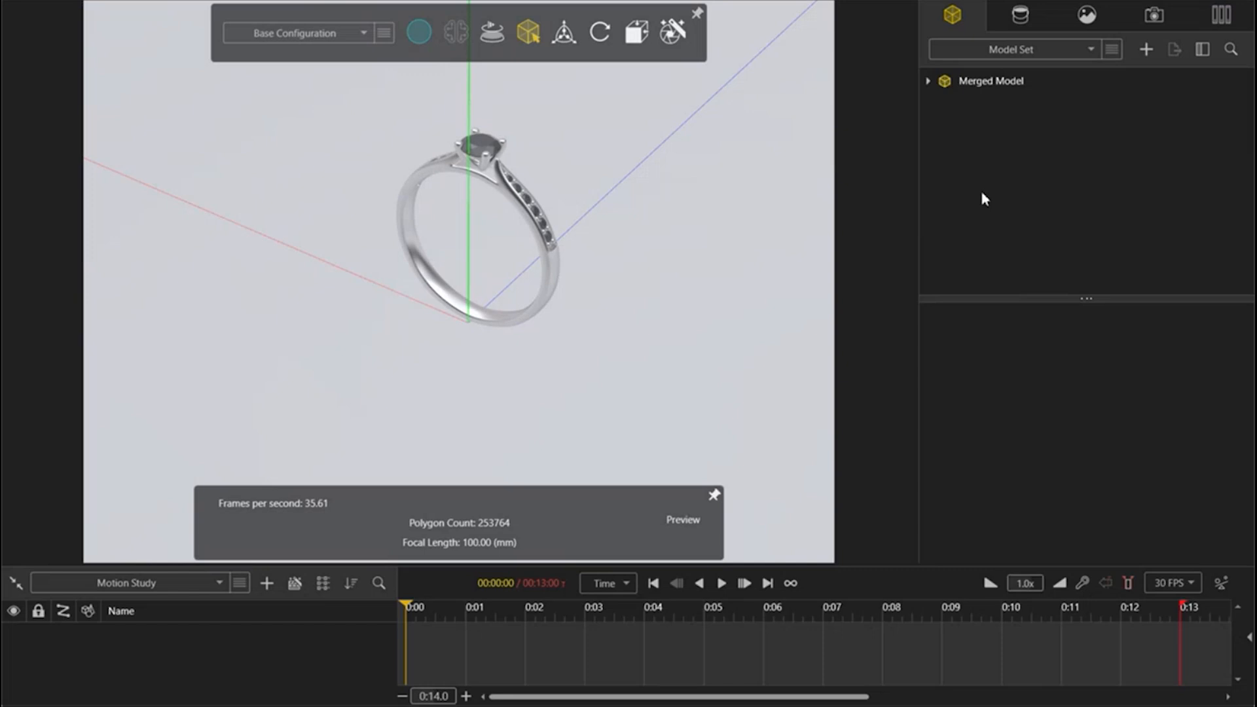
pyautogui.click(992, 90)
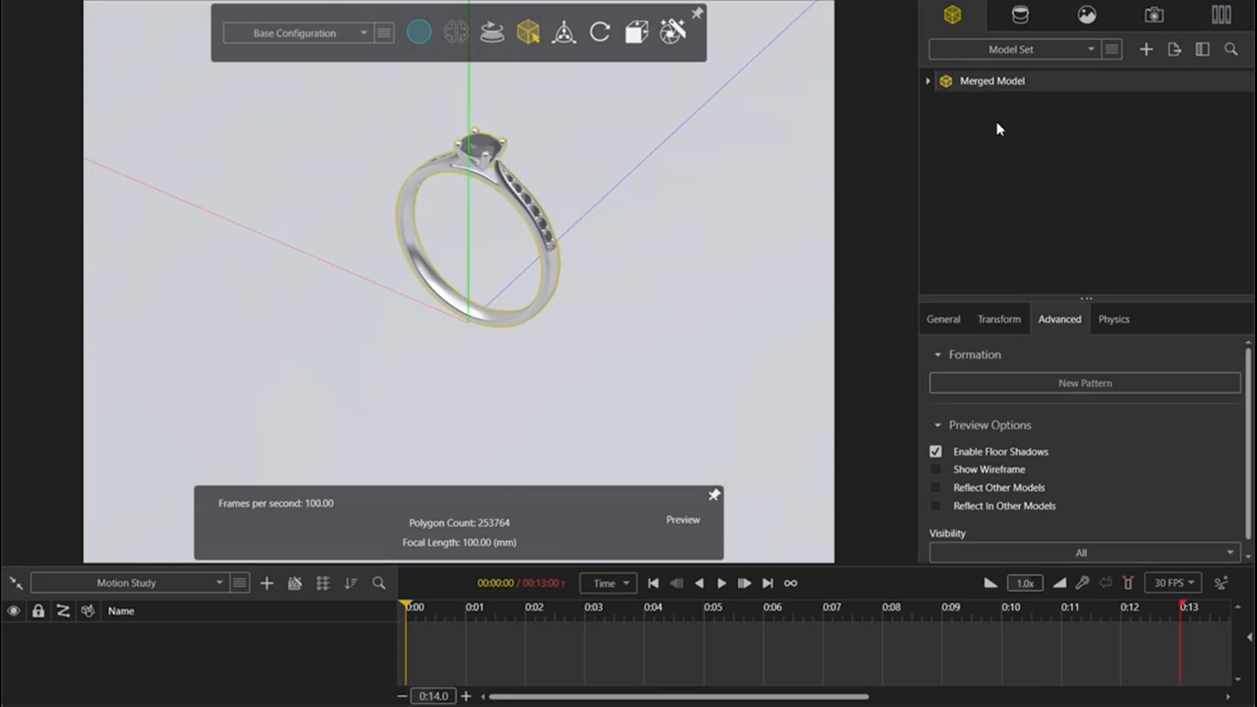
pyautogui.hotkey('ctrl', 'd')
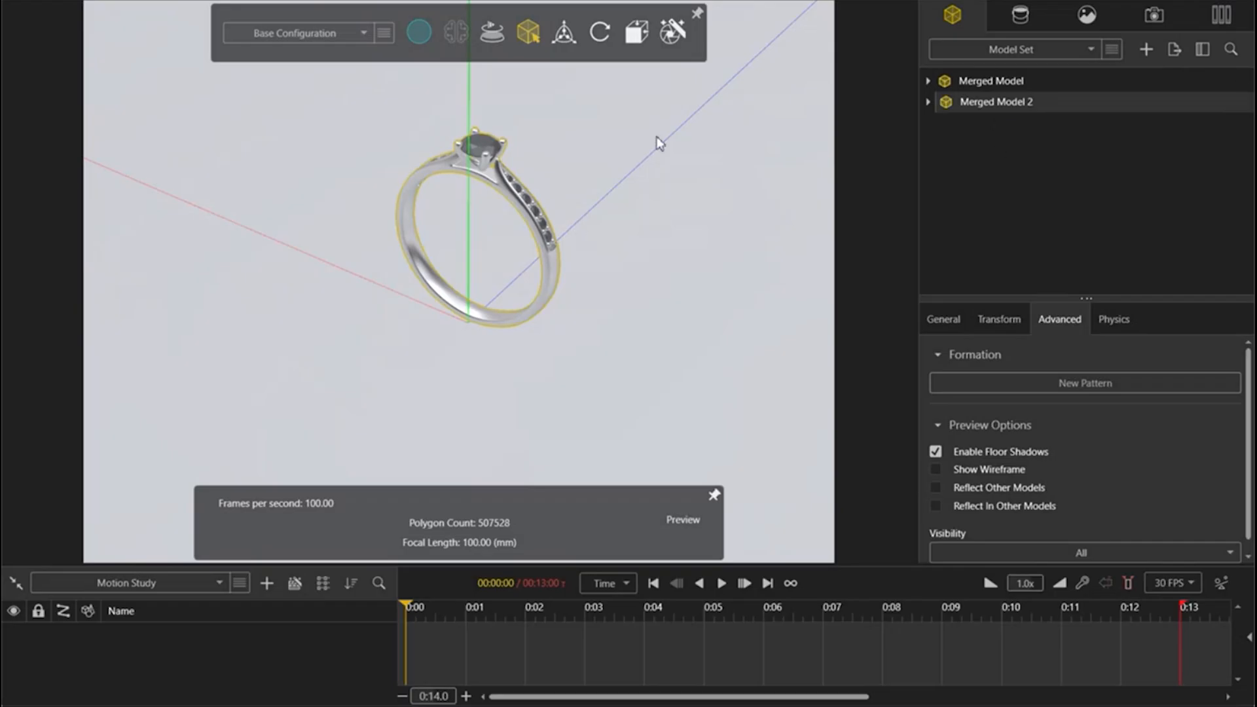
# Step: Rotate the duplicated ring with the object manipulator from upright to lying nearly flat, its main stone facing forward
pyautogui.click(564, 32)
pyautogui.click(517, 73)
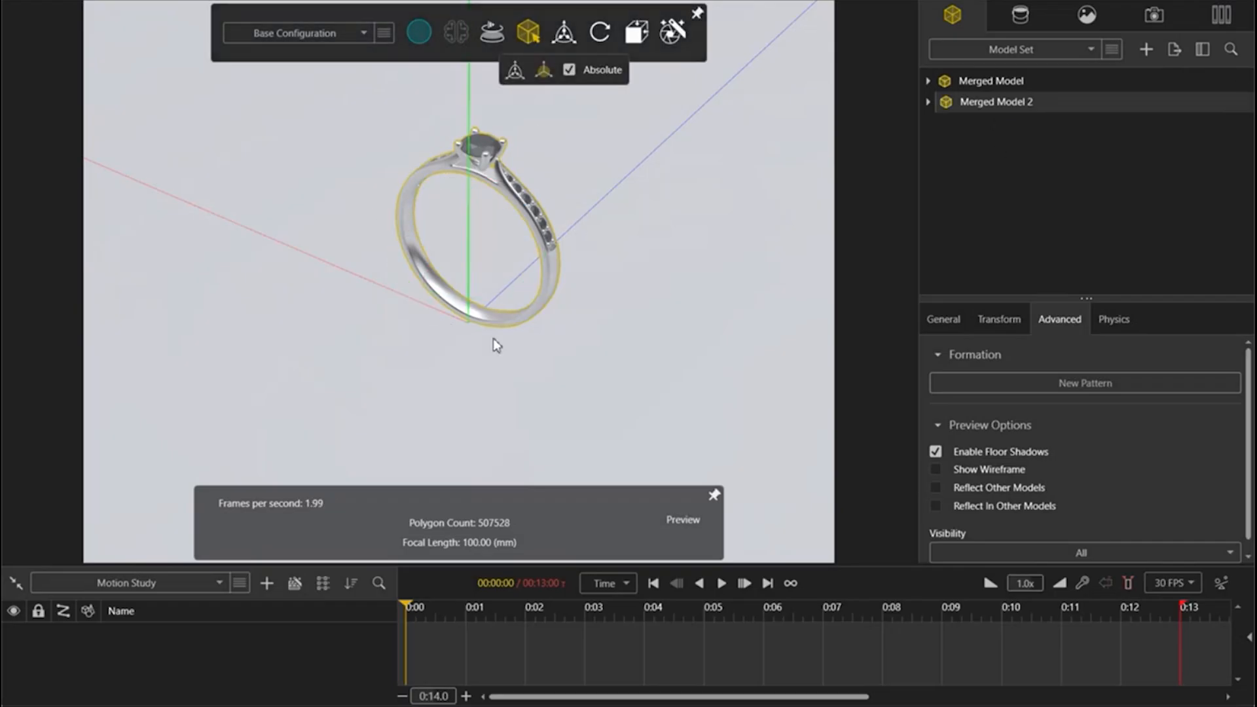
pyautogui.moveTo(528, 36)
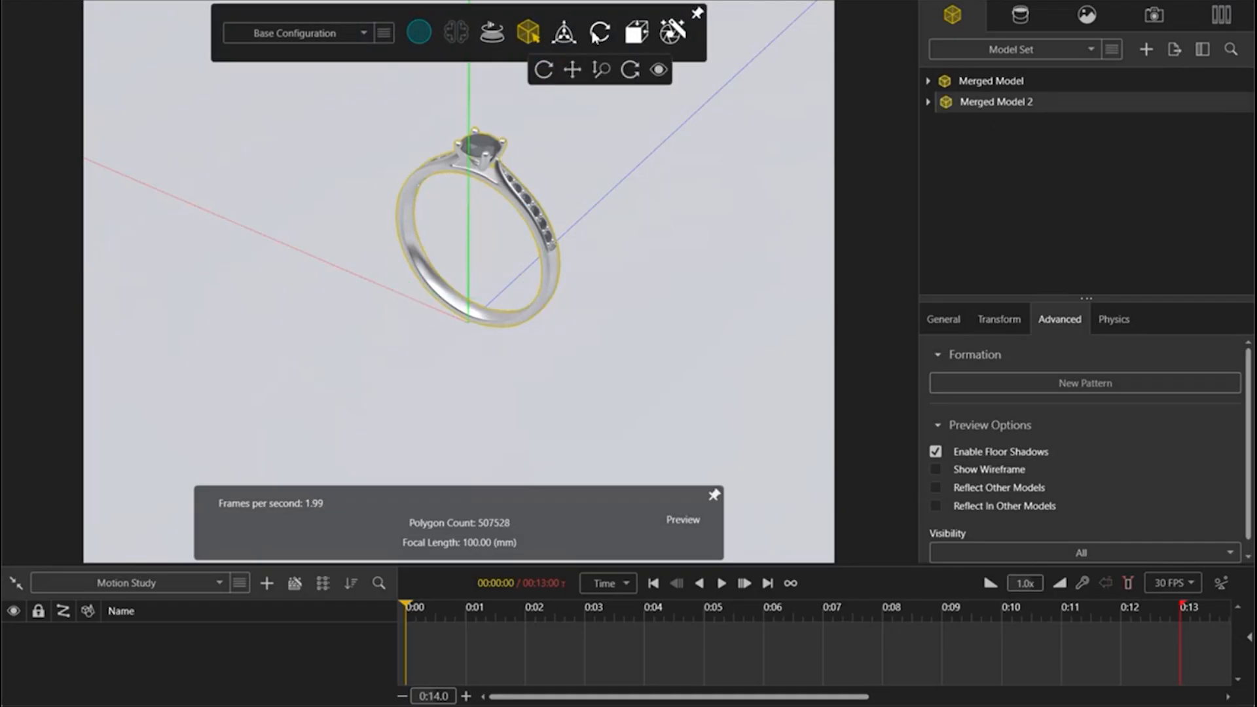
pyautogui.click(563, 31)
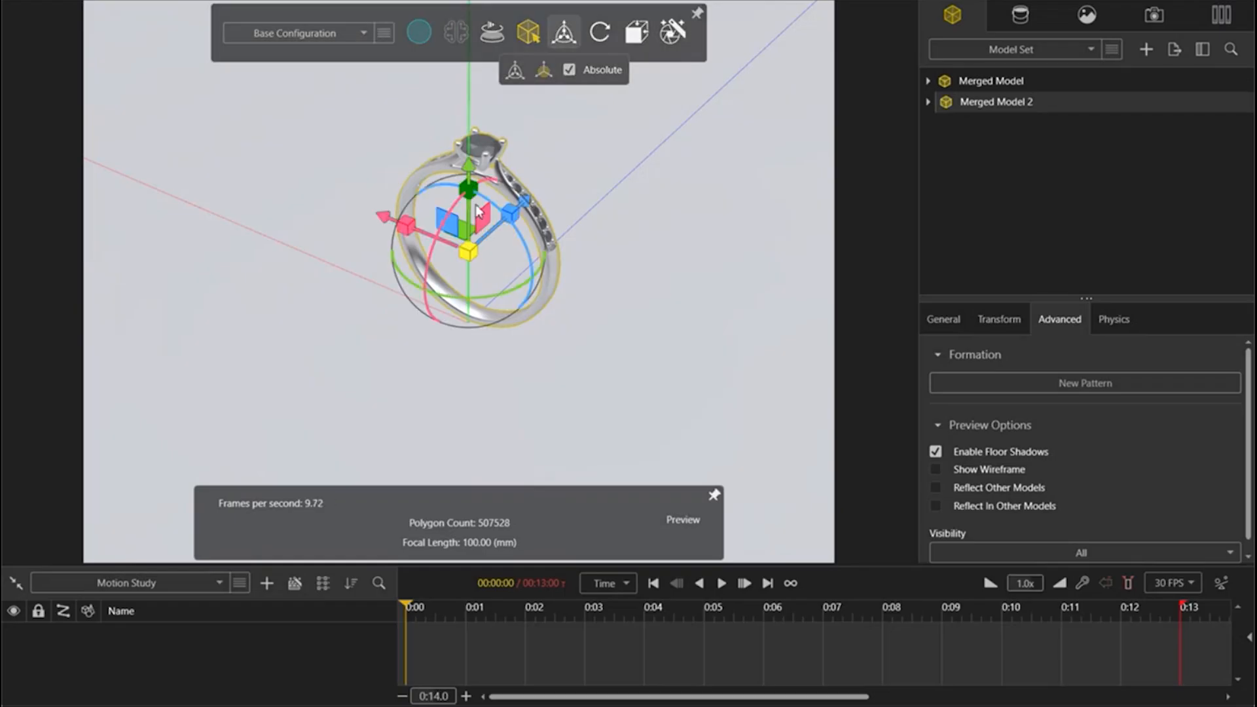
pyautogui.moveTo(455, 209); pyautogui.dragTo(398, 359)
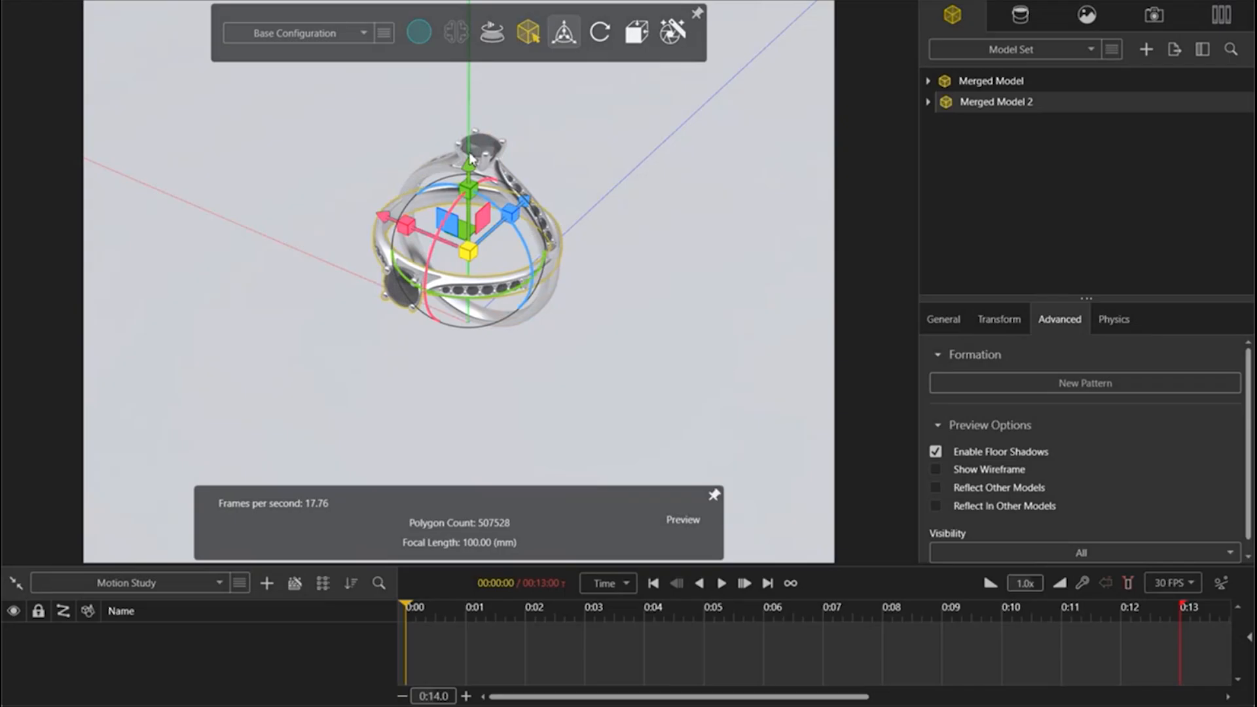
# Step: Lower the flat ring along the vertical axis until it lies around the base of the upright ring
pyautogui.moveTo(469, 167); pyautogui.dragTo(460, 237)
pyautogui.moveTo(427, 350); pyautogui.dragTo(444, 303)
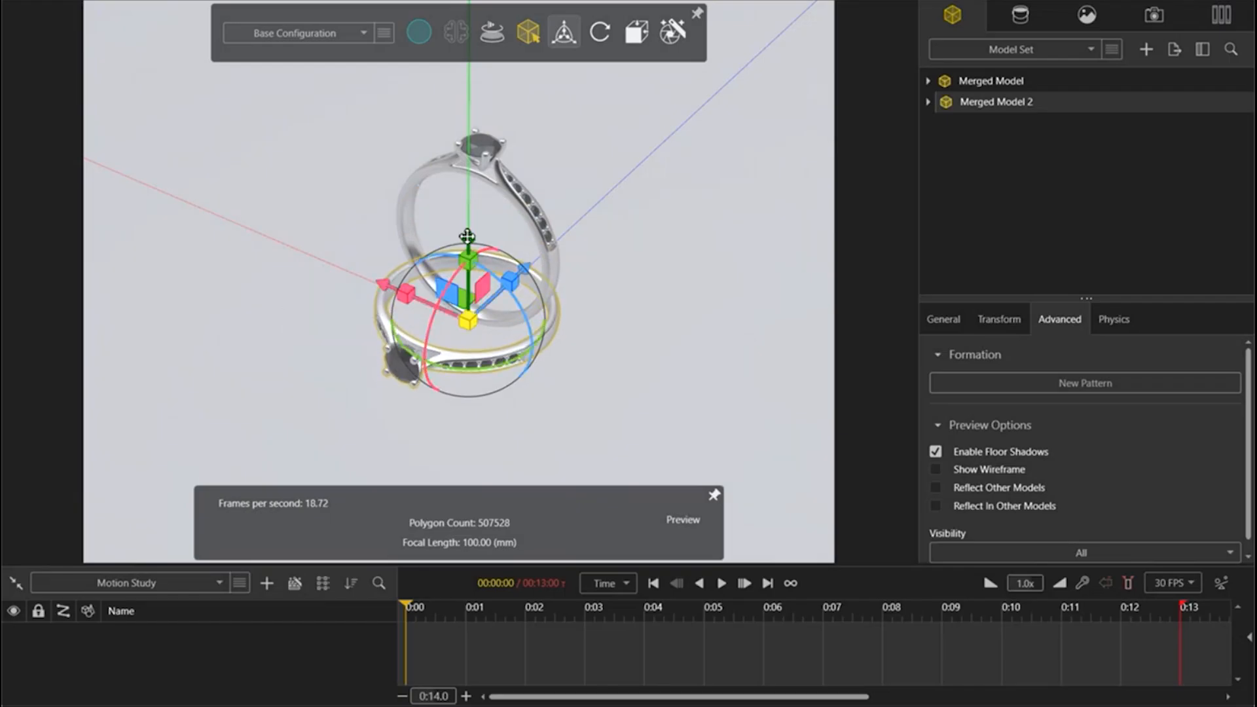
pyautogui.moveTo(467, 236); pyautogui.dragTo(466, 237)
pyautogui.click(1003, 165)
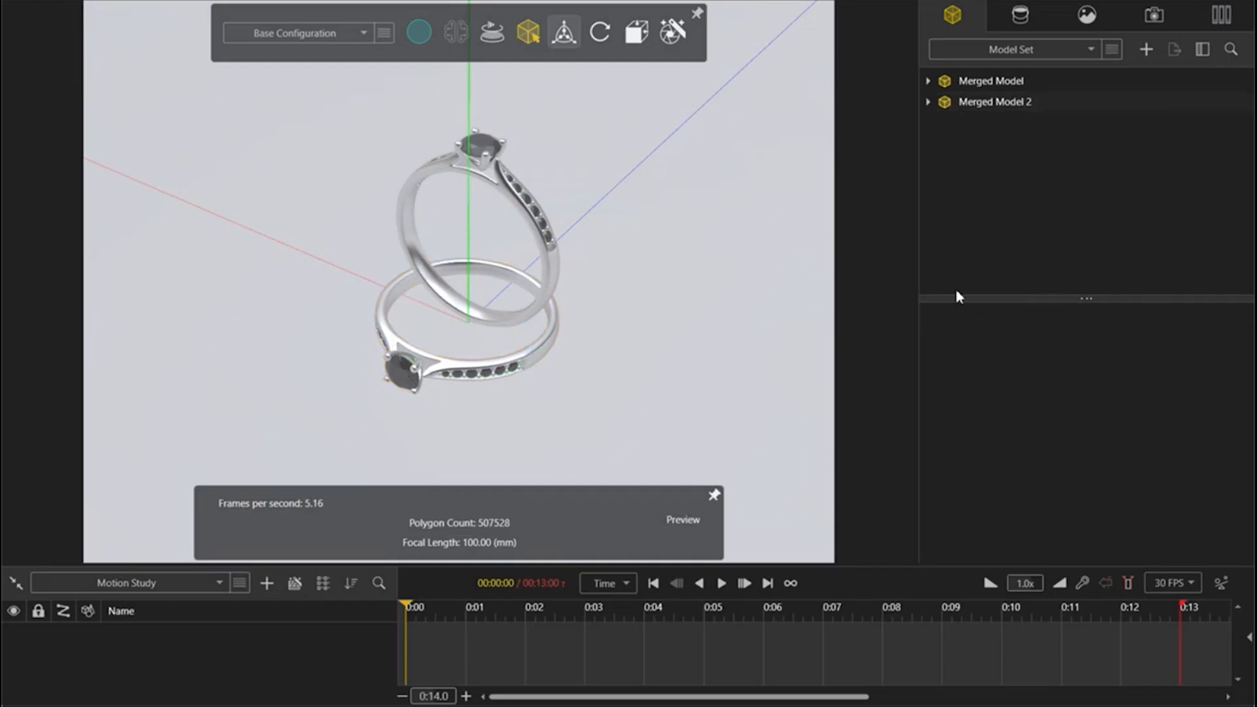
pyautogui.scroll(3, 568, 317)
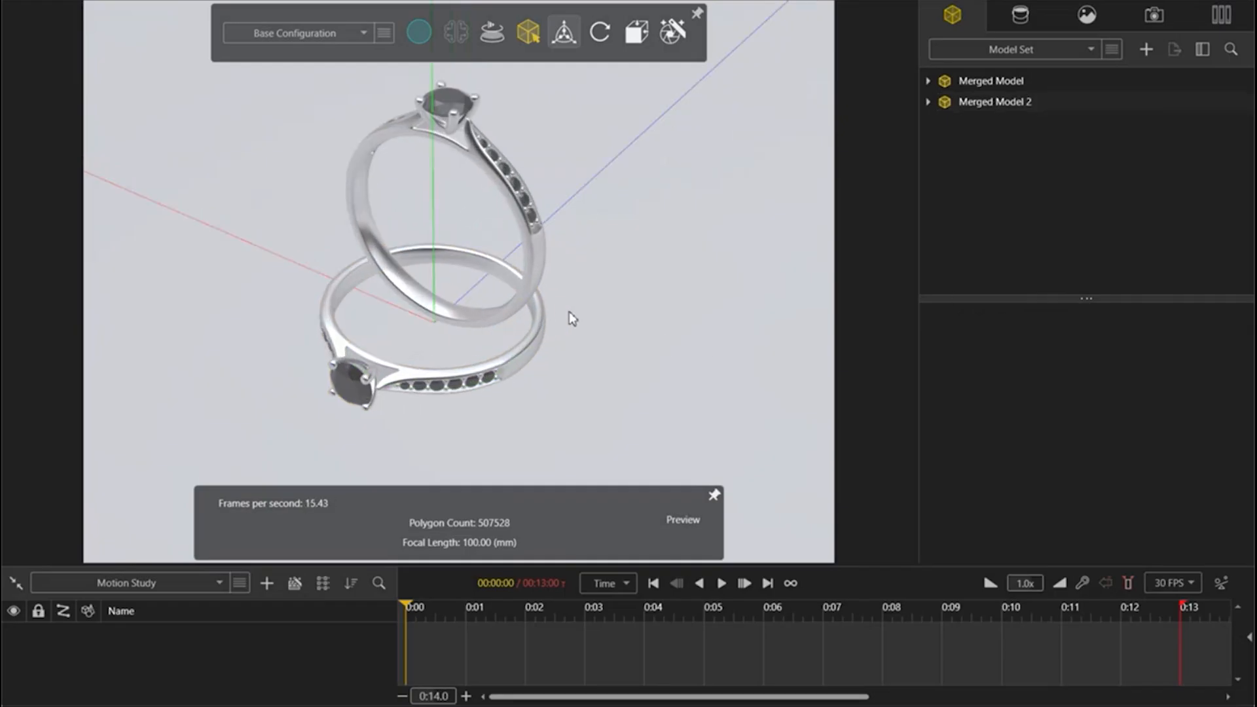
# Step: Apply the Polished Gold appearance to the lower ring's body and Ruby to its stones
pyautogui.click(1019, 18)
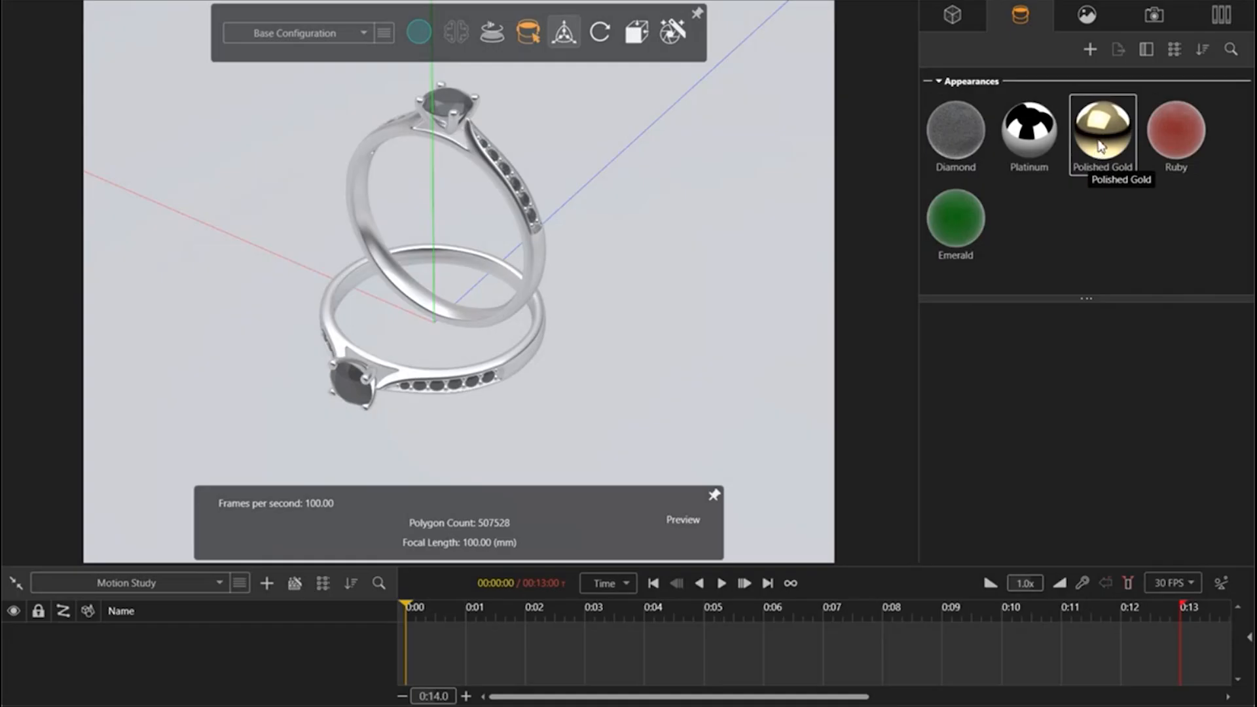
pyautogui.moveTo(1098, 149); pyautogui.dragTo(527, 354)
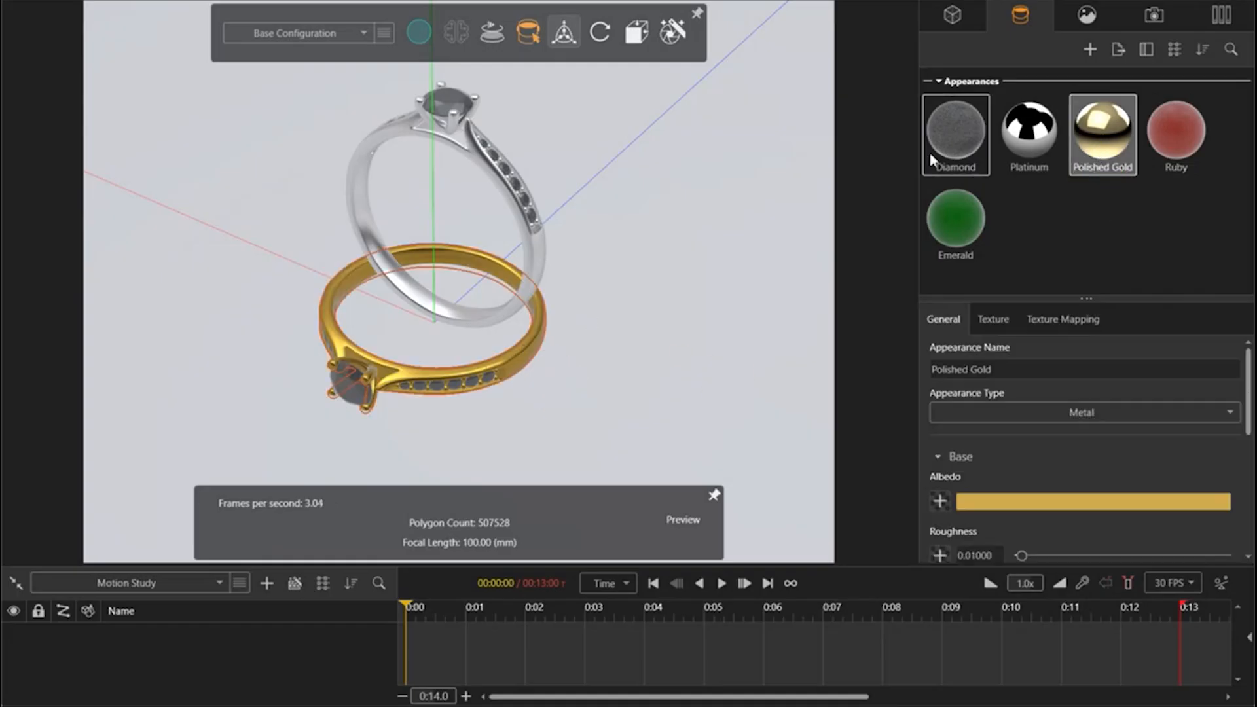
pyautogui.moveTo(956, 223)
pyautogui.mouseDown()
pyautogui.moveTo(504, 386)
pyautogui.moveTo(513, 407)
pyautogui.moveTo(667, 356)
pyautogui.moveTo(955, 215)
pyautogui.mouseUp()
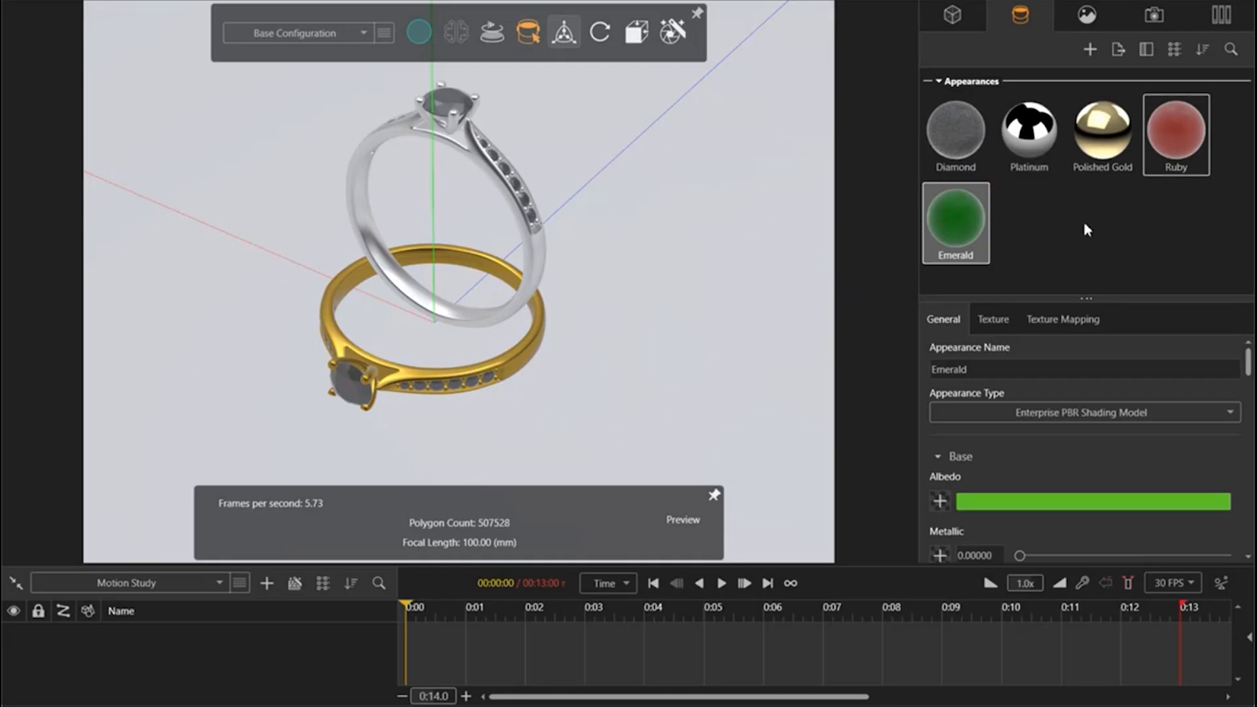
pyautogui.moveTo(1188, 146); pyautogui.dragTo(388, 411)
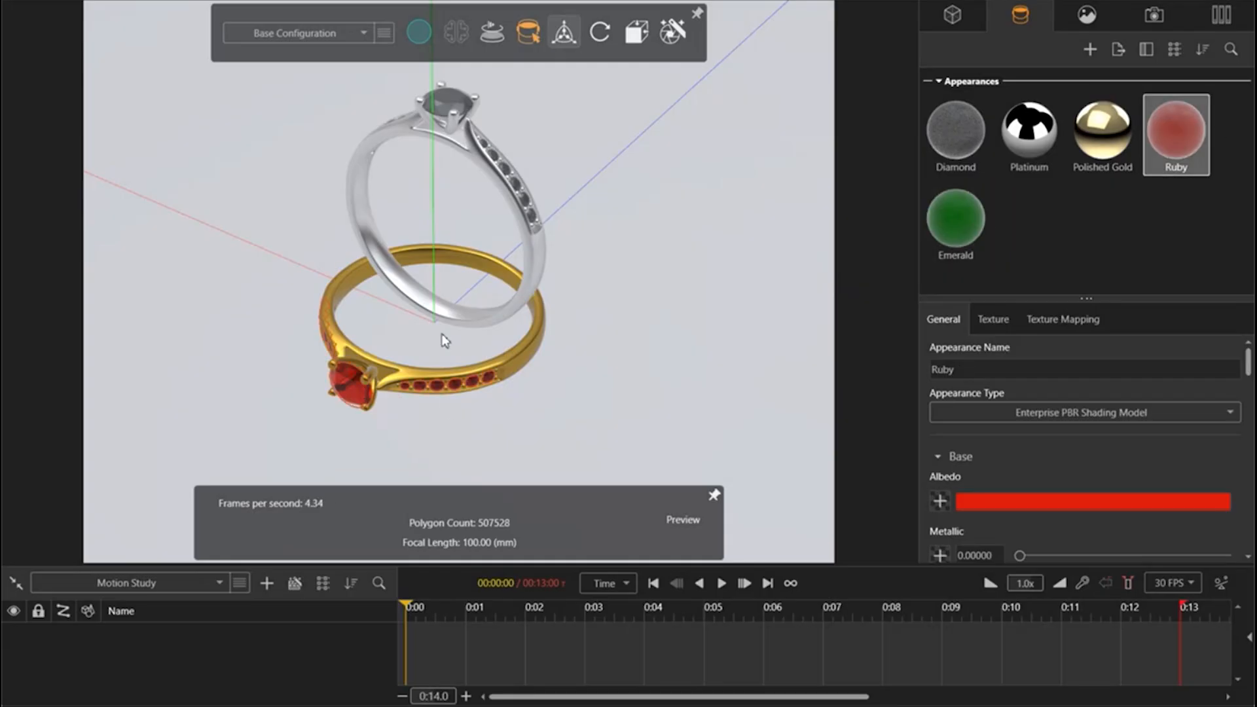
pyautogui.click(565, 61)
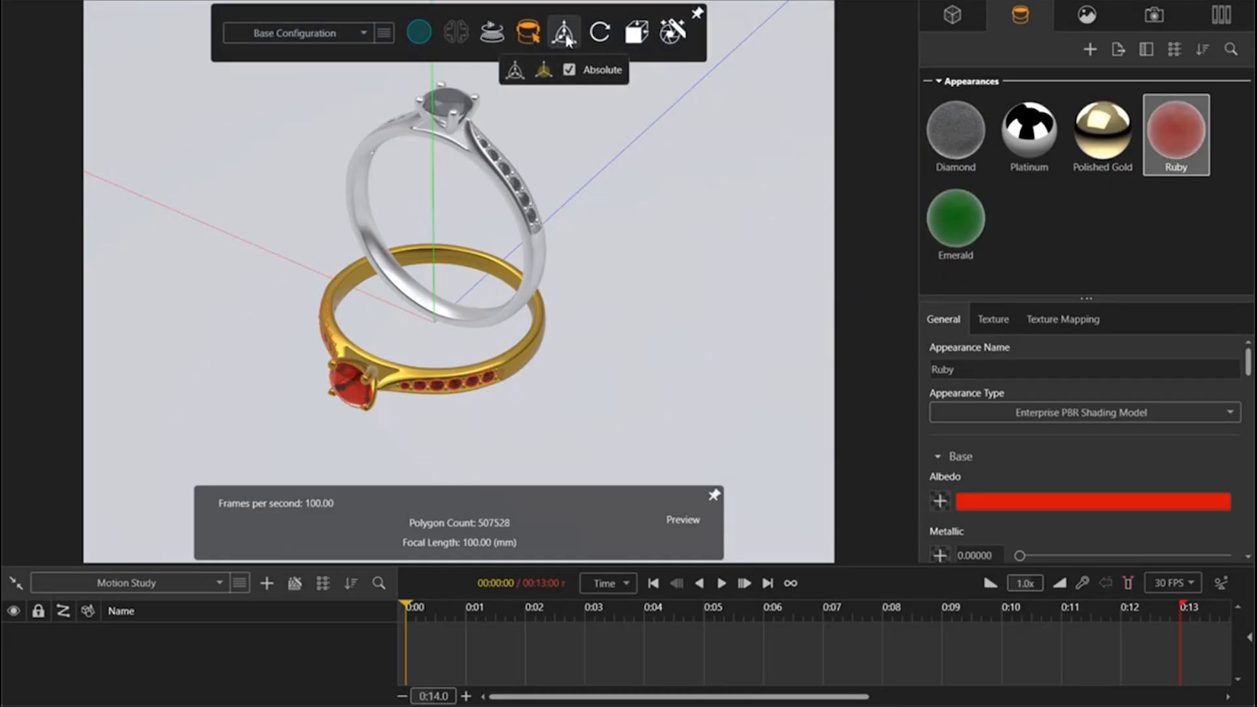
pyautogui.click(953, 16)
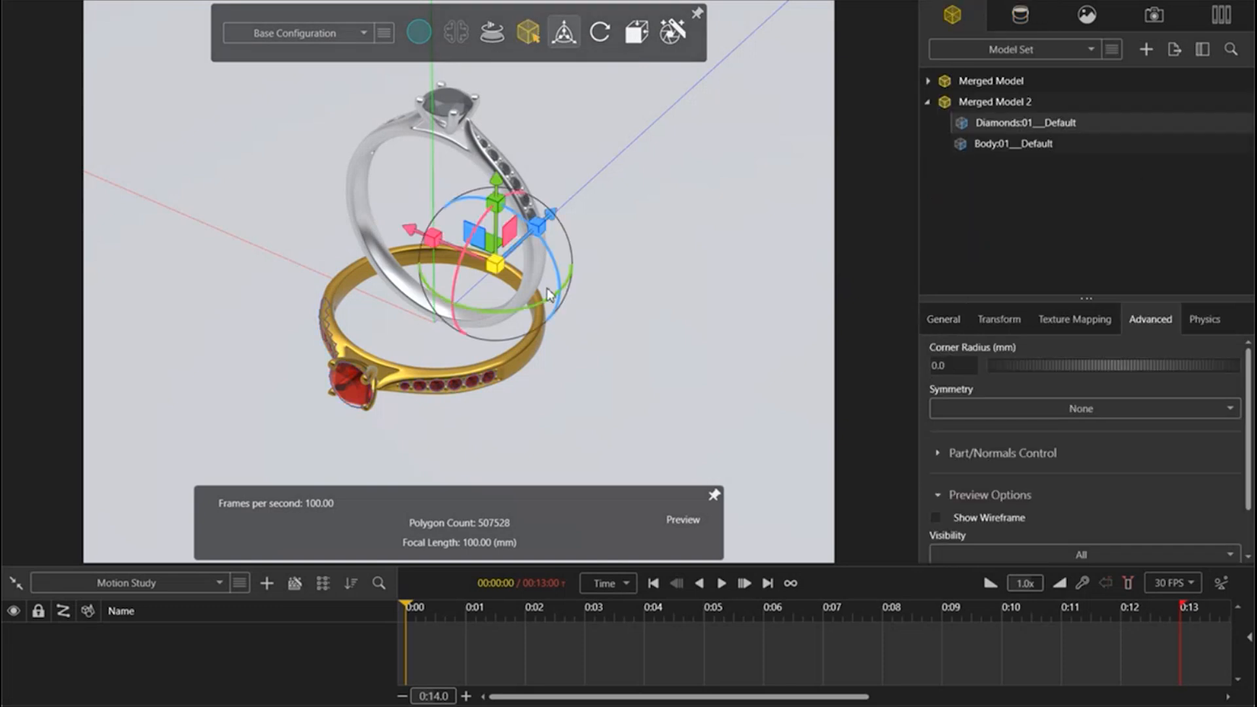
pyautogui.moveTo(460, 274)
pyautogui.mouseDown()
pyautogui.moveTo(455, 291)
pyautogui.moveTo(458, 274)
pyautogui.mouseUp()
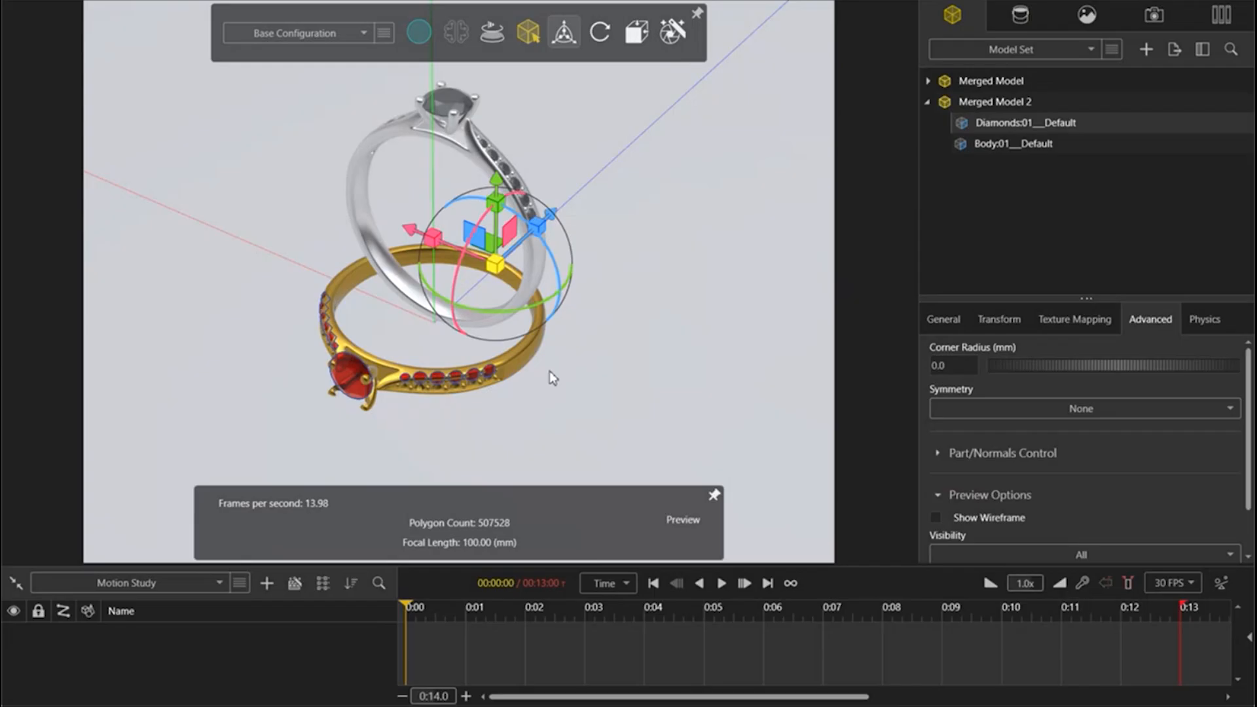
pyautogui.click(673, 293)
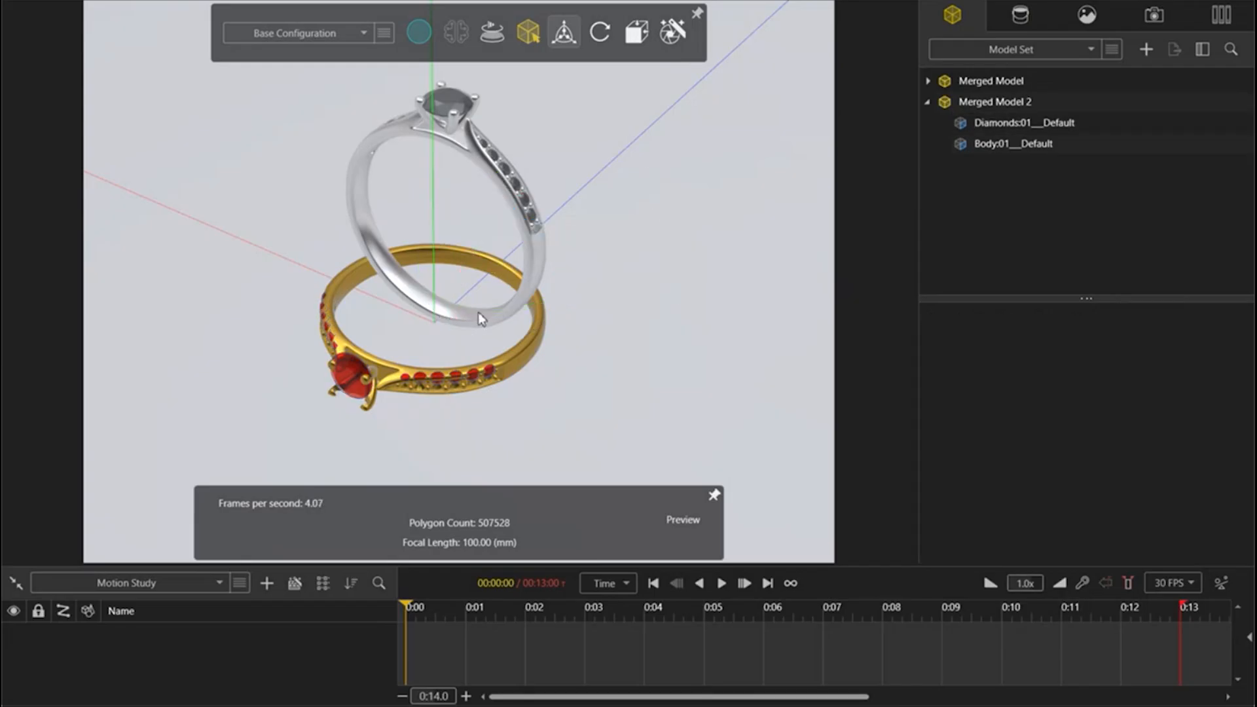
# Step: Tilt the whole lower ring, Merged Model 2, slightly so that its ruby end rises
pyautogui.click(529, 361)
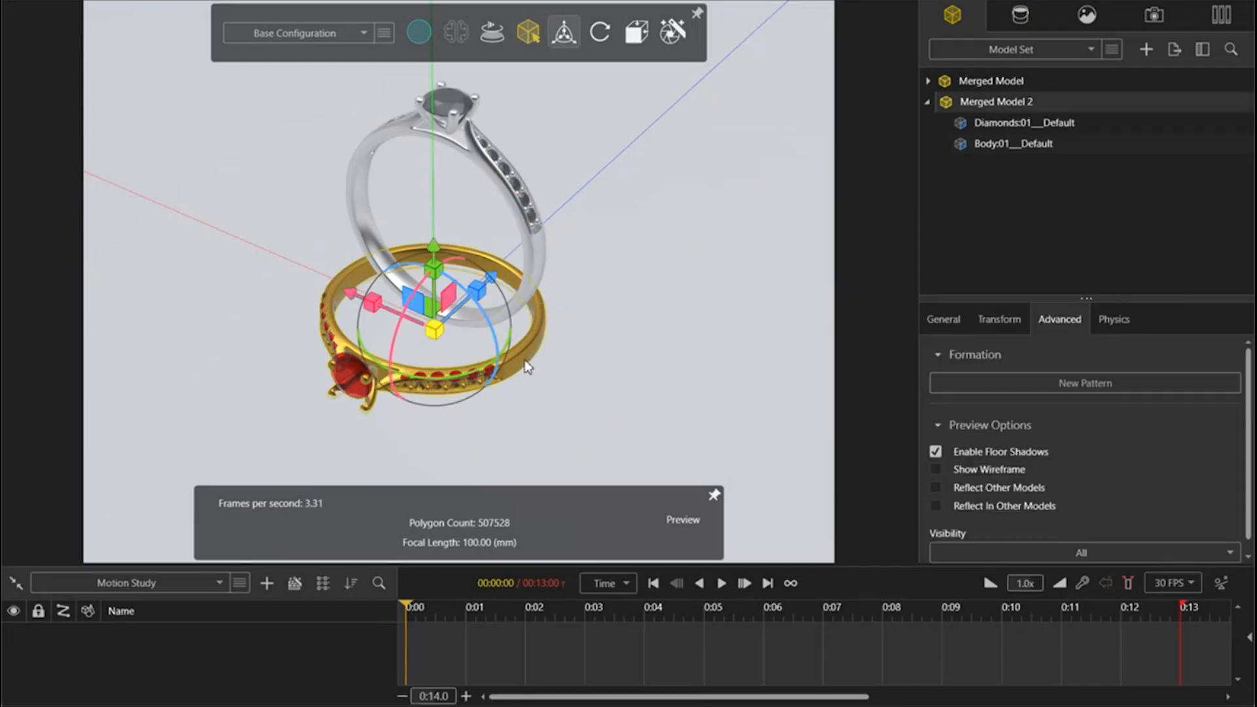
pyautogui.click(1005, 105)
pyautogui.click(956, 135)
pyautogui.click(928, 102)
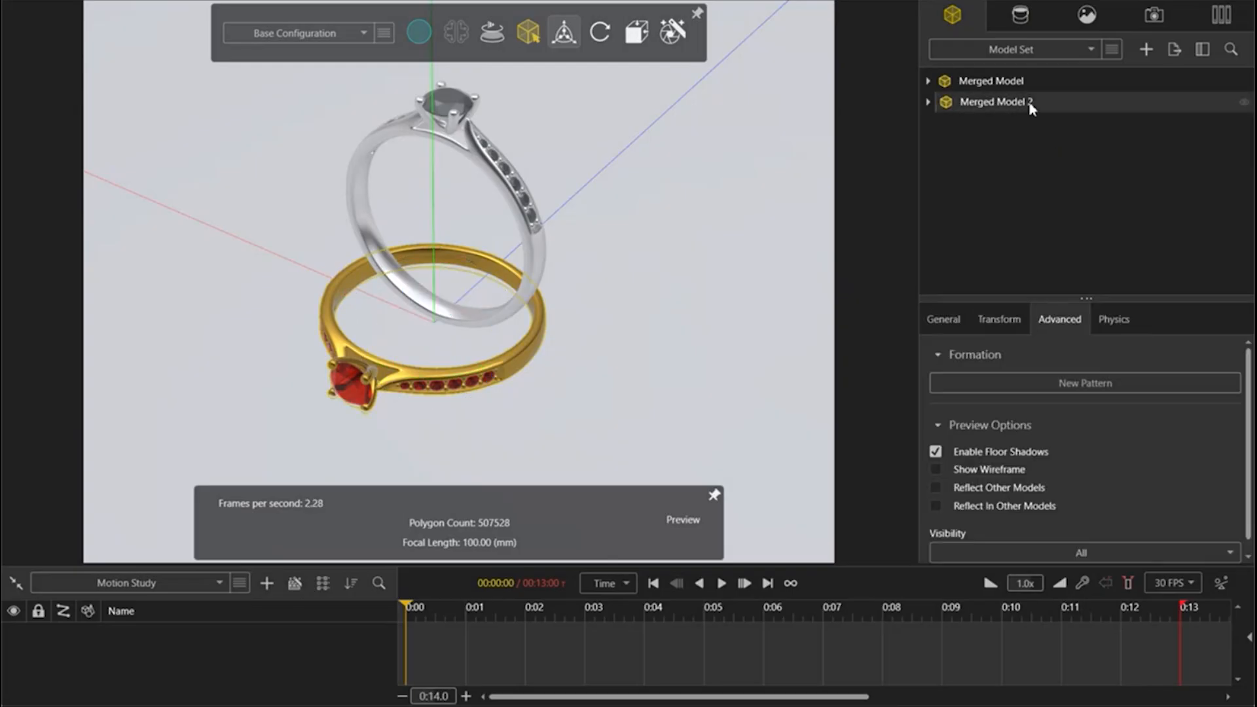
pyautogui.moveTo(393, 345); pyautogui.dragTo(421, 287)
pyautogui.click(1008, 238)
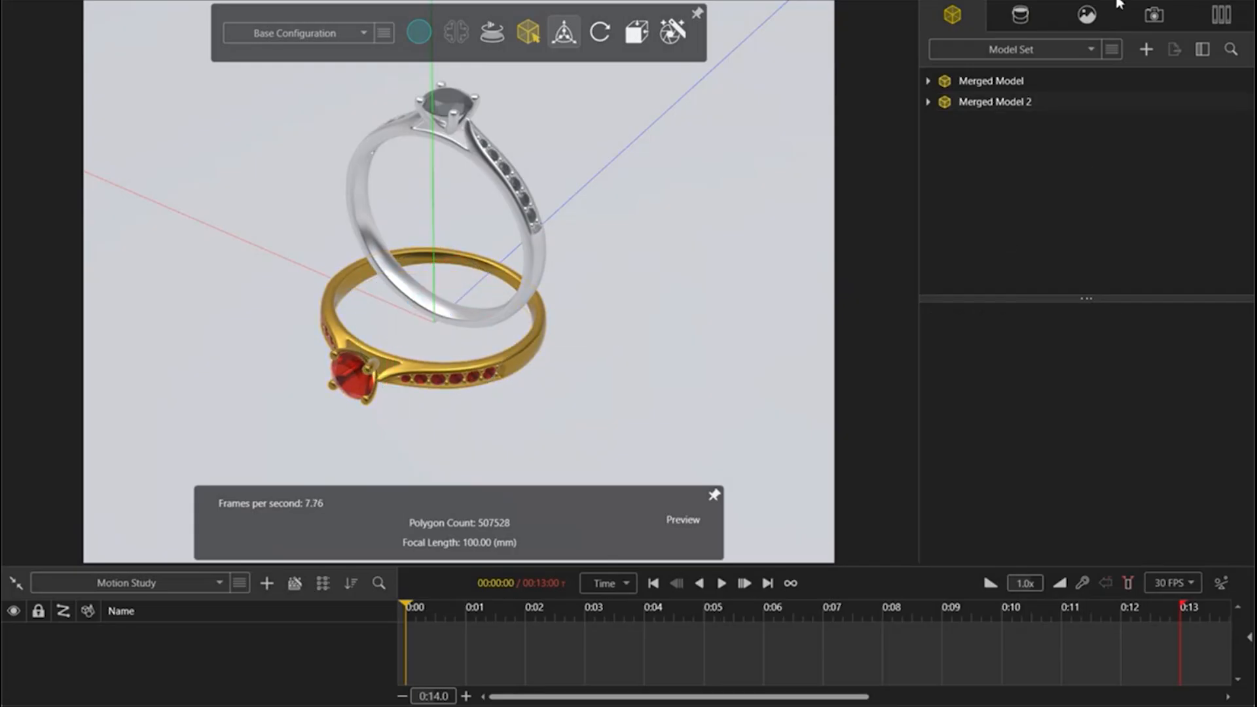
# Step: Add a new backplate to the scene using white_satin.jpg from the Ring folder in Visualize Webinar on the desktop
pyautogui.click(1087, 16)
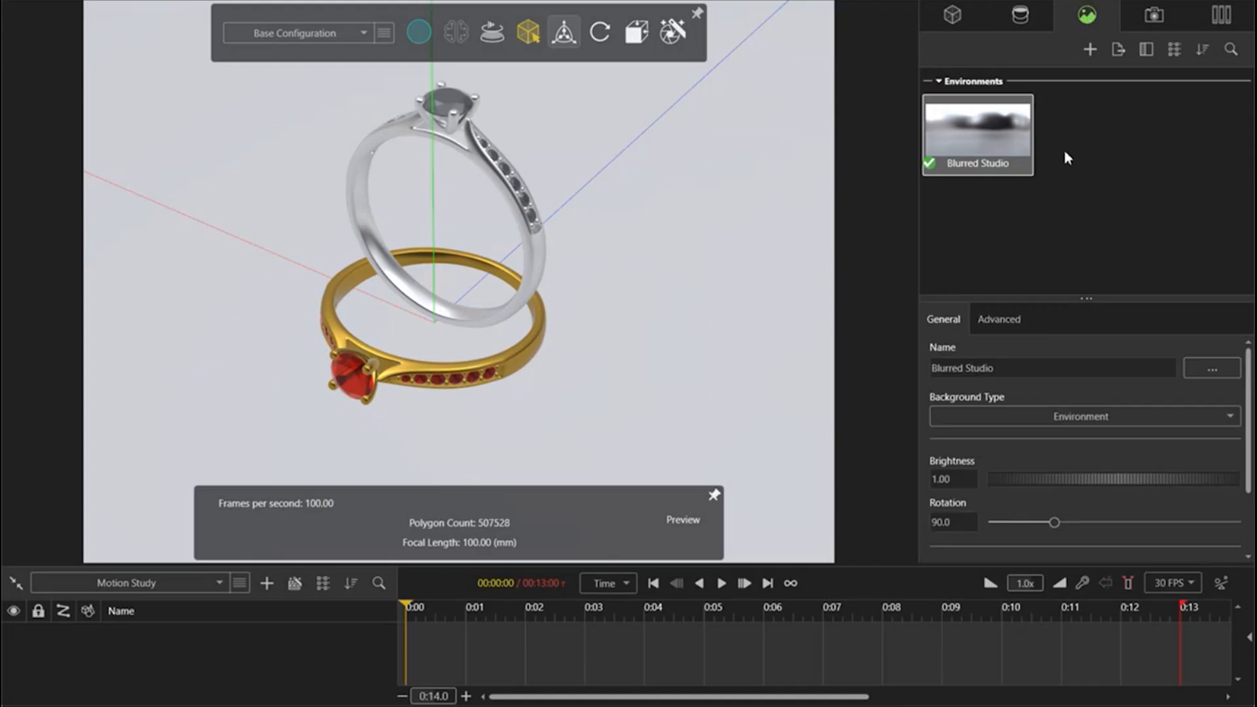
pyautogui.rightClick(1065, 153)
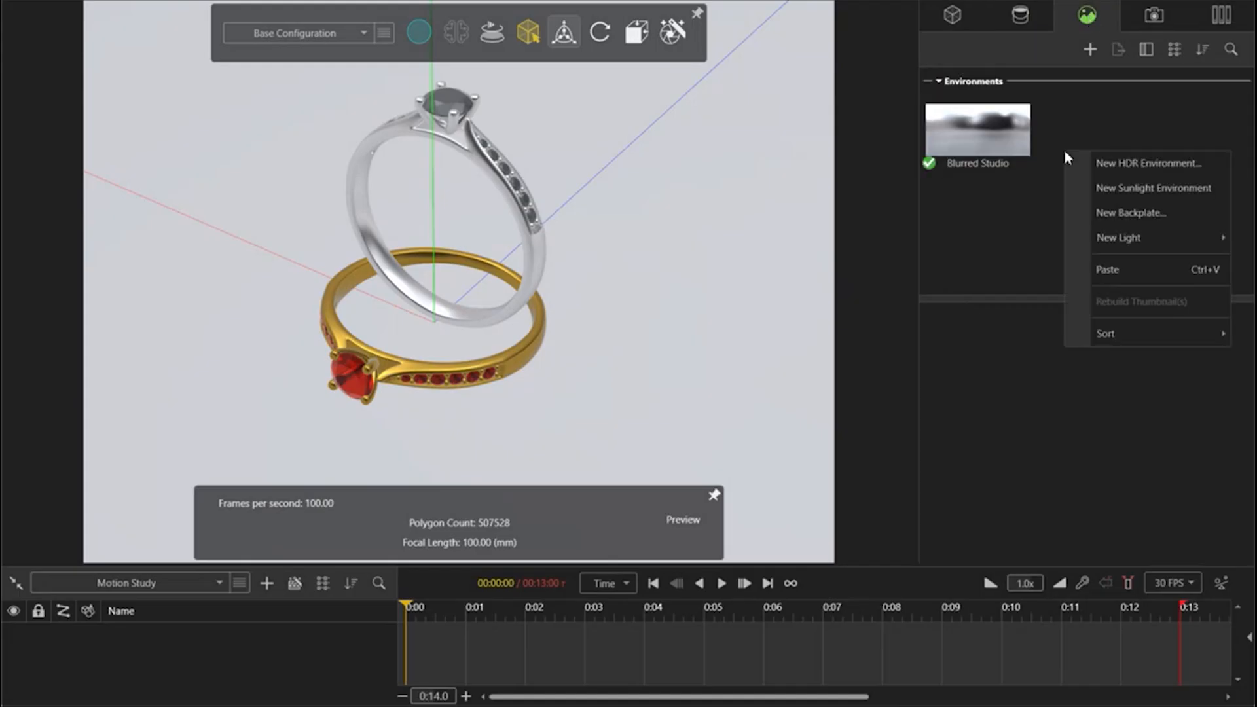
pyautogui.click(1140, 217)
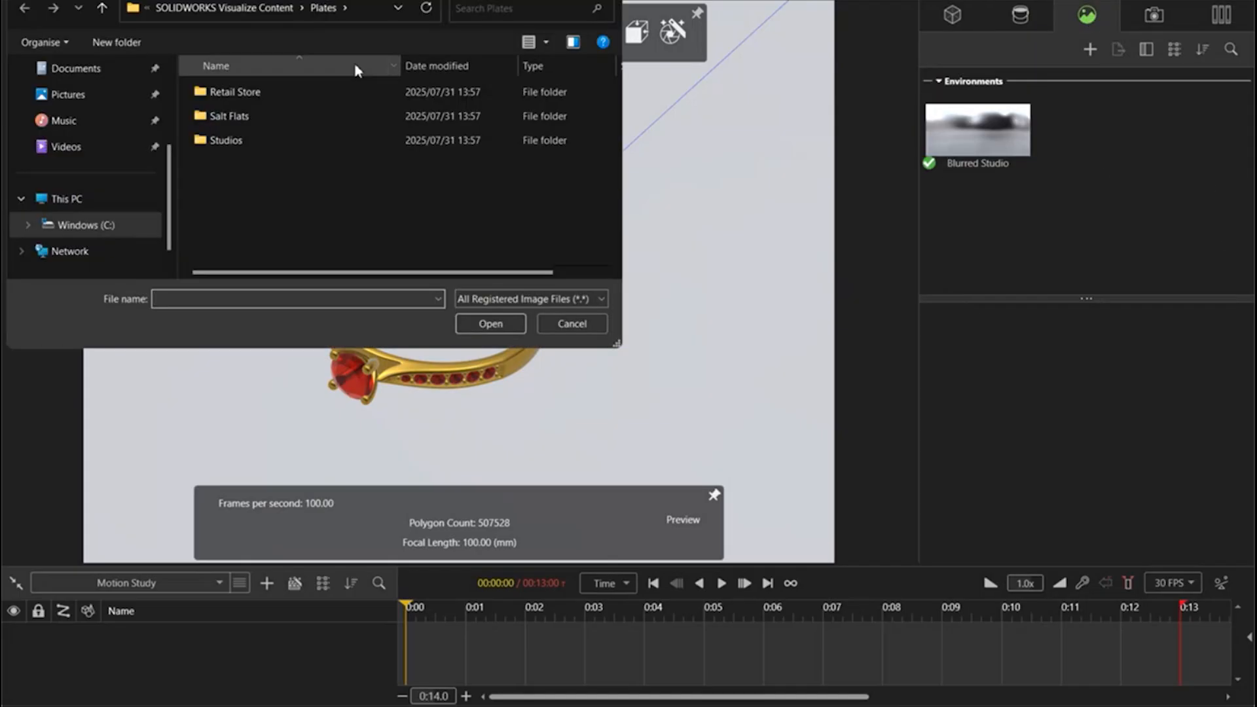
pyautogui.scroll(2, 66, 150)
pyautogui.click(82, 152)
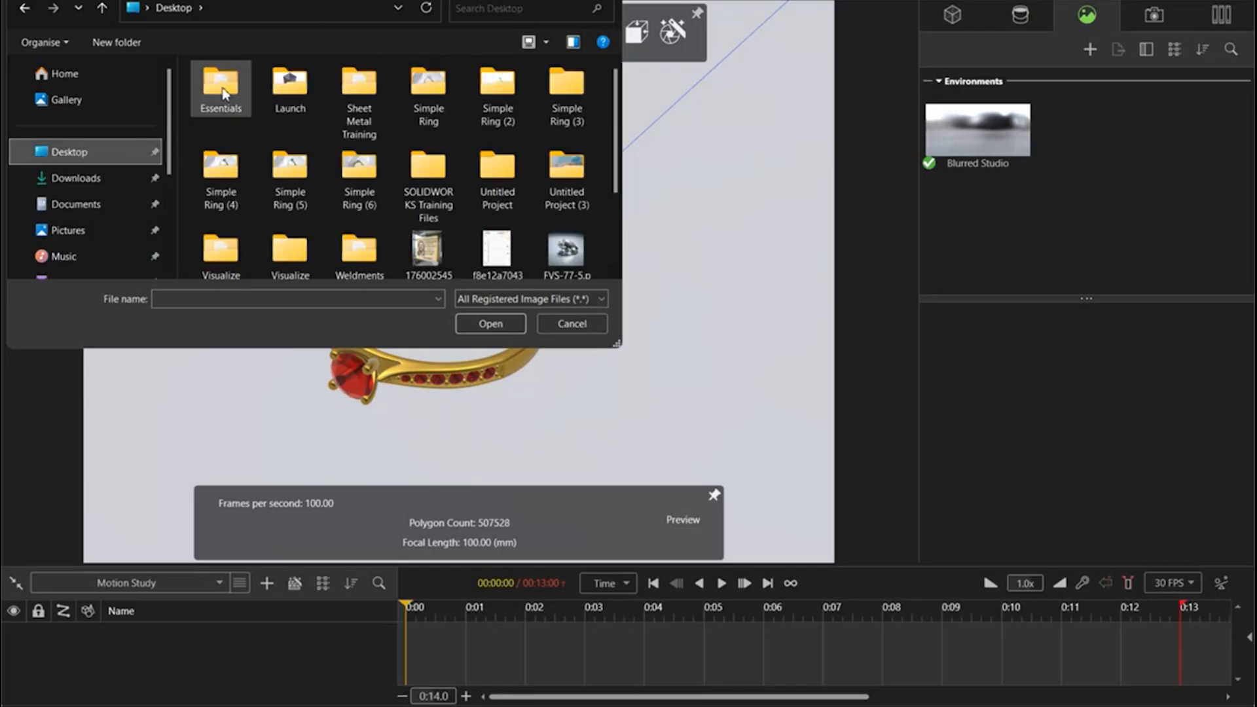
pyautogui.scroll(-1, 353, 210)
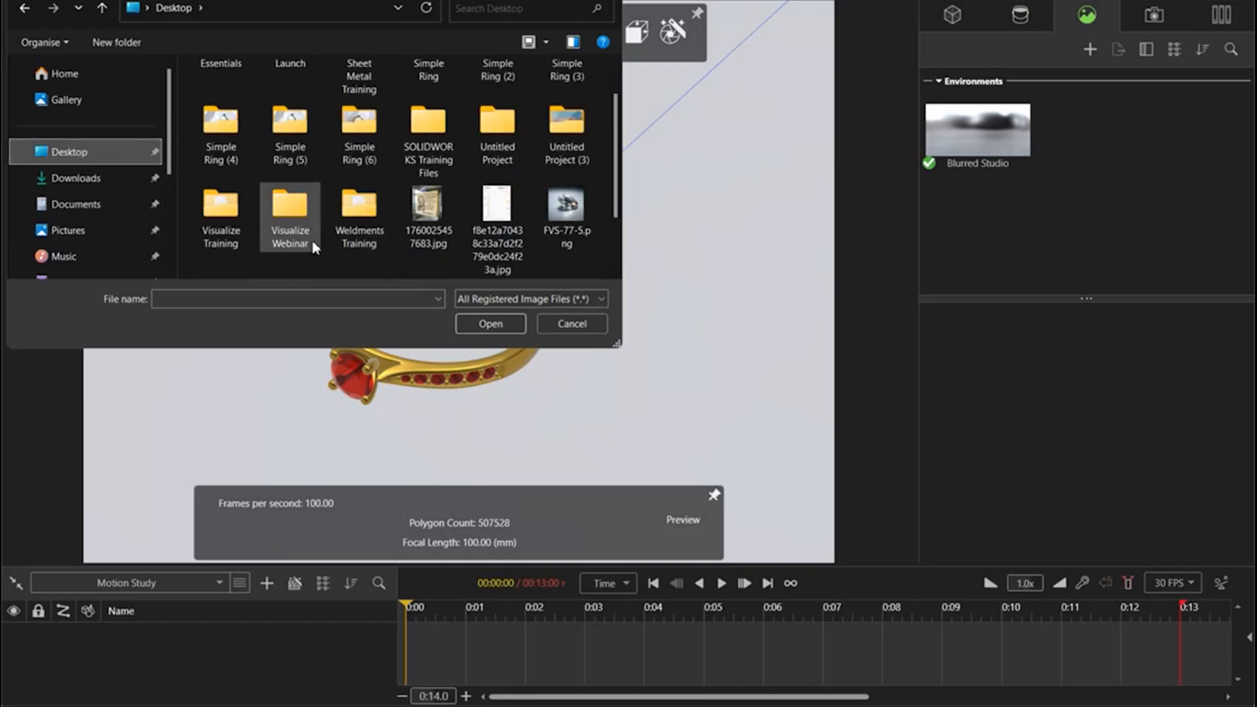
pyautogui.doubleClick(290, 209)
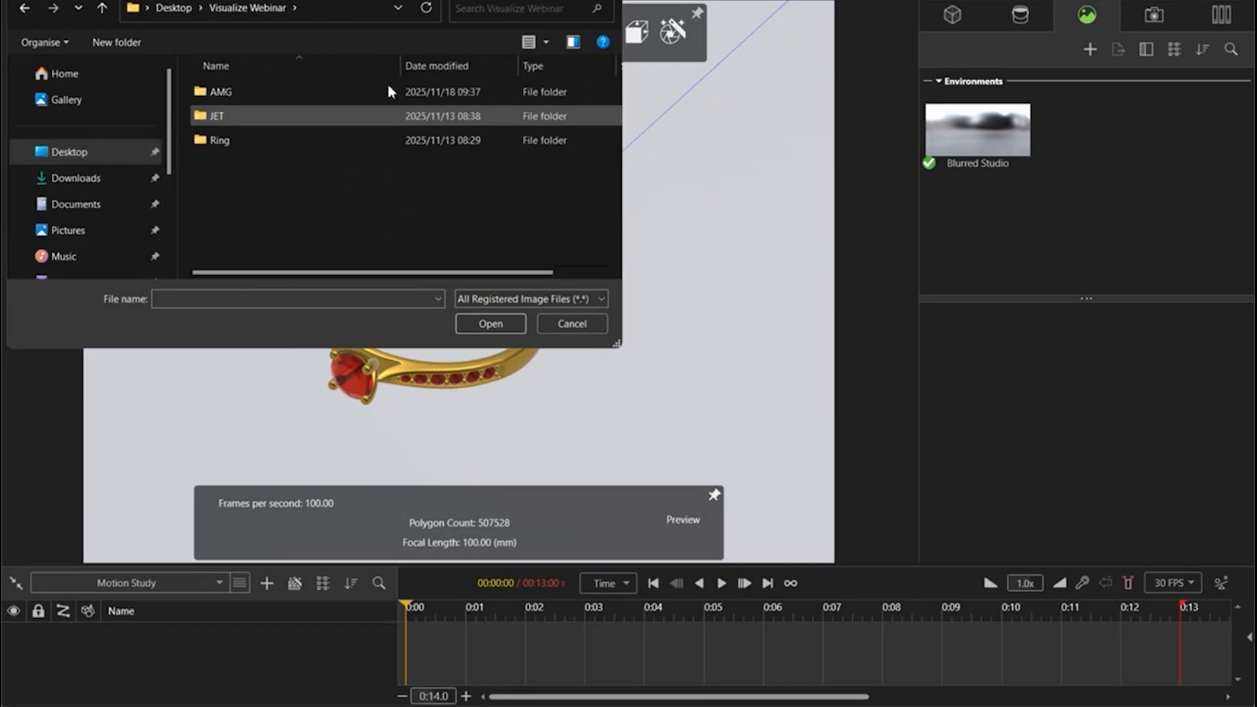
pyautogui.doubleClick(235, 145)
pyautogui.click(242, 96)
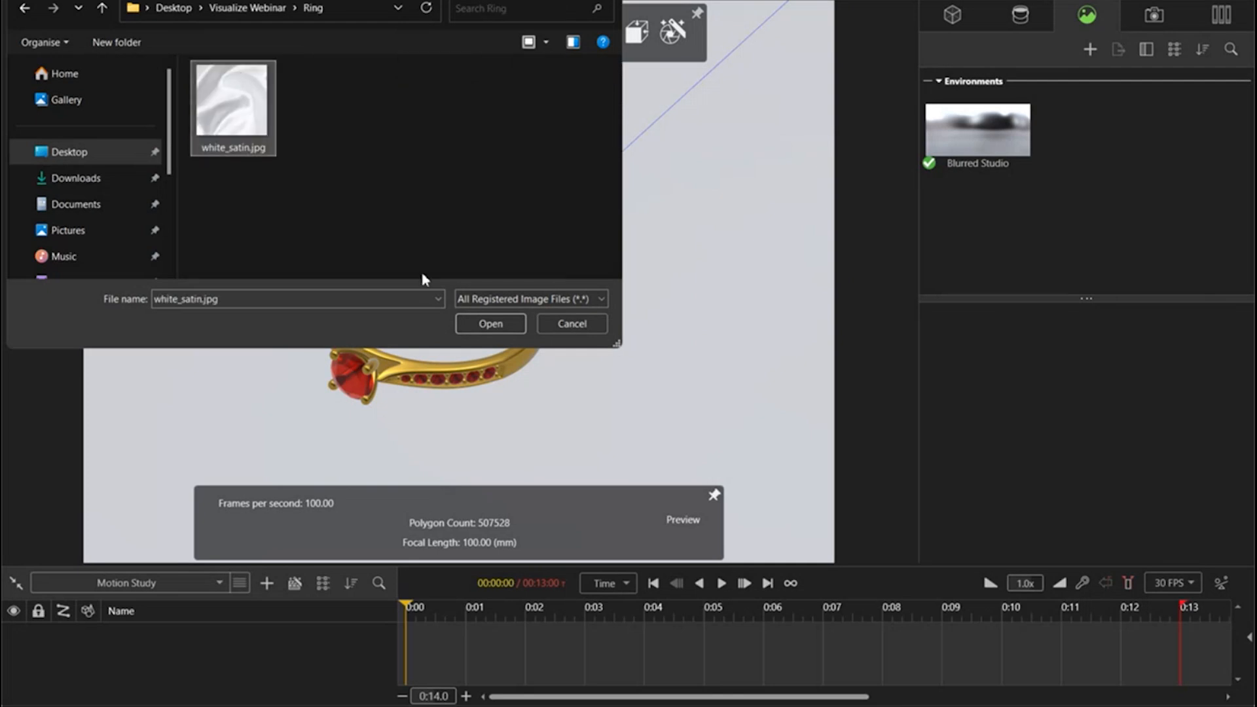
pyautogui.click(489, 323)
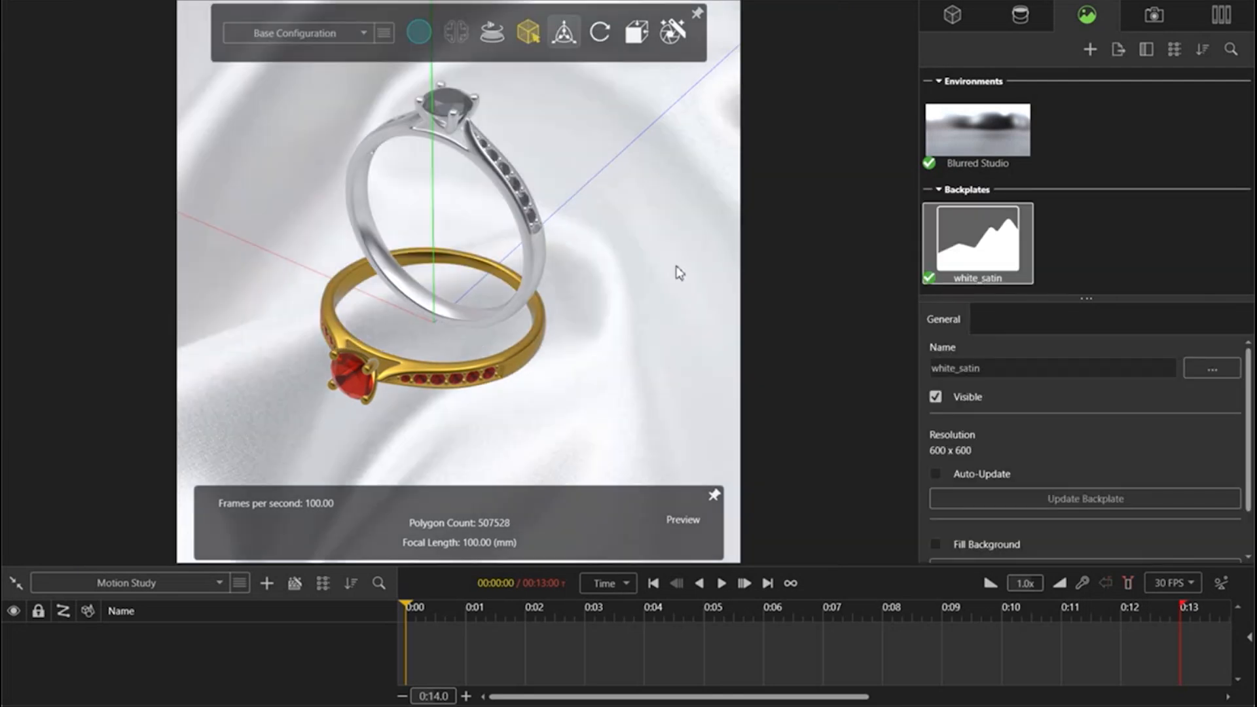
pyautogui.scroll(-3, 406, 254)
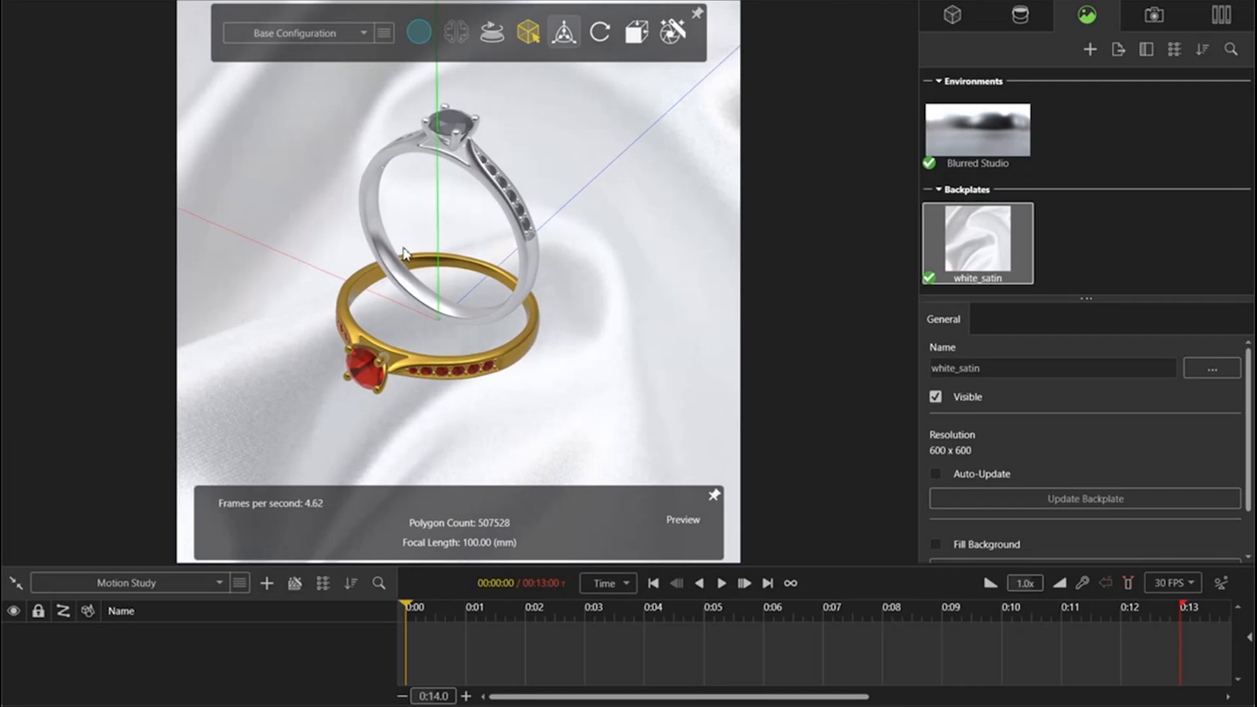
# Step: Reframe both rings over the fold in the satin backplate and enlarge the properties area below the scene list
pyautogui.moveTo(404, 252); pyautogui.dragTo(450, 244, button='middle')
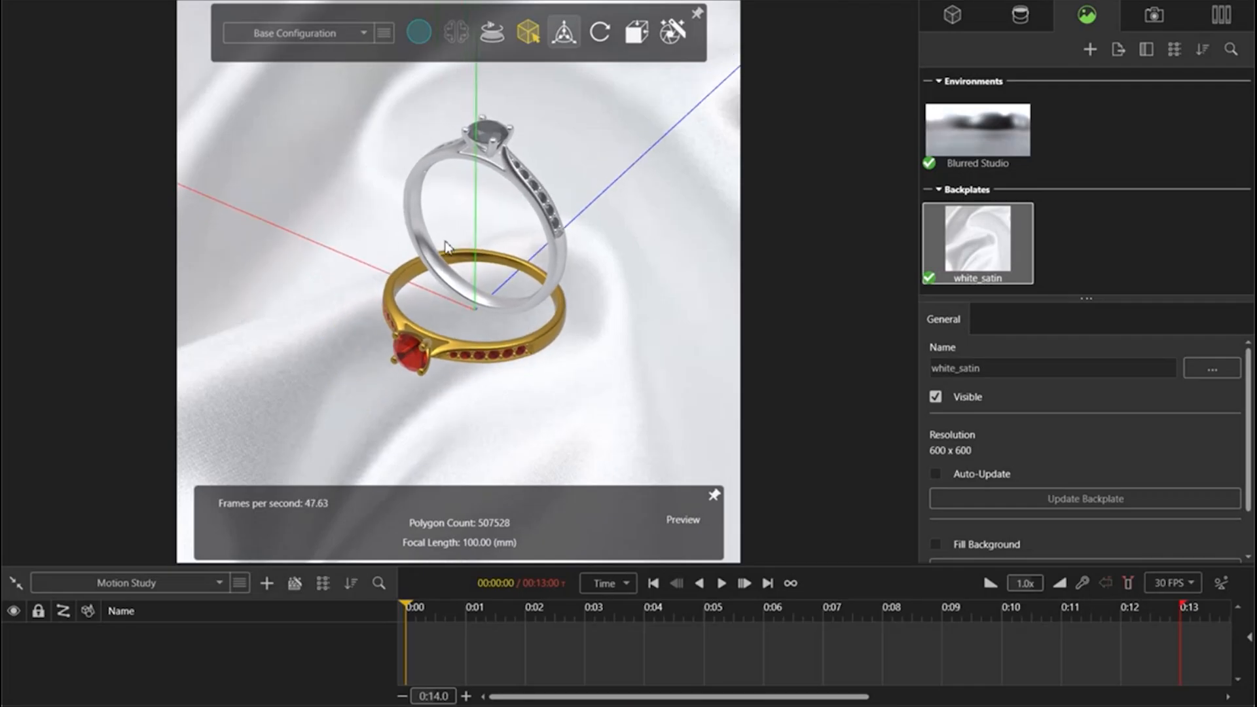
pyautogui.scroll(2, 450, 245)
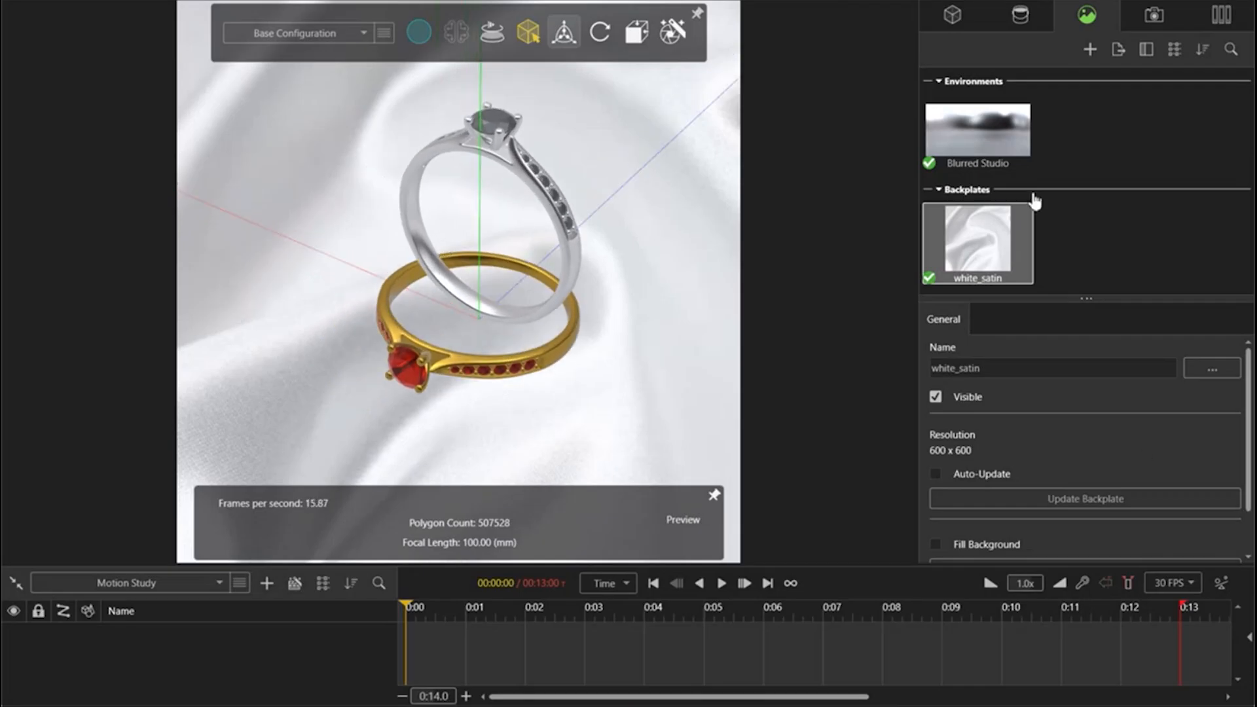
pyautogui.moveTo(1114, 300); pyautogui.dragTo(1113, 190)
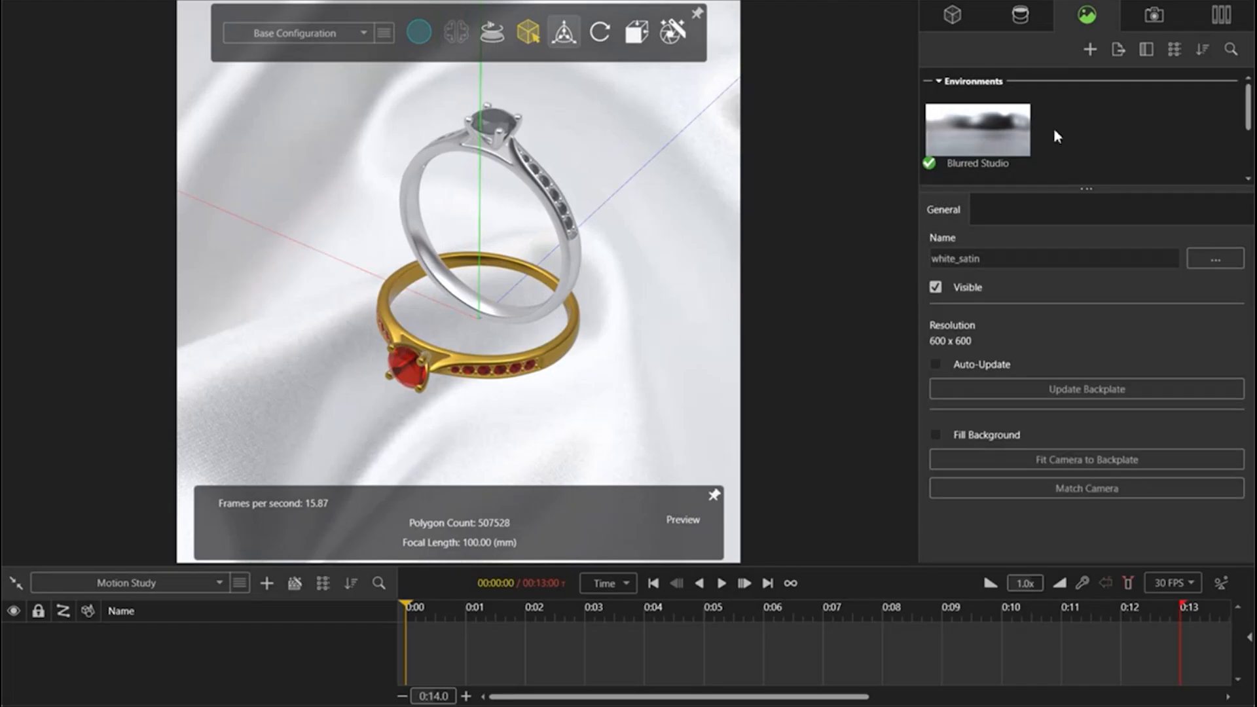
# Step: Select the gold ring, Merged Model 2, and turn off the object manipulator
pyautogui.click(952, 14)
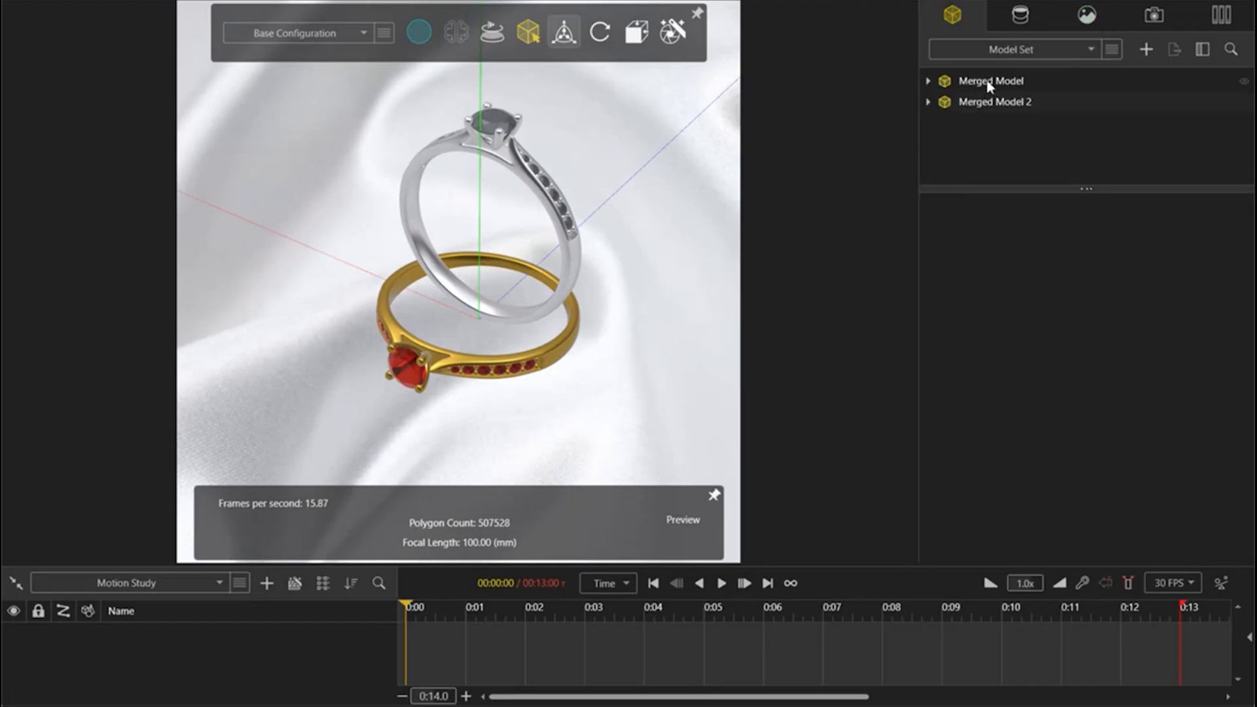
pyautogui.click(991, 102)
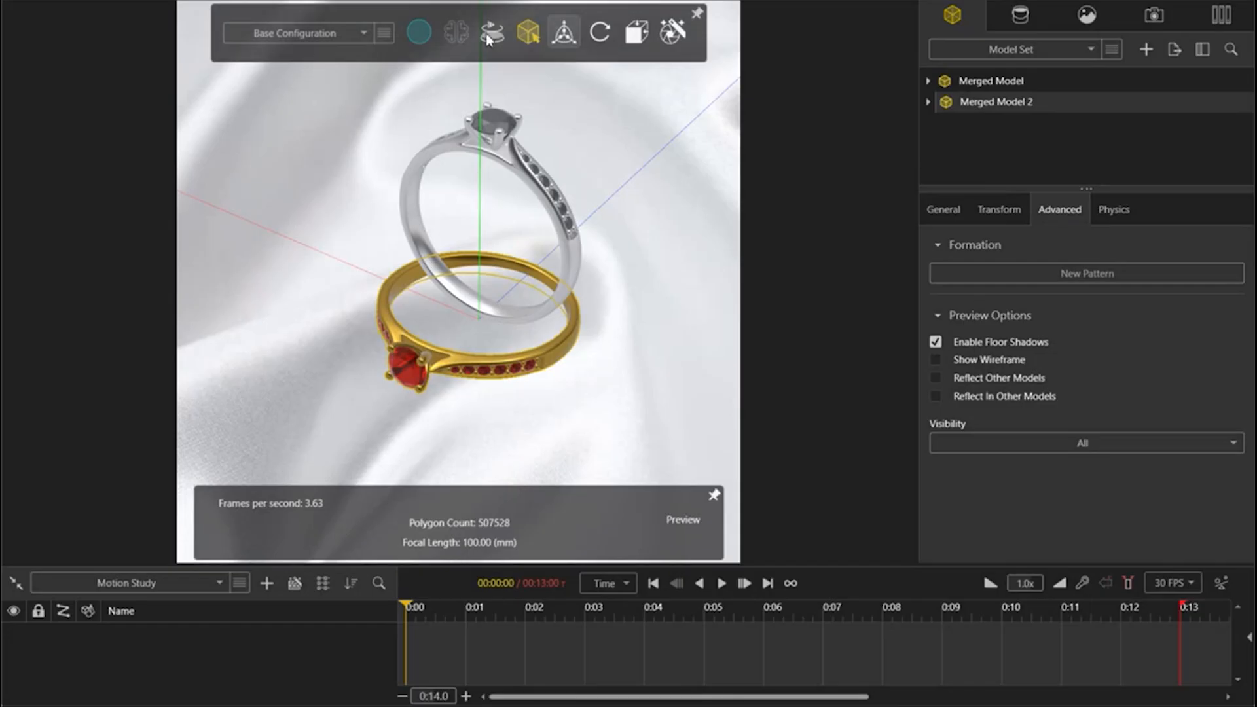
pyautogui.moveTo(417, 29)
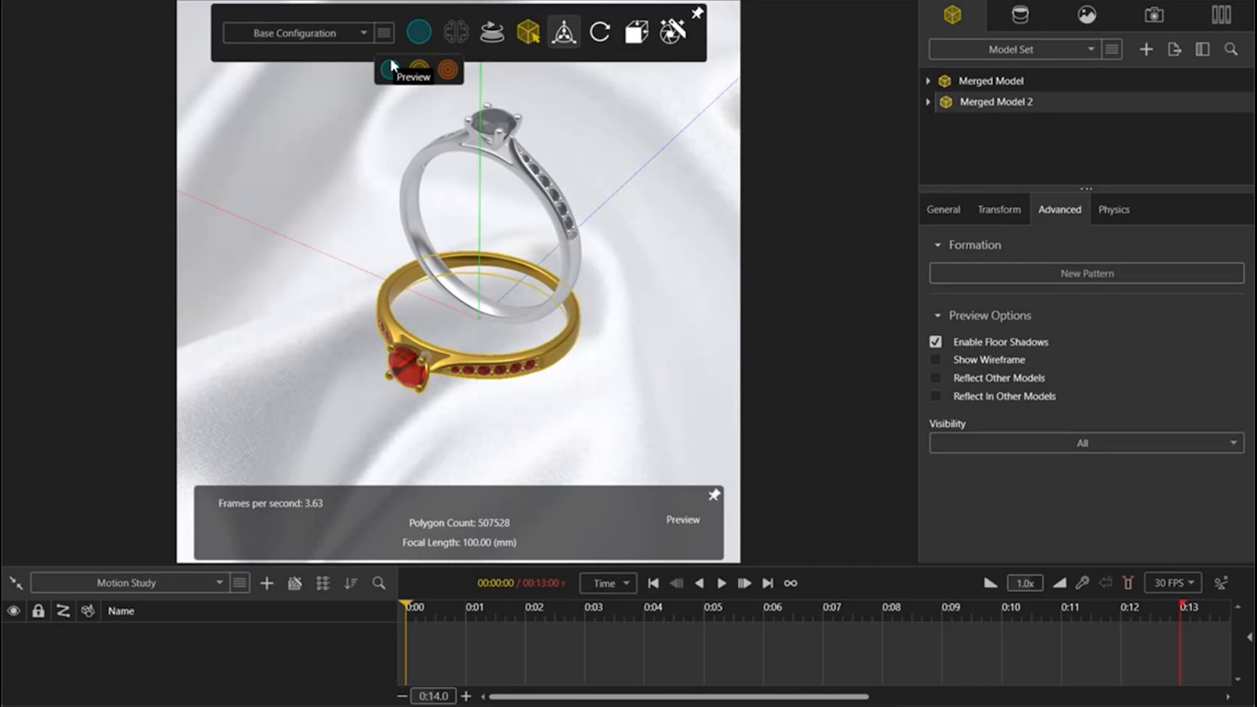
pyautogui.click(444, 340)
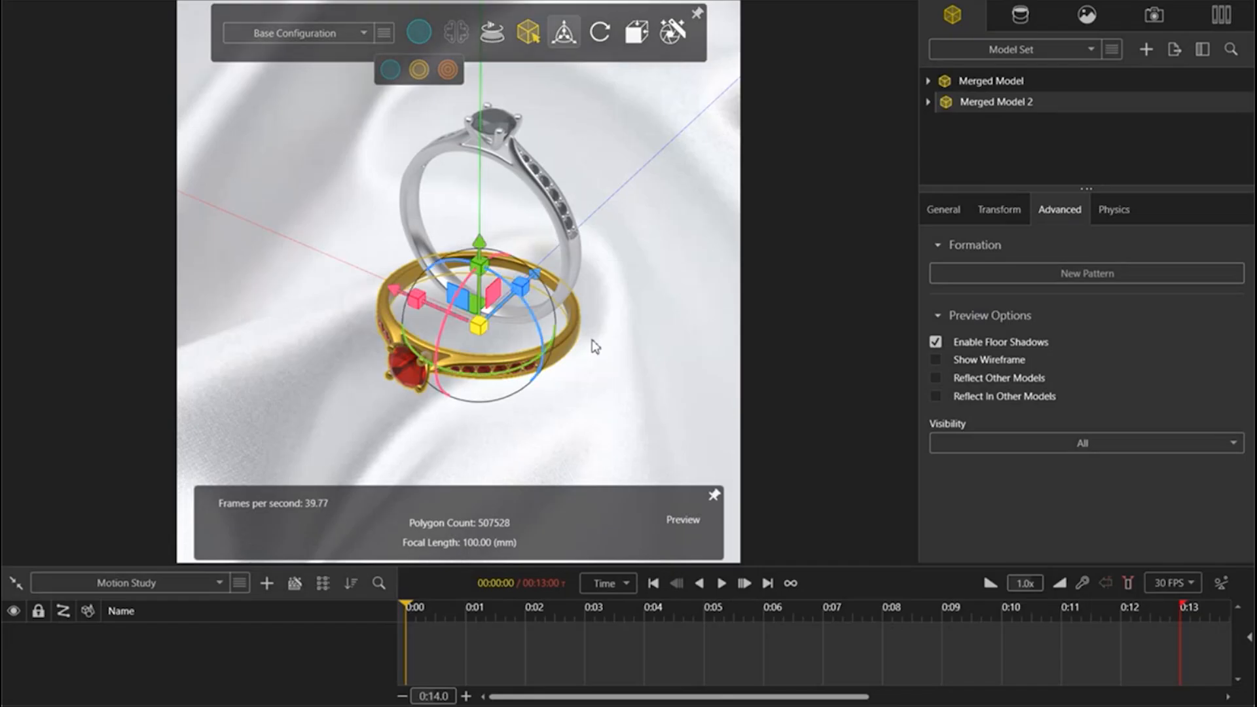
pyautogui.click(563, 32)
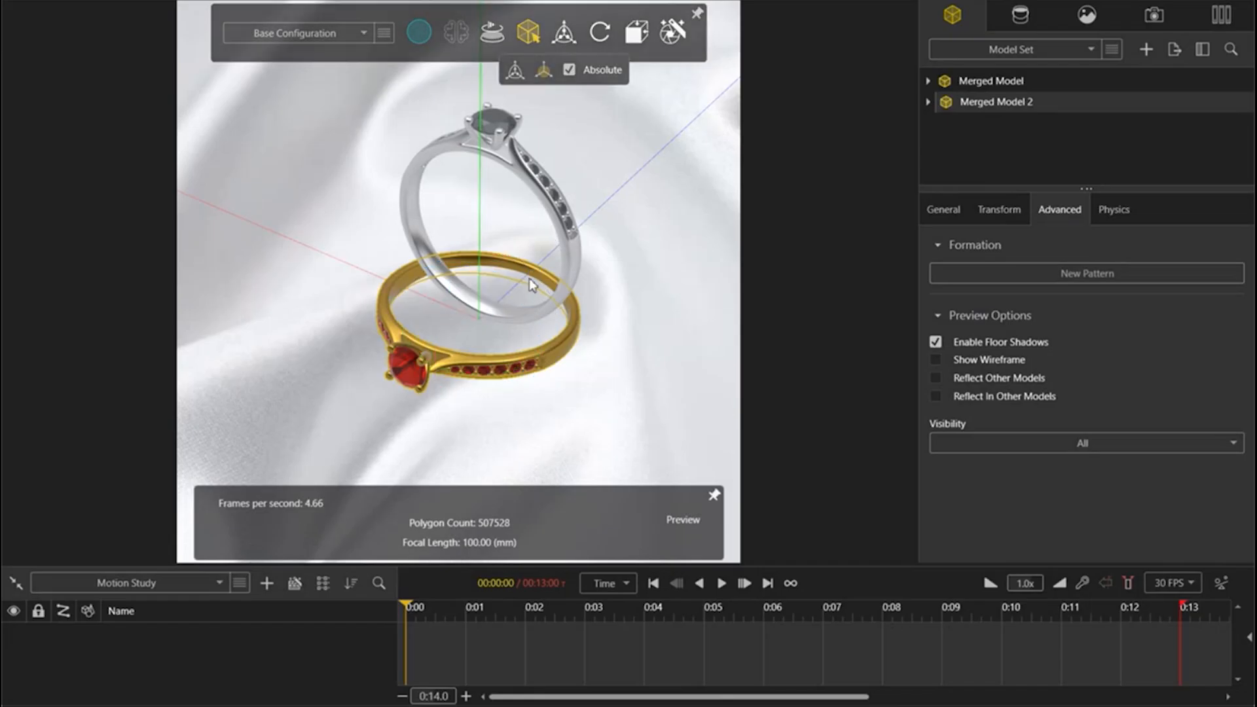
pyautogui.moveTo(423, 39)
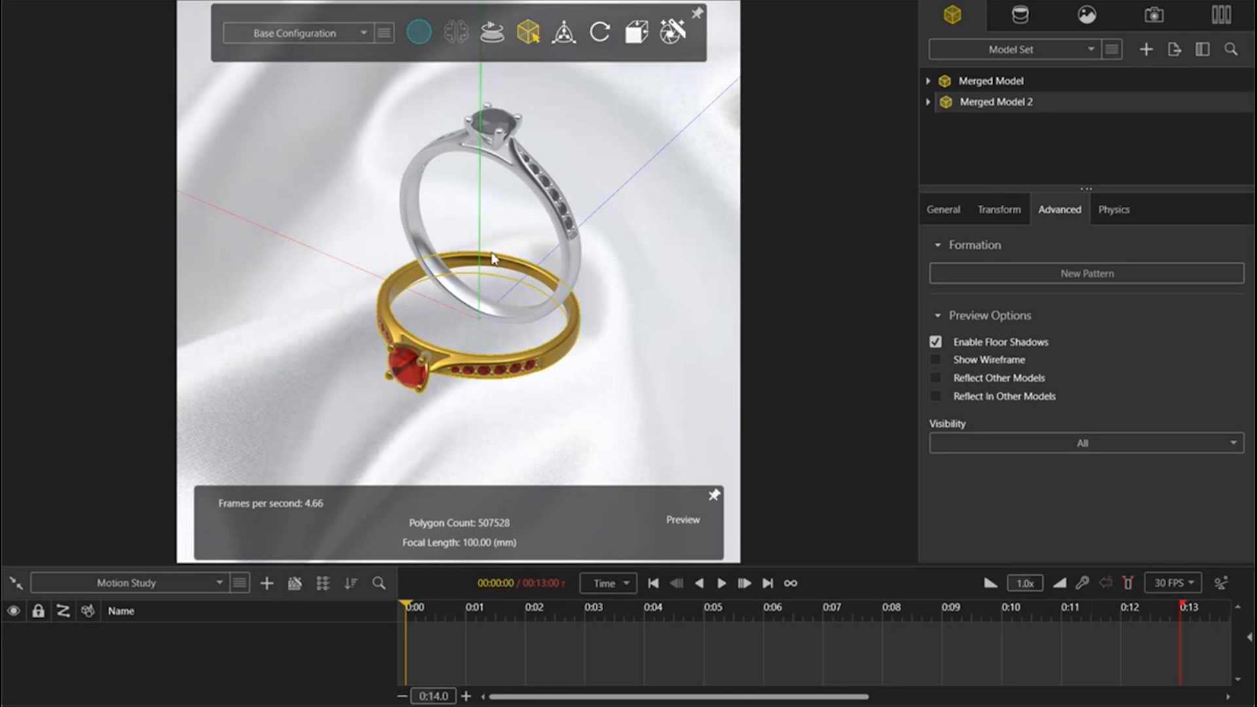
pyautogui.moveTo(491, 252)
pyautogui.mouseDown(button='middle')
pyautogui.moveTo(470, 267)
pyautogui.moveTo(481, 265)
pyautogui.mouseUp(button='middle')
pyautogui.scroll(-1, 480, 266)
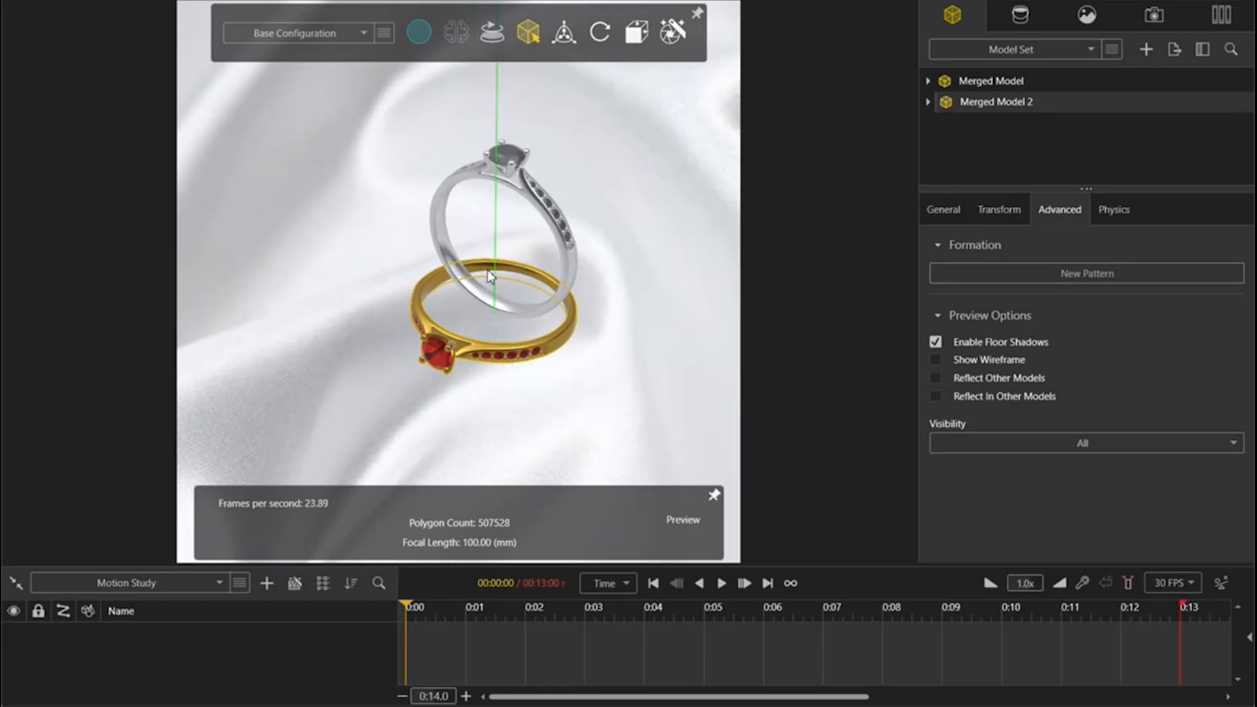
pyautogui.scroll(1, 488, 271)
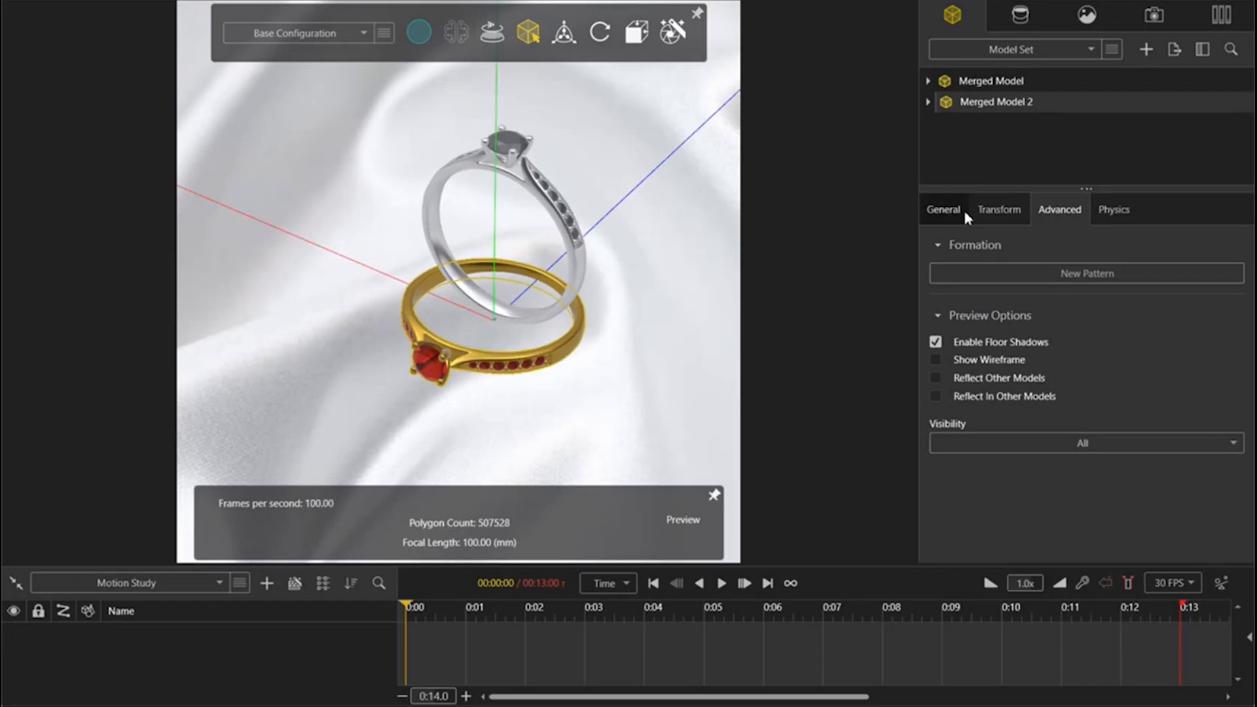
pyautogui.click(999, 210)
pyautogui.click(945, 210)
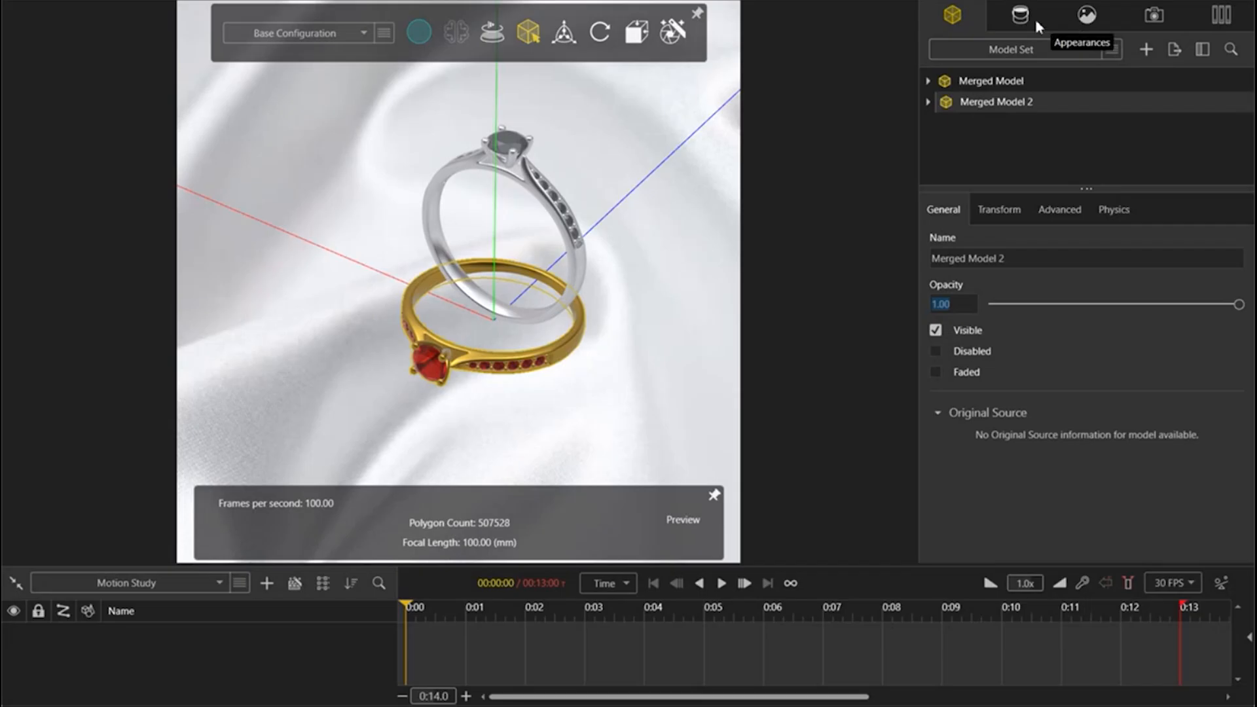
# Step: Add a new light to the scene using Pick Target, aimed at the large stone on top of the silver ring
pyautogui.click(1087, 16)
pyautogui.scroll(-2, 1081, 163)
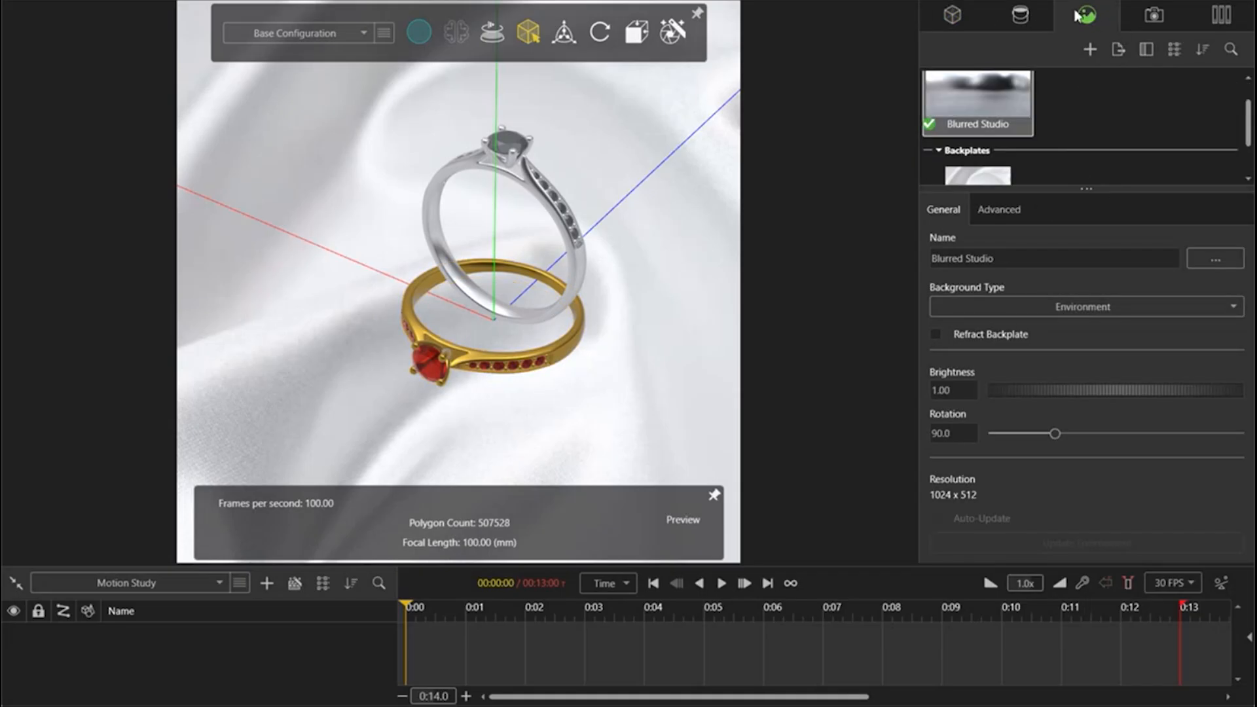
pyautogui.rightClick(1077, 104)
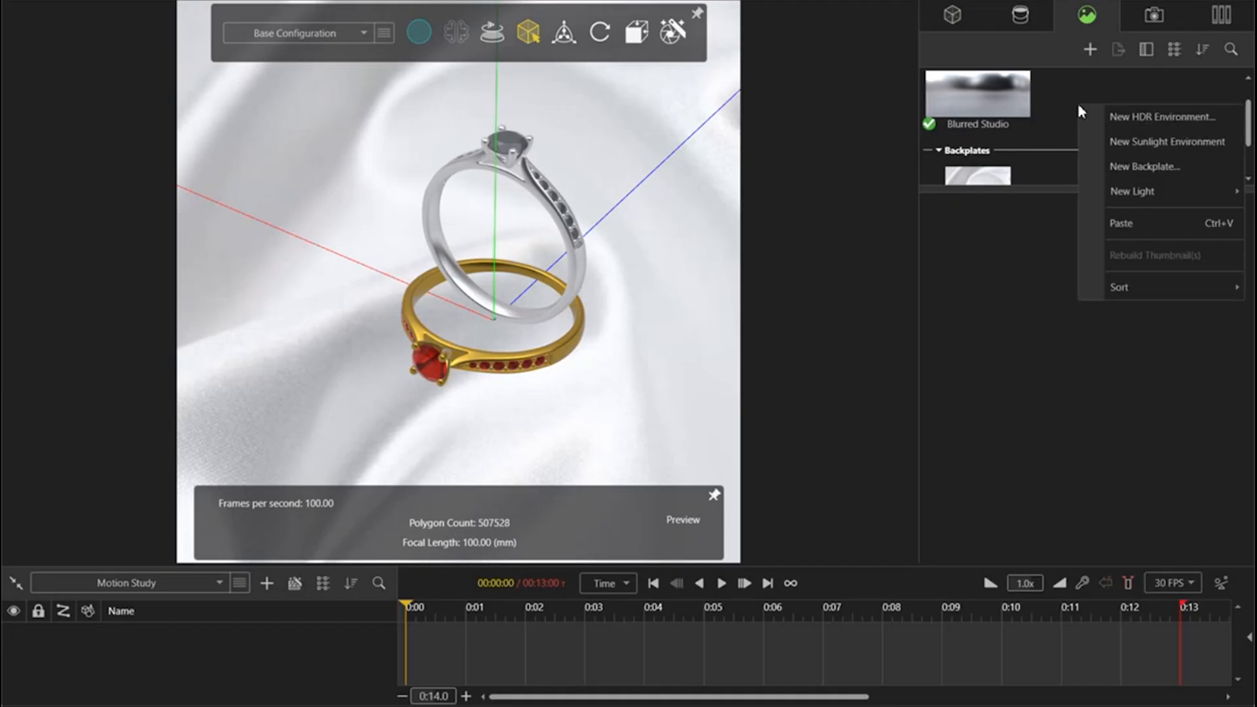
pyautogui.moveTo(1156, 191)
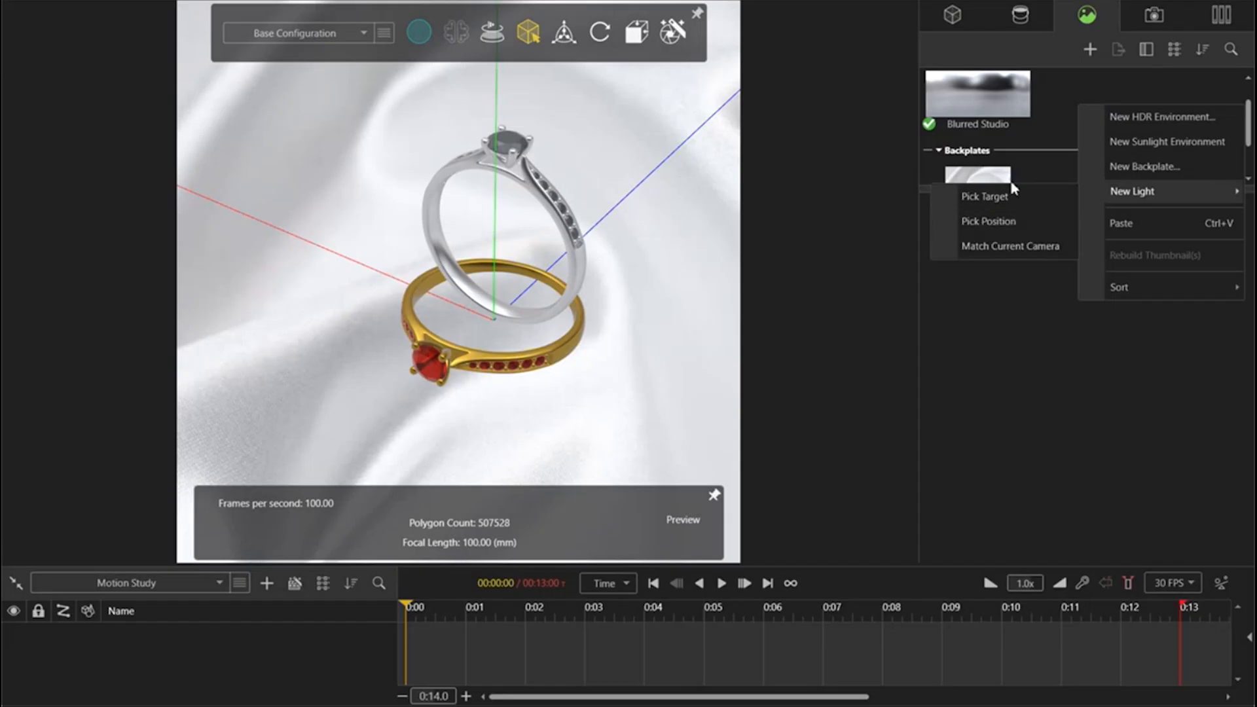
pyautogui.click(982, 199)
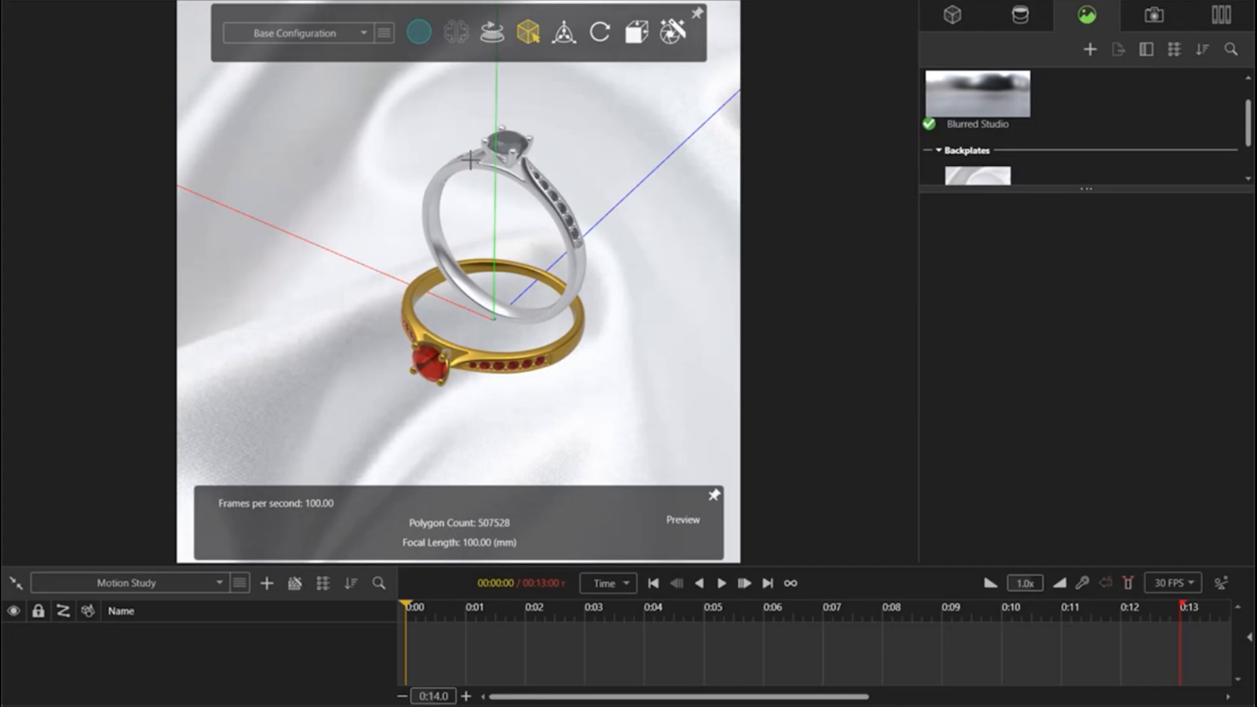
pyautogui.click(496, 151)
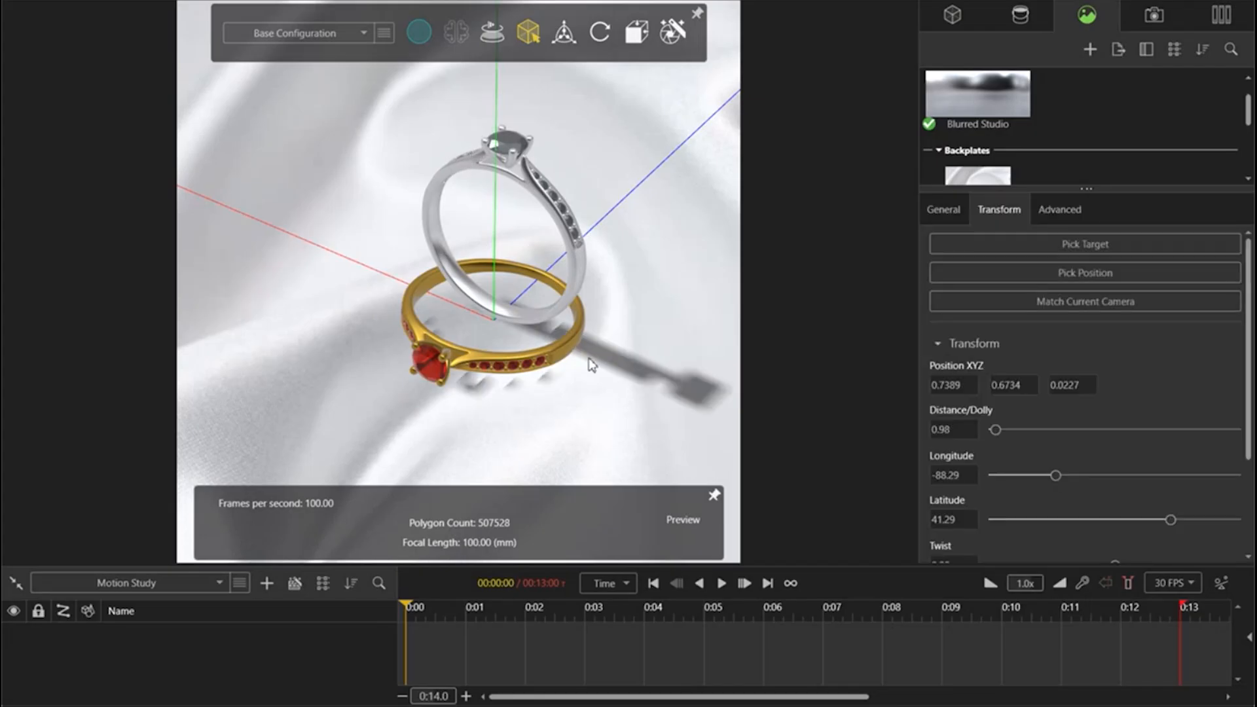
# Step: Make the new light visible in the viewport
pyautogui.click(419, 33)
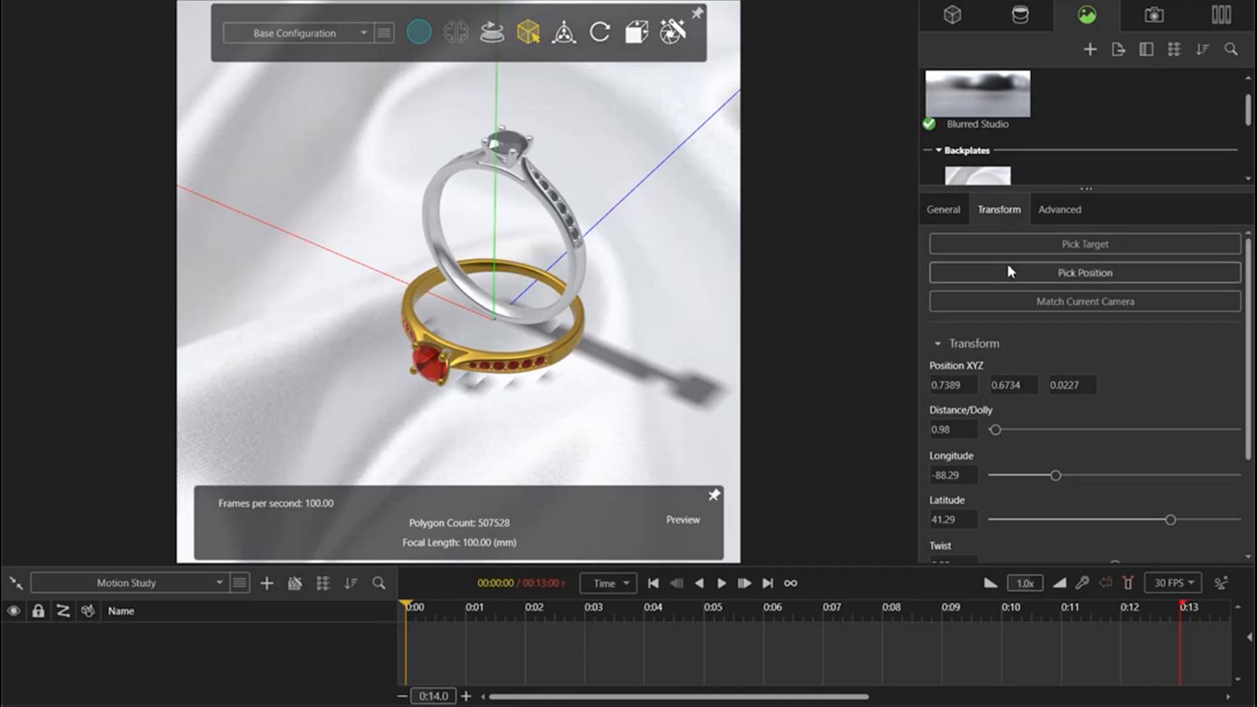
pyautogui.scroll(-2, 1056, 140)
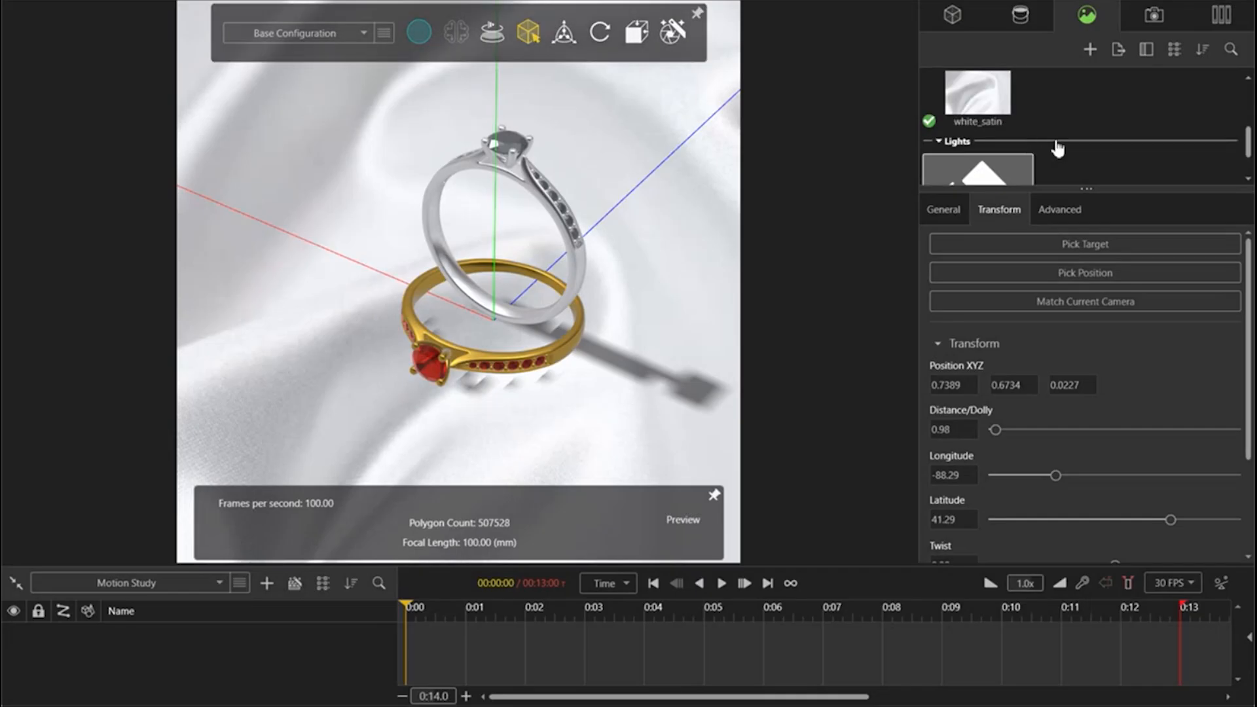
pyautogui.scroll(-1, 1054, 143)
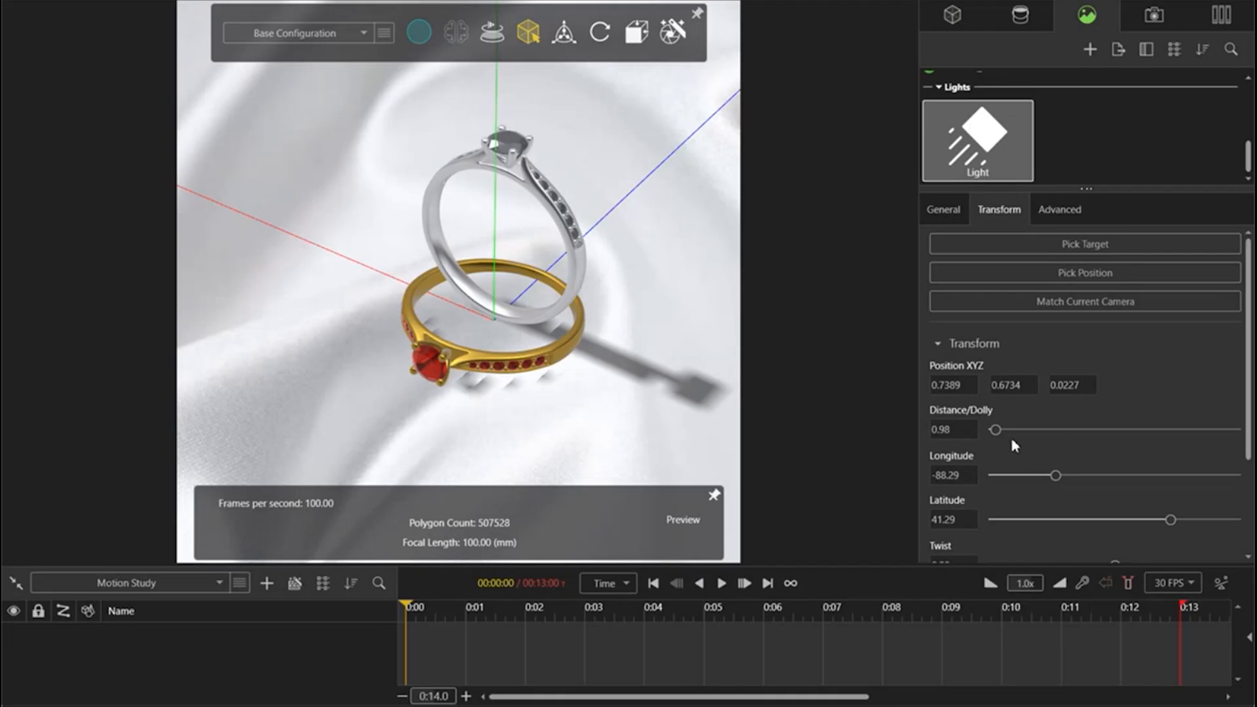
pyautogui.scroll(-8, 457, 313)
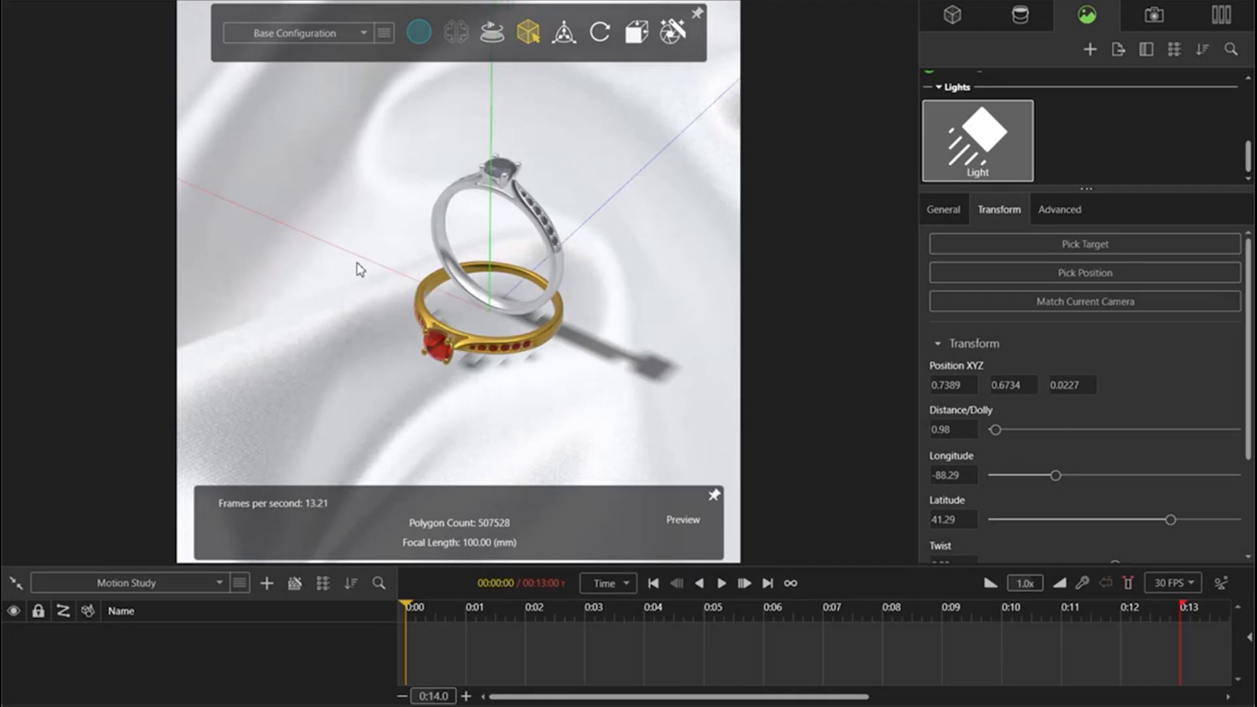
pyautogui.click(1067, 211)
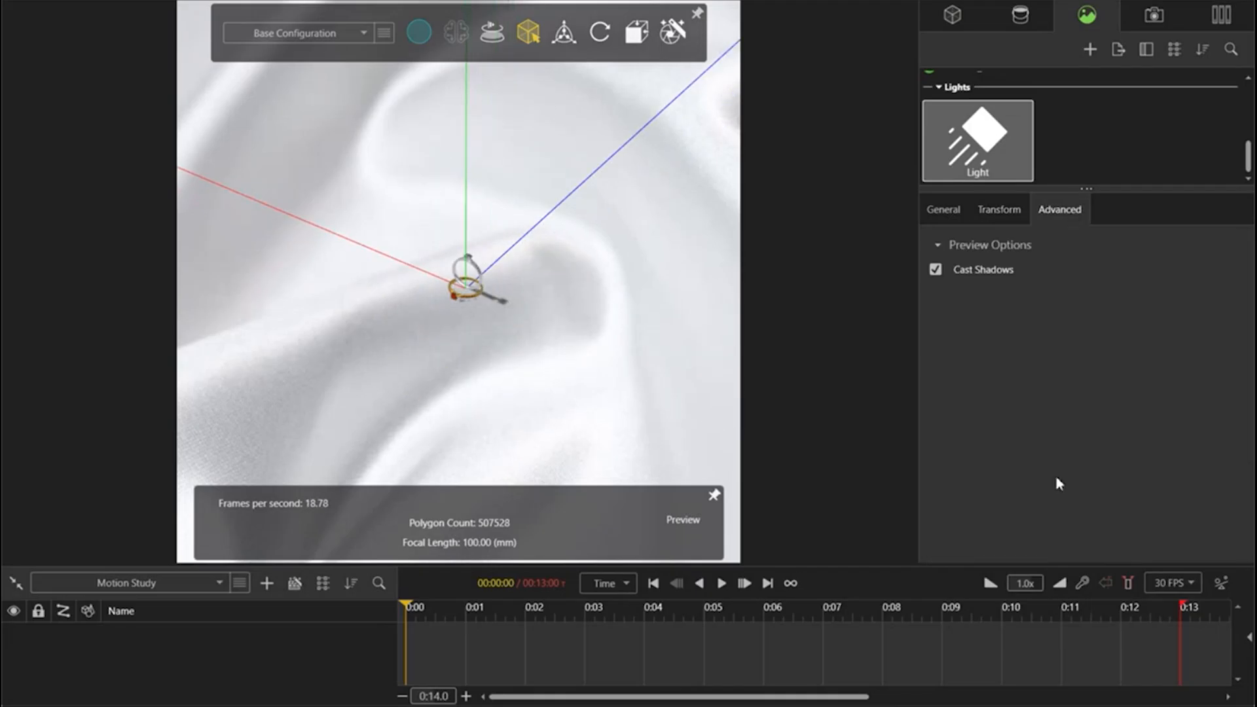
pyautogui.click(941, 212)
pyautogui.click(935, 329)
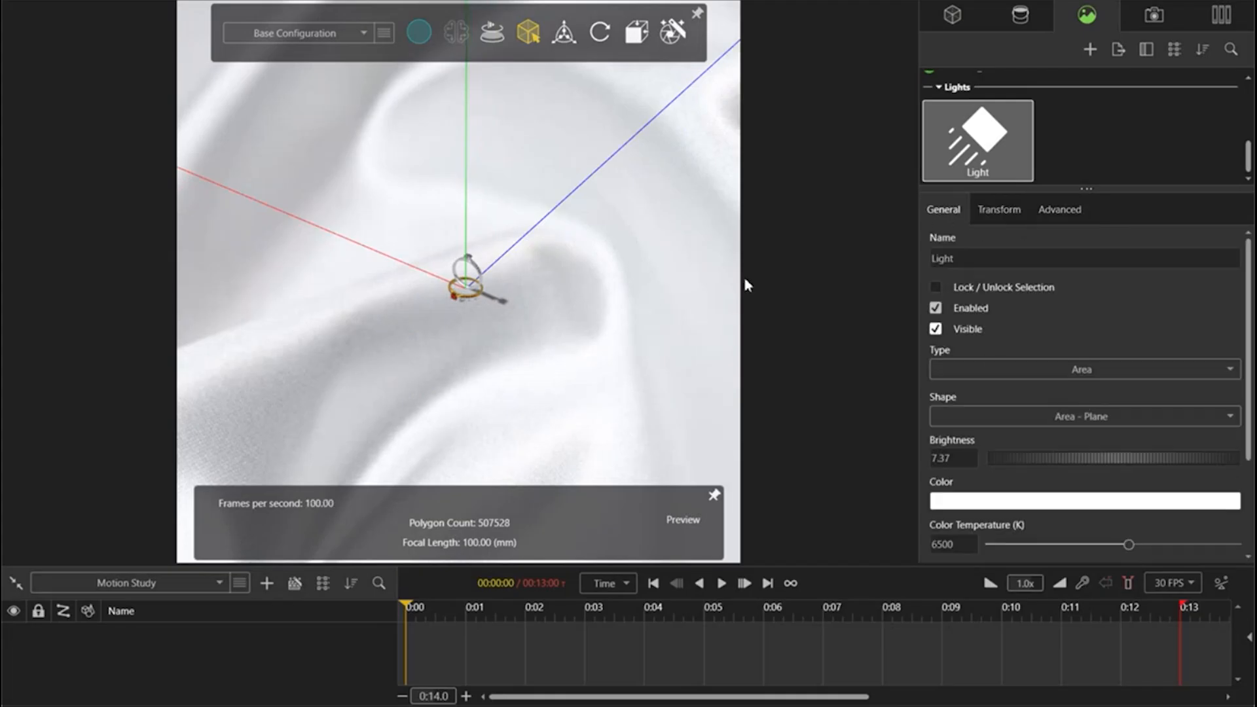
pyautogui.scroll(-10, 452, 254)
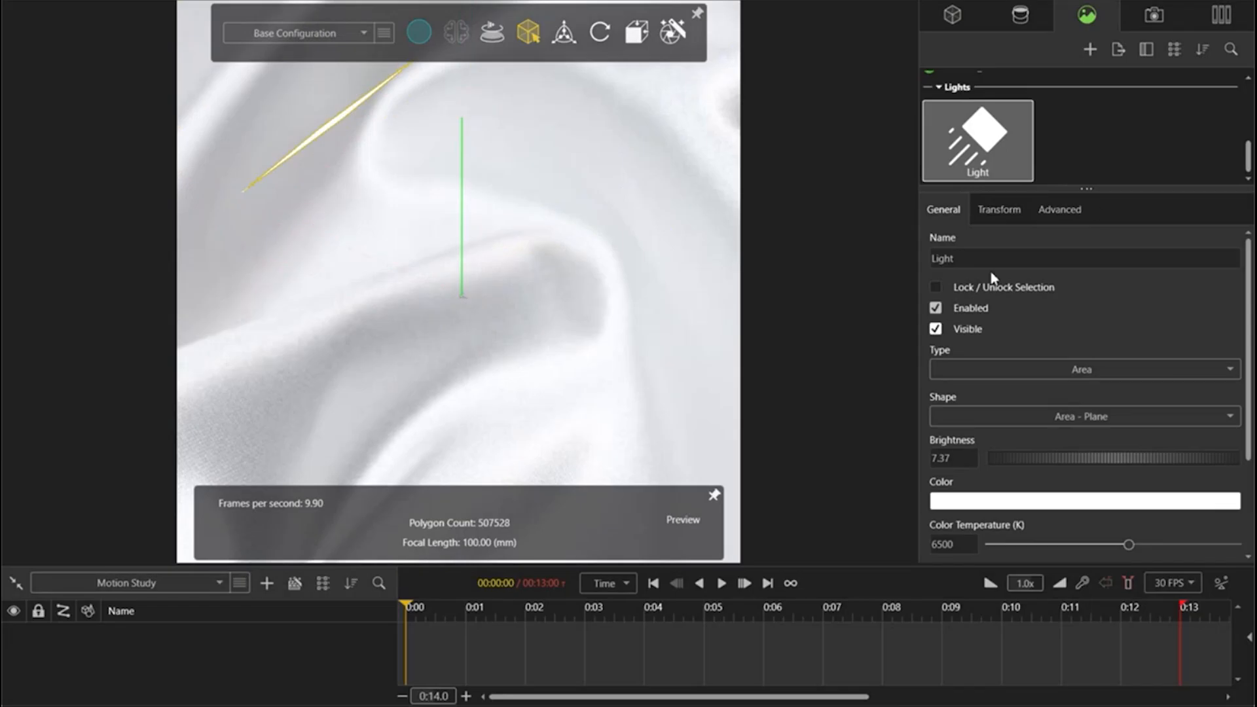
# Step: Bring the light closer to the rings by reducing its distance to 0.18
pyautogui.click(999, 210)
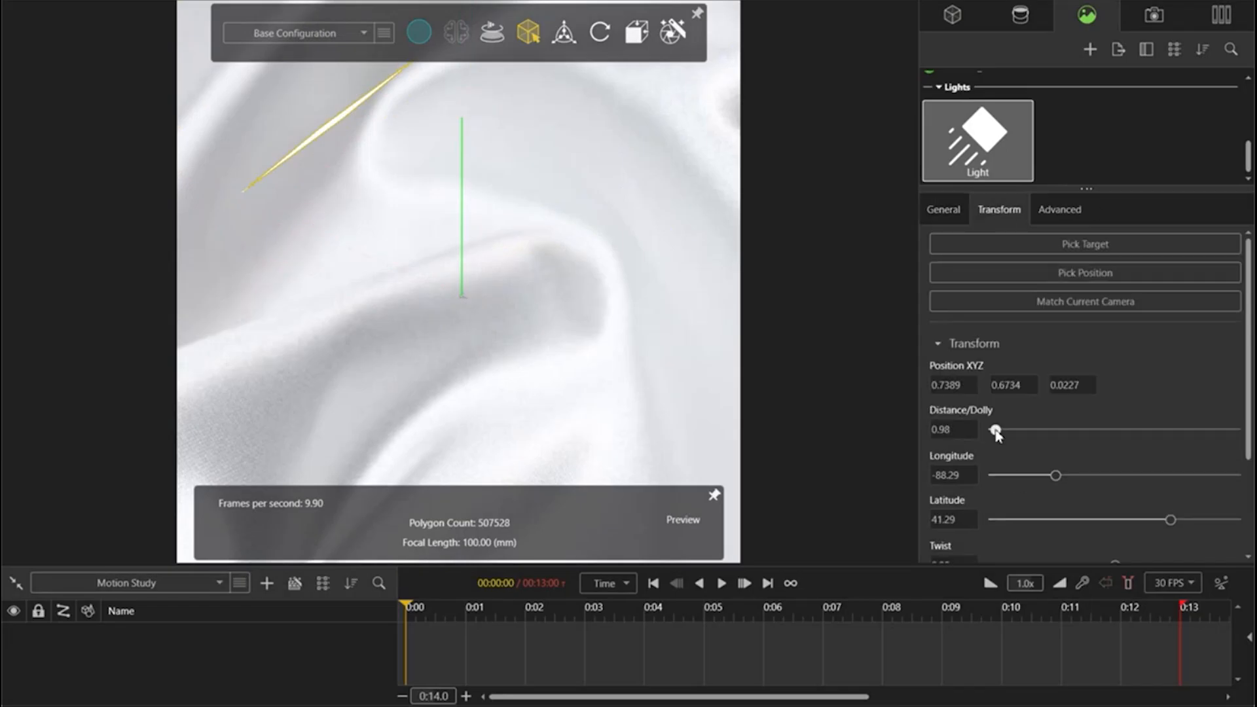
pyautogui.moveTo(995, 430); pyautogui.dragTo(992, 431)
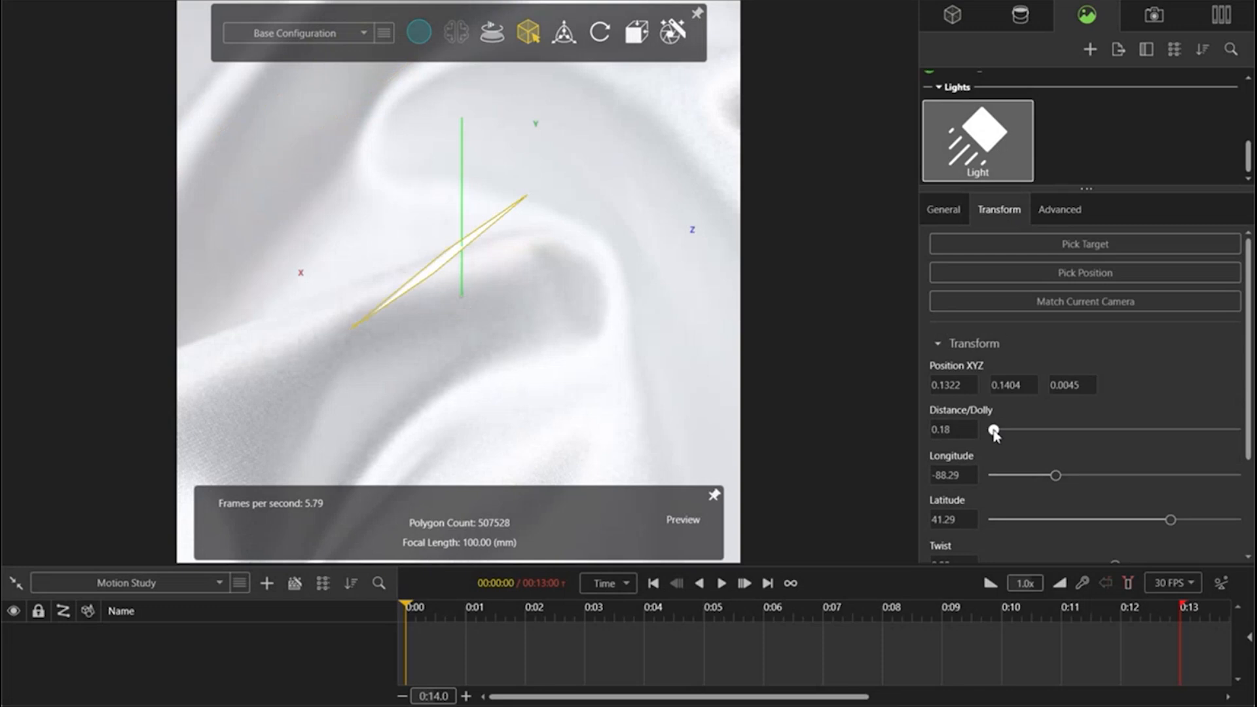
pyautogui.scroll(10, 488, 345)
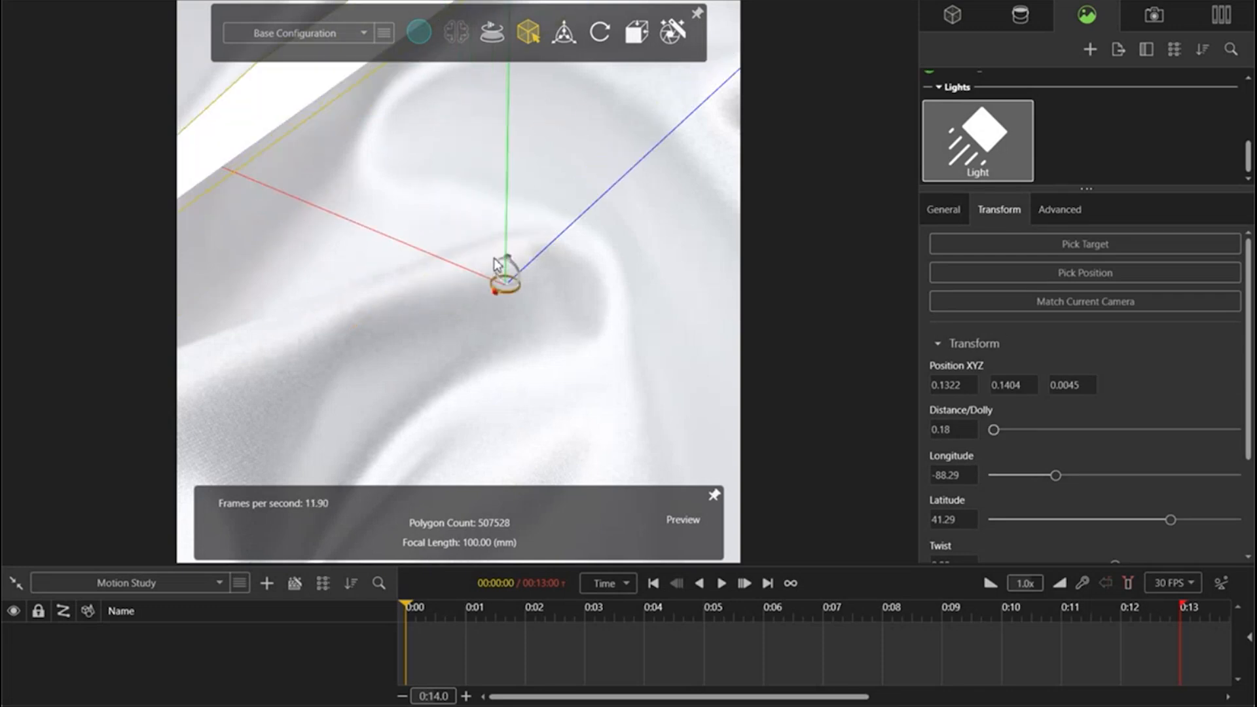
pyautogui.scroll(10, 496, 265)
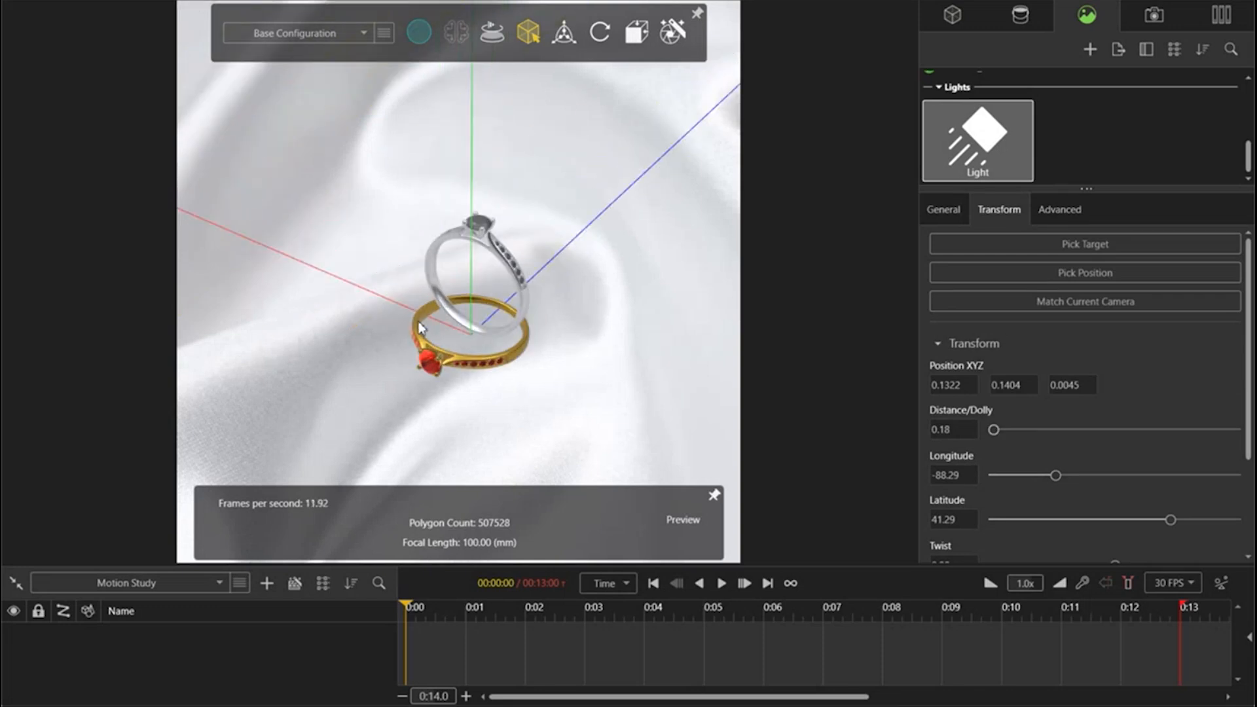
pyautogui.scroll(6, 419, 328)
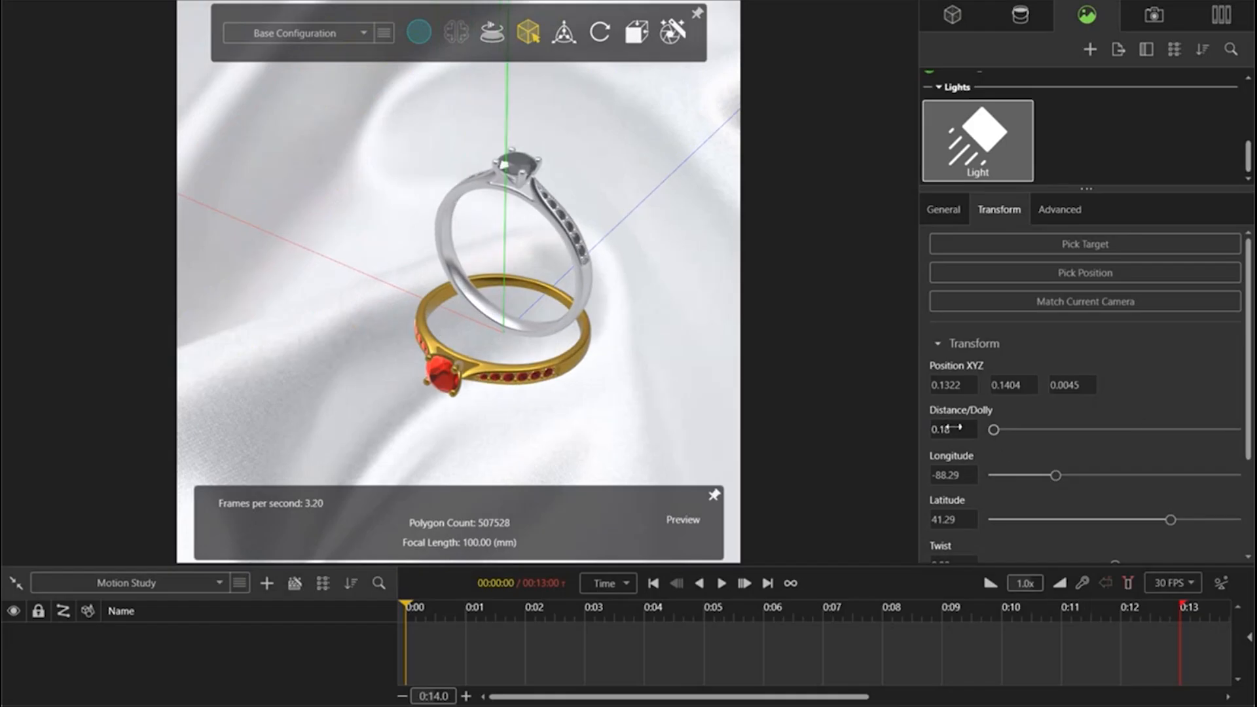
# Step: Set the light's distance from its target to 1
pyautogui.click(950, 428)
pyautogui.write('1')
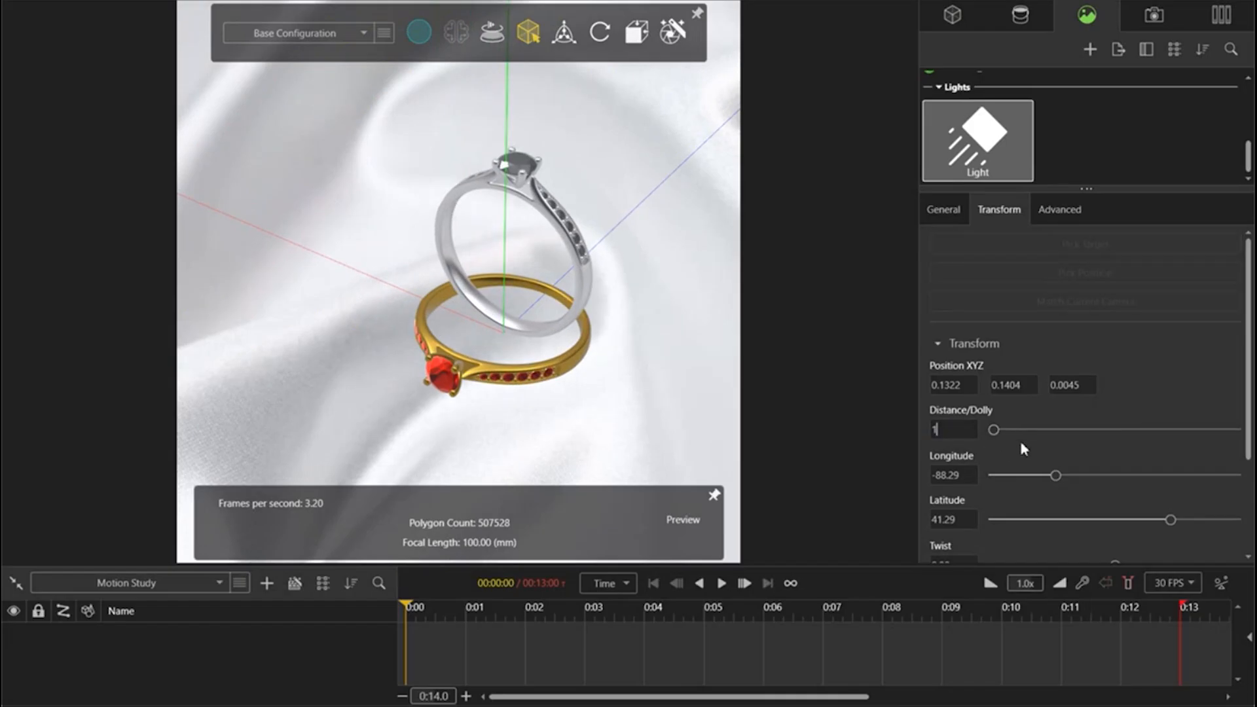
pyautogui.press('Return')
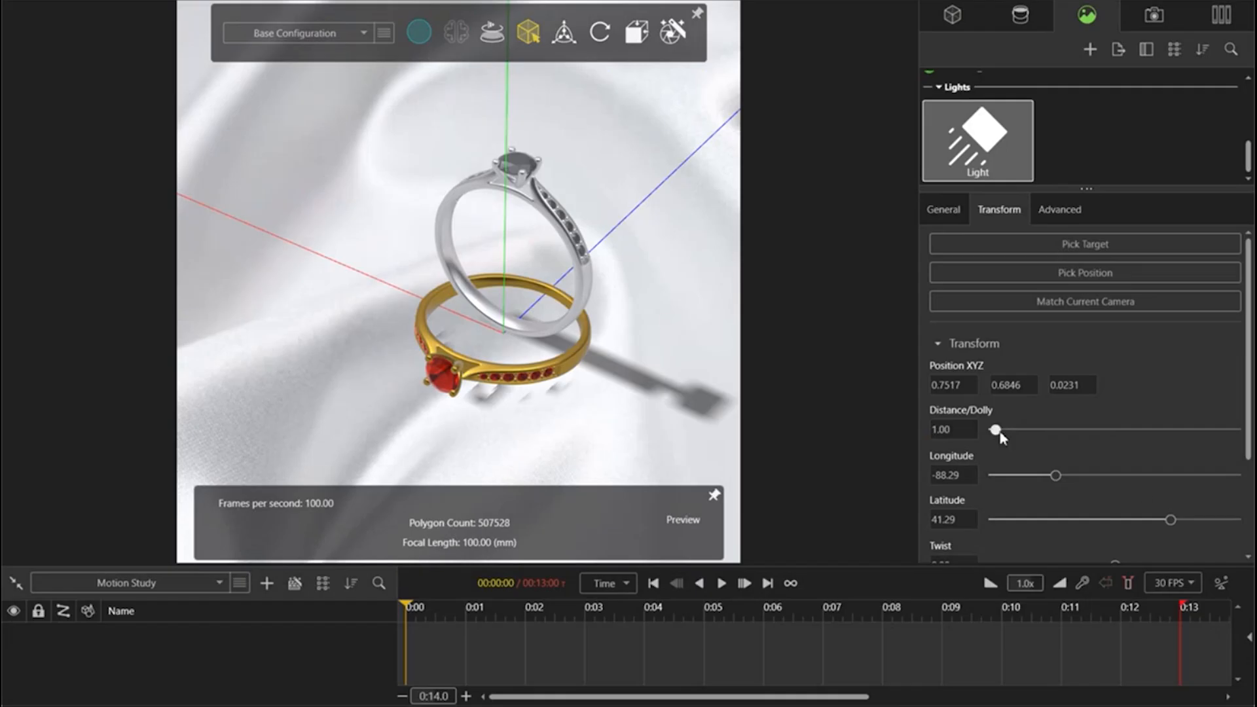
# Step: Adjust the light's direction to a longitude of about -104.78 and a latitude of about 34.01
pyautogui.moveTo(1055, 475); pyautogui.dragTo(1044, 480)
pyautogui.moveTo(1170, 519); pyautogui.dragTo(1161, 528)
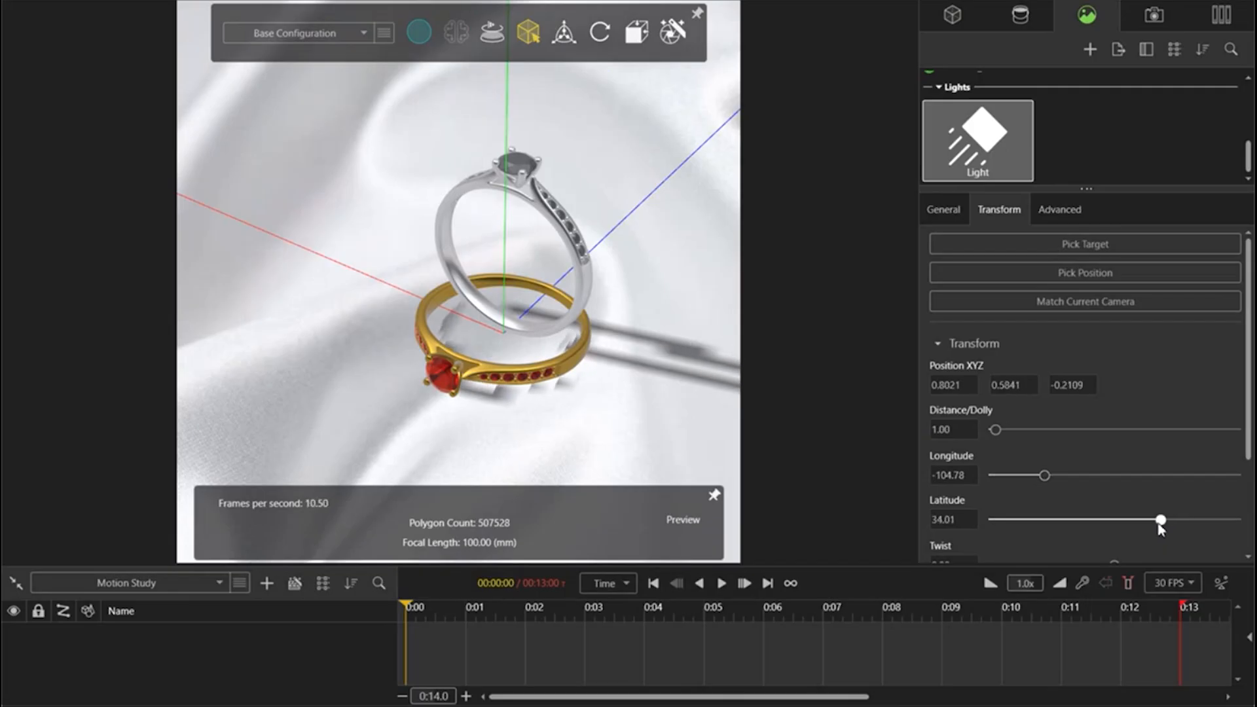
pyautogui.scroll(-3, 1124, 449)
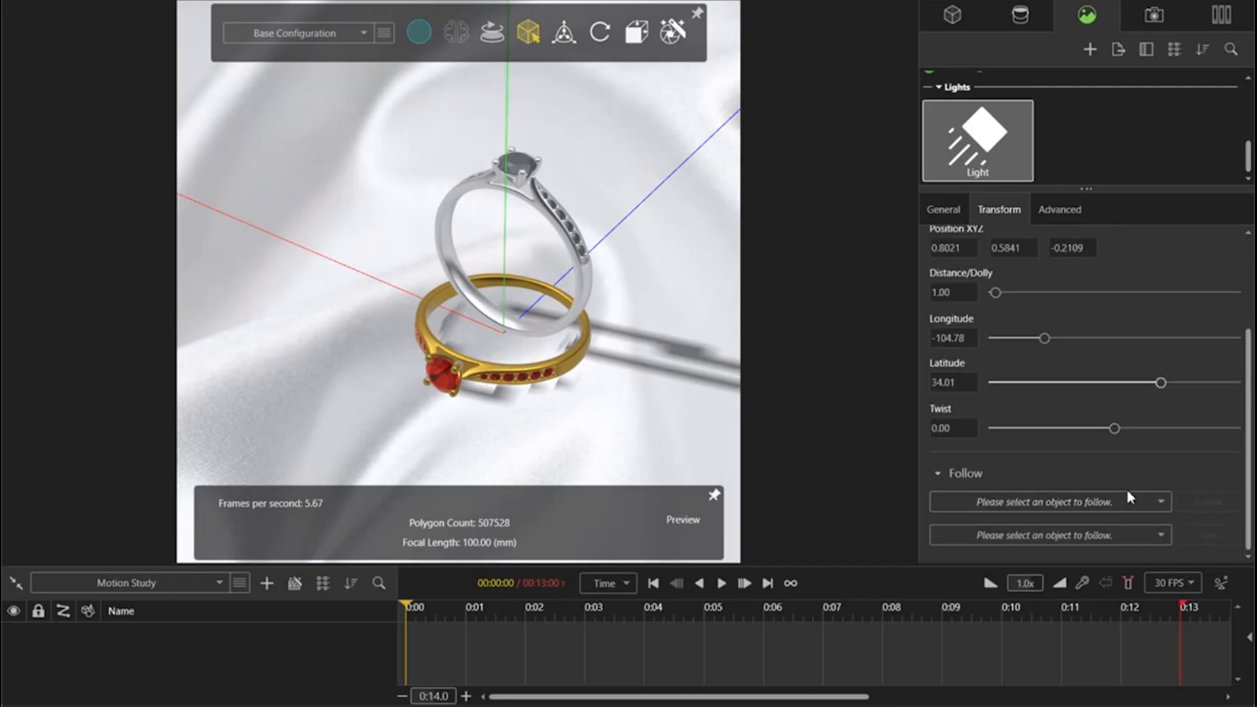
pyautogui.scroll(2, 587, 322)
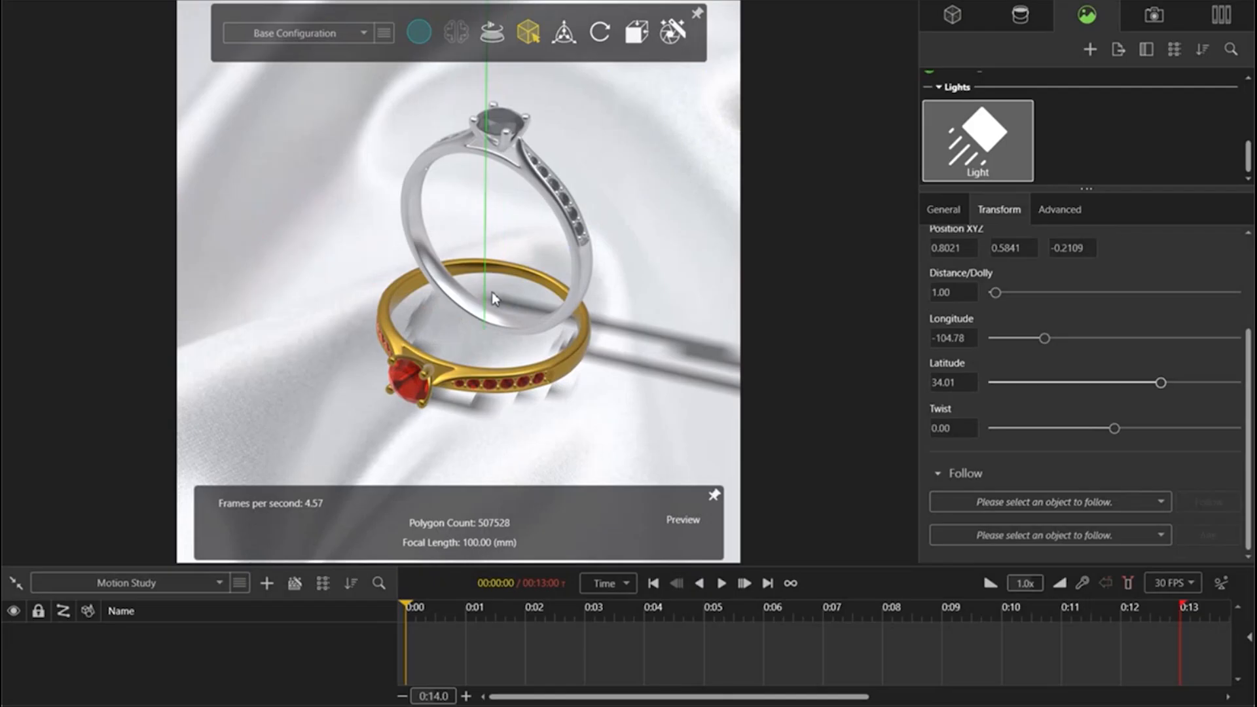
pyautogui.moveTo(494, 292); pyautogui.dragTo(505, 280, button='middle')
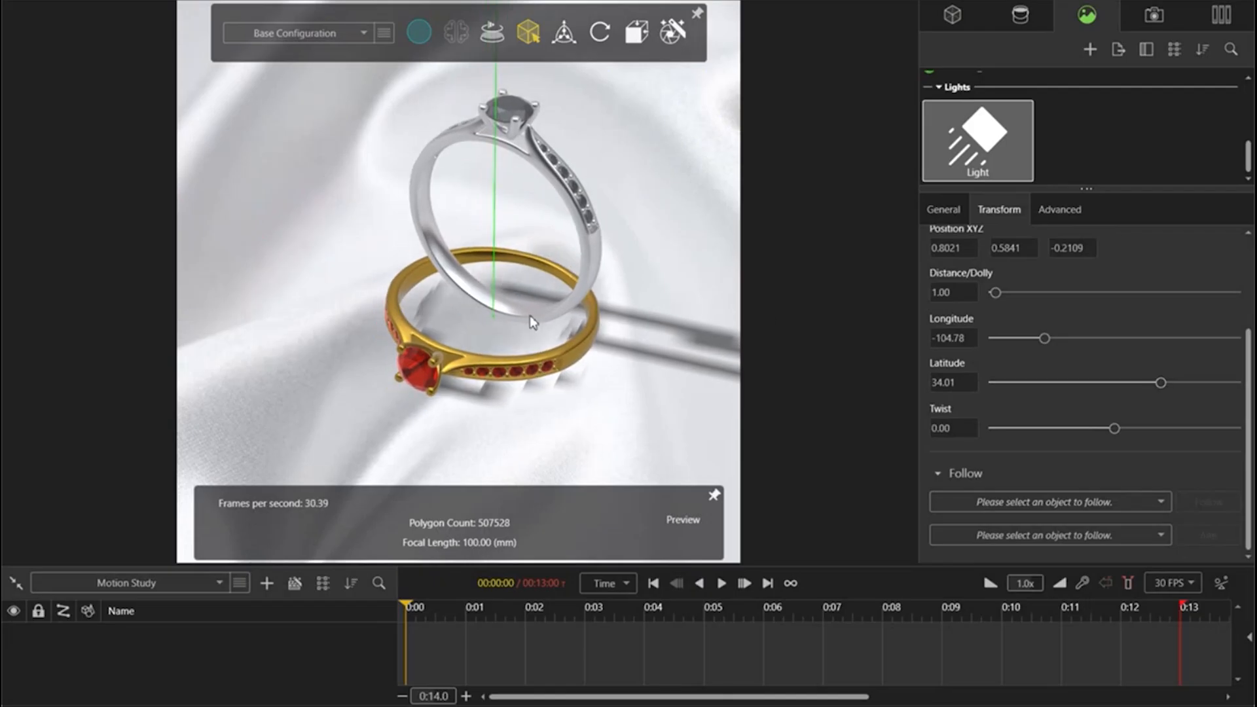
# Step: Render the framed ring scene as a 720 by 720 pixel image named Simple Ring (7) on the Desktop, using the Accurate renderer with 500 passes
pyautogui.moveTo(521, 305); pyautogui.dragTo(509, 307, button='middle')
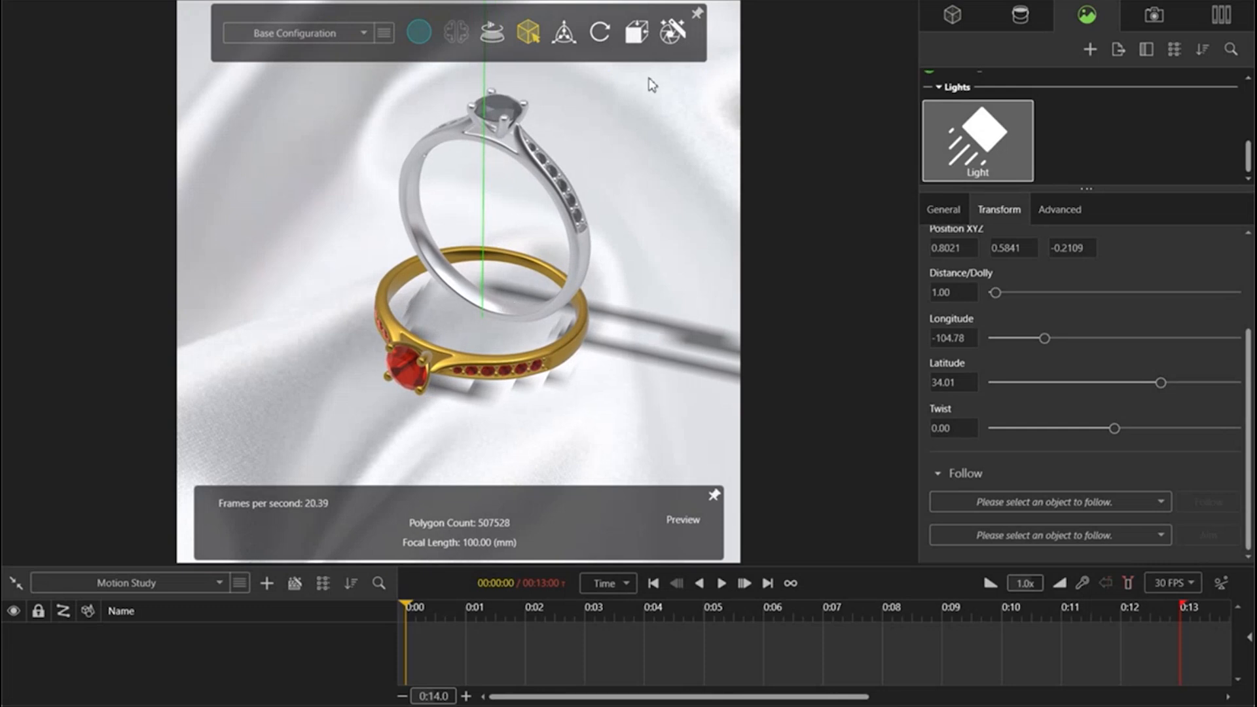
pyautogui.click(672, 32)
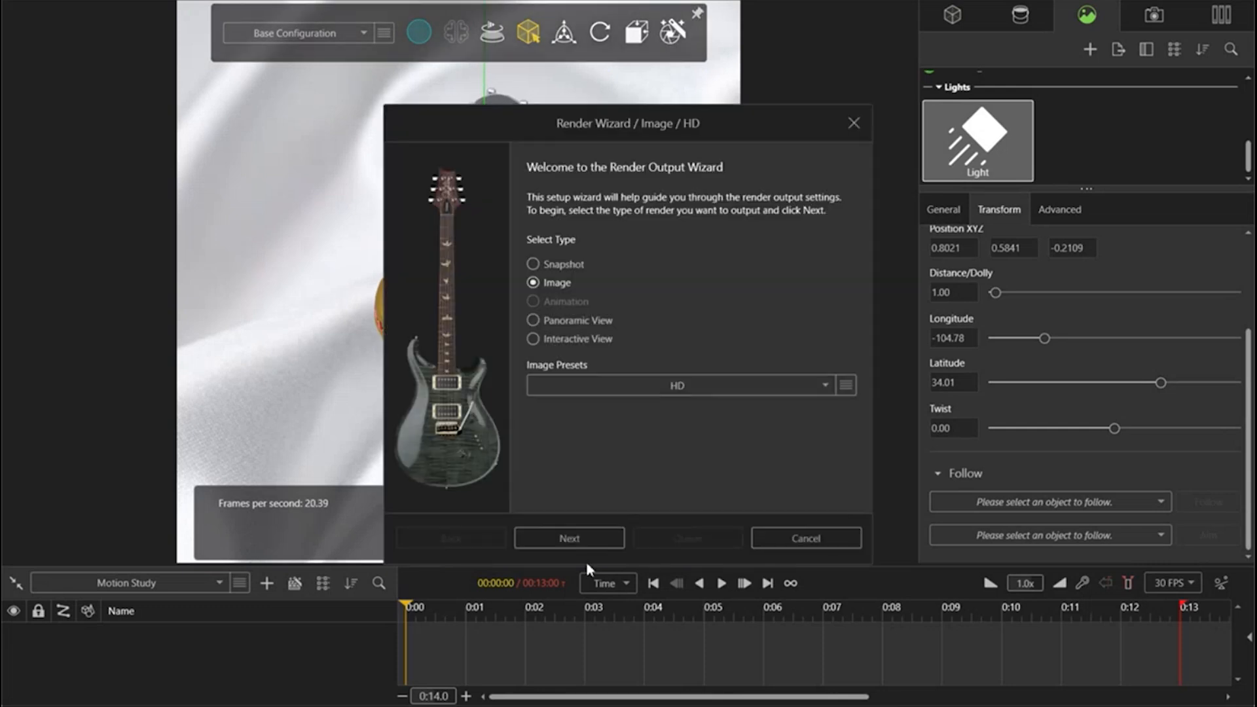
pyautogui.click(593, 539)
pyautogui.click(607, 541)
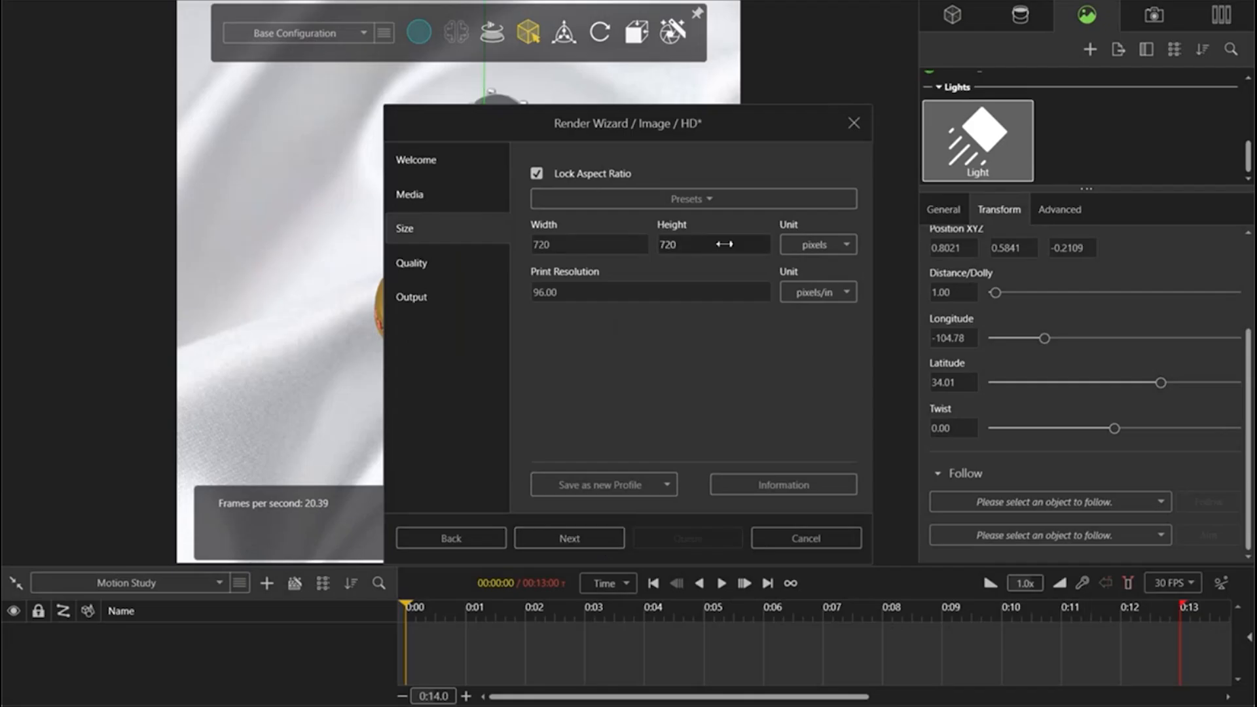
pyautogui.click(569, 537)
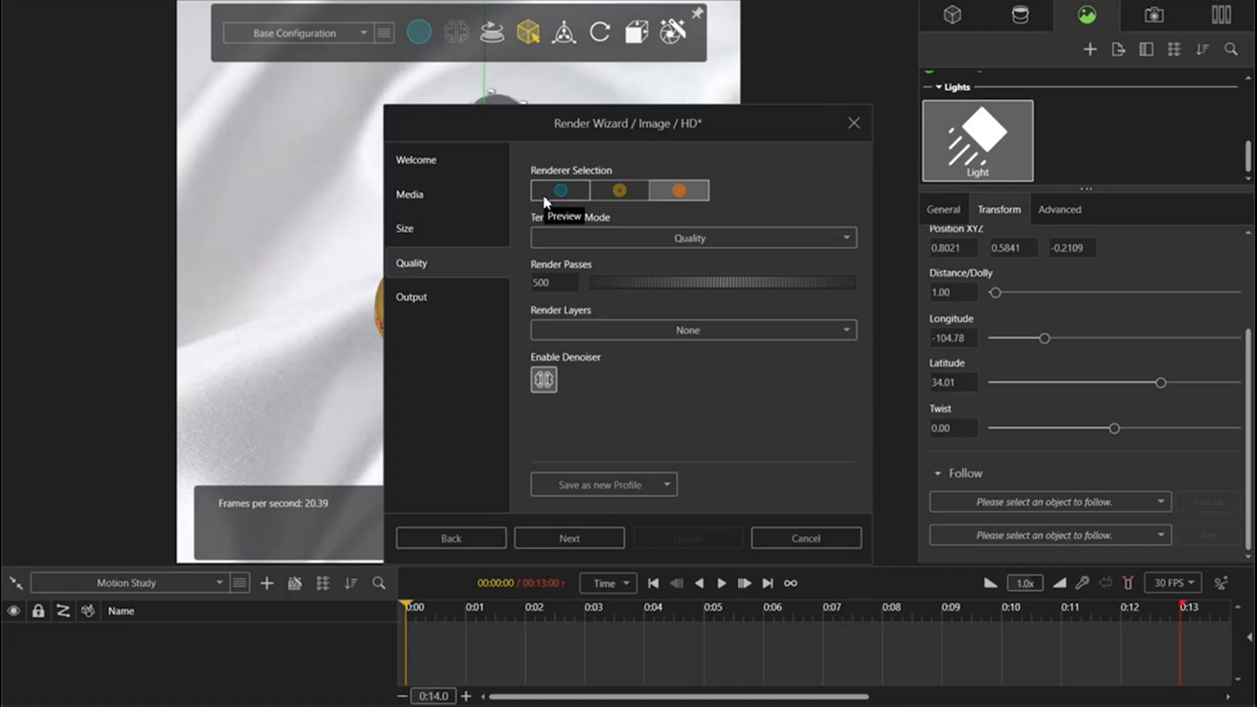
pyautogui.click(679, 191)
pyautogui.click(593, 541)
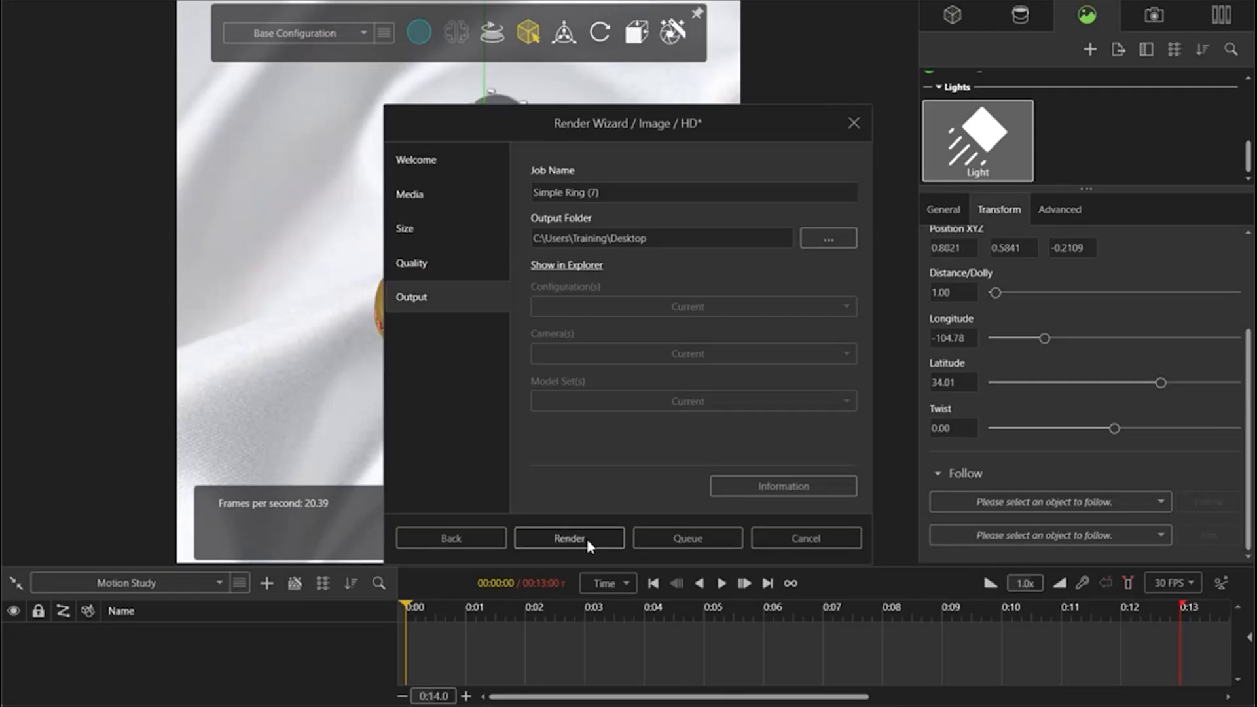
pyautogui.click(806, 538)
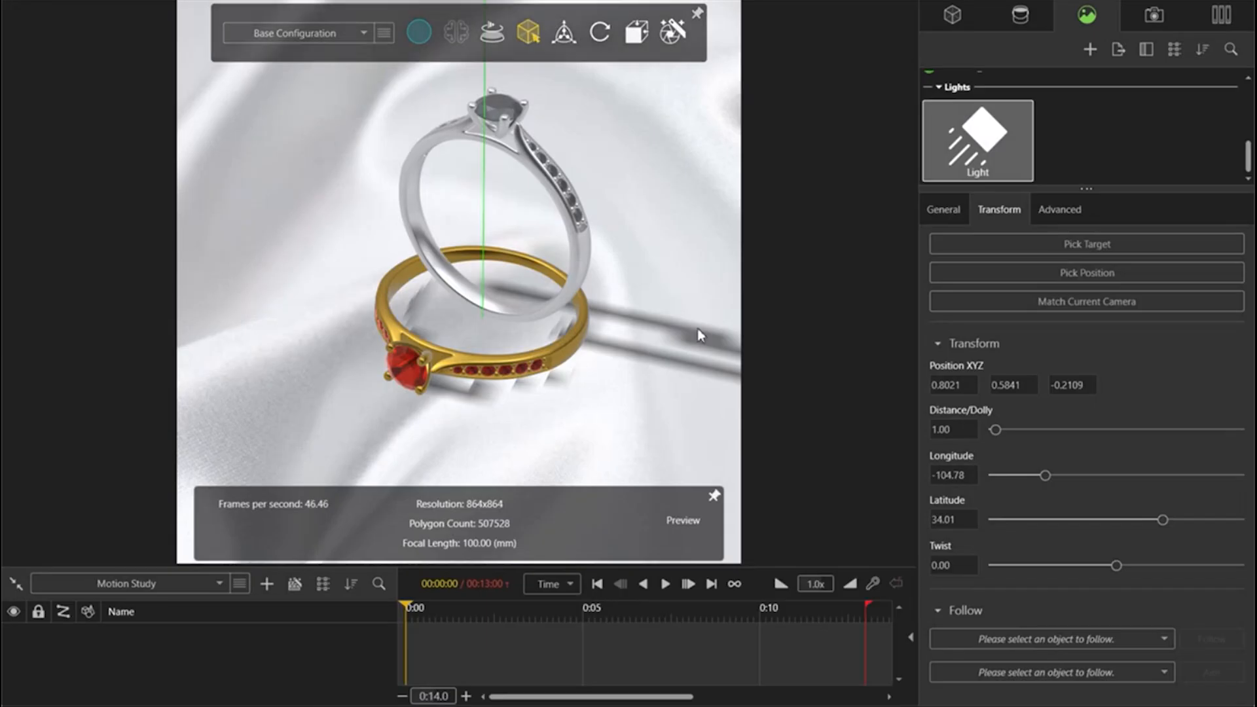
pyautogui.scroll(1, 698, 329)
pyautogui.scroll(1, 377, 253)
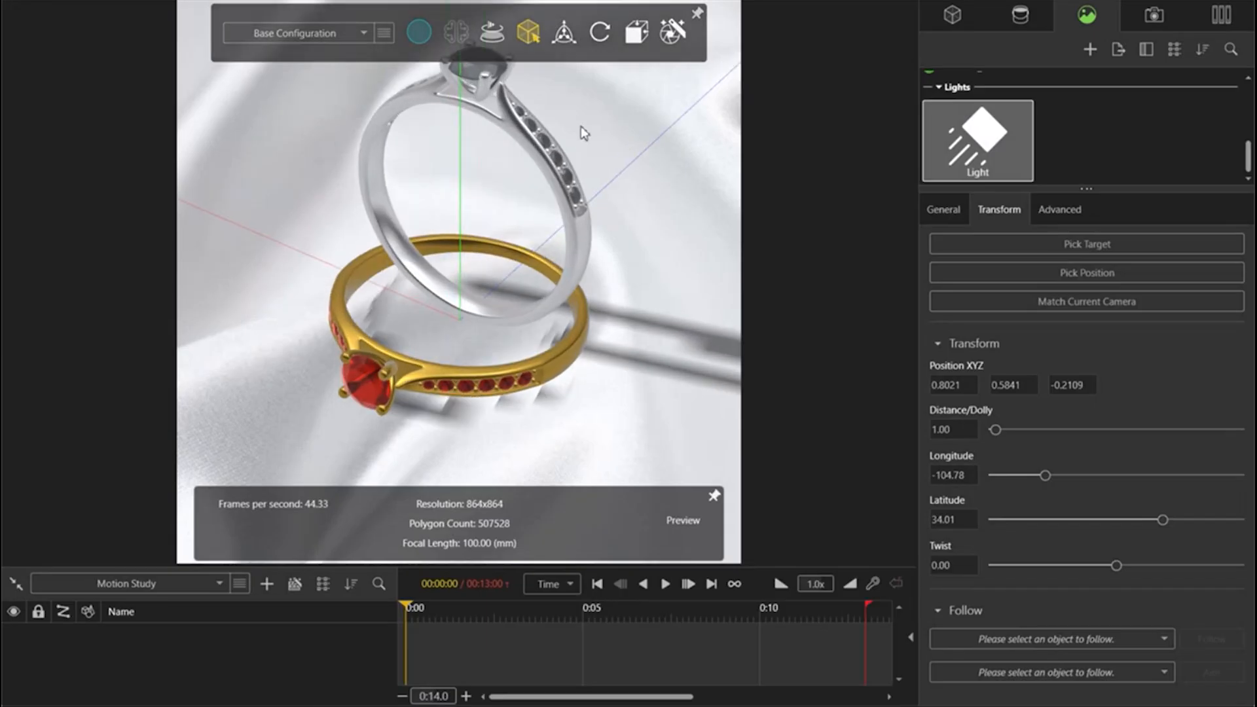
pyautogui.scroll(-2, 515, 240)
pyautogui.moveTo(518, 245); pyautogui.dragTo(501, 240)
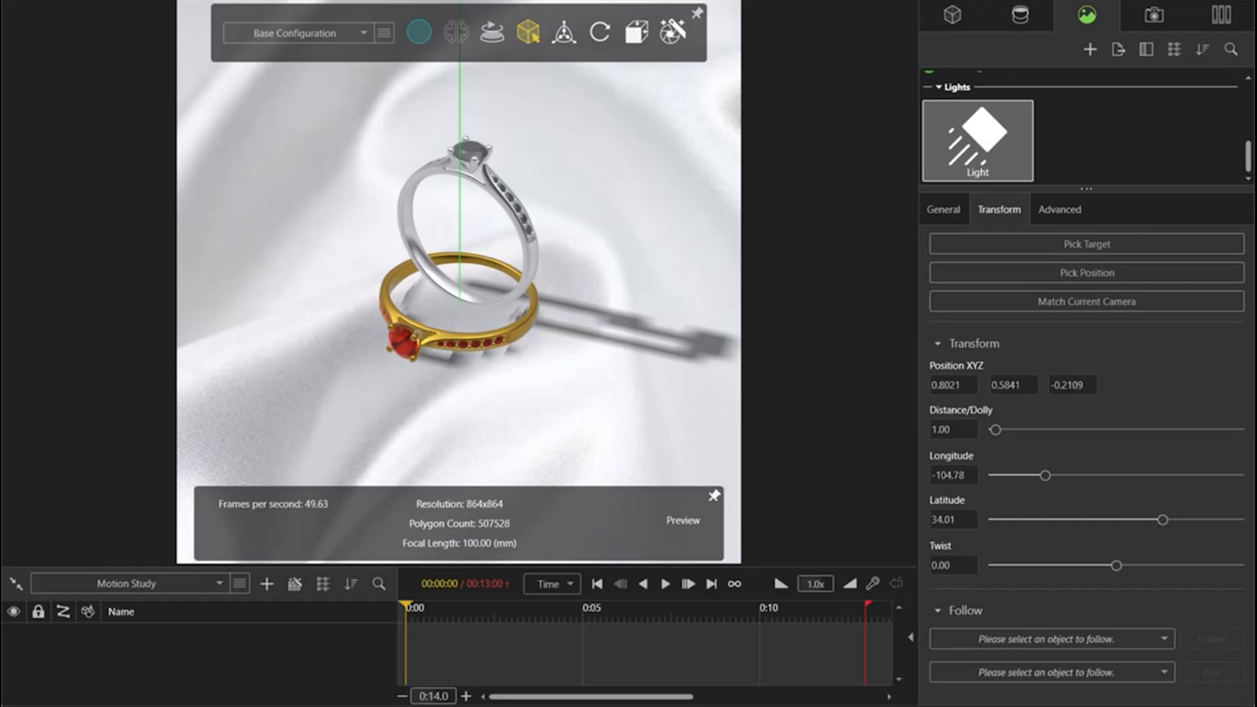
pyautogui.click(74, 2)
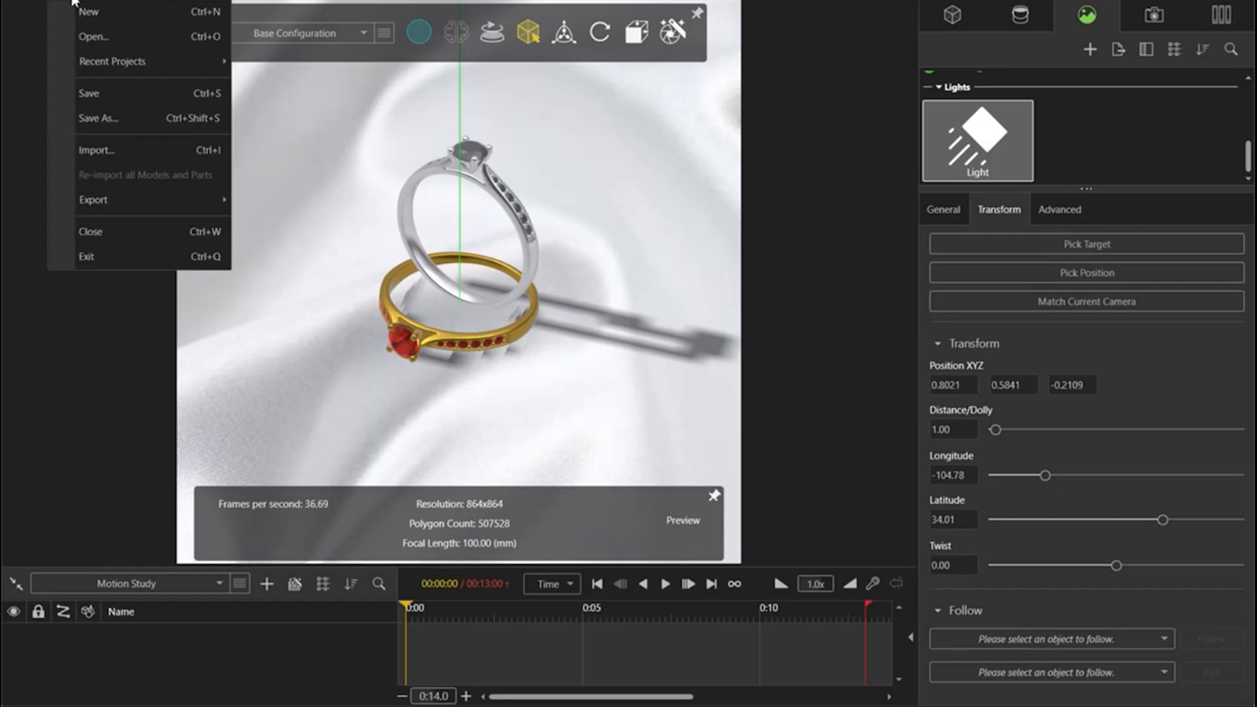
pyautogui.click(81, 32)
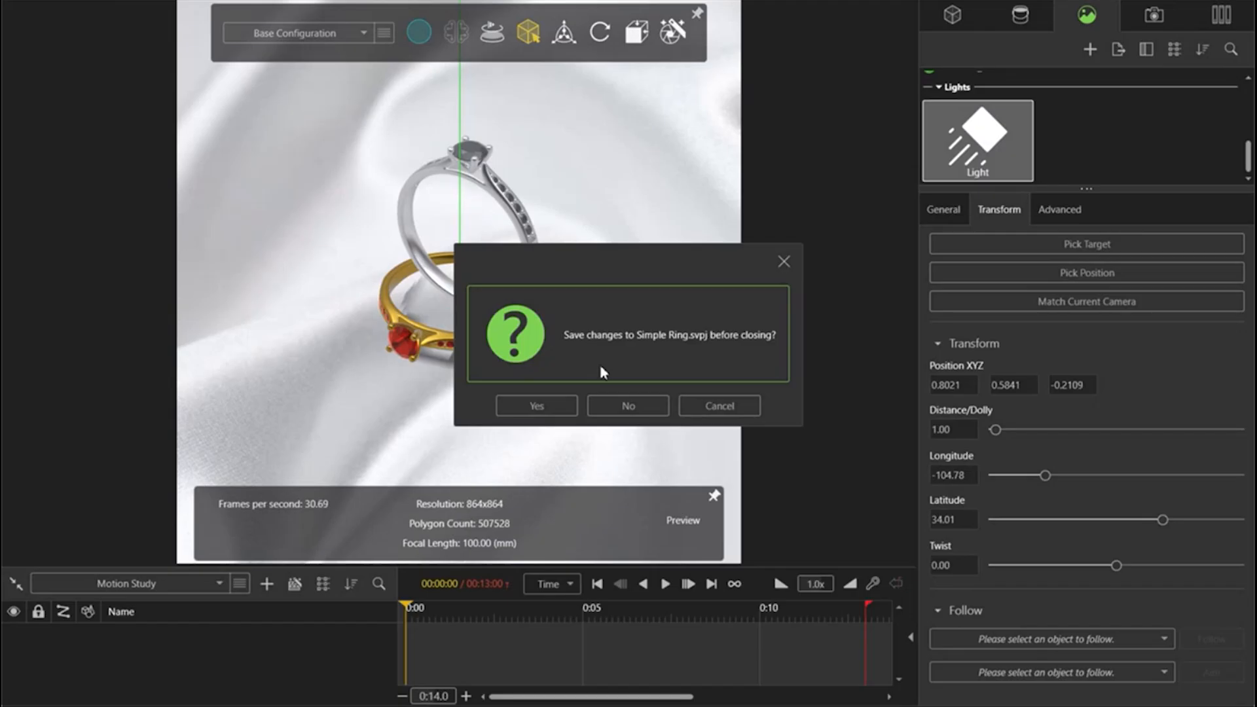
pyautogui.click(645, 407)
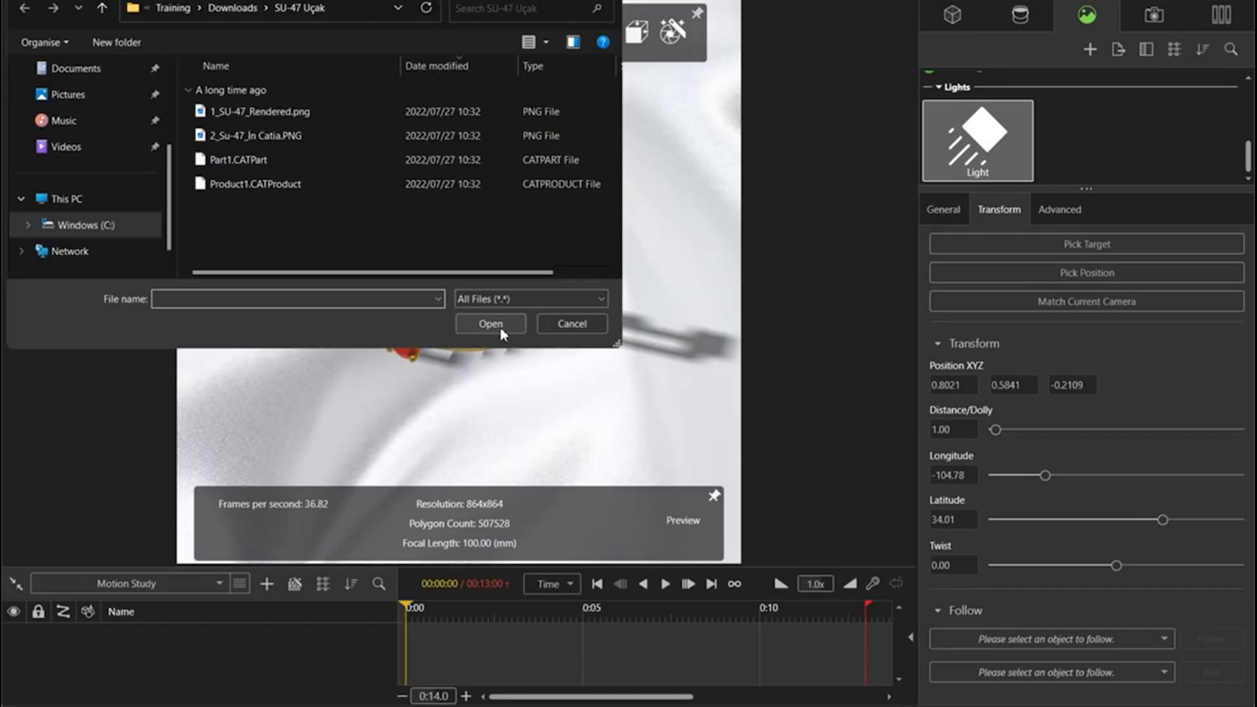
pyautogui.click(556, 322)
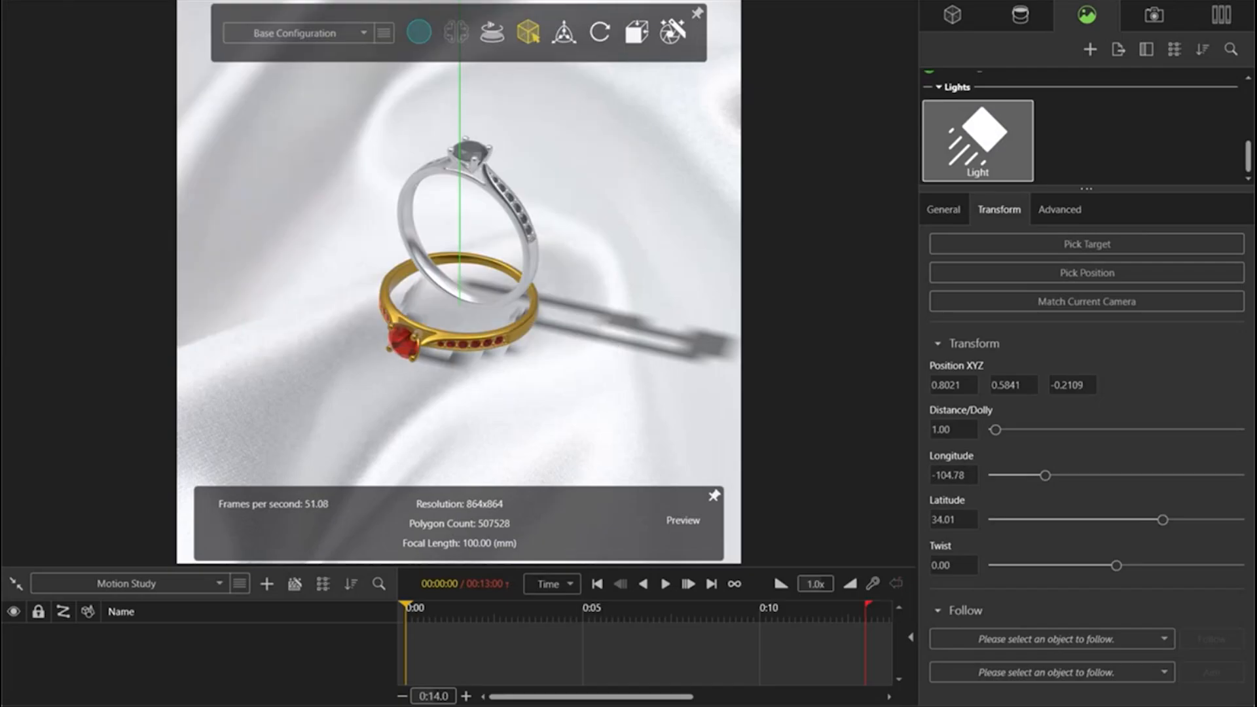
# Step: Create a new project and open Jet.svpj from the JET folder inside Visualize Webinar
pyautogui.click(59, 0)
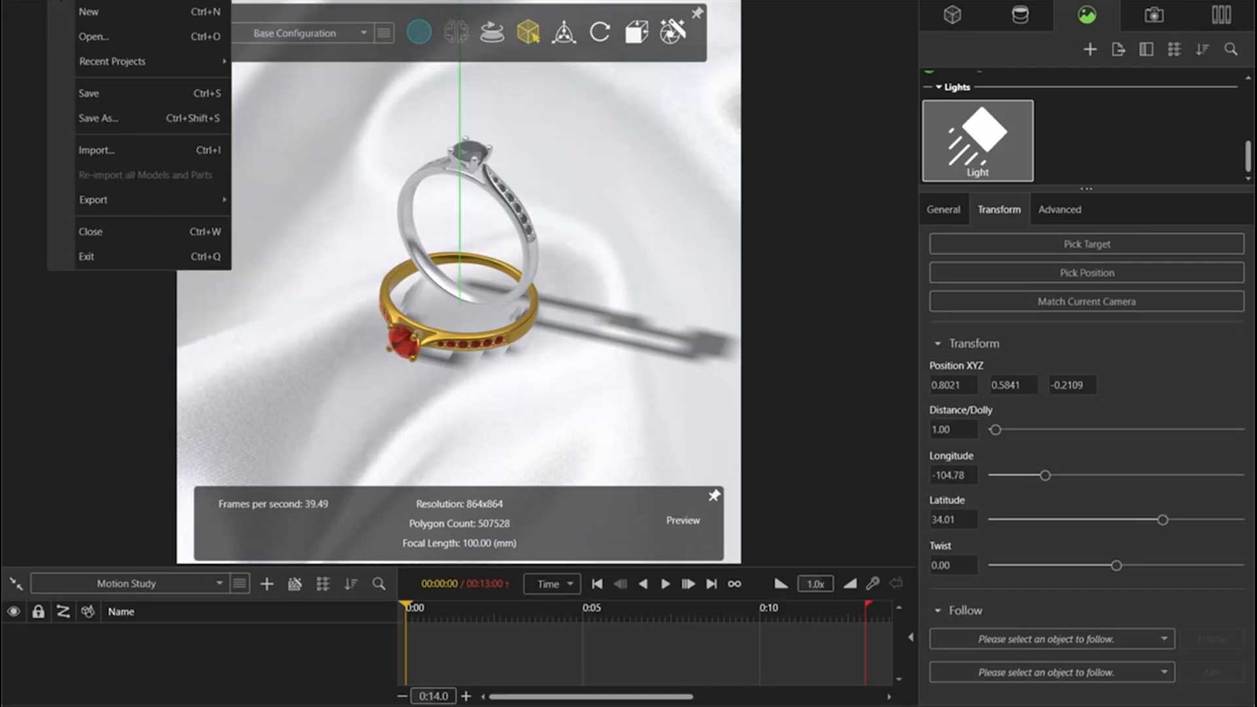
pyautogui.click(77, 19)
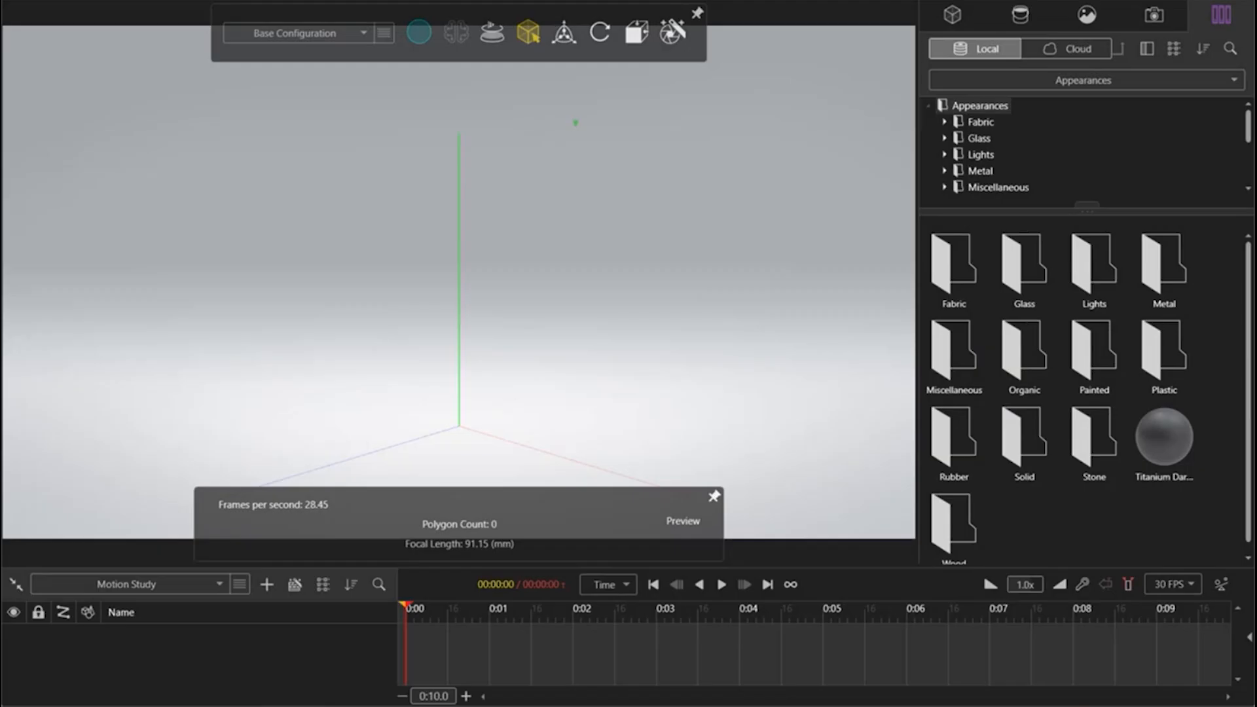
pyautogui.click(128, 705)
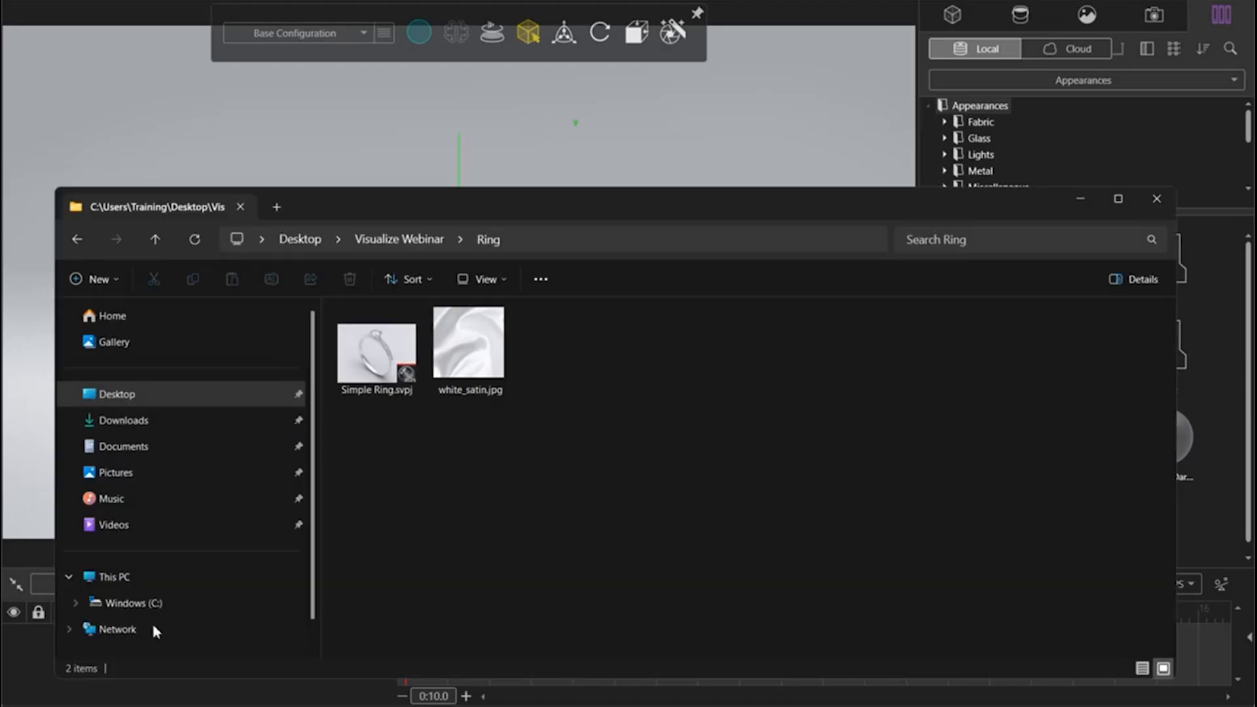
pyautogui.click(77, 241)
pyautogui.doubleClick(366, 356)
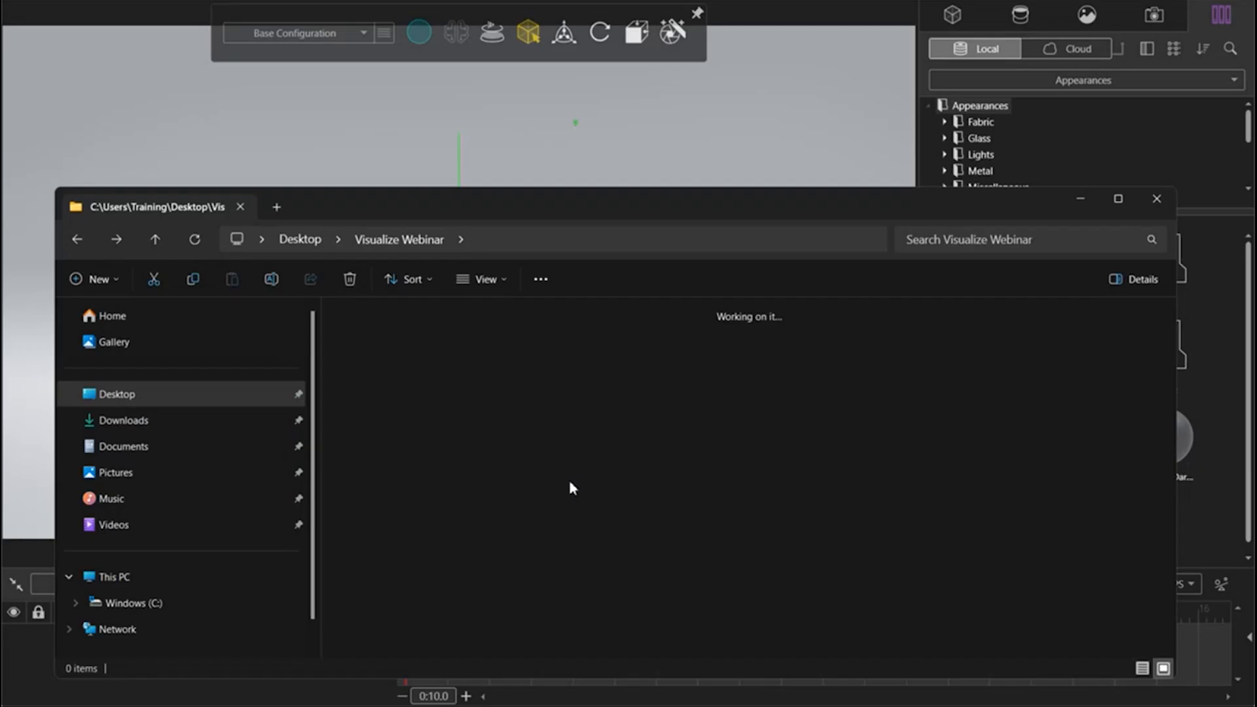
pyautogui.doubleClick(656, 359)
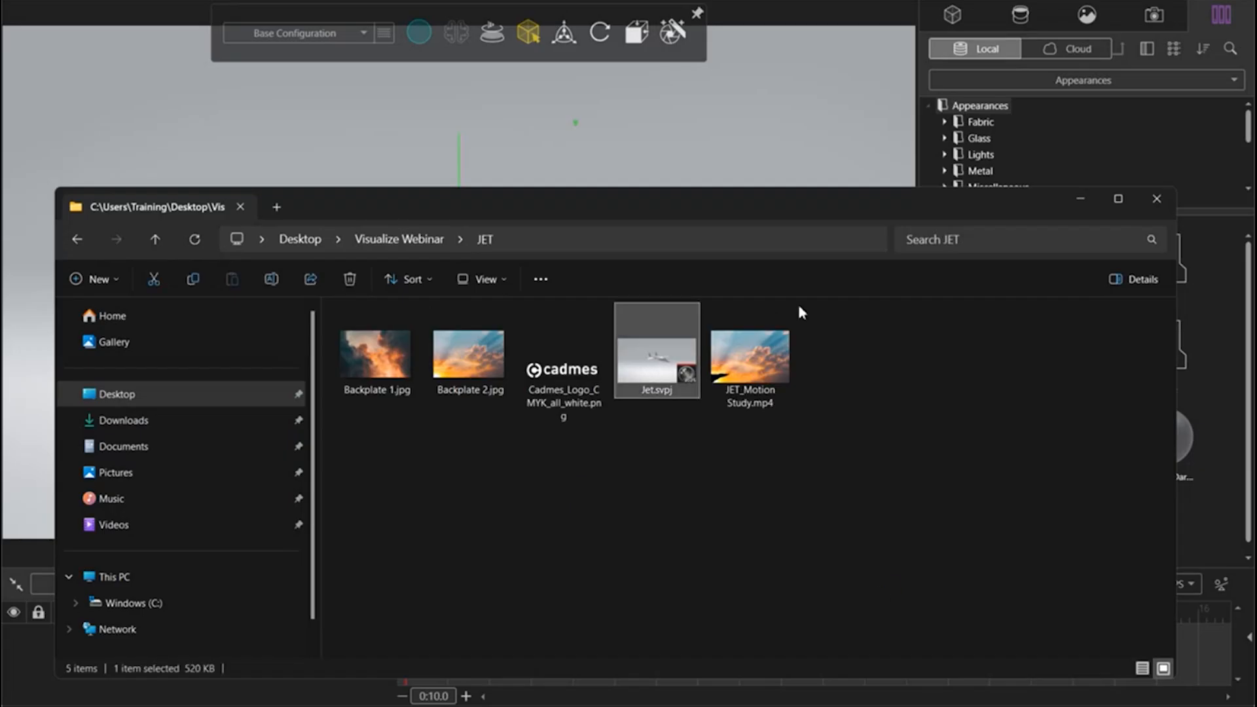
pyautogui.click(1081, 200)
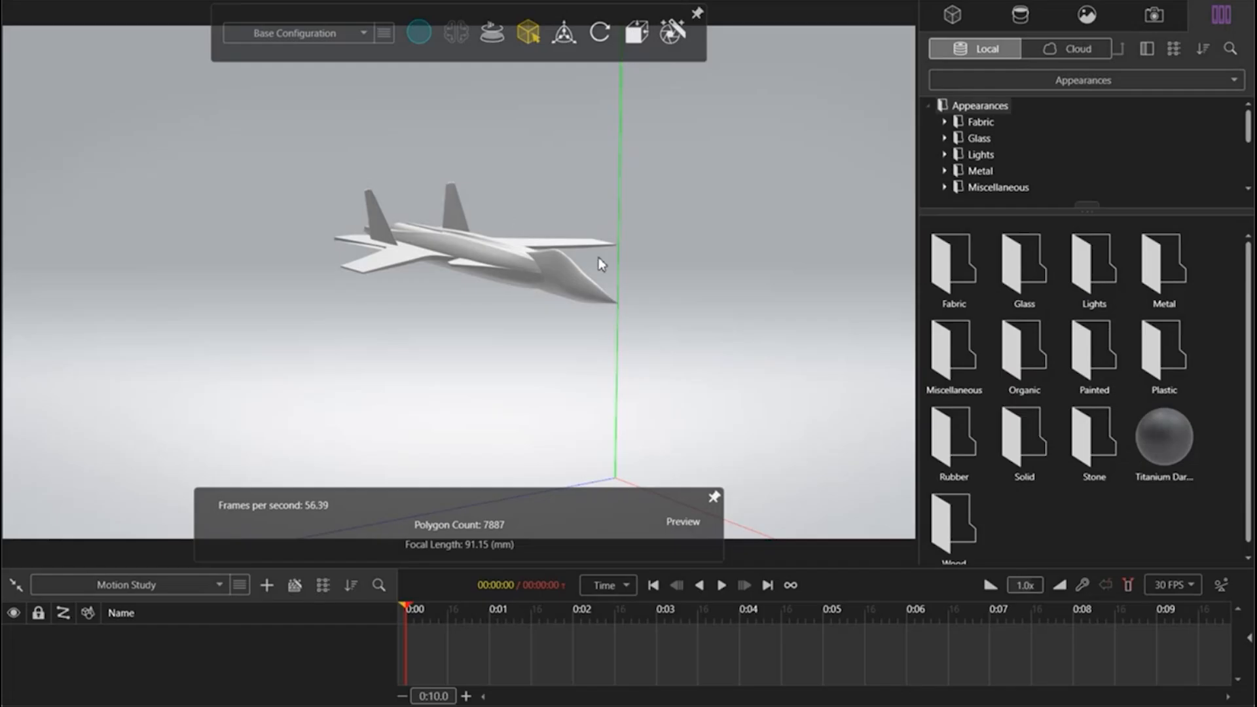
# Step: Select the Part1 model and examine the jet up close from a raised front-side angle
pyautogui.moveTo(600, 261); pyautogui.dragTo(819, 262)
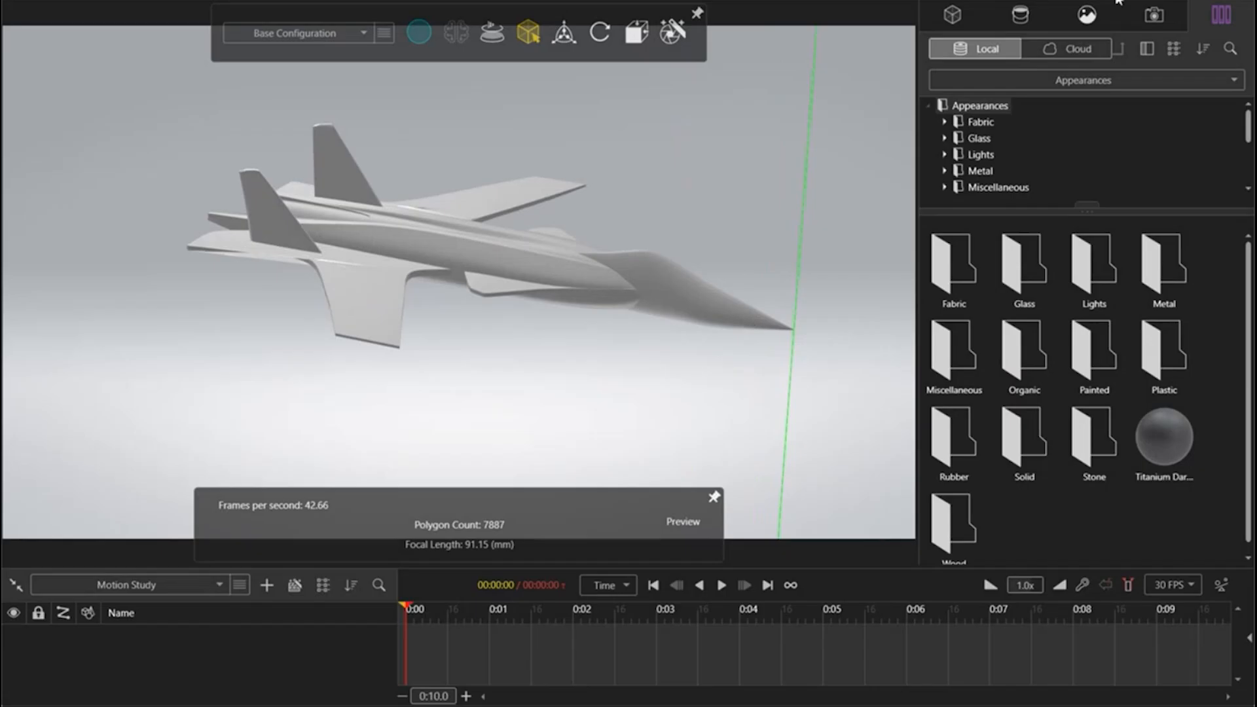
pyautogui.click(952, 15)
pyautogui.click(968, 80)
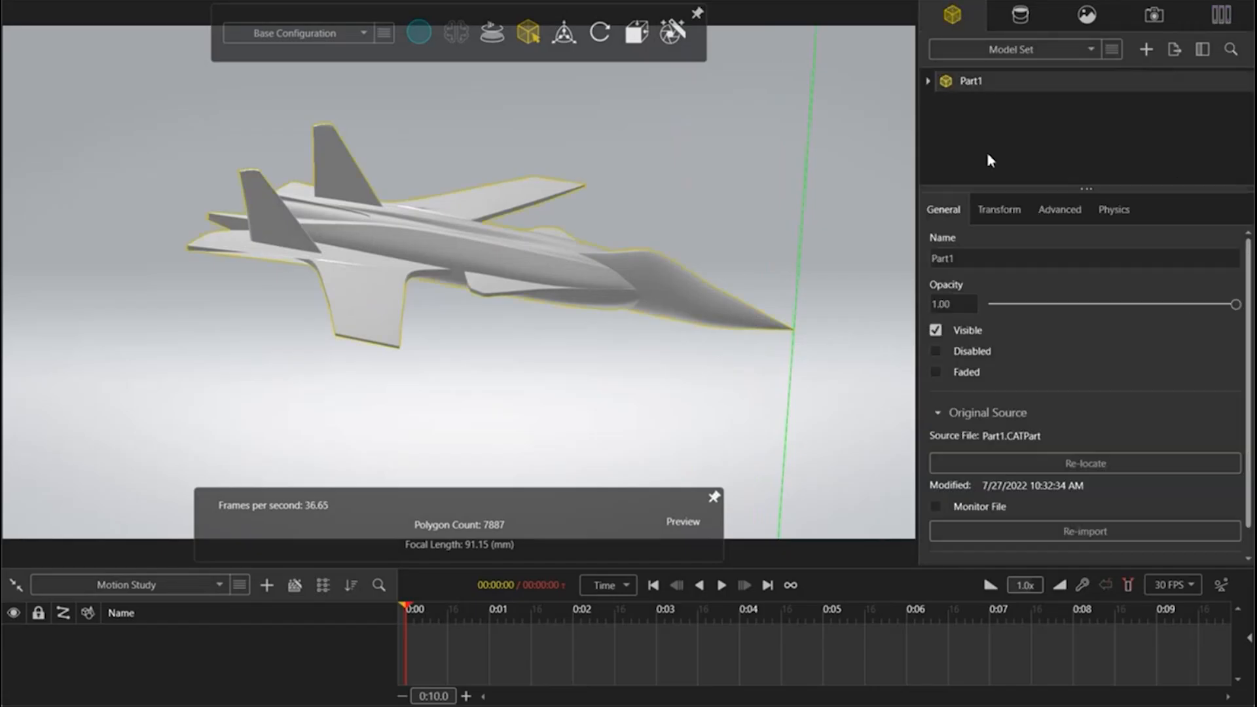
pyautogui.scroll(2, 678, 274)
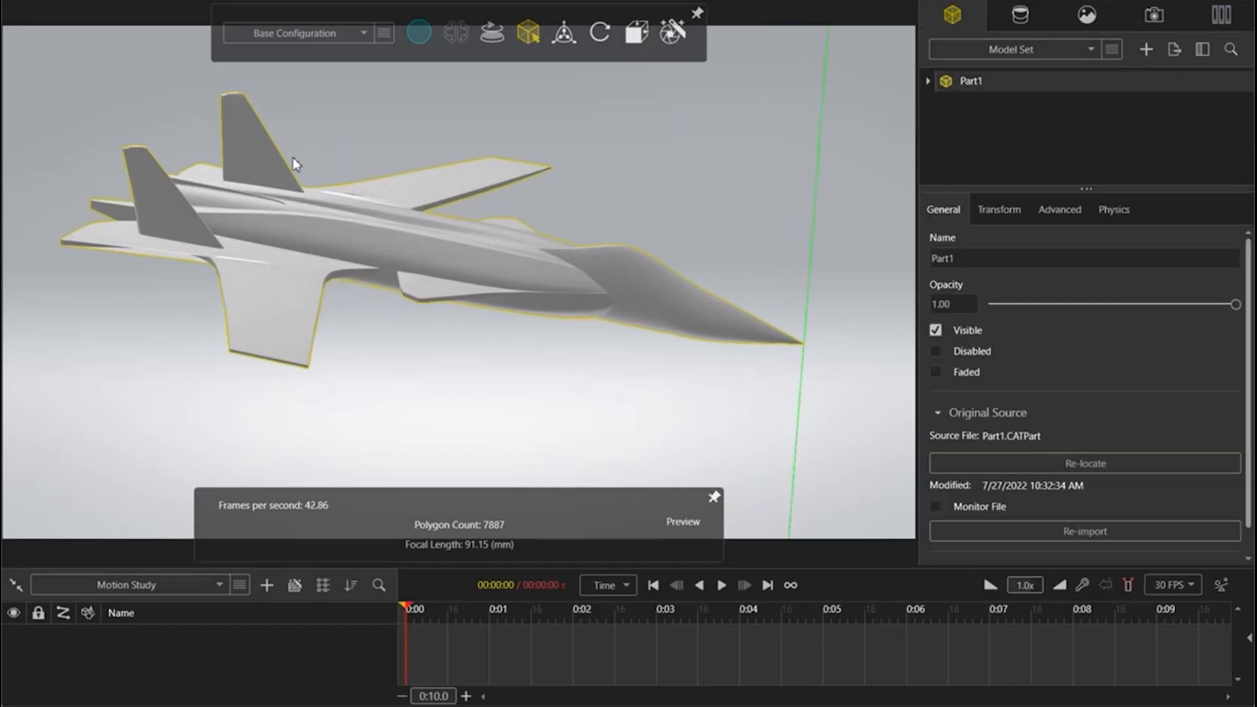
pyautogui.scroll(1, 292, 157)
pyautogui.moveTo(662, 358); pyautogui.dragTo(652, 306)
pyautogui.moveTo(638, 351); pyautogui.dragTo(631, 335)
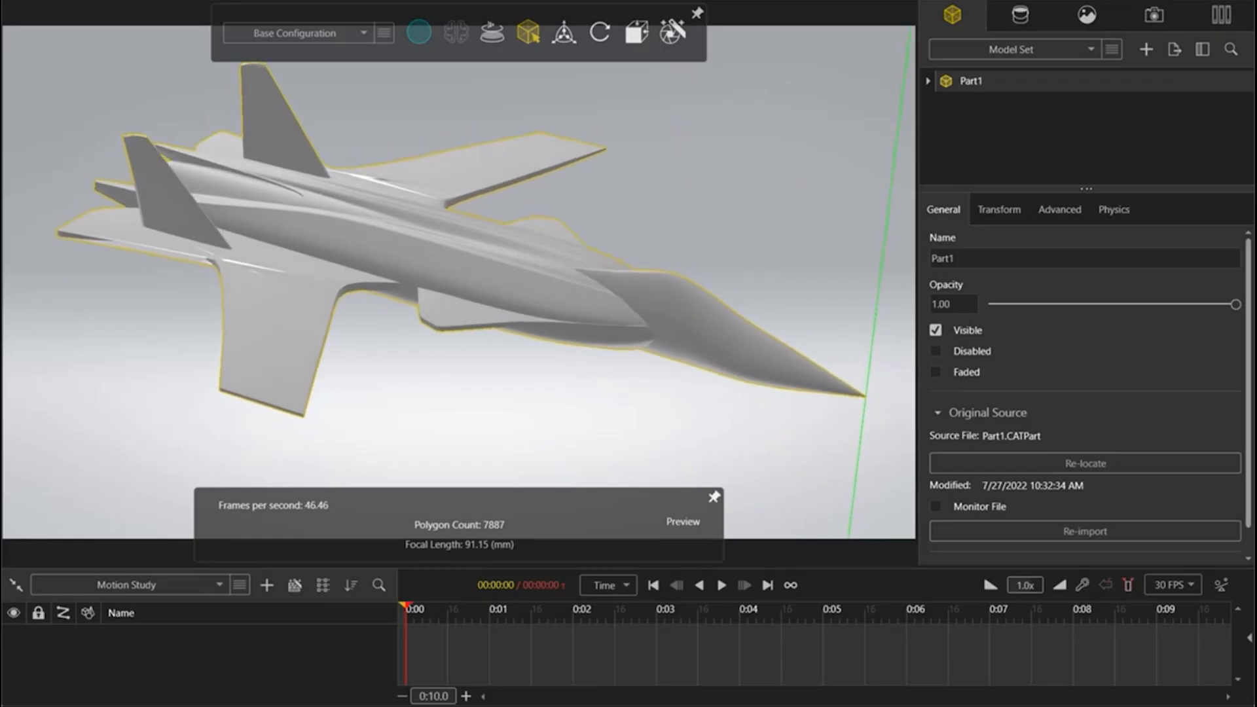
# Step: Change the appearance type of the jet's Material 1 to Car Paint
pyautogui.click(1021, 15)
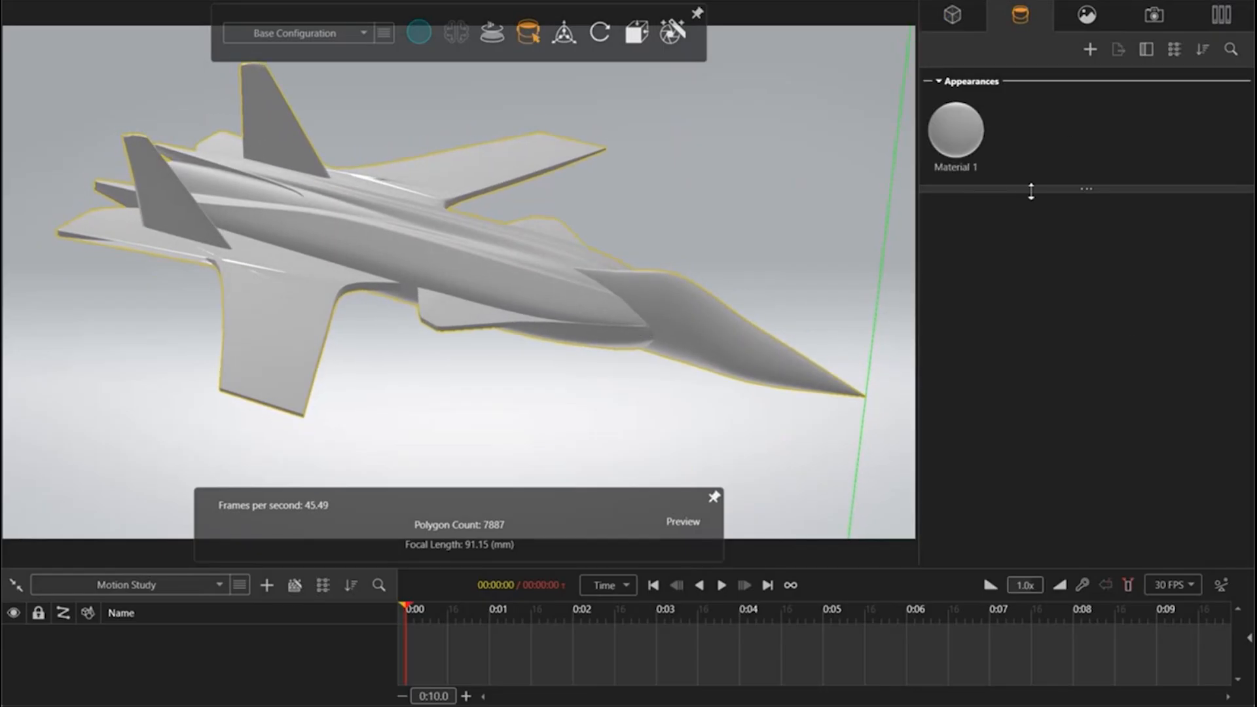
pyautogui.moveTo(1031, 192); pyautogui.dragTo(1028, 418)
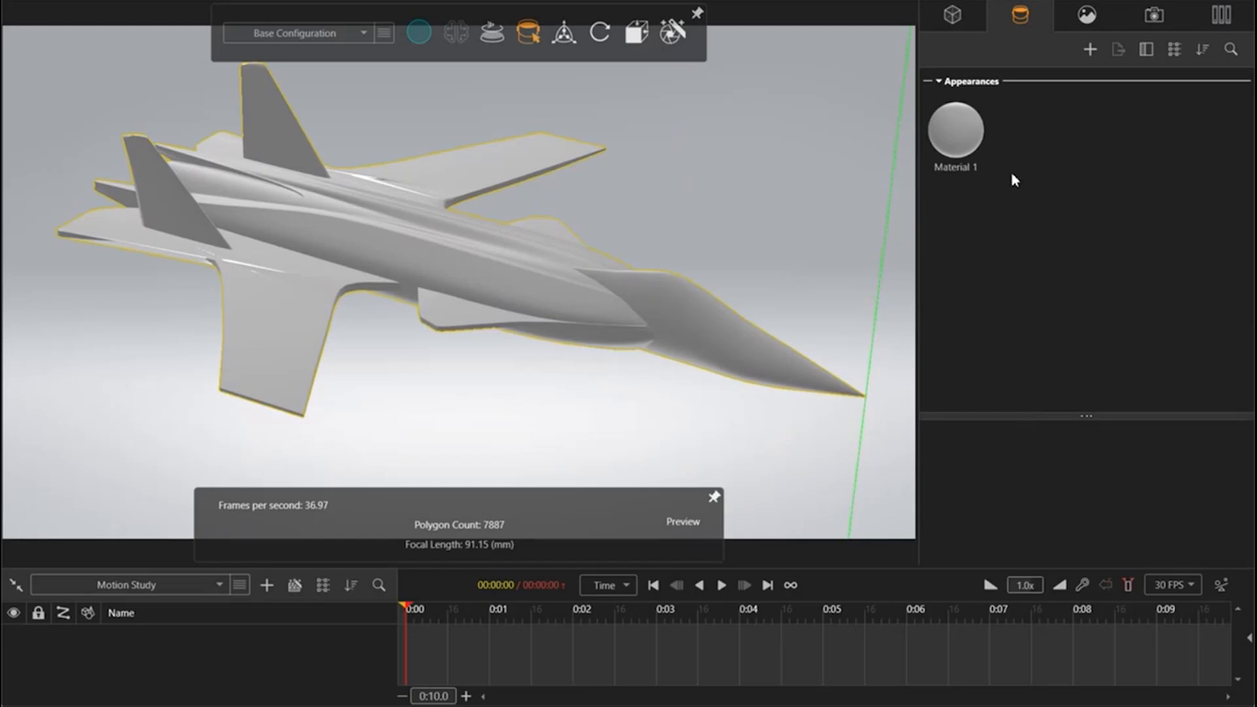
pyautogui.moveTo(1048, 419); pyautogui.dragTo(1024, 261)
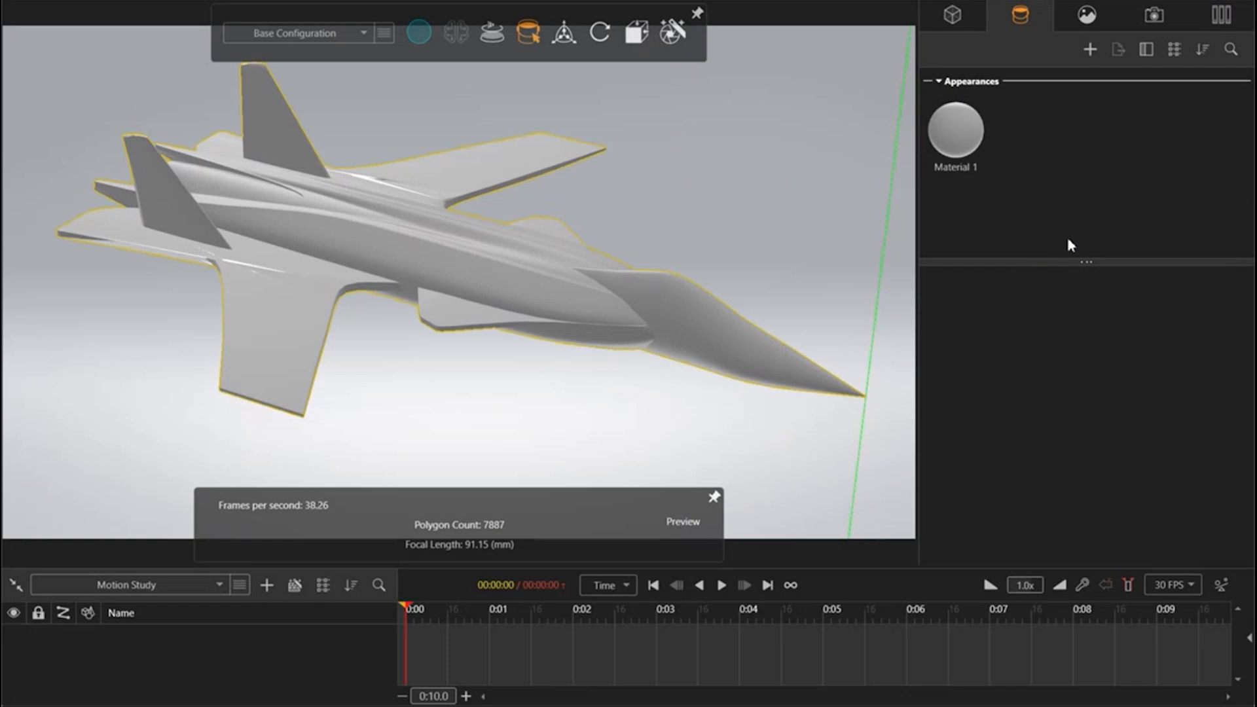
pyautogui.click(969, 143)
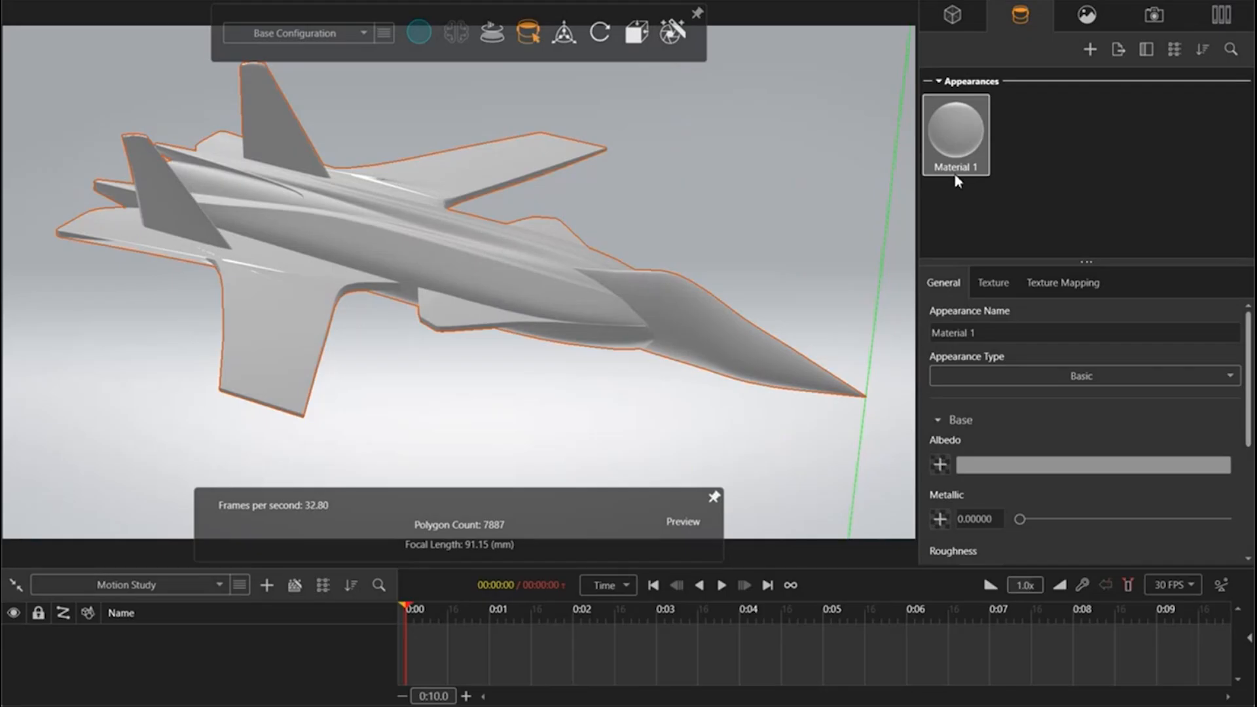
pyautogui.click(1125, 377)
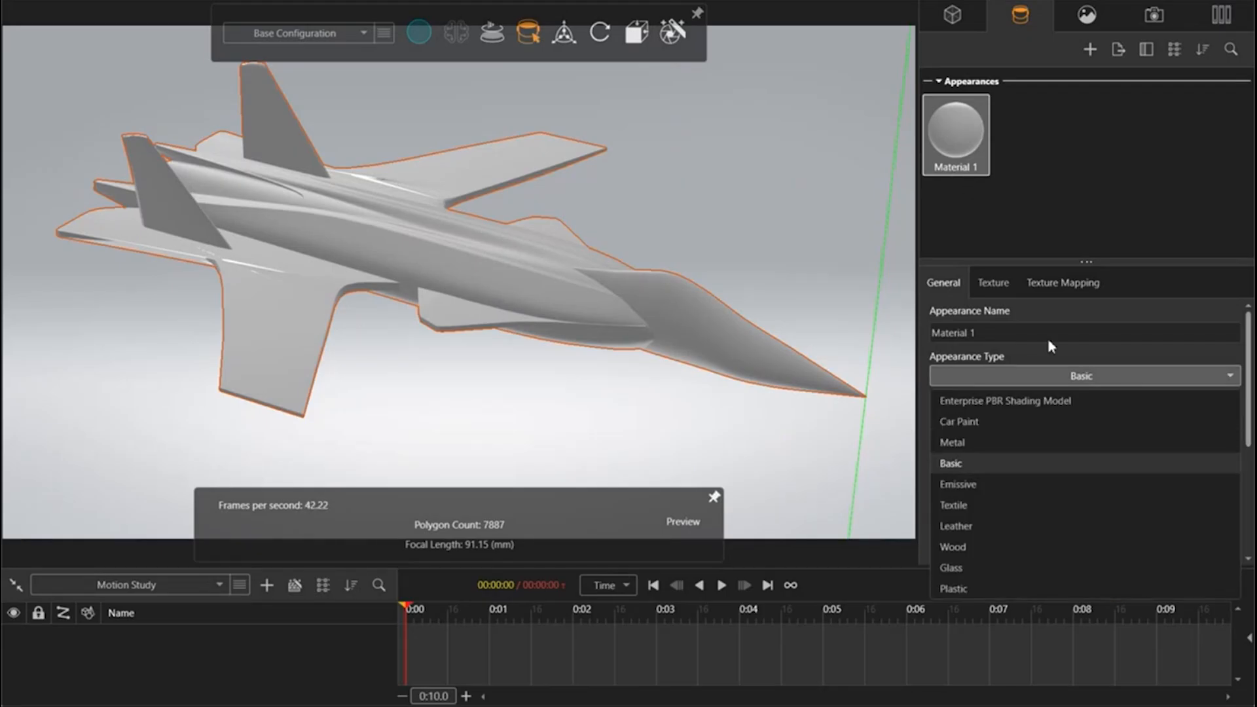
pyautogui.click(1004, 421)
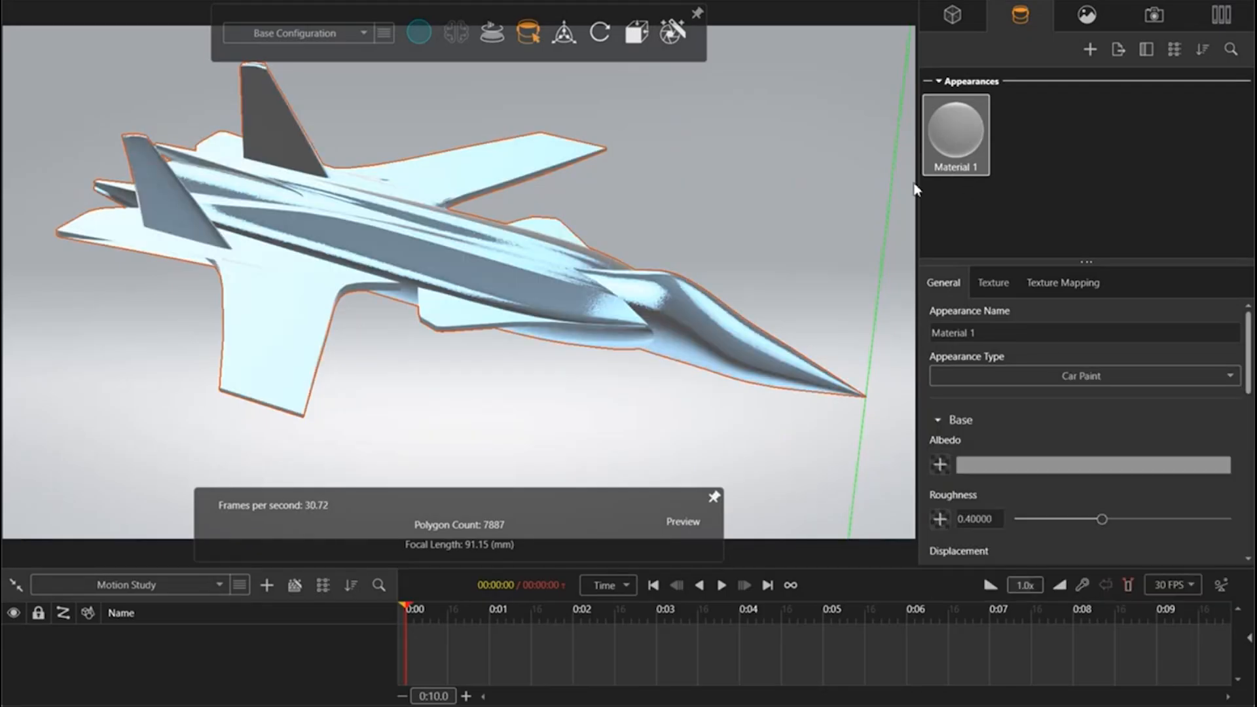
# Step: Set the car paint's albedo colour to black from the recent colours
pyautogui.scroll(-1, 1012, 405)
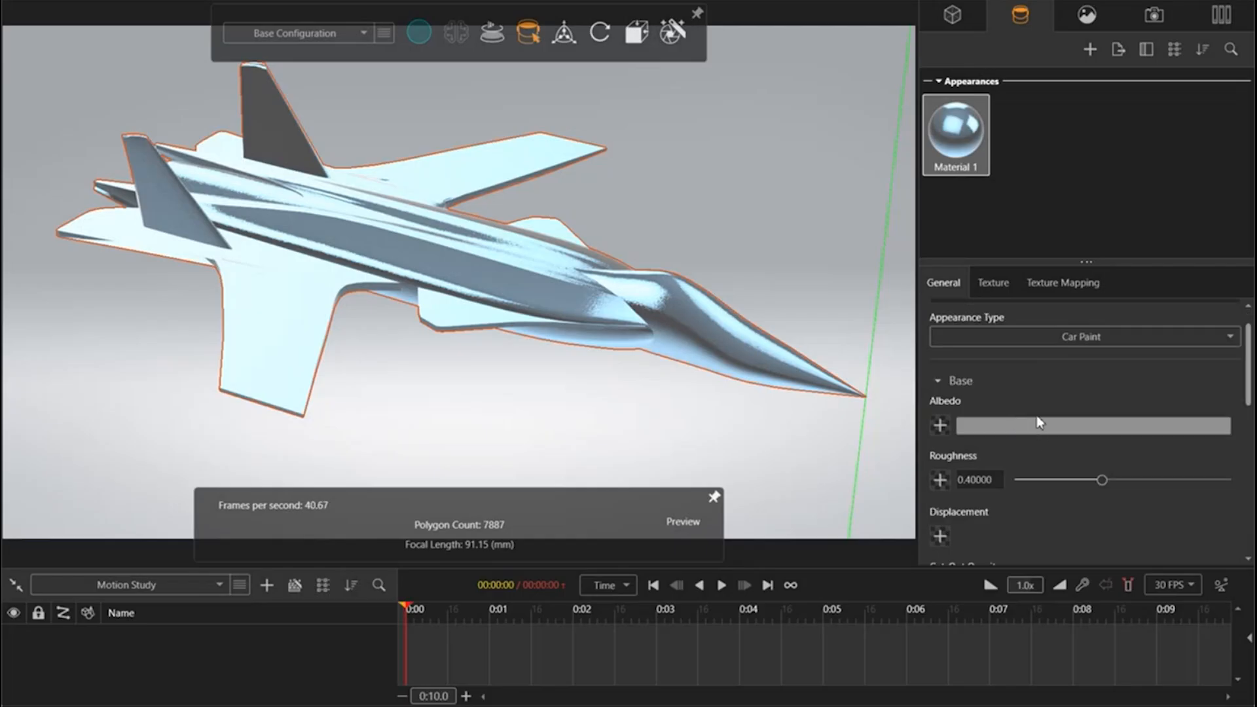
pyautogui.click(1066, 435)
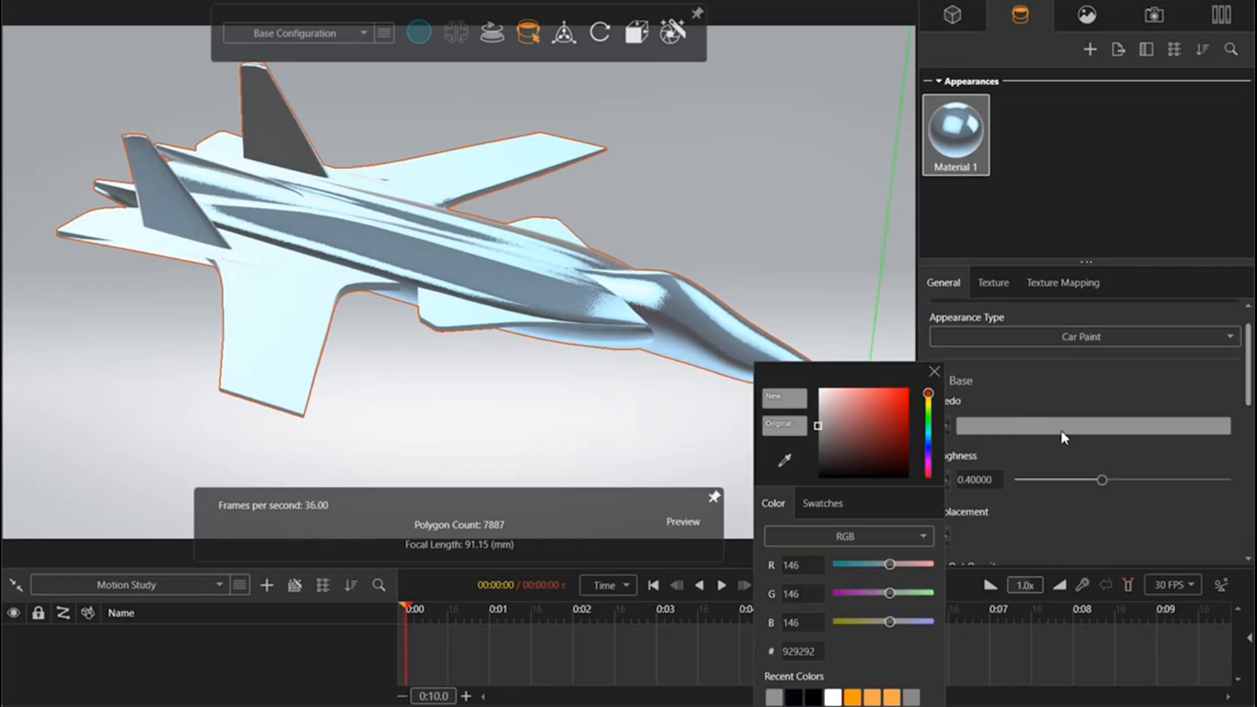
pyautogui.click(812, 698)
pyautogui.click(936, 374)
pyautogui.scroll(-7, 1180, 504)
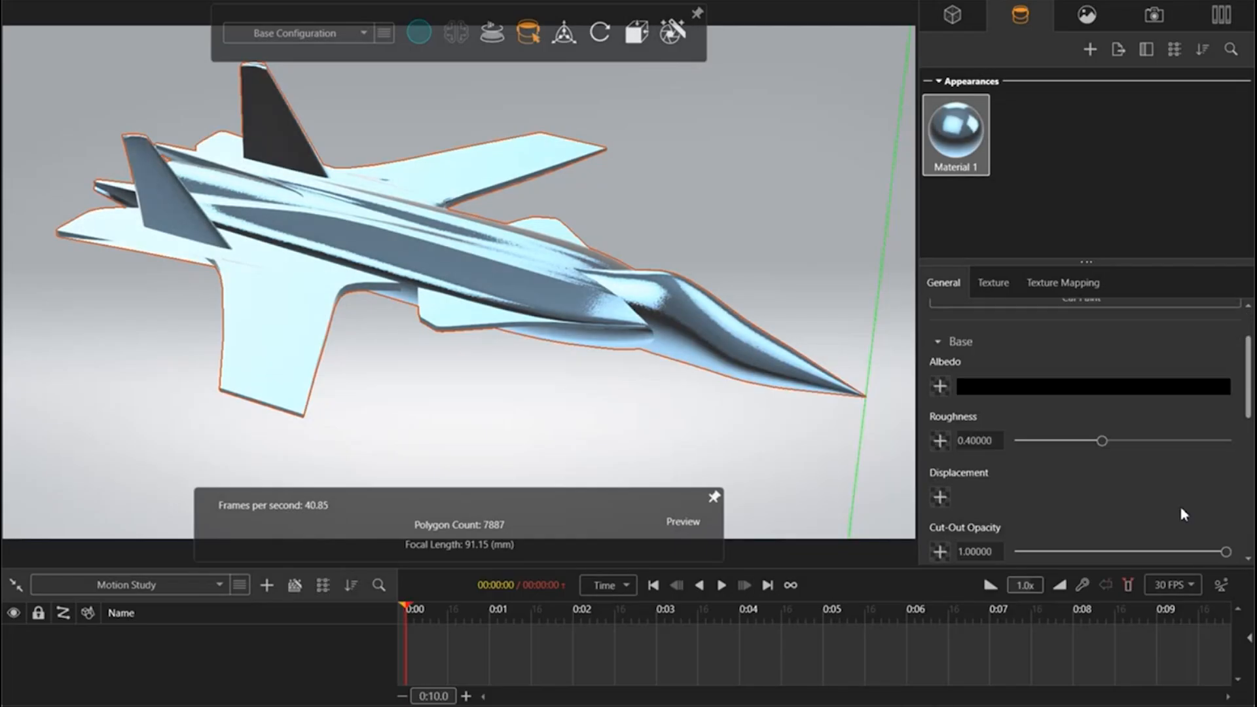
# Step: Set the paint's flake colour to near-black RGB 0, 6, 11 and its flip flop colour to black (000000)
pyautogui.click(1072, 477)
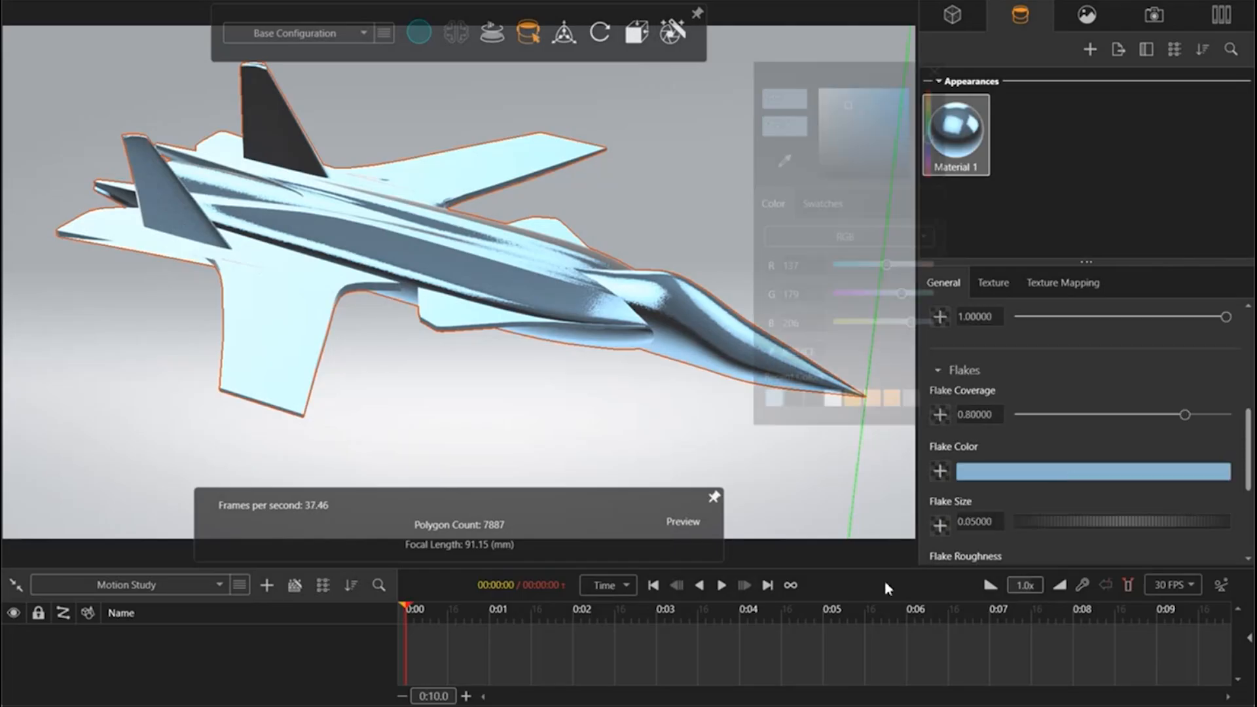
pyautogui.click(816, 401)
pyautogui.scroll(-5, 1188, 512)
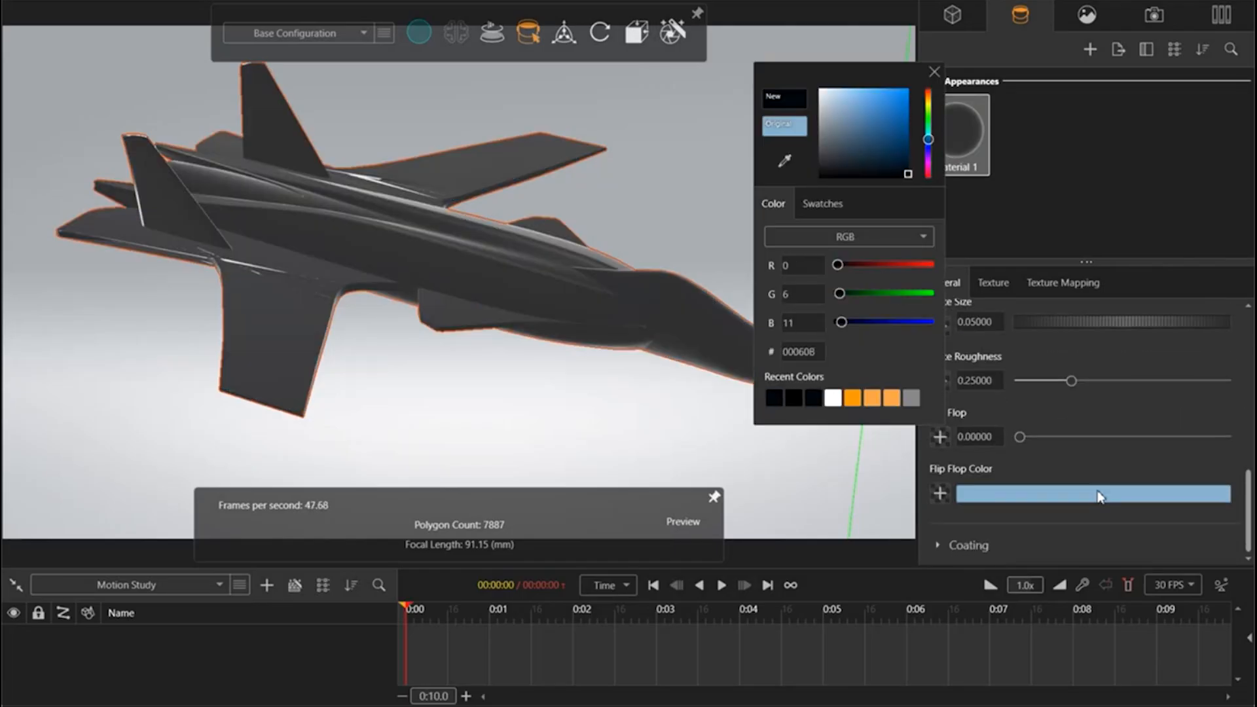
pyautogui.click(1100, 492)
pyautogui.click(815, 422)
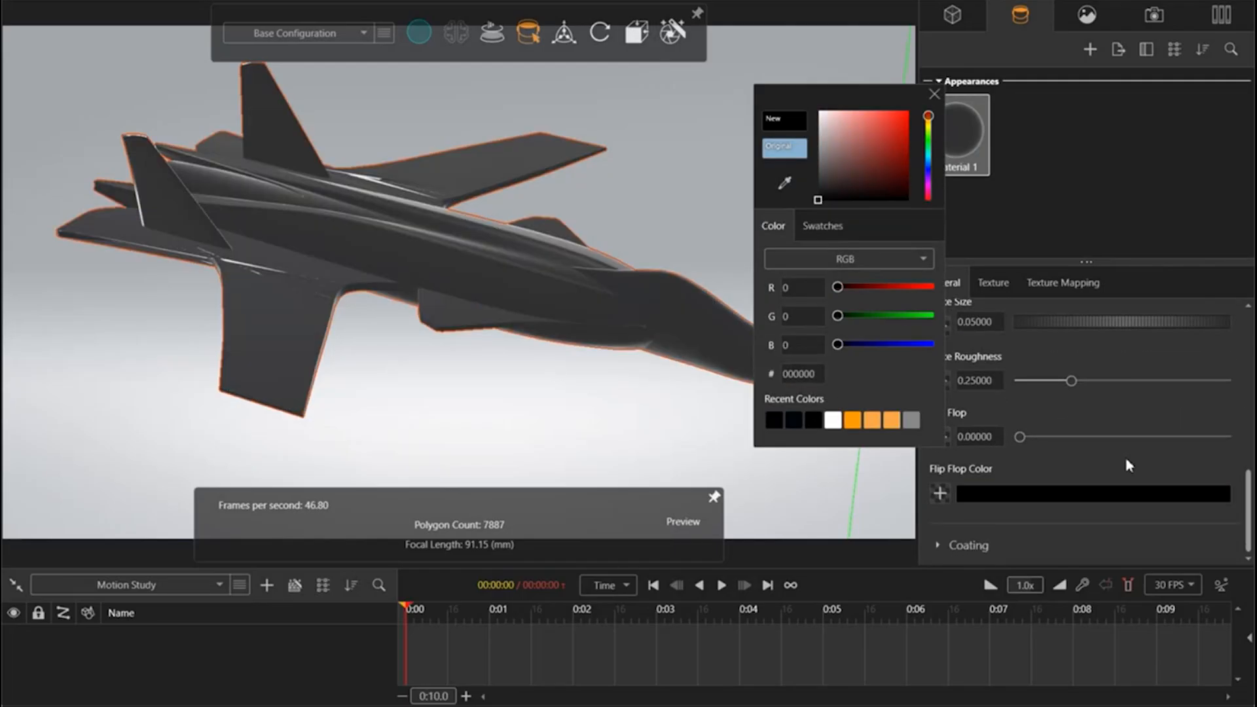
pyautogui.click(1132, 225)
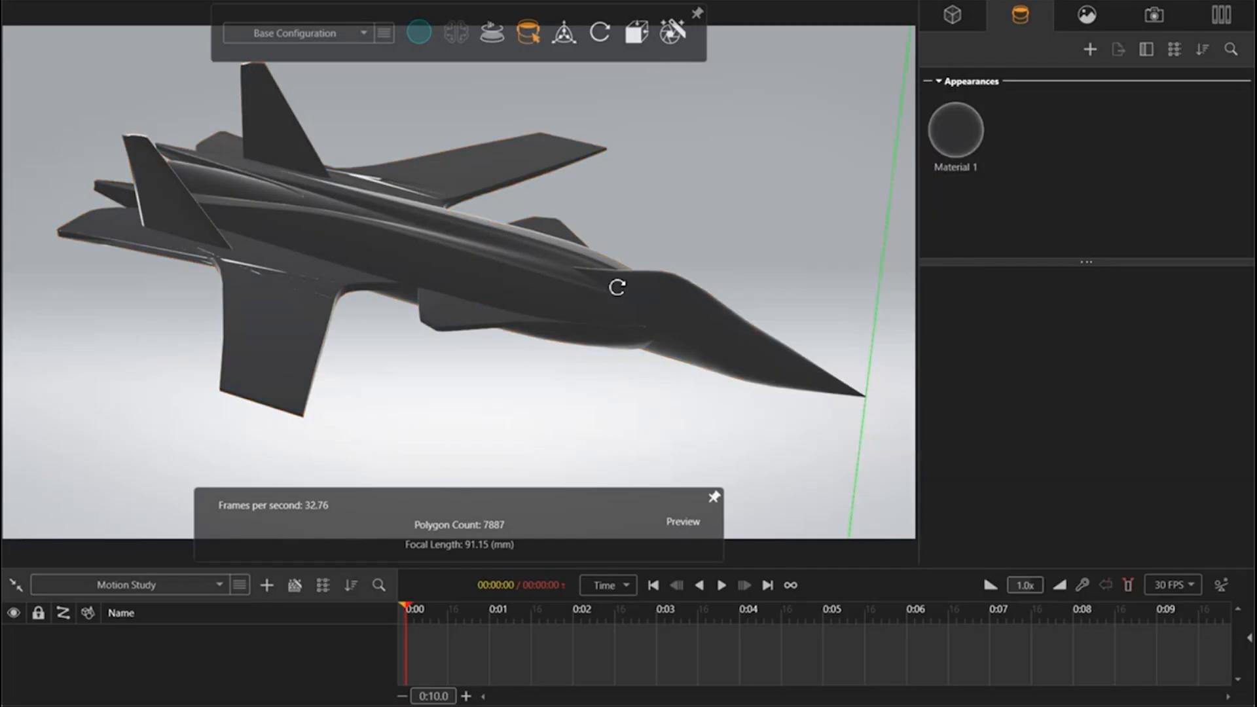
# Step: Start a new image decal for the jet and browse the Desktop for its image file
pyautogui.moveTo(617, 286); pyautogui.dragTo(592, 318)
pyautogui.rightClick(1016, 161)
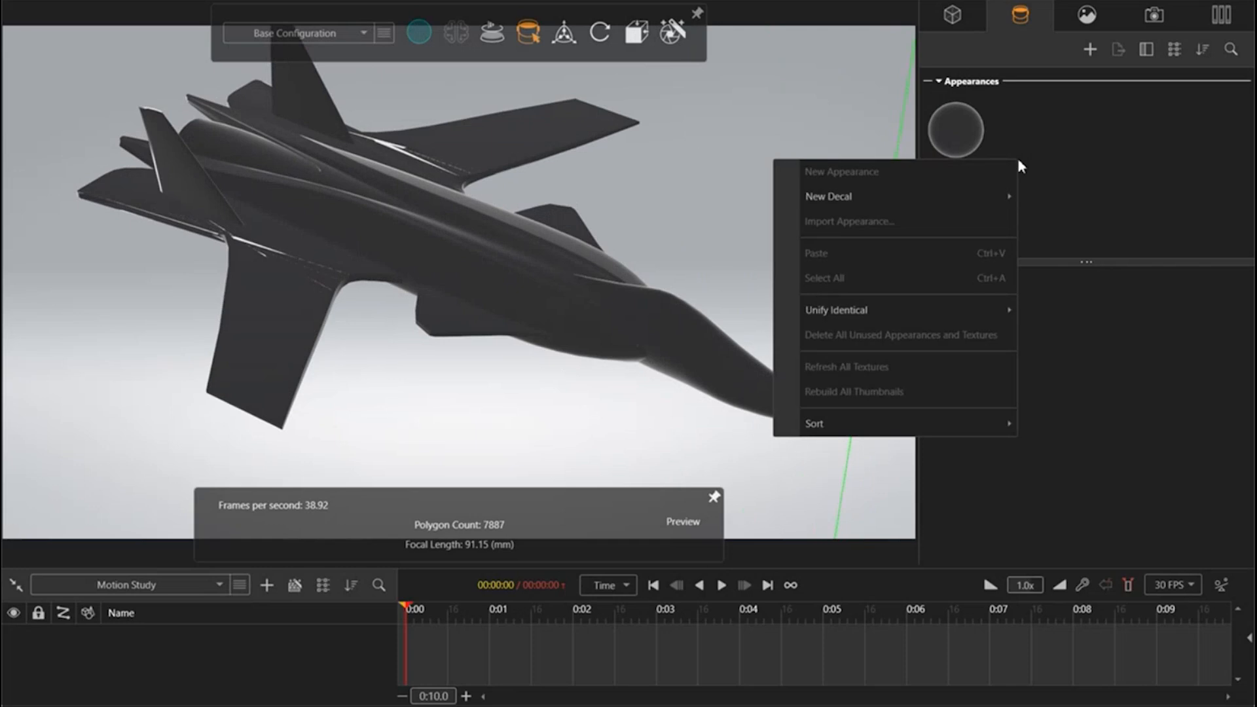
pyautogui.moveTo(932, 209)
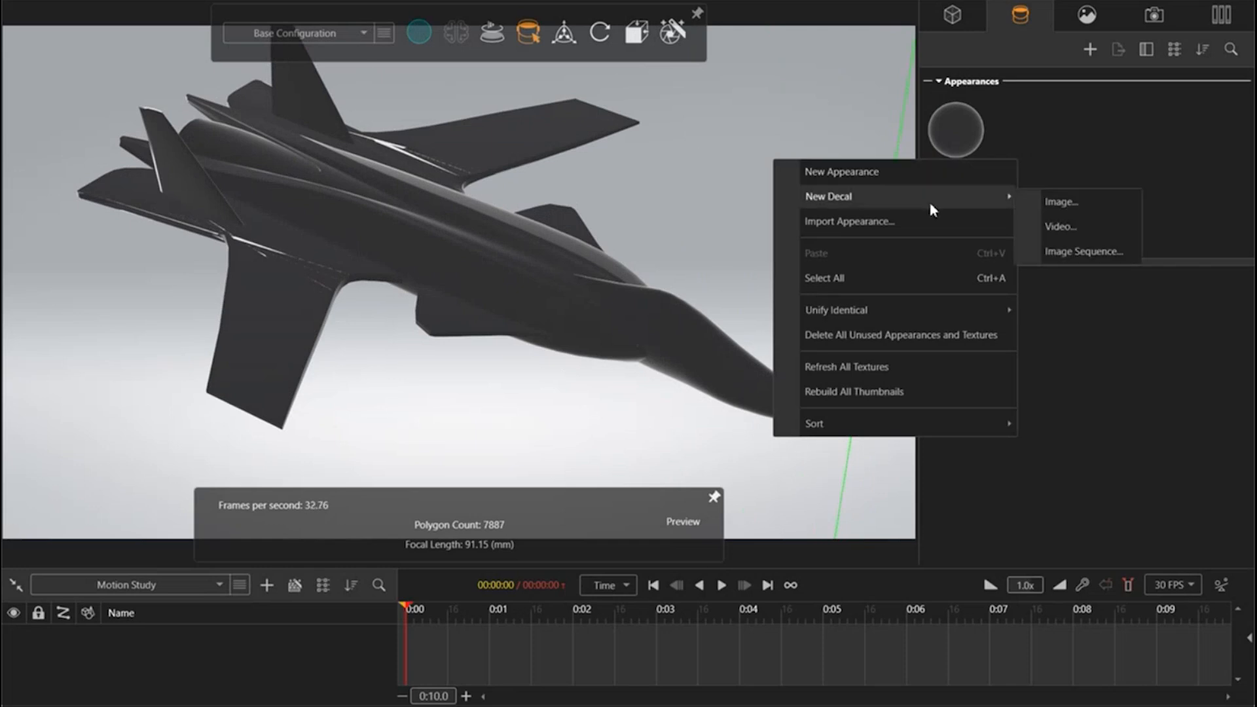
pyautogui.click(1059, 202)
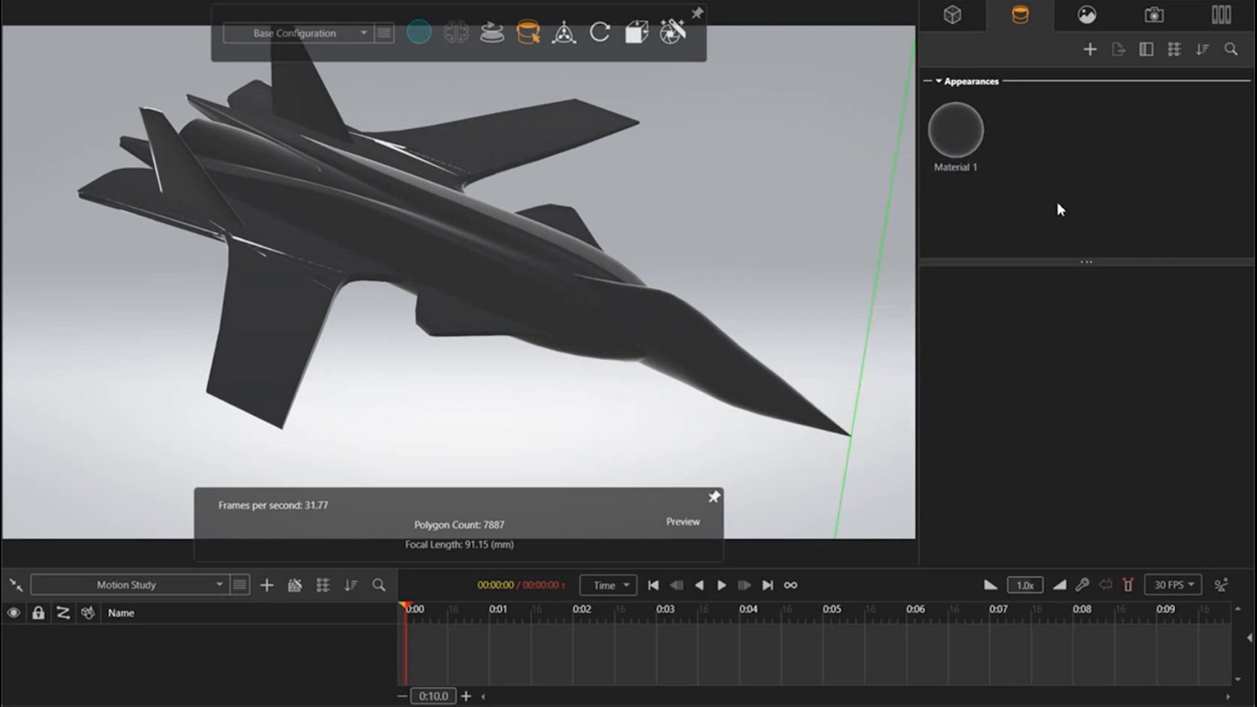
pyautogui.scroll(3, 105, 138)
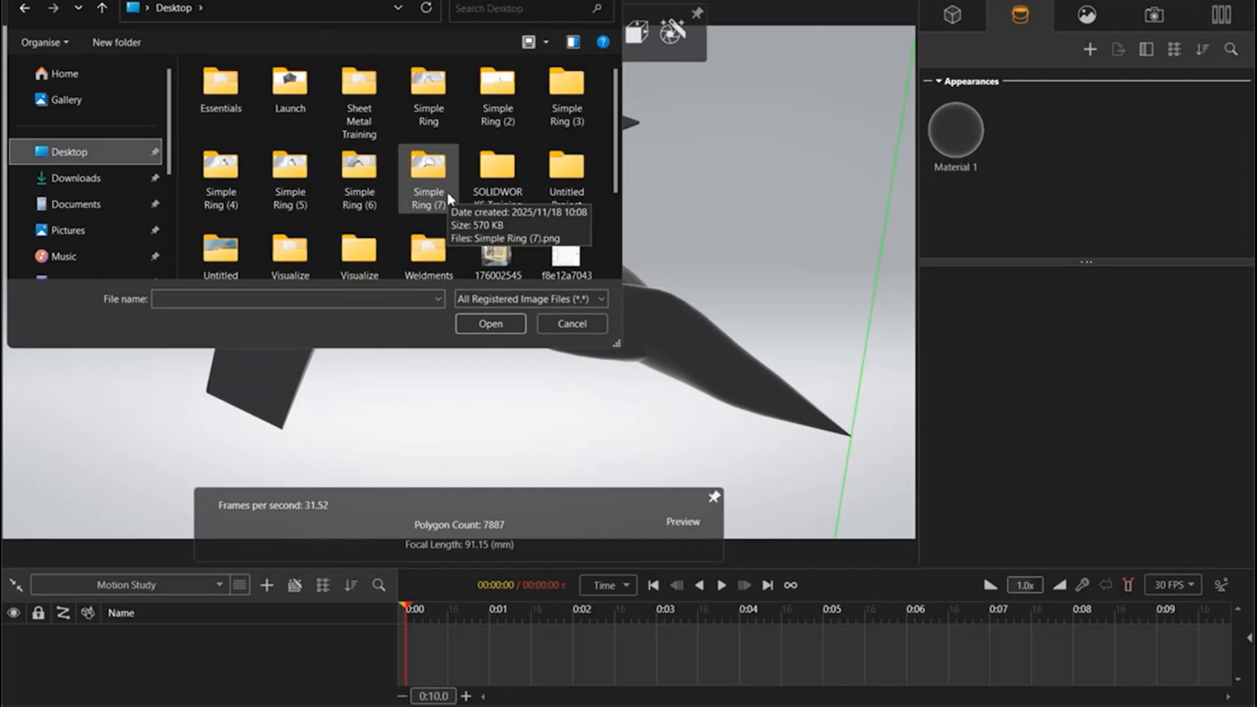
pyautogui.scroll(-1, 394, 187)
pyautogui.doubleClick(275, 232)
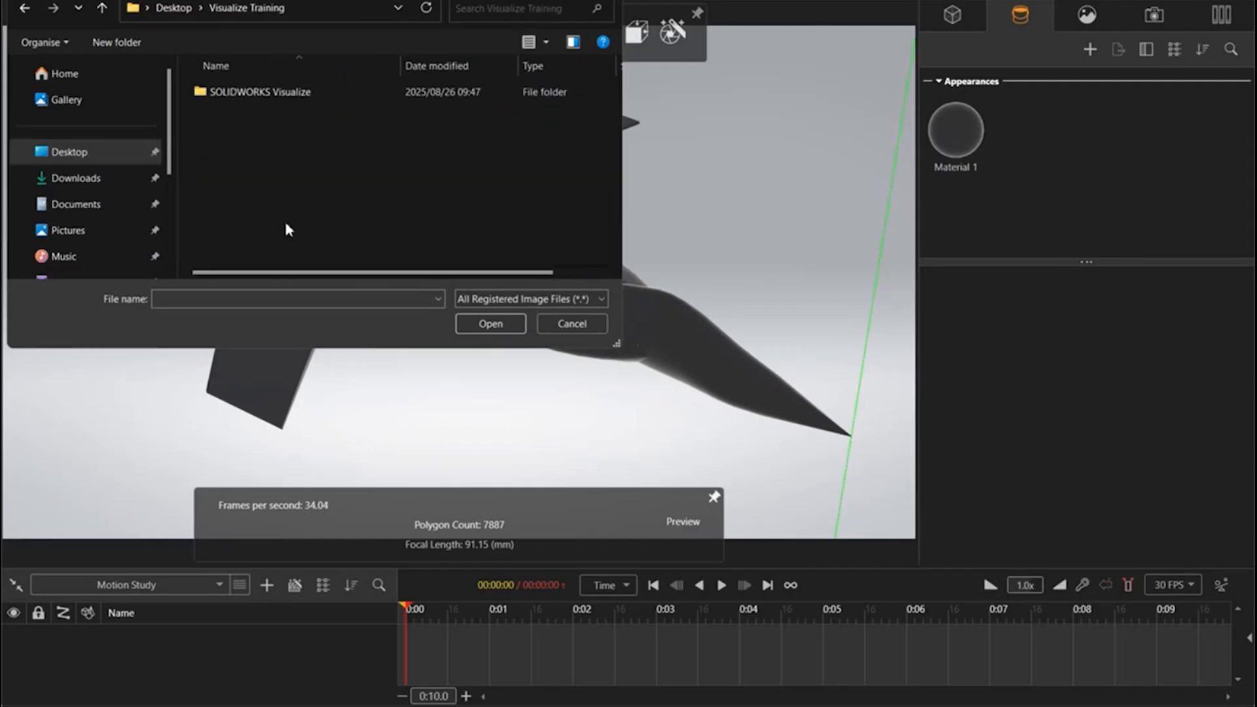
pyautogui.doubleClick(307, 92)
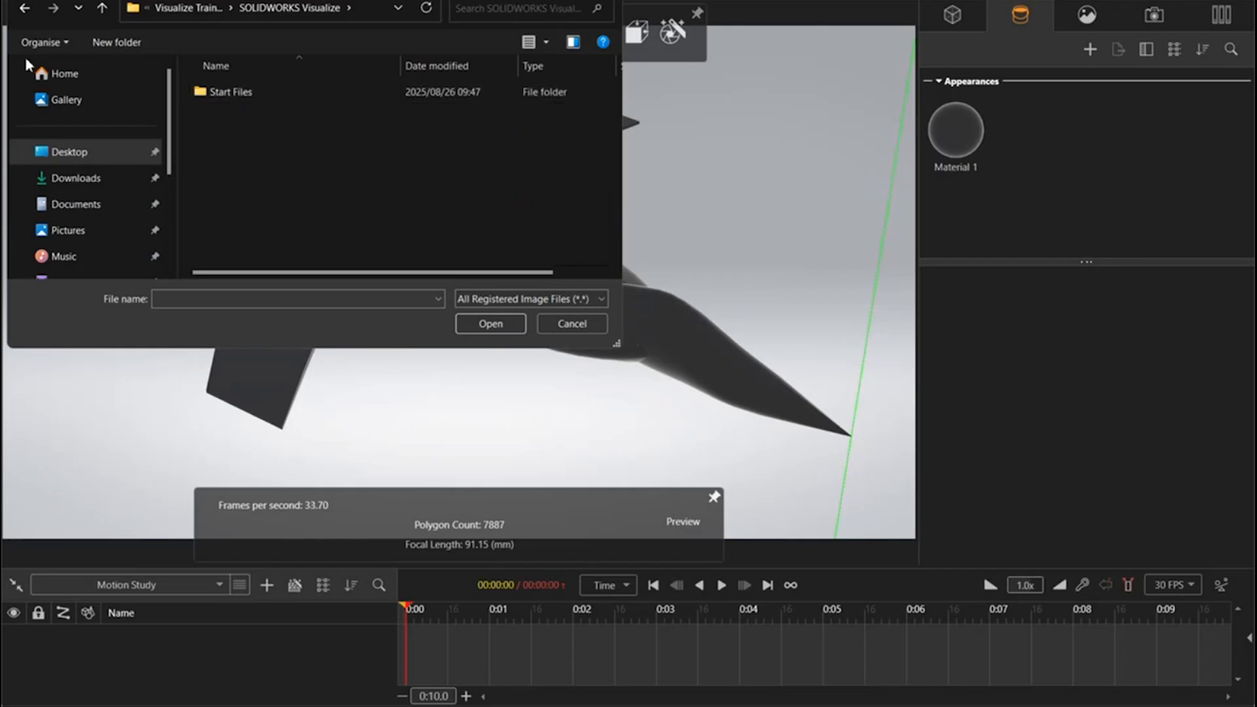
pyautogui.click(22, 11)
pyautogui.click(22, 10)
# Step: Load Cadmes_Logo_CMYK_all_white.png from the JET folder in Visualize Webinar as the decal image
pyautogui.doubleClick(357, 213)
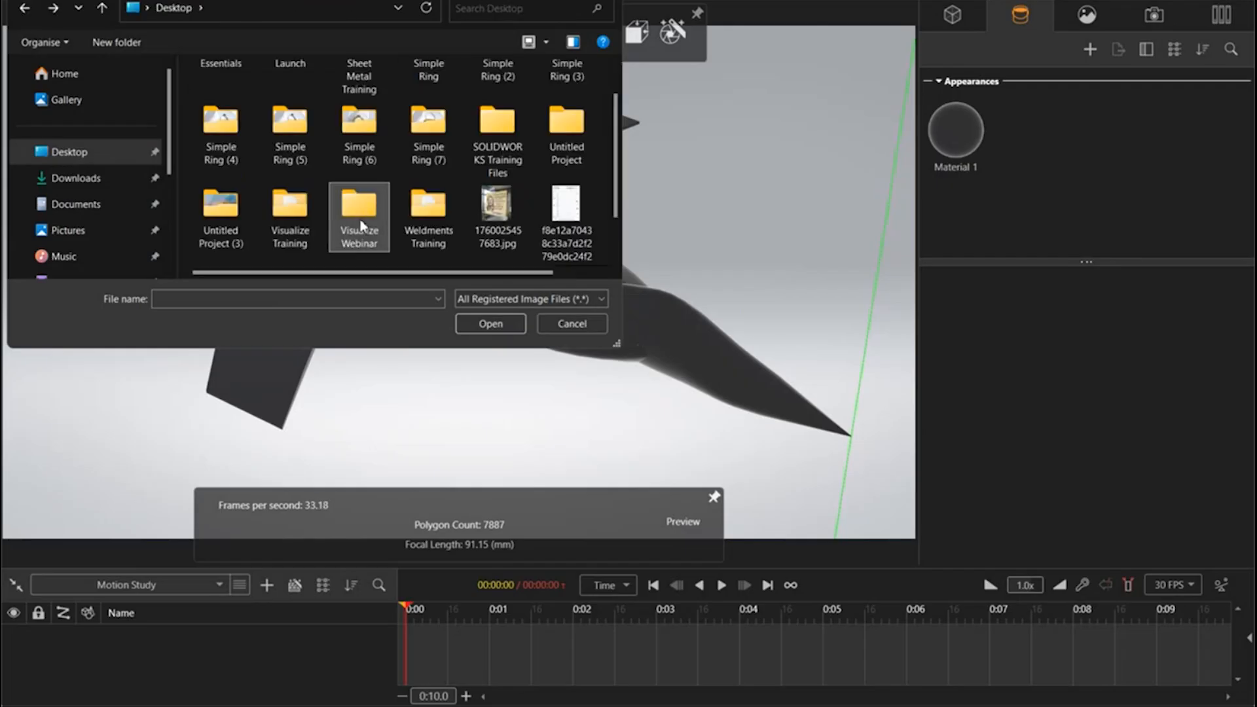
pyautogui.doubleClick(274, 118)
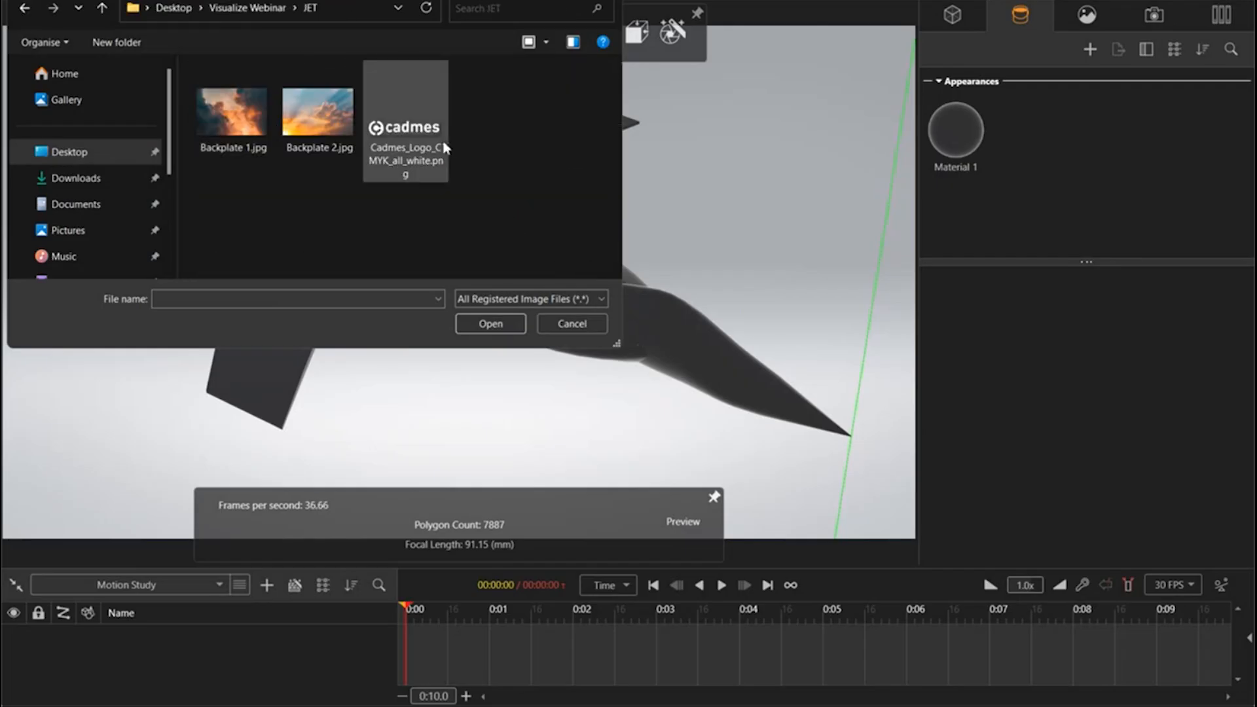
pyautogui.click(420, 149)
pyautogui.click(492, 326)
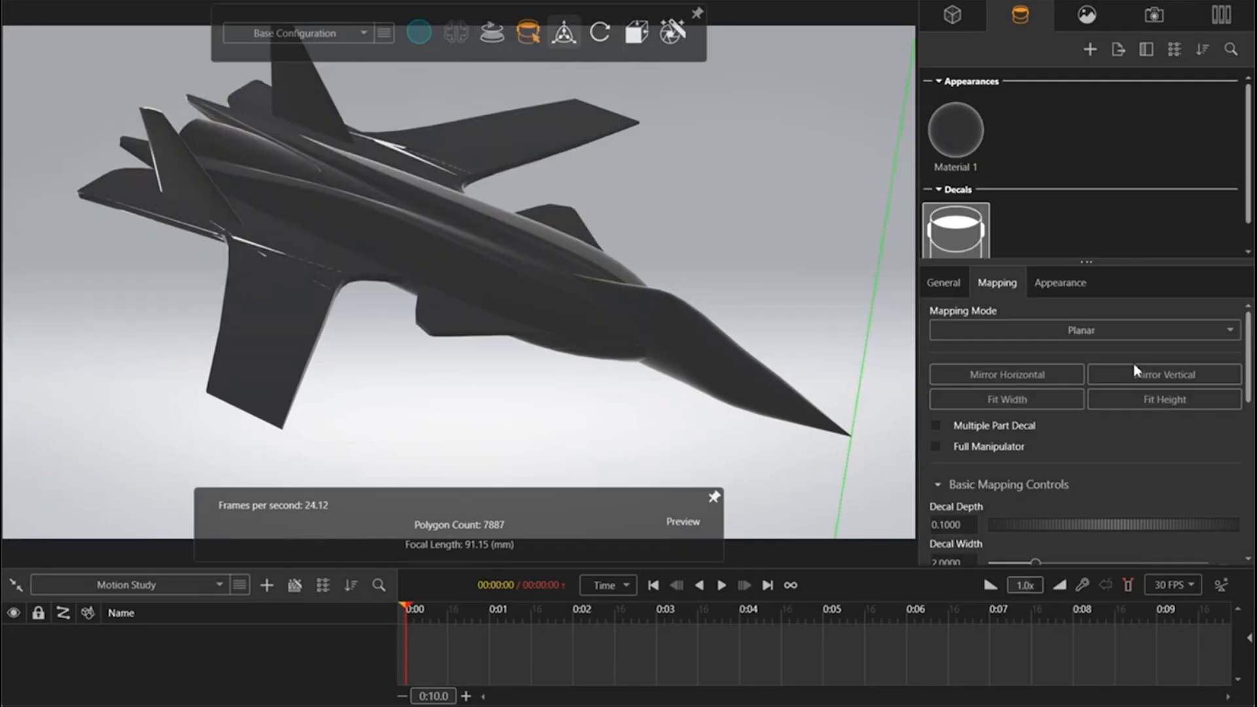
# Step: Show the jet from the top and duplicate the Cadmes logo decal
pyautogui.moveTo(1051, 265); pyautogui.dragTo(1062, 430)
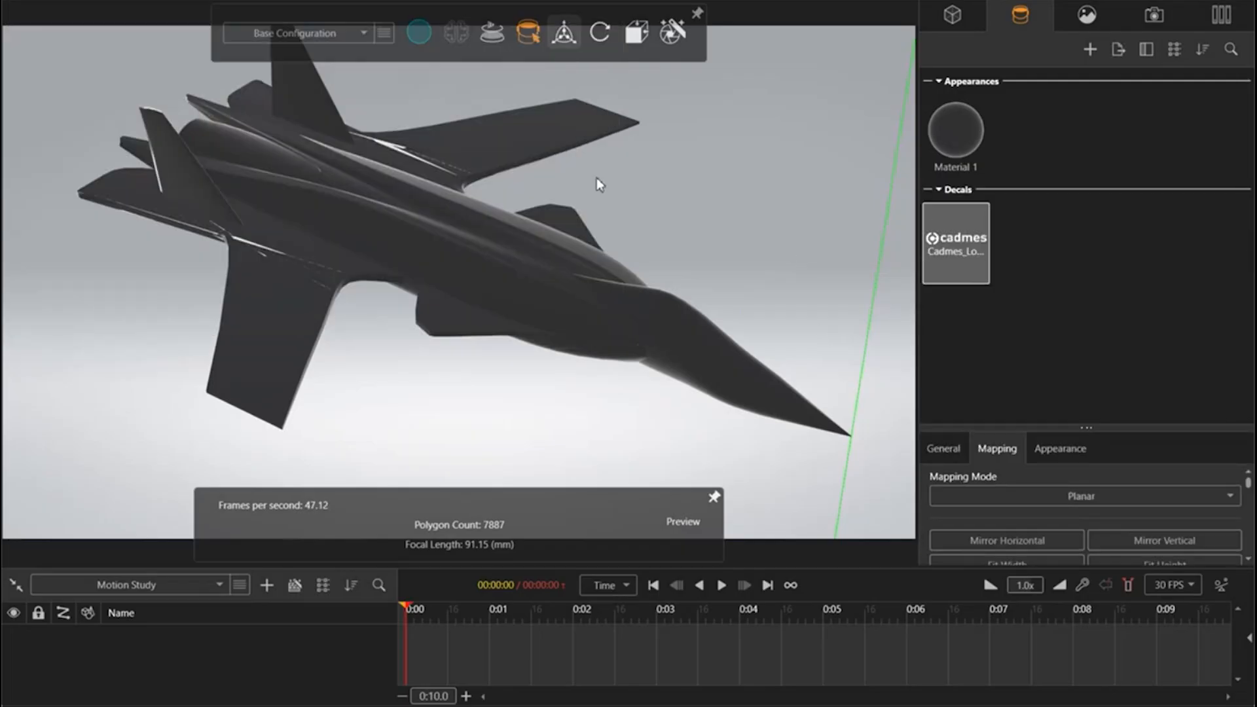
pyautogui.moveTo(636, 34)
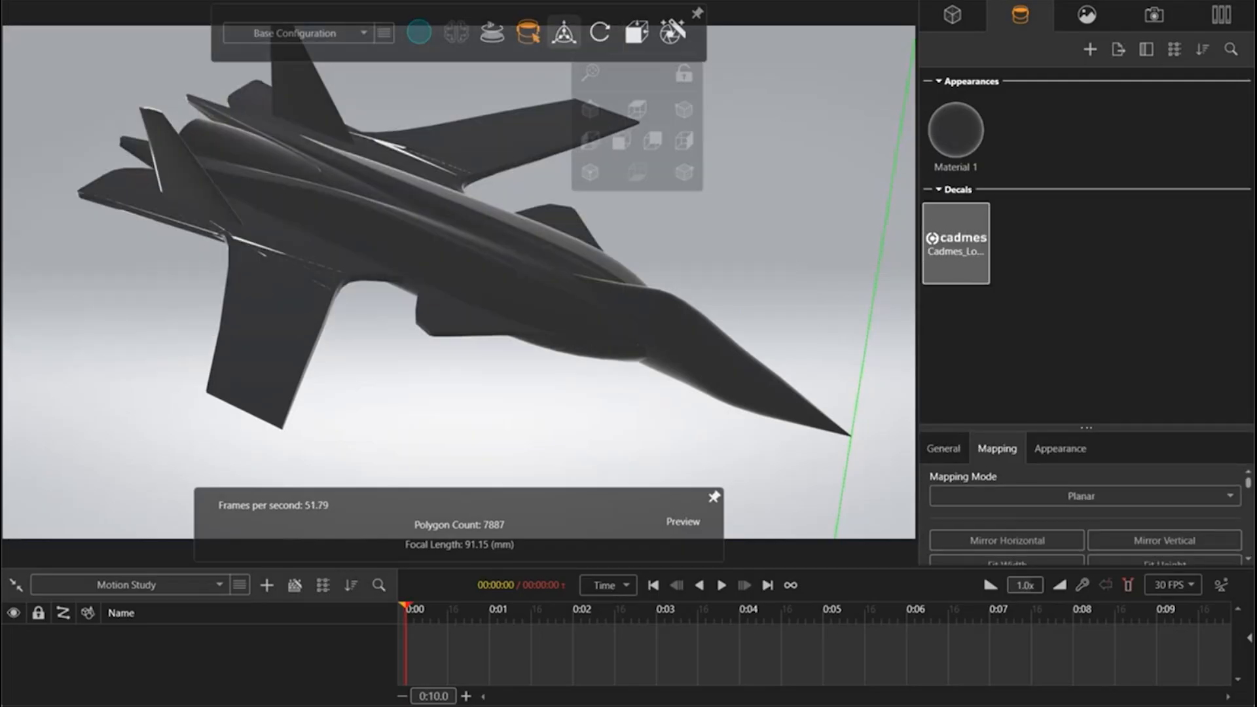
pyautogui.click(637, 109)
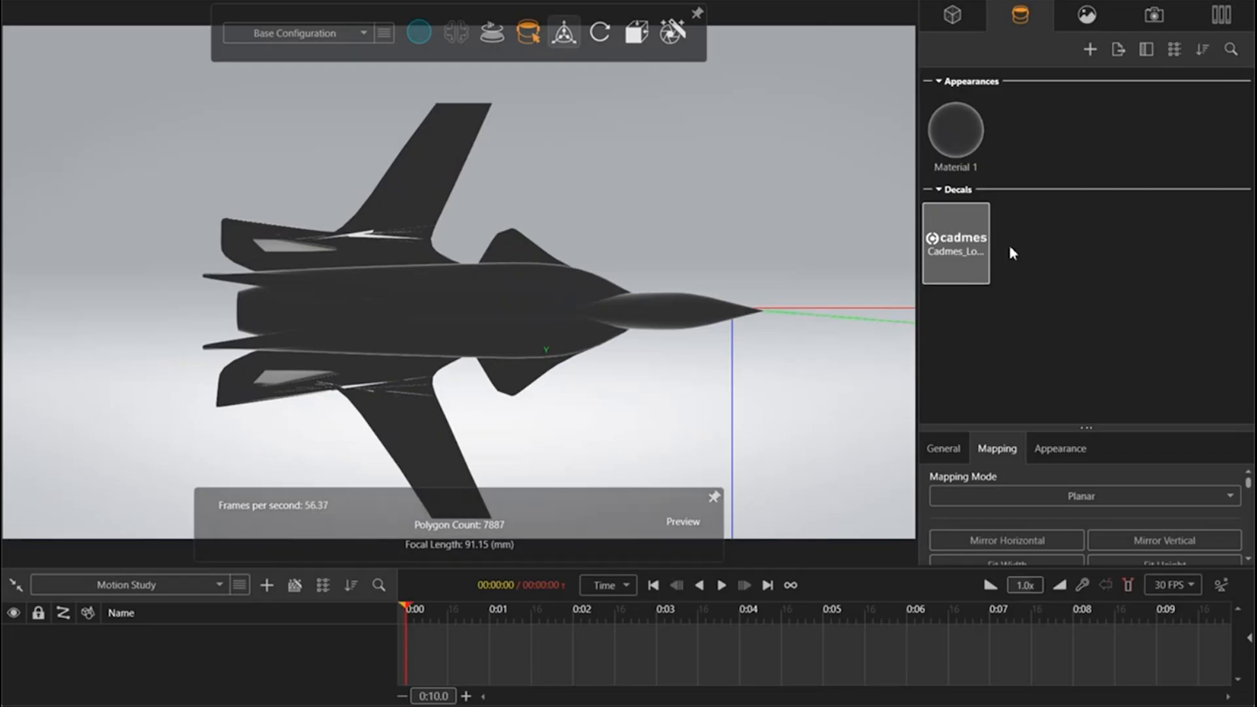
pyautogui.click(940, 259)
pyautogui.hotkey('ctrl', 'v')
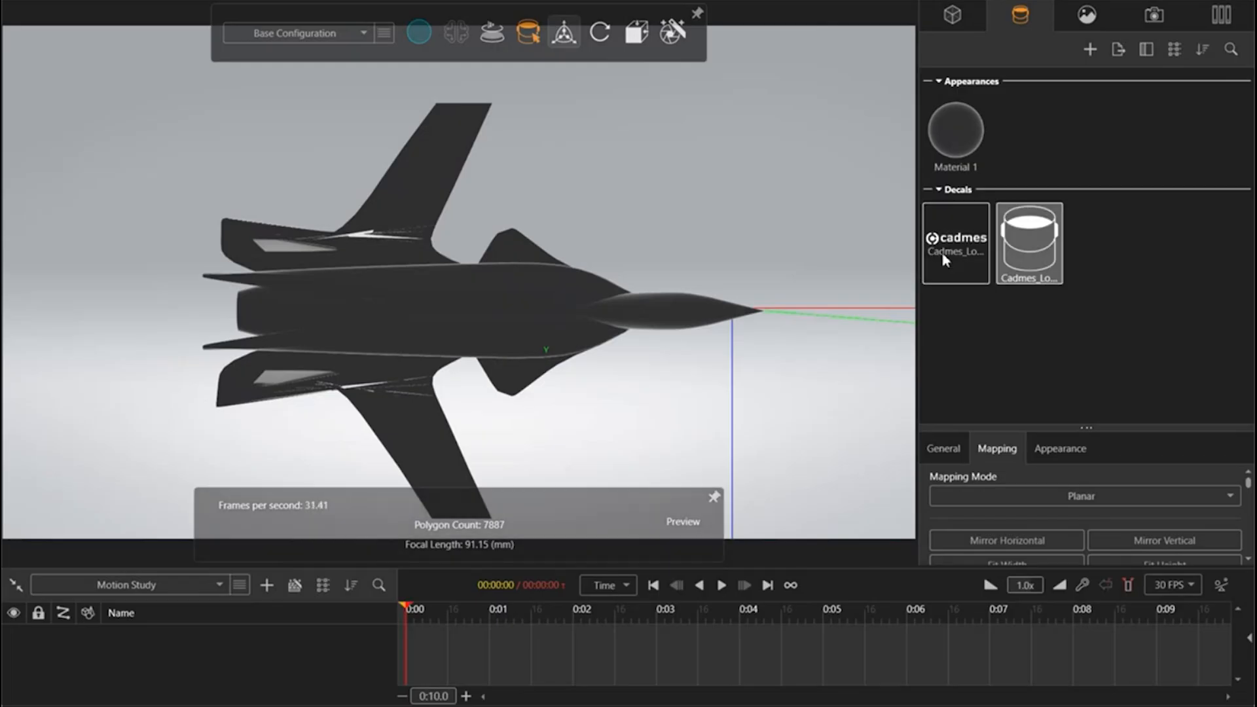
pyautogui.click(1145, 304)
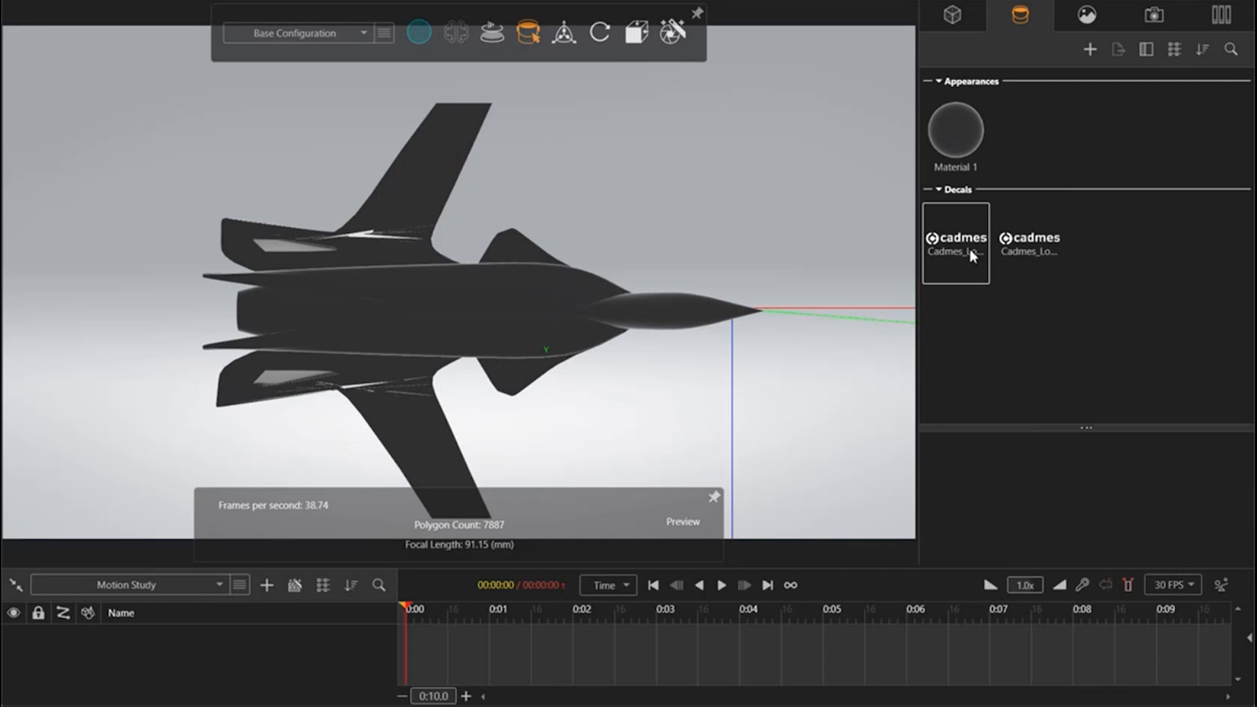
# Step: Apply the first Cadmes decal to the jet's upper wing in the top view, turning it along the wing and fitting it inside the wing's outline
pyautogui.moveTo(973, 256); pyautogui.dragTo(419, 190)
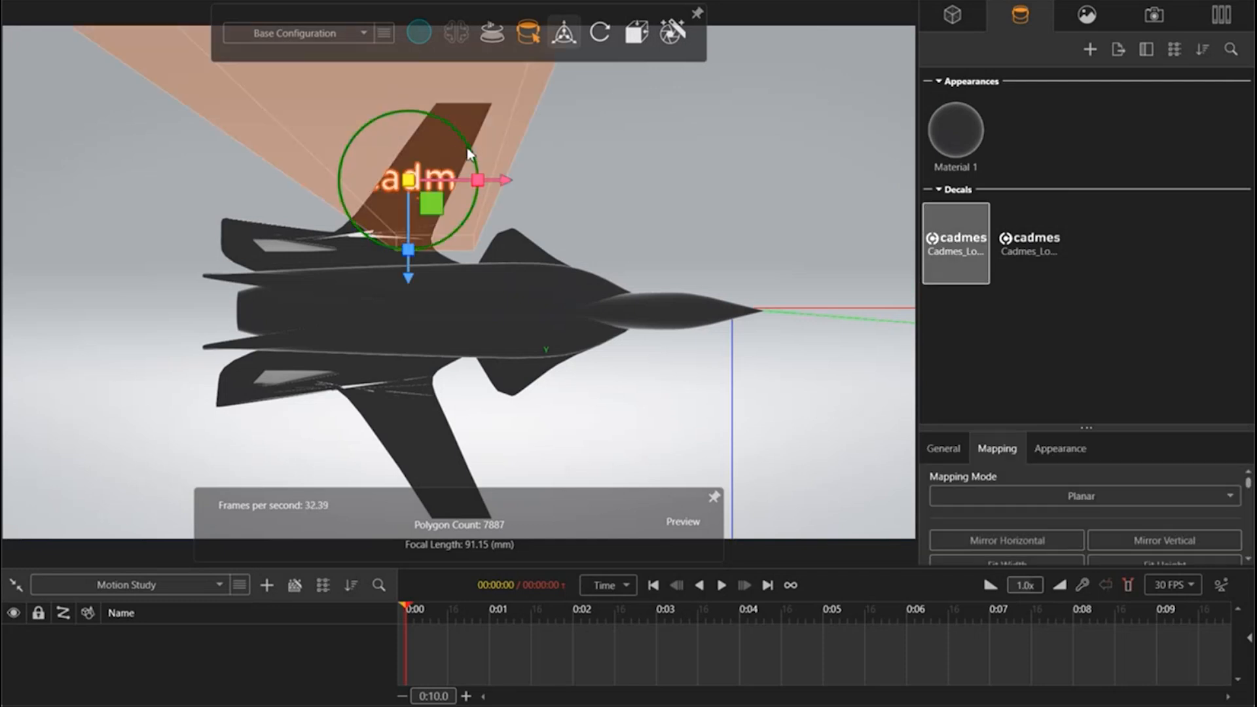
pyautogui.moveTo(469, 154); pyautogui.dragTo(276, 172)
pyautogui.moveTo(409, 183); pyautogui.dragTo(479, 162)
pyautogui.moveTo(334, 140); pyautogui.dragTo(342, 142)
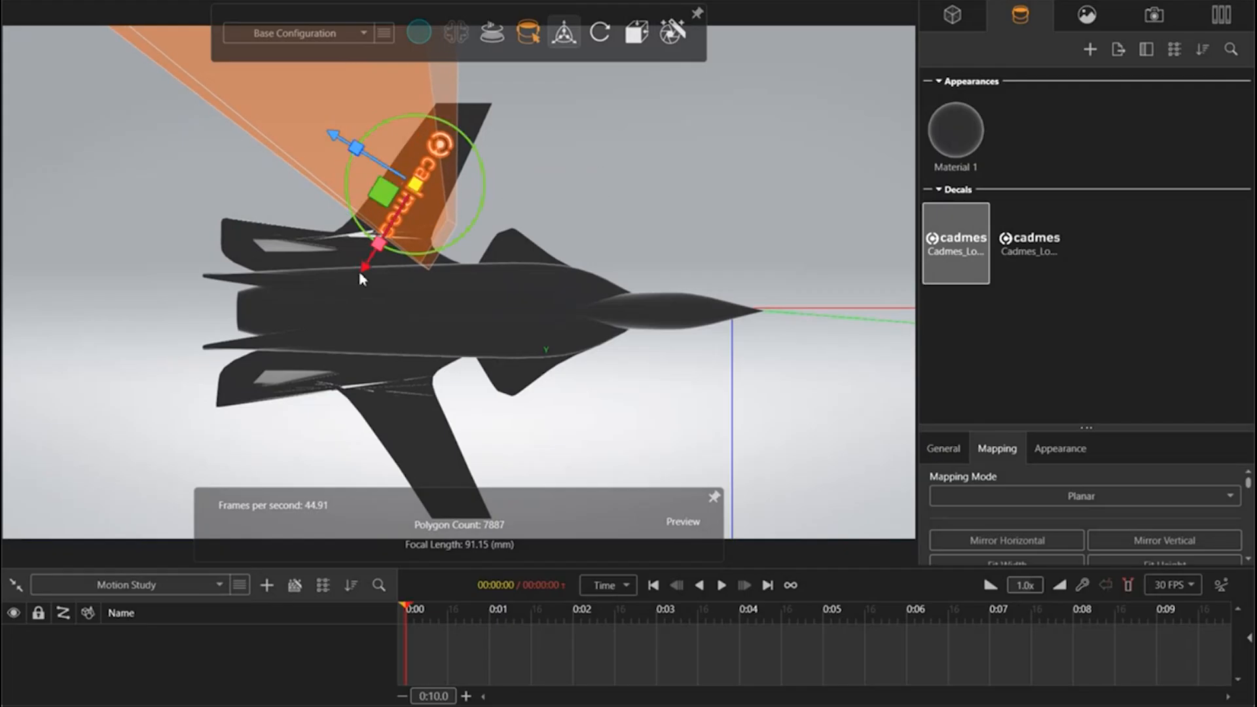
pyautogui.moveTo(367, 270); pyautogui.dragTo(374, 254)
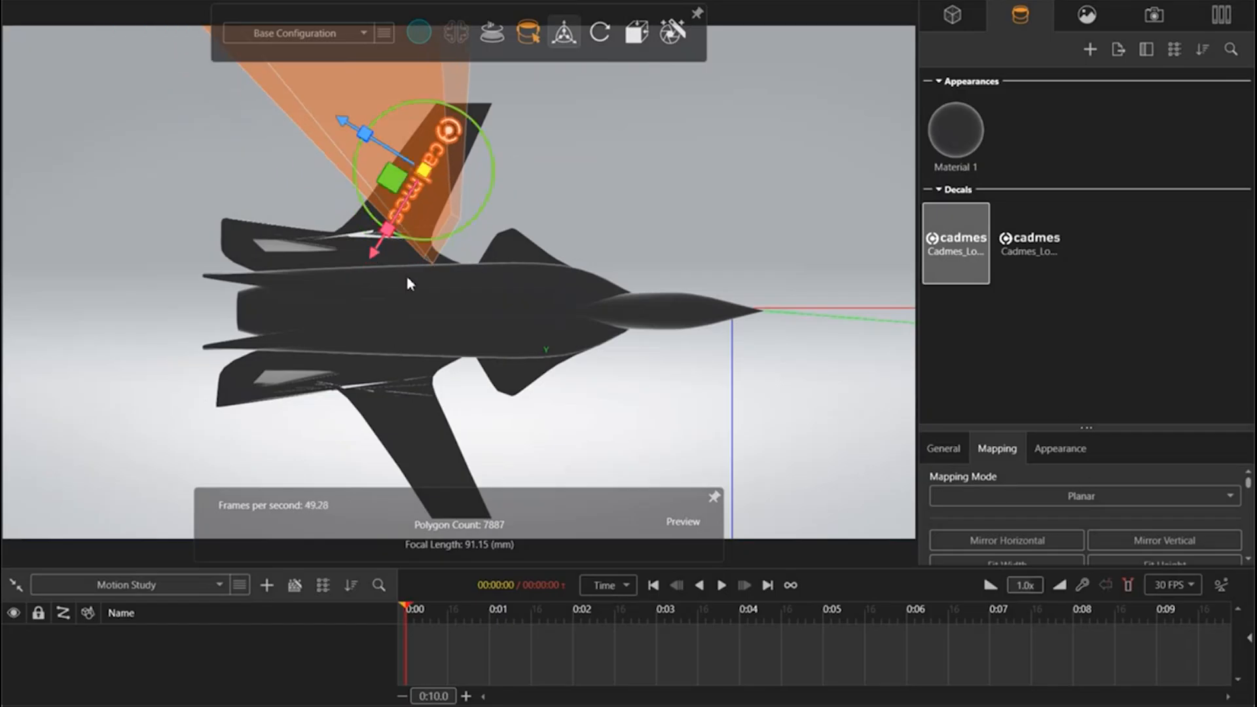
# Step: Reduce the first wing decal's depth to 0.0008 and check the logo from below and above the jet
pyautogui.scroll(-6, 406, 274)
pyautogui.scroll(1, 508, 247)
pyautogui.moveTo(499, 317); pyautogui.dragTo(475, 353, button='middle')
pyautogui.scroll(4, 451, 270)
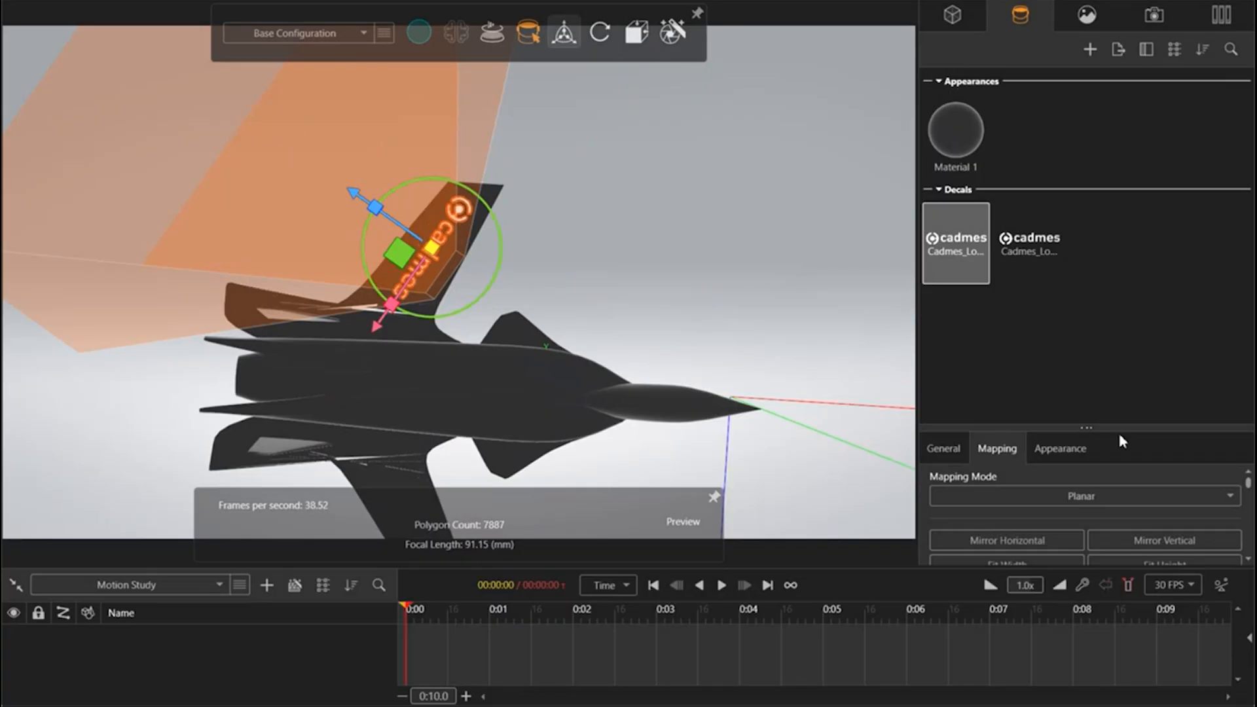
pyautogui.moveTo(1118, 429); pyautogui.dragTo(1097, 186)
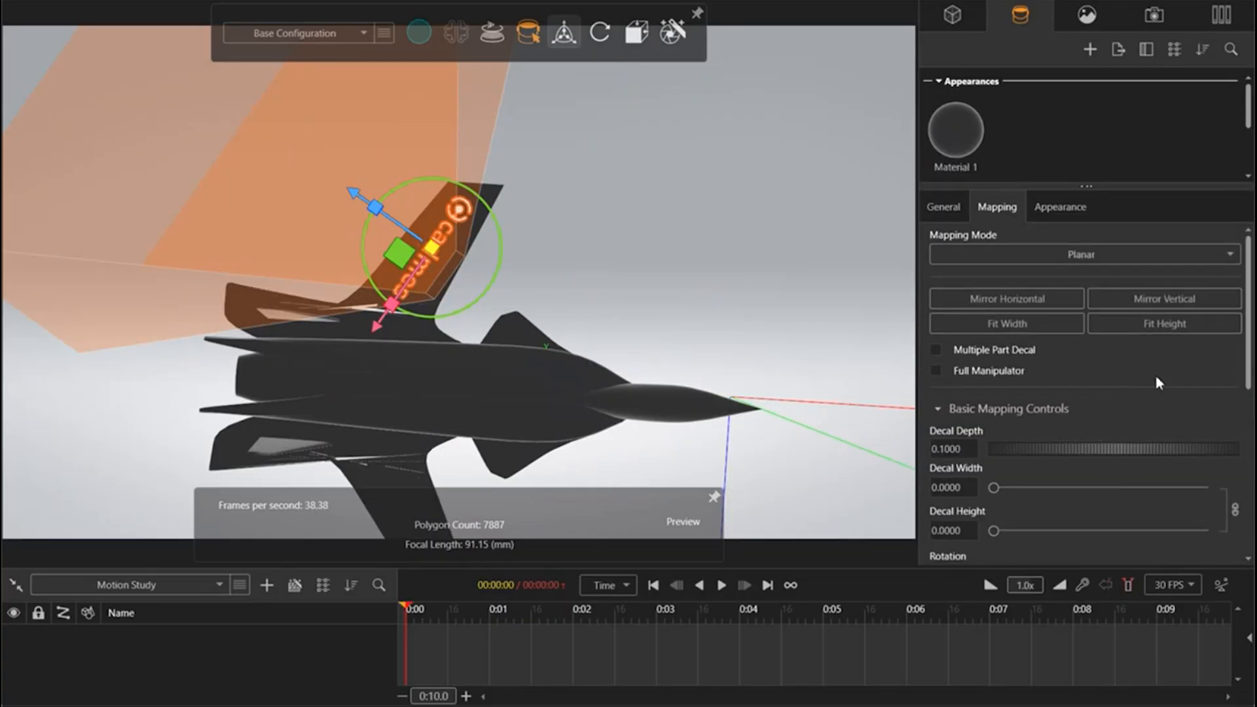
pyautogui.moveTo(1186, 452); pyautogui.dragTo(972, 451)
pyautogui.moveTo(613, 315); pyautogui.dragTo(496, 371)
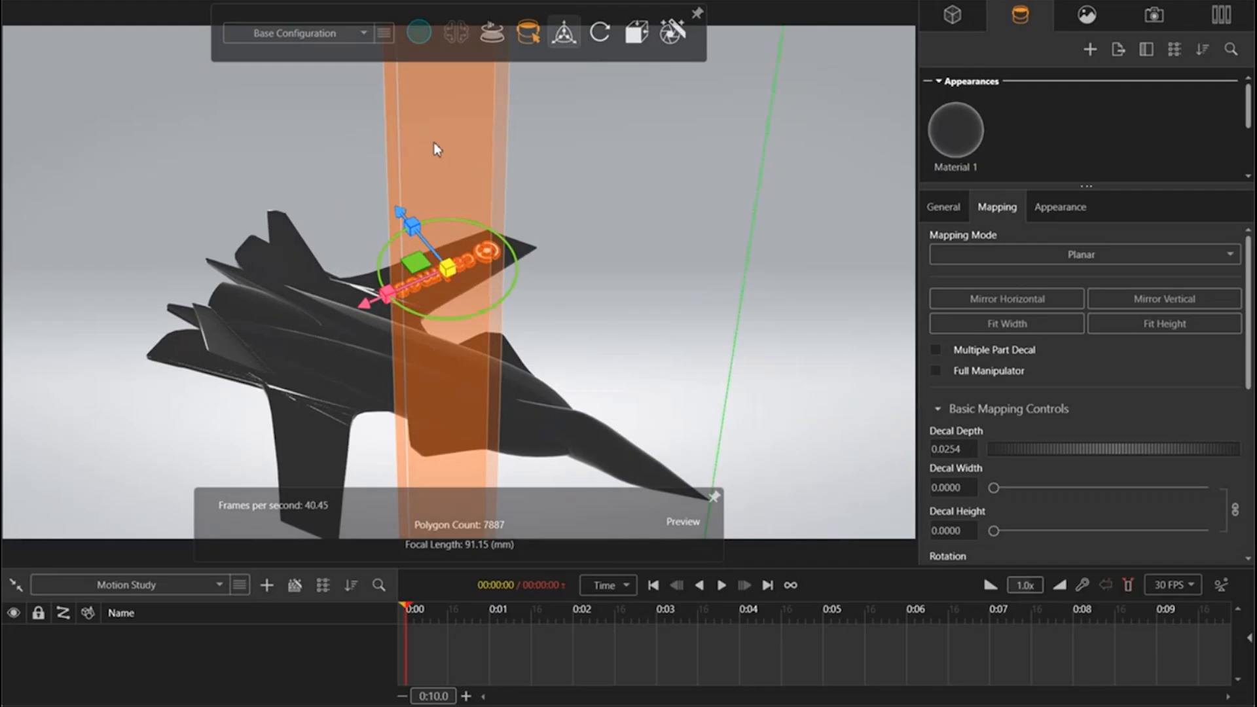
pyautogui.moveTo(1145, 449); pyautogui.dragTo(964, 447)
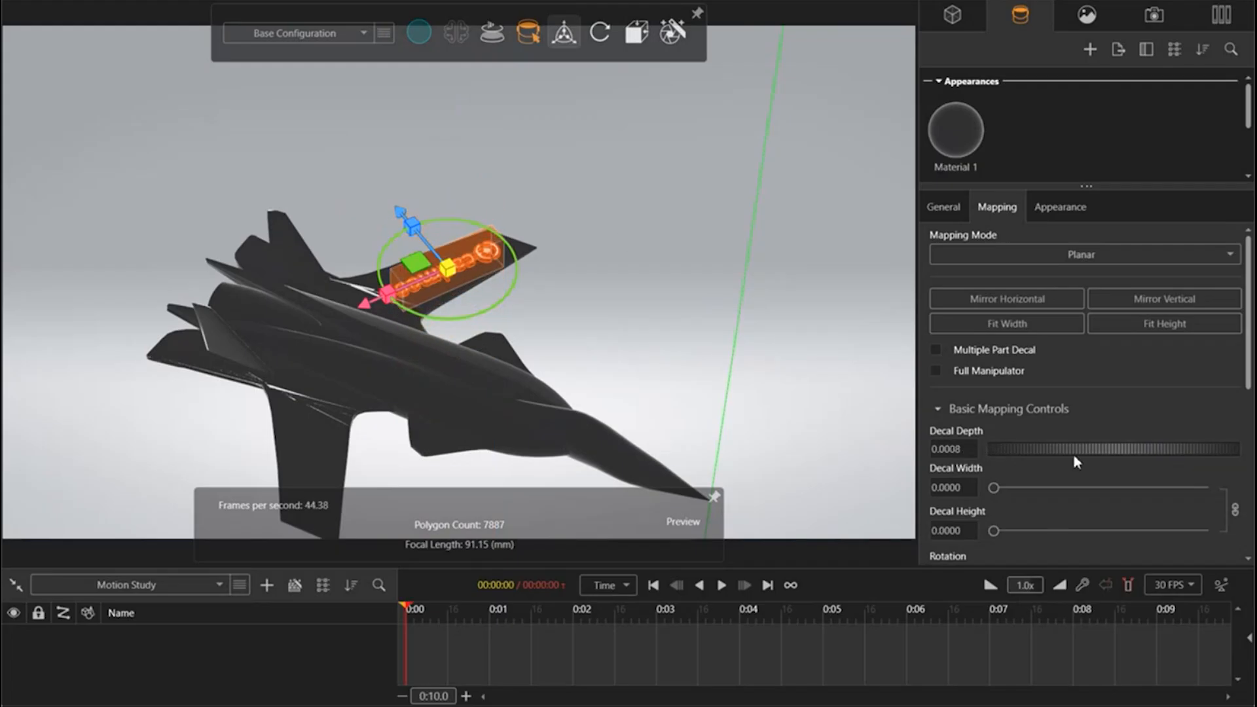
pyautogui.moveTo(594, 382); pyautogui.dragTo(278, 229)
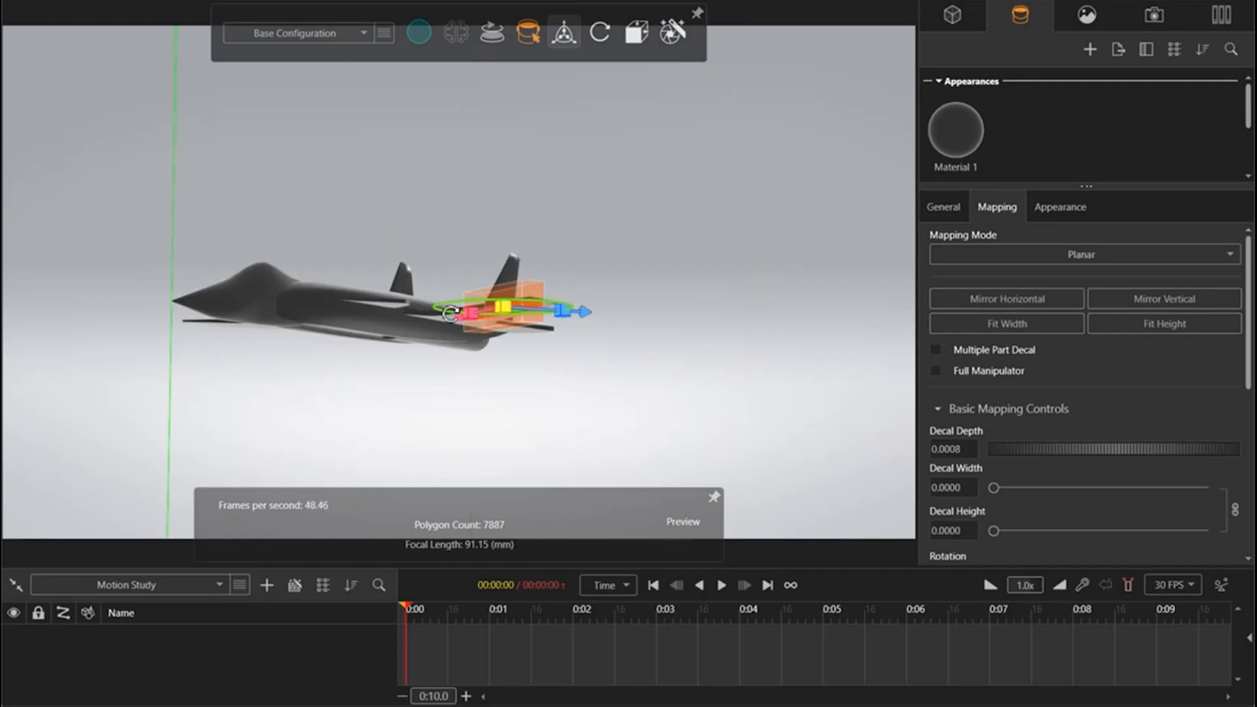
pyautogui.click(510, 360)
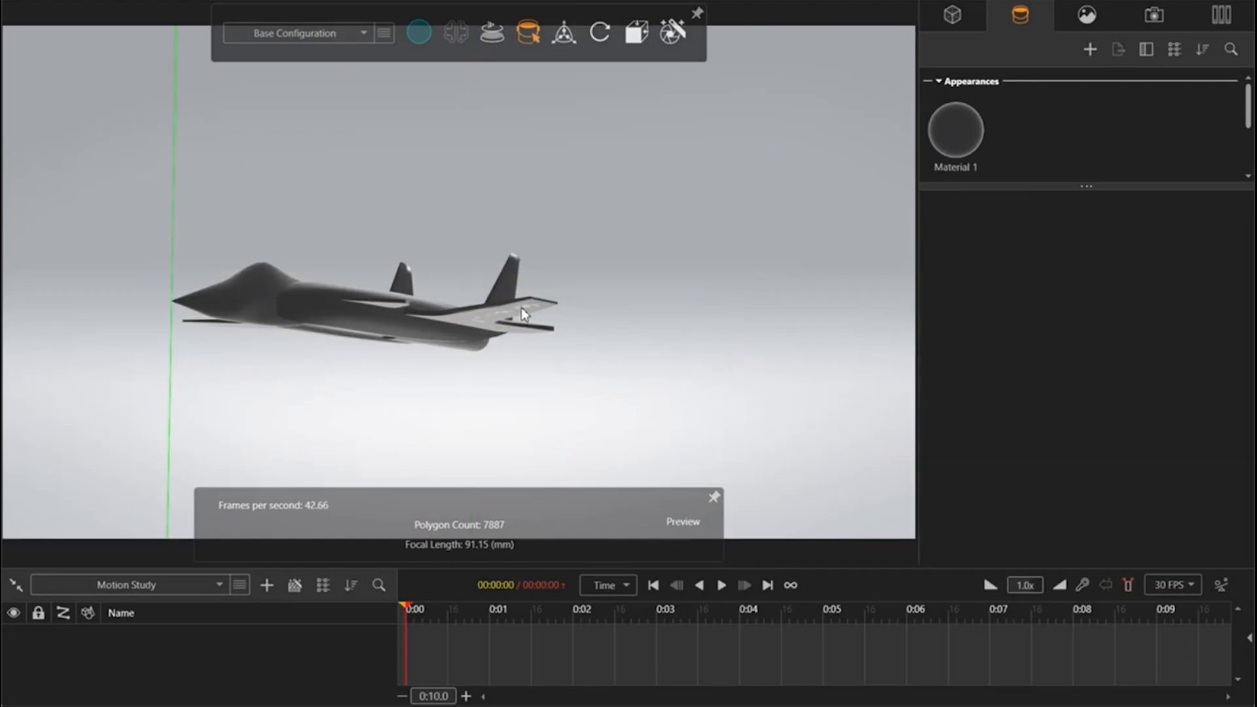
pyautogui.moveTo(357, 310); pyautogui.dragTo(741, 480)
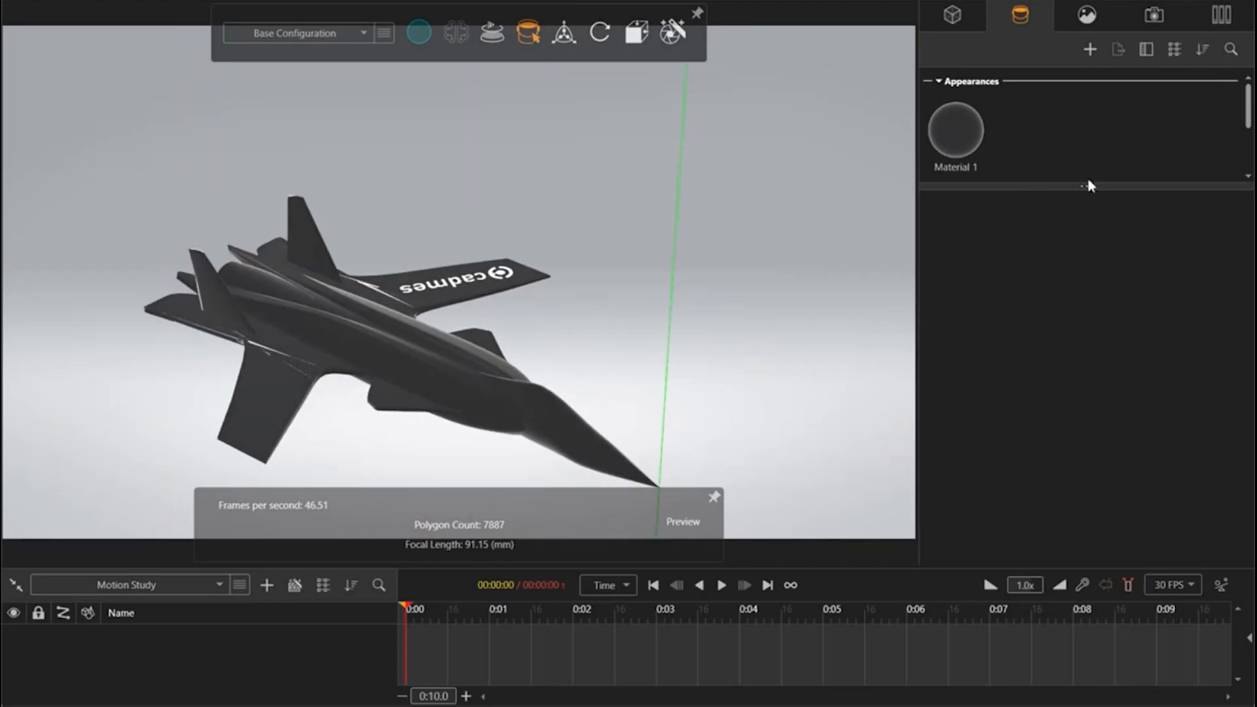
# Step: Apply the second Cadmes decal to the opposite wing in the top view, rotated to about 296.2° and fitted along the wing
pyautogui.moveTo(1098, 237); pyautogui.dragTo(1094, 488)
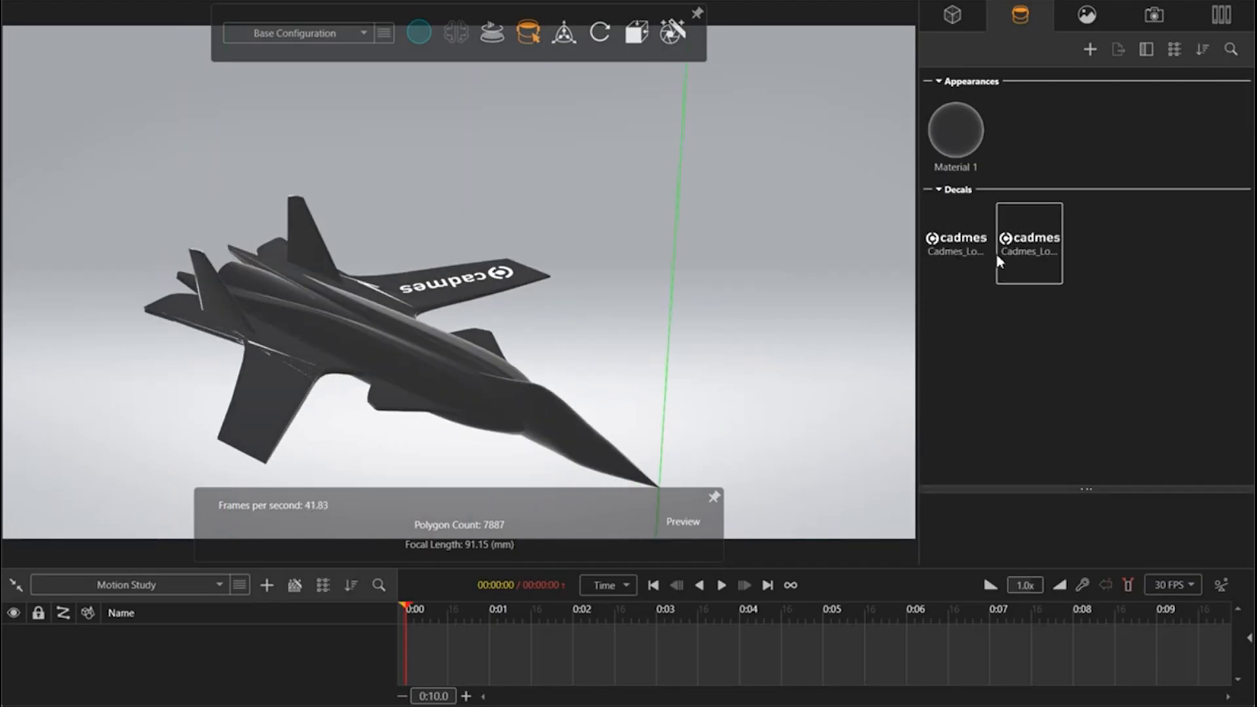
pyautogui.click(1038, 256)
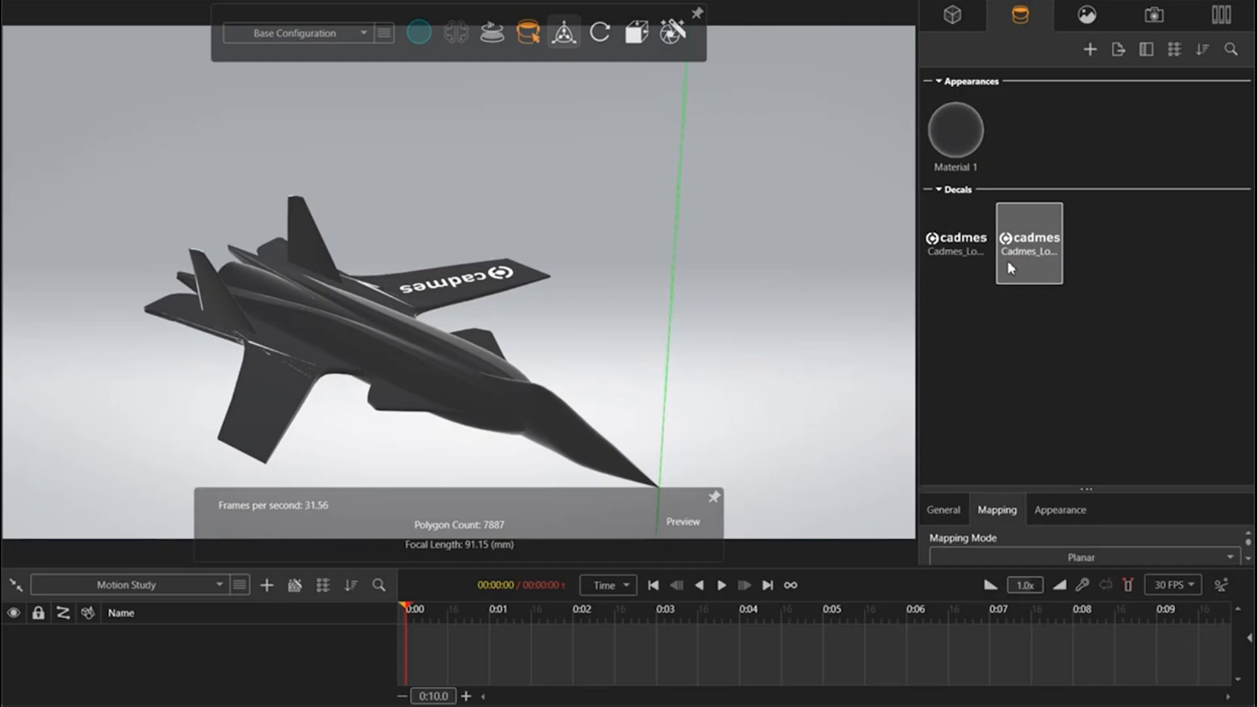
pyautogui.click(634, 36)
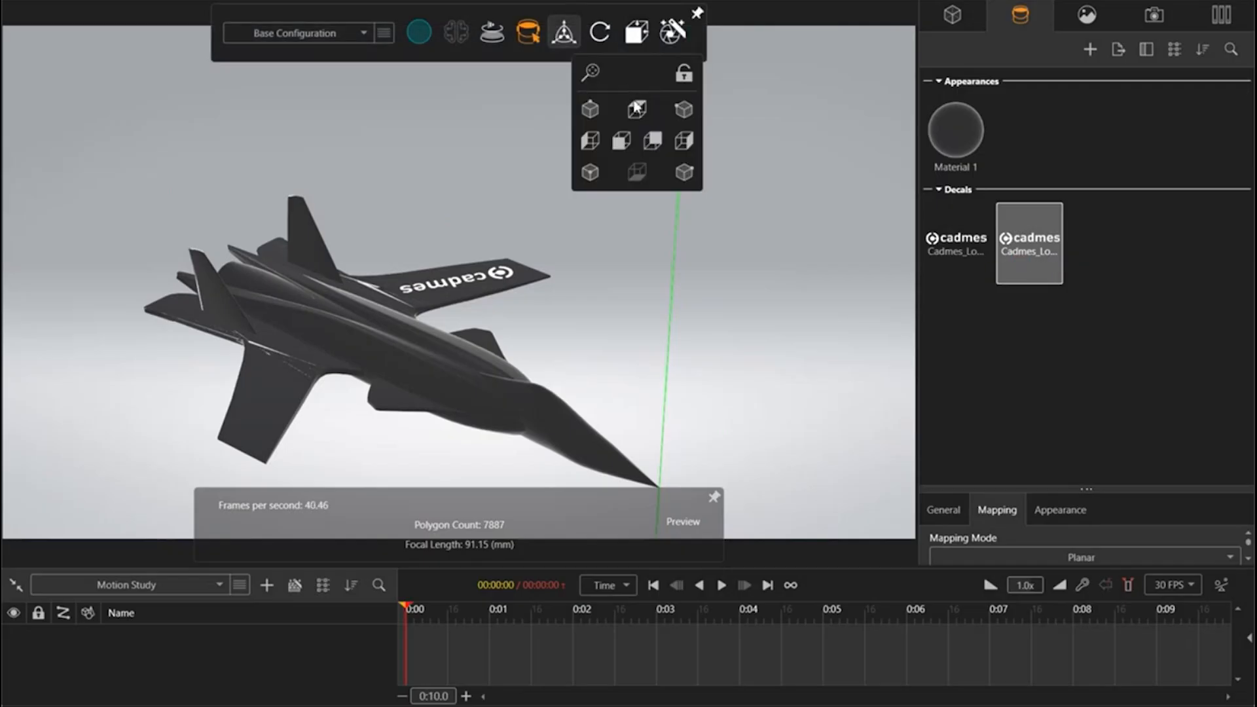
pyautogui.click(636, 108)
pyautogui.scroll(3, 466, 305)
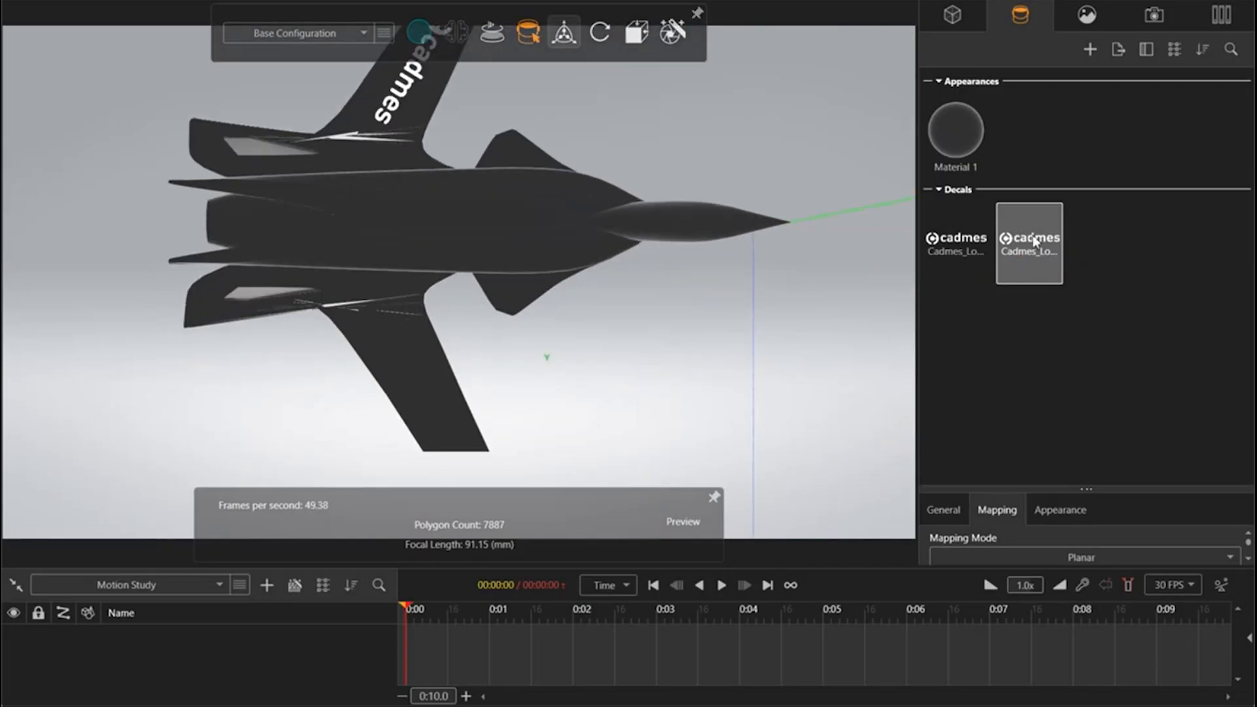
pyautogui.moveTo(340, 423); pyautogui.dragTo(417, 386)
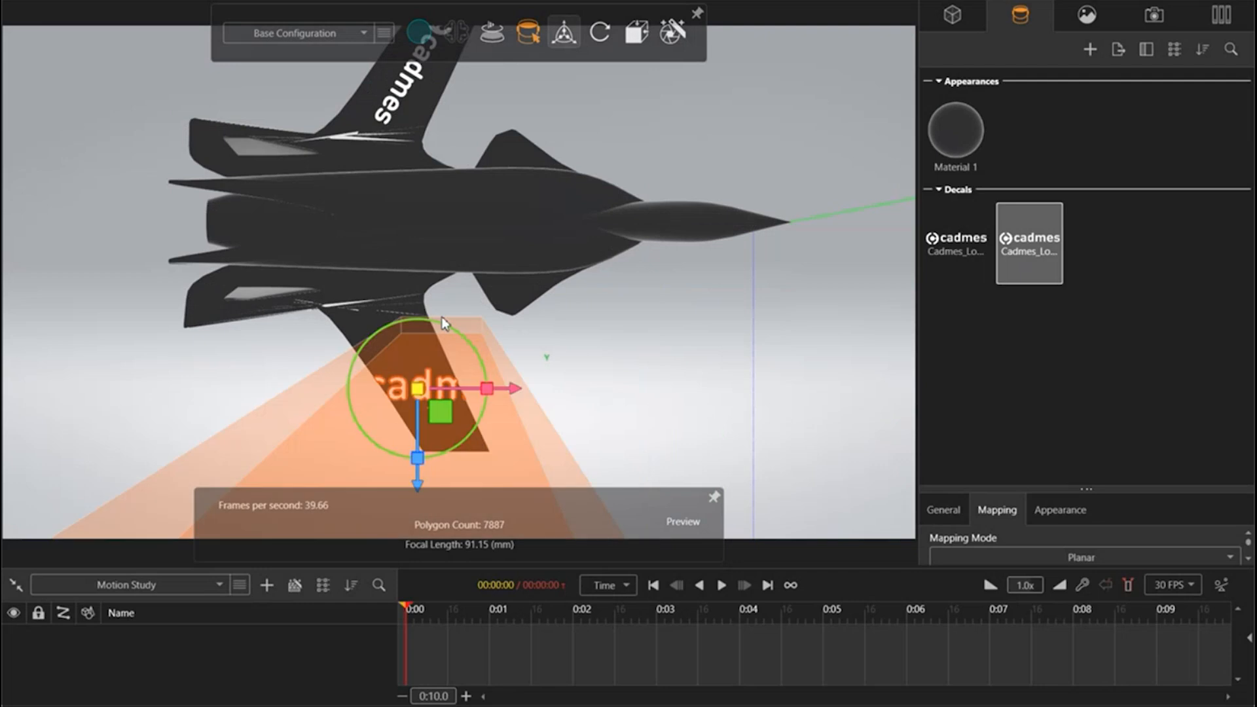
pyautogui.moveTo(453, 329); pyautogui.dragTo(528, 410)
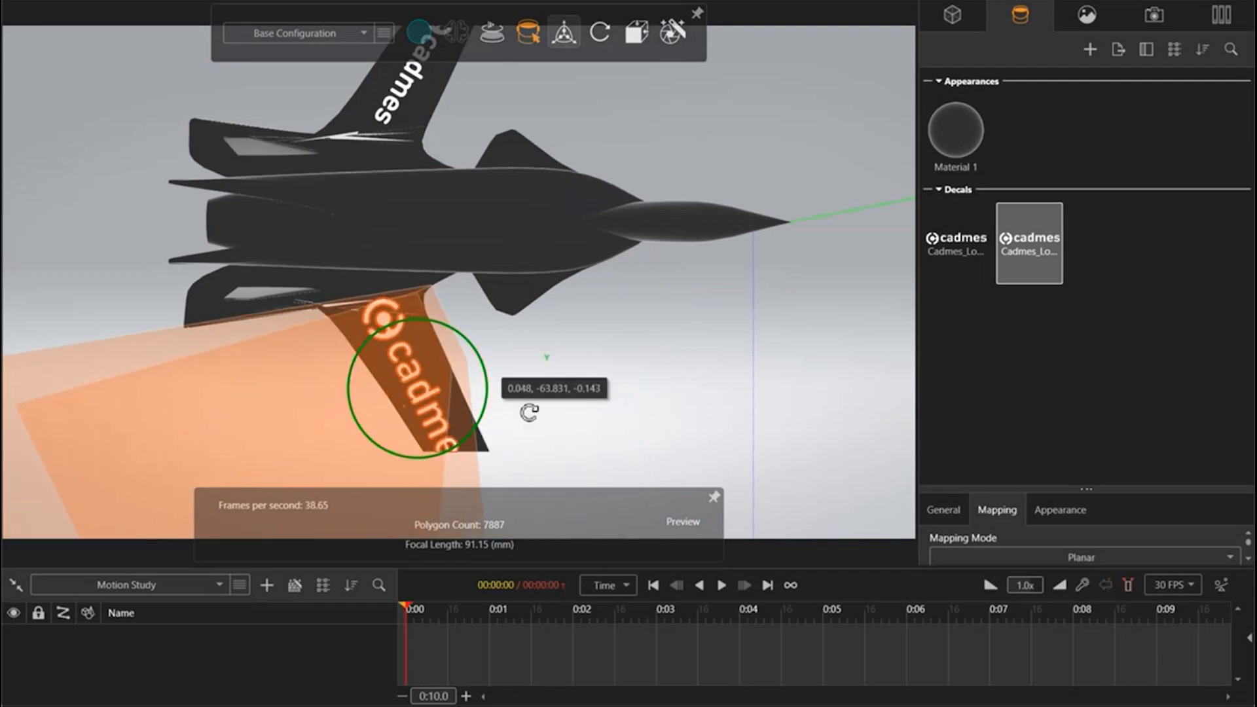
pyautogui.moveTo(411, 393)
pyautogui.mouseDown()
pyautogui.moveTo(419, 412)
pyautogui.moveTo(401, 410)
pyautogui.mouseUp()
pyautogui.moveTo(457, 471); pyautogui.dragTo(460, 468)
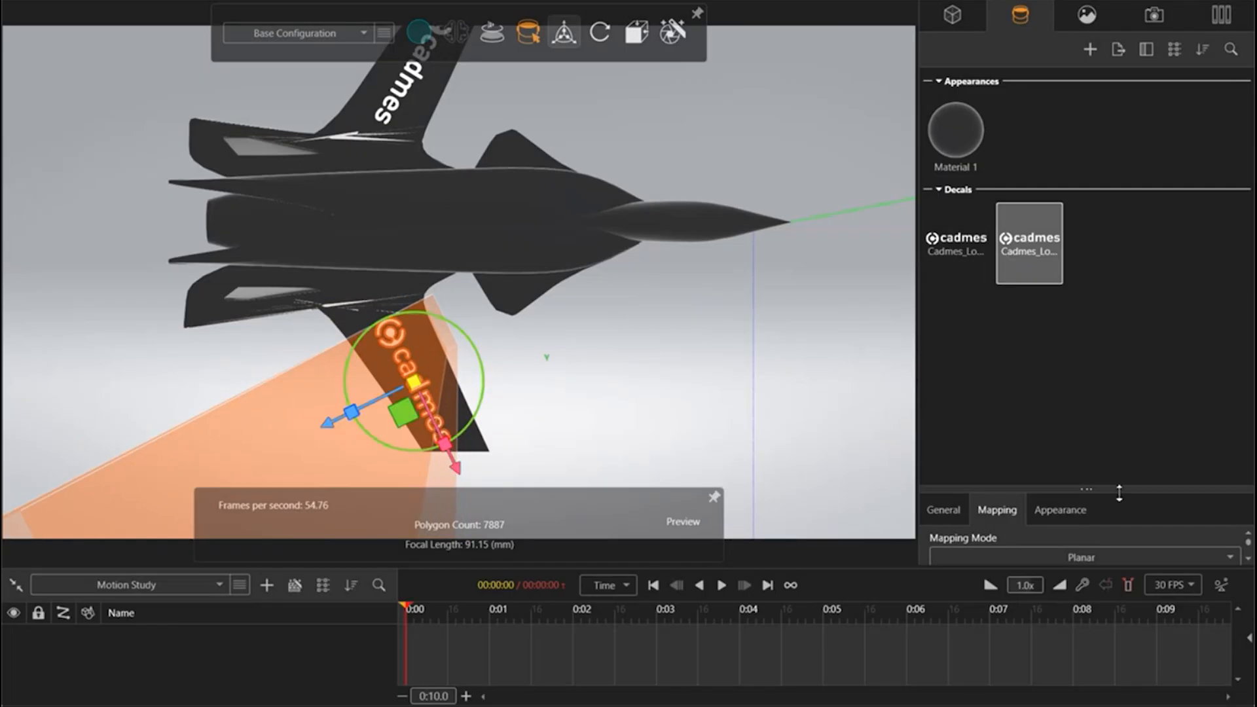
# Step: Reduce the second wing decal's depth to 0.0082, deselect it and view both wing logos from a raised front-side angle
pyautogui.moveTo(1119, 491); pyautogui.dragTo(1119, 140)
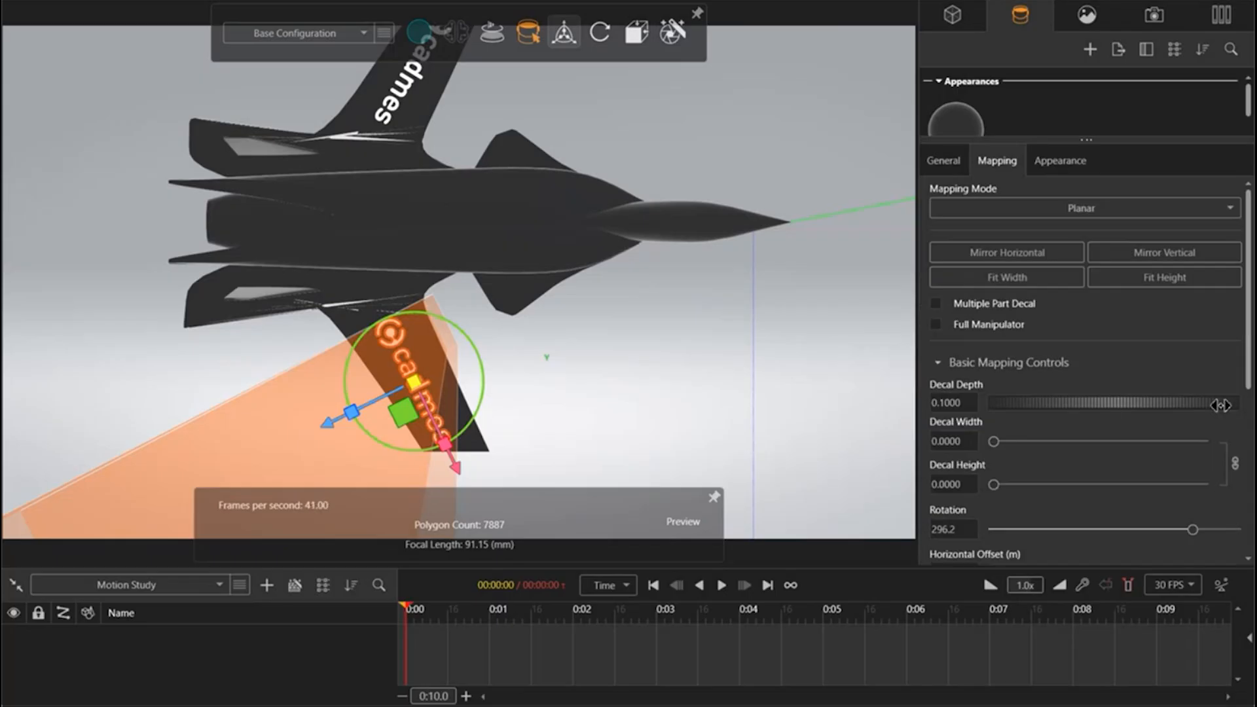
pyautogui.moveTo(1220, 405); pyautogui.dragTo(857, 420)
pyautogui.moveTo(1164, 404); pyautogui.dragTo(899, 412)
pyautogui.moveTo(1196, 403); pyautogui.dragTo(1102, 403)
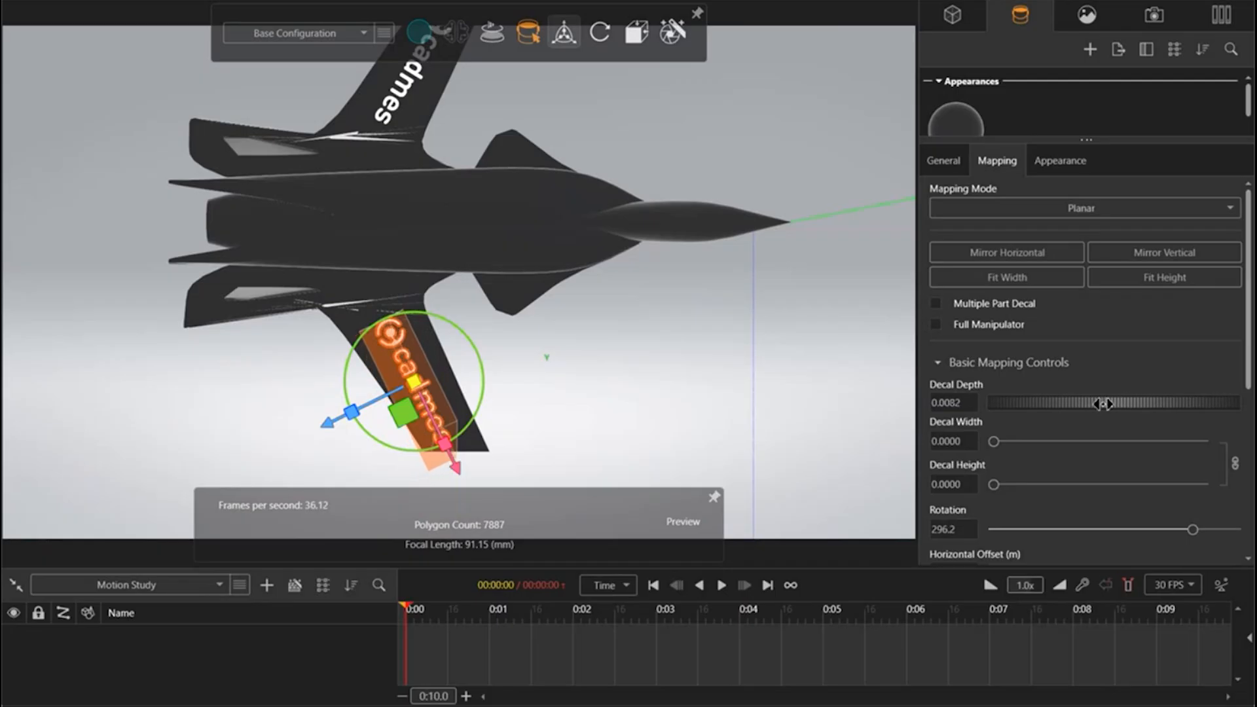
pyautogui.click(712, 366)
pyautogui.moveTo(763, 303); pyautogui.dragTo(589, 131)
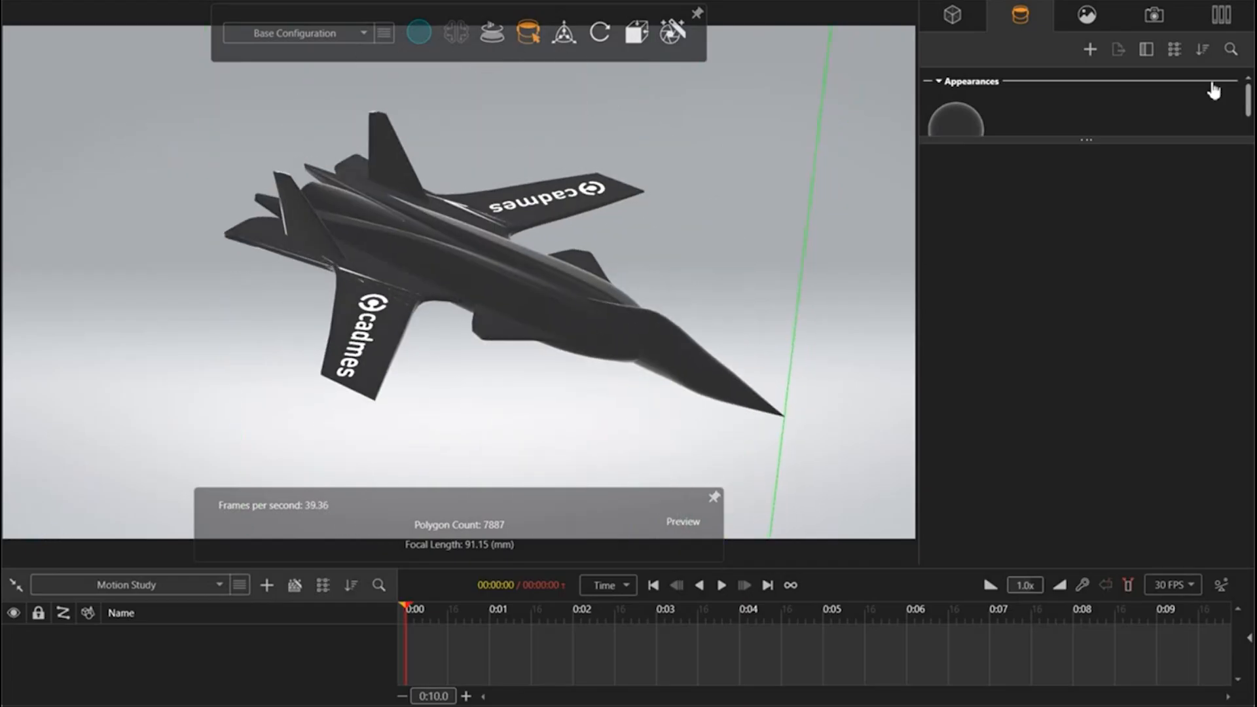
# Step: Add Backplate 2.jpg from the JET folder of Visualize Webinar as a new backplate behind the jet
pyautogui.click(1088, 15)
pyautogui.moveTo(1101, 131); pyautogui.dragTo(1131, 518)
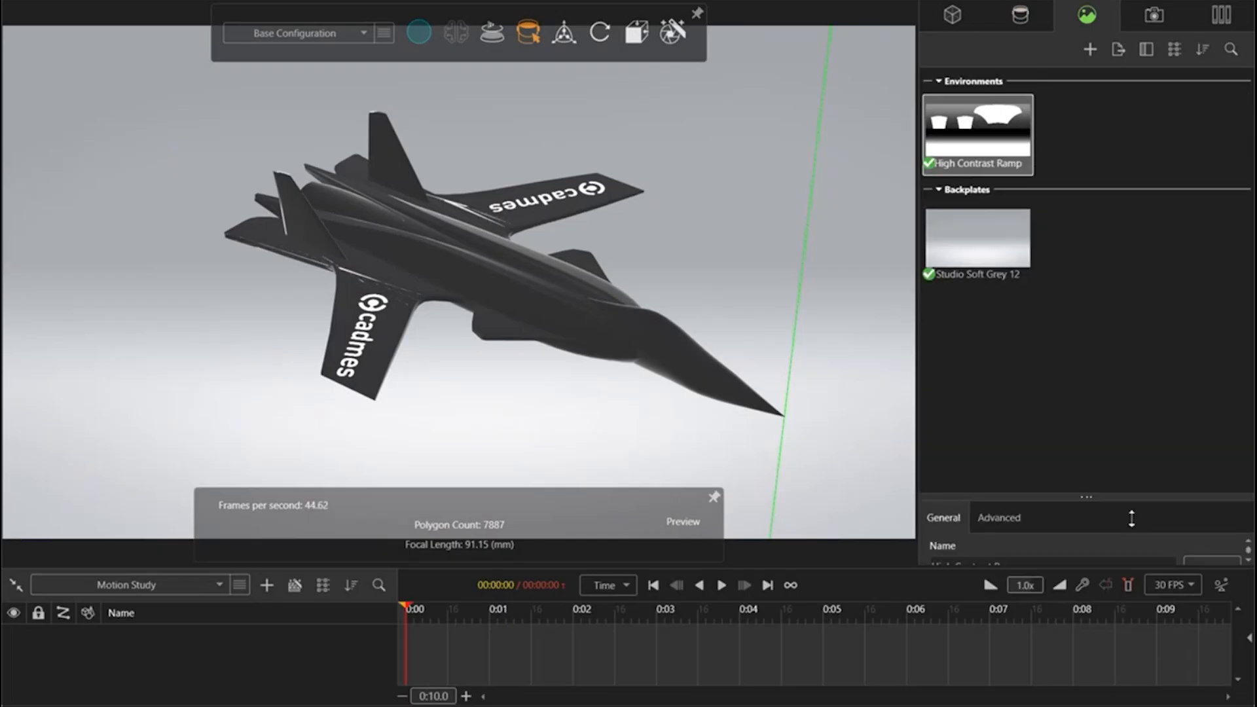
pyautogui.rightClick(1097, 250)
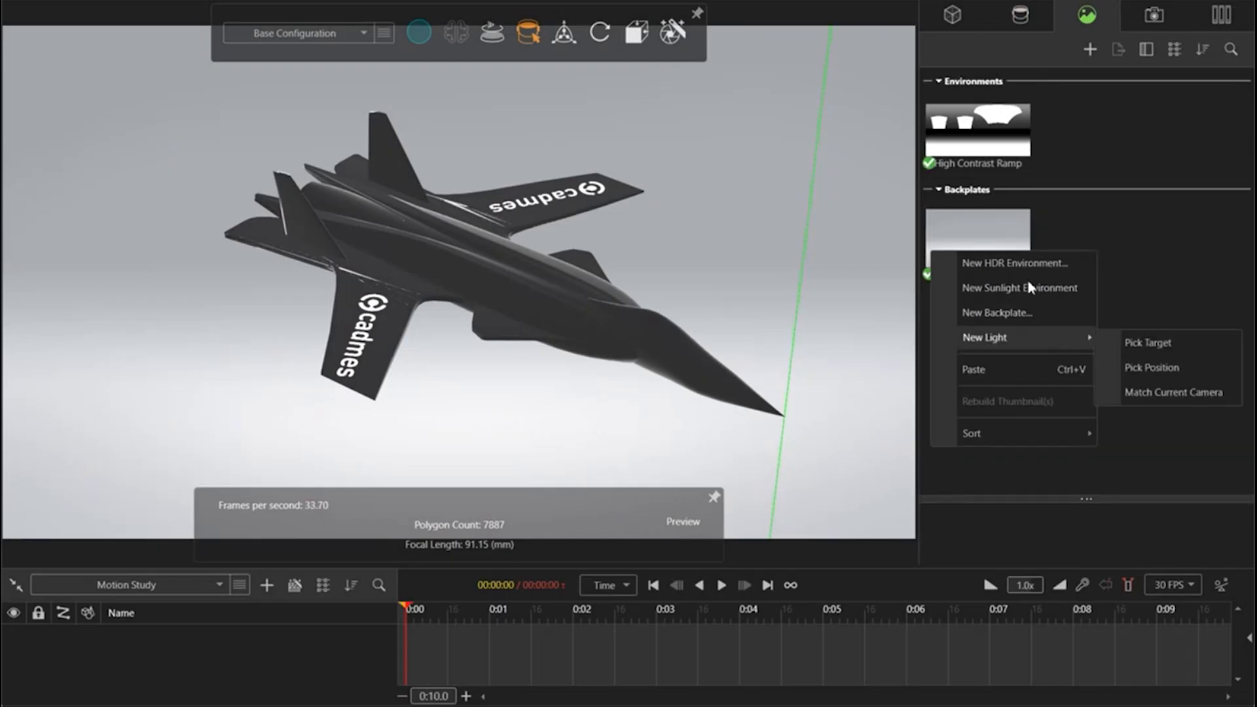
pyautogui.click(1034, 316)
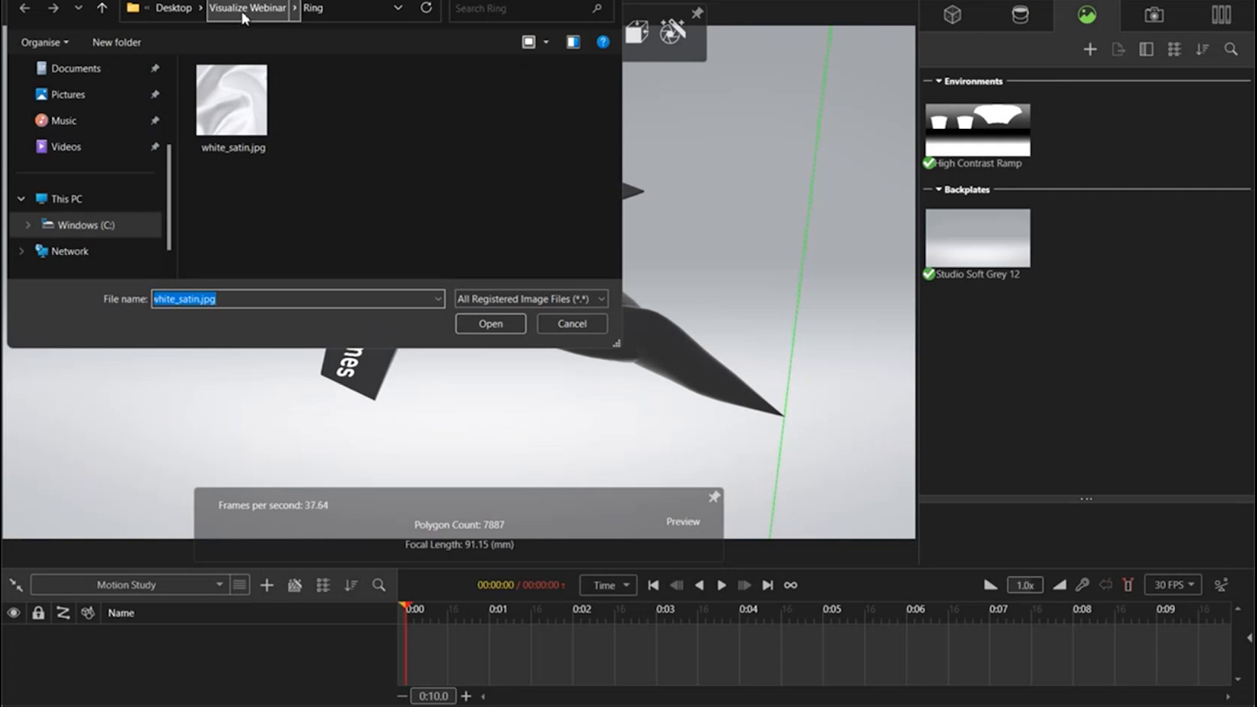
pyautogui.click(278, 8)
pyautogui.doubleClick(262, 117)
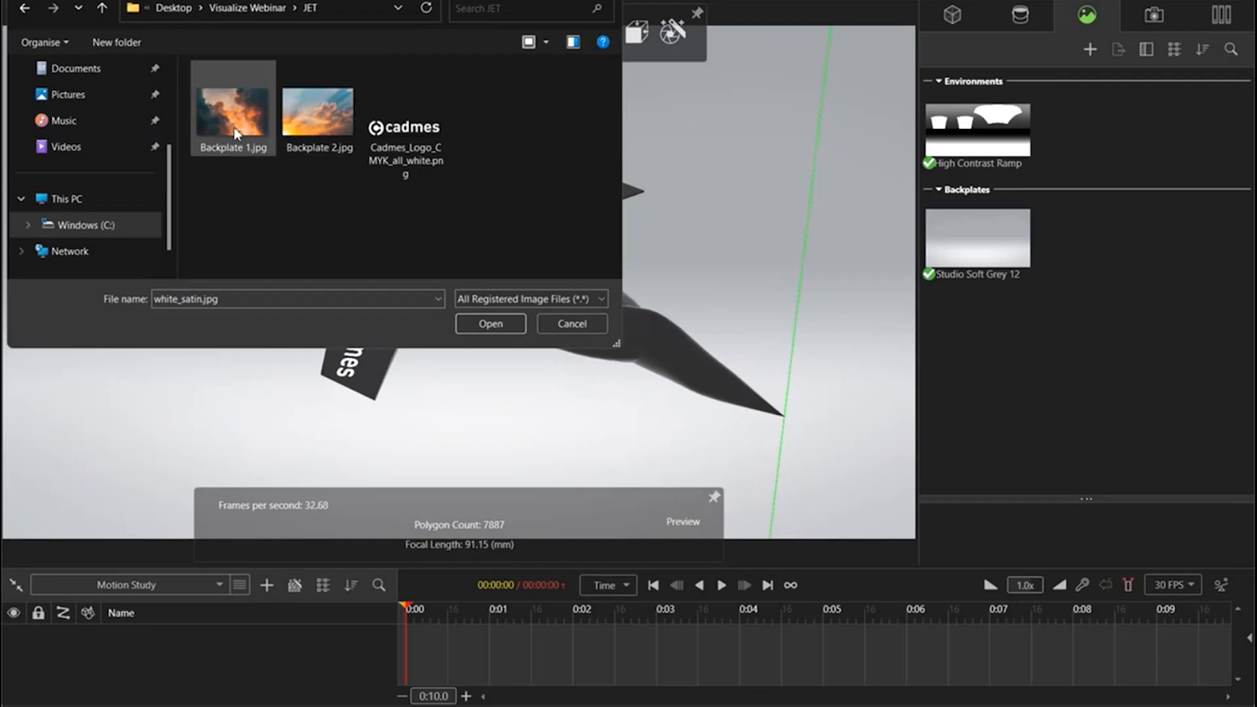
pyautogui.click(308, 121)
pyautogui.click(490, 323)
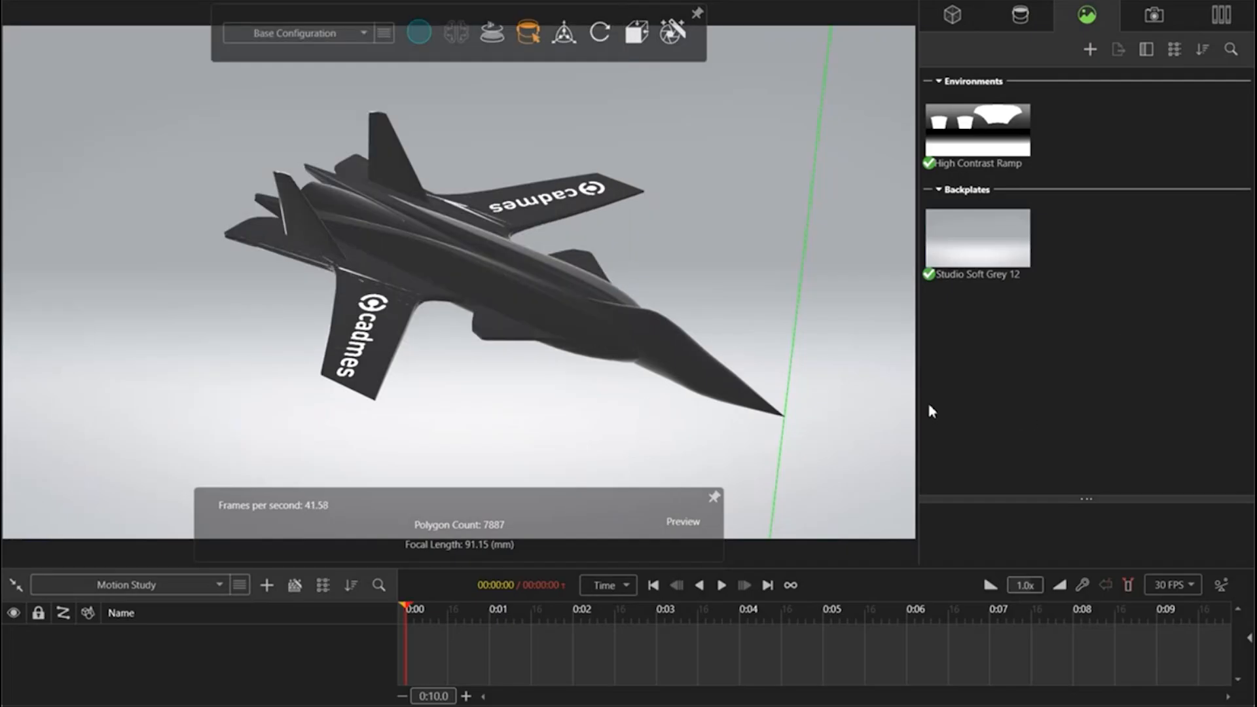
# Step: View the jet from the front, side and rear against the sunset backplate, ending at a raised front-side angle
pyautogui.scroll(1, 777, 339)
pyautogui.scroll(-6, 451, 312)
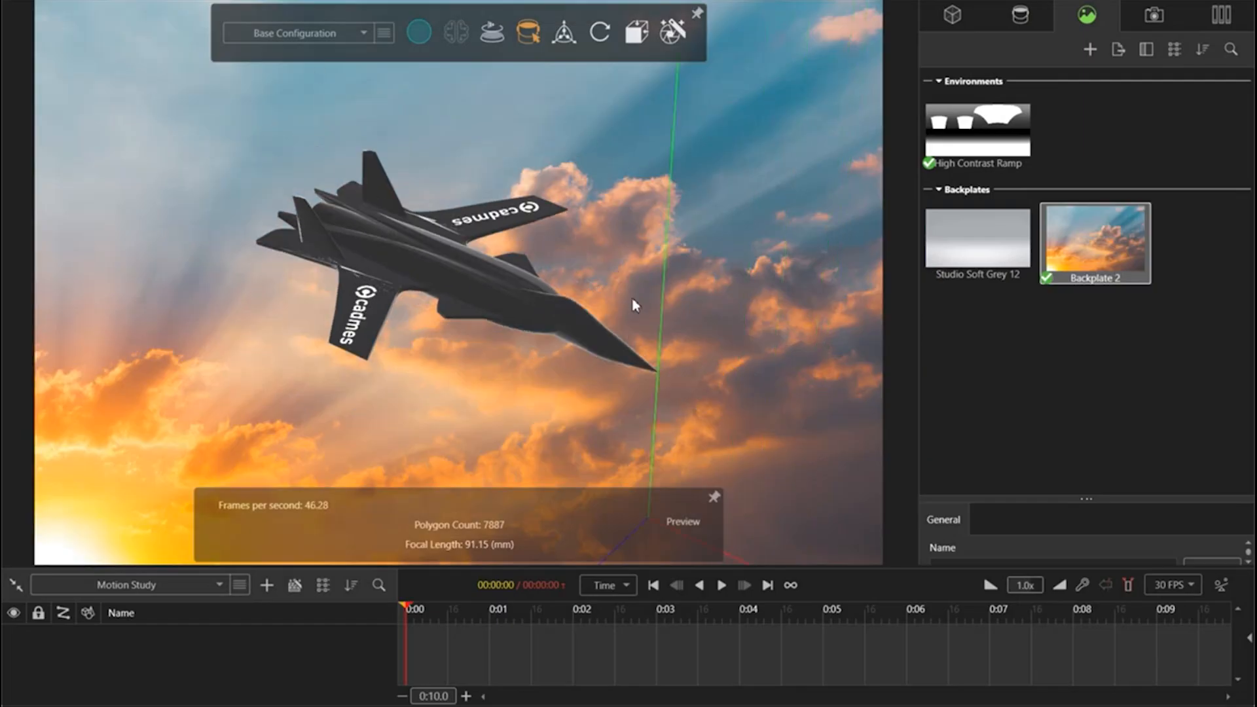
pyautogui.moveTo(565, 310); pyautogui.dragTo(81, 282)
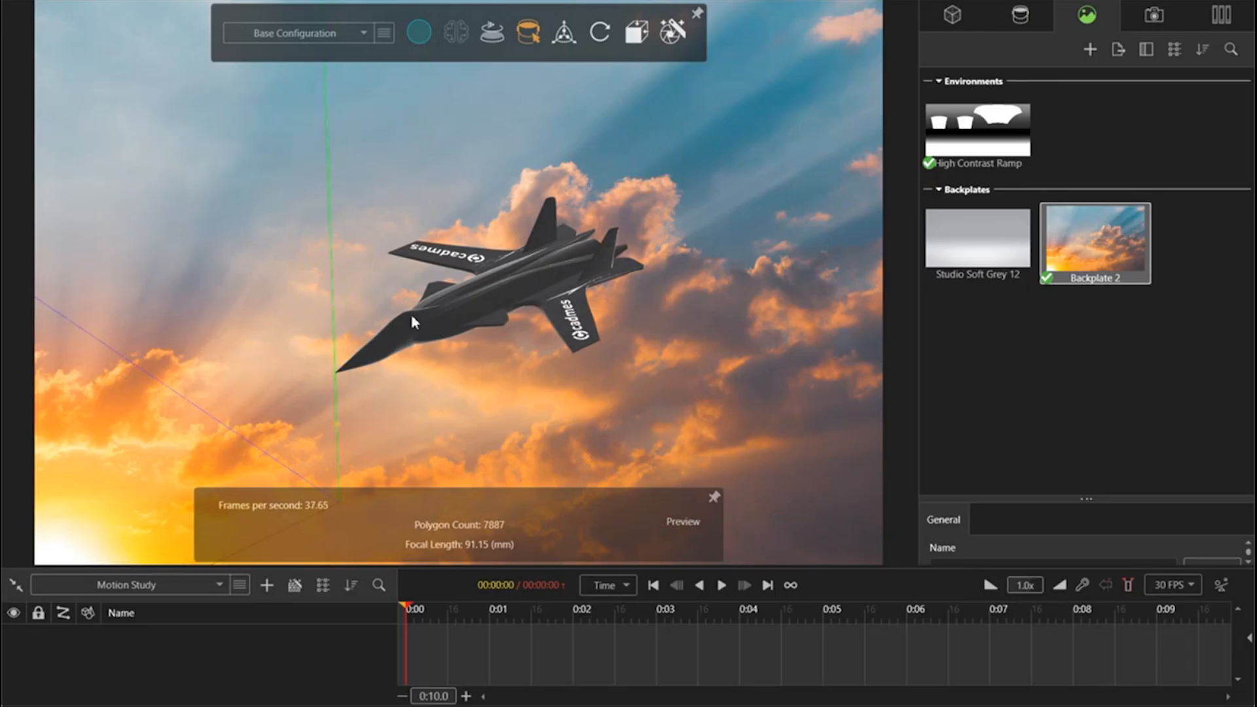
pyautogui.moveTo(926, 213); pyautogui.dragTo(929, 193, button='middle')
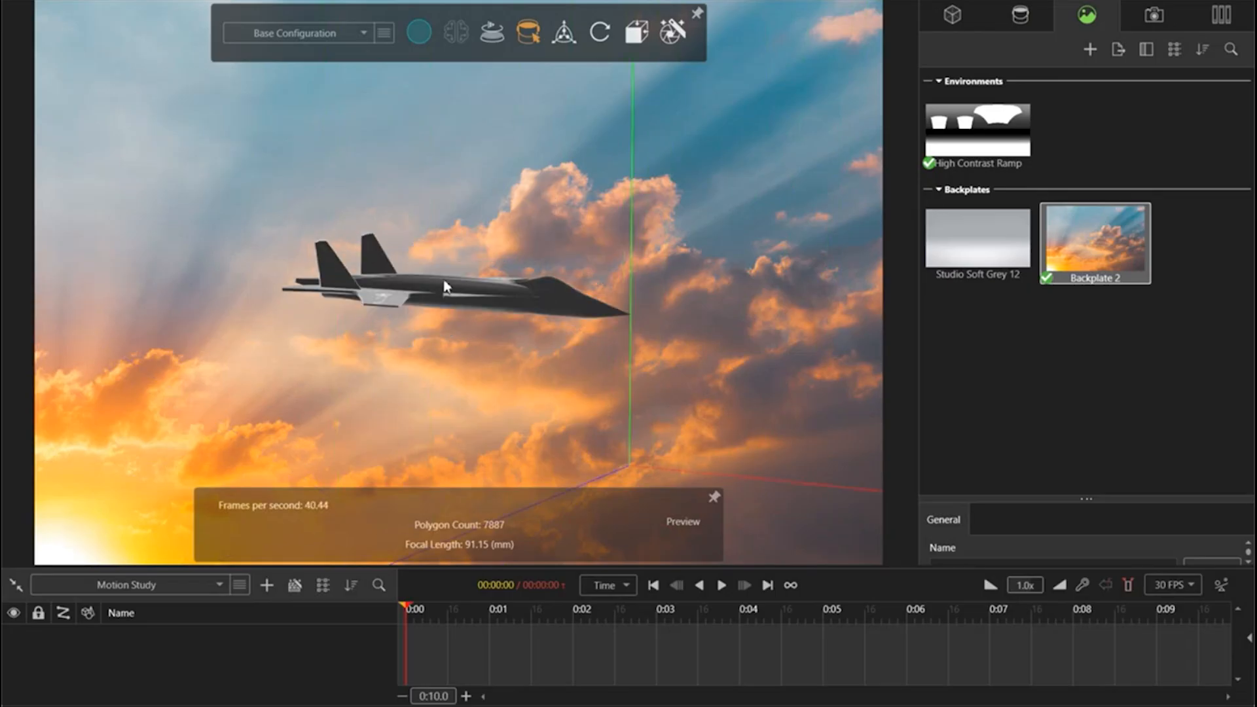
pyautogui.moveTo(443, 284); pyautogui.dragTo(743, 339, button='middle')
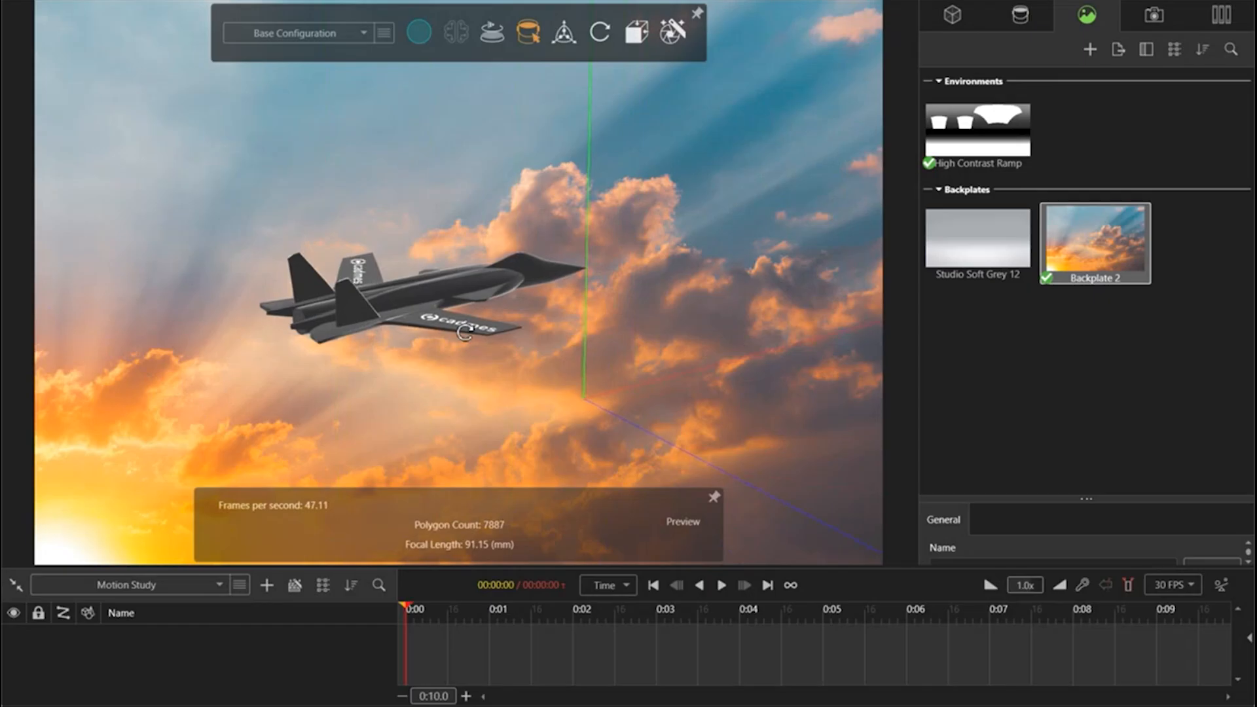
pyautogui.moveTo(464, 333); pyautogui.dragTo(466, 362, button='middle')
pyautogui.moveTo(455, 297); pyautogui.dragTo(420, 288, button='middle')
pyautogui.moveTo(420, 288); pyautogui.dragTo(527, 277)
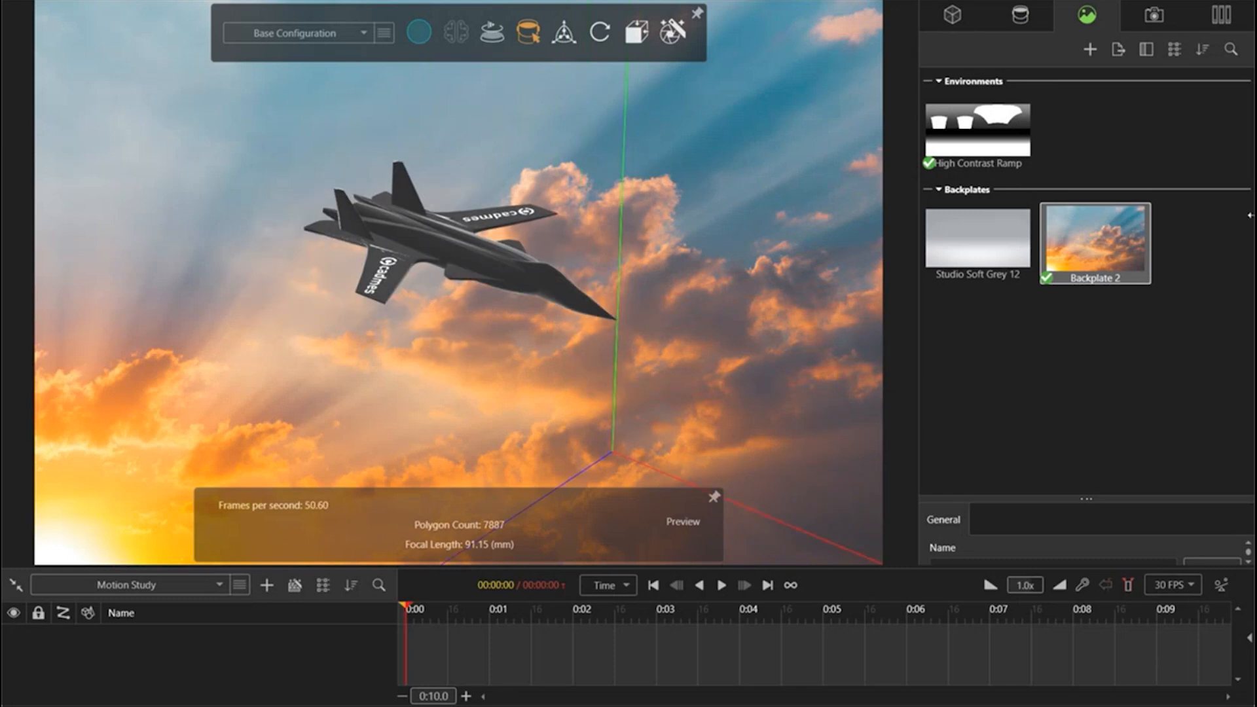
# Step: Add a Sunlight environment to the scene and reduce its brightness to 0.84
pyautogui.rightClick(1086, 105)
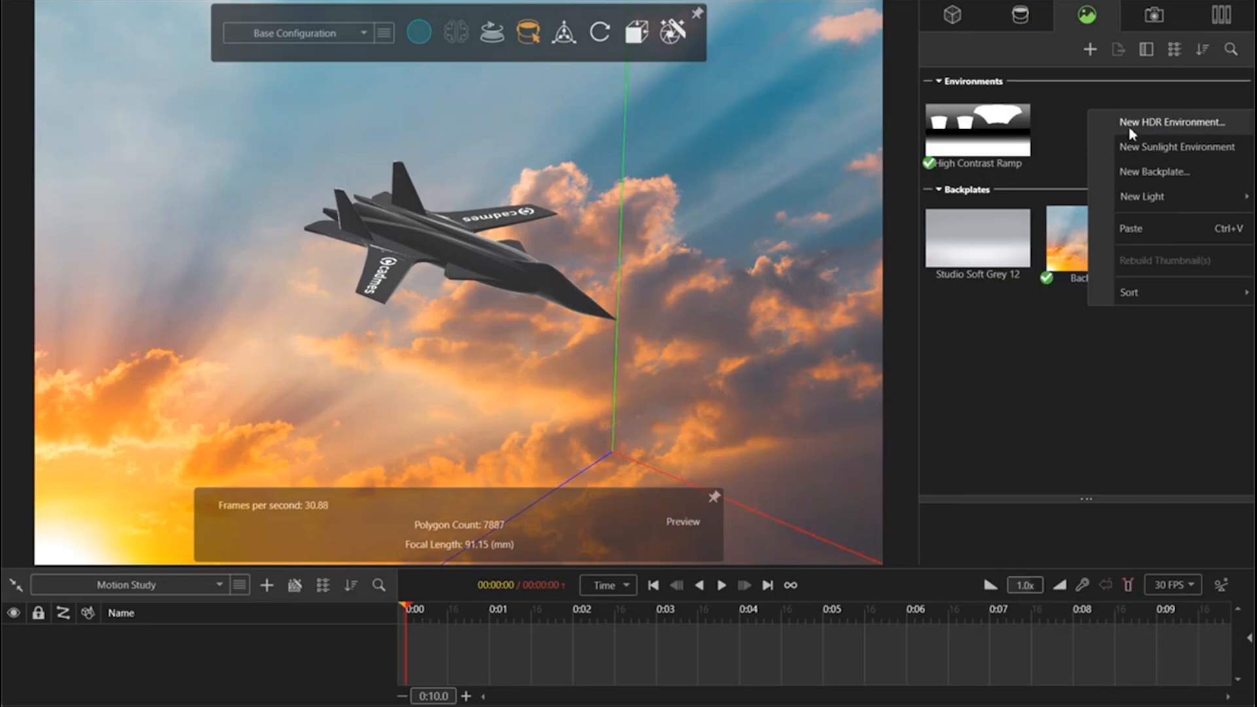
pyautogui.moveTo(1207, 207)
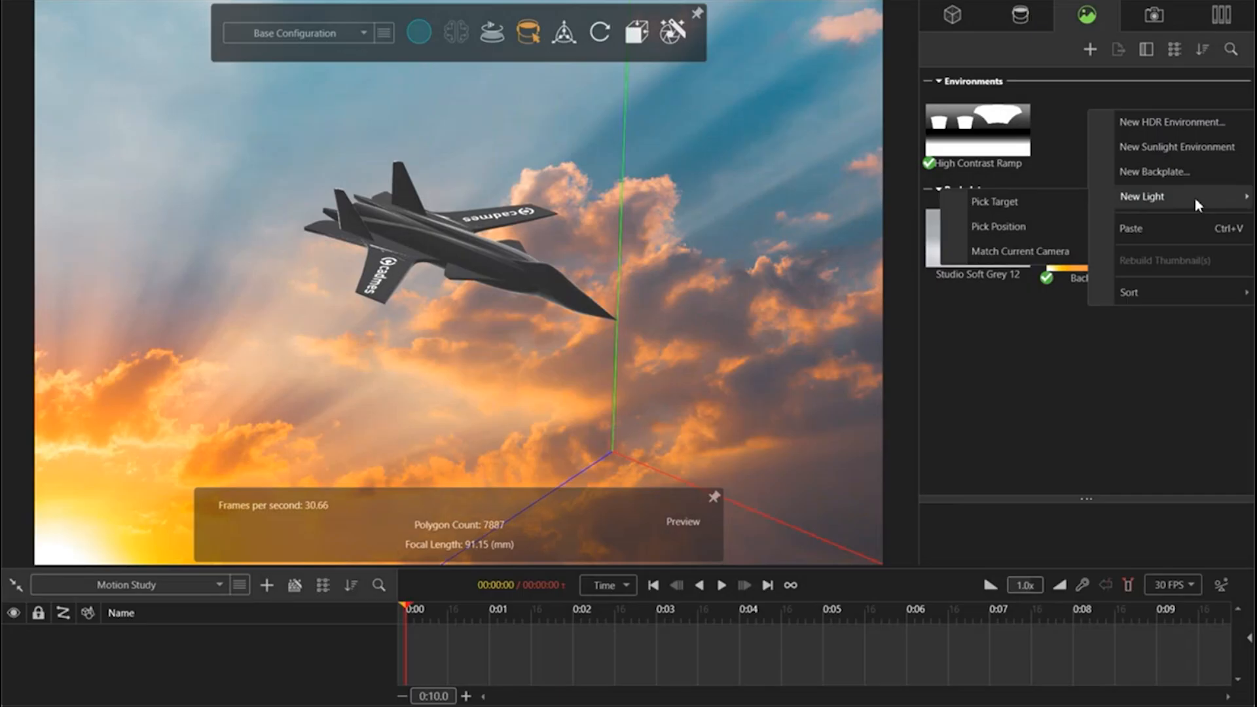
pyautogui.press('Escape')
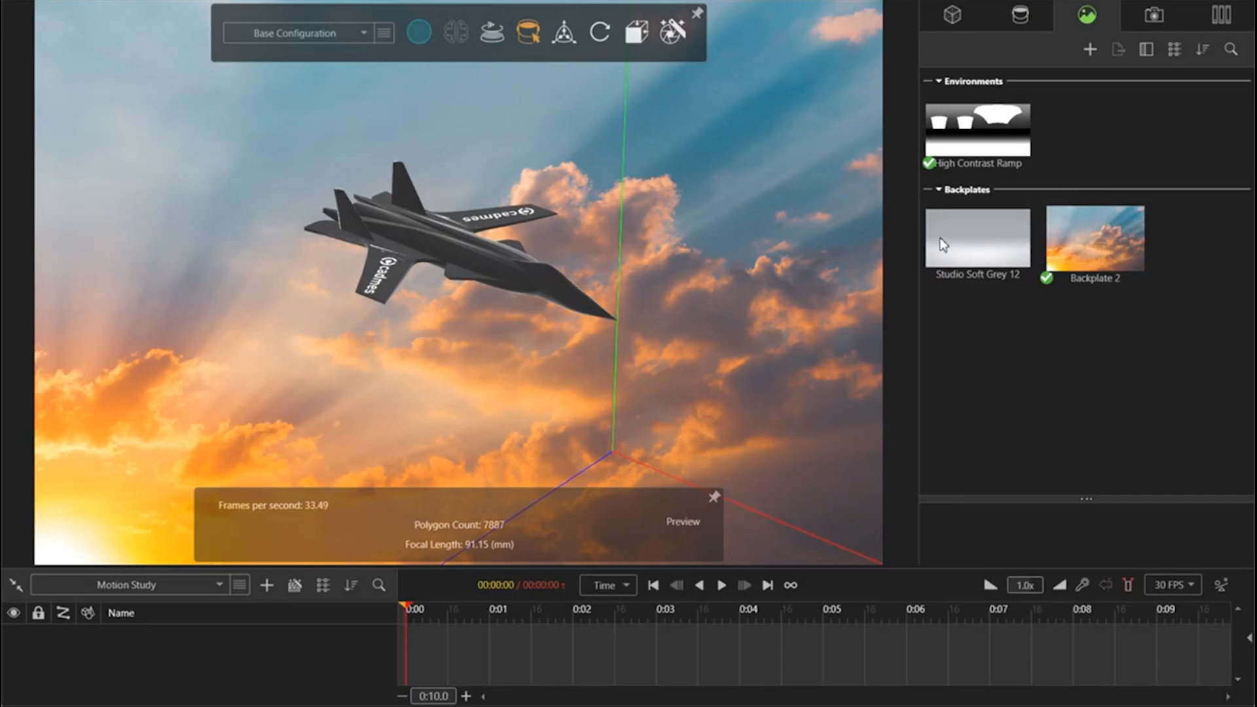
pyautogui.moveTo(420, 249); pyautogui.dragTo(640, 297)
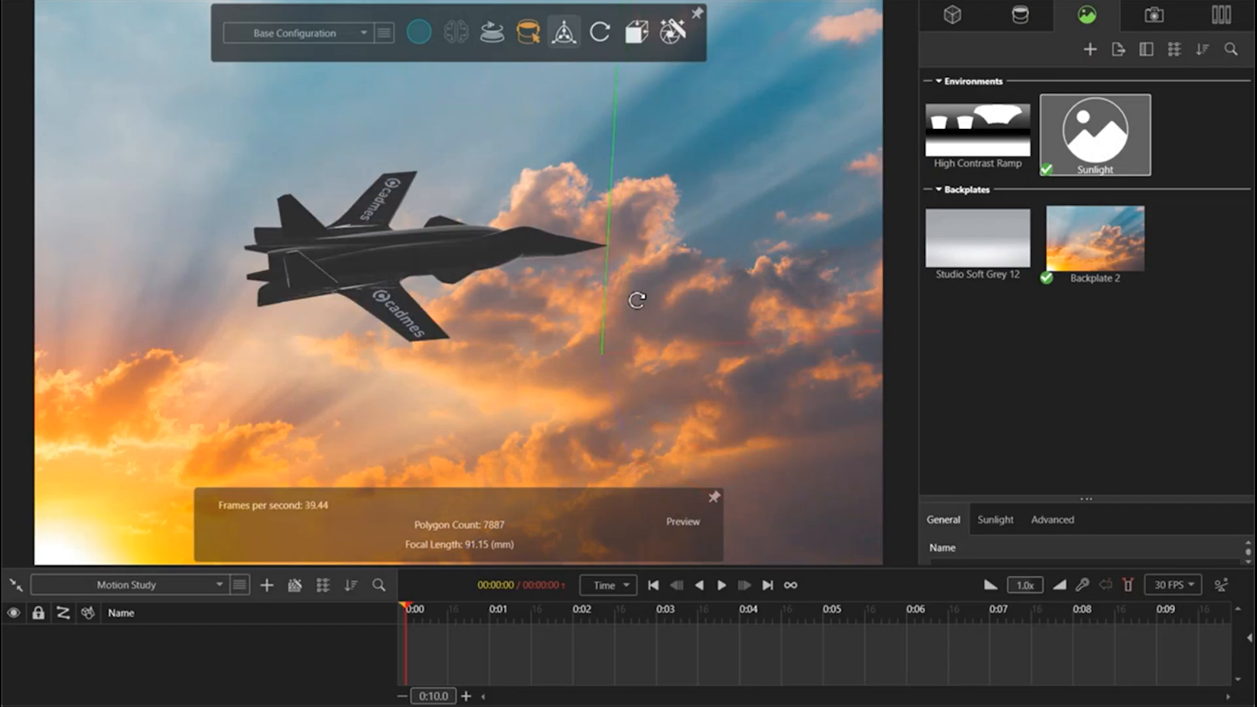
pyautogui.moveTo(1108, 478); pyautogui.dragTo(1133, 165)
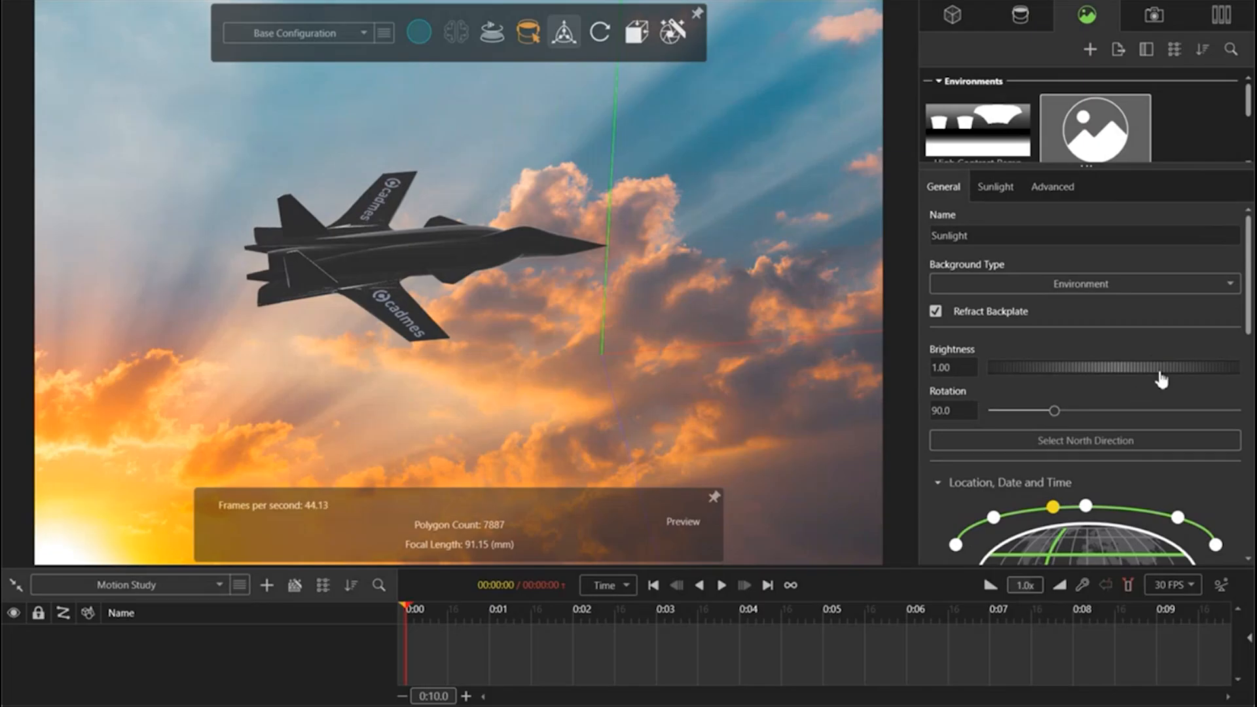
pyautogui.moveTo(1166, 371)
pyautogui.mouseDown()
pyautogui.moveTo(1117, 370)
pyautogui.moveTo(1167, 370)
pyautogui.moveTo(1150, 370)
pyautogui.mouseUp()
# Step: Examine the preset city locations offered for the Sunlight environment
pyautogui.scroll(-1, 1163, 457)
pyautogui.scroll(-2, 1166, 466)
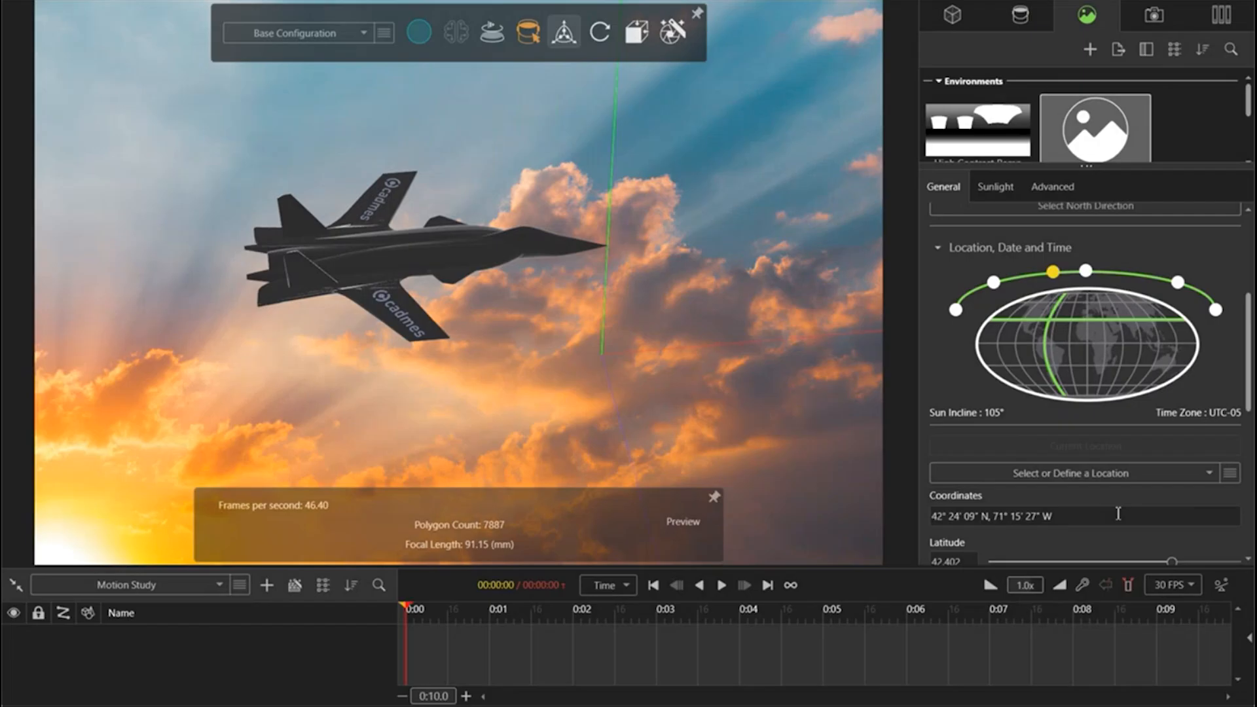
pyautogui.click(1106, 482)
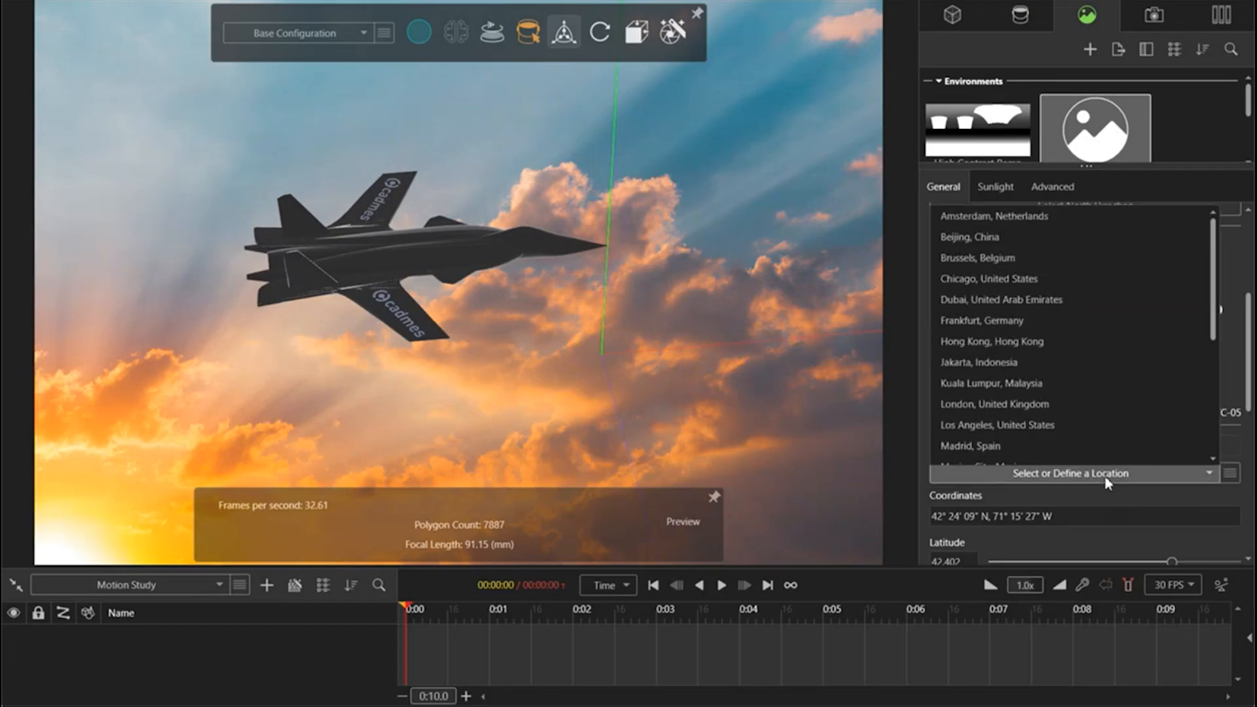
pyautogui.scroll(-4, 1003, 426)
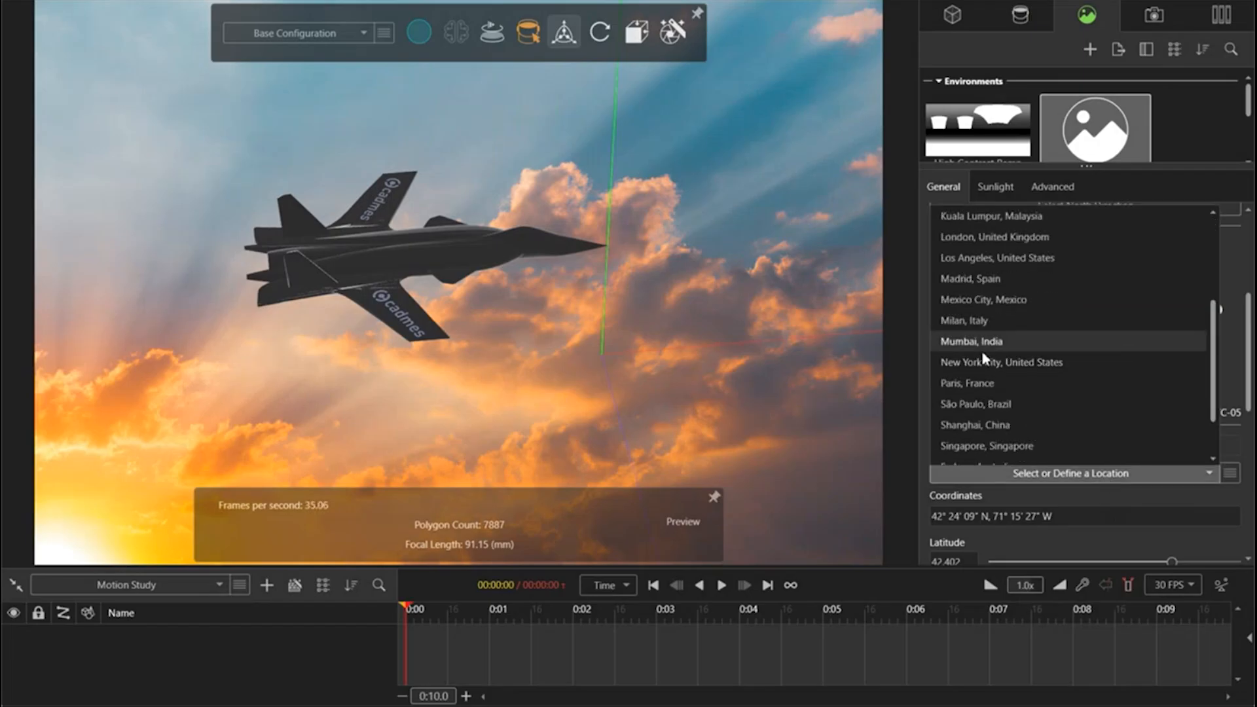
pyautogui.scroll(-1, 1066, 439)
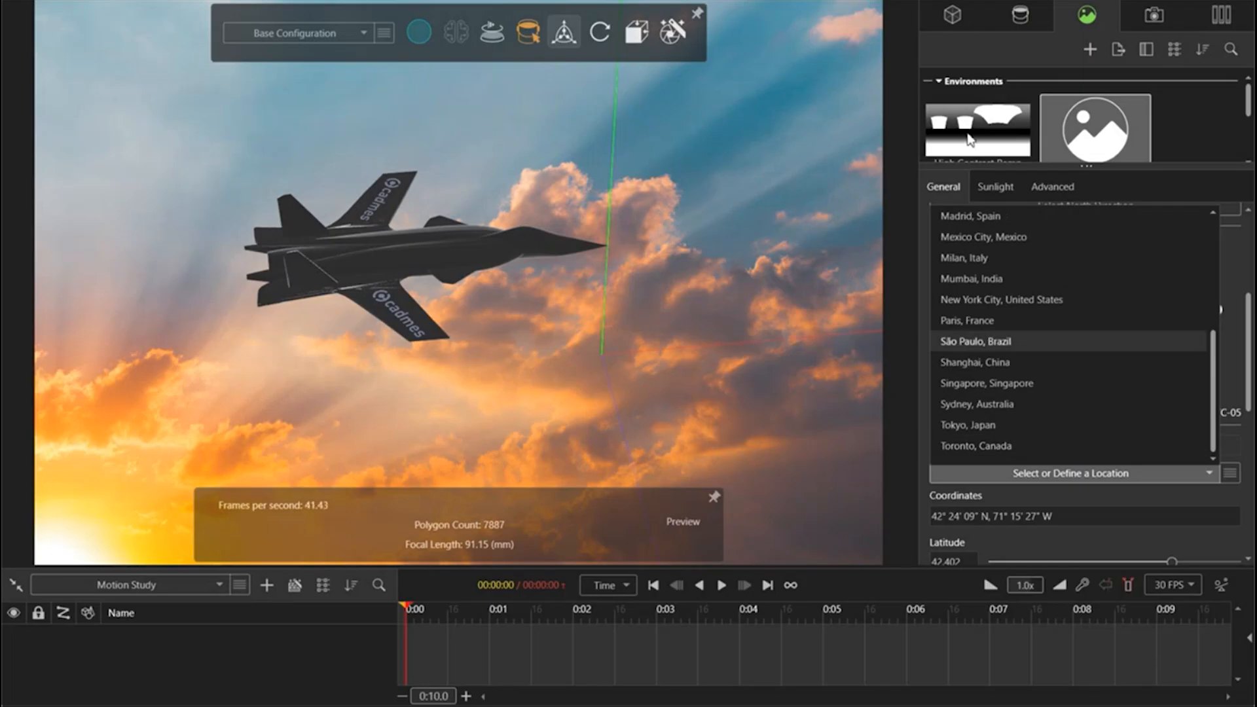
pyautogui.click(1236, 295)
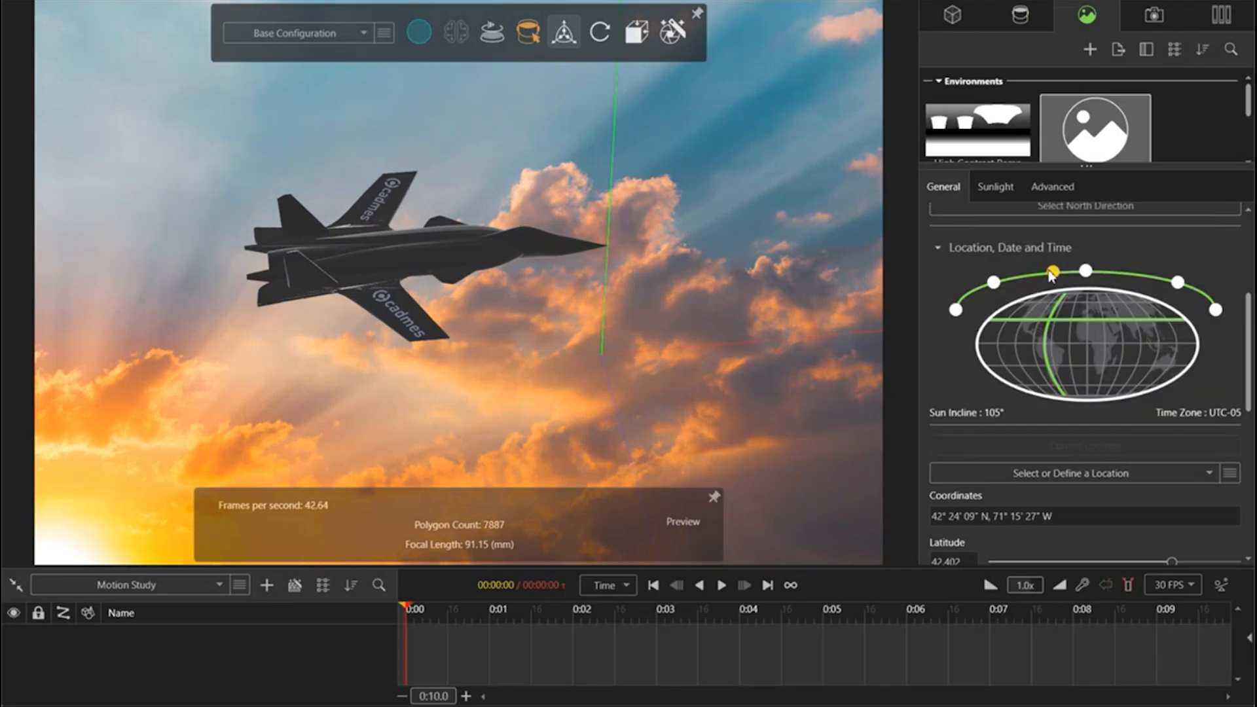
# Step: Set the sun to the first point of its day arc, a 180° incline, and check the shading from other angles
pyautogui.click(956, 312)
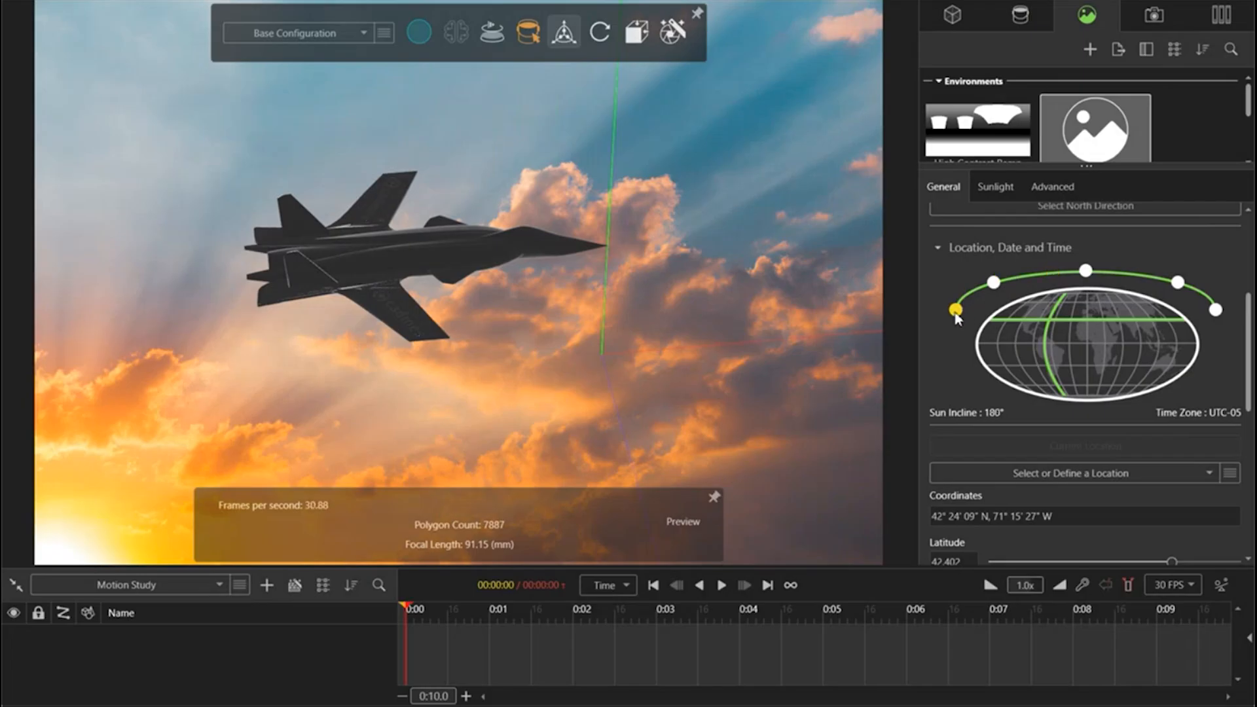
pyautogui.moveTo(412, 339); pyautogui.dragTo(497, 338)
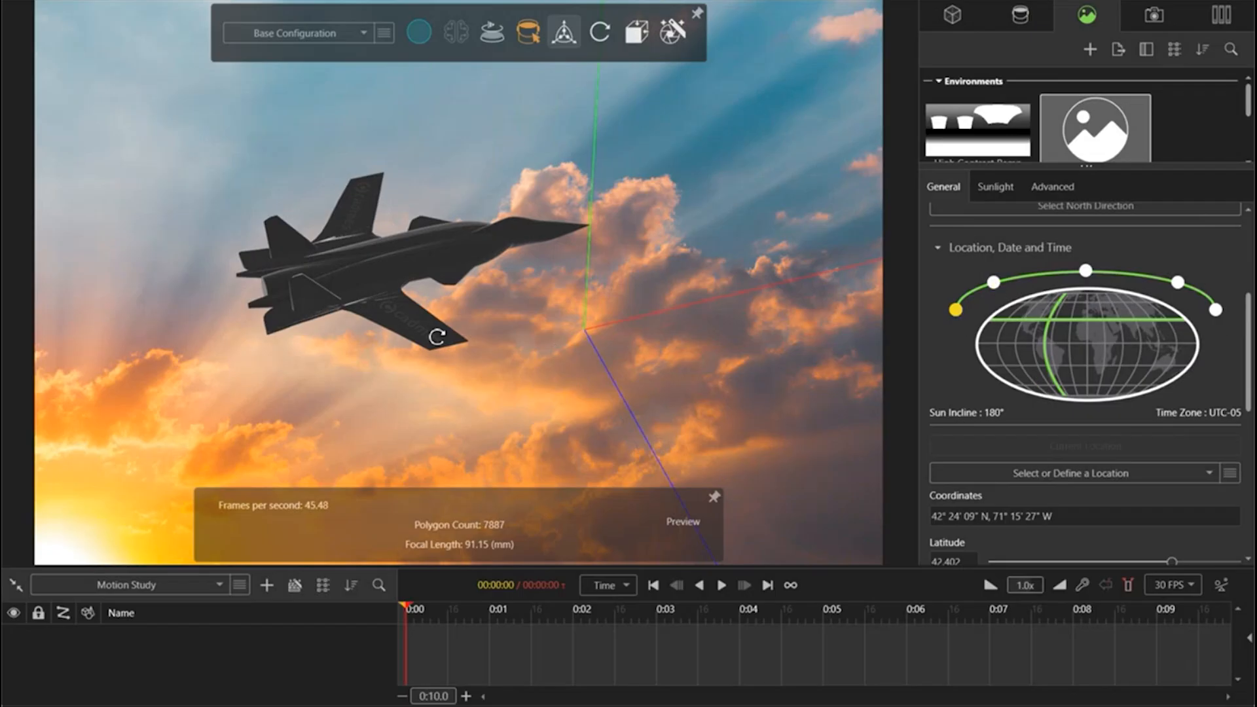
pyautogui.moveTo(441, 331); pyautogui.dragTo(421, 272)
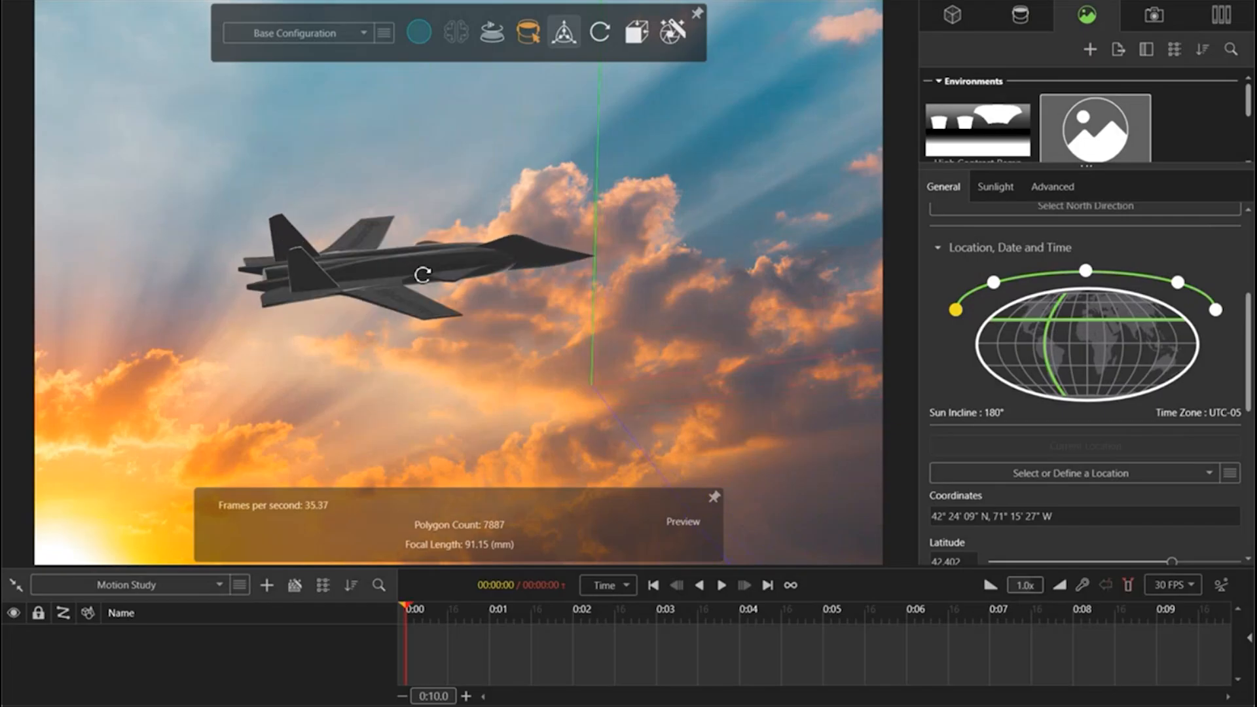
# Step: Frame the jet enlarged in the backplate's lower-left corner, in front of the bright sun
pyautogui.moveTo(390, 292); pyautogui.dragTo(169, 502, button='middle')
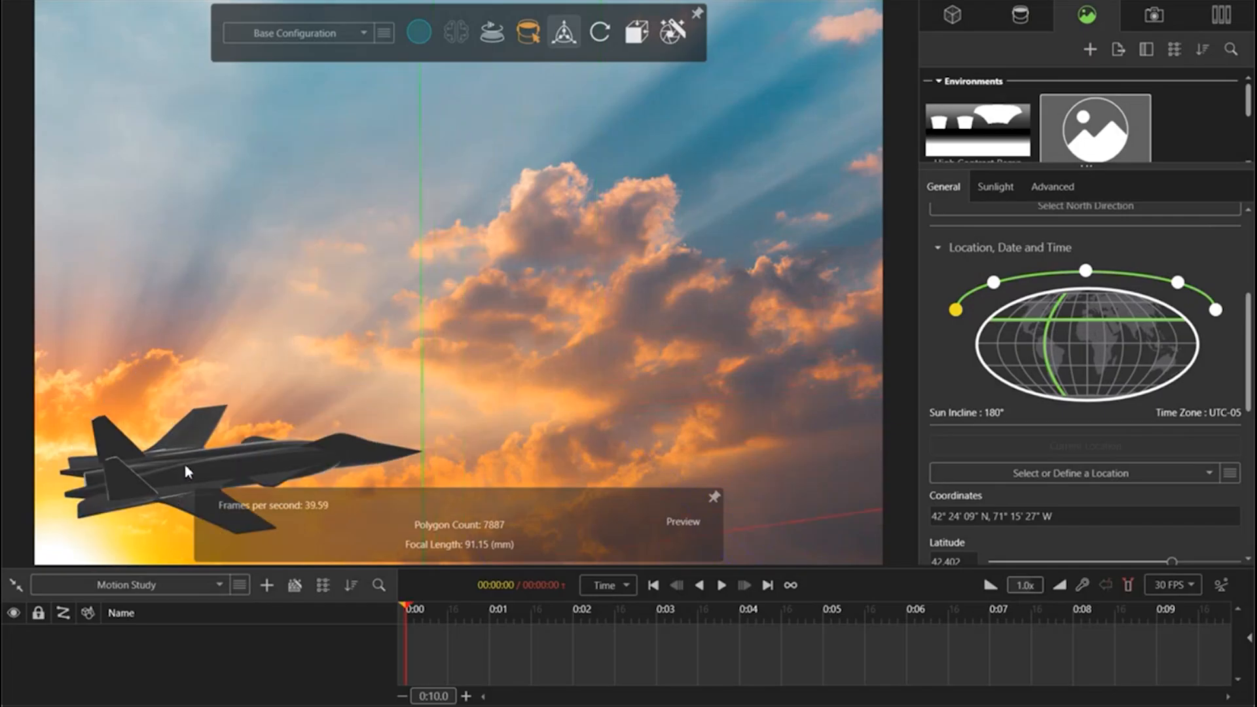
pyautogui.moveTo(188, 471); pyautogui.dragTo(247, 504)
pyautogui.scroll(2, 343, 448)
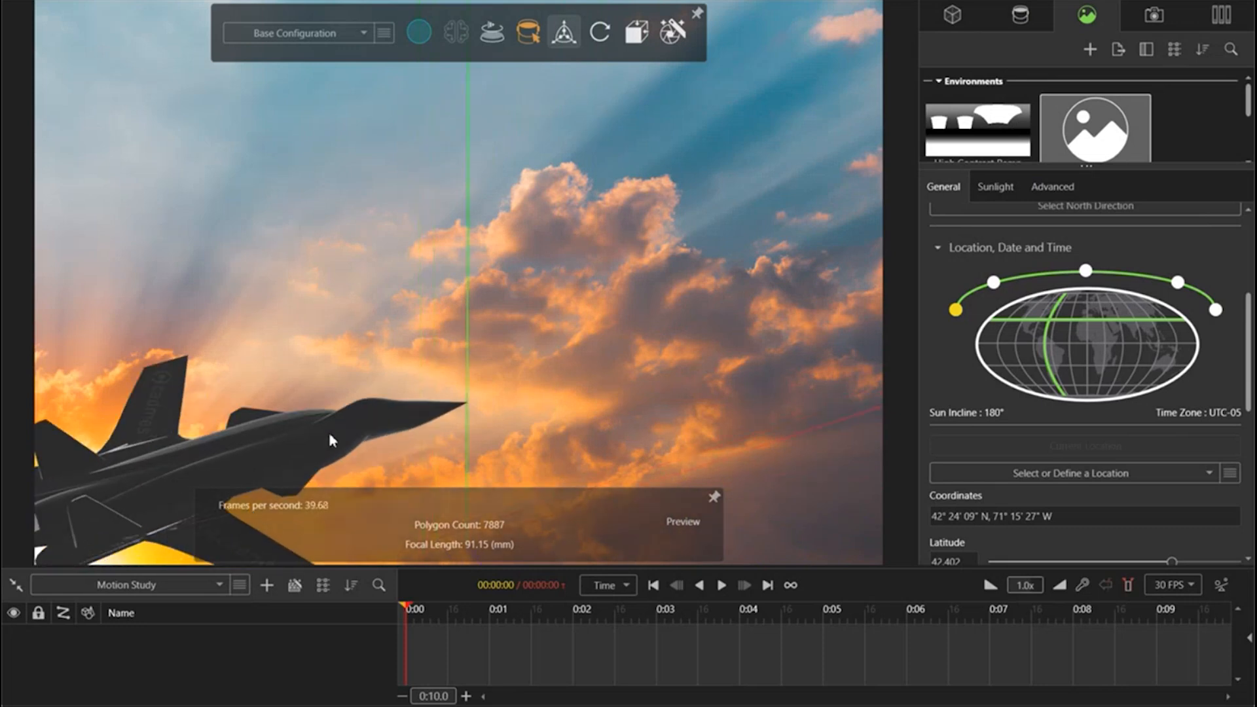
pyautogui.scroll(-1, 328, 433)
pyautogui.moveTo(295, 439); pyautogui.dragTo(232, 477, button='middle')
# Step: Raise the Sunlight environment's brightness to 1.26
pyautogui.scroll(3, 1073, 317)
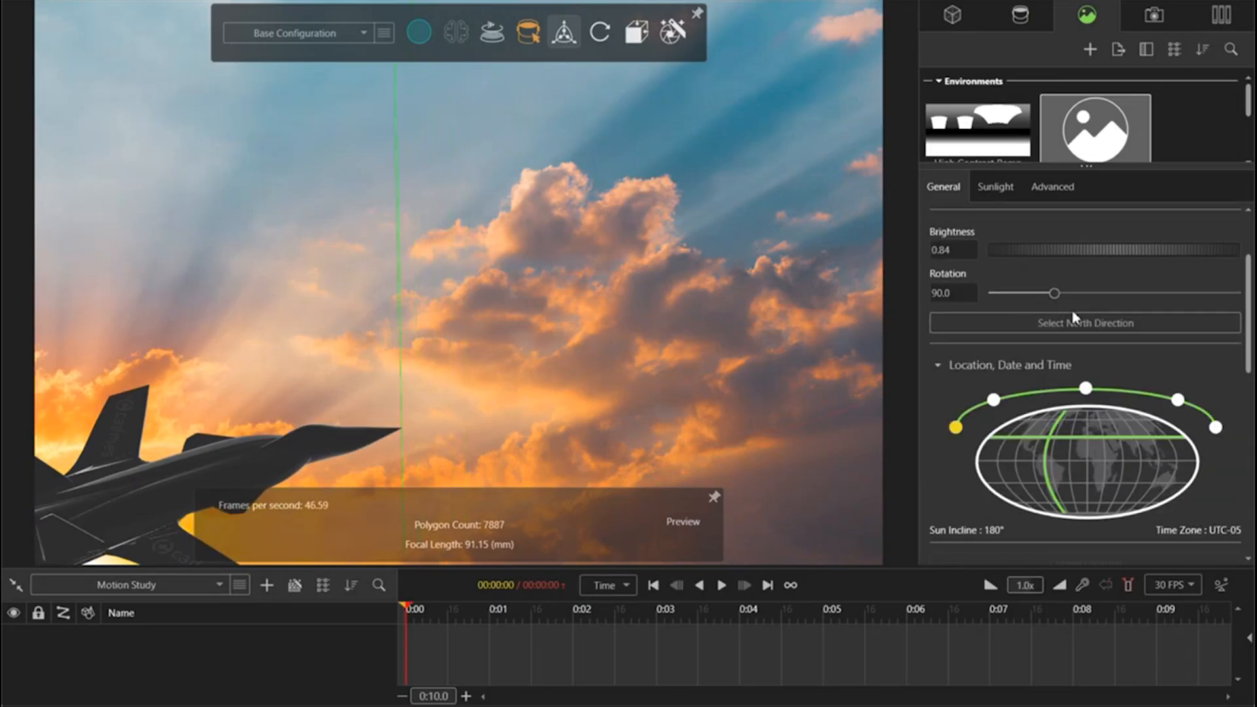
pyautogui.scroll(1, 1073, 317)
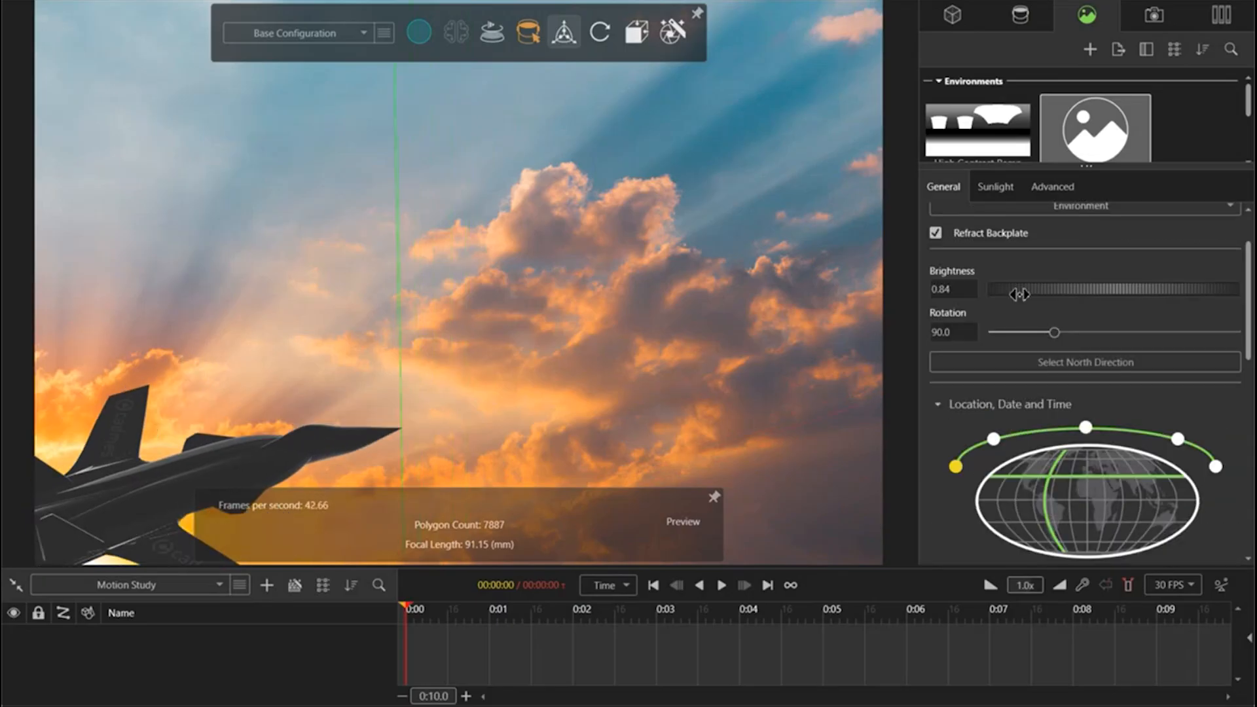
pyautogui.moveTo(1019, 294); pyautogui.dragTo(1053, 294)
# Step: Reorient and reposition the jet's view so only the nose section enters the backplate's lower-left corner, pointing slightly upward
pyautogui.moveTo(347, 430)
pyautogui.mouseDown()
pyautogui.moveTo(364, 440)
pyautogui.moveTo(352, 433)
pyautogui.mouseUp()
pyautogui.moveTo(322, 444); pyautogui.dragTo(519, 301, button='middle')
pyautogui.moveTo(519, 300); pyautogui.dragTo(425, 422)
pyautogui.moveTo(456, 292); pyautogui.dragTo(117, 537, button='middle')
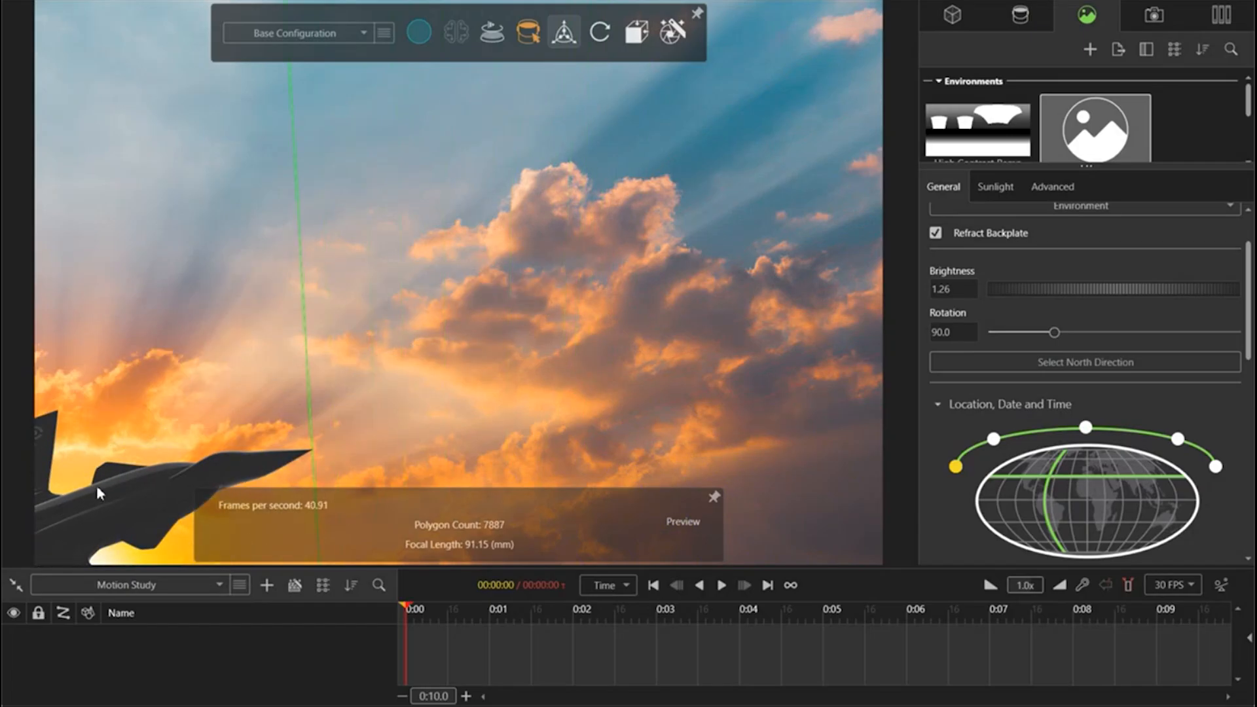
pyautogui.moveTo(136, 485); pyautogui.dragTo(198, 430)
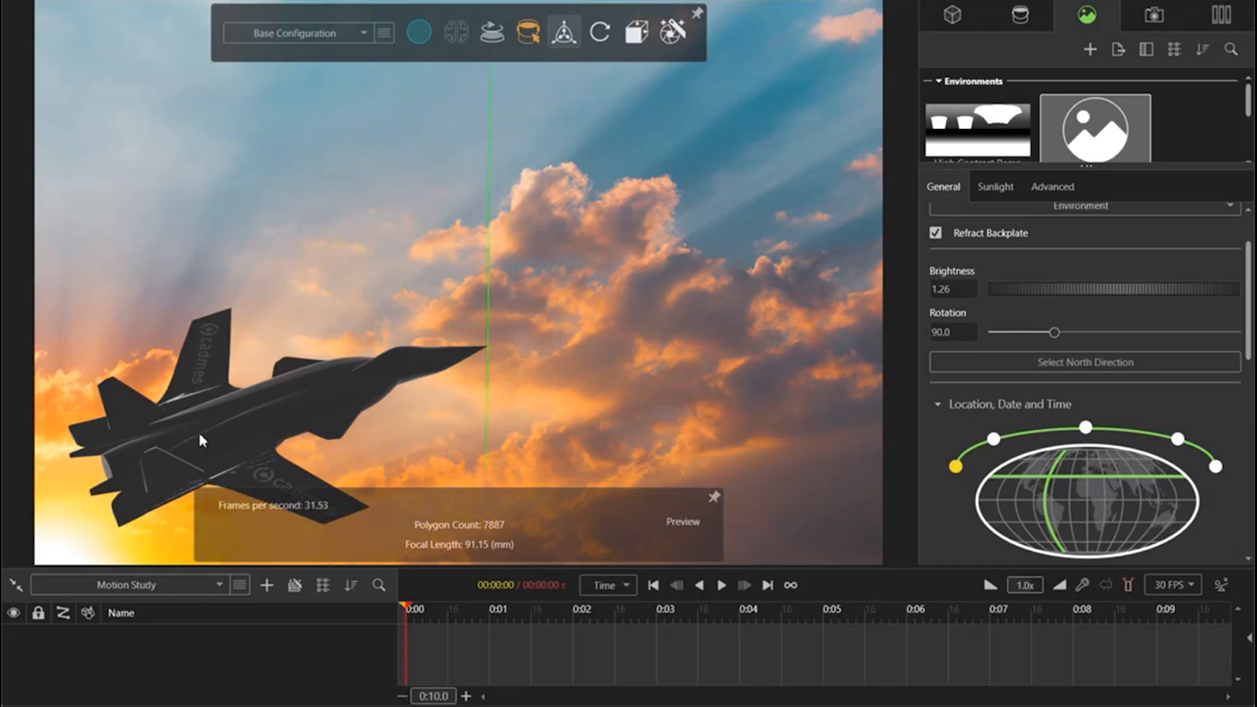
pyautogui.moveTo(288, 419); pyautogui.dragTo(56, 569, button='middle')
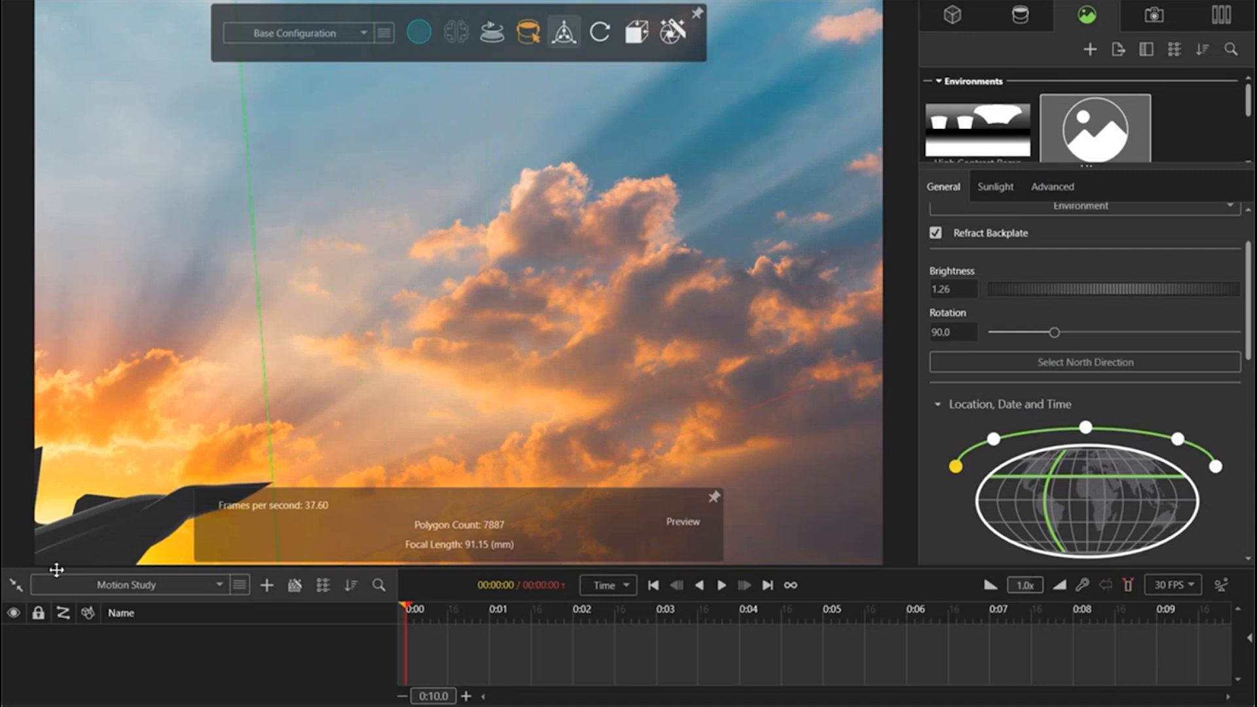
pyautogui.moveTo(155, 525); pyautogui.dragTo(122, 525, button='middle')
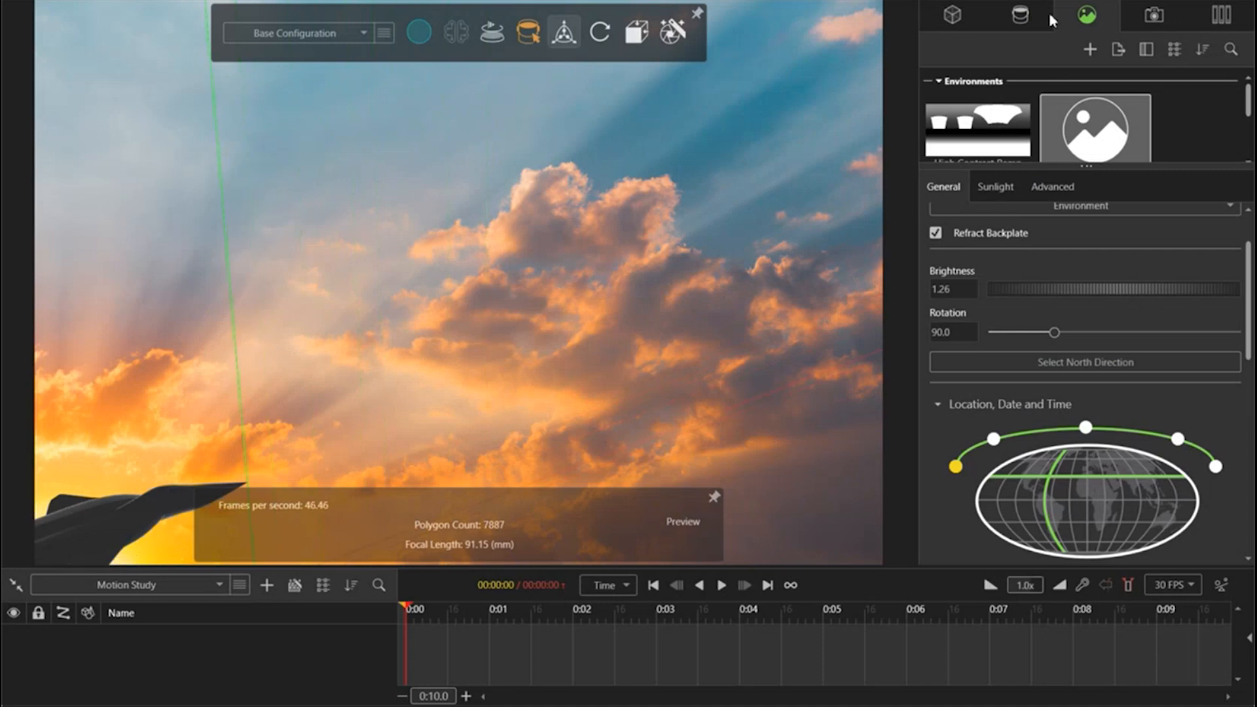
# Step: Select the Part1 jet model with its transform manipulator shown and add an animation keyframe for it at 0:00
pyautogui.click(961, 18)
pyautogui.rightClick(1013, 82)
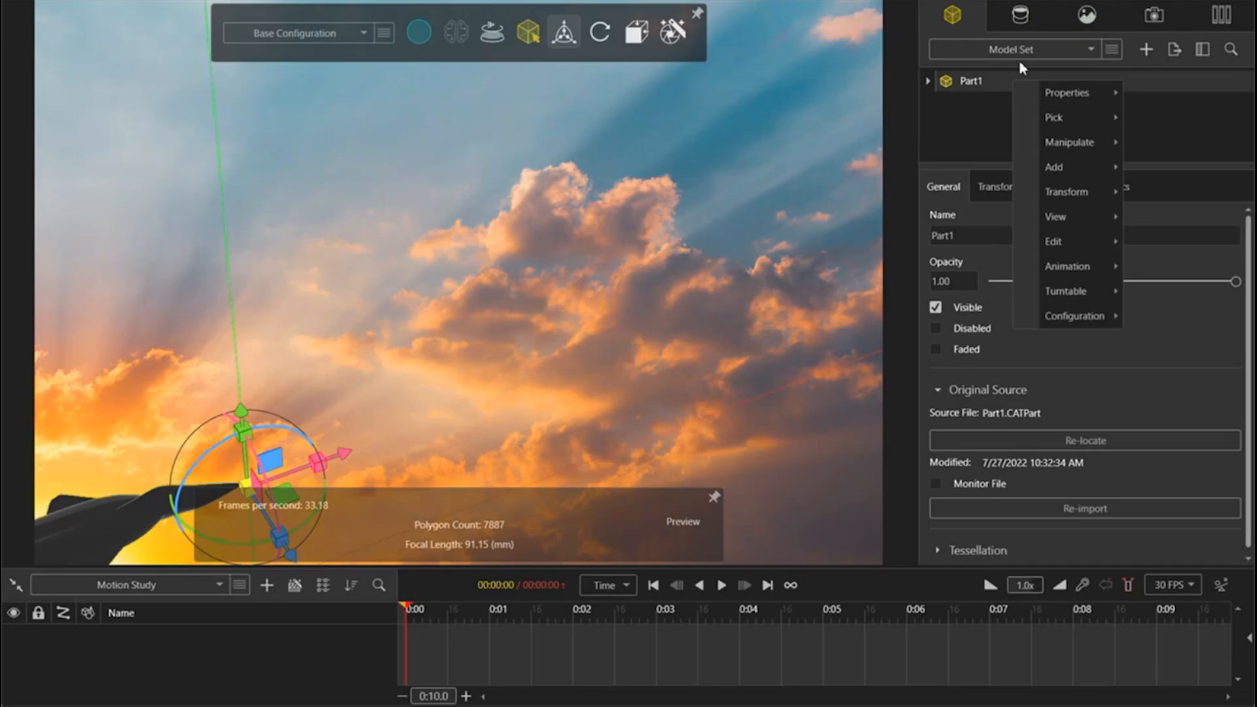
pyautogui.click(563, 36)
pyautogui.click(1055, 116)
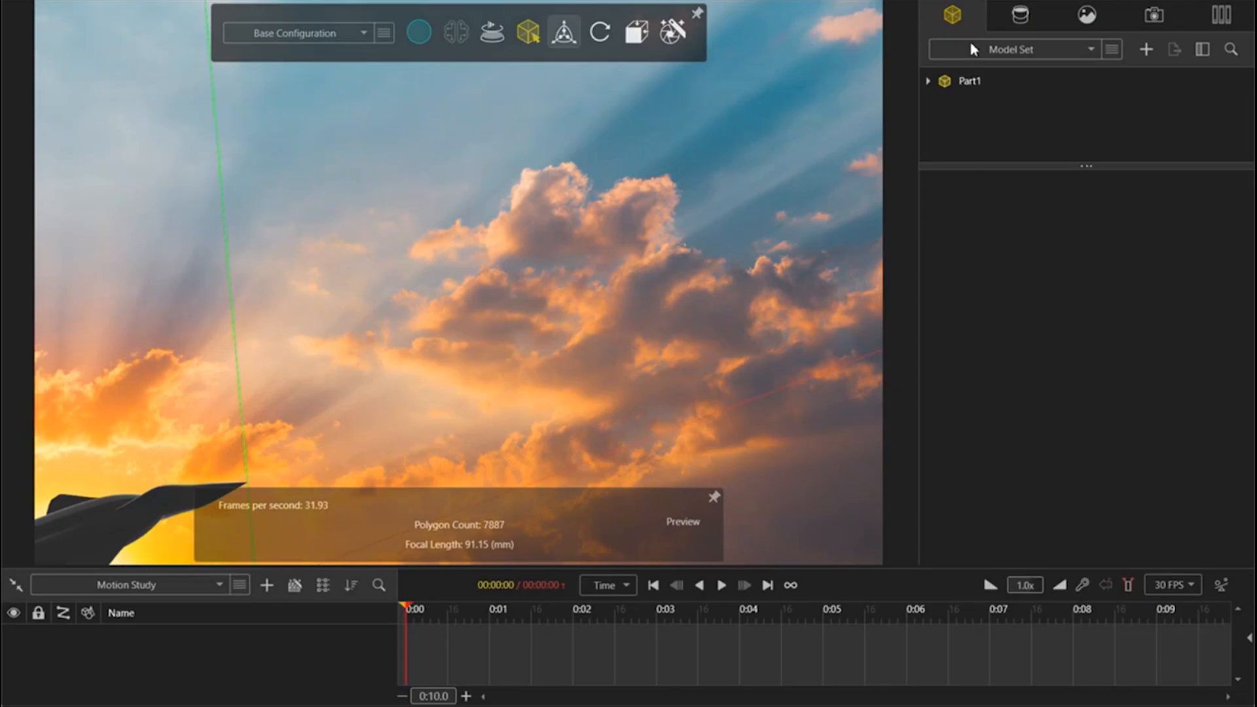
pyautogui.rightClick(982, 81)
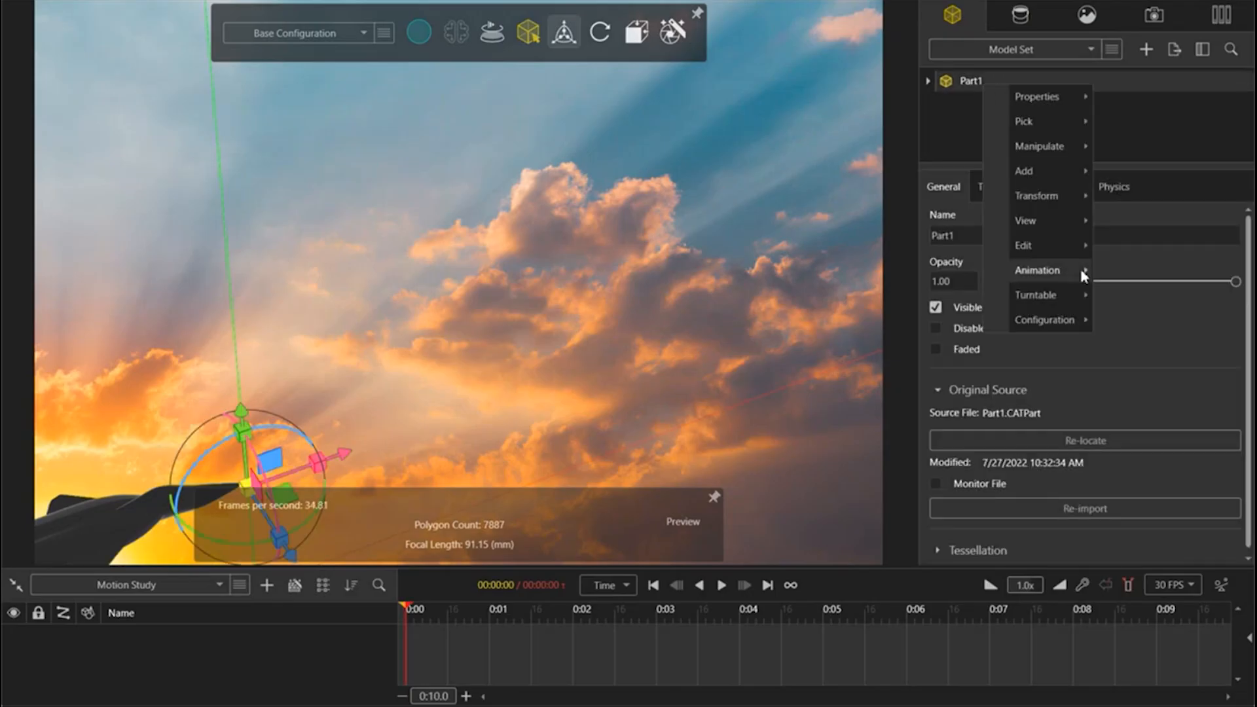
pyautogui.moveTo(1080, 270)
pyautogui.click(1163, 283)
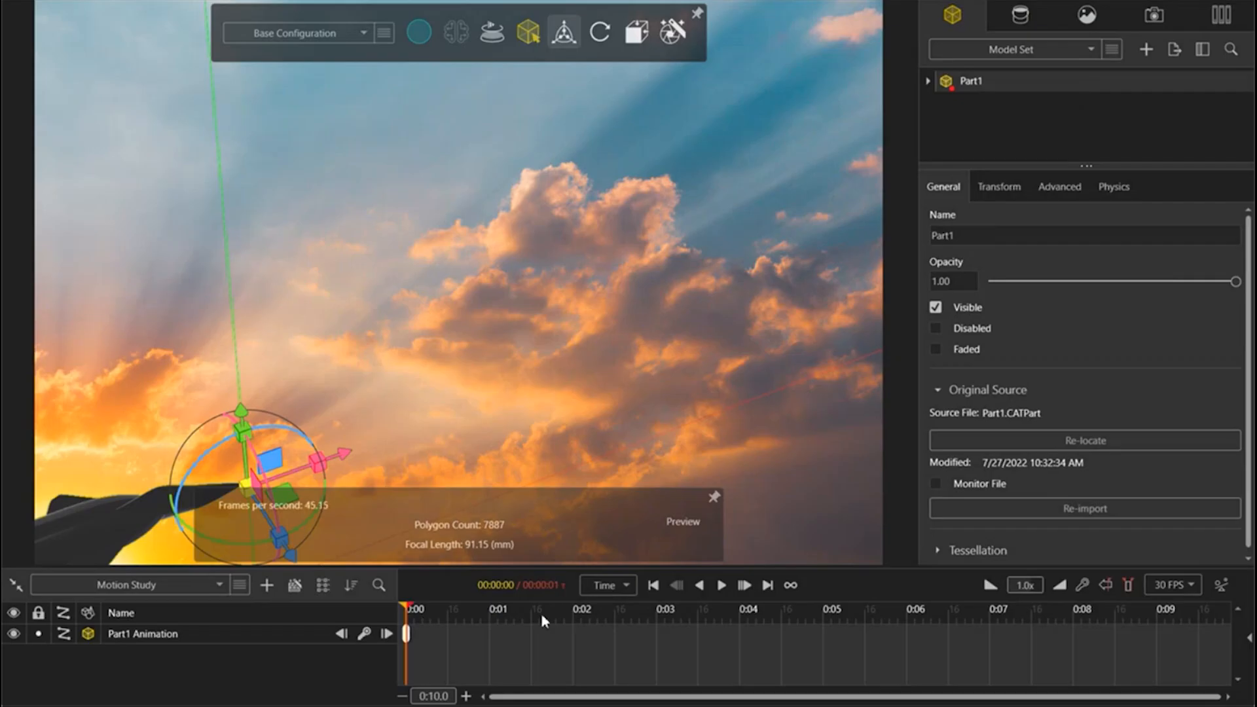
# Step: Extend the motion study's end time to 0:03 and hide the Part1 model's transform manipulator
pyautogui.moveTo(414, 611)
pyautogui.mouseDown()
pyautogui.moveTo(669, 609)
pyautogui.moveTo(658, 609)
pyautogui.mouseUp()
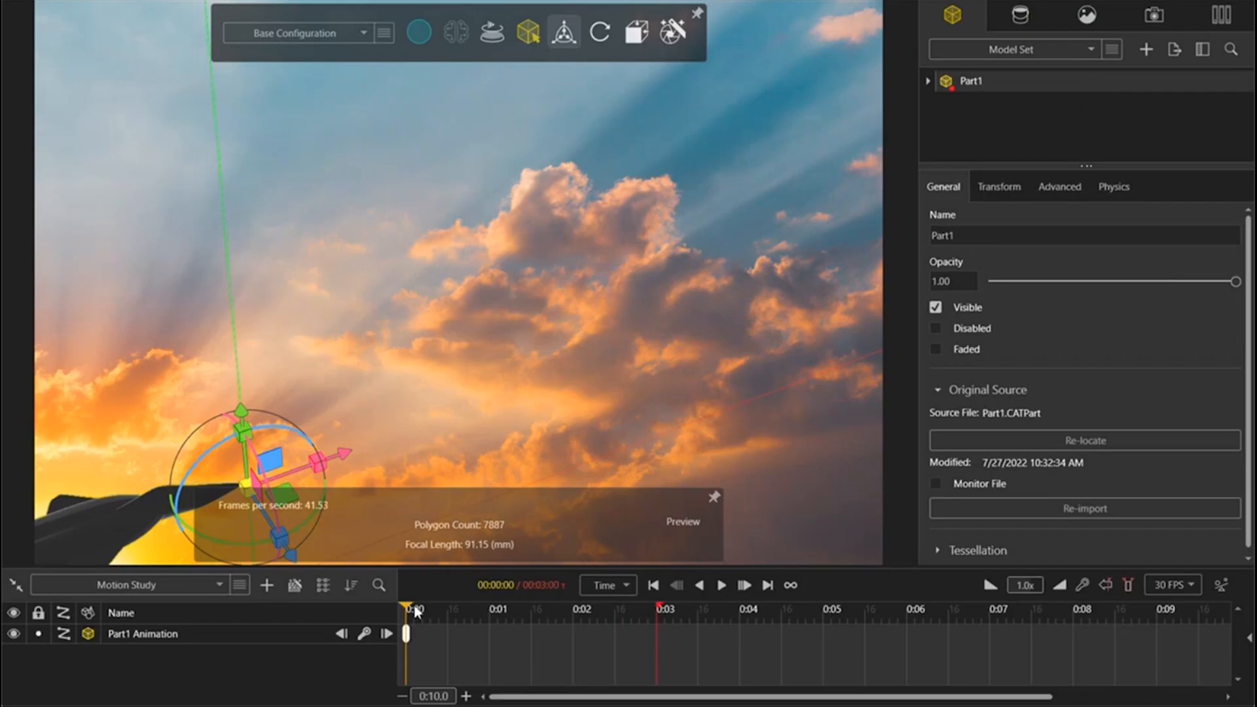
pyautogui.moveTo(567, 41)
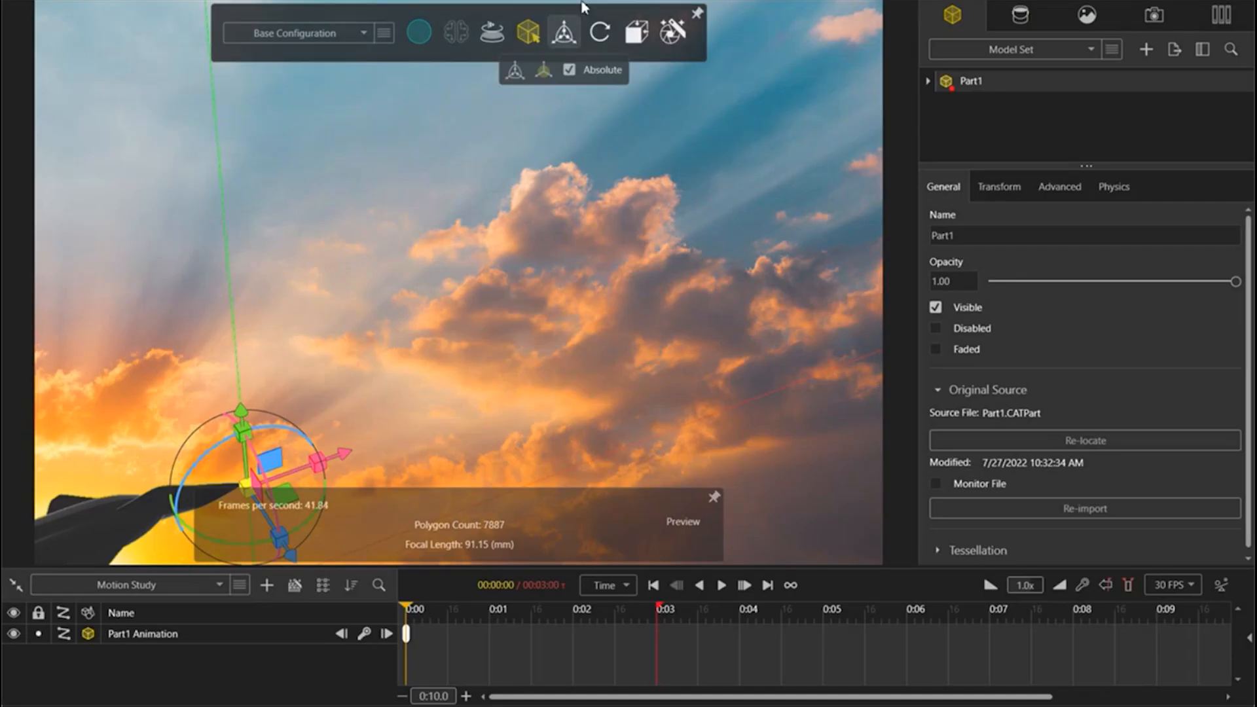
pyautogui.click(569, 38)
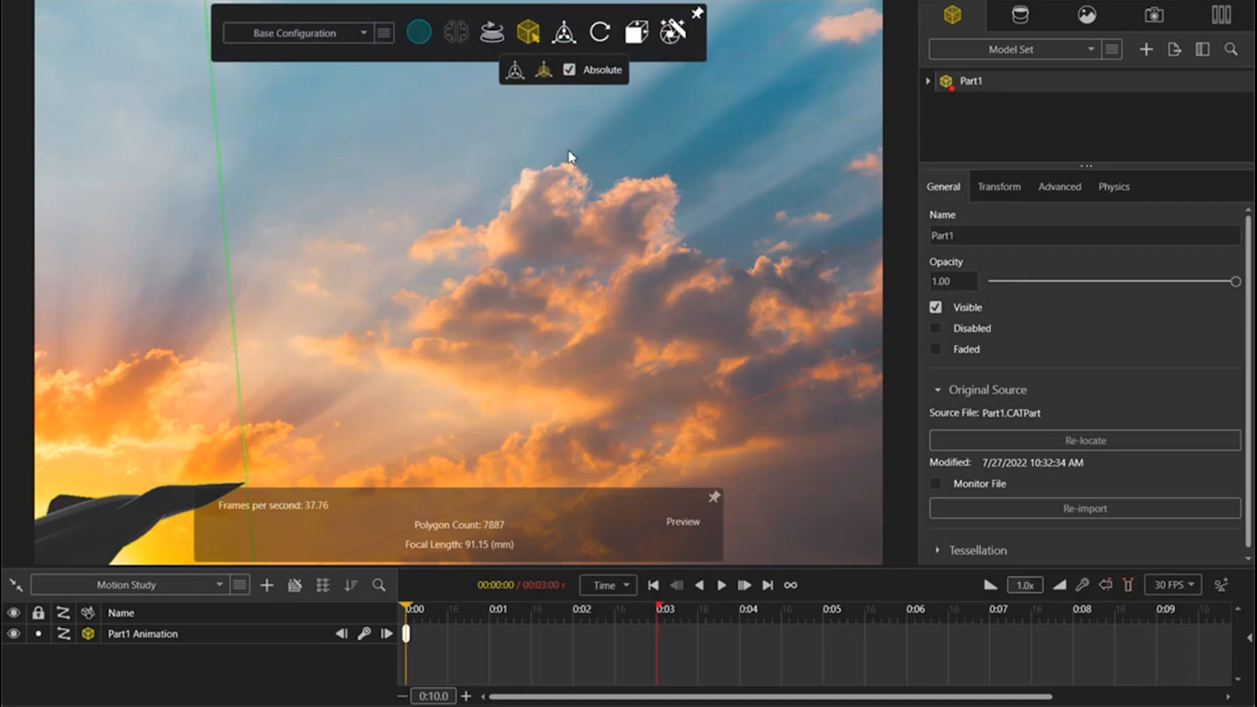
# Step: Try to animate Part1 by panning the jet to the backplate's upper-right corner at 0:03, keyframing it and playing the result
pyautogui.moveTo(407, 609); pyautogui.dragTo(656, 625)
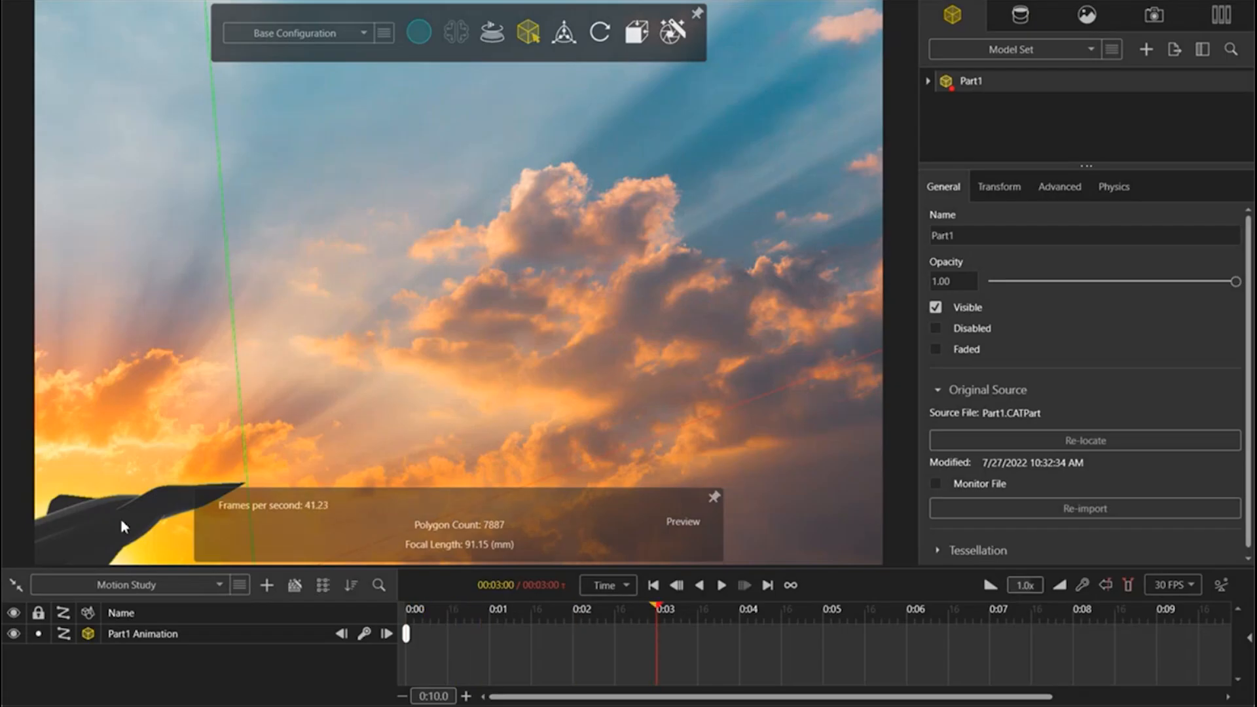
pyautogui.moveTo(127, 534); pyautogui.dragTo(851, 146)
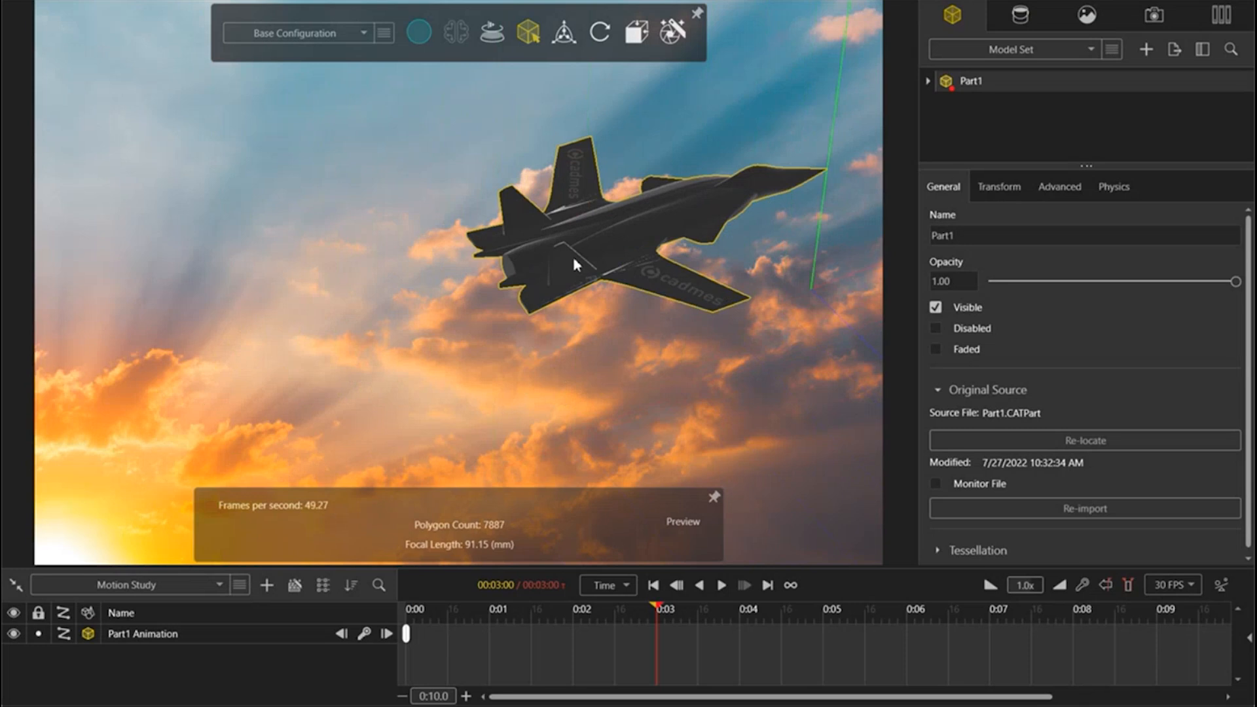
pyautogui.moveTo(574, 263); pyautogui.dragTo(830, 123)
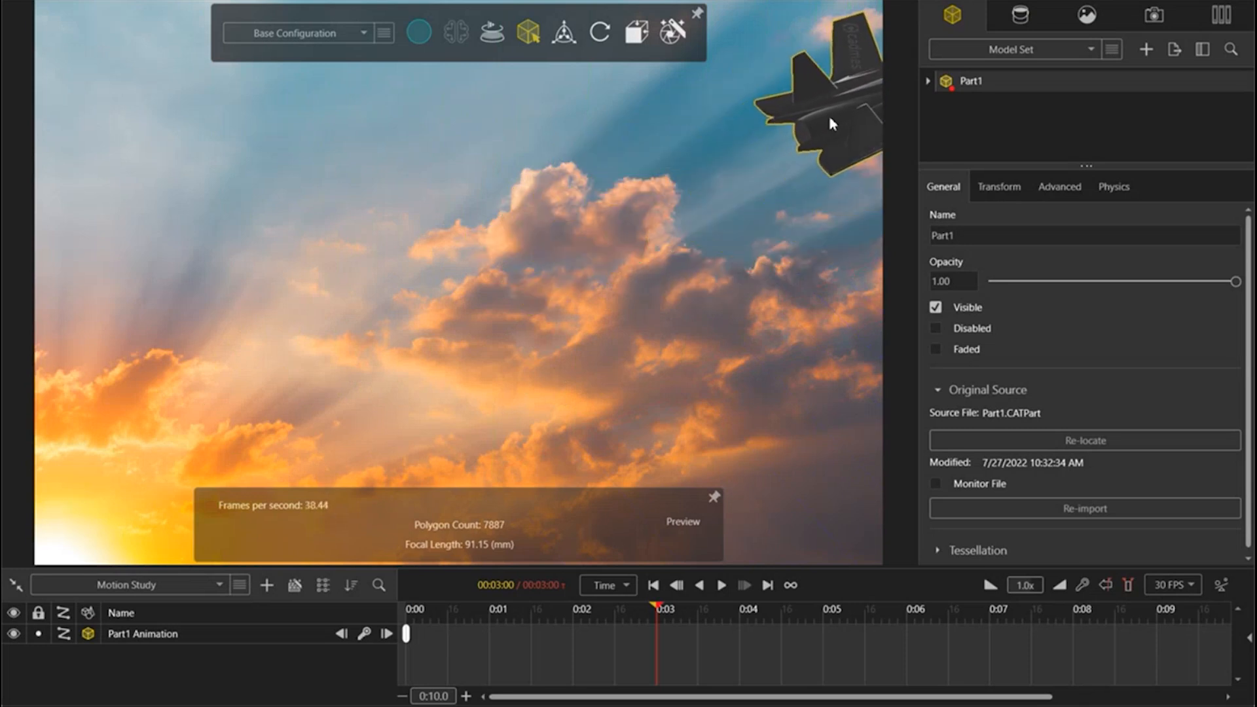
pyautogui.click(369, 636)
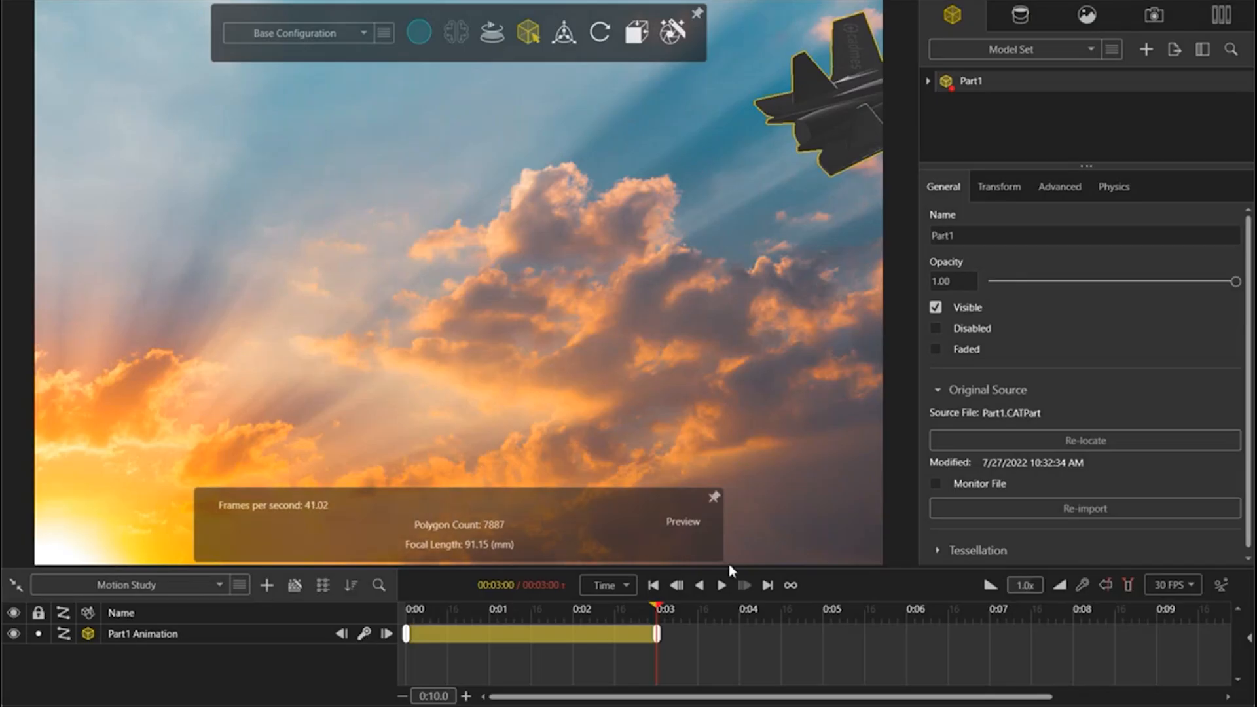
pyautogui.click(721, 584)
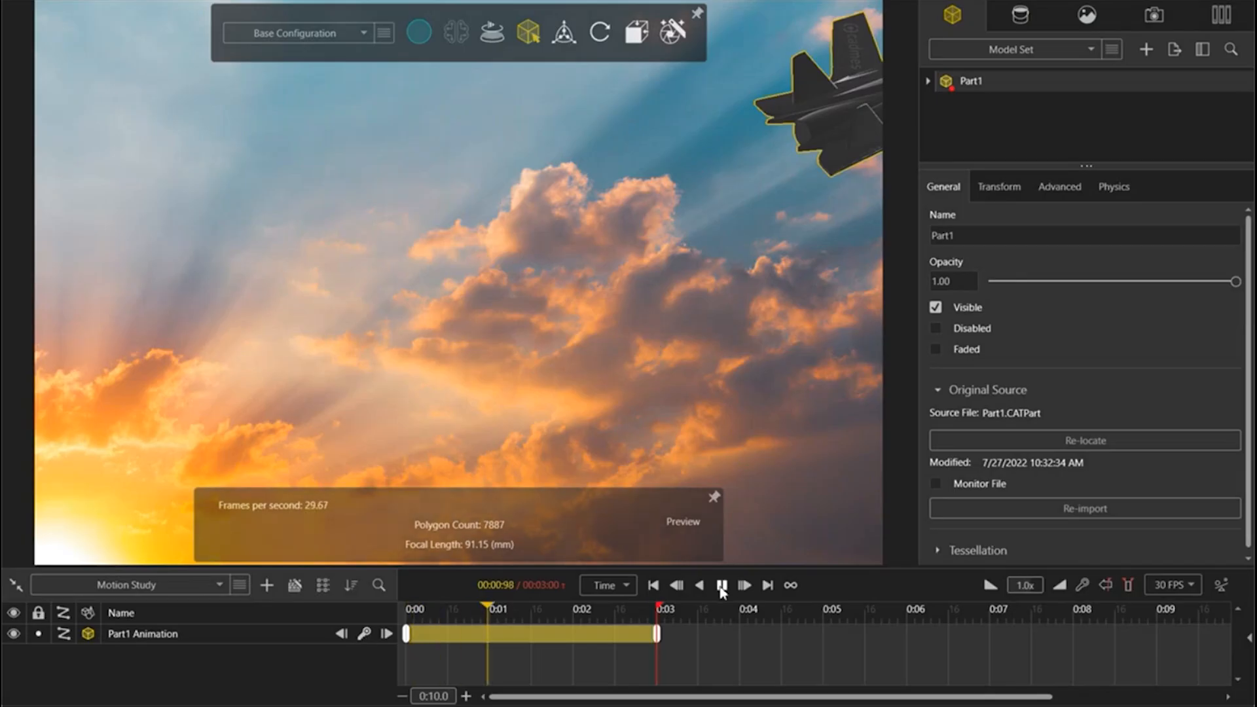
# Step: Delete the Part1 animation and pan the view so only the jet's nose enters the backplate's lower-left corner
pyautogui.rightClick(261, 635)
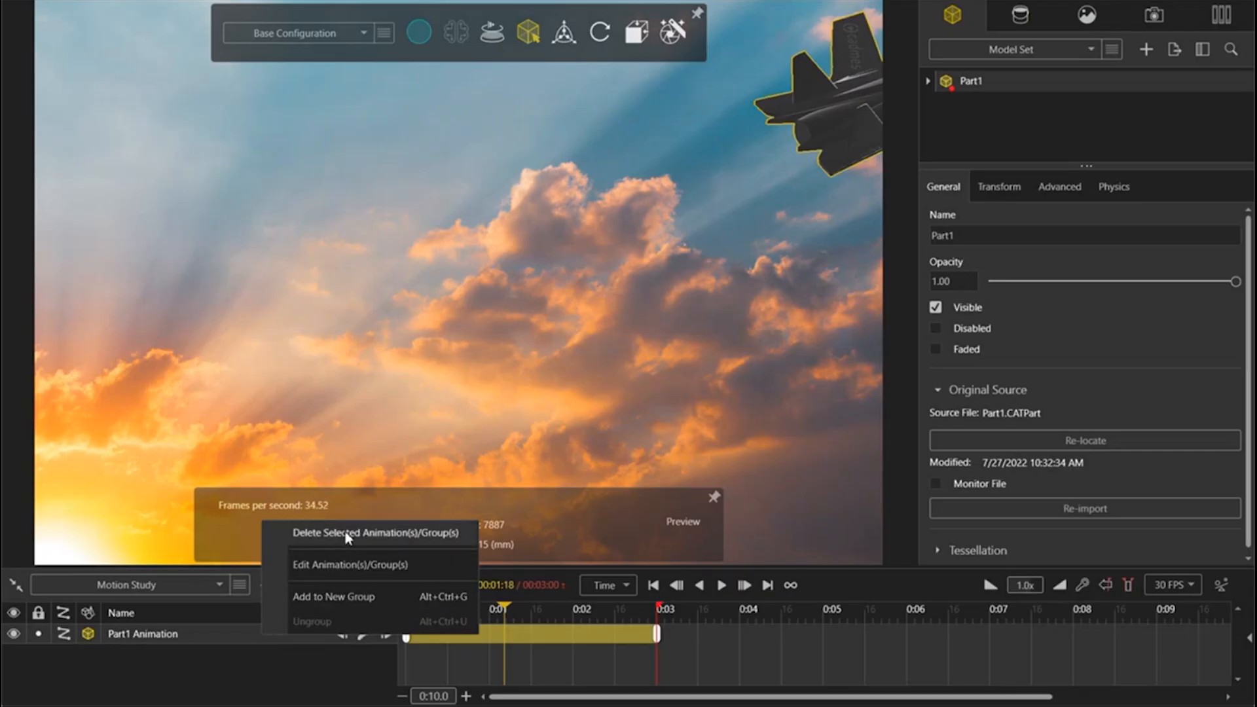
pyautogui.click(314, 532)
pyautogui.keyDown('ctrl'); pyautogui.moveTo(851, 114); pyautogui.dragTo(33, 533, button='middle'); pyautogui.keyUp('ctrl')
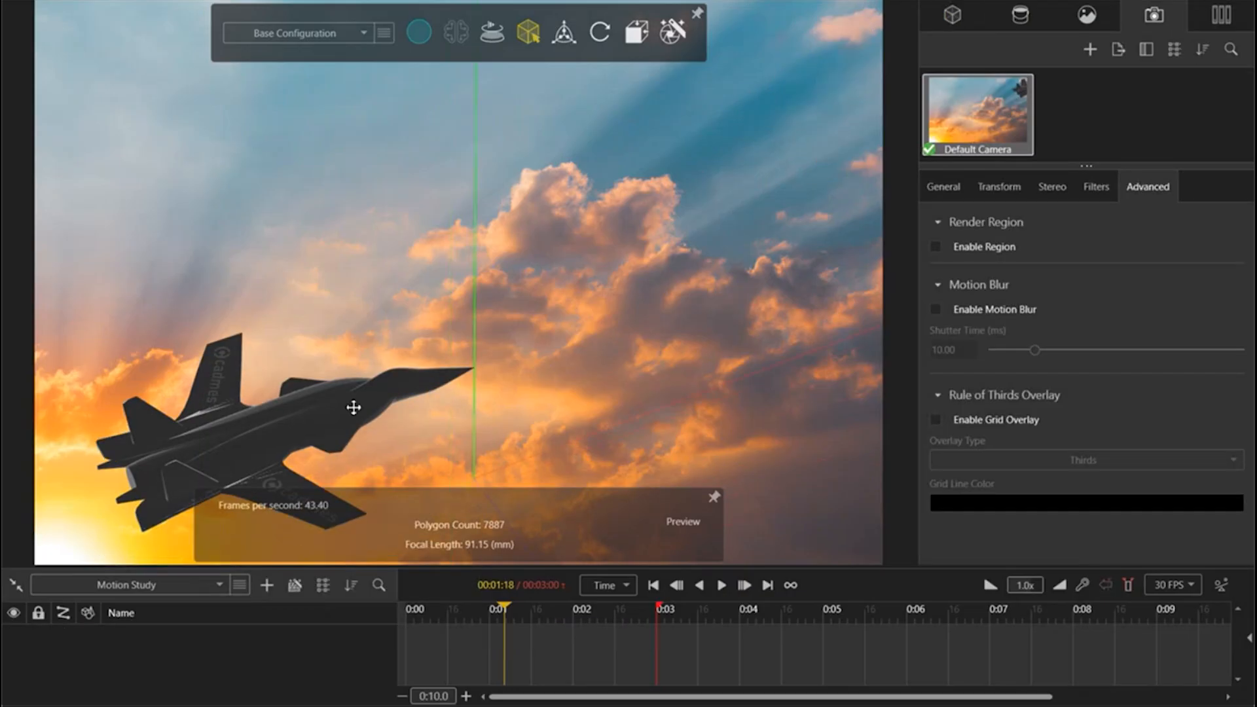
pyautogui.moveTo(353, 407); pyautogui.dragTo(81, 543, button='middle')
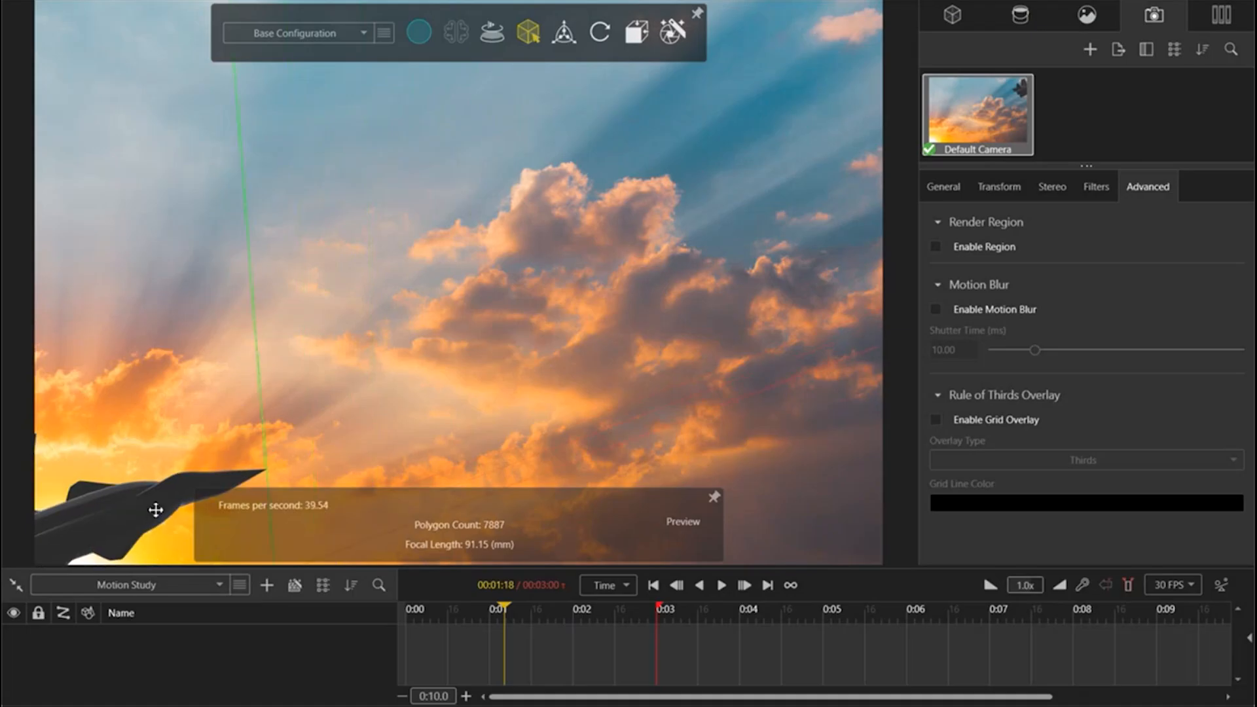
pyautogui.moveTo(155, 509); pyautogui.dragTo(96, 538, button='middle')
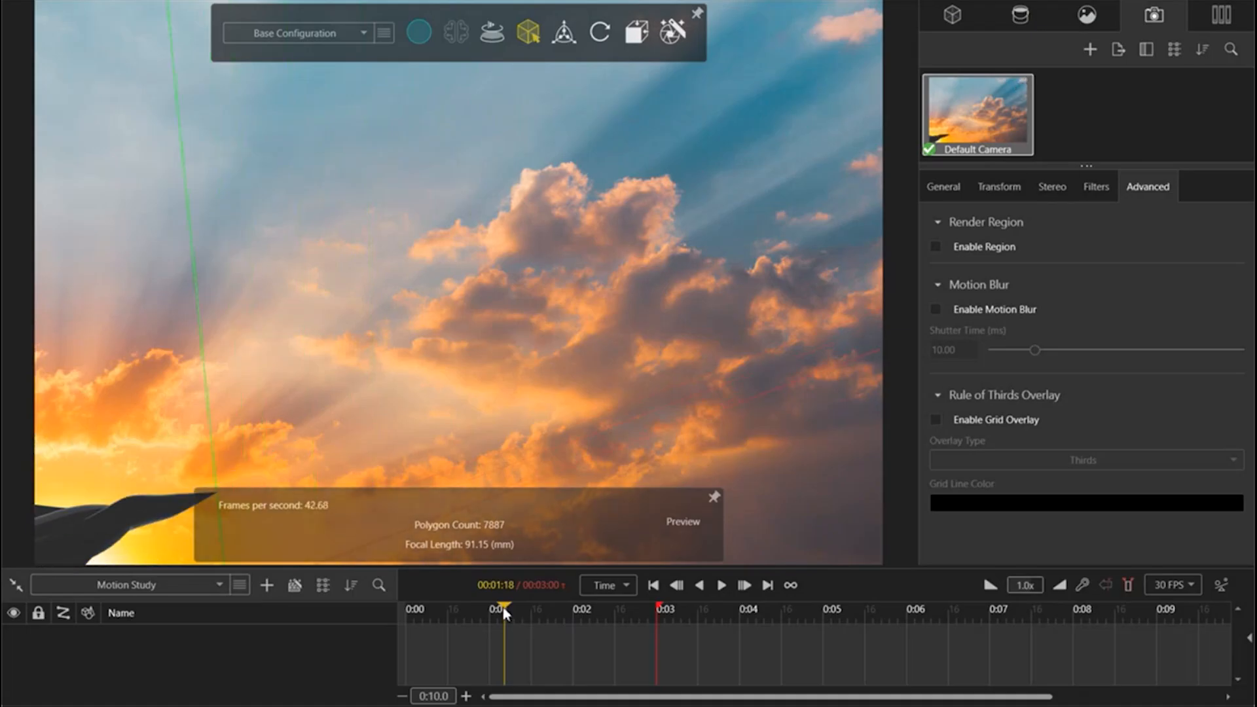
# Step: Add an animation keyframe for the Default Camera at 0:00
pyautogui.moveTo(503, 613); pyautogui.dragTo(335, 623)
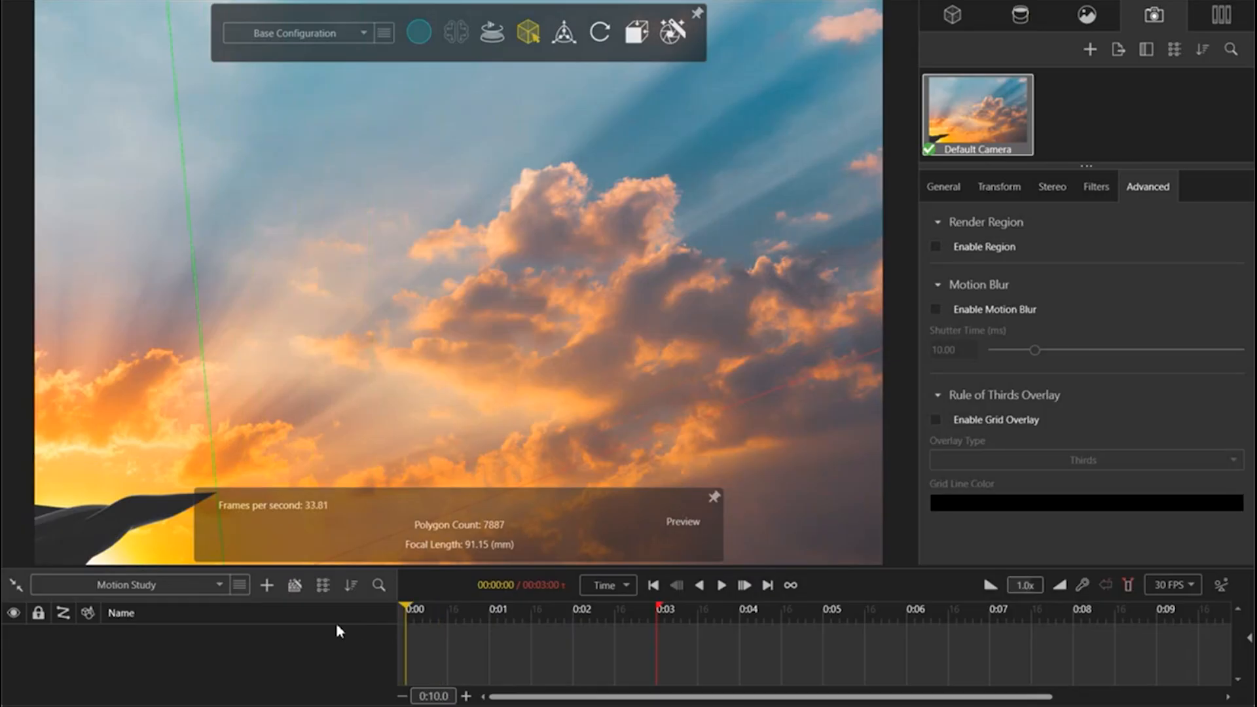
pyautogui.rightClick(1007, 125)
pyautogui.click(1123, 390)
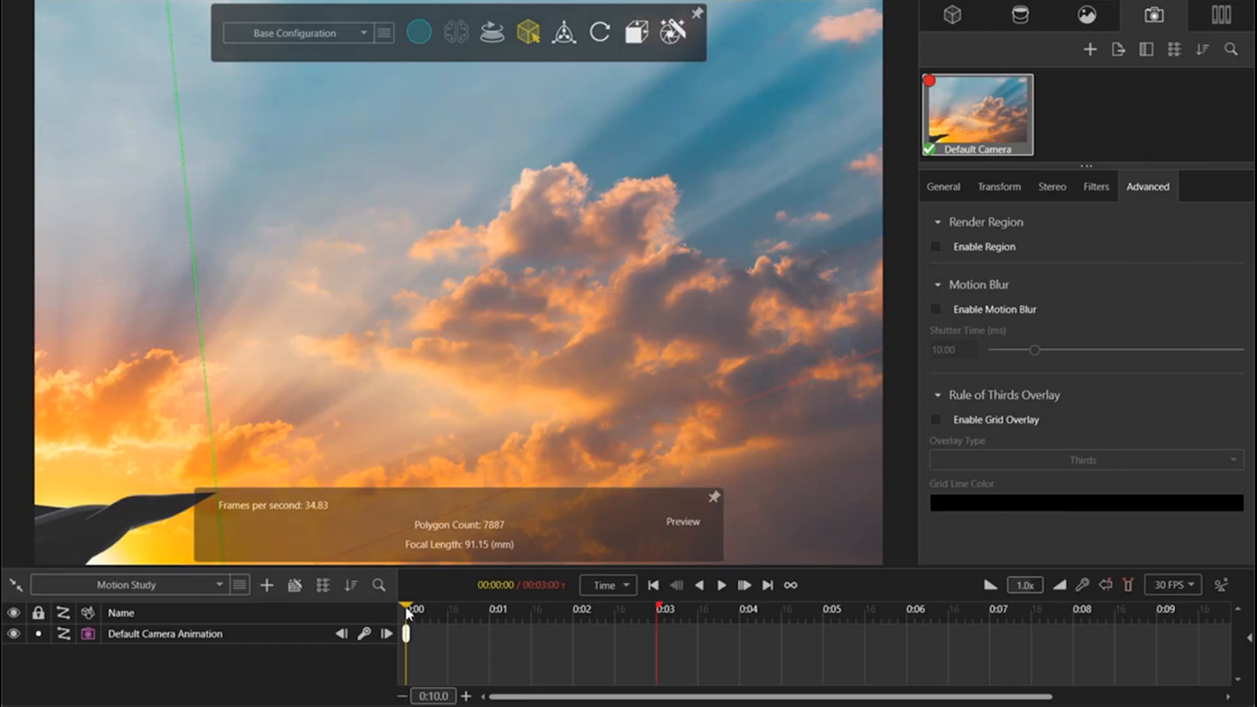
# Step: Frame the jet in the backplate's upper-right corner at 0:03, add a Default Camera keyframe and play the animation
pyautogui.moveTo(406, 612); pyautogui.dragTo(657, 601)
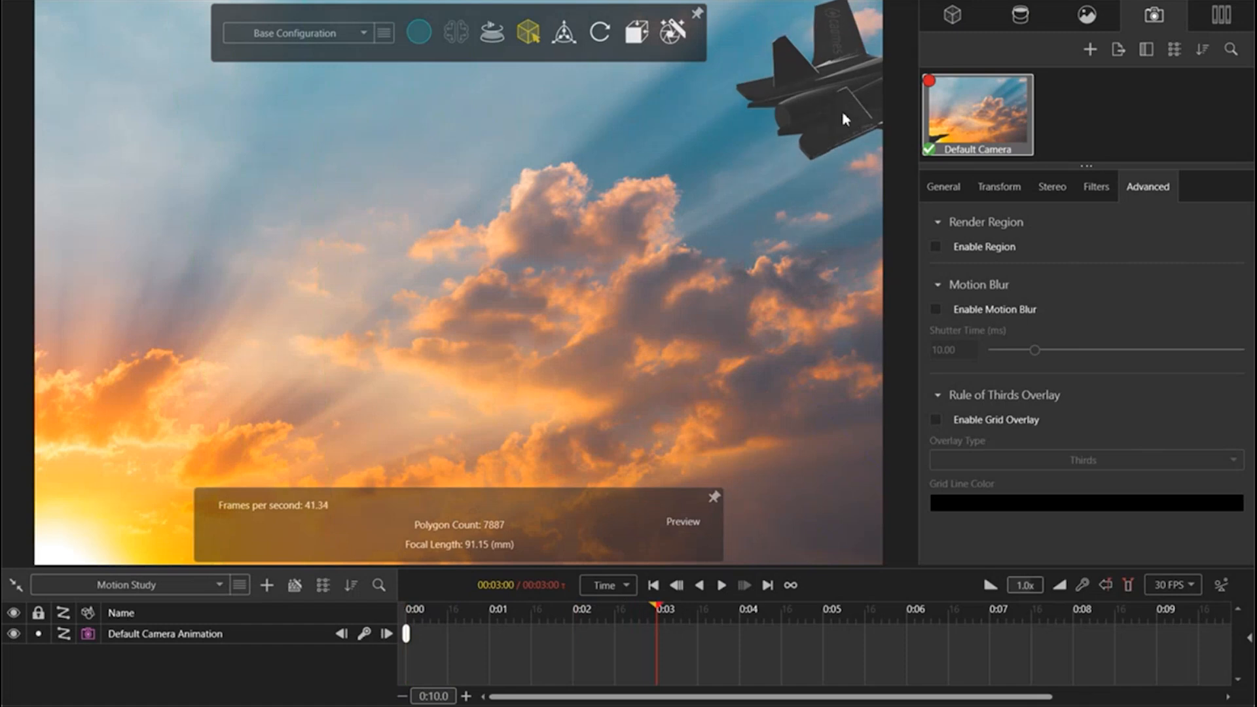
pyautogui.click(369, 634)
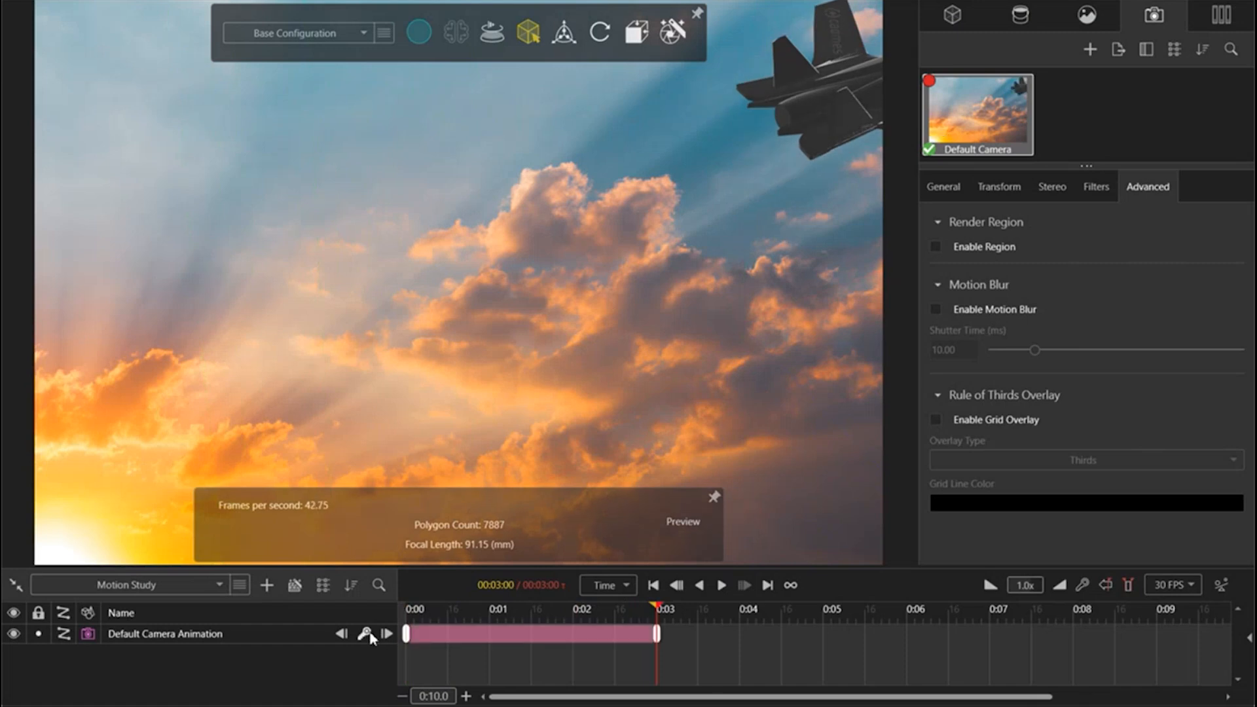
pyautogui.click(723, 586)
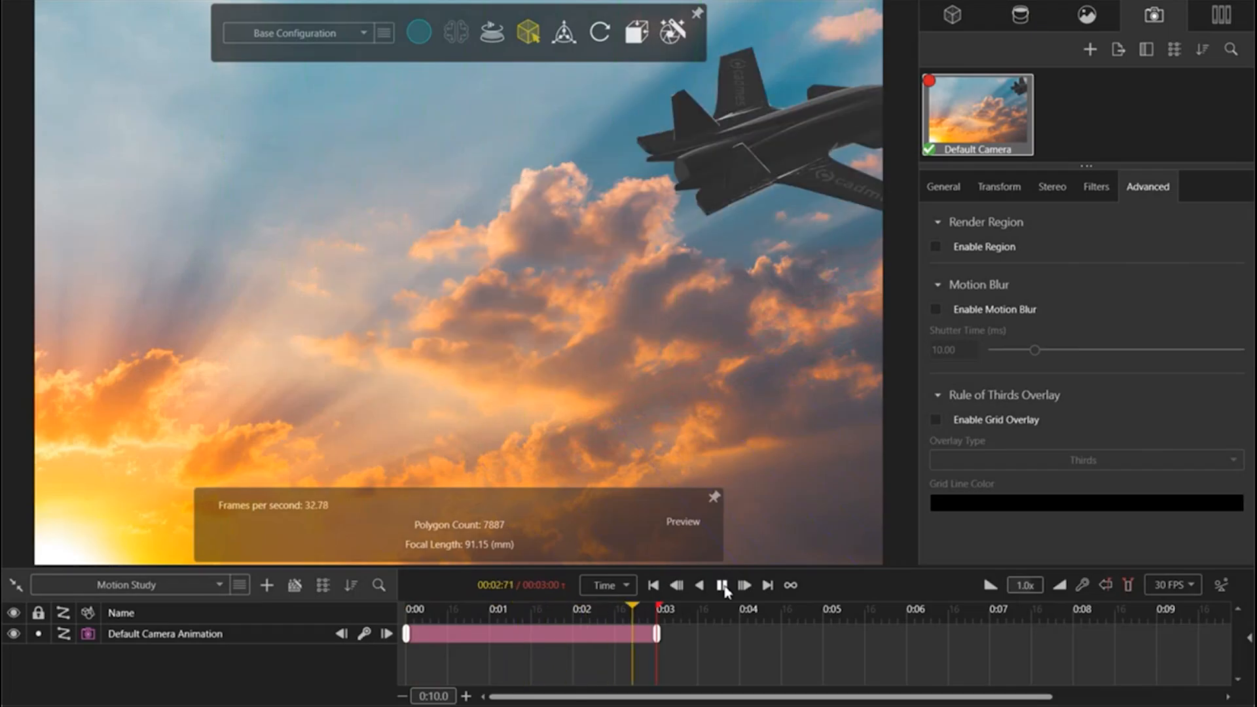
pyautogui.click(722, 585)
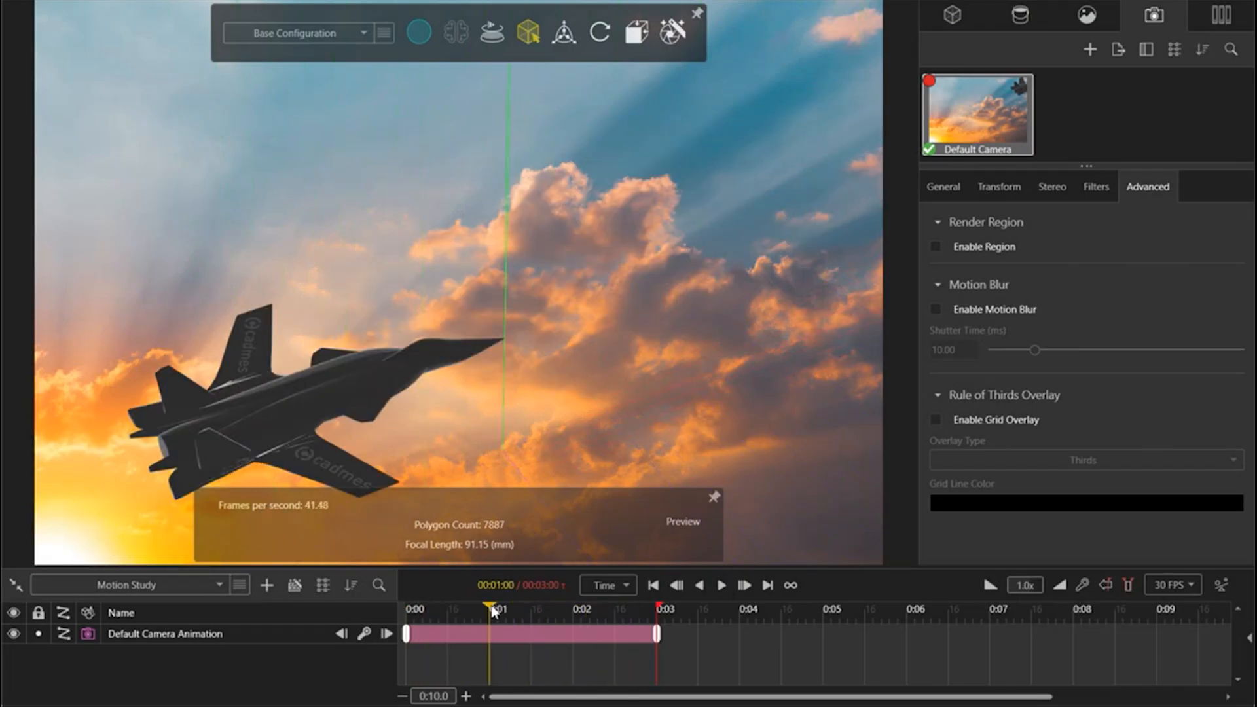
# Step: Return the timeline to 0:00 and duplicate the Part1 jet model
pyautogui.moveTo(492, 612); pyautogui.dragTo(397, 611)
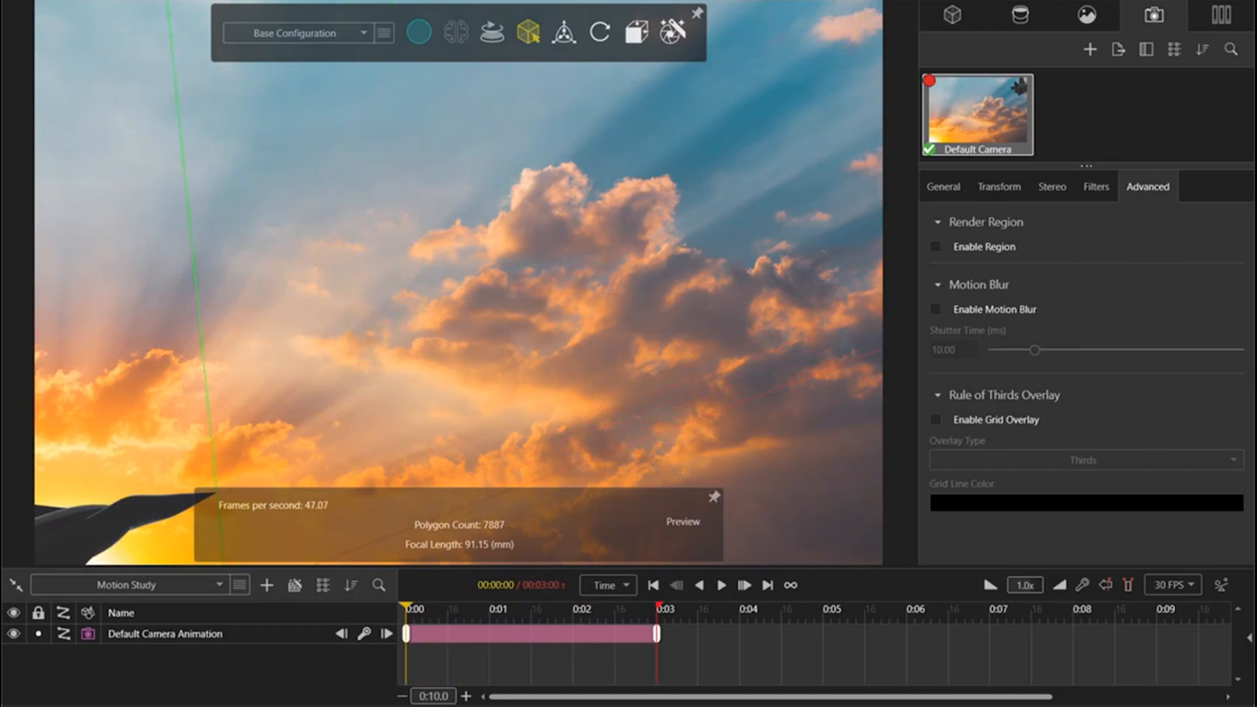
pyautogui.click(952, 14)
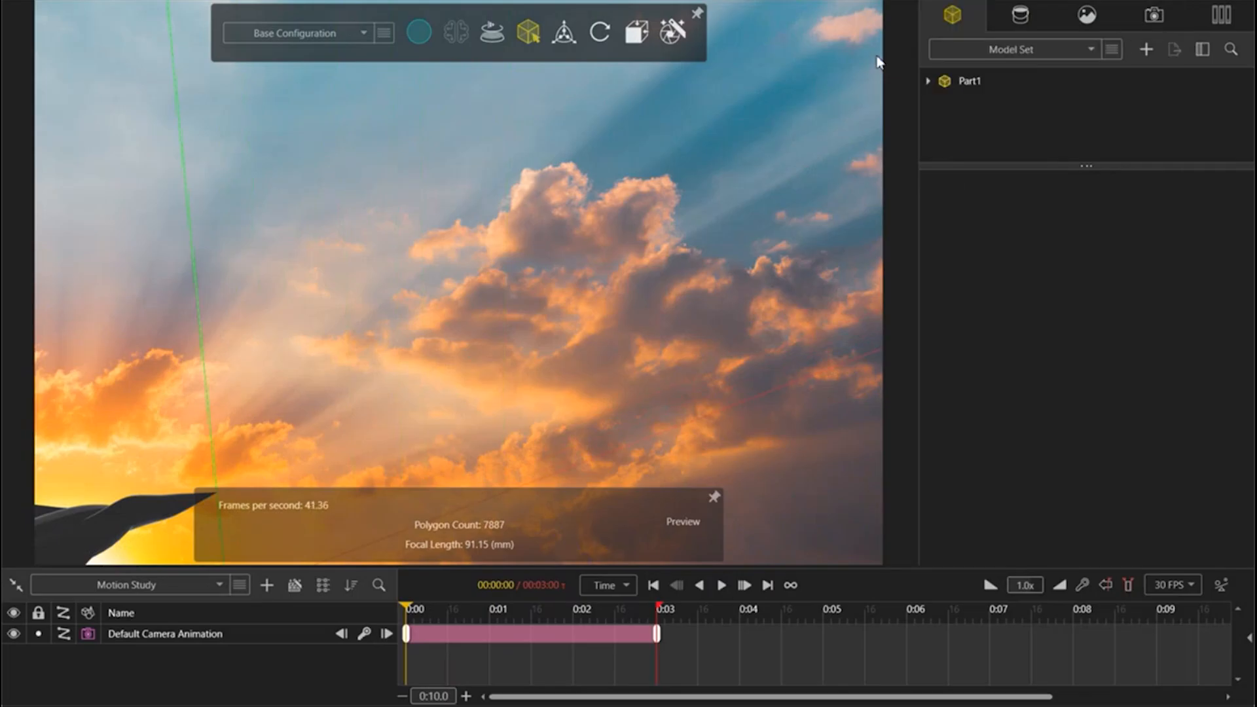
pyautogui.rightClick(981, 79)
pyautogui.click(965, 114)
pyautogui.click(966, 83)
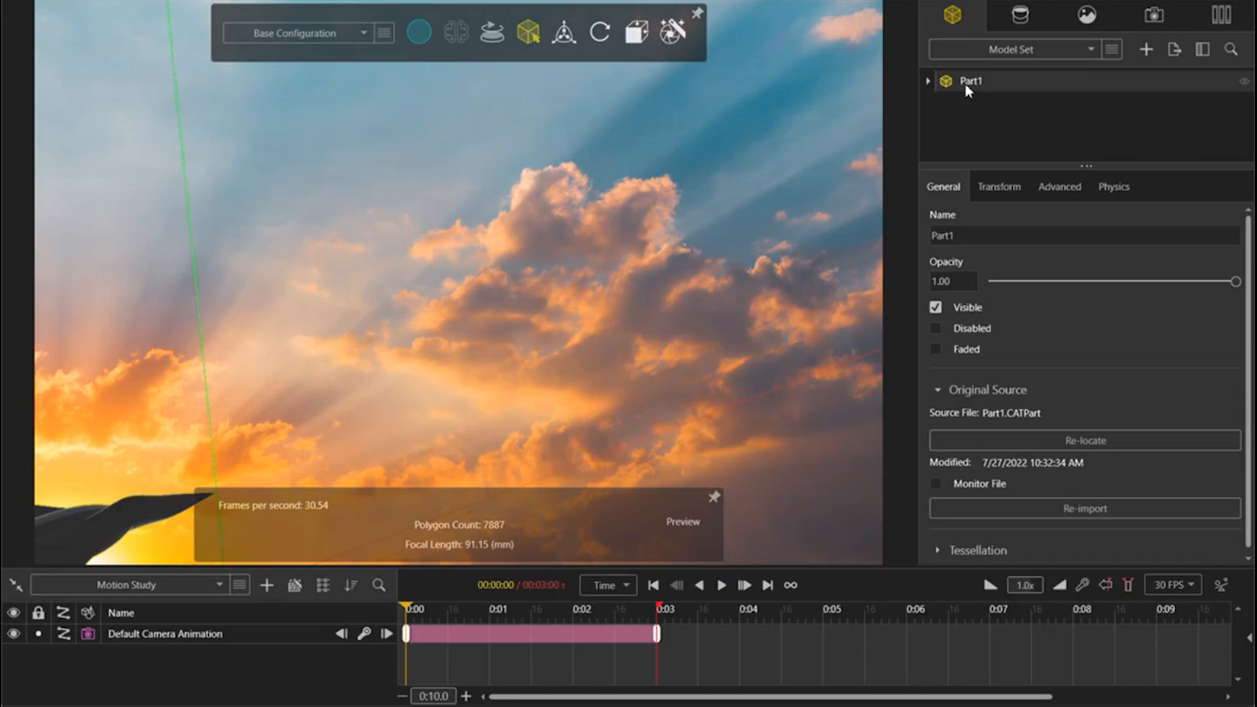
pyautogui.hotkey('ctrl', 'd')
# Step: Show the duplicate jet's transform manipulator, move the jet toward the backplate's middle and rotate it to point down to the right
pyautogui.click(558, 33)
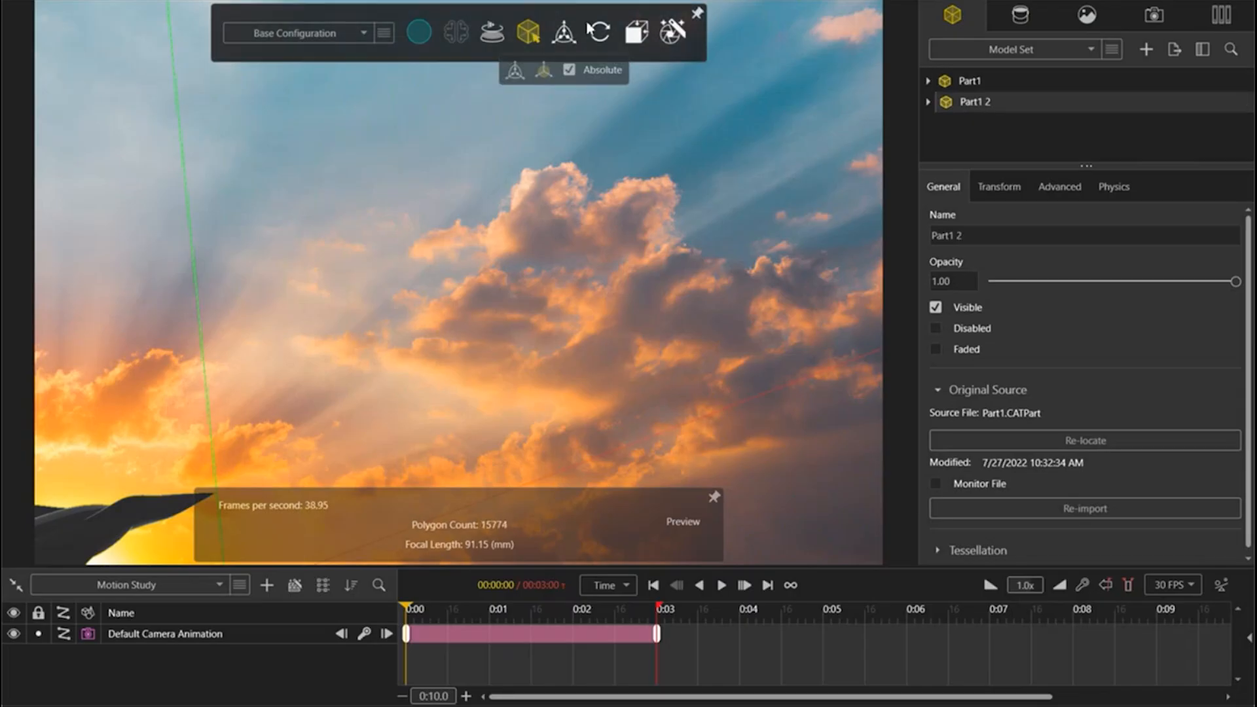
pyautogui.click(517, 73)
pyautogui.moveTo(303, 465); pyautogui.dragTo(603, 326)
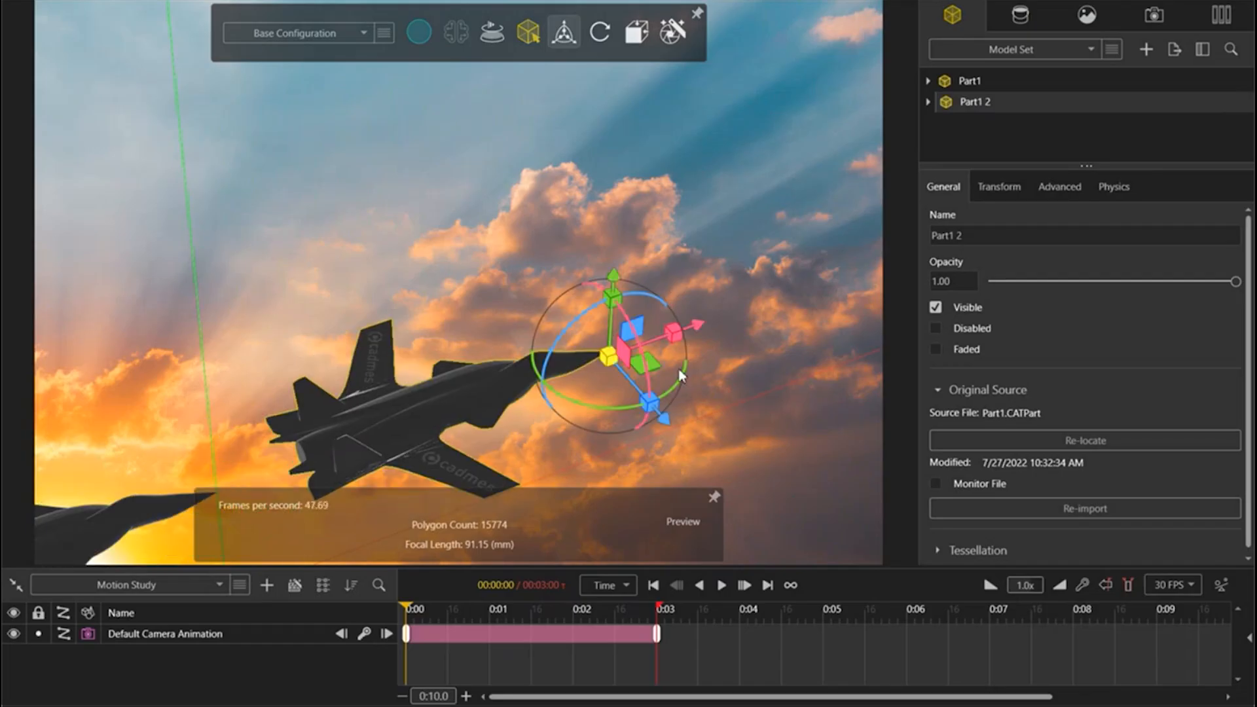
pyautogui.moveTo(678, 373); pyautogui.dragTo(510, 445)
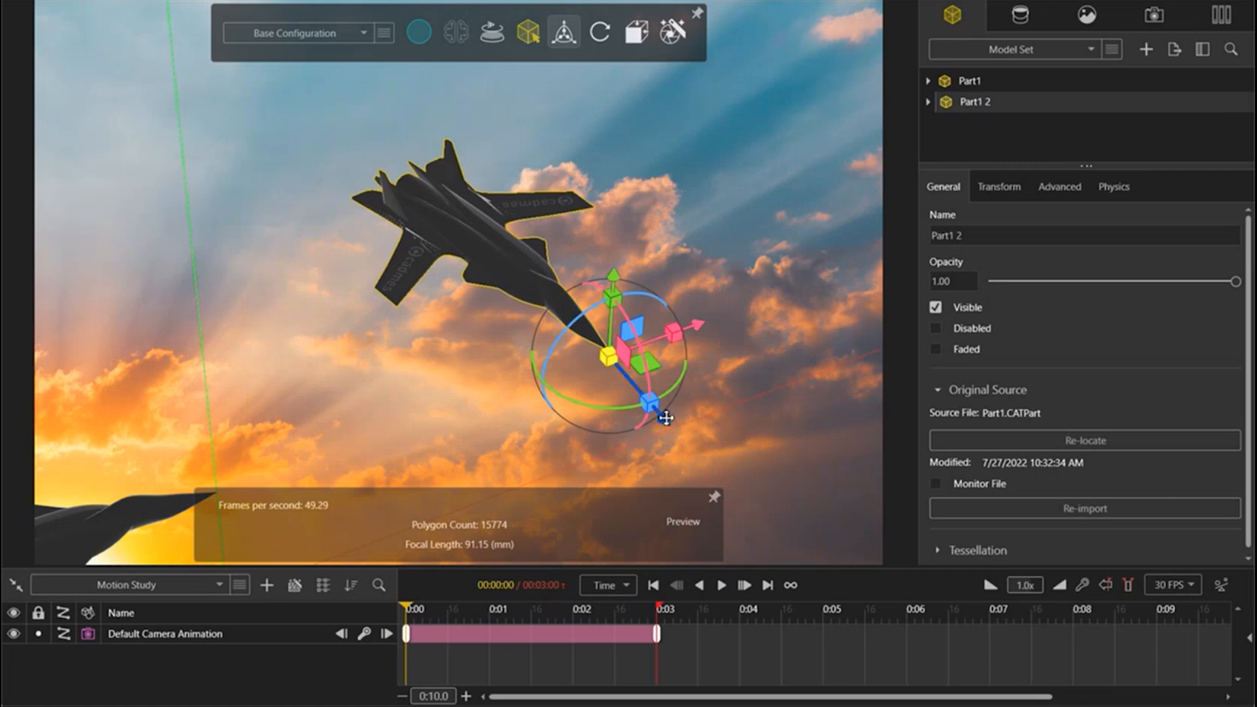
# Step: Move the duplicate jet along its manipulator axes so it enters from the backplate's upper-left corner
pyautogui.moveTo(666, 417); pyautogui.dragTo(393, 262)
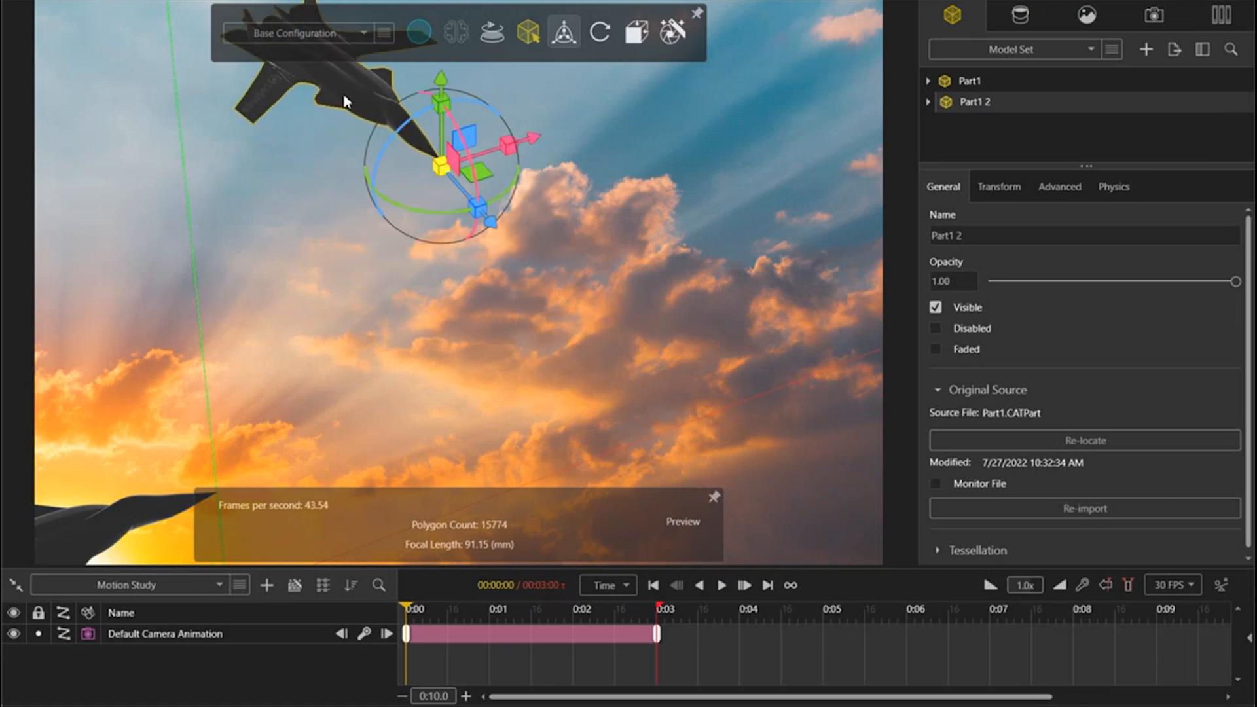
pyautogui.moveTo(345, 97); pyautogui.dragTo(341, 95, button='middle')
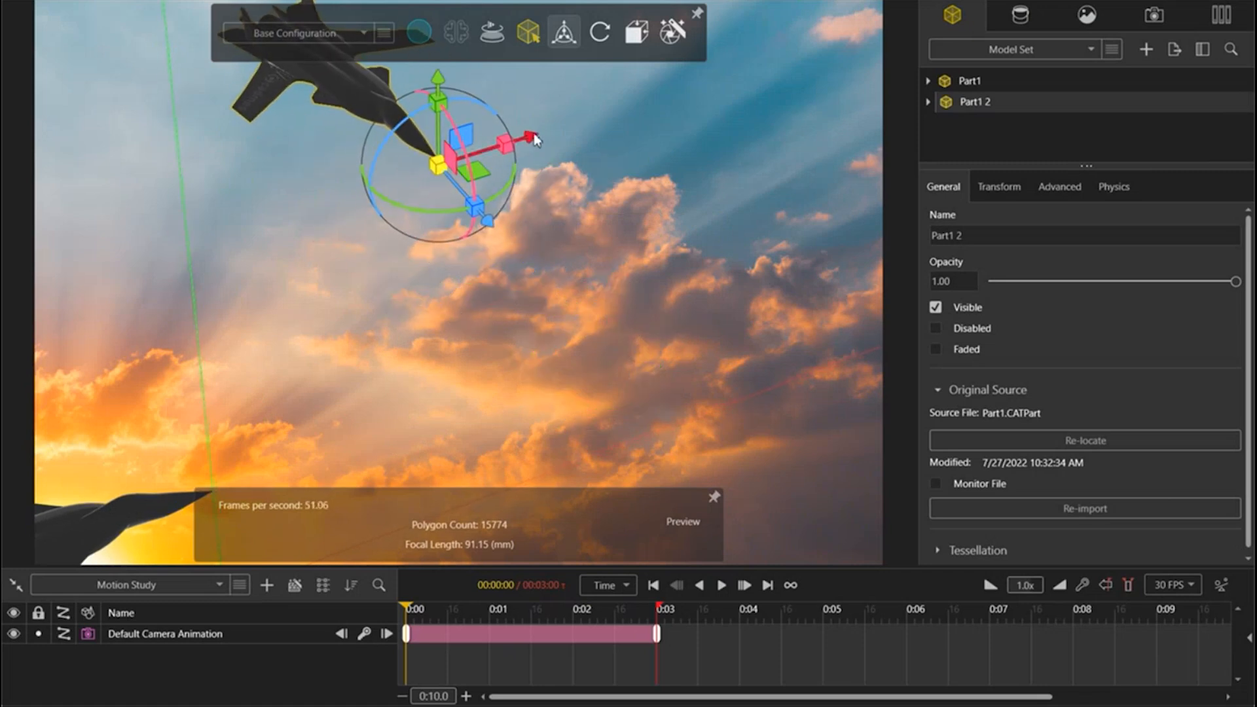
pyautogui.moveTo(536, 139); pyautogui.dragTo(429, 168)
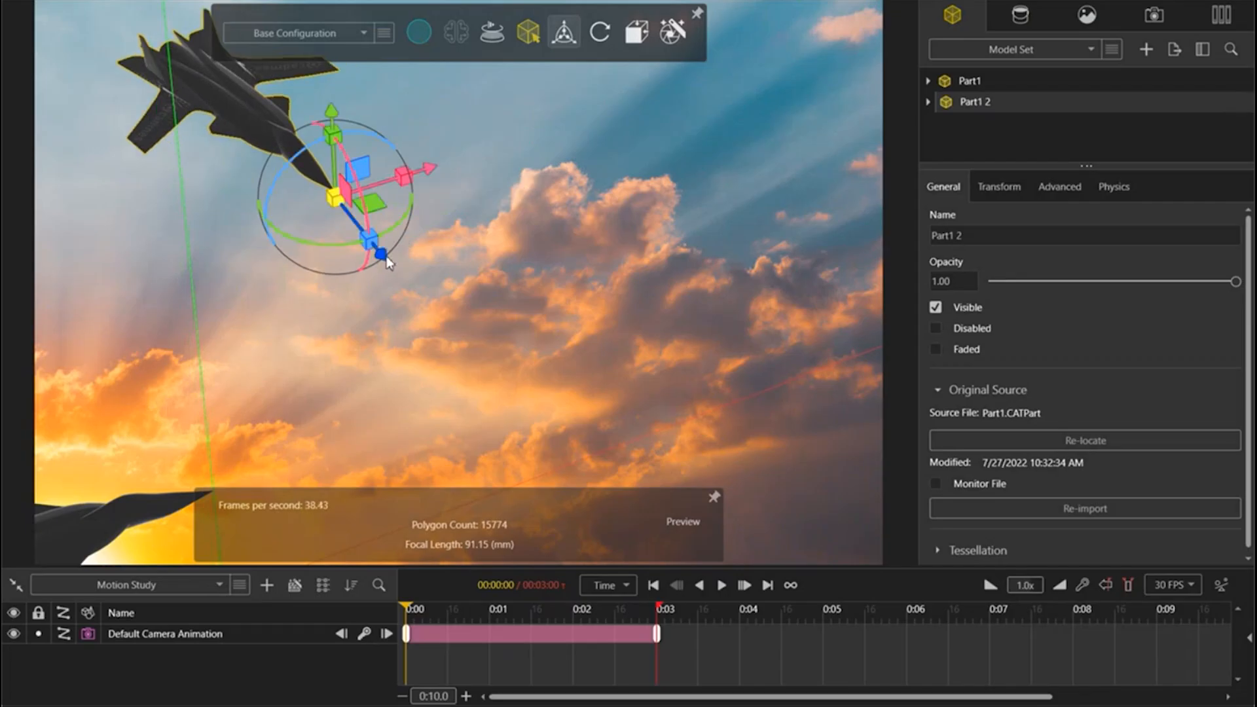
pyautogui.moveTo(387, 256); pyautogui.dragTo(324, 210)
# Step: Add an animation keyframe for the Part1 2 jet at 0:00
pyautogui.click(999, 144)
pyautogui.click(985, 102)
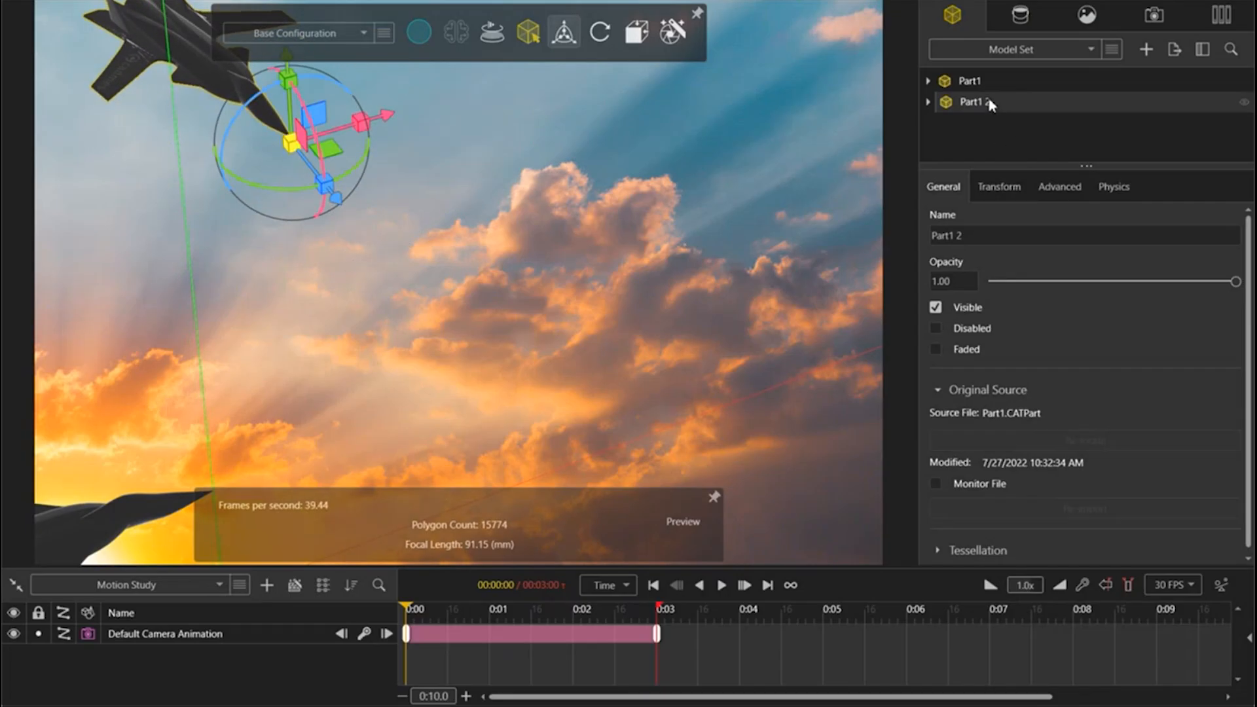
pyautogui.rightClick(987, 103)
pyautogui.moveTo(1064, 282)
pyautogui.click(1147, 287)
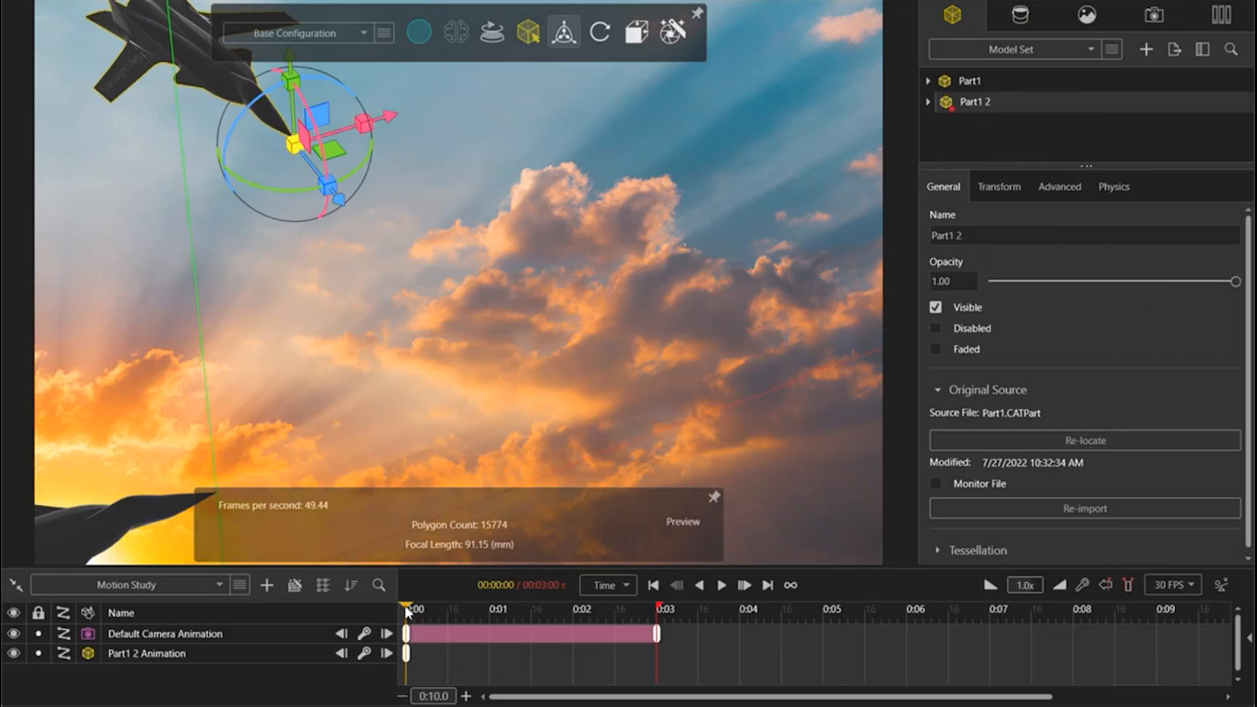
pyautogui.moveTo(406, 612)
pyautogui.mouseDown()
pyautogui.moveTo(561, 606)
pyautogui.moveTo(407, 614)
pyautogui.mouseUp()
# Step: Delete the Default Camera animation from the motion study
pyautogui.click(271, 631)
pyautogui.rightClick(218, 633)
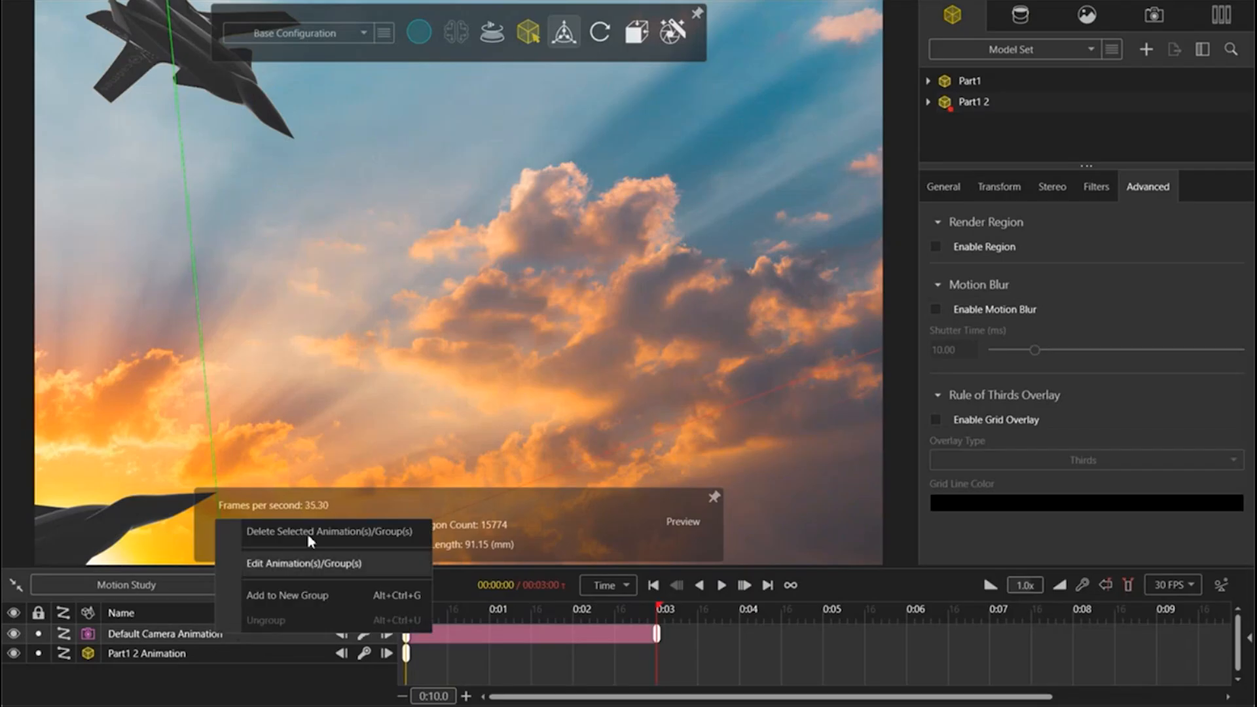
pyautogui.click(310, 534)
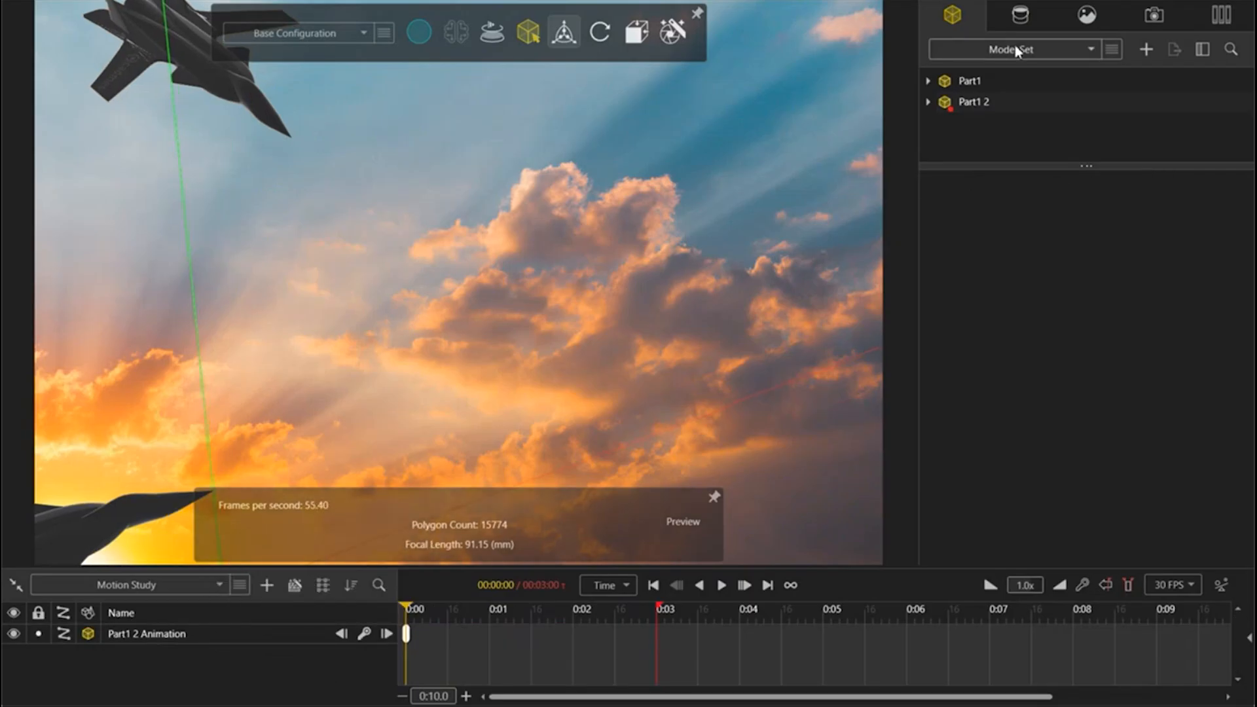
# Step: Select the original Part1 jet and add an animation keyframe for it at 0:00
pyautogui.click(1004, 82)
pyautogui.rightClick(1005, 80)
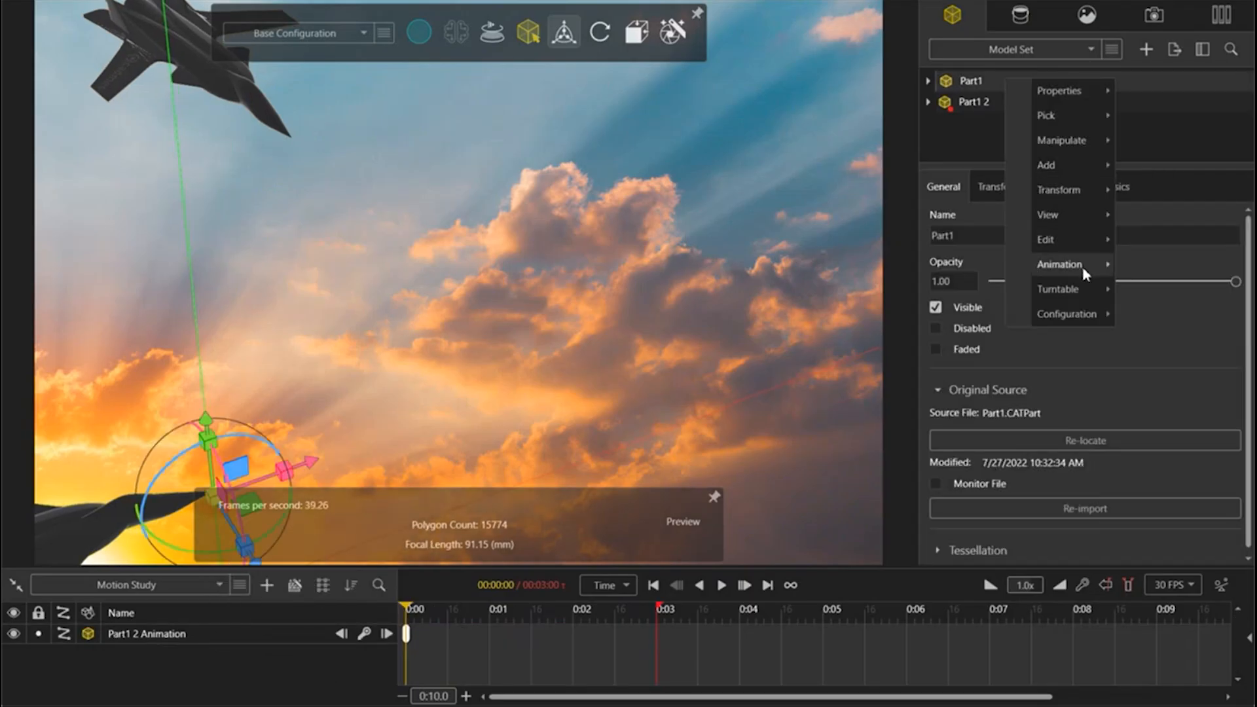
pyautogui.moveTo(1082, 265)
pyautogui.click(917, 269)
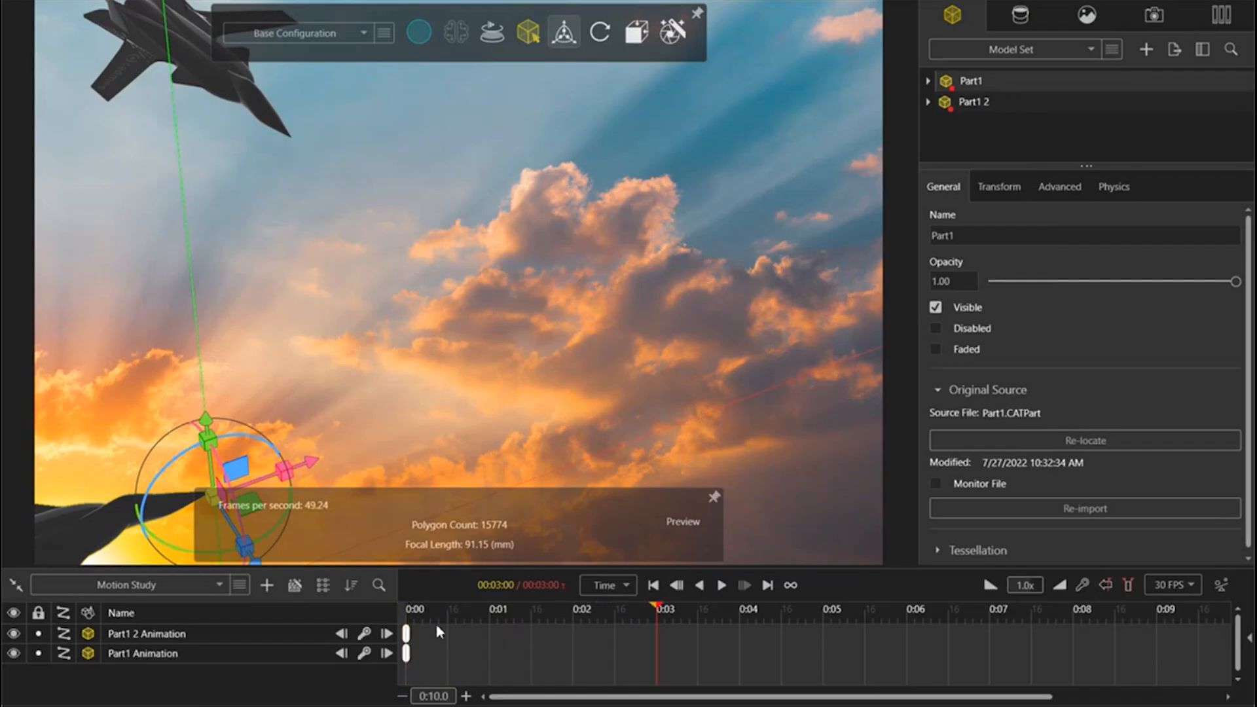
# Step: At 0:03, move the Part1 jet across the sky to the backplate's right edge and add its keyframe
pyautogui.moveTo(964, 85)
pyautogui.moveTo(317, 469); pyautogui.dragTo(1121, 249)
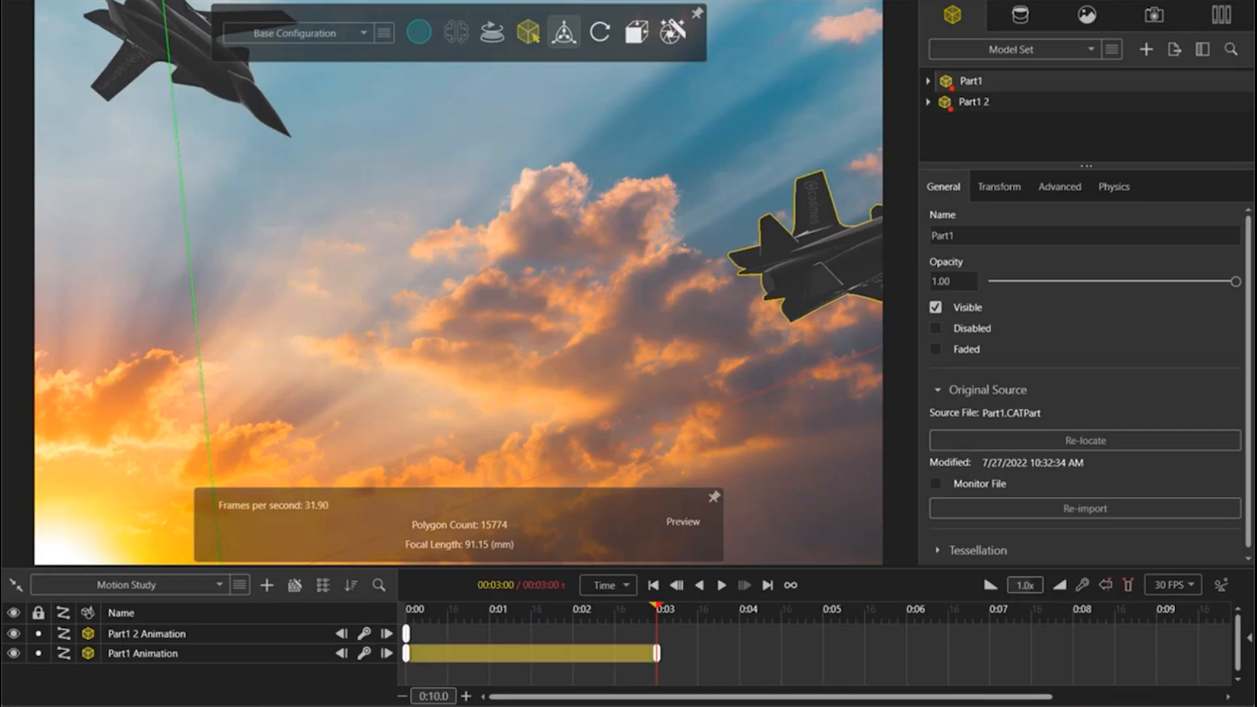
# Step: At 0:03, move the Part1 2 jet down to the backplate's lower edge, right of the middle, and add its keyframe
pyautogui.click(985, 103)
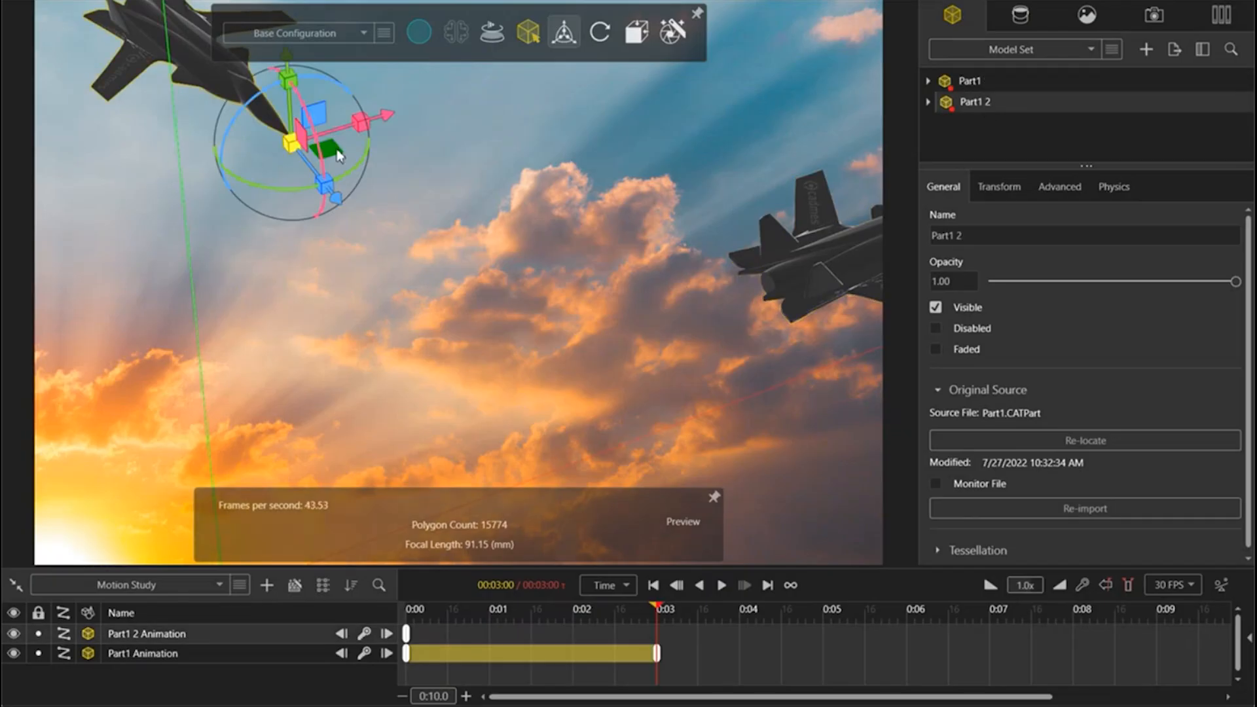
pyautogui.moveTo(339, 154); pyautogui.dragTo(1063, 623)
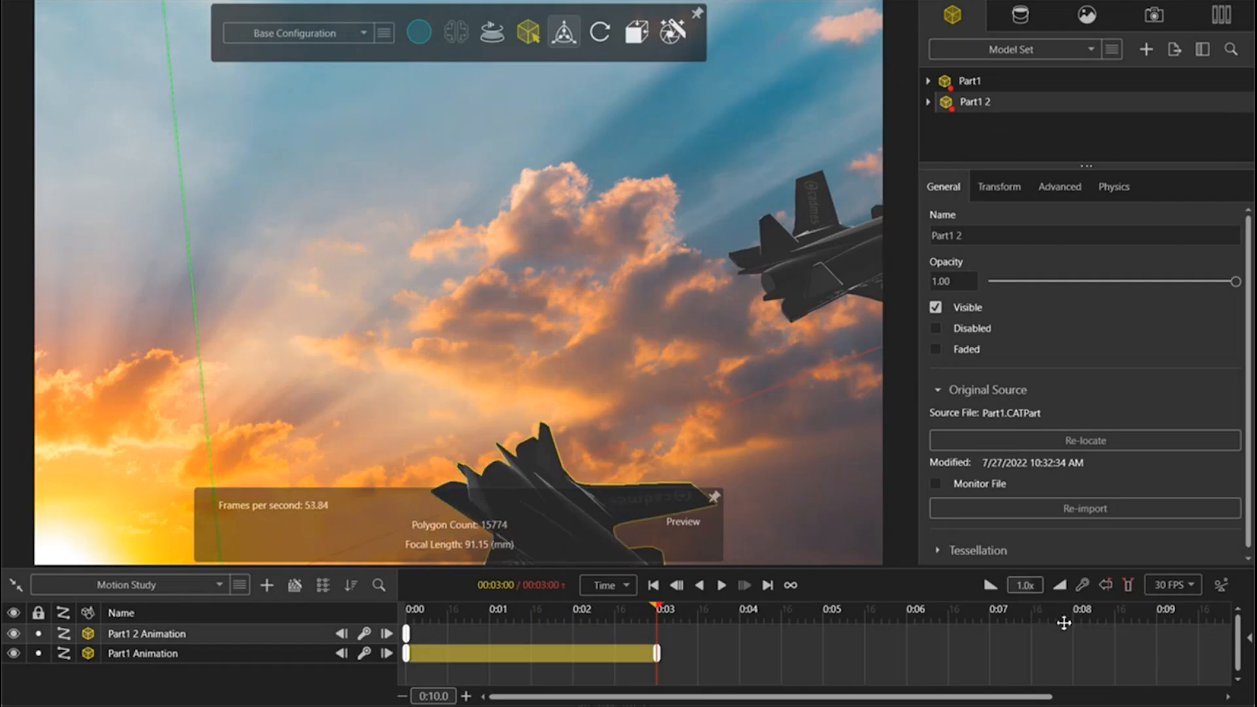
pyautogui.click(365, 635)
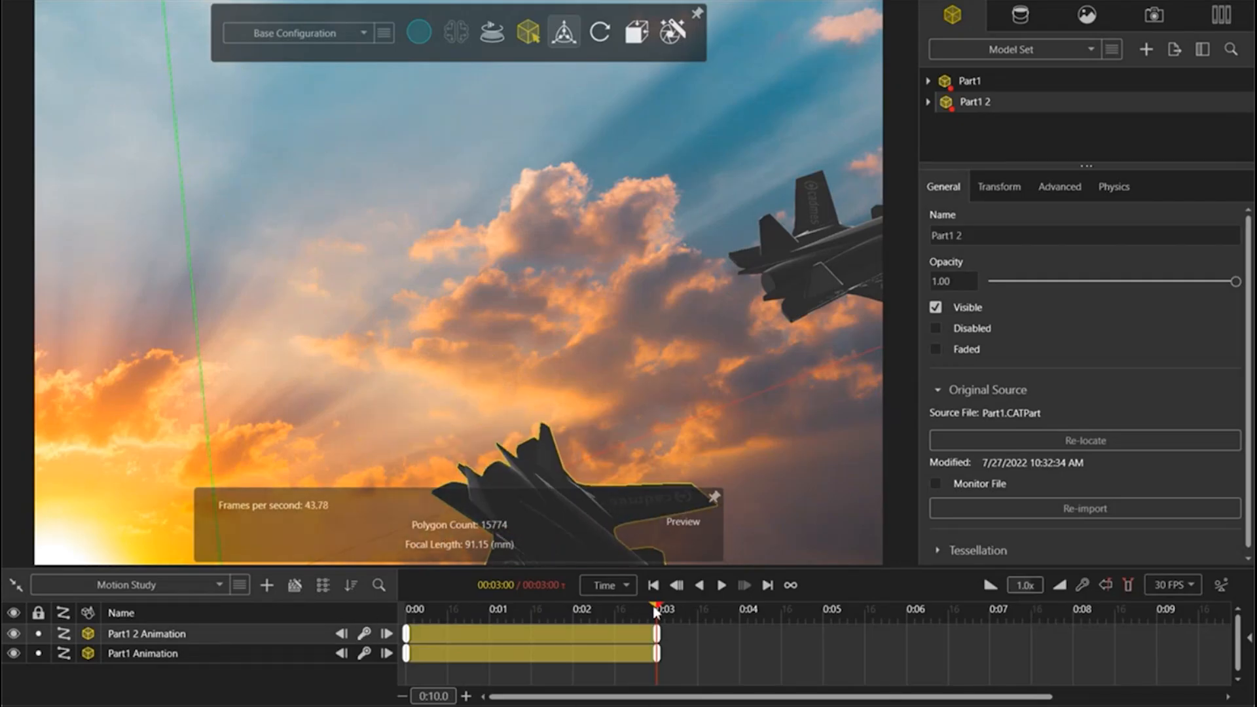
# Step: Play back the two-jet motion study from 0:00 to check both flight paths
pyautogui.moveTo(644, 610); pyautogui.dragTo(382, 607)
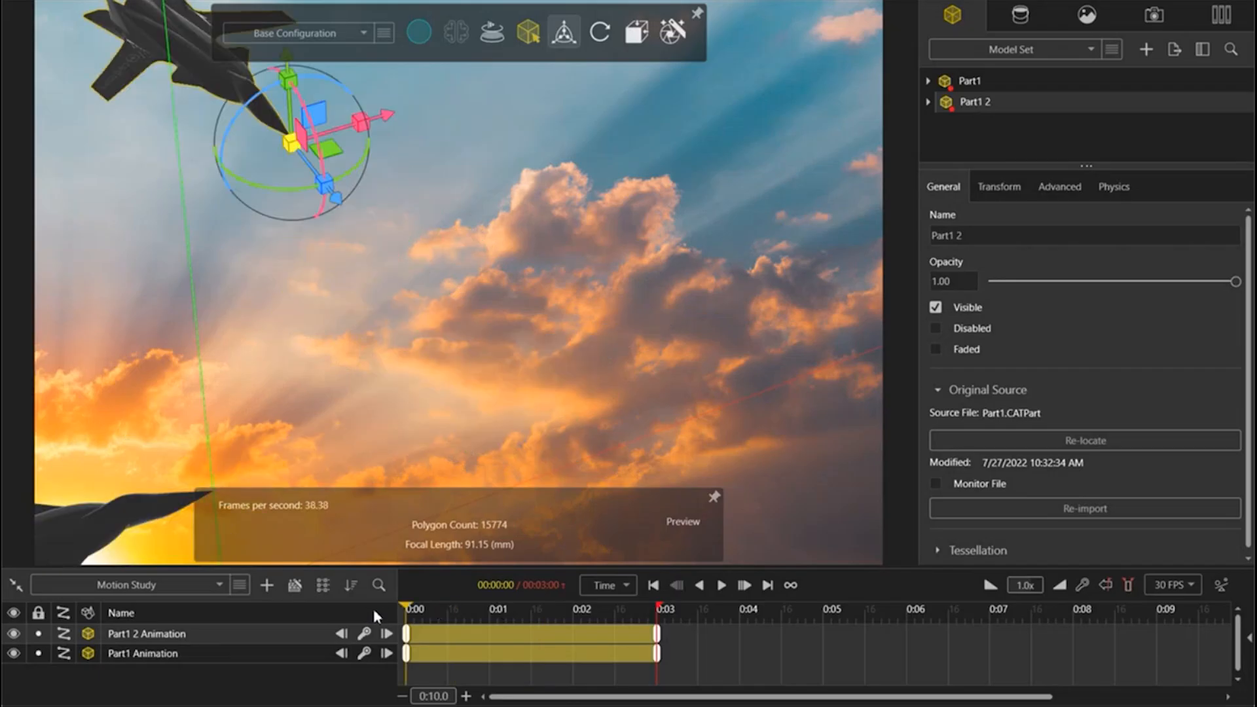
pyautogui.click(722, 585)
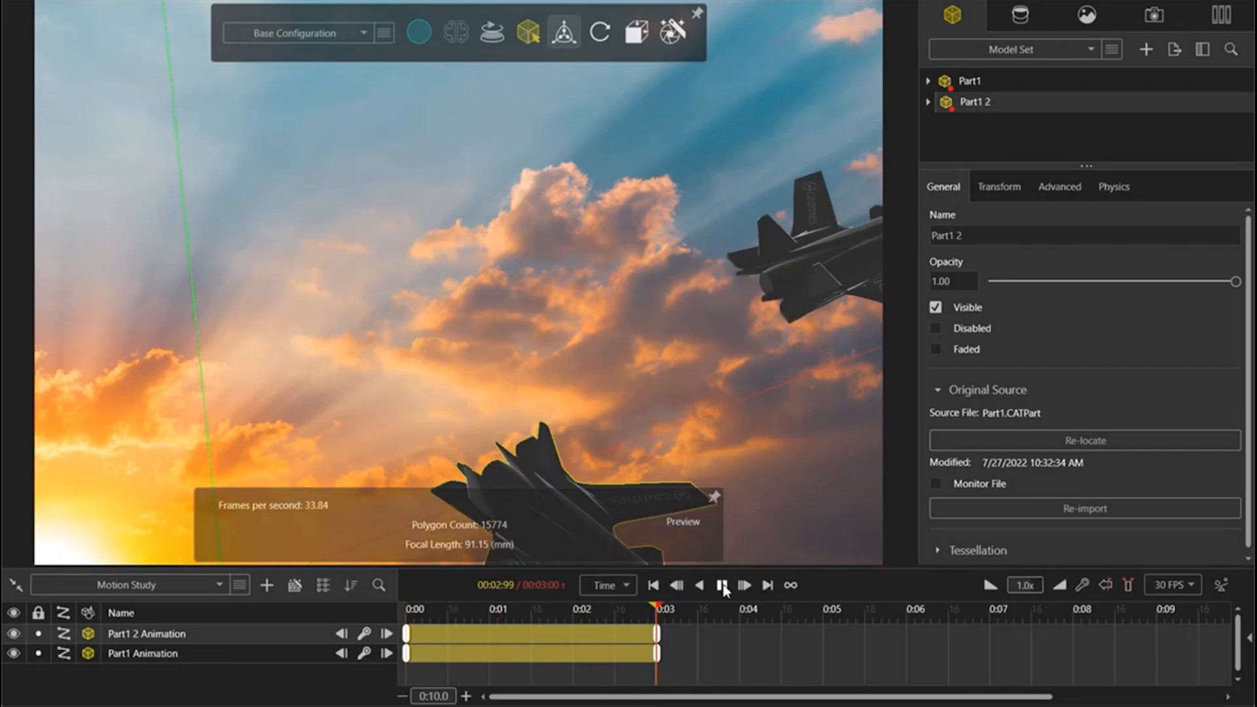
# Step: Set up a render output of type Animation with the Preview Video preset, as a video covering the entire timeline
pyautogui.moveTo(561, 38)
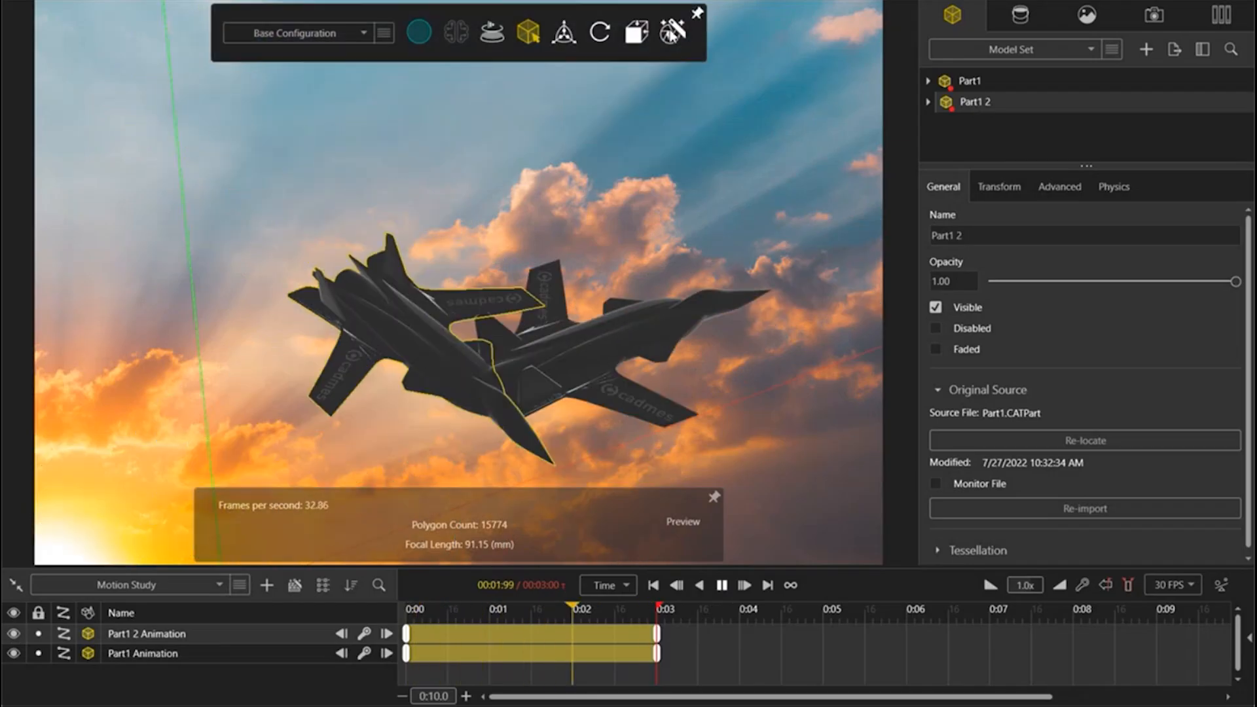
pyautogui.click(677, 44)
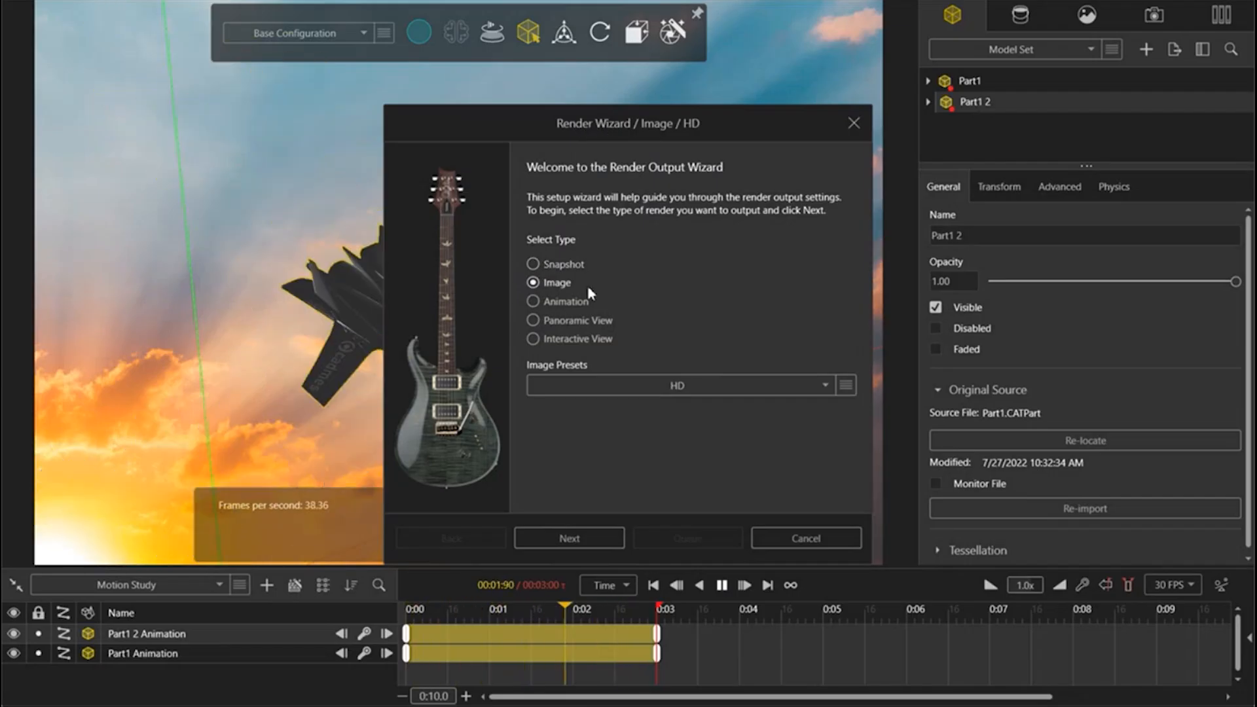
pyautogui.click(533, 302)
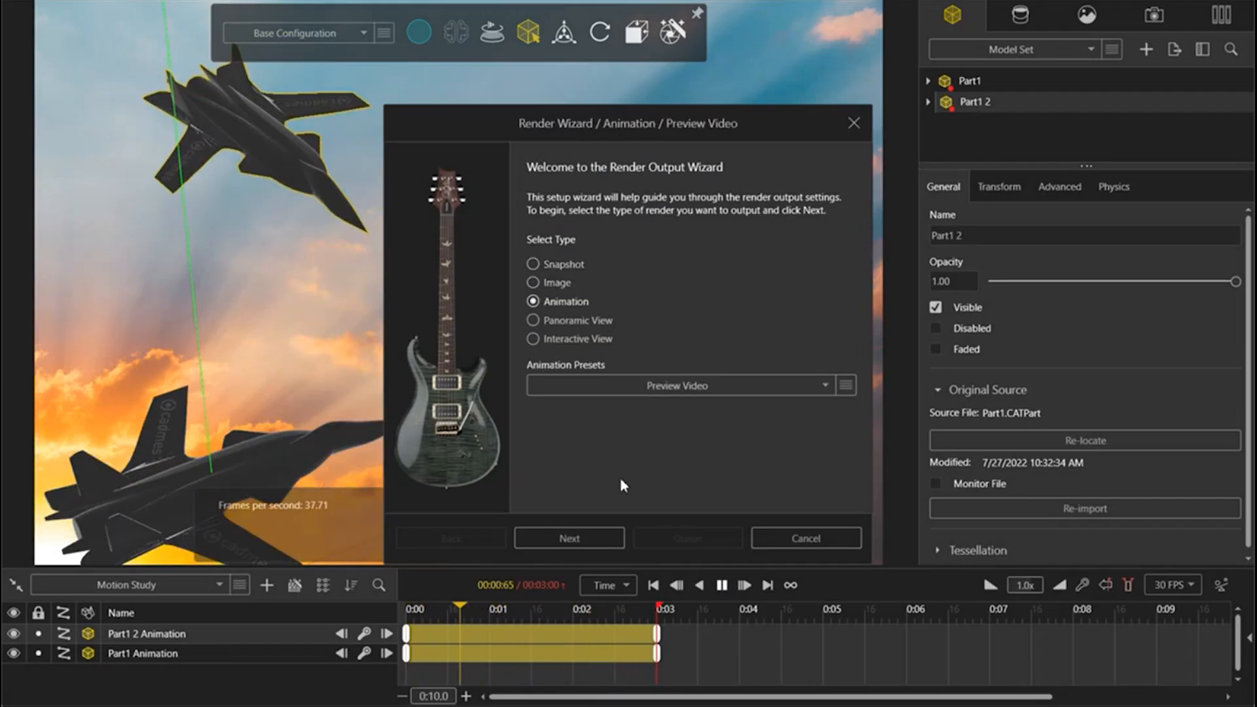
pyautogui.click(591, 539)
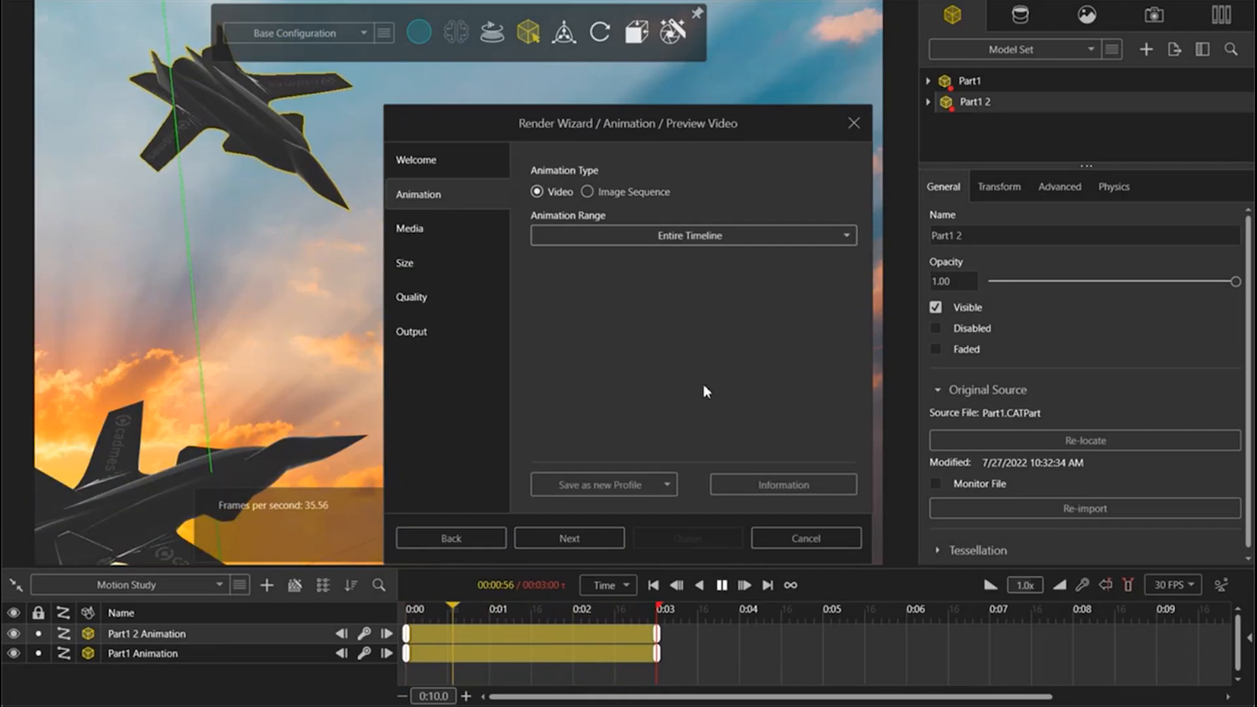
pyautogui.click(564, 540)
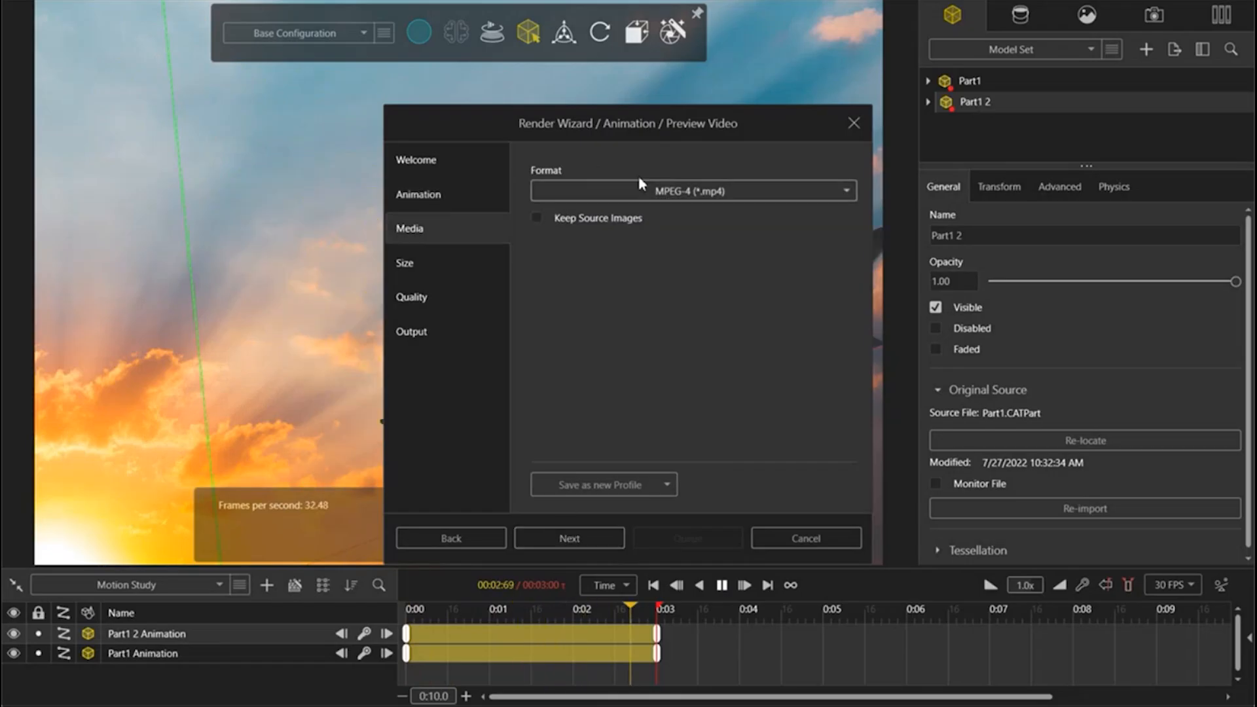
# Step: Accept MPEG-4 format, a 1080 by 720 pixel size and the Preview renderer without render layers for the animation
pyautogui.click(603, 534)
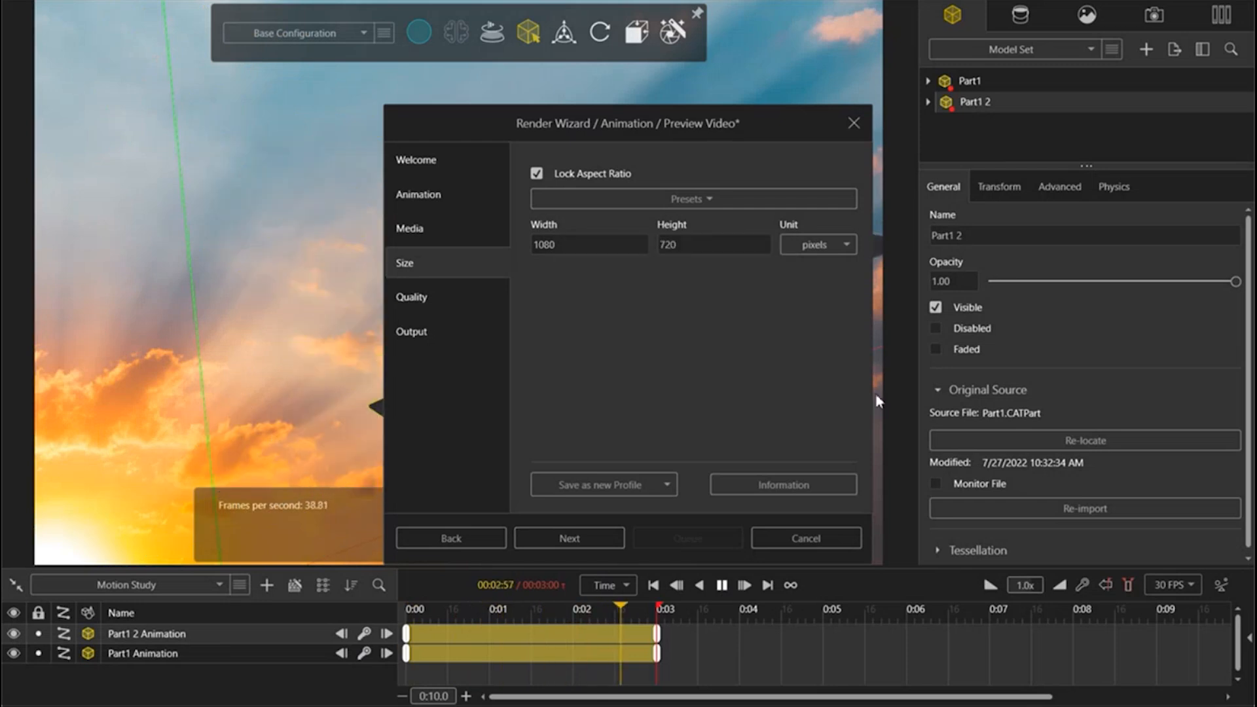
pyautogui.click(602, 539)
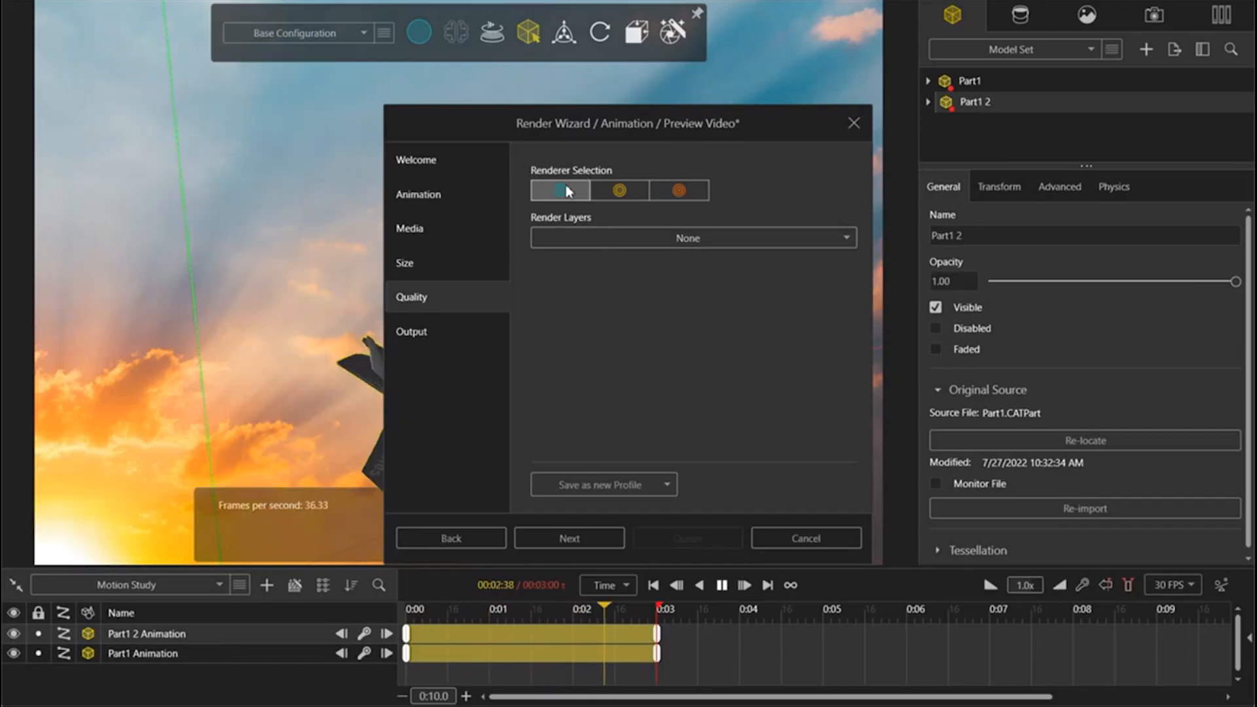
pyautogui.click(606, 539)
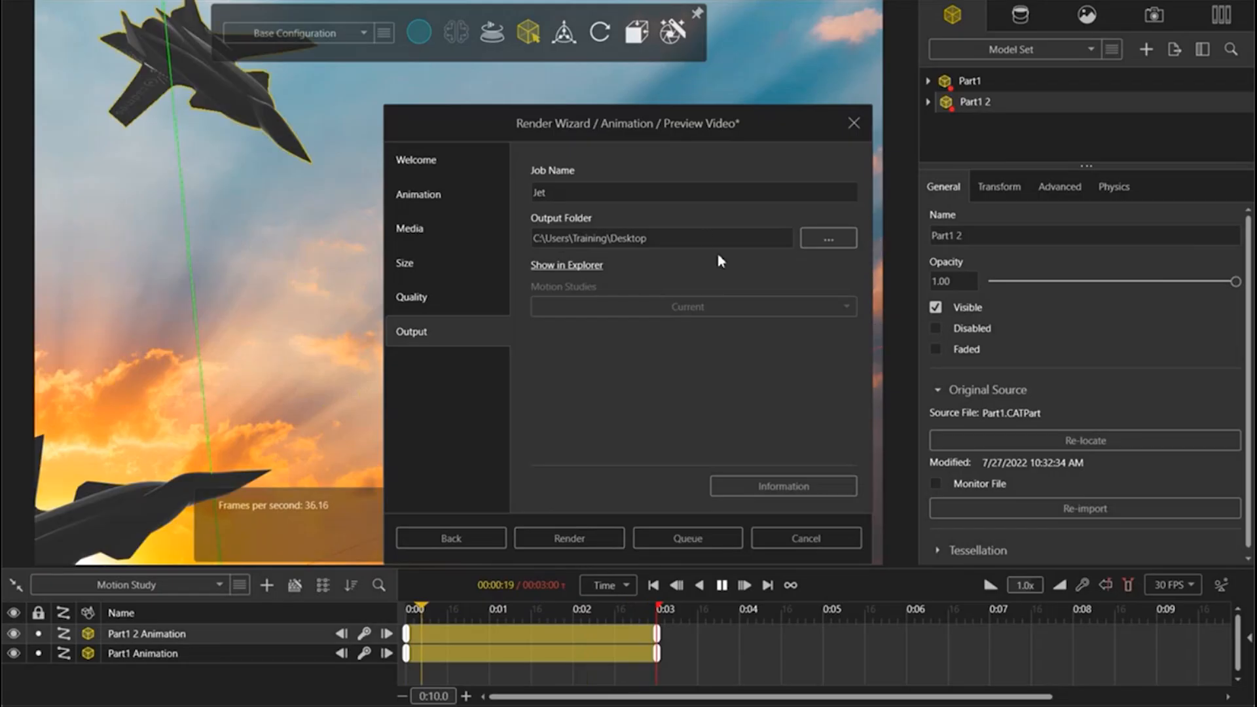
# Step: Set the Jet job's output folder to Desktop\Visualize Webinar\JET and start rendering the animation
pyautogui.click(816, 243)
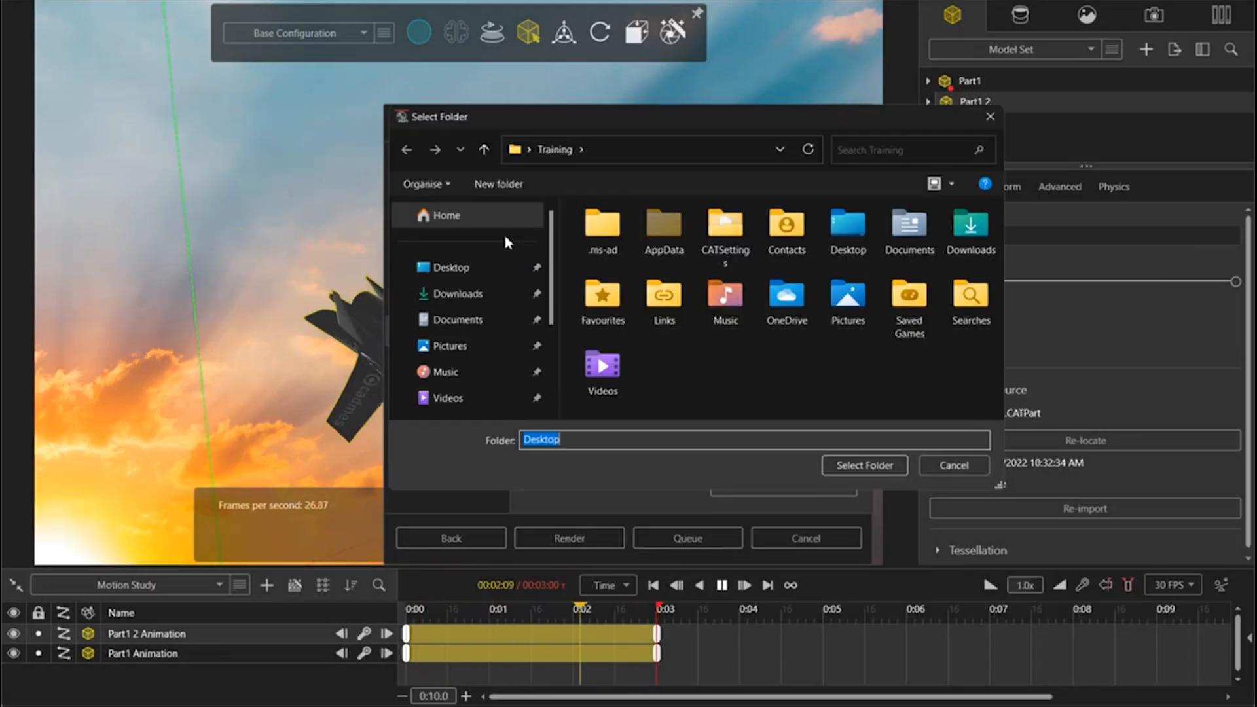
pyautogui.click(474, 269)
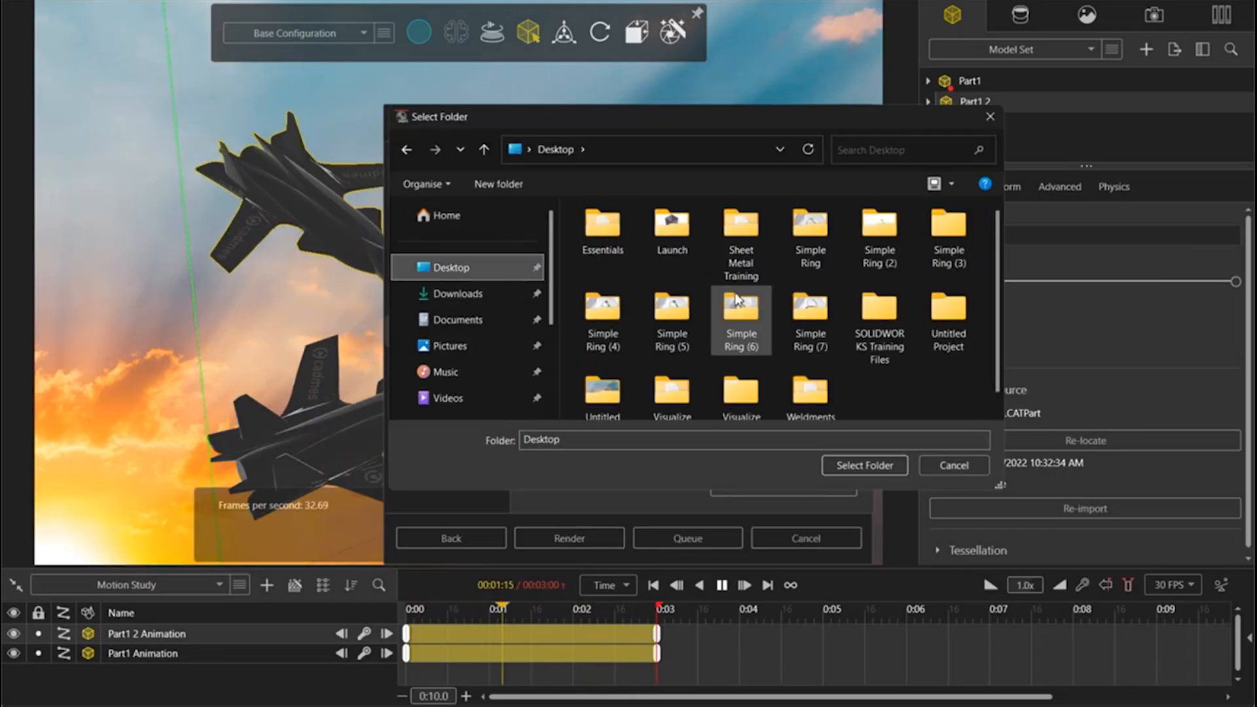
pyautogui.doubleClick(752, 383)
pyautogui.doubleClick(646, 258)
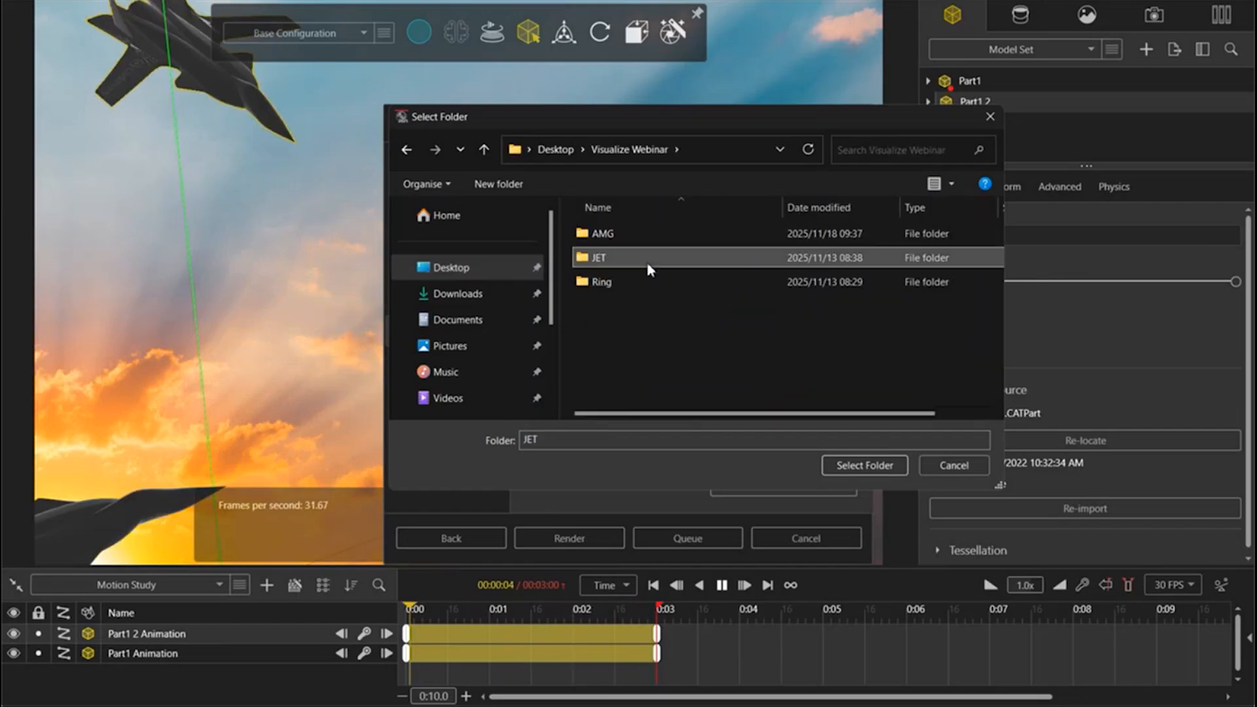
pyautogui.click(893, 463)
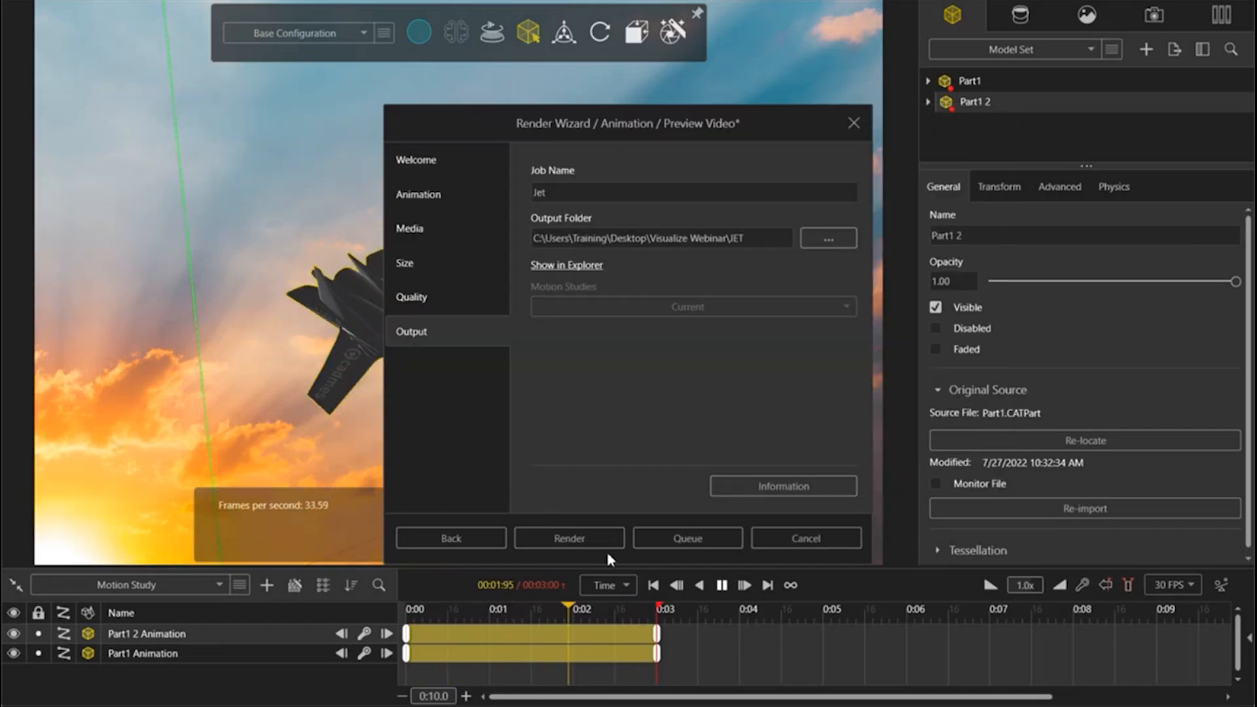
pyautogui.click(573, 538)
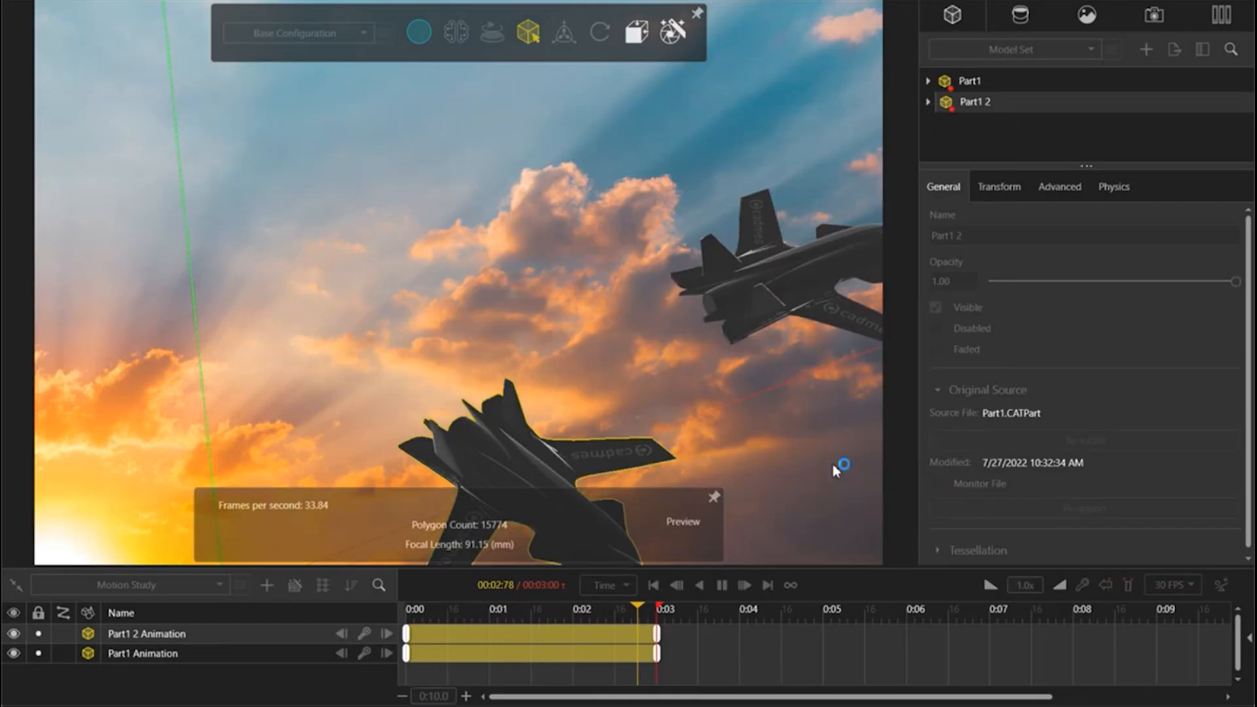
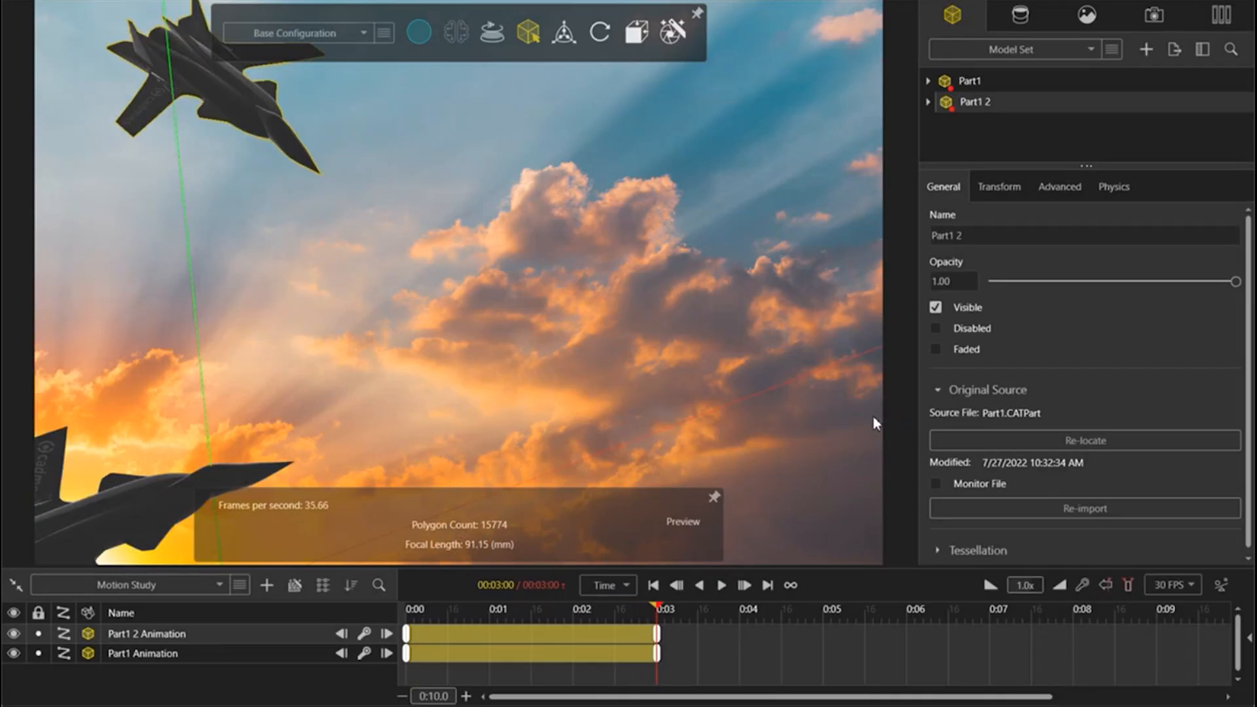
# Step: Play back the two-jet motion study repeatedly to check how both jets cross the sunset backplate
pyautogui.press('space')
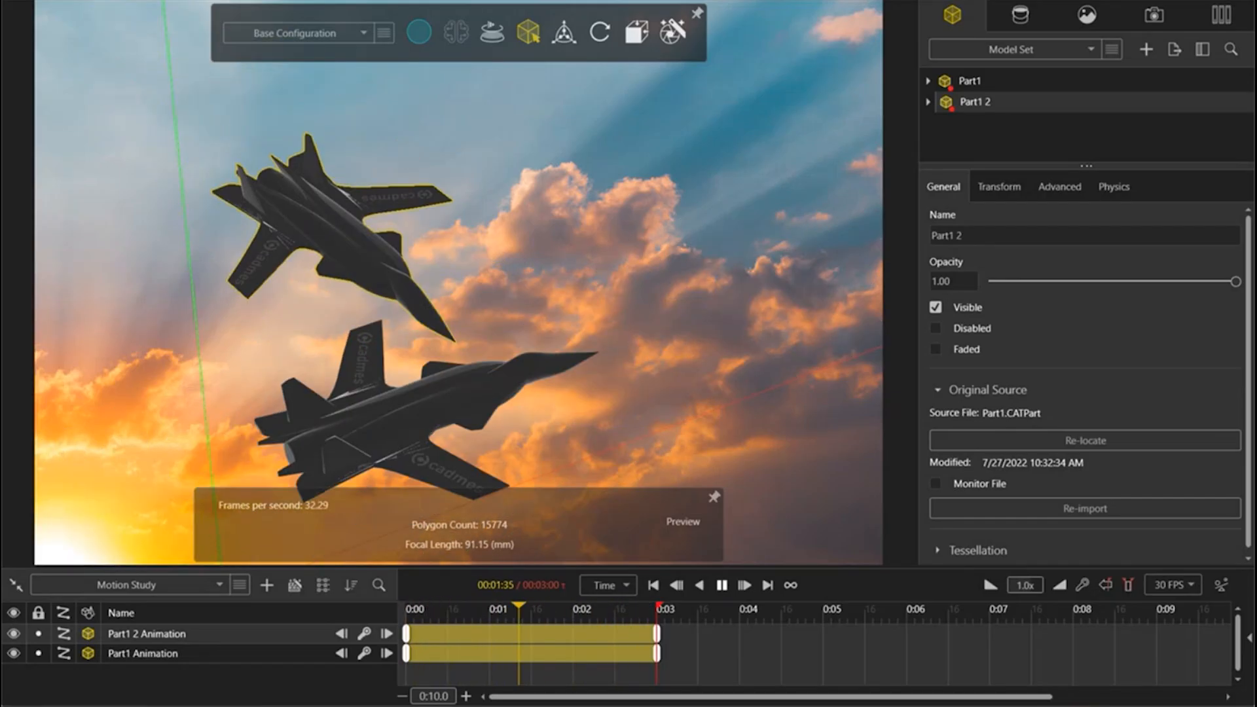
pyautogui.moveTo(315, 705)
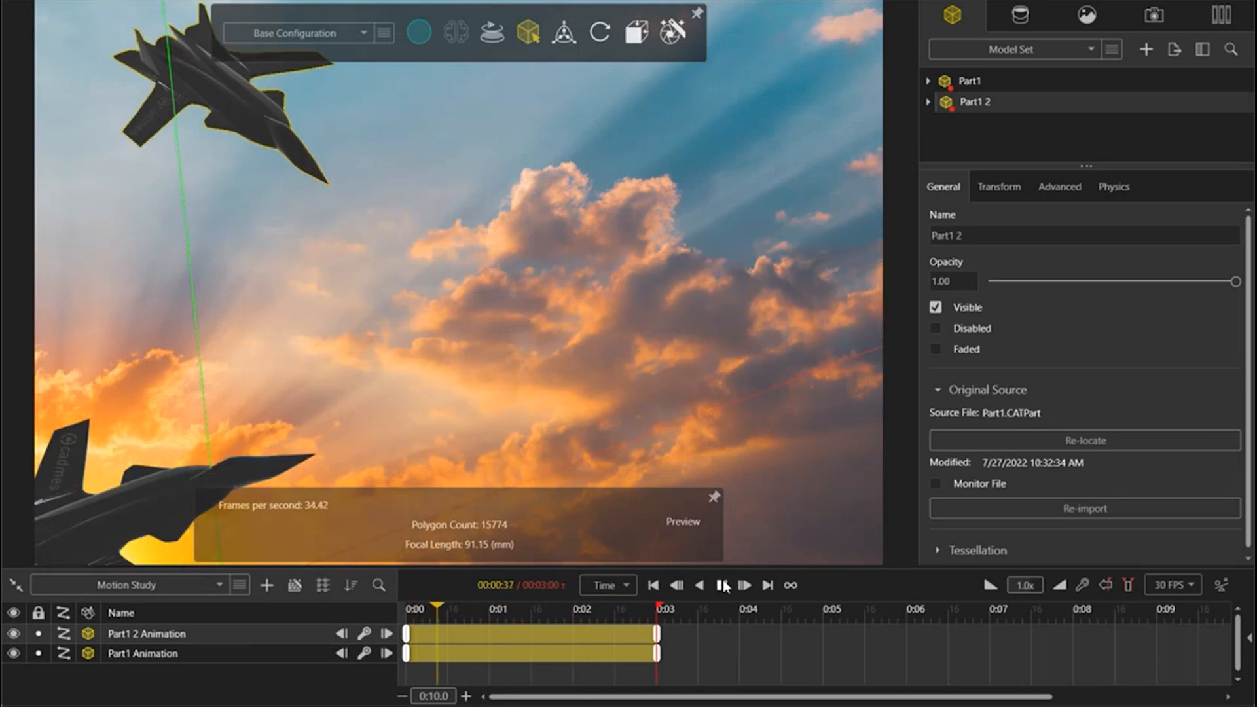
pyautogui.press('space')
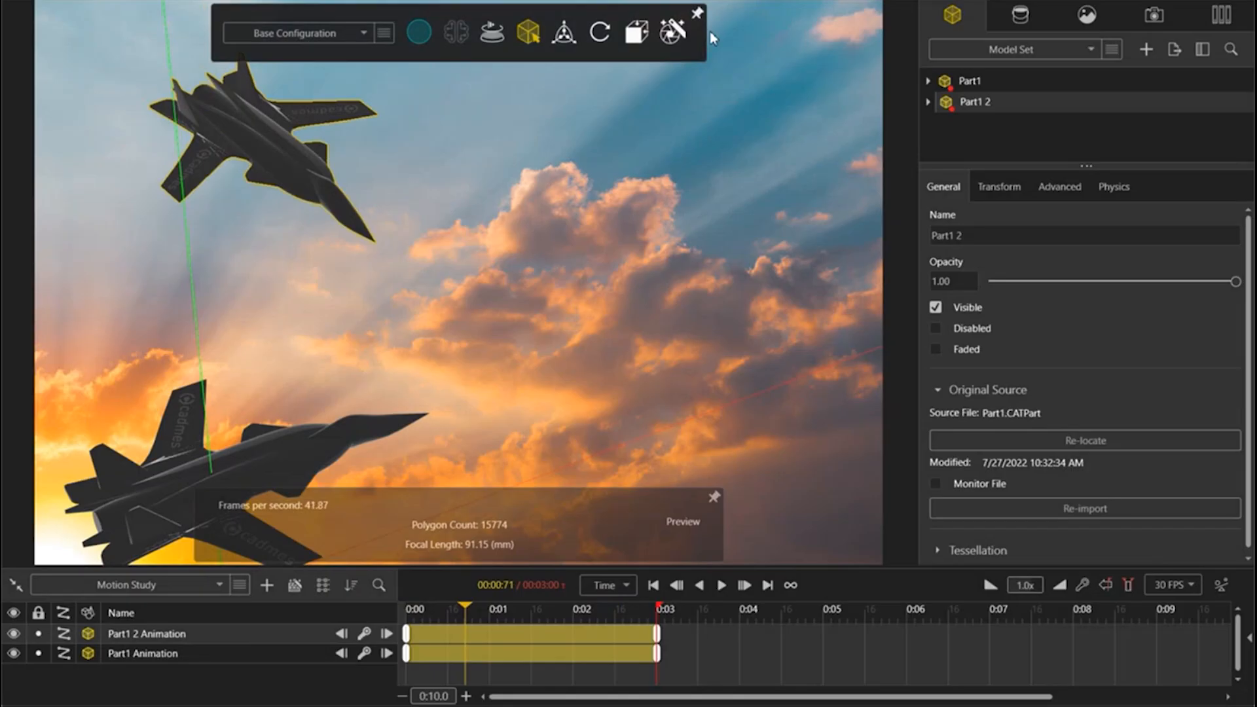
pyautogui.click(720, 589)
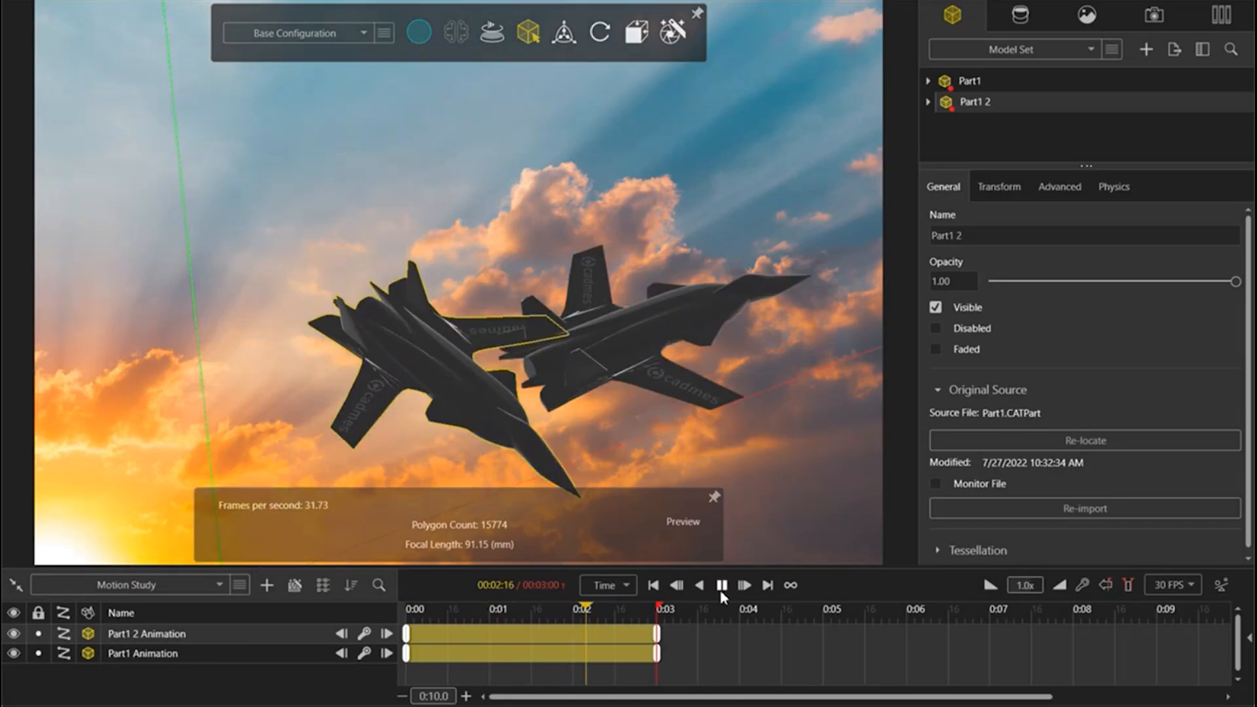
pyautogui.click(722, 594)
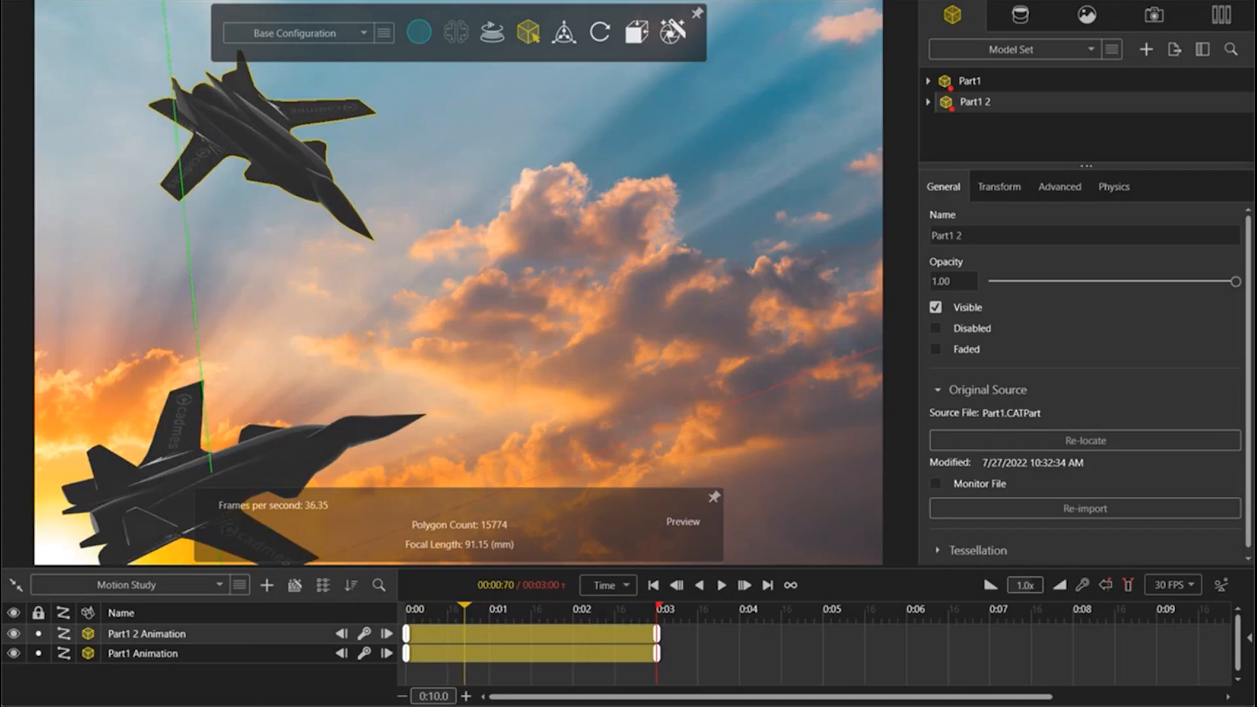
# Step: In File Explorer, browse to Visualize Webinar\AMG\Renders\Final renders and watch Vehicle Simulation 1.mp4
pyautogui.click(223, 705)
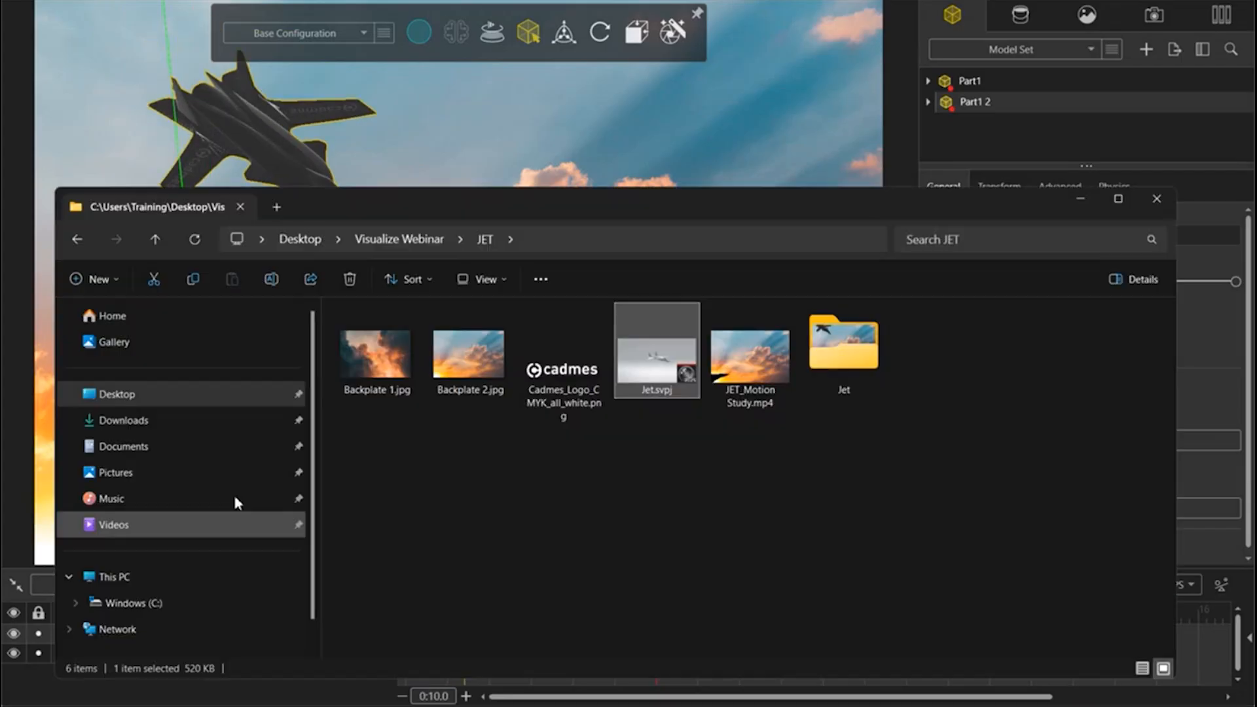
pyautogui.click(77, 240)
pyautogui.doubleClick(365, 335)
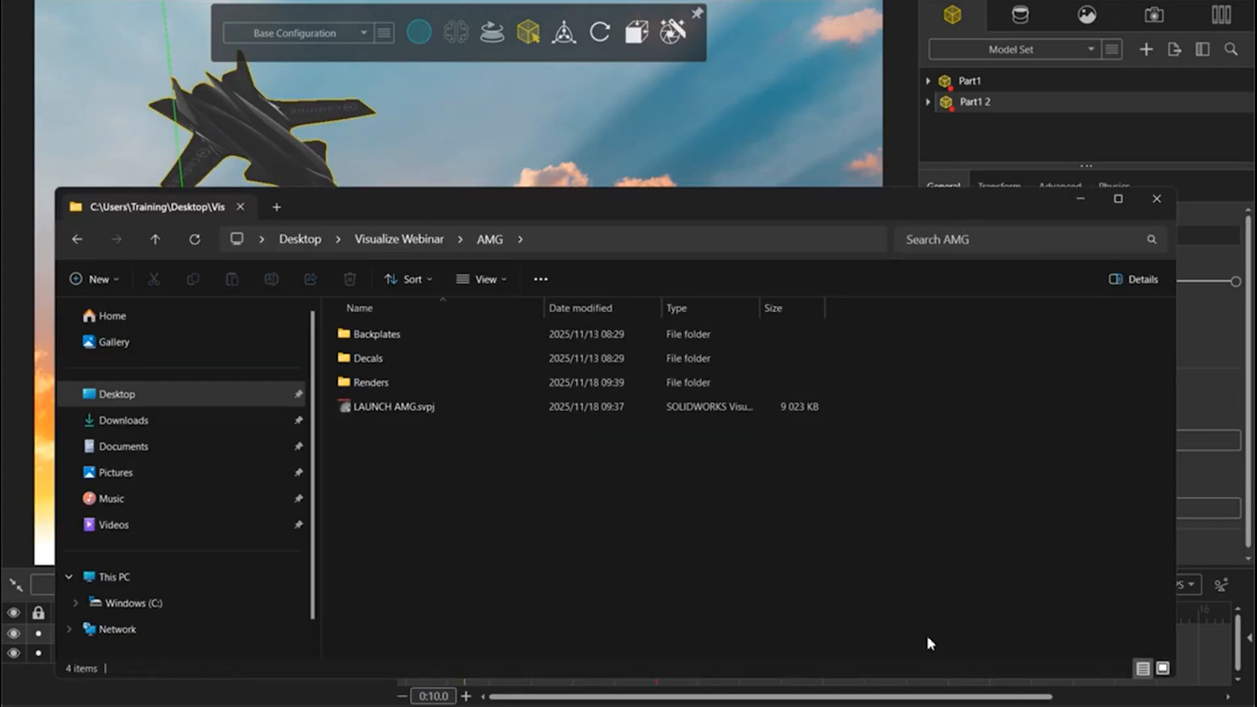
pyautogui.doubleClick(420, 382)
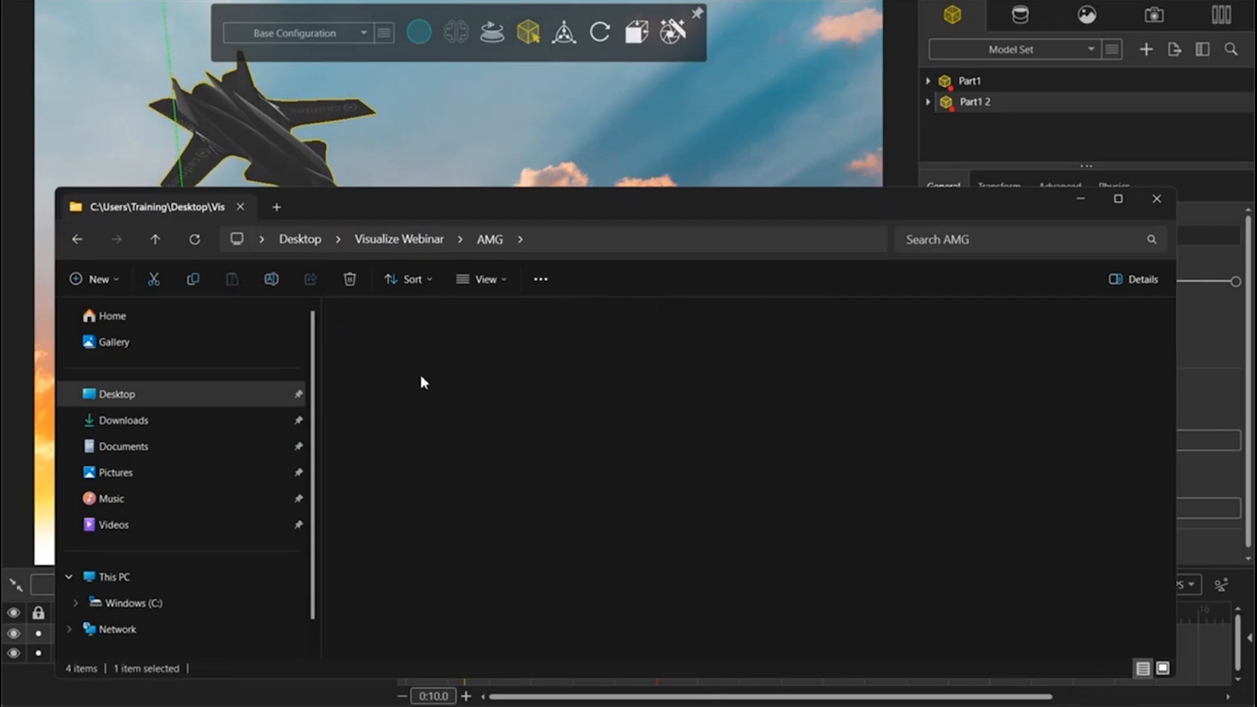
pyautogui.doubleClick(444, 364)
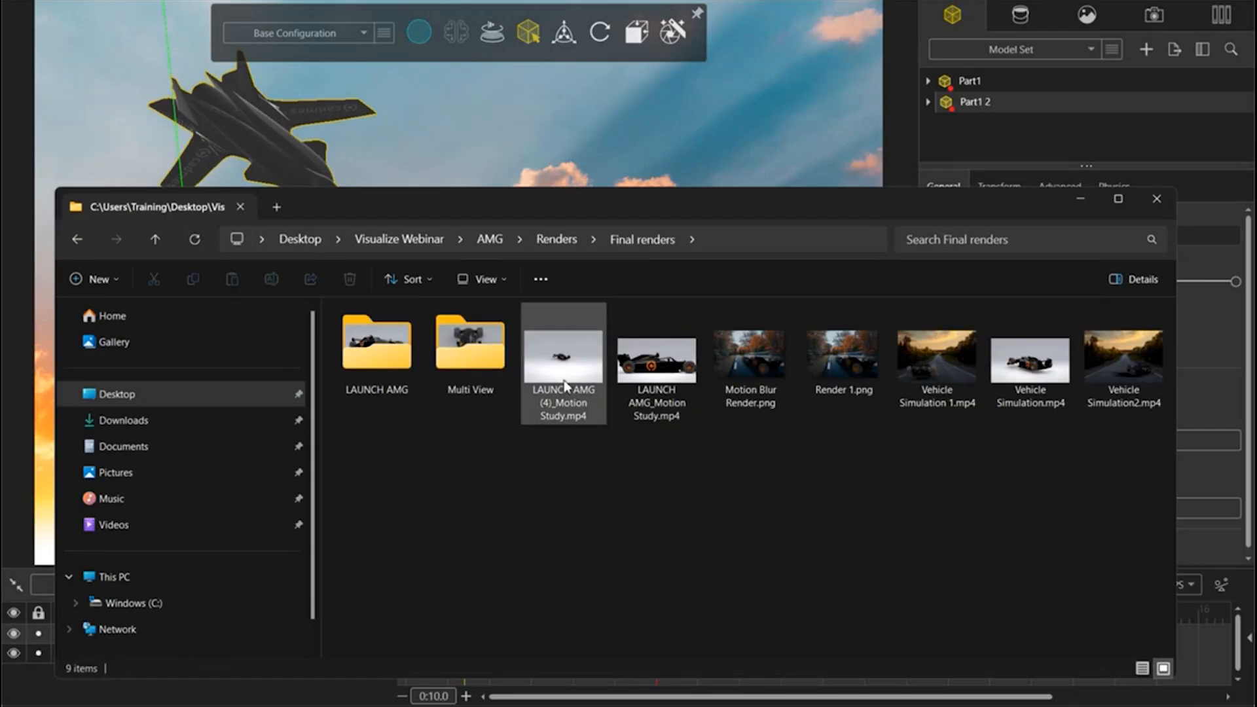
pyautogui.doubleClick(959, 386)
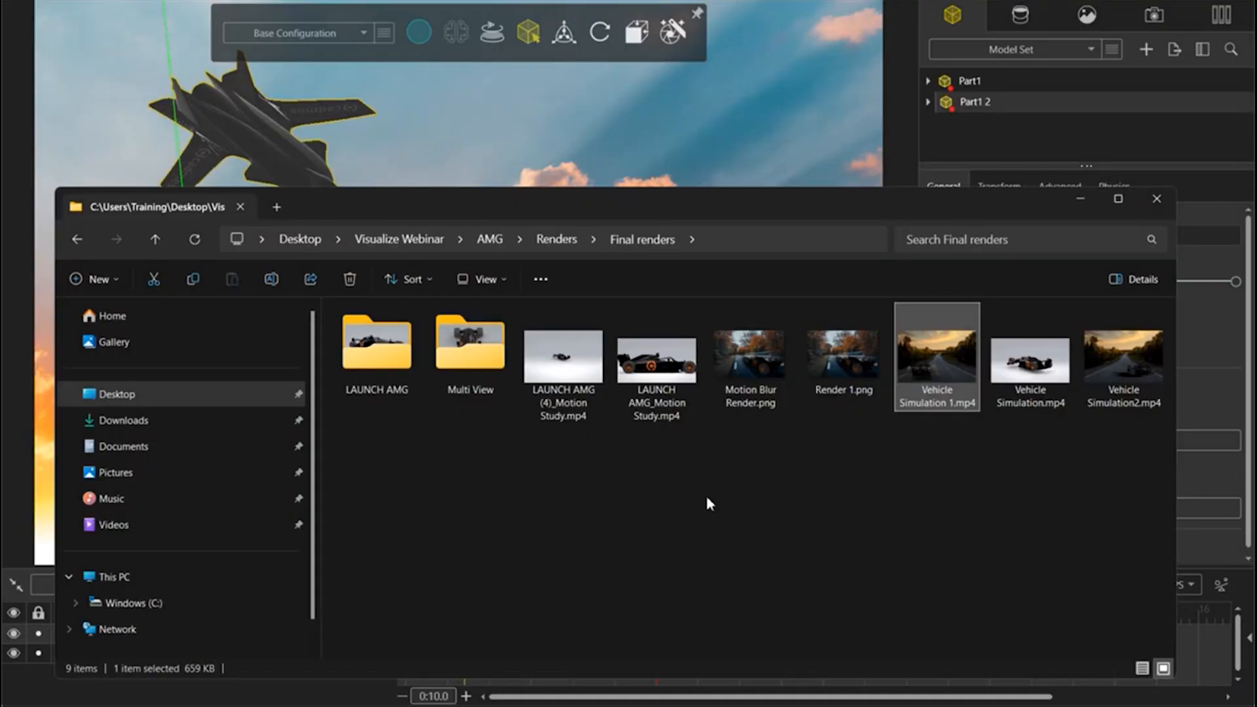
pyautogui.click(1081, 199)
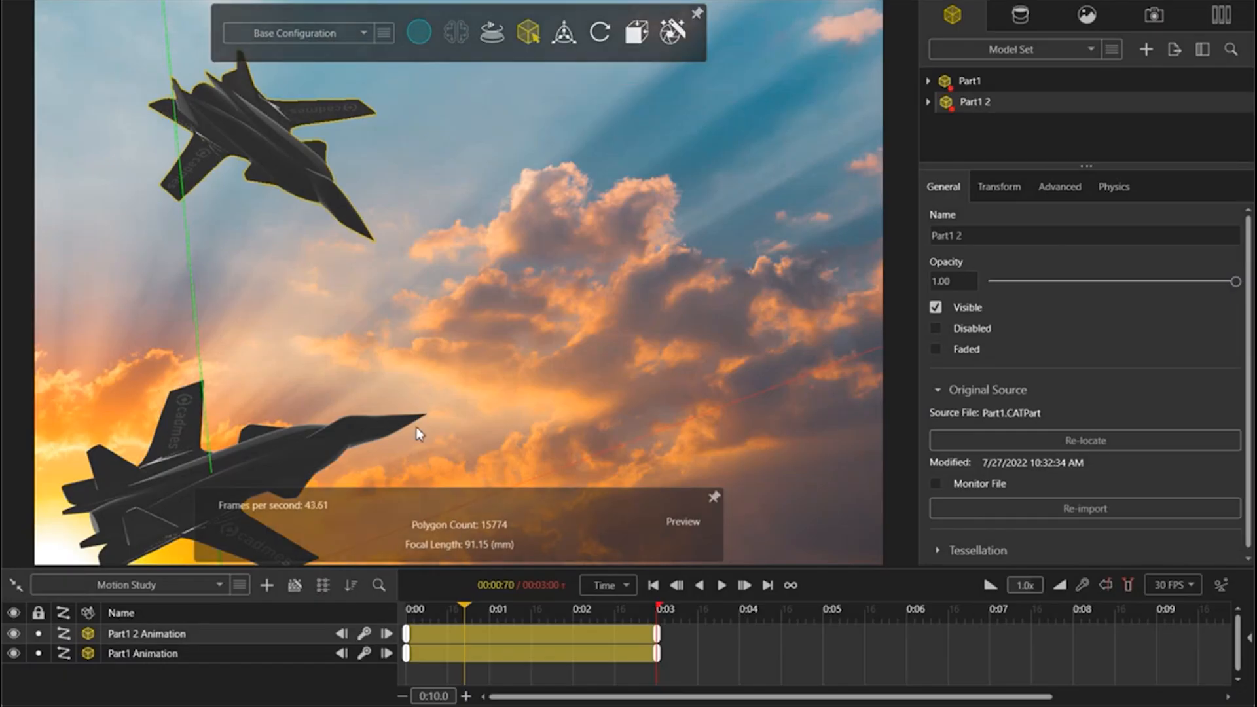
# Step: Leave the jet project and open the LAUNCH AMG race car project in SOLIDWORKS Visualize
pyautogui.scroll(1, 416, 427)
pyautogui.scroll(-2, 417, 427)
pyautogui.moveTo(483, 298); pyautogui.dragTo(513, 204, button='middle')
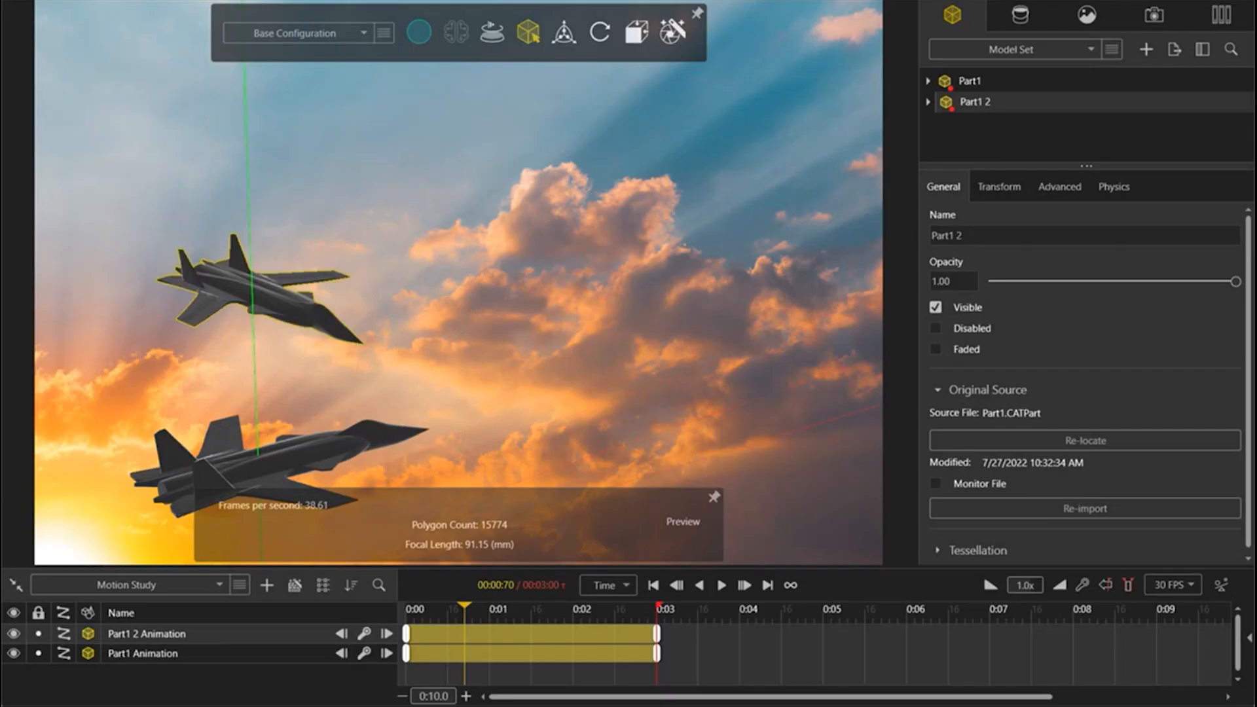
pyautogui.click(95, 0)
pyautogui.moveTo(63, 0)
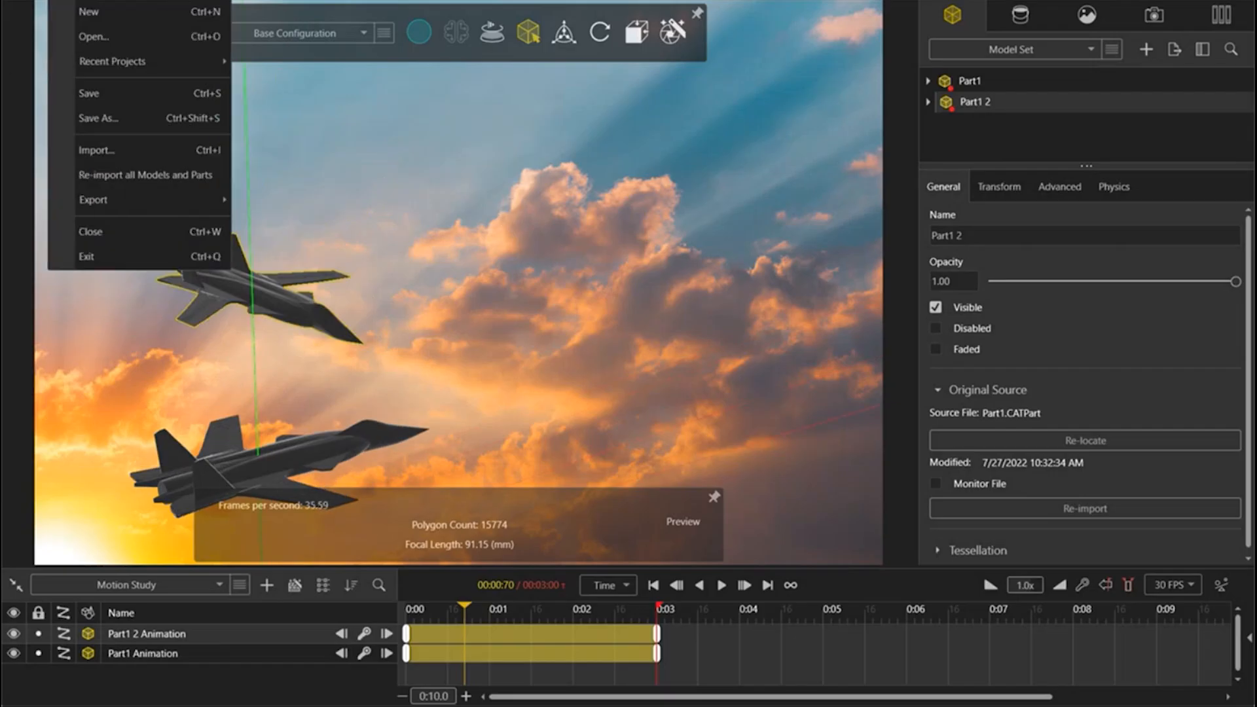
pyautogui.click(100, 706)
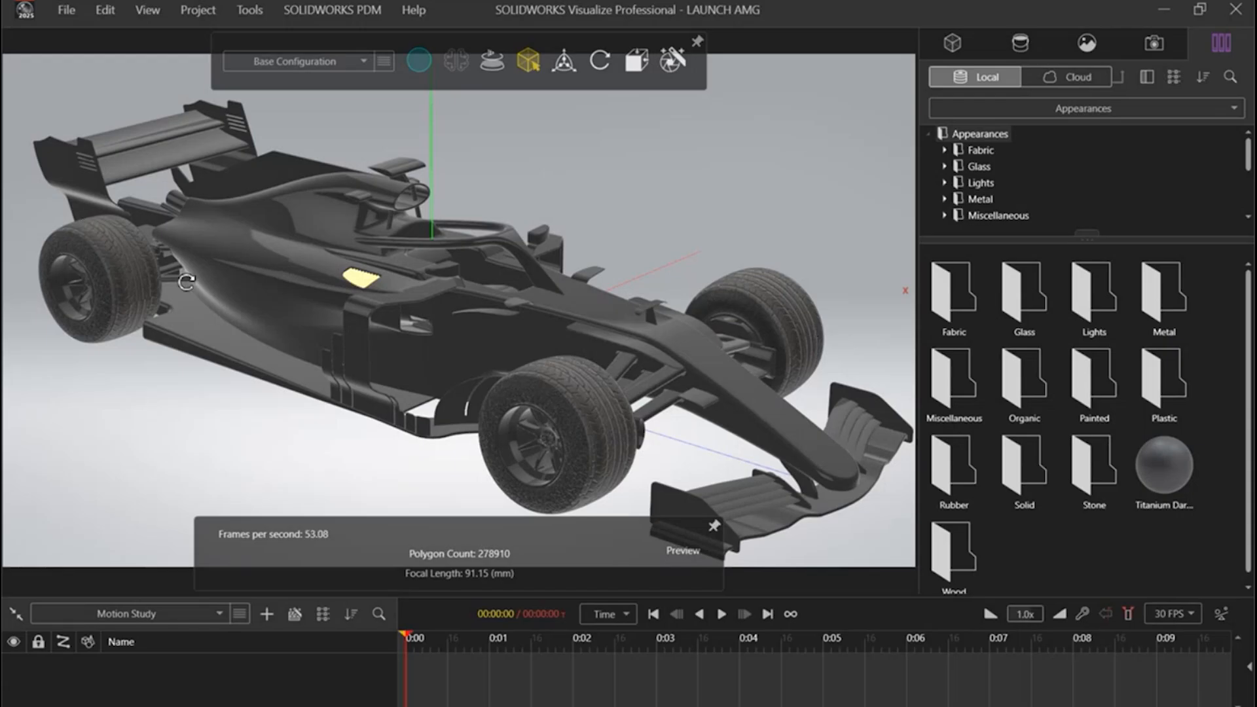
# Step: List the race car project's appearances and enlarge the list area enough to show all of their thumbnails
pyautogui.moveTo(536, 282); pyautogui.dragTo(220, 318)
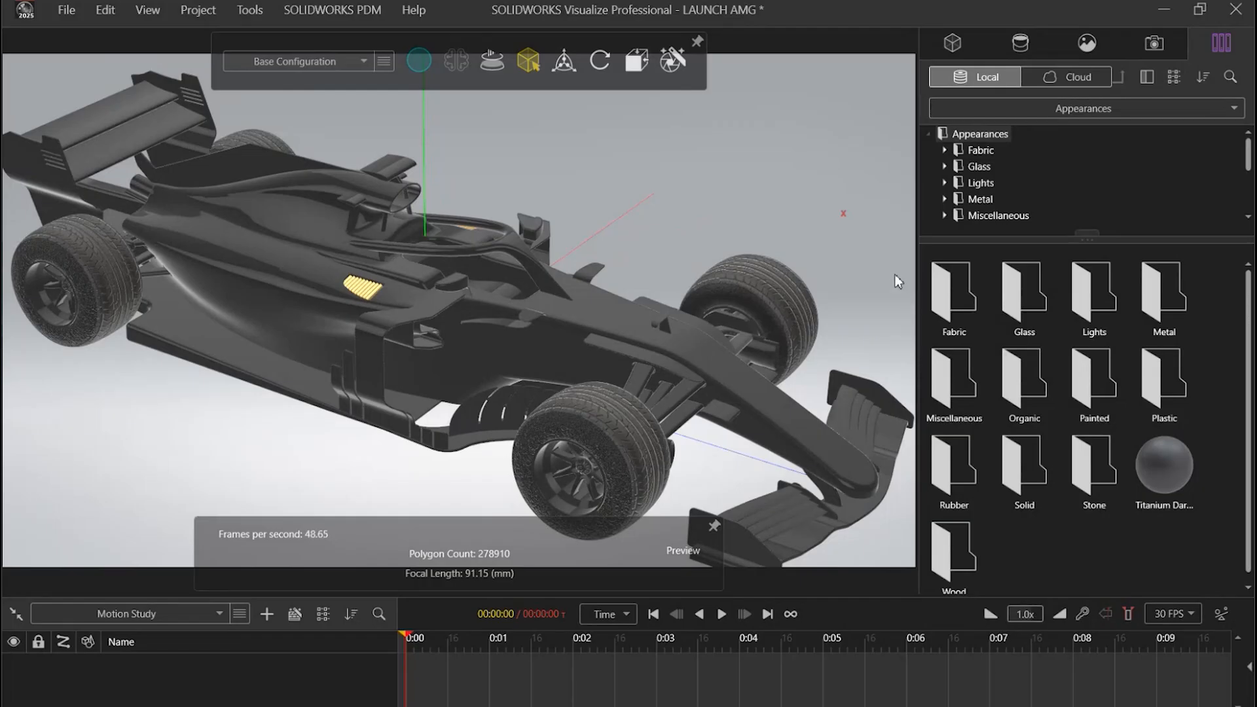
pyautogui.click(1021, 45)
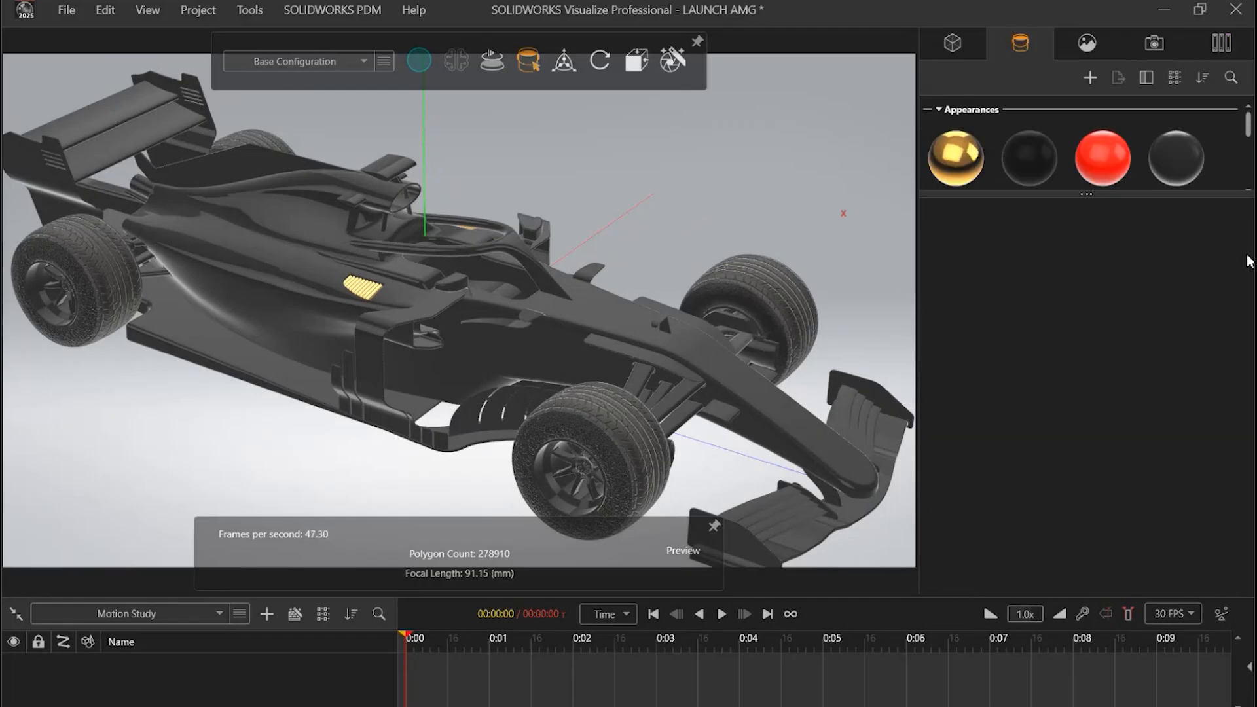
pyautogui.moveTo(1121, 198); pyautogui.dragTo(1108, 419)
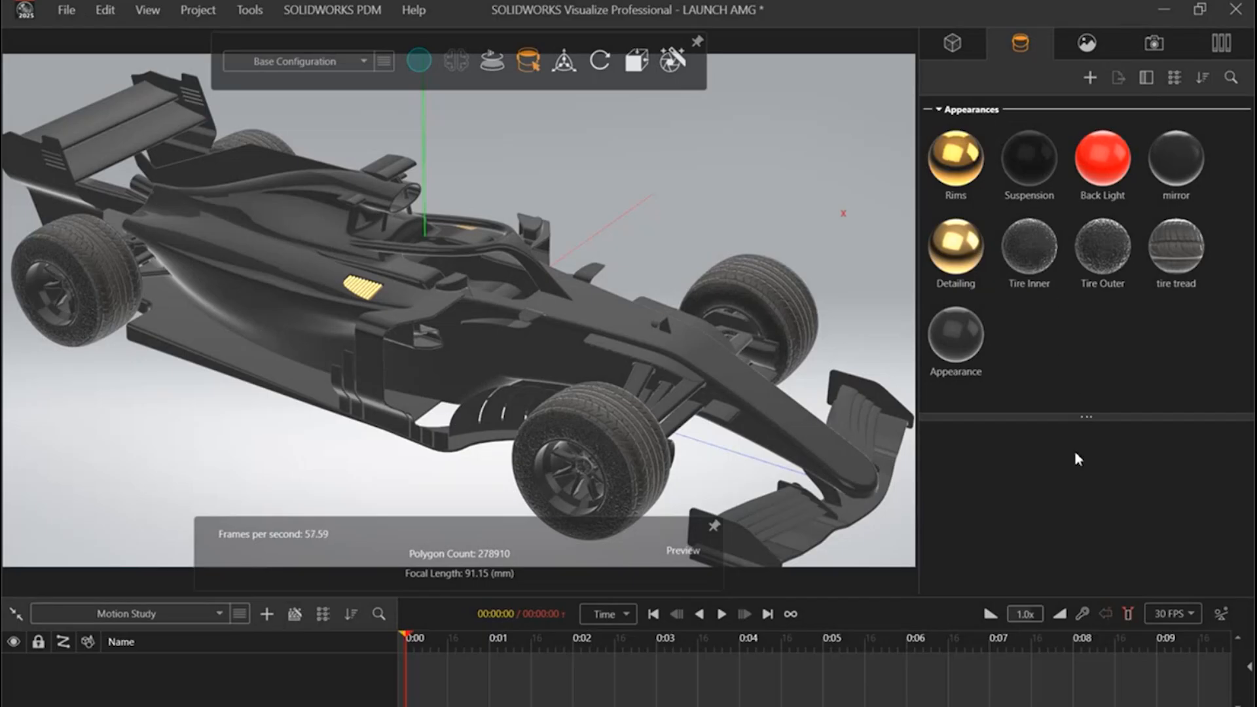
pyautogui.moveTo(1078, 422); pyautogui.dragTo(1066, 393)
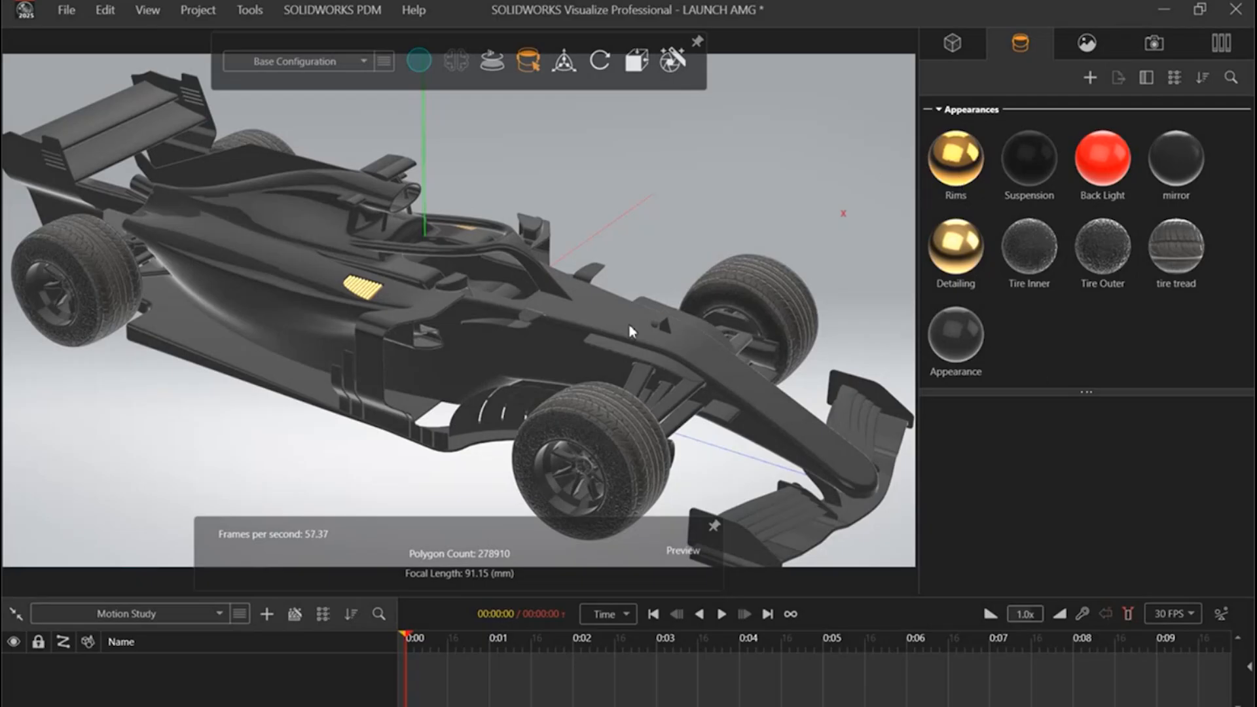
pyautogui.moveTo(517, 344); pyautogui.dragTo(518, 259)
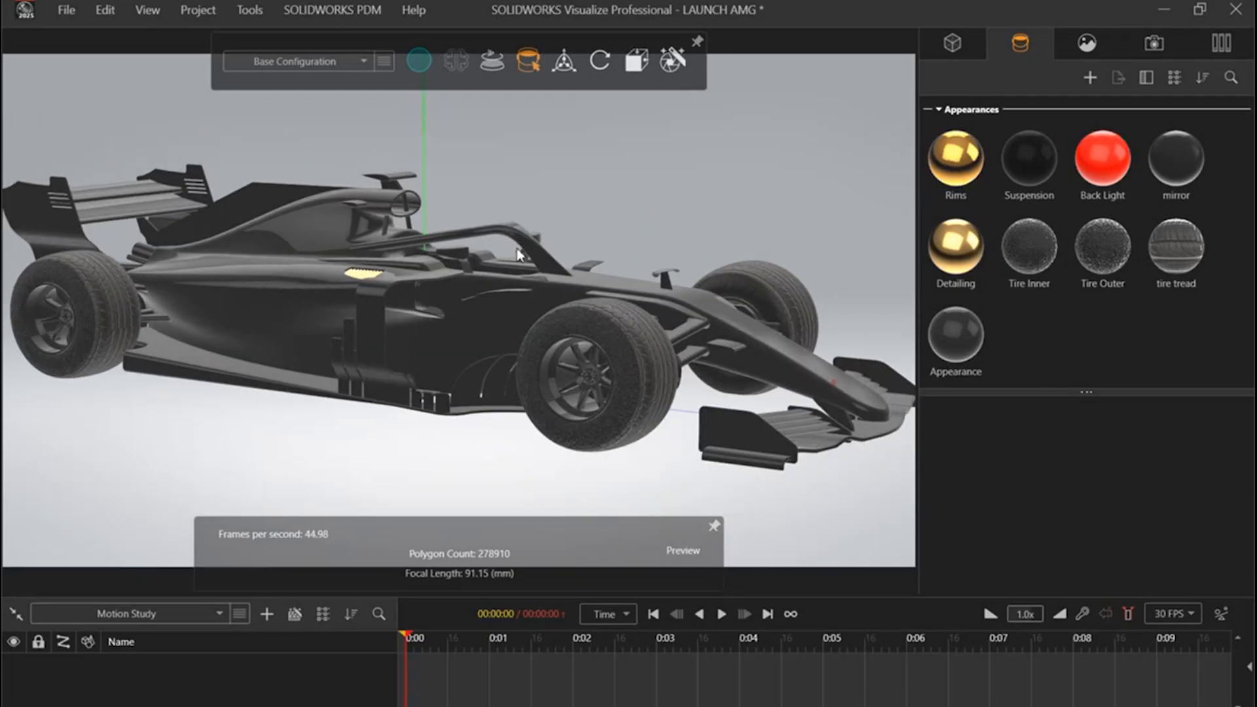
pyautogui.moveTo(761, 345); pyautogui.dragTo(756, 477, button='middle')
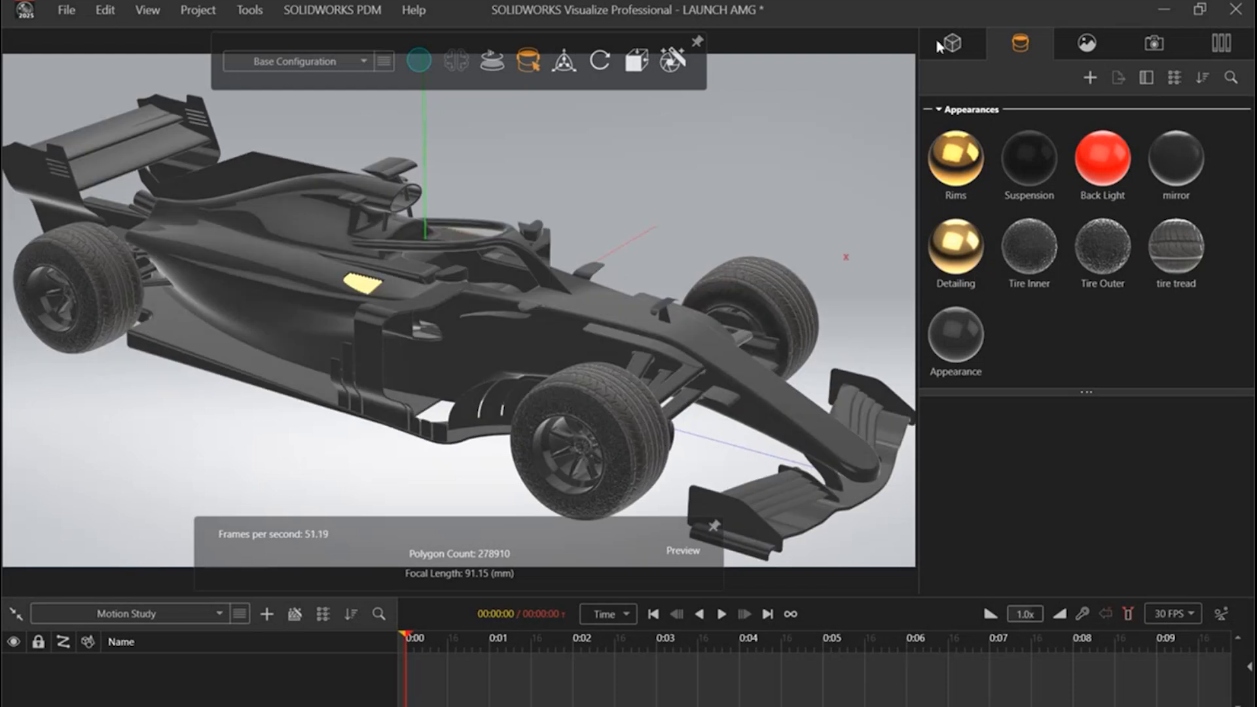
# Step: Expand the Golden+&+BlackAssem assembly and examine which car parts the Full Body and the four wheel groups contain
pyautogui.click(950, 43)
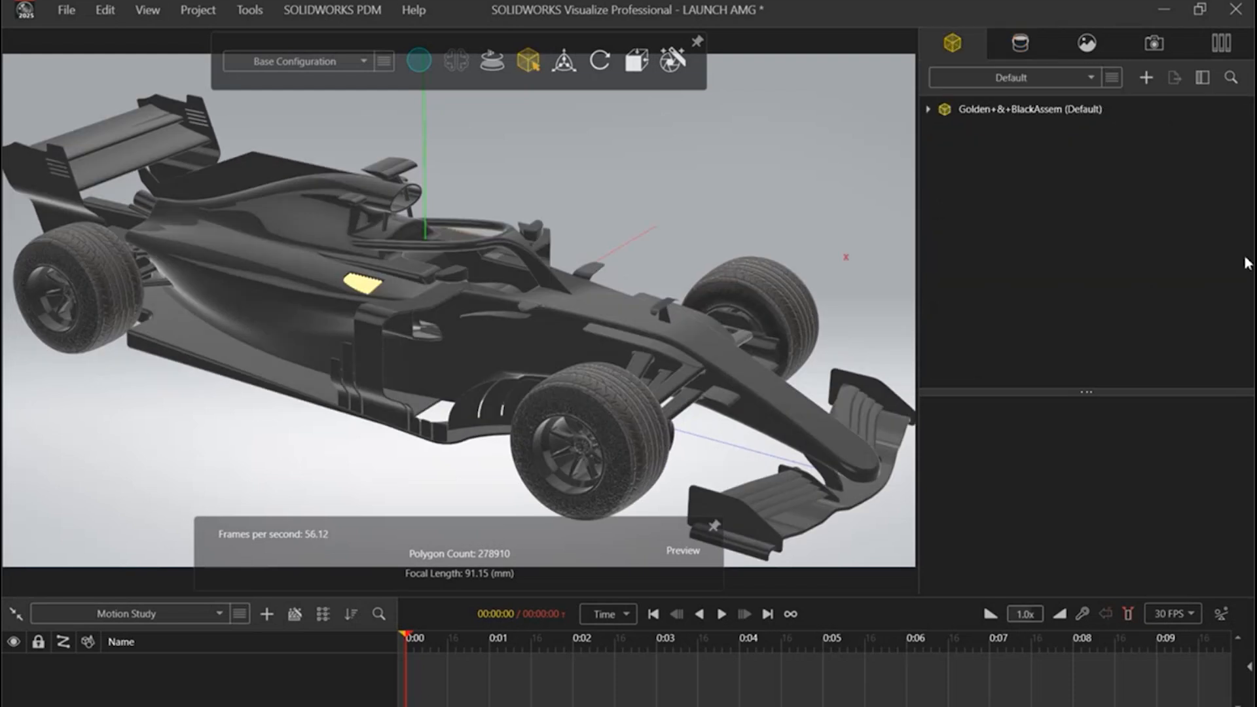
pyautogui.click(930, 111)
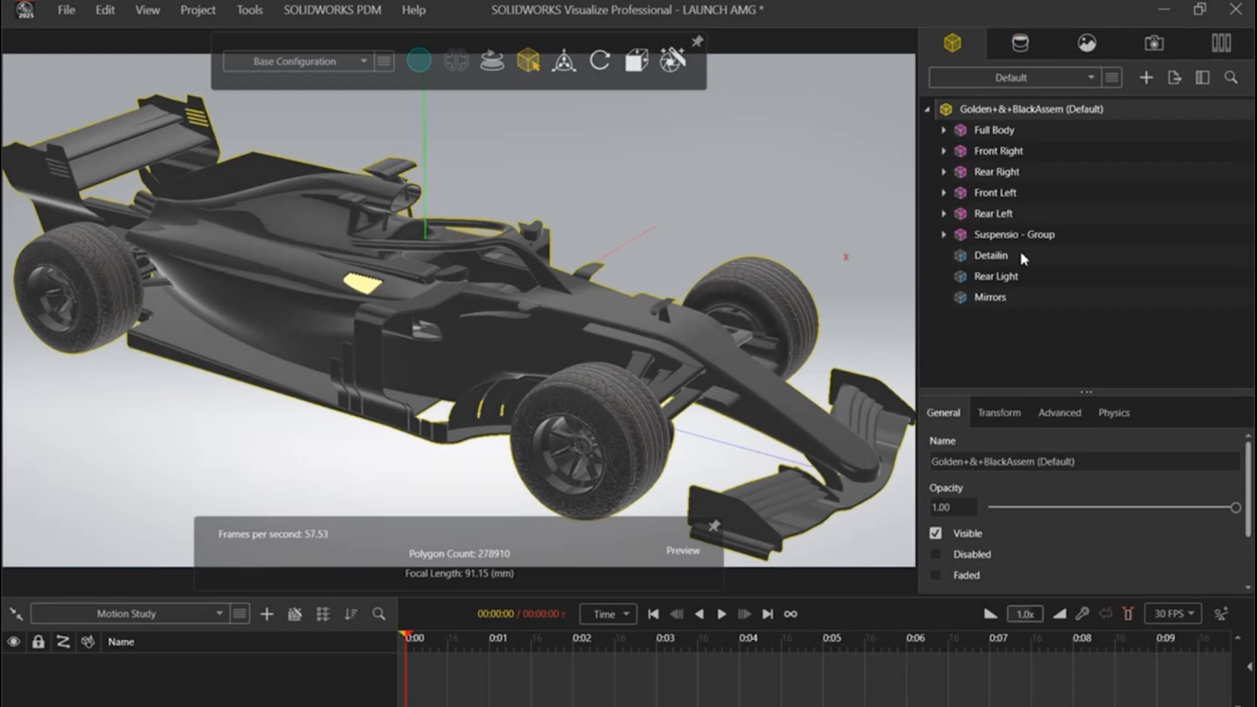
pyautogui.click(978, 131)
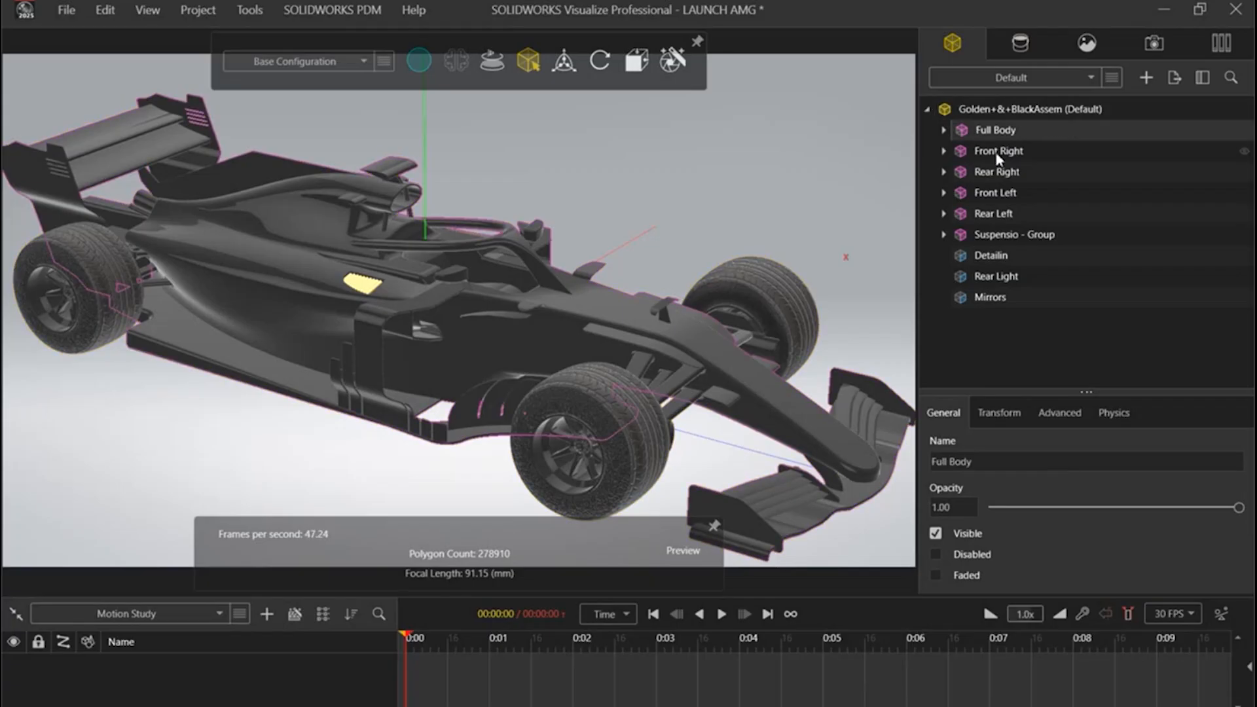
pyautogui.click(997, 153)
pyautogui.click(999, 172)
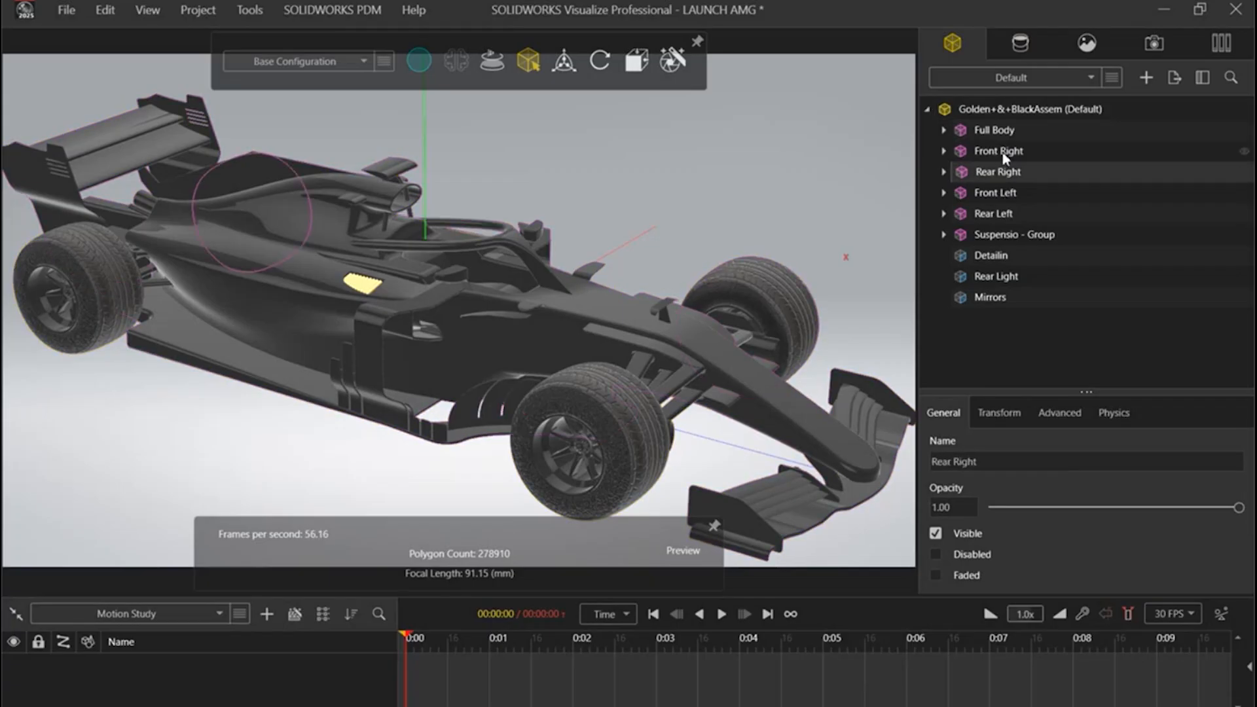
pyautogui.click(1002, 156)
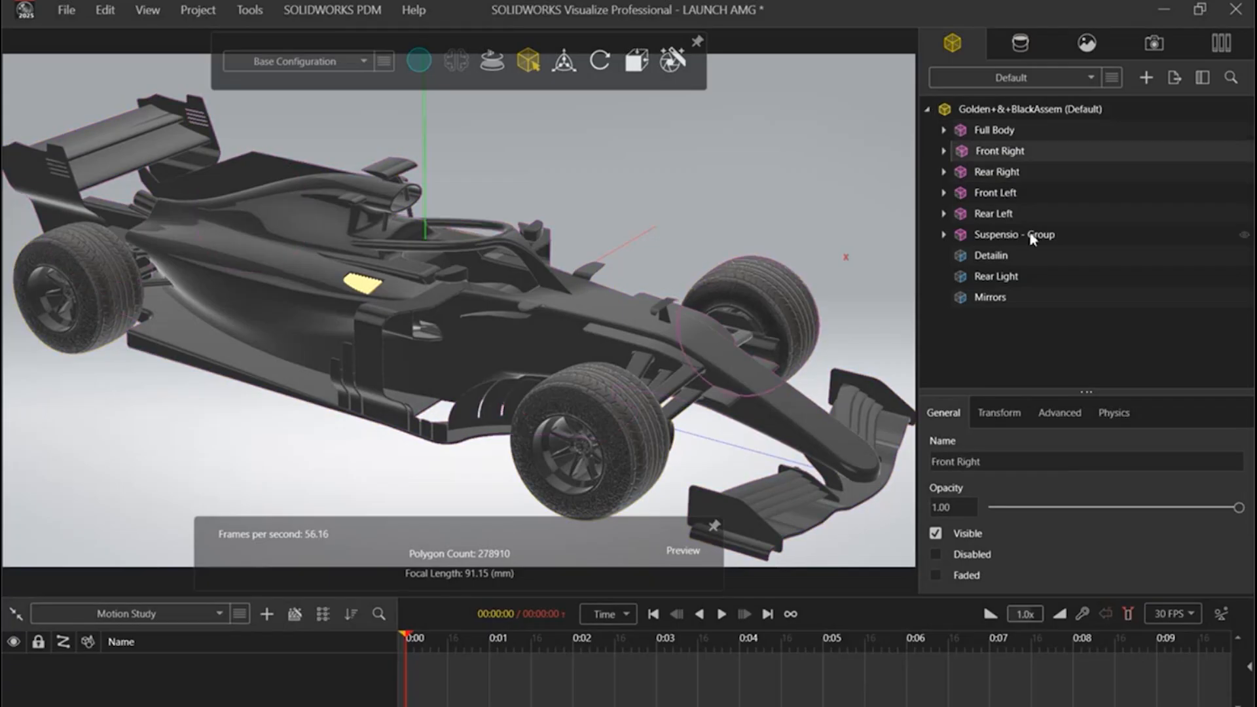
pyautogui.click(1000, 173)
pyautogui.click(1008, 195)
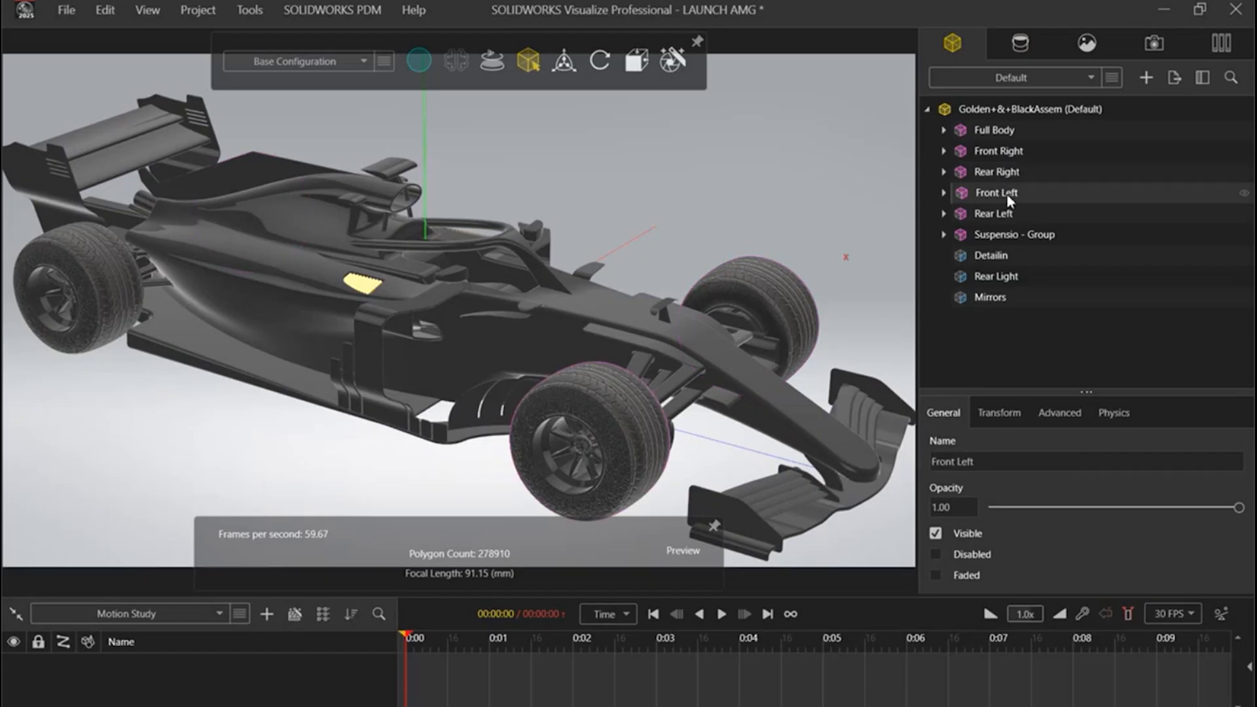
pyautogui.click(1014, 215)
pyautogui.click(1004, 195)
pyautogui.click(1005, 173)
pyautogui.click(1005, 157)
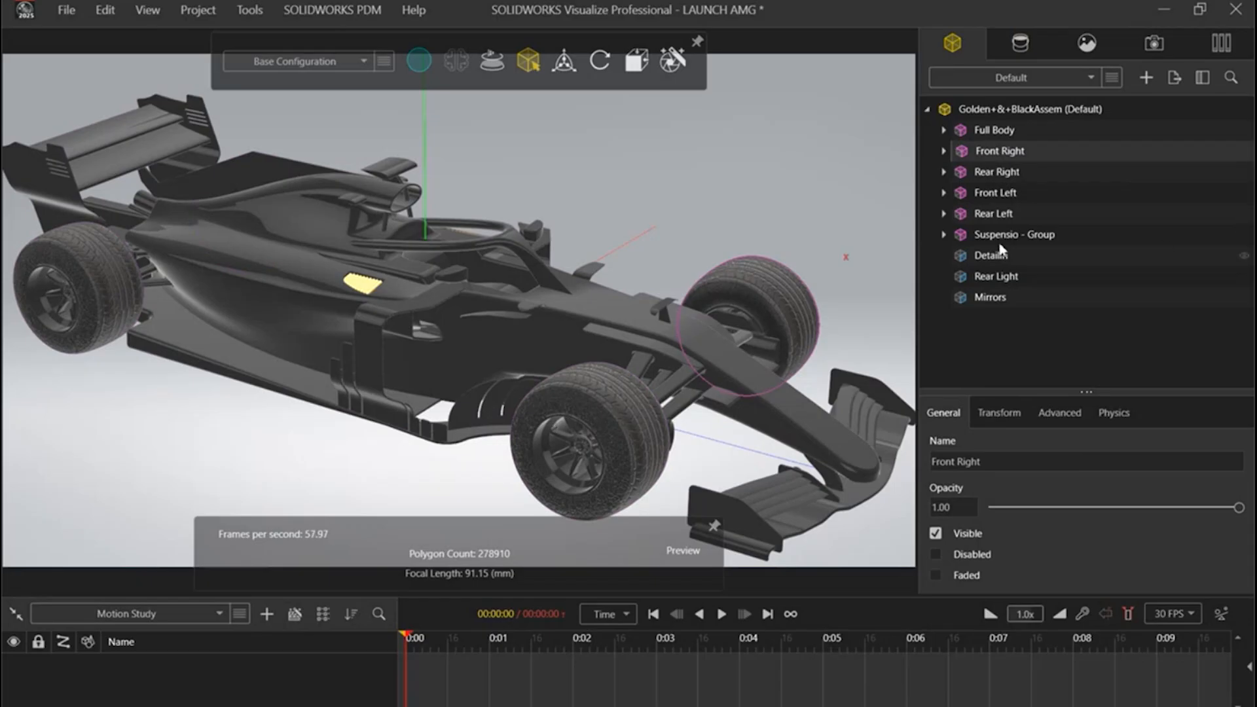
pyautogui.click(993, 218)
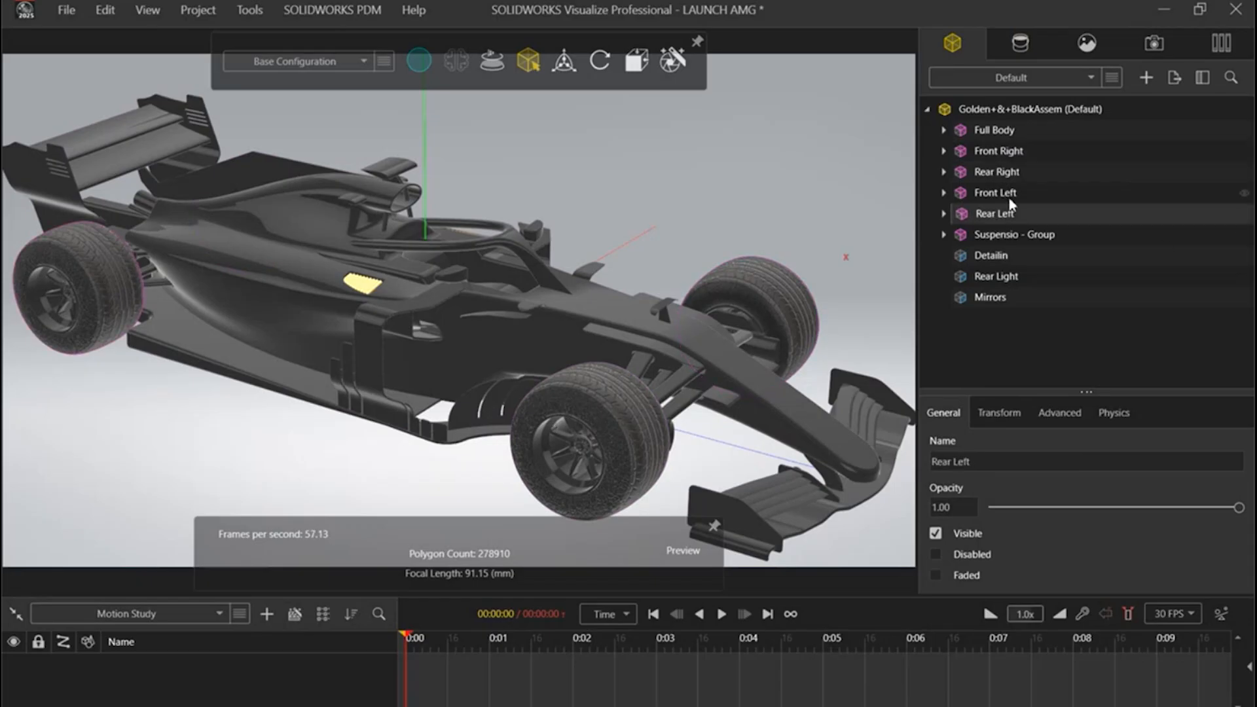
pyautogui.click(1008, 193)
pyautogui.click(1013, 173)
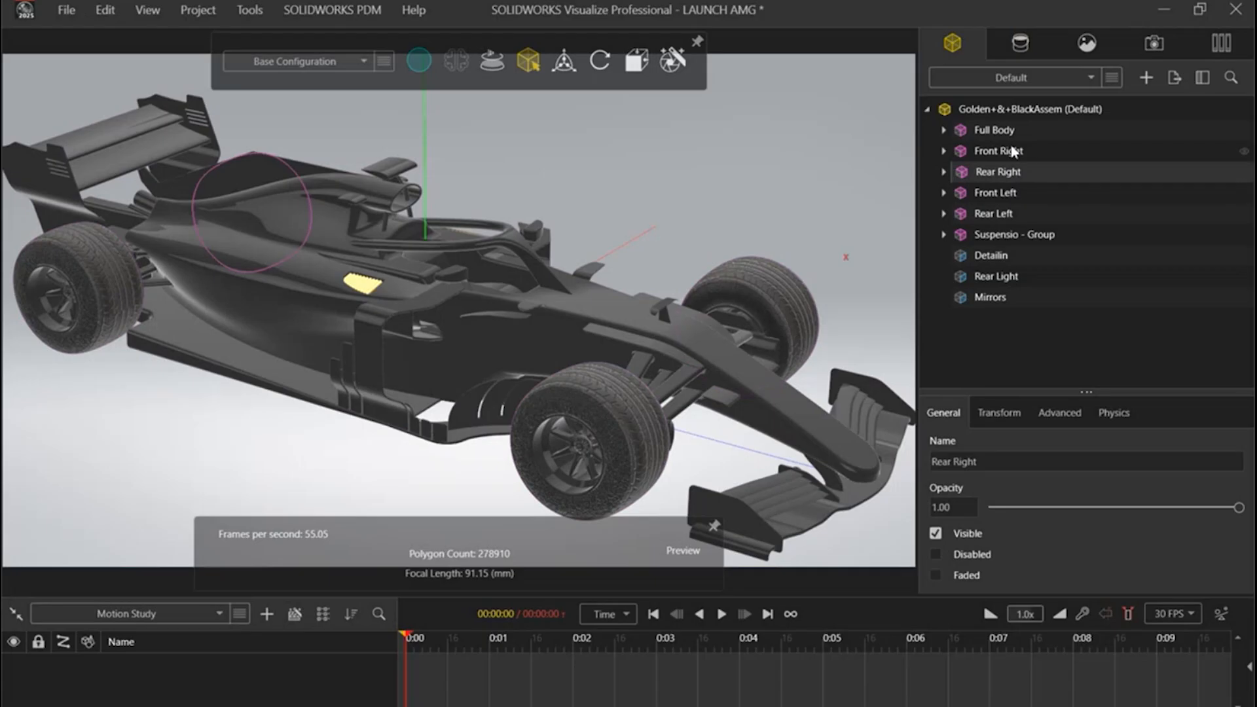
pyautogui.click(1014, 153)
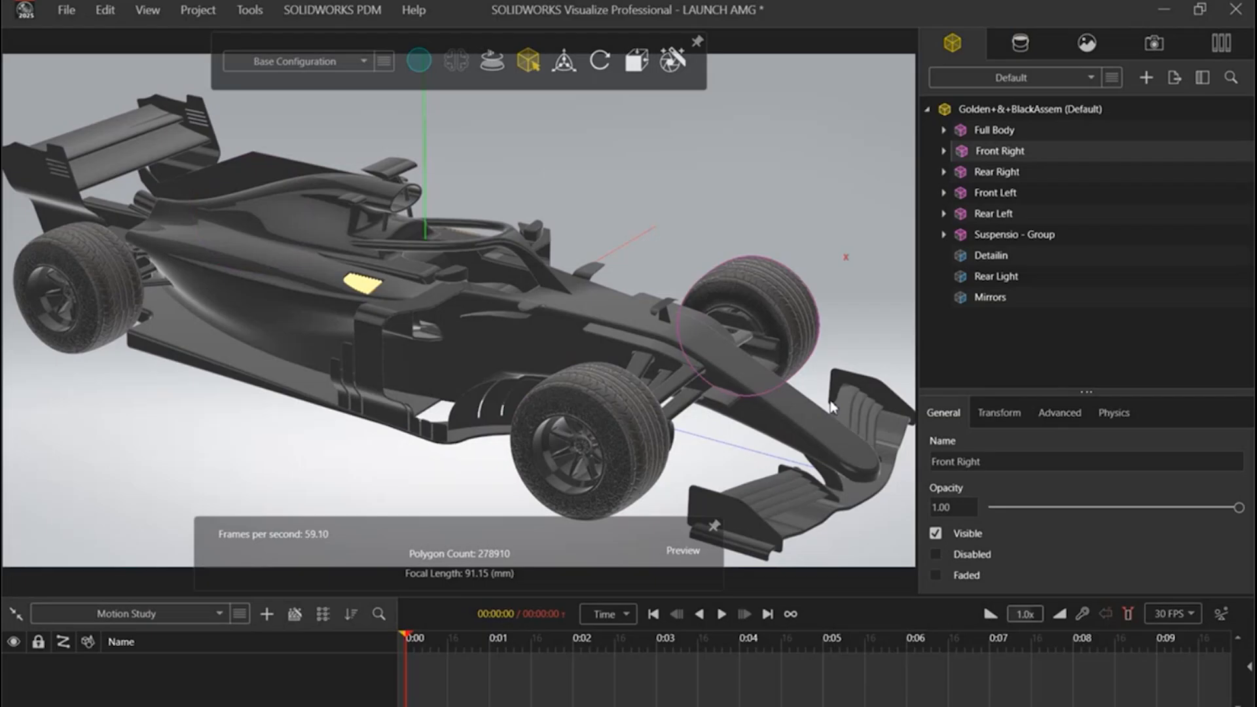
# Step: Apply the Suspension appearance to the car's suspension arms and the gold Rims appearance to the rims of all four wheels
pyautogui.click(1020, 44)
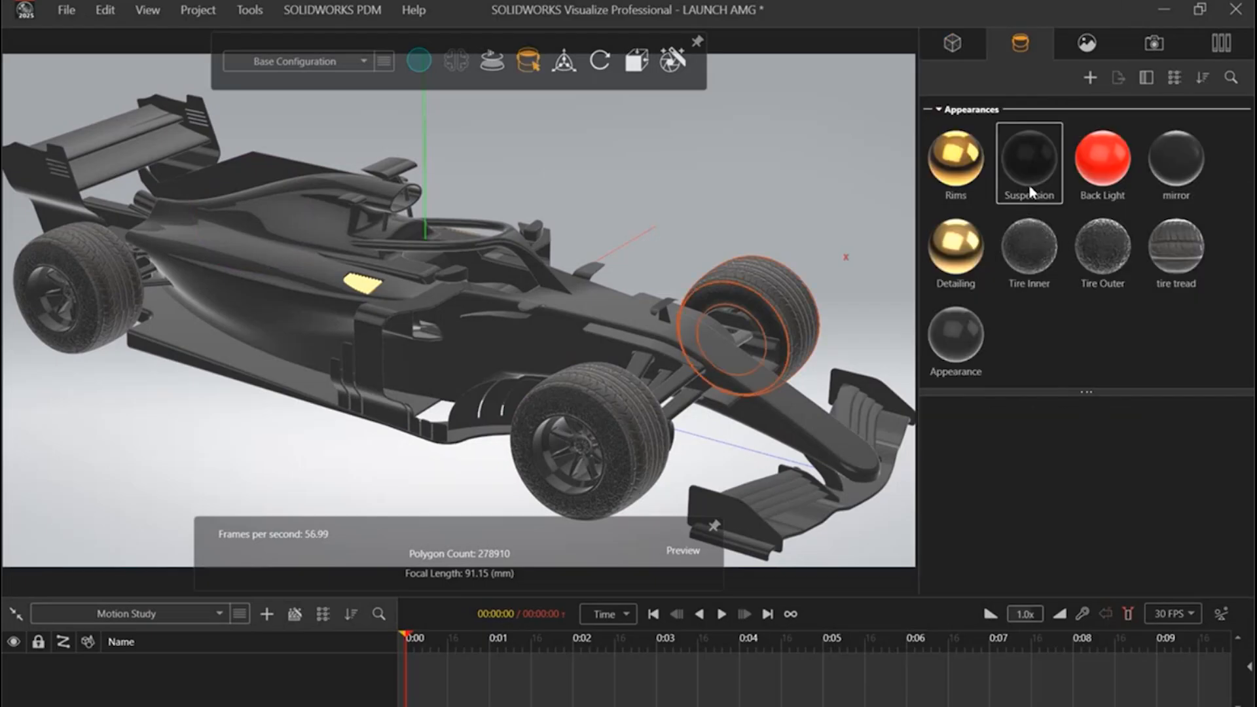
pyautogui.moveTo(1029, 162); pyautogui.dragTo(676, 391)
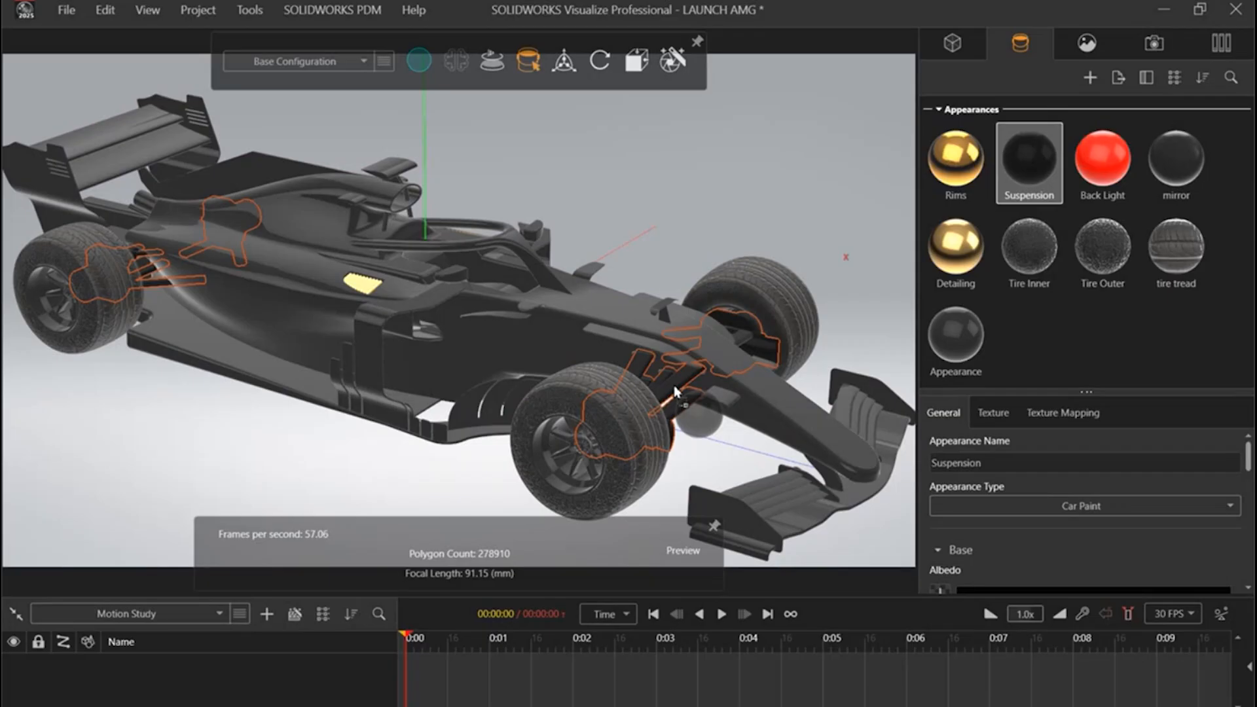
pyautogui.moveTo(957, 164); pyautogui.dragTo(590, 466)
pyautogui.moveTo(960, 167); pyautogui.dragTo(45, 291)
pyautogui.moveTo(715, 202); pyautogui.dragTo(158, 151)
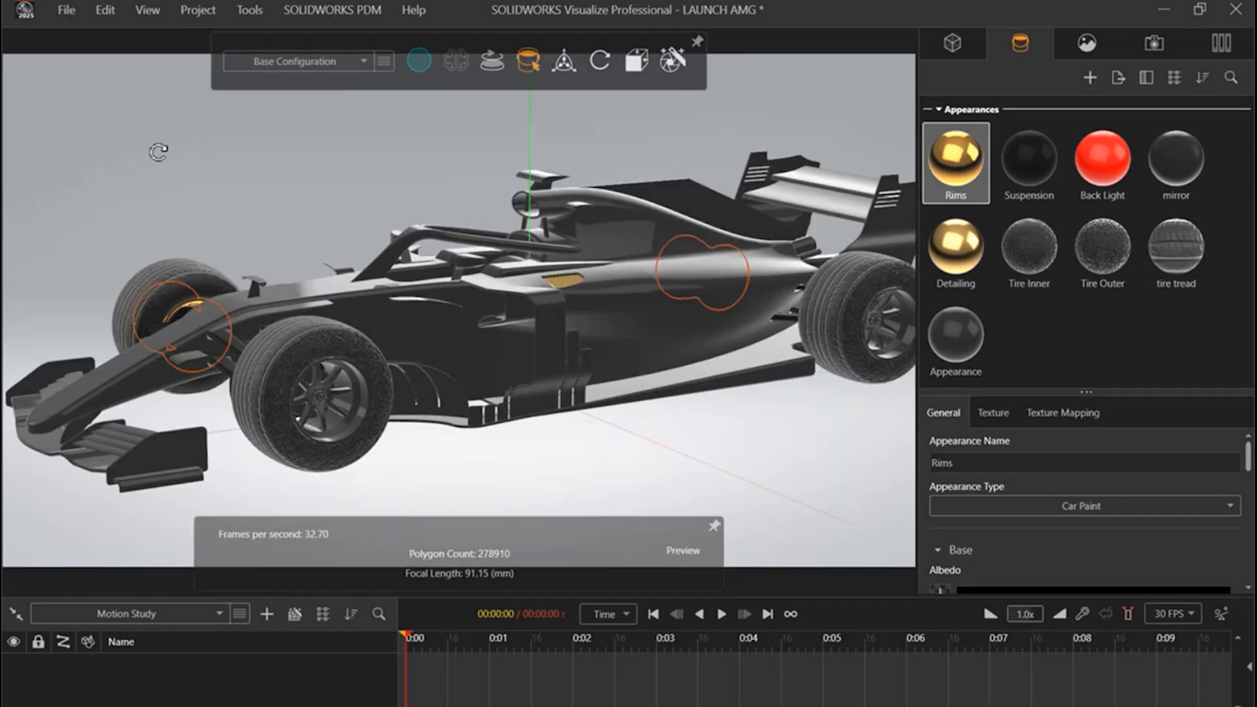
pyautogui.moveTo(960, 161); pyautogui.dragTo(337, 399)
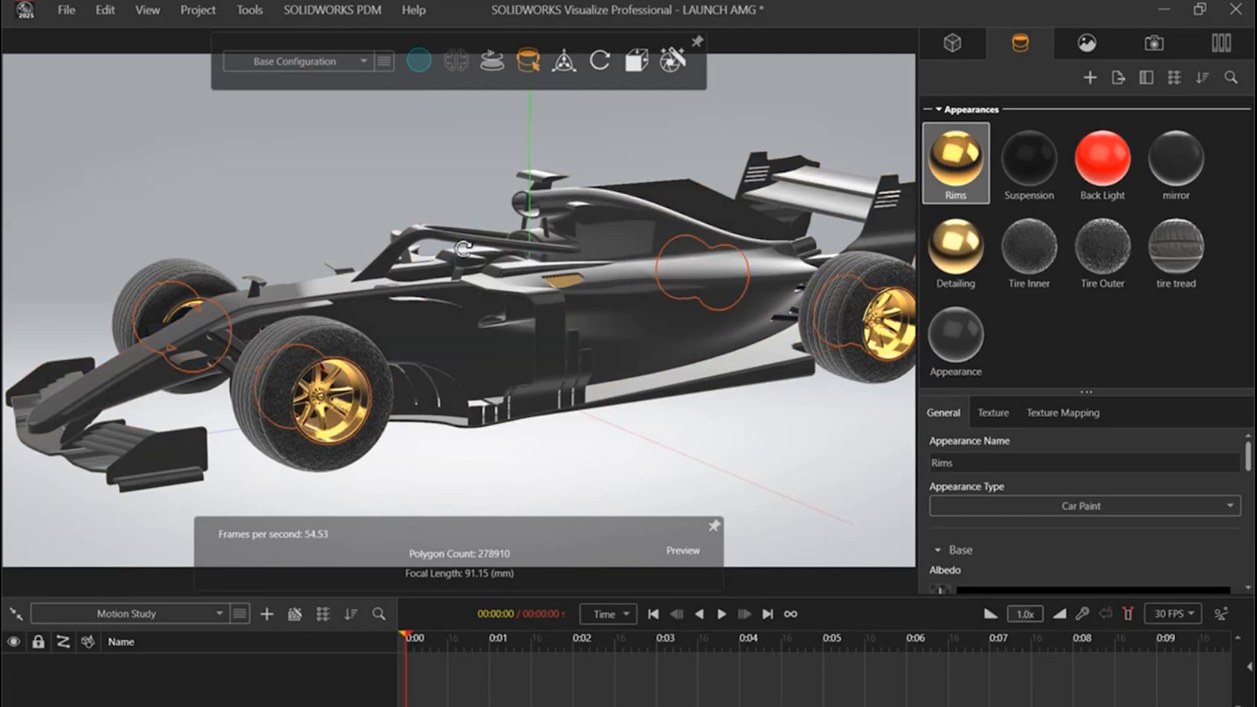
pyautogui.moveTo(462, 248); pyautogui.dragTo(528, 317)
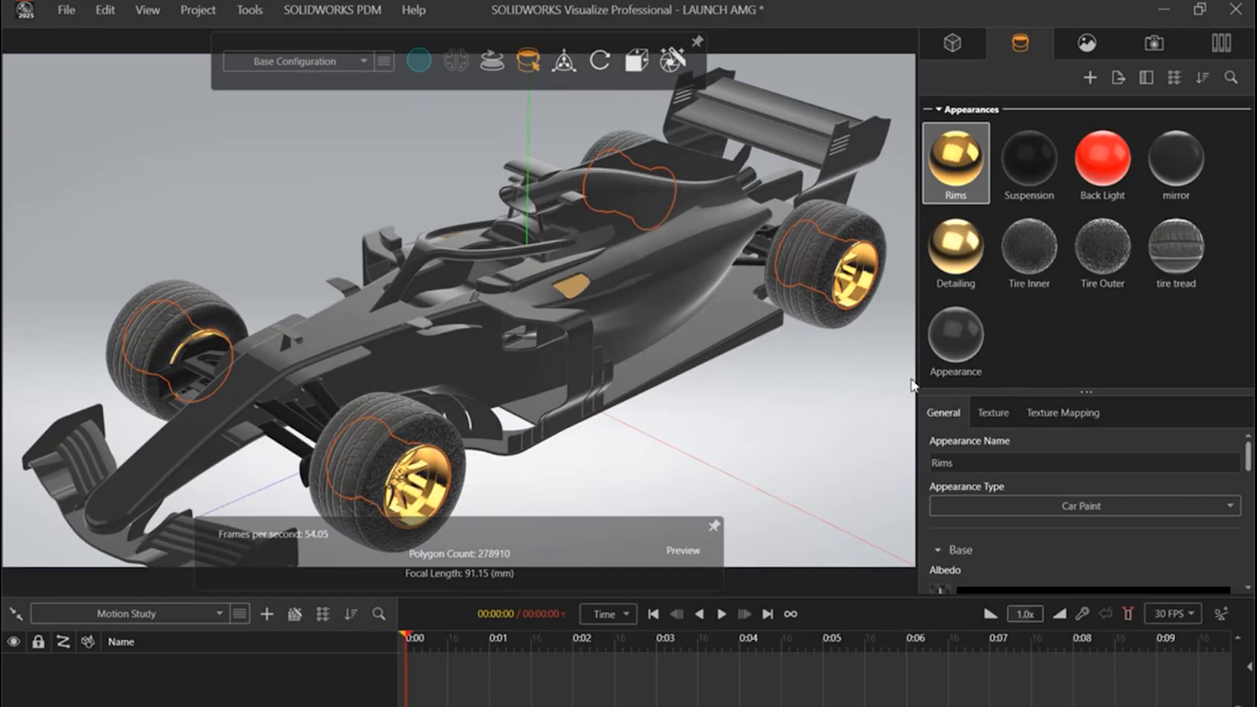
# Step: Examine the car with its applied appearances from the front and both sides, checking the body, tire treads and rims
pyautogui.moveTo(501, 287); pyautogui.dragTo(648, 305)
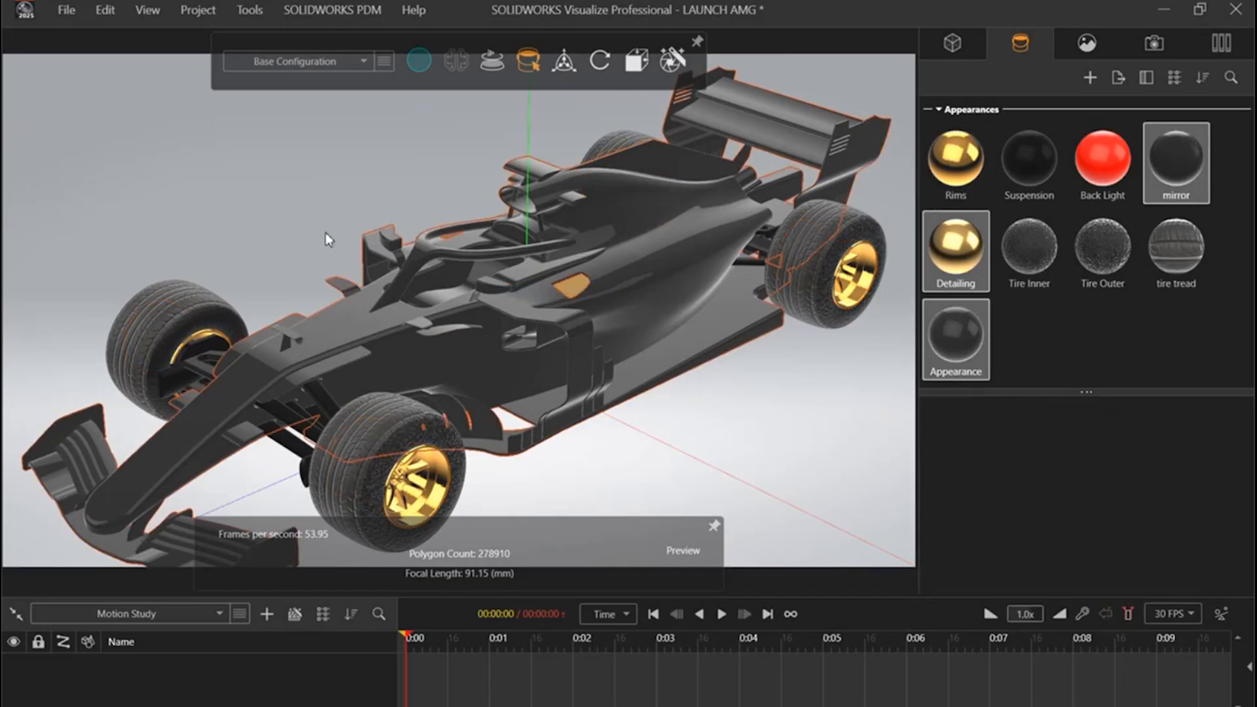
pyautogui.click(279, 213)
pyautogui.moveTo(356, 325); pyautogui.dragTo(758, 321, button='middle')
pyautogui.rightClick(777, 284)
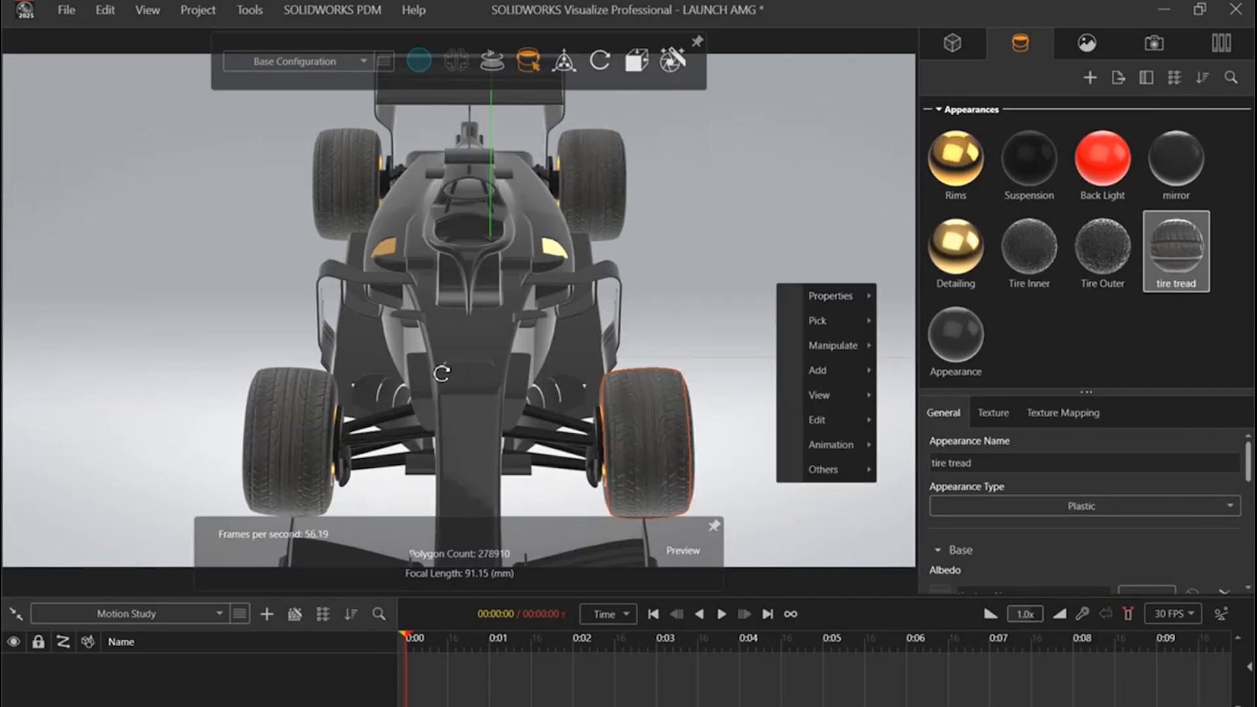
pyautogui.moveTo(699, 184); pyautogui.dragTo(565, 361, button='middle')
pyautogui.click(752, 180)
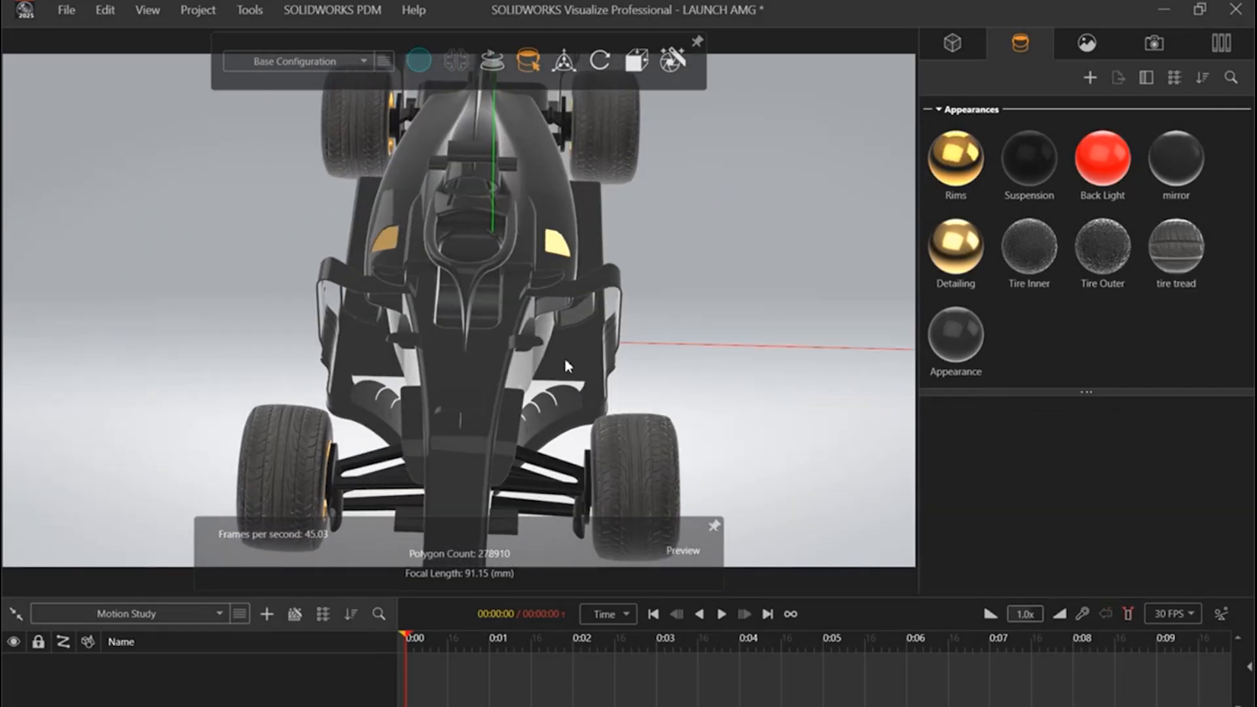
pyautogui.moveTo(292, 360); pyautogui.dragTo(595, 357, button='middle')
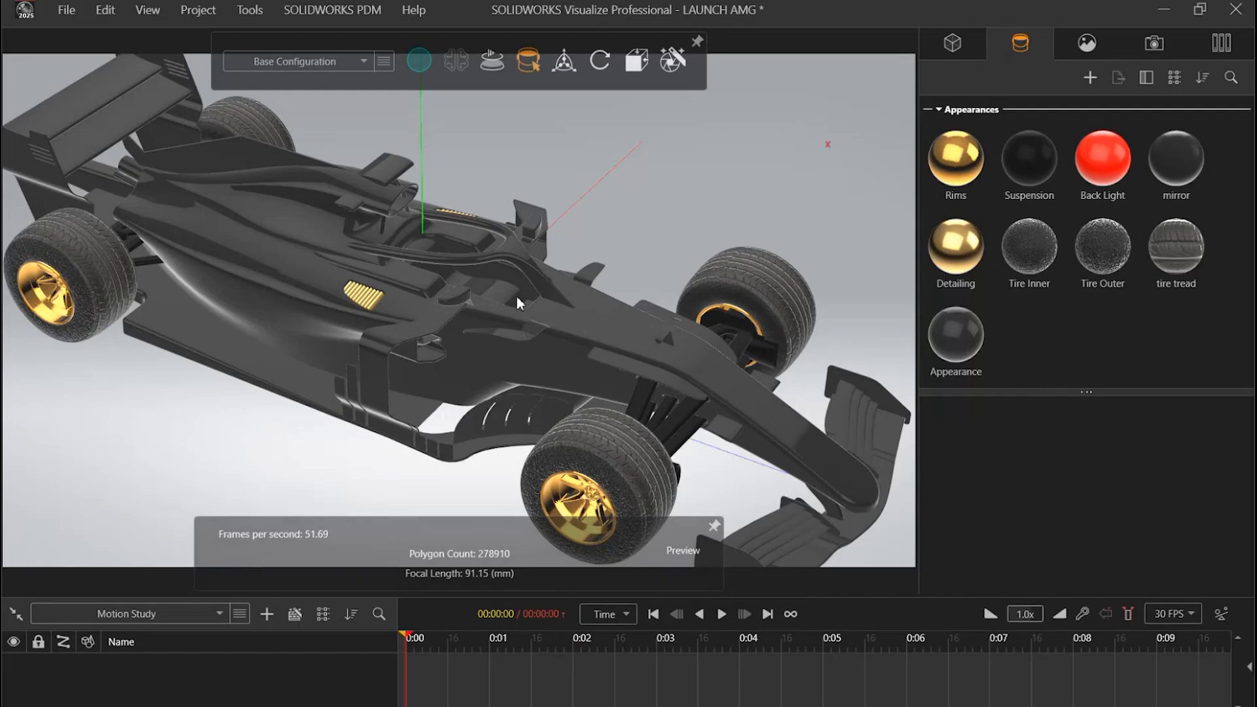
pyautogui.scroll(1, 500, 311)
pyautogui.scroll(-2, 500, 312)
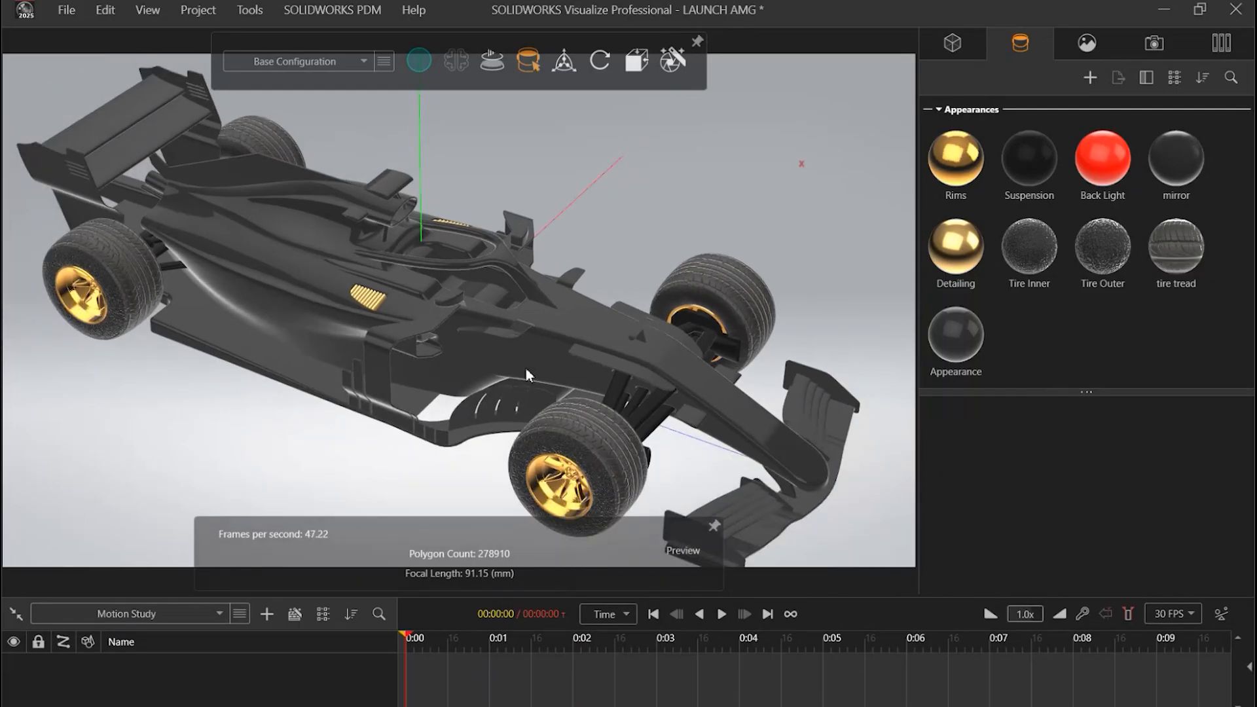
pyautogui.moveTo(528, 375); pyautogui.dragTo(525, 351)
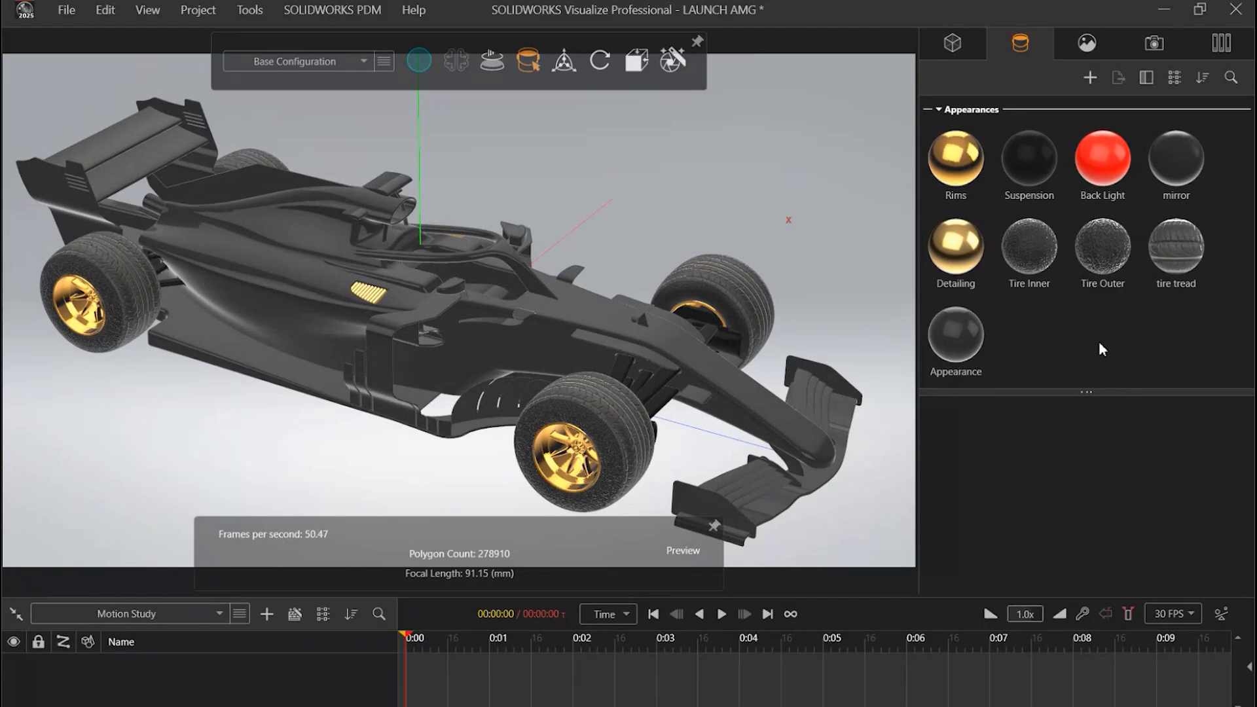
pyautogui.moveTo(466, 288); pyautogui.dragTo(486, 282)
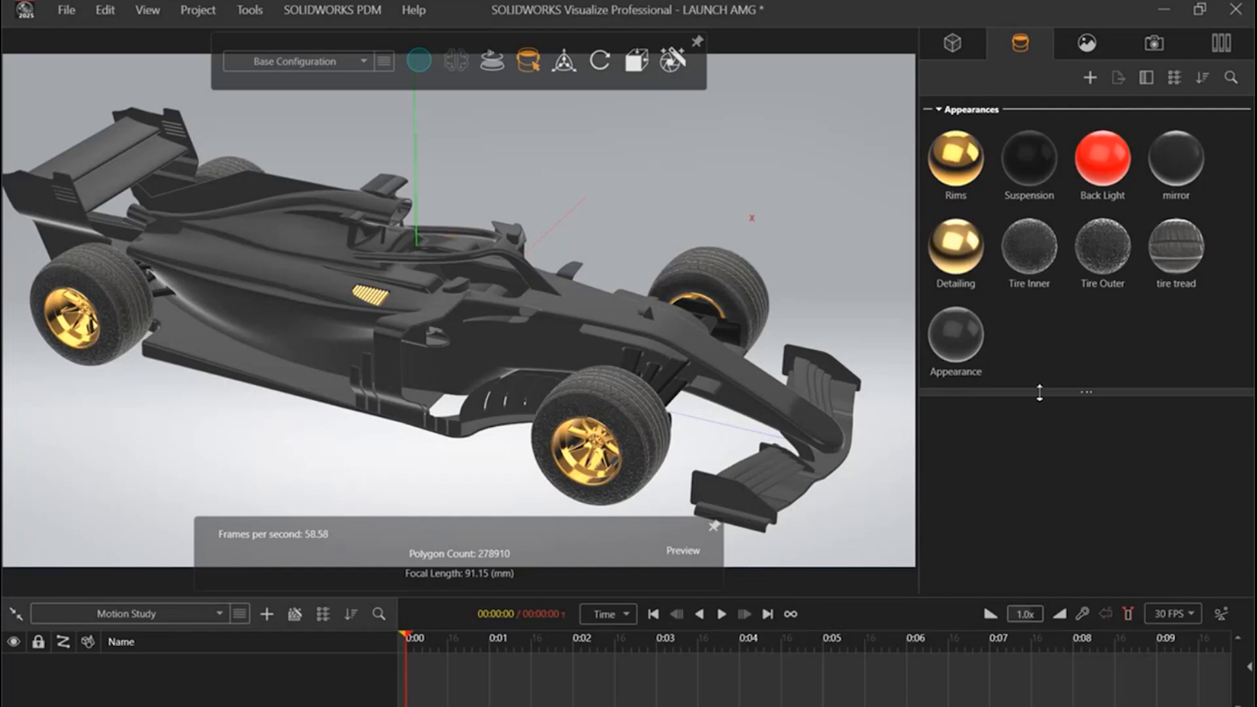
# Step: View the project's environments and backplates, shrinking the list area to give the properties more room
pyautogui.moveTo(1039, 393); pyautogui.dragTo(1039, 347)
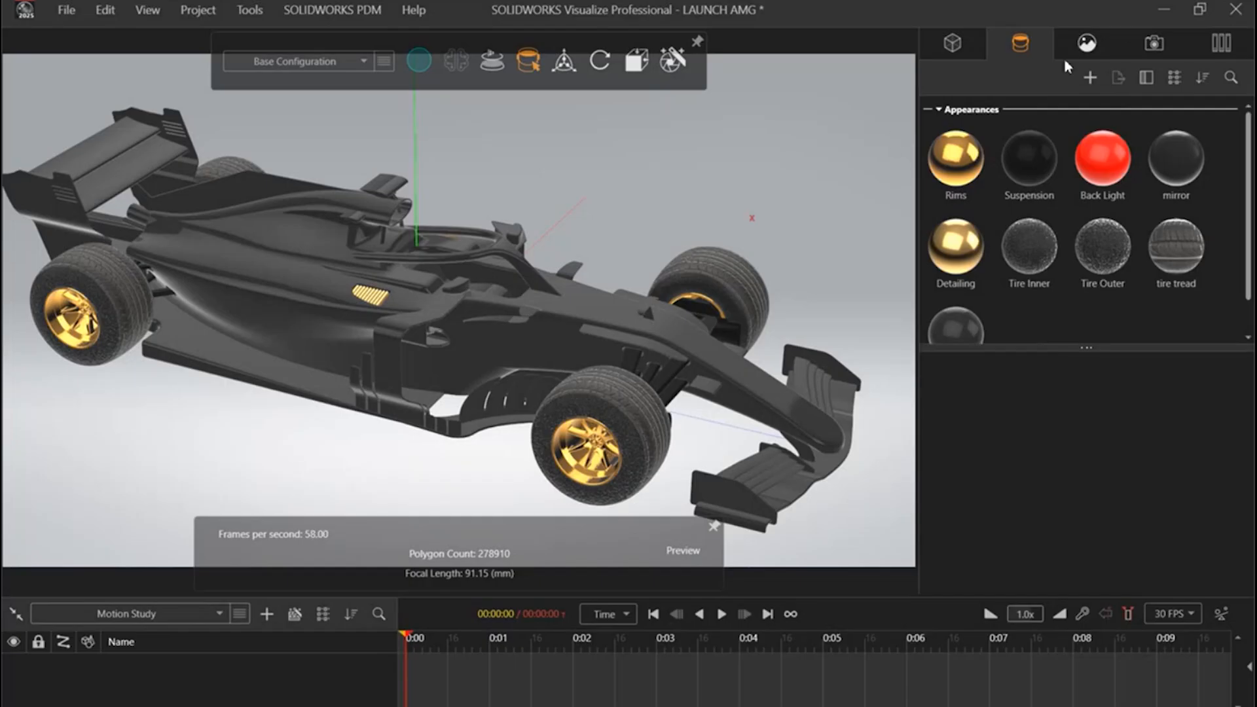
pyautogui.click(1086, 43)
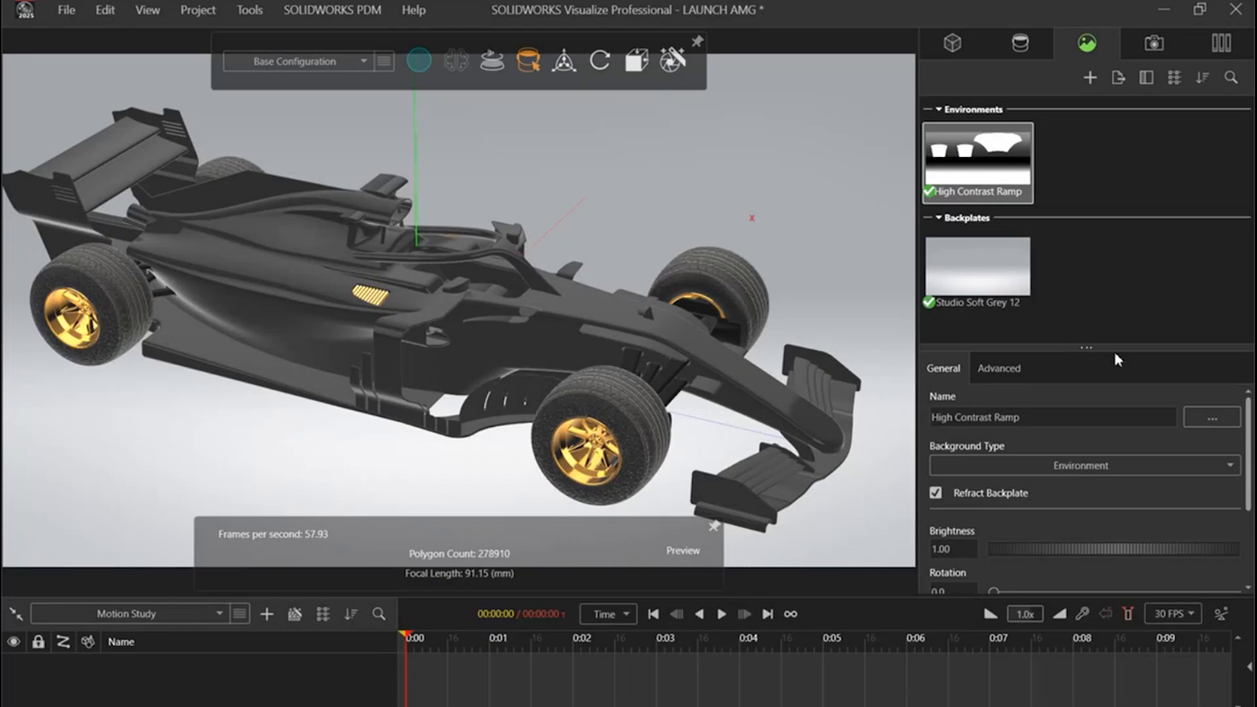
pyautogui.moveTo(1120, 347); pyautogui.dragTo(1119, 249)
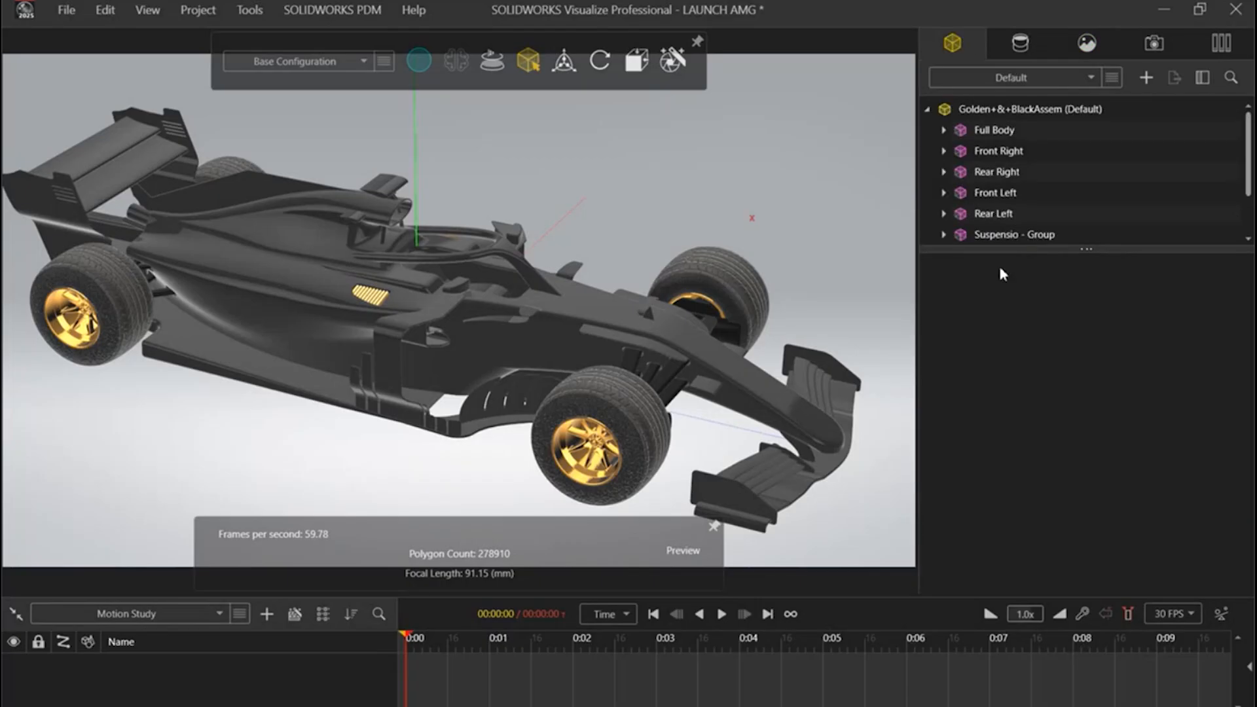
# Step: Set the physics simulation type of the whole Golden+&+BlackAssem assembly to Vehicle
pyautogui.rightClick(972, 115)
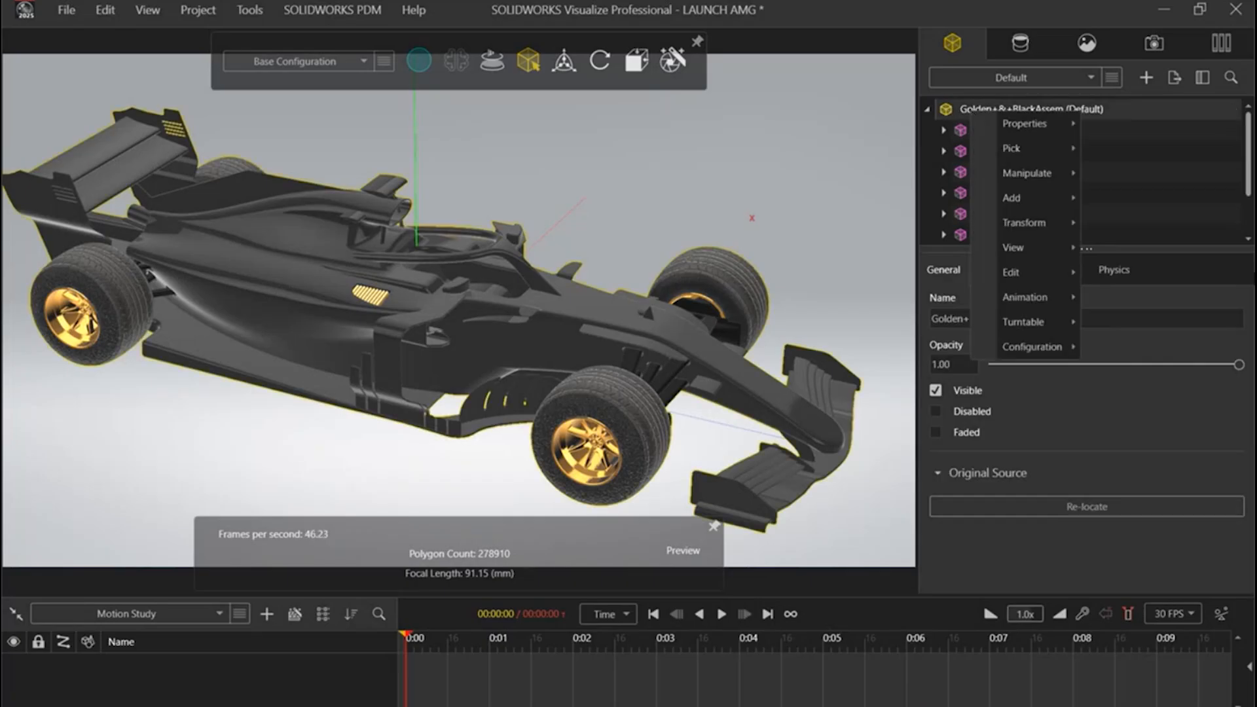
pyautogui.click(1163, 299)
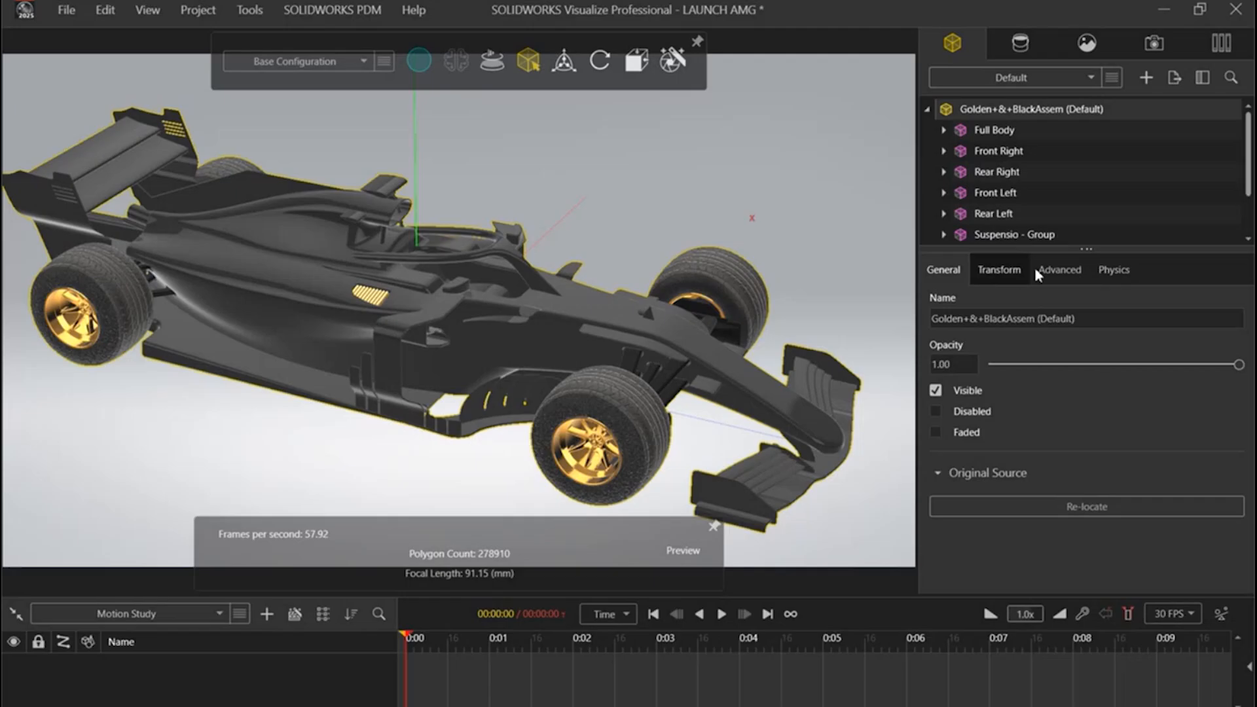
pyautogui.click(1111, 278)
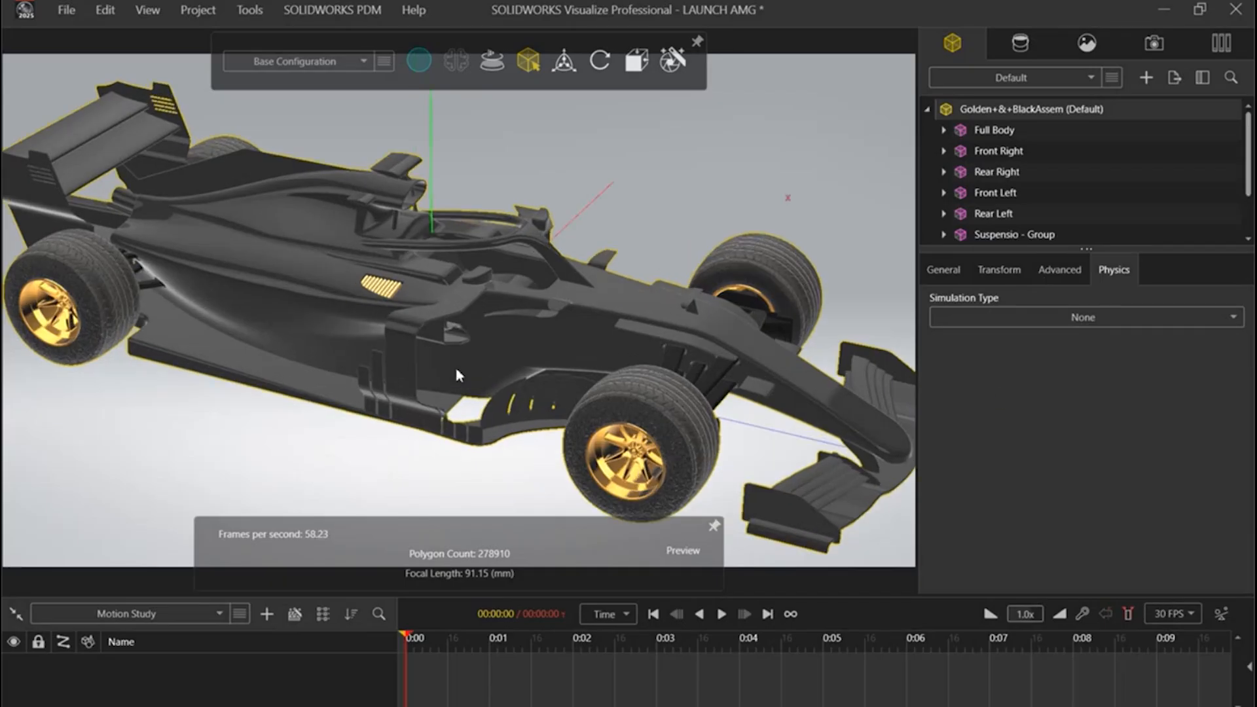
pyautogui.click(1055, 316)
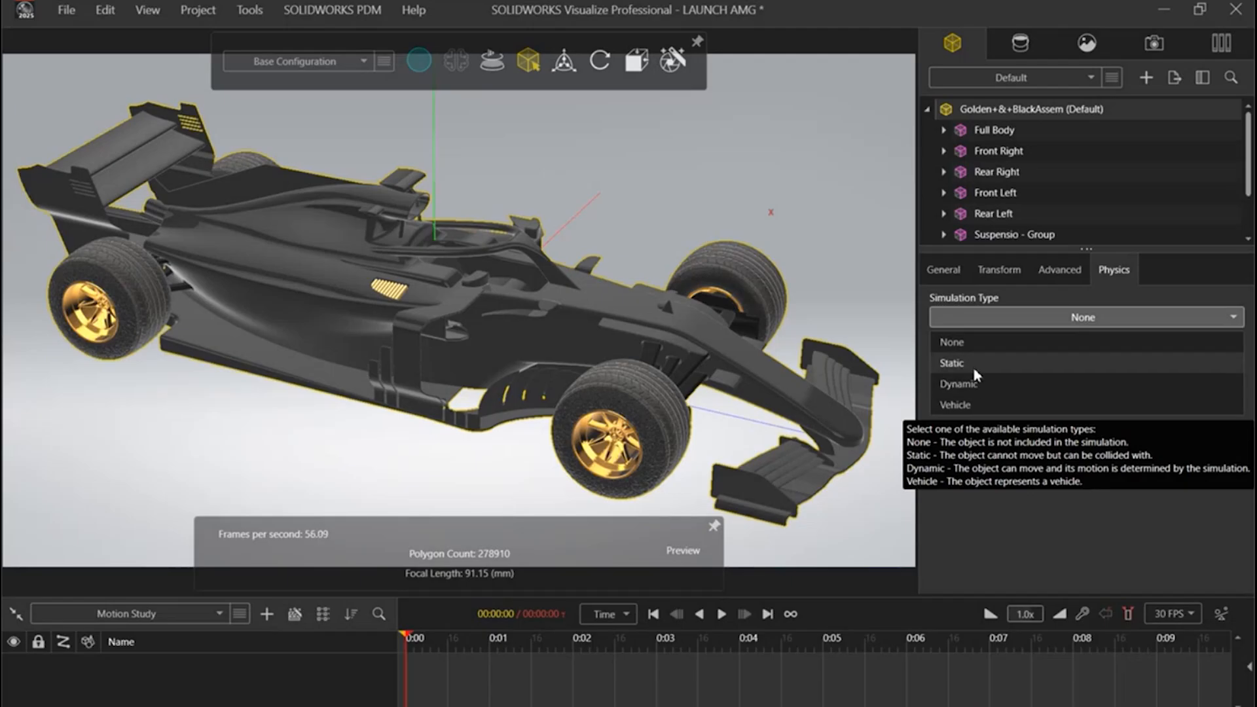
pyautogui.click(977, 404)
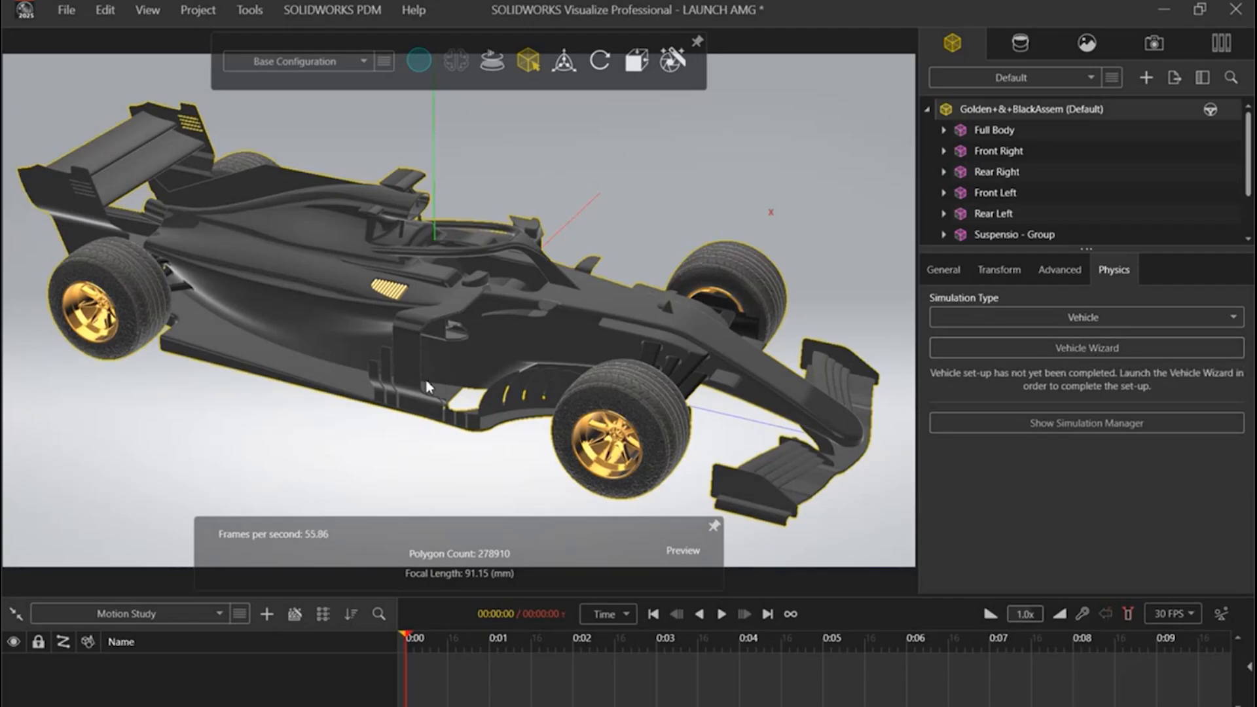
# Step: Launch the Vehicle Wizard for the car and choose Manual Mode as the setup type
pyautogui.click(1116, 350)
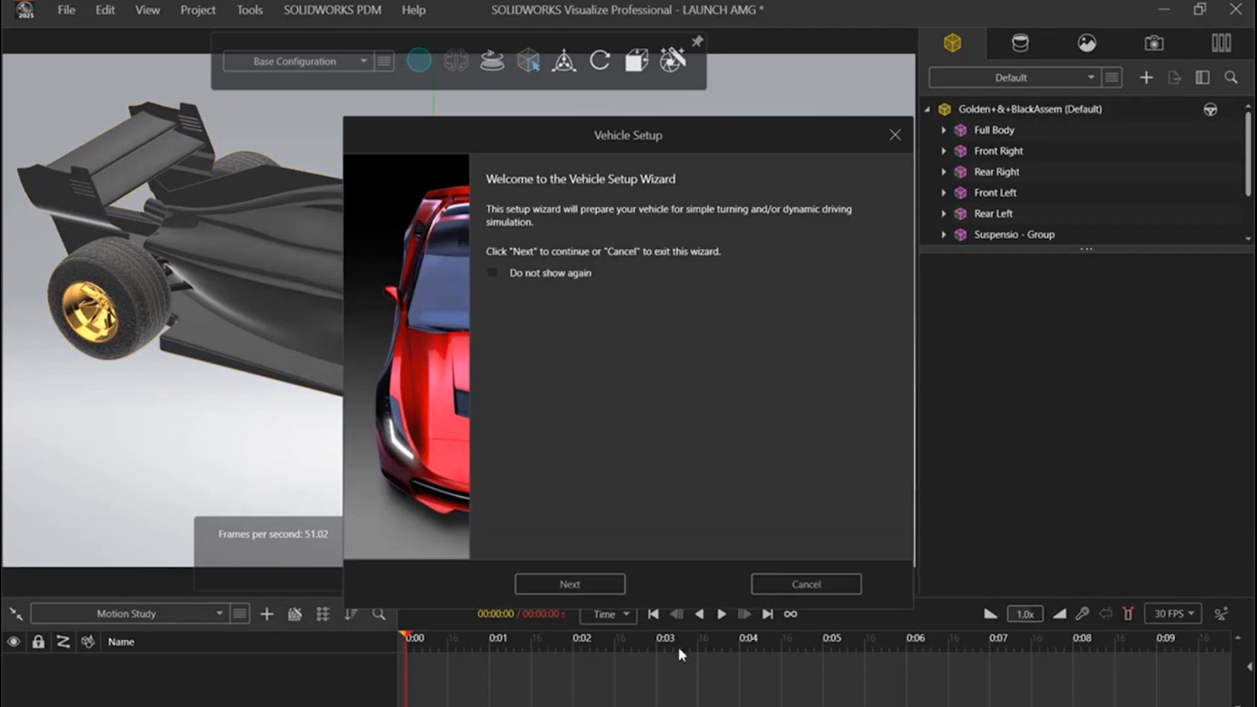
pyautogui.click(591, 593)
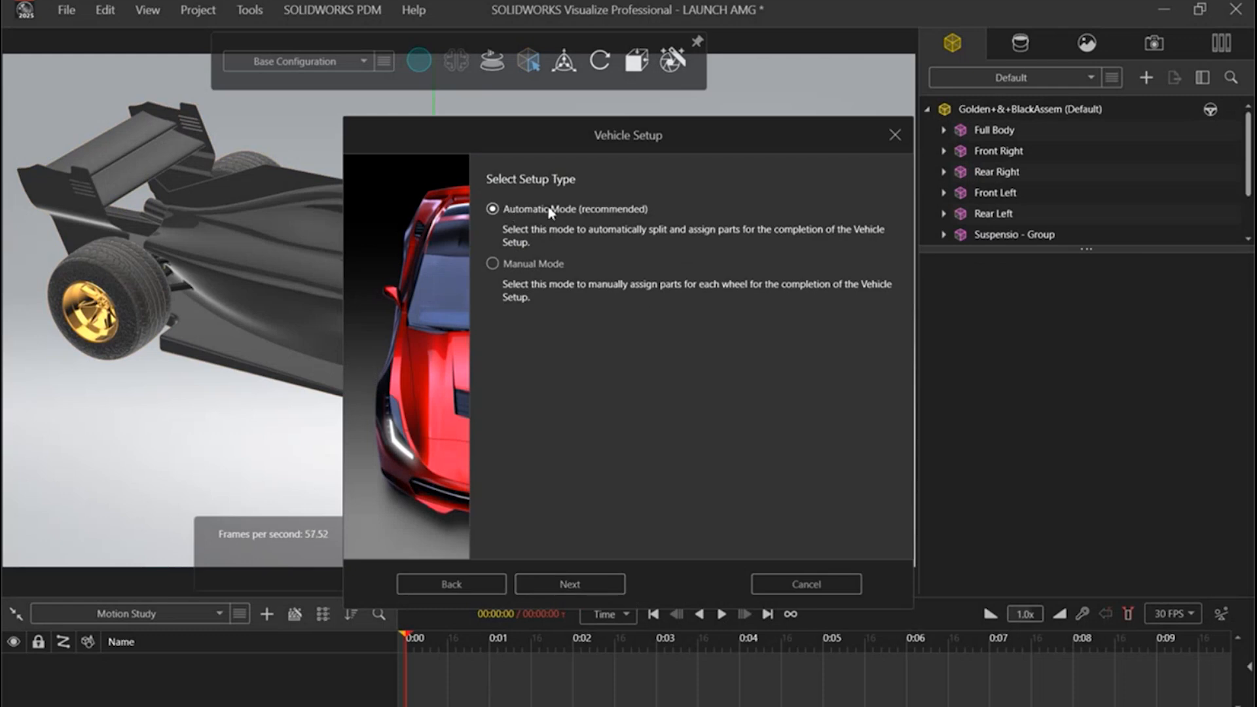
pyautogui.click(495, 265)
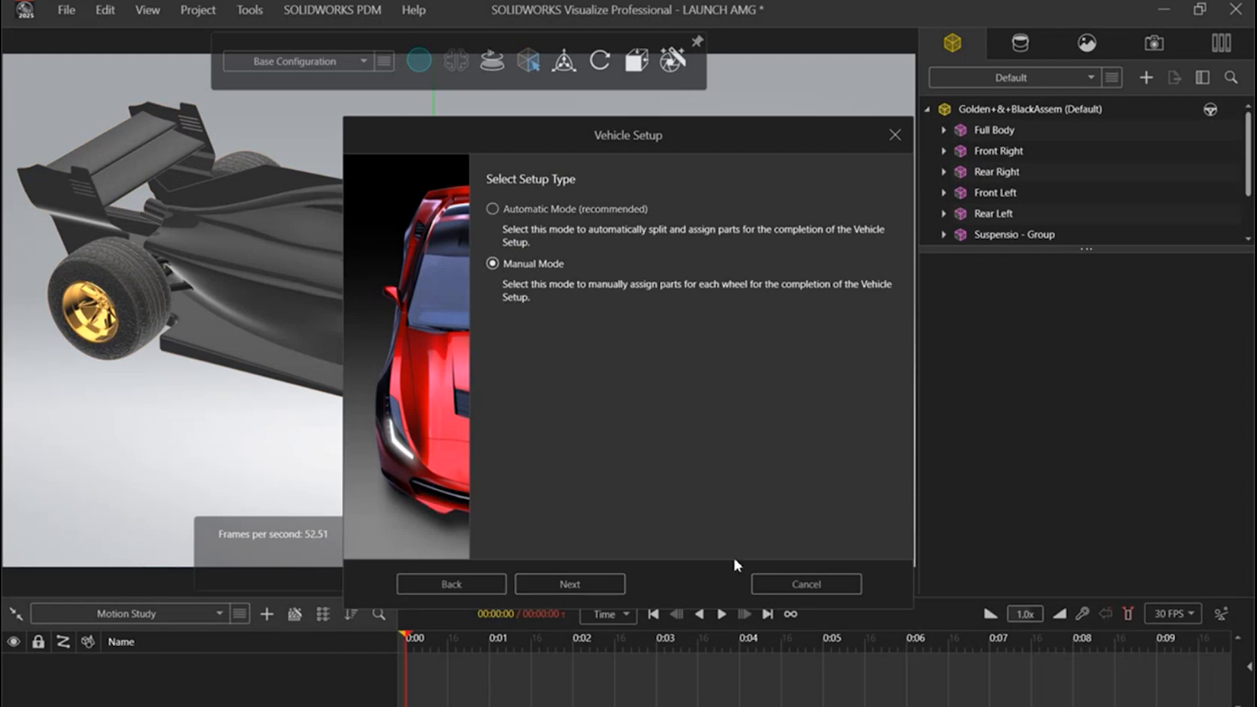
pyautogui.click(603, 587)
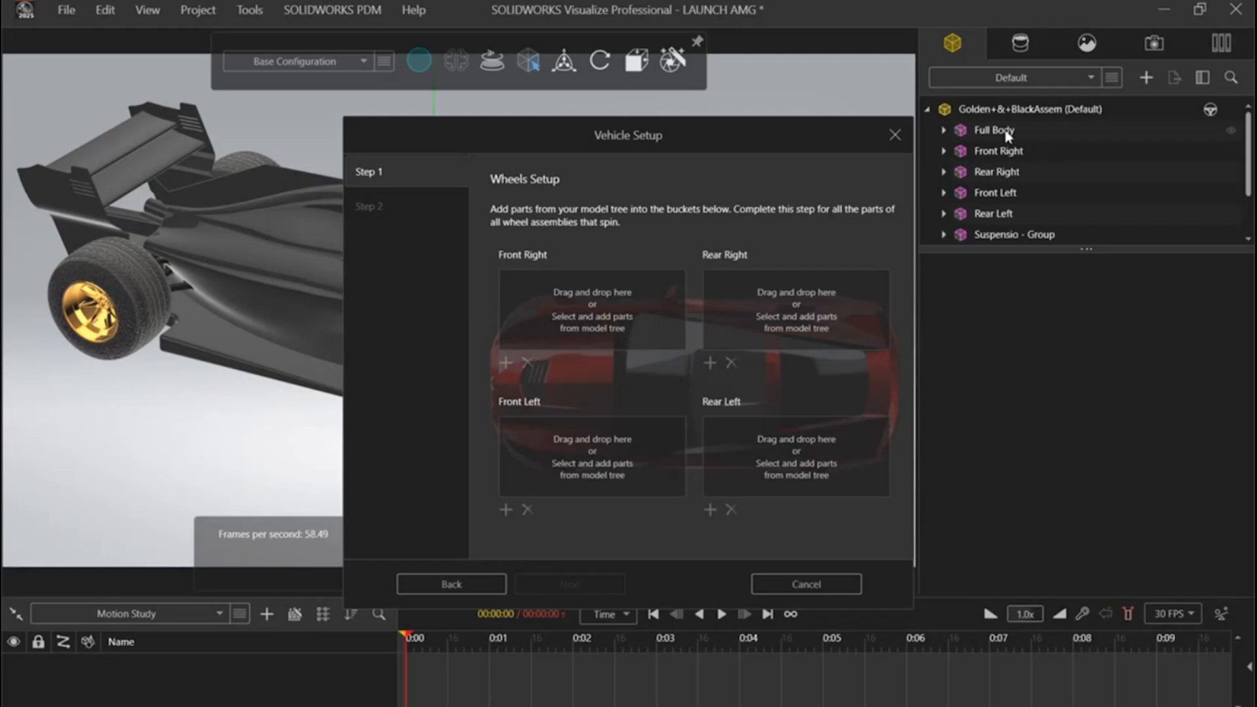
# Step: Assign the Front Right, Rear Right, Front Left and Rear Left groups to their matching wheel positions and apply the vehicle setup without calipers
pyautogui.scroll(-2, 1036, 157)
pyautogui.scroll(2, 1043, 171)
pyautogui.click(1047, 156)
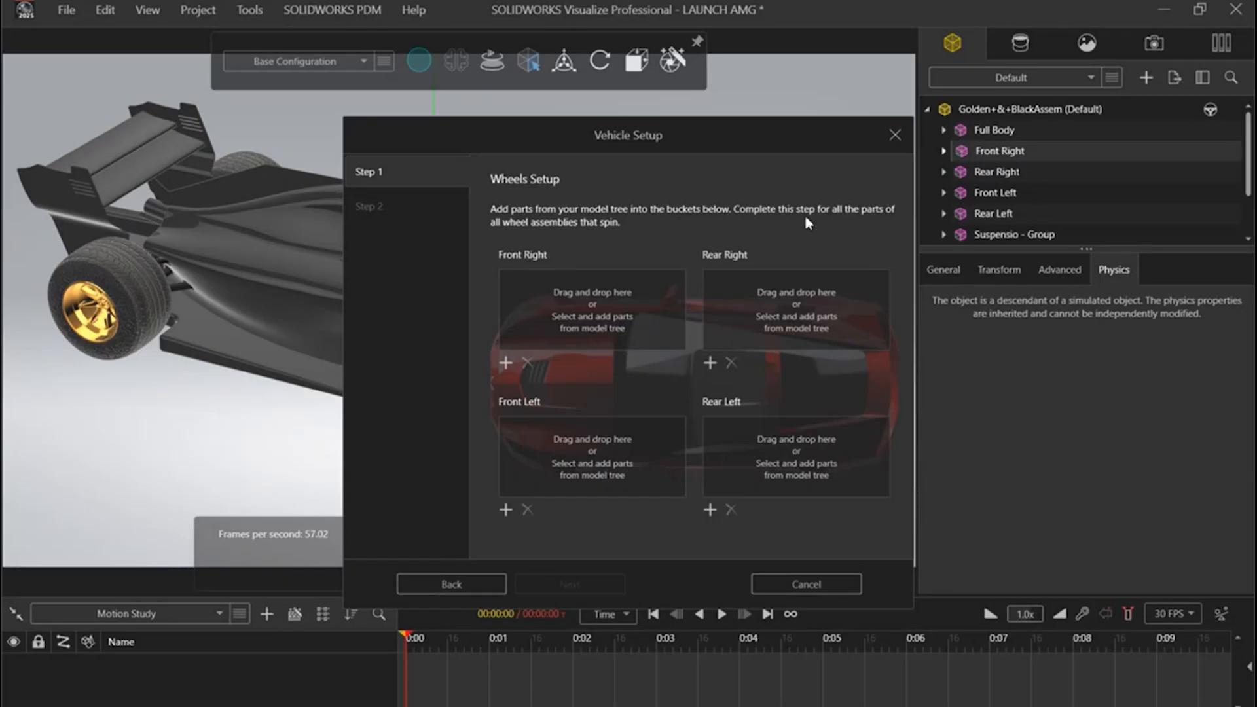
pyautogui.click(505, 362)
pyautogui.click(995, 173)
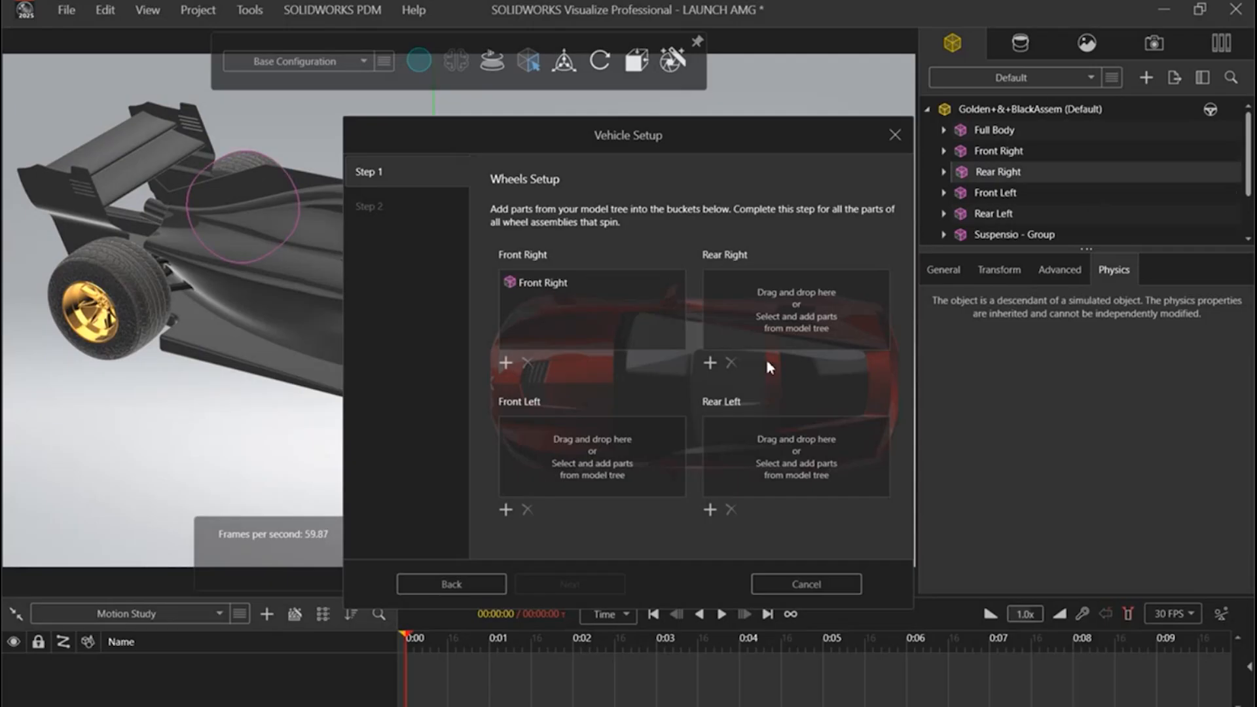
pyautogui.click(709, 362)
pyautogui.click(995, 192)
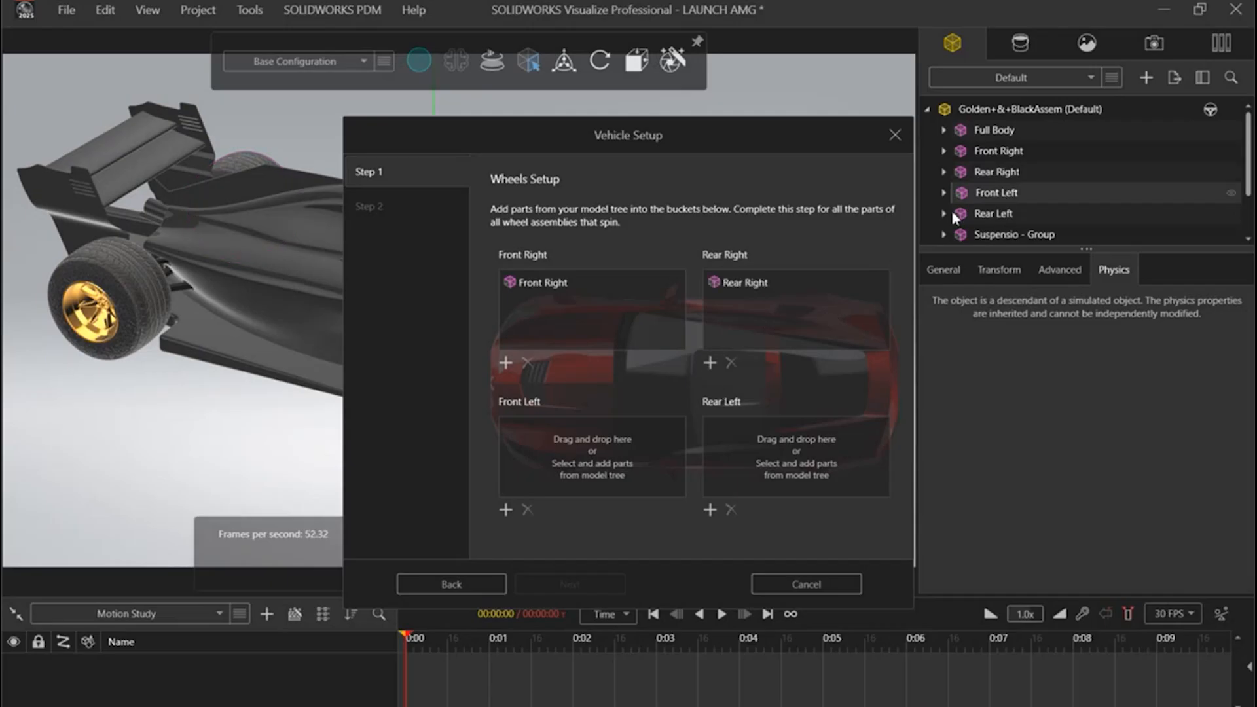
pyautogui.click(505, 510)
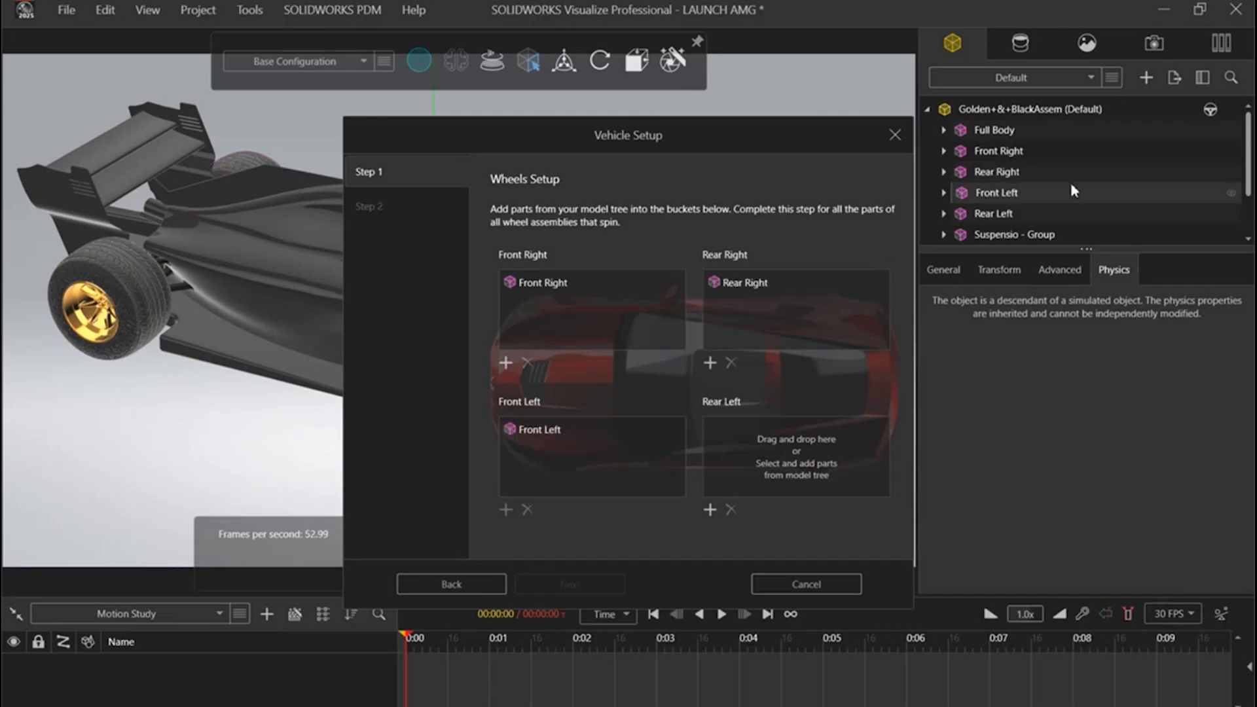
pyautogui.click(969, 216)
pyautogui.click(710, 510)
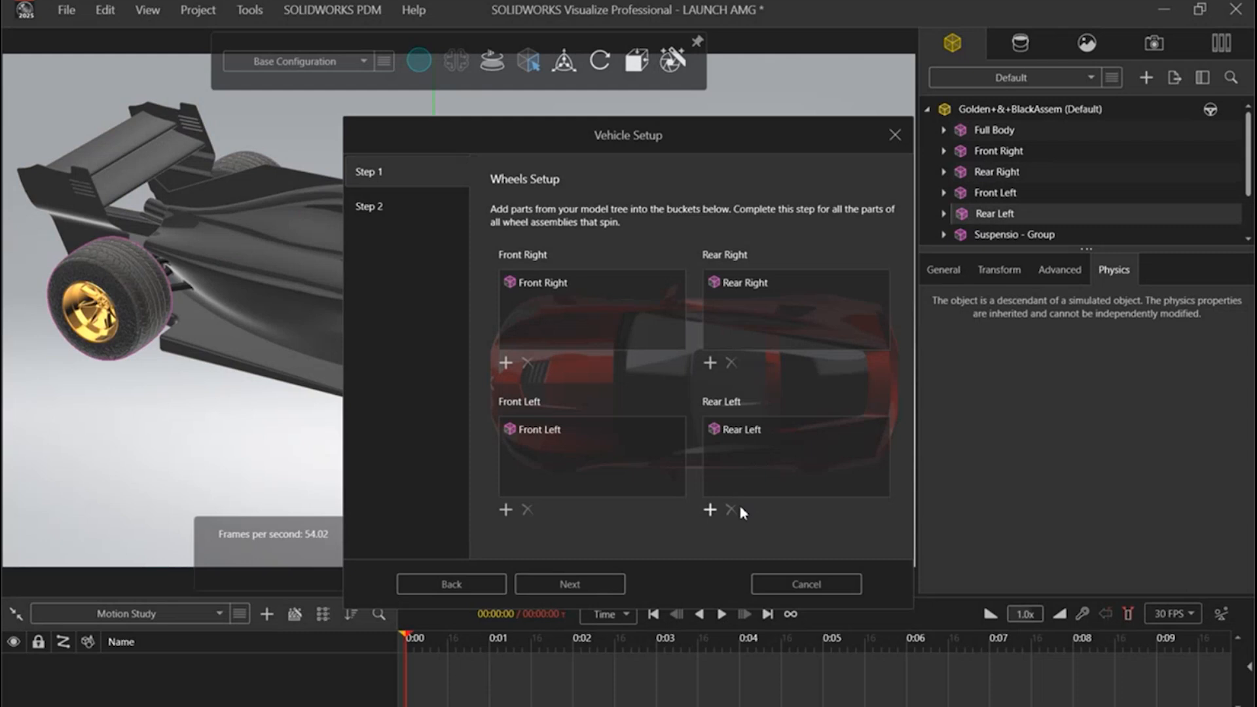
pyautogui.click(570, 584)
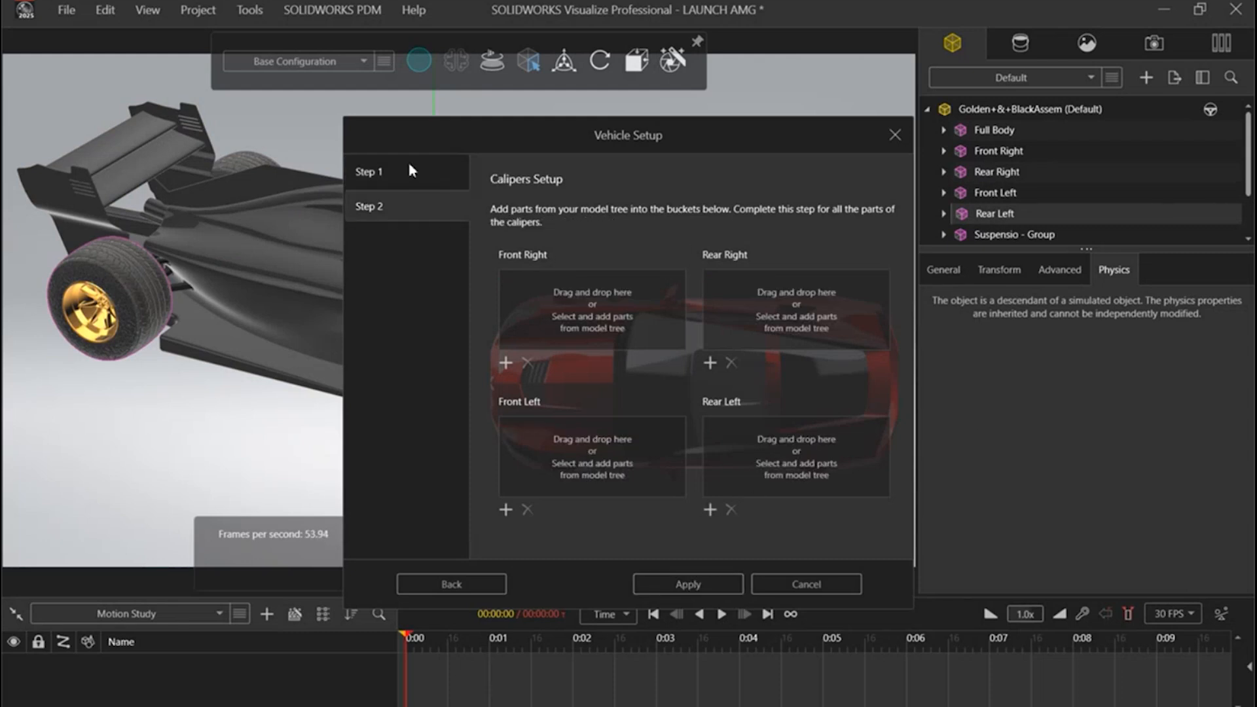
pyautogui.click(685, 585)
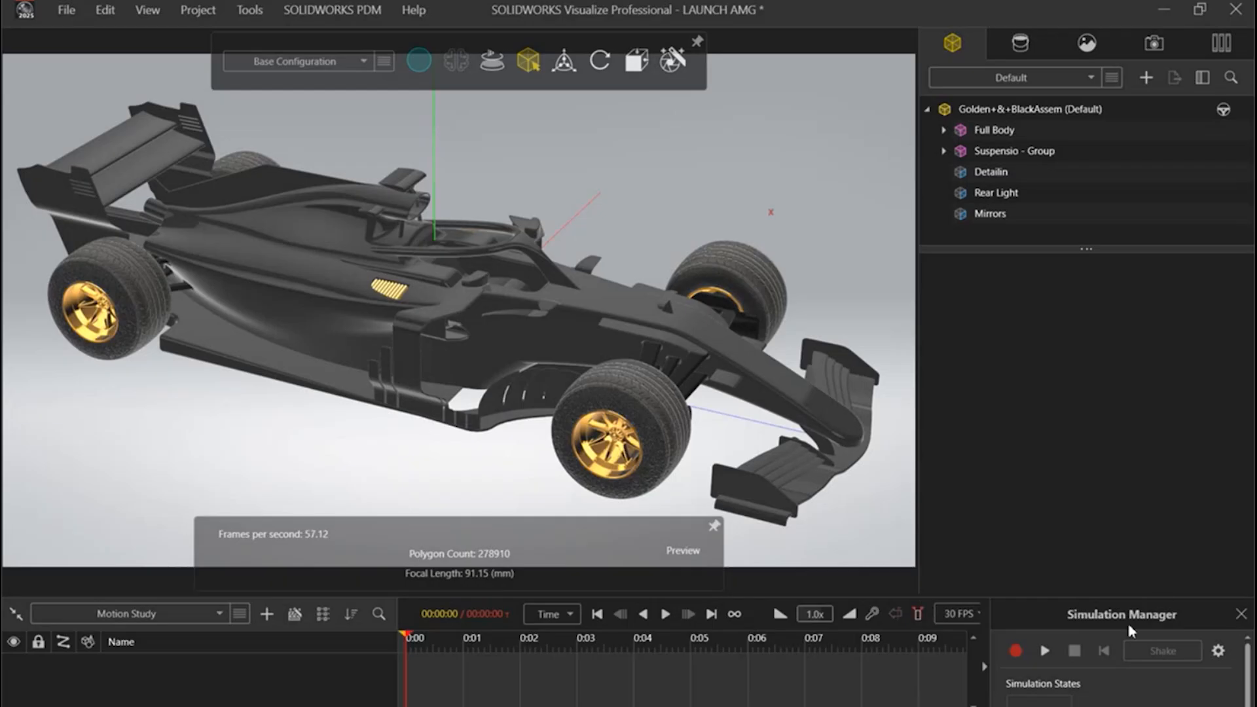
# Step: Run the vehicle simulation in the Simulation Manager, follow the car's motion from several views, and stop the run
pyautogui.click(1045, 651)
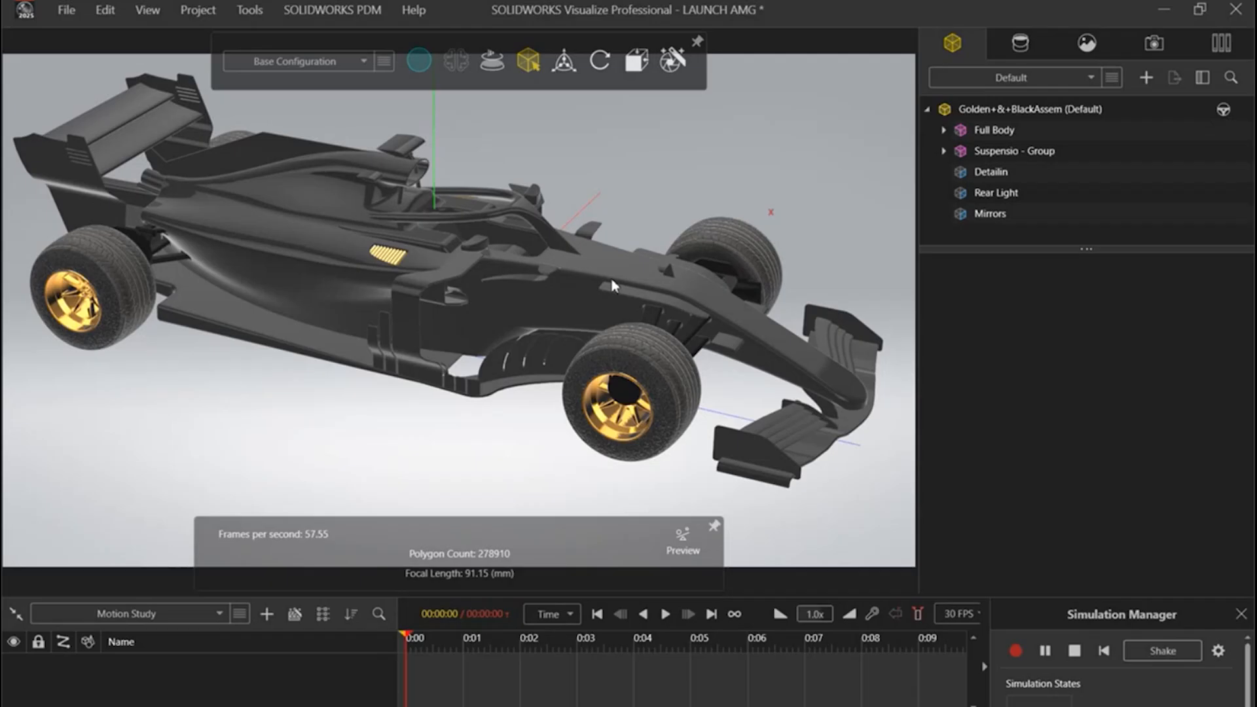
pyautogui.scroll(-10, 560, 359)
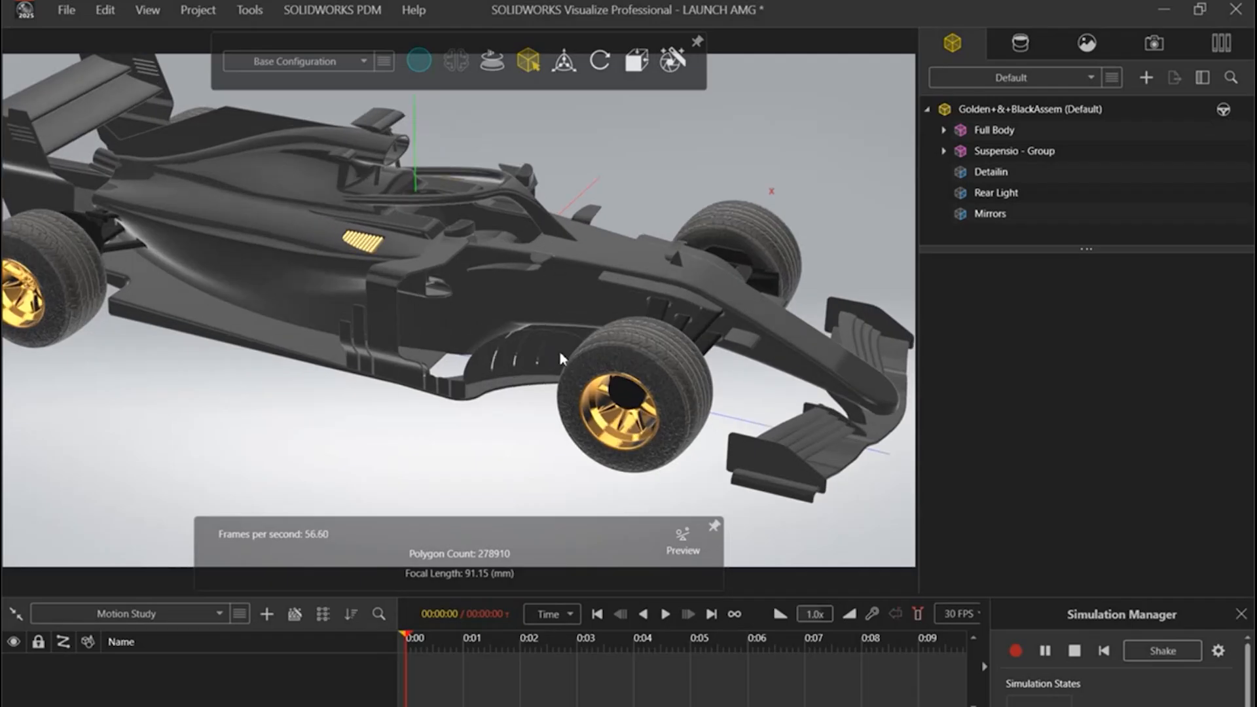
pyautogui.scroll(-2, 590, 147)
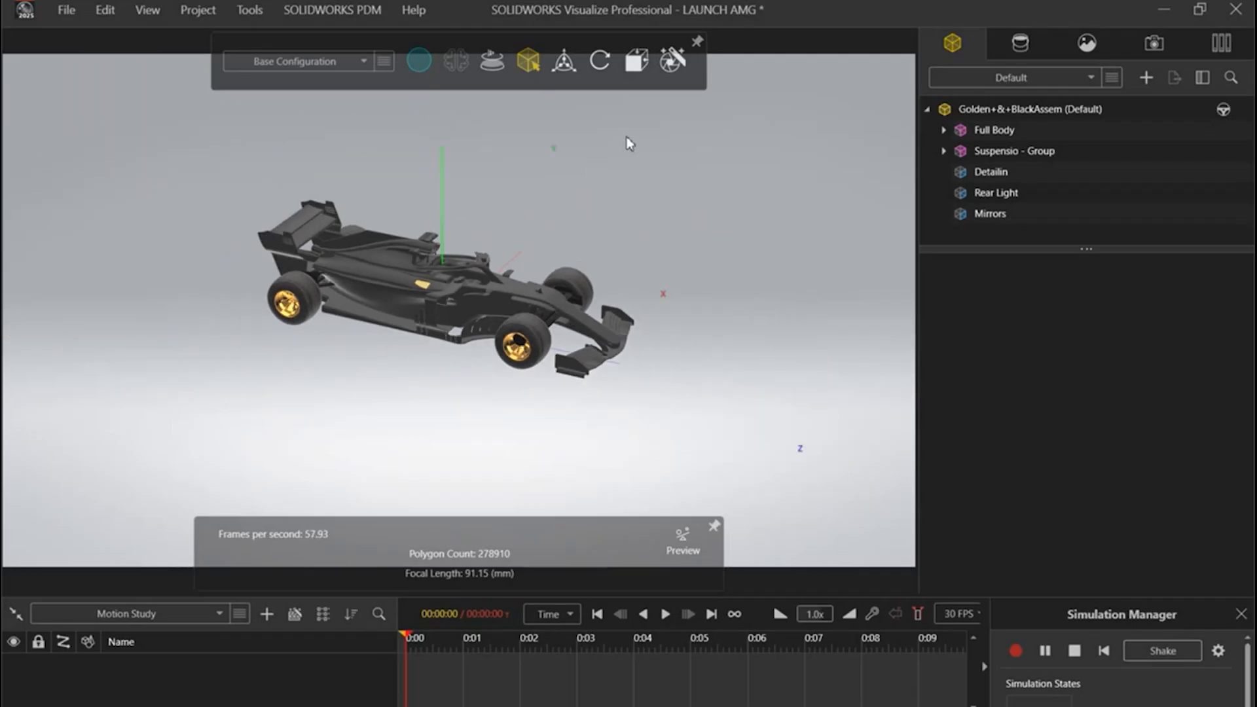
pyautogui.scroll(-1, 673, 214)
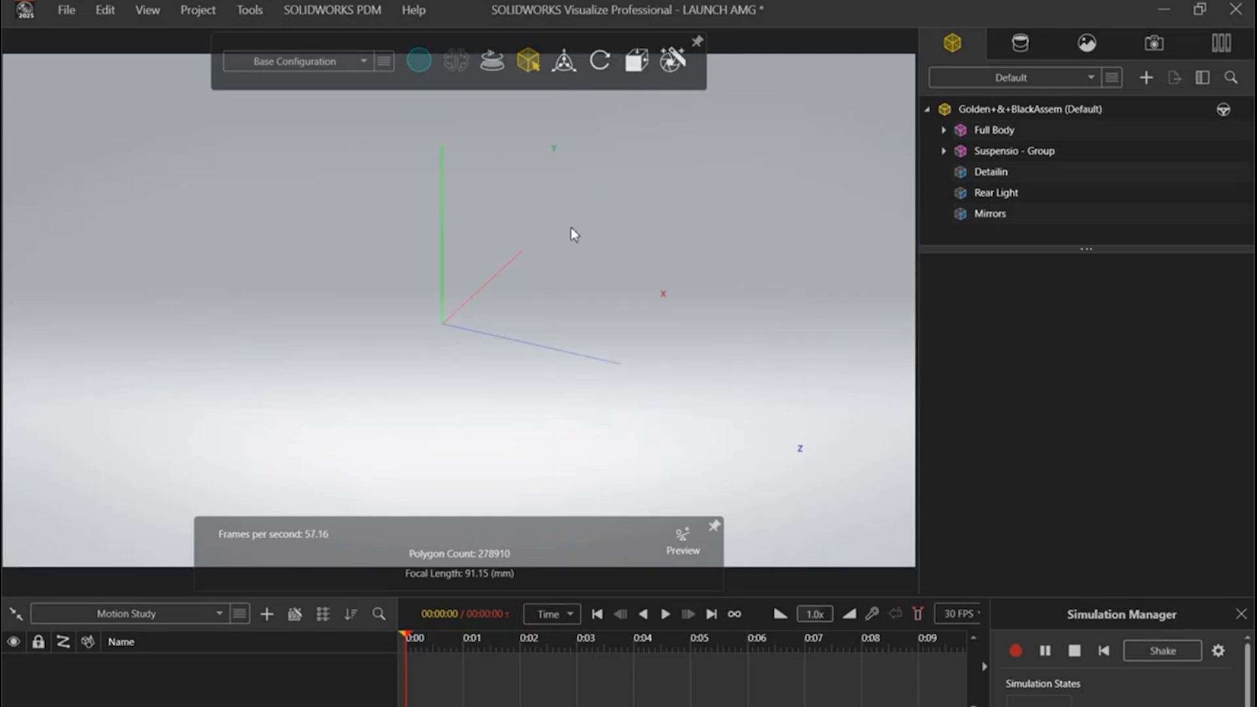
pyautogui.scroll(3, 577, 234)
pyautogui.scroll(-6, 500, 227)
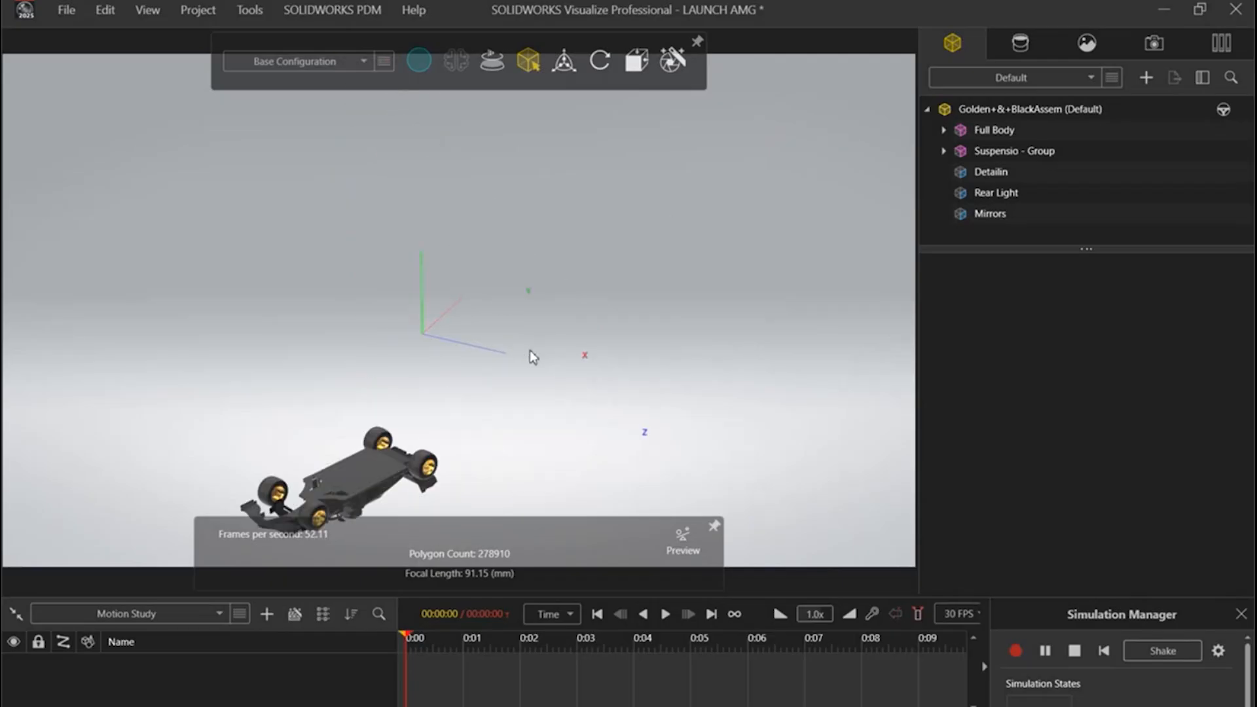
pyautogui.scroll(3, 191, 483)
pyautogui.scroll(2, 359, 465)
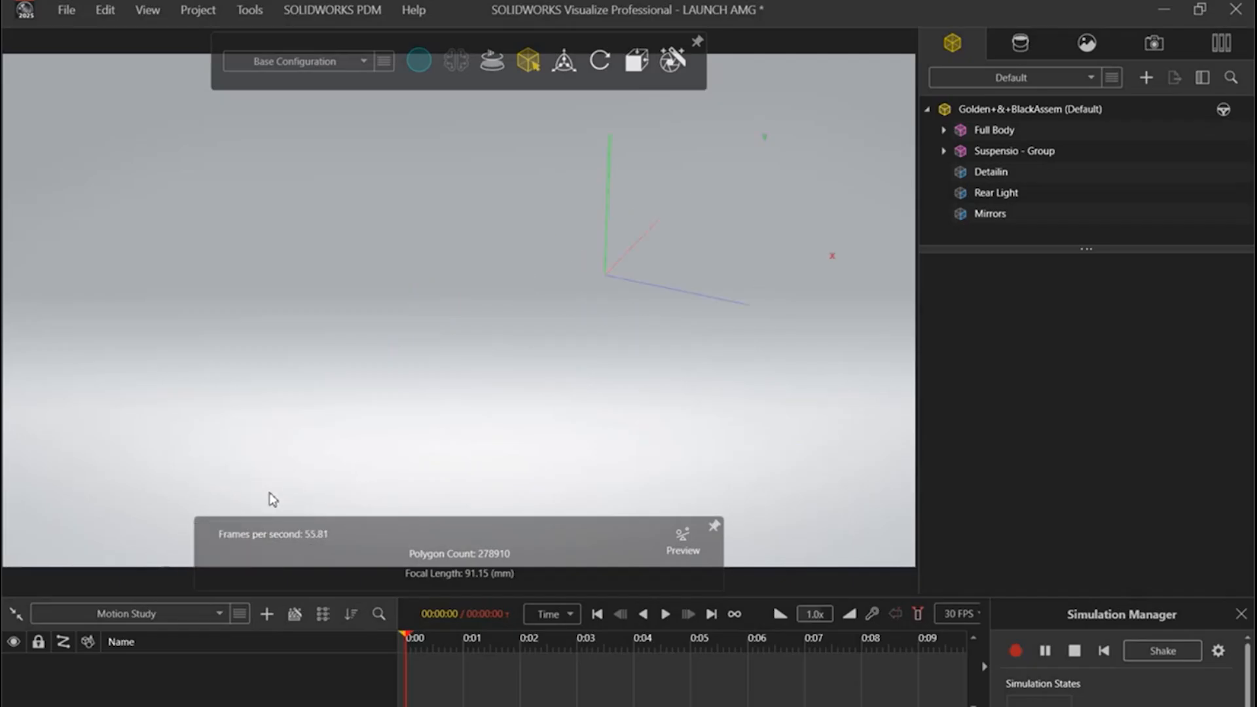
pyautogui.moveTo(321, 413); pyautogui.dragTo(371, 229, button='middle')
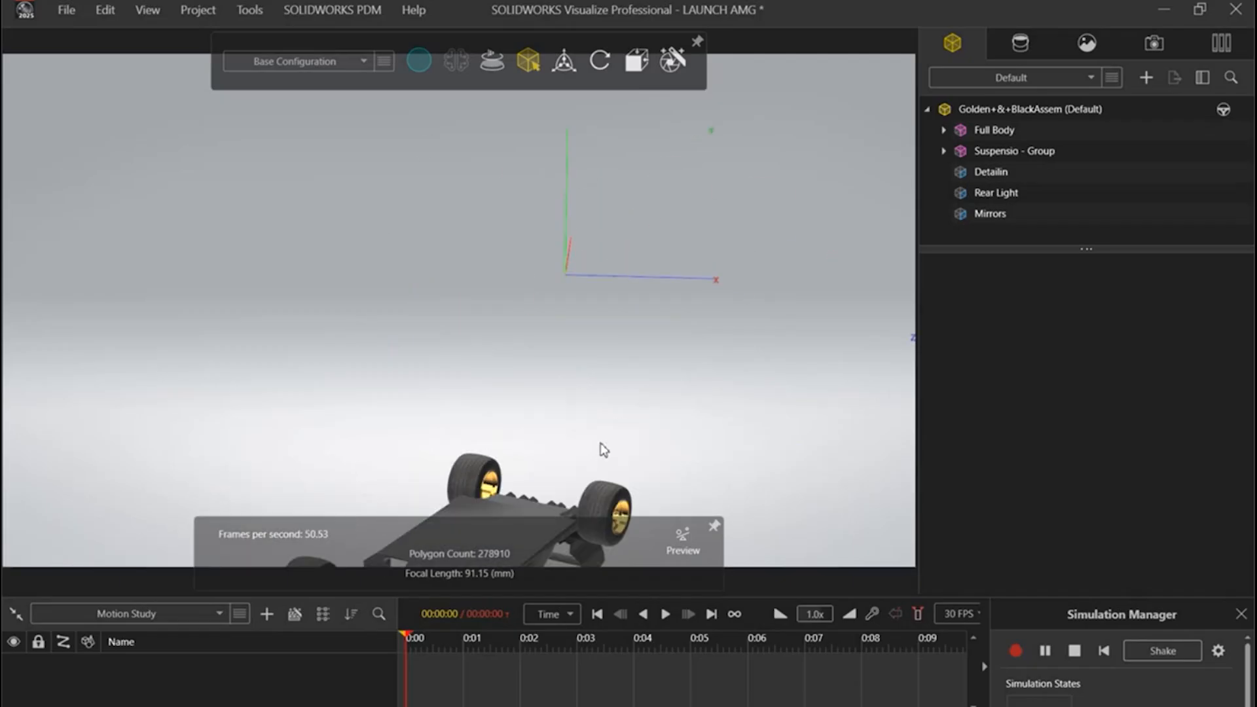
pyautogui.moveTo(600, 443); pyautogui.dragTo(561, 445, button='middle')
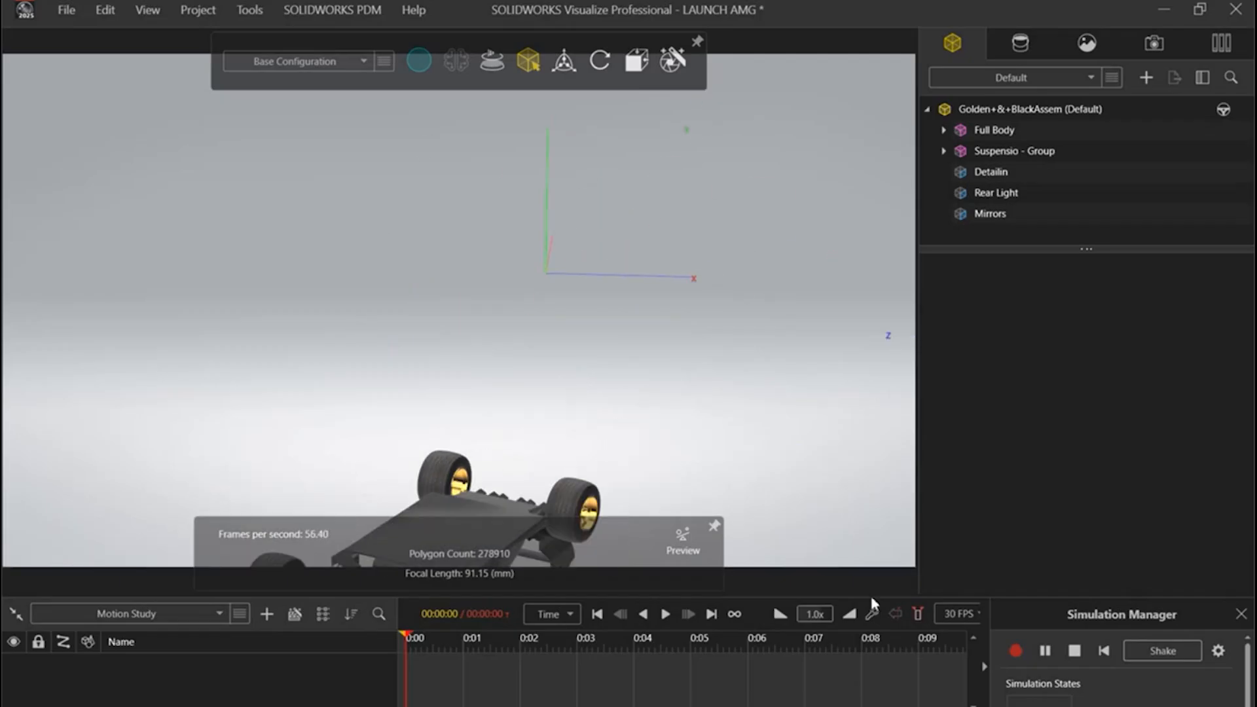
pyautogui.click(1074, 652)
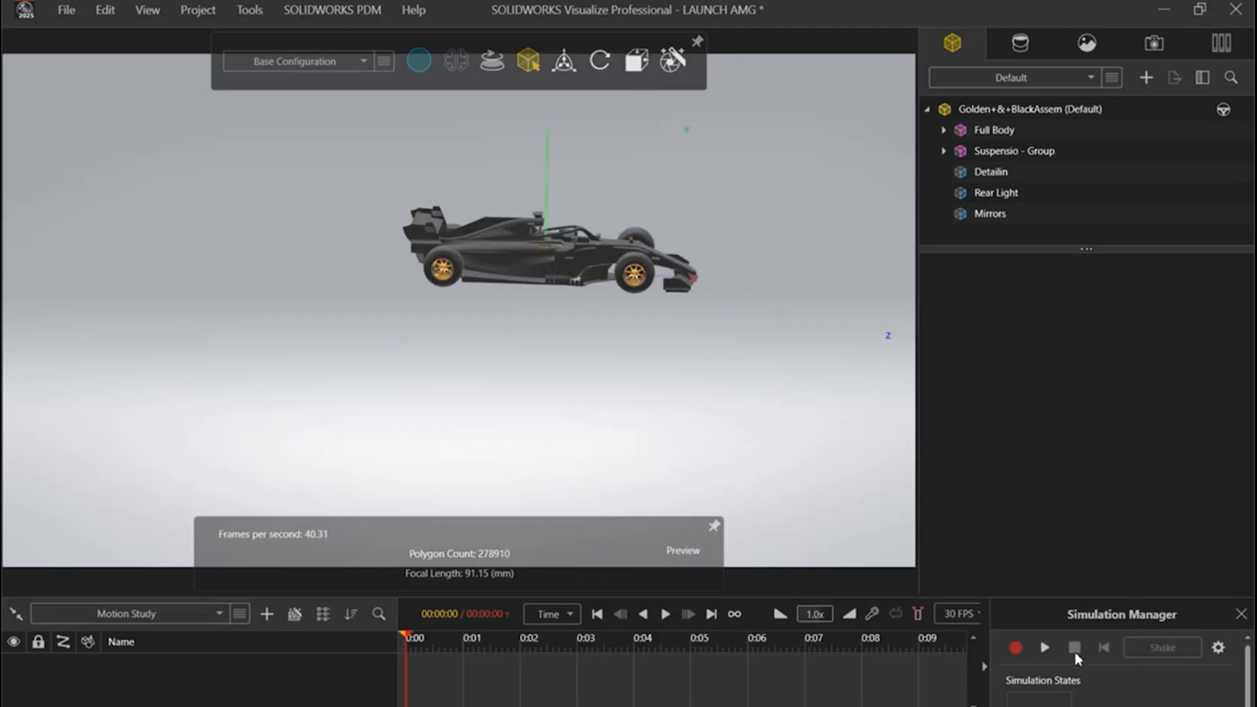
pyautogui.scroll(-4, 669, 337)
pyautogui.scroll(5, 576, 291)
pyautogui.scroll(3, 634, 318)
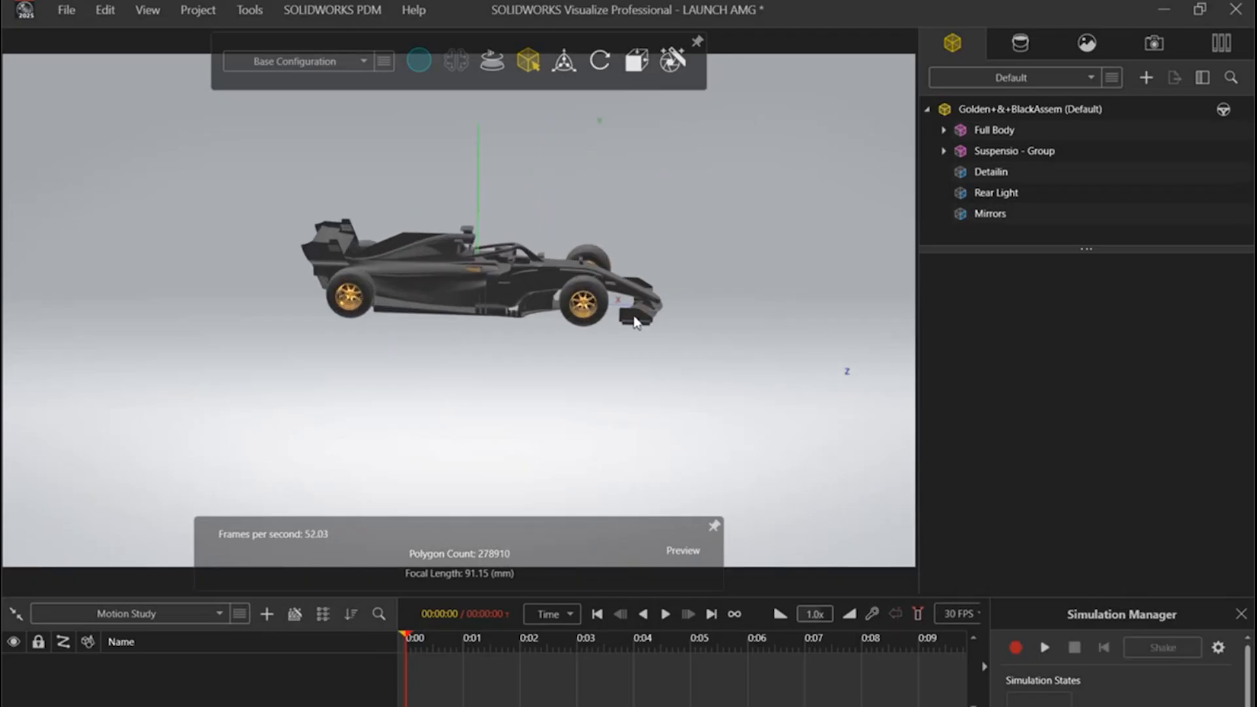
pyautogui.moveTo(683, 322); pyautogui.dragTo(621, 207)
pyautogui.scroll(2, 629, 202)
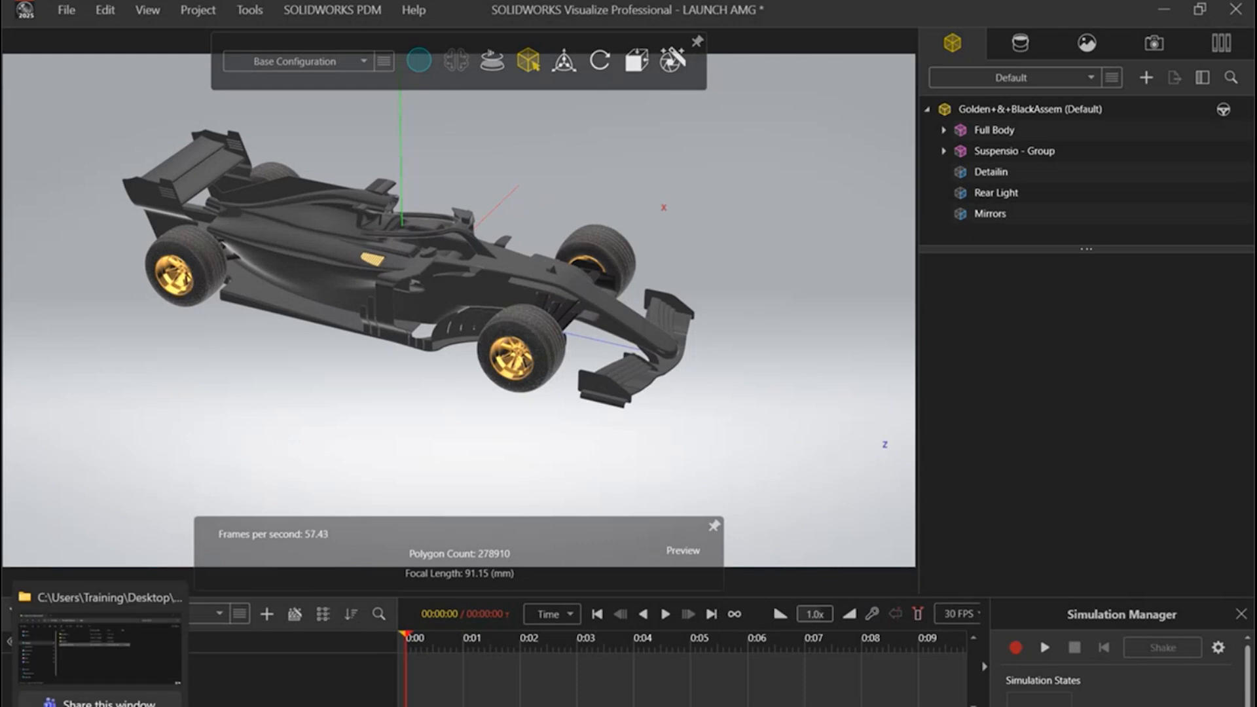
# Step: Switch to File Explorer, open Vehicle Simulation.mp4 from the AMG Final renders folder, watch the render, and pause and minimize the player
pyautogui.click(147, 706)
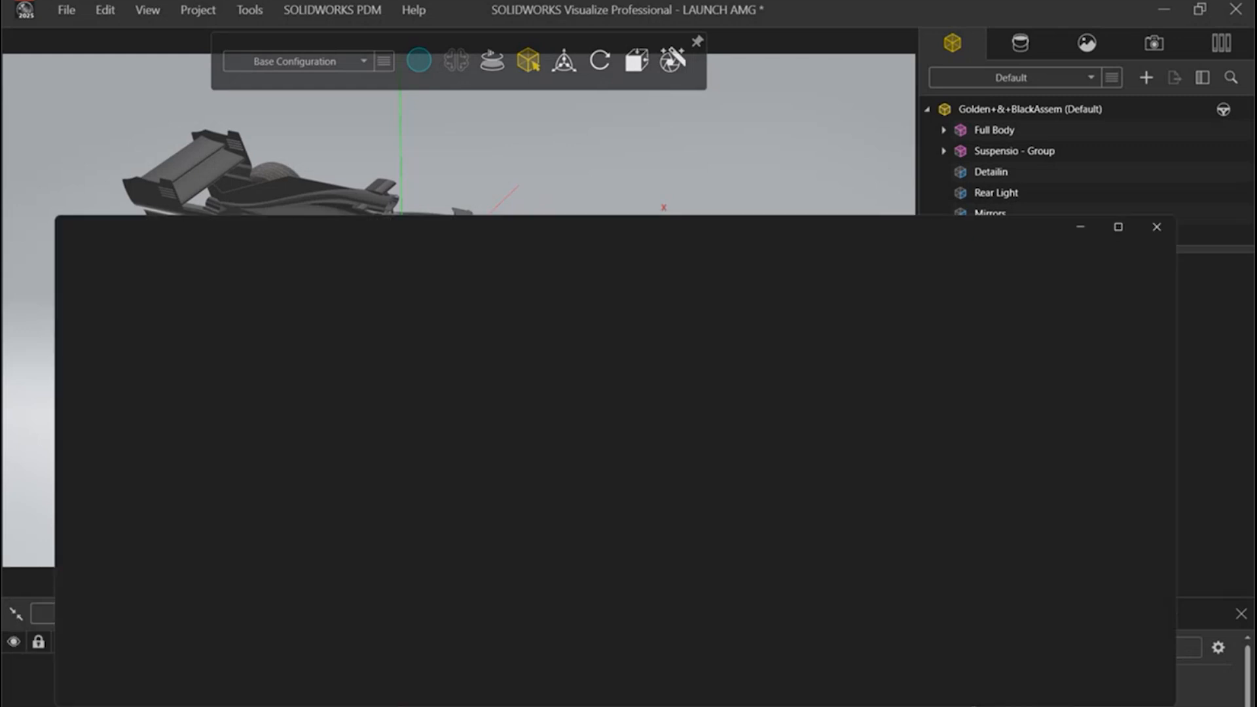
pyautogui.doubleClick(370, 410)
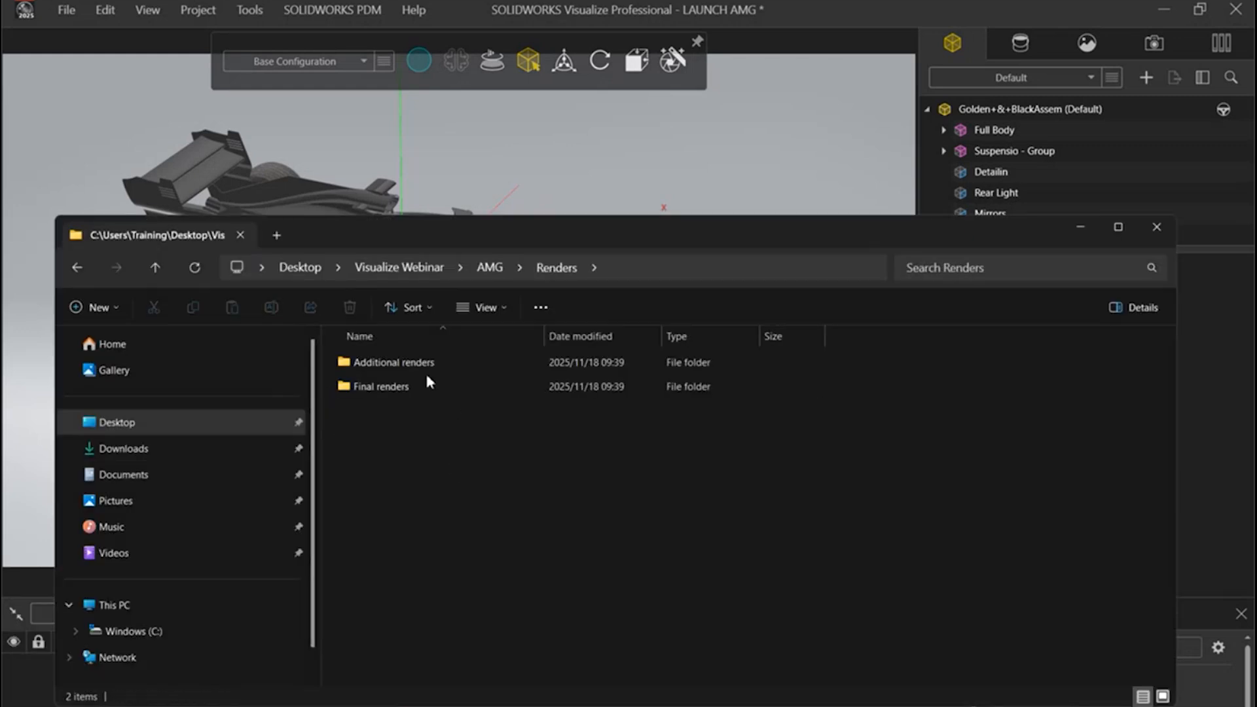
pyautogui.doubleClick(426, 385)
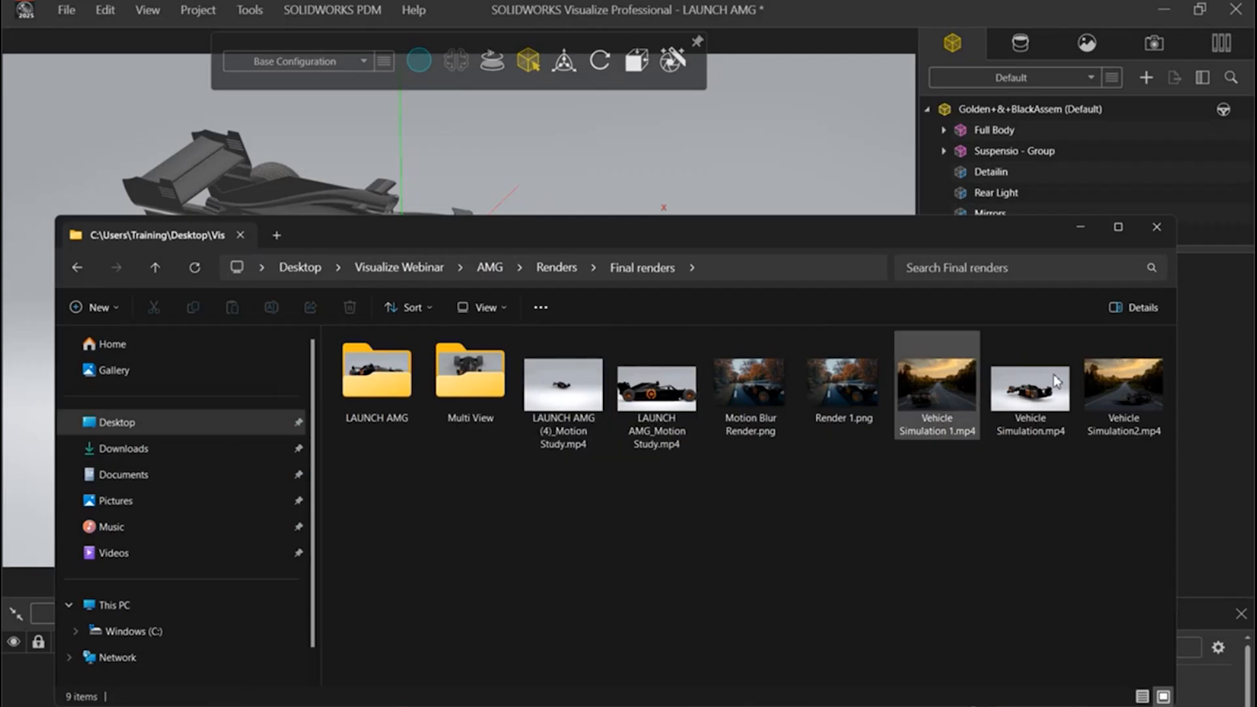
pyautogui.doubleClick(1044, 412)
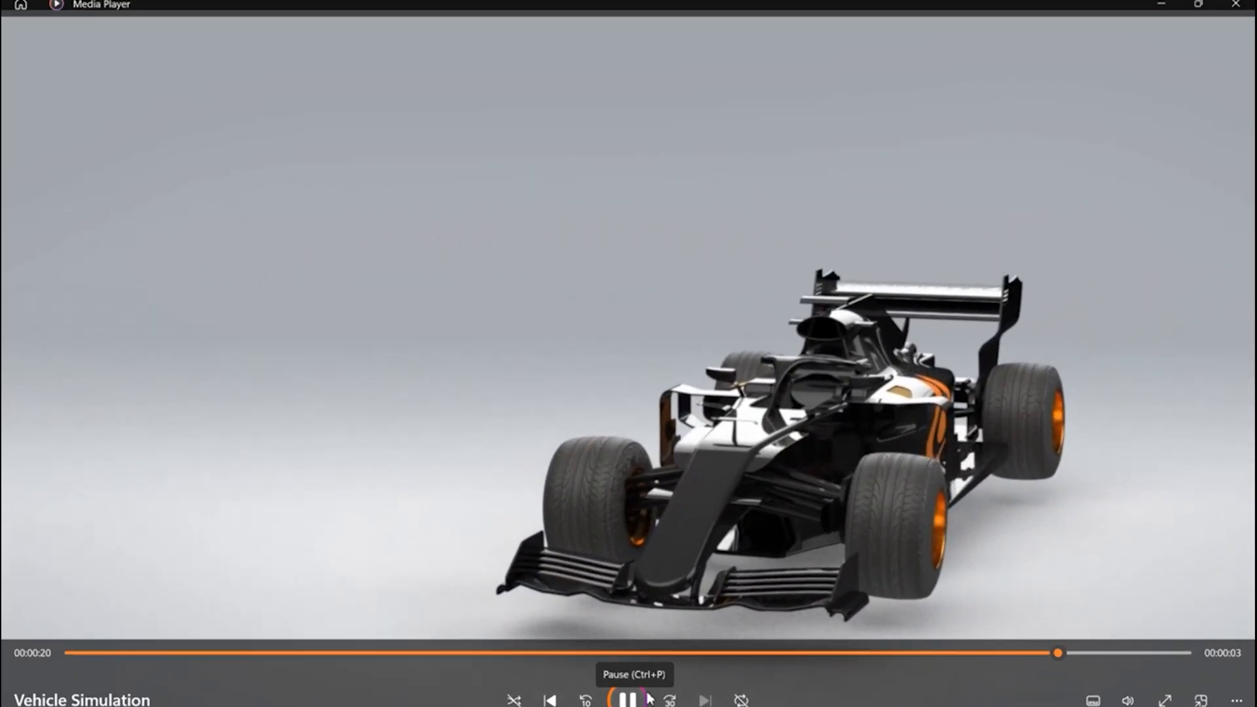
pyautogui.click(637, 688)
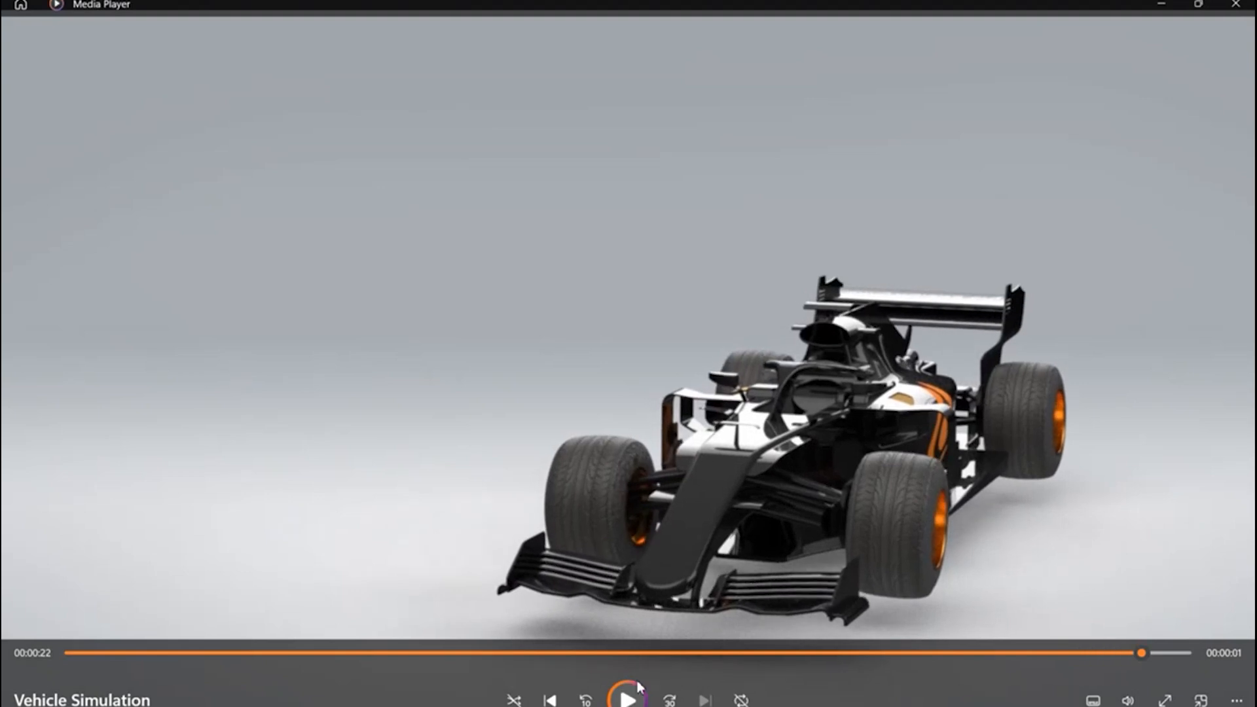
pyautogui.click(1161, 4)
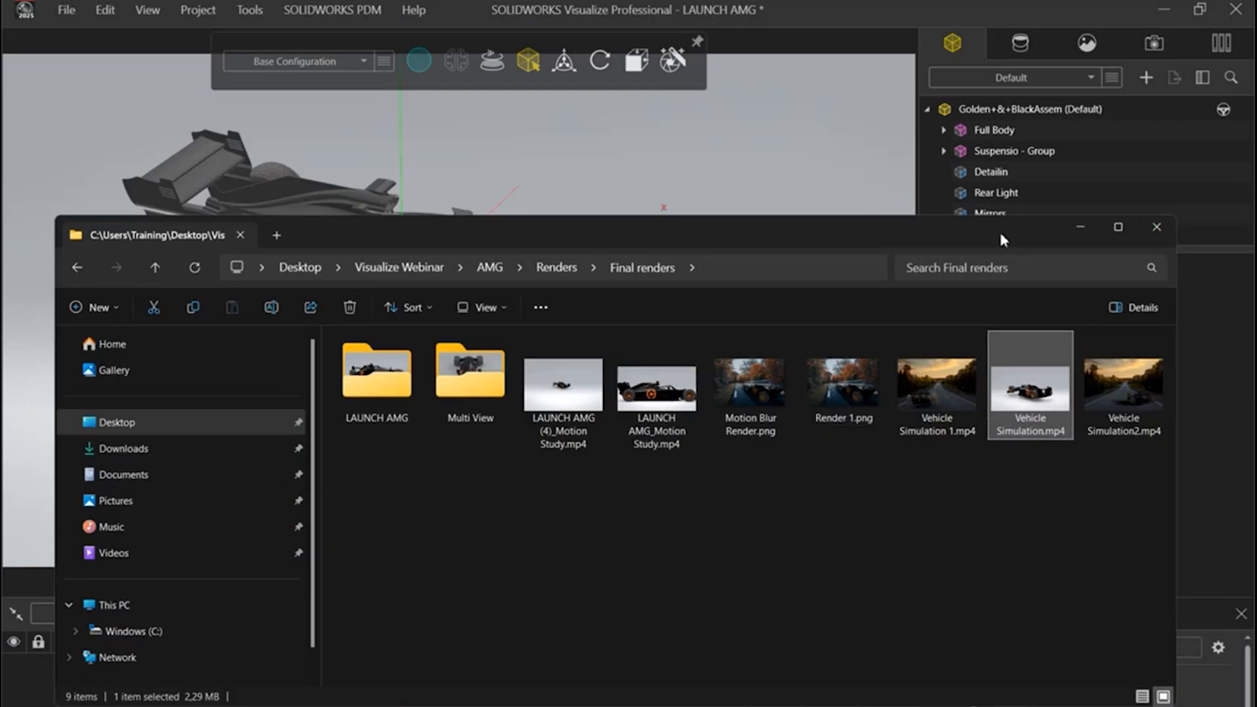
# Step: Open LAUNCH AMG_Motion Study.mp4 from the Final renders folder, pause it and return to its start
pyautogui.moveTo(999, 230); pyautogui.dragTo(1033, 190)
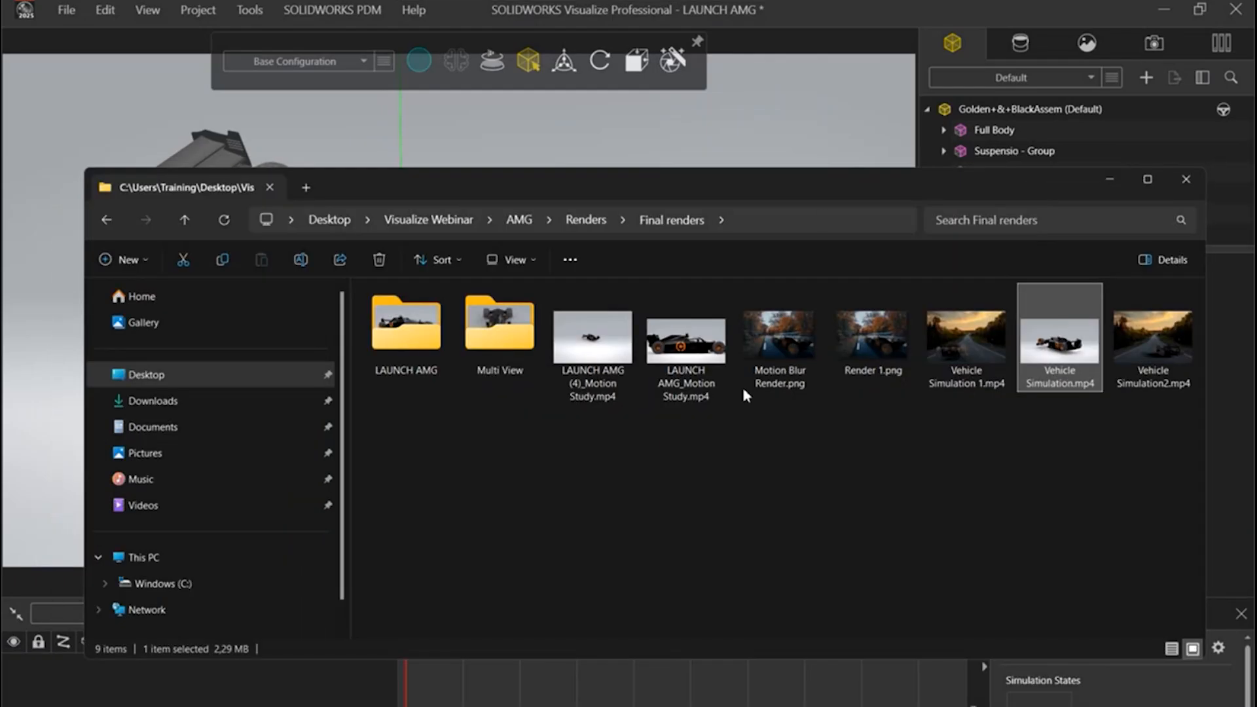
pyautogui.click(687, 352)
pyautogui.doubleClick(685, 350)
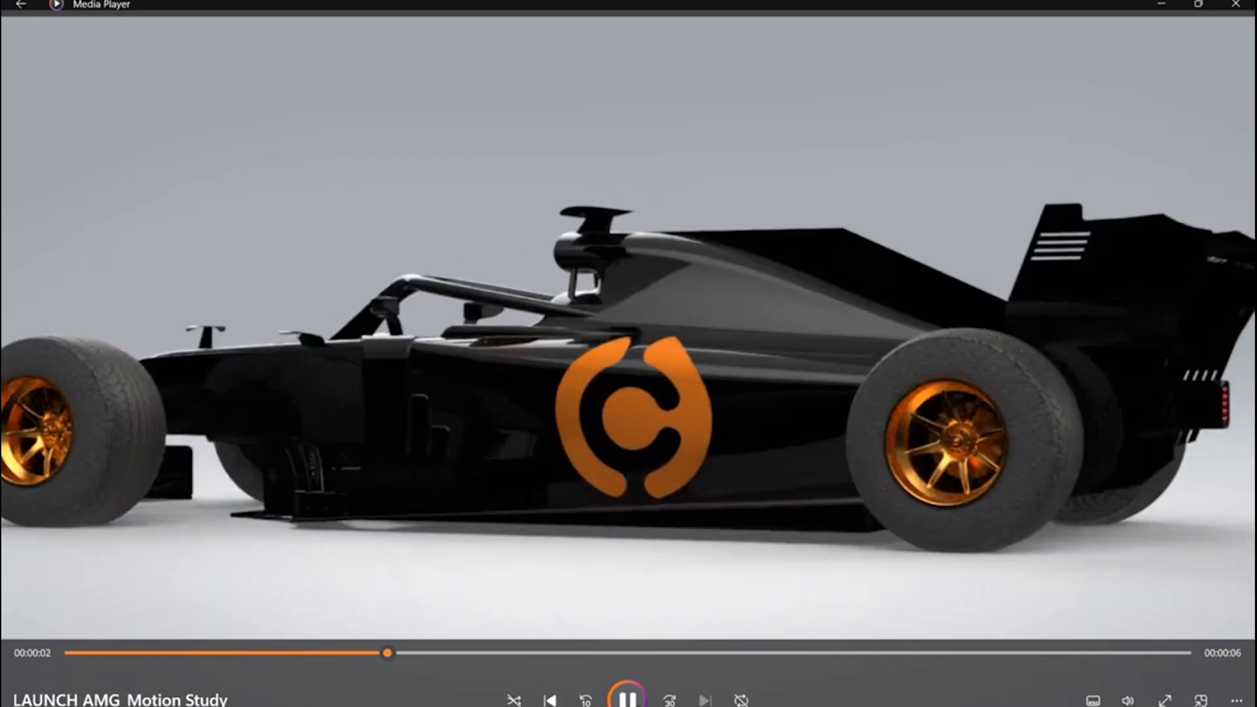
pyautogui.click(627, 698)
pyautogui.moveTo(450, 659); pyautogui.dragTo(21, 655)
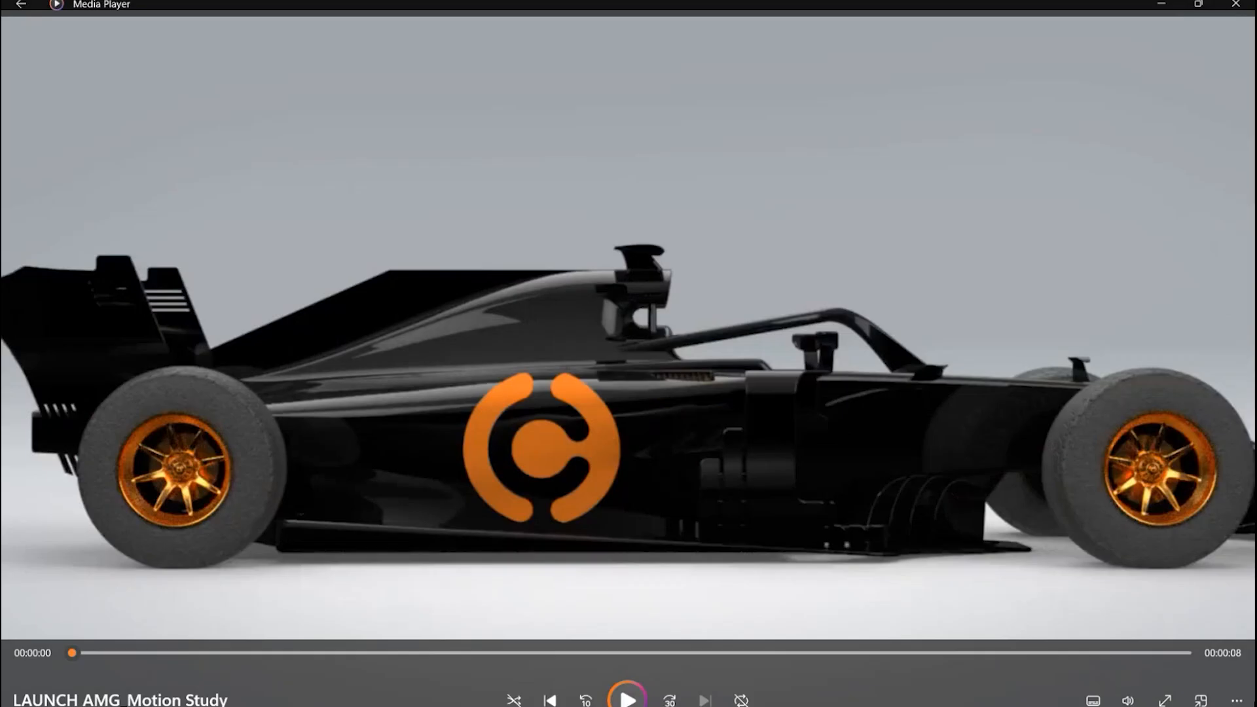
# Step: Play the LAUNCH AMG motion study video at 0.25x speed and close the player
pyautogui.click(1235, 701)
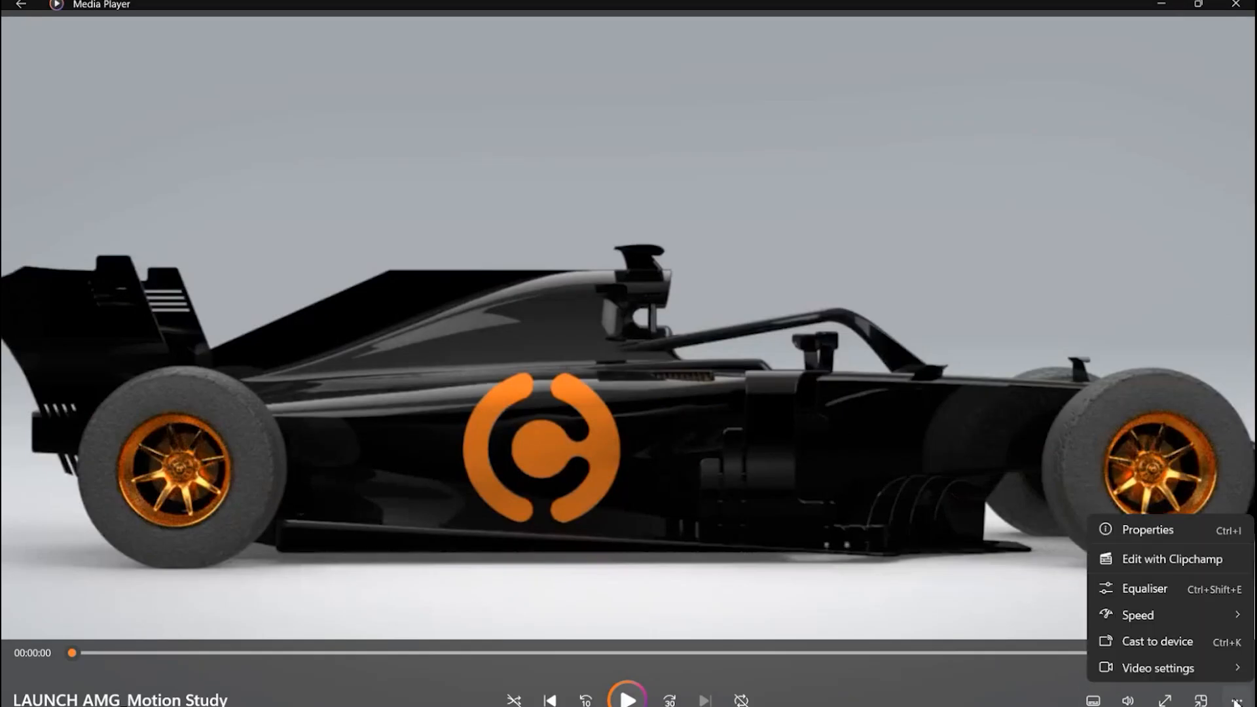
pyautogui.moveTo(1207, 625)
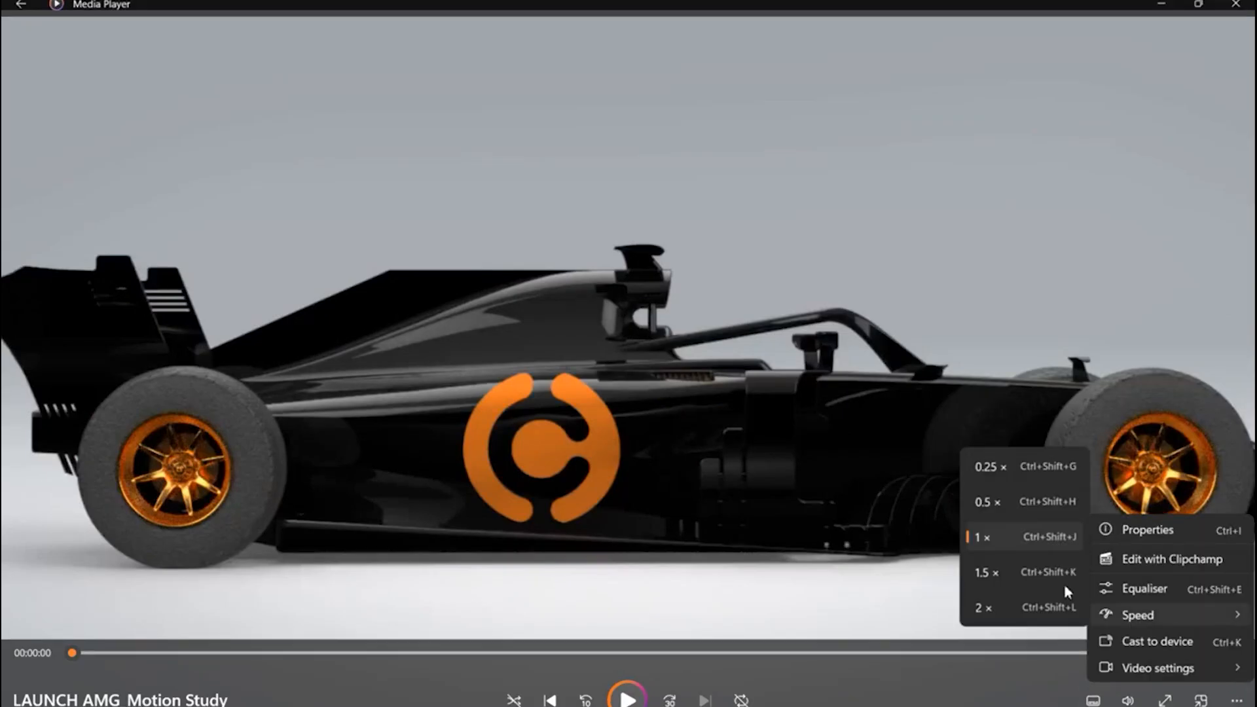
pyautogui.click(1038, 477)
pyautogui.click(630, 699)
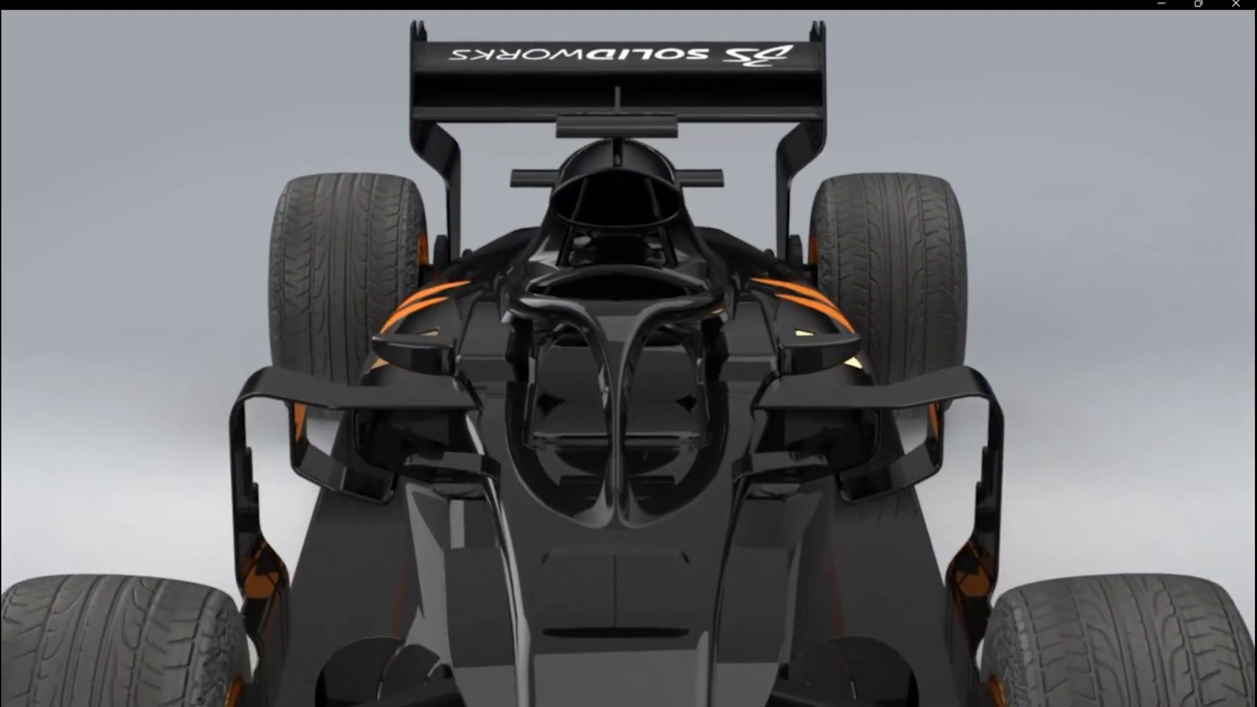
pyautogui.moveTo(1007, 359)
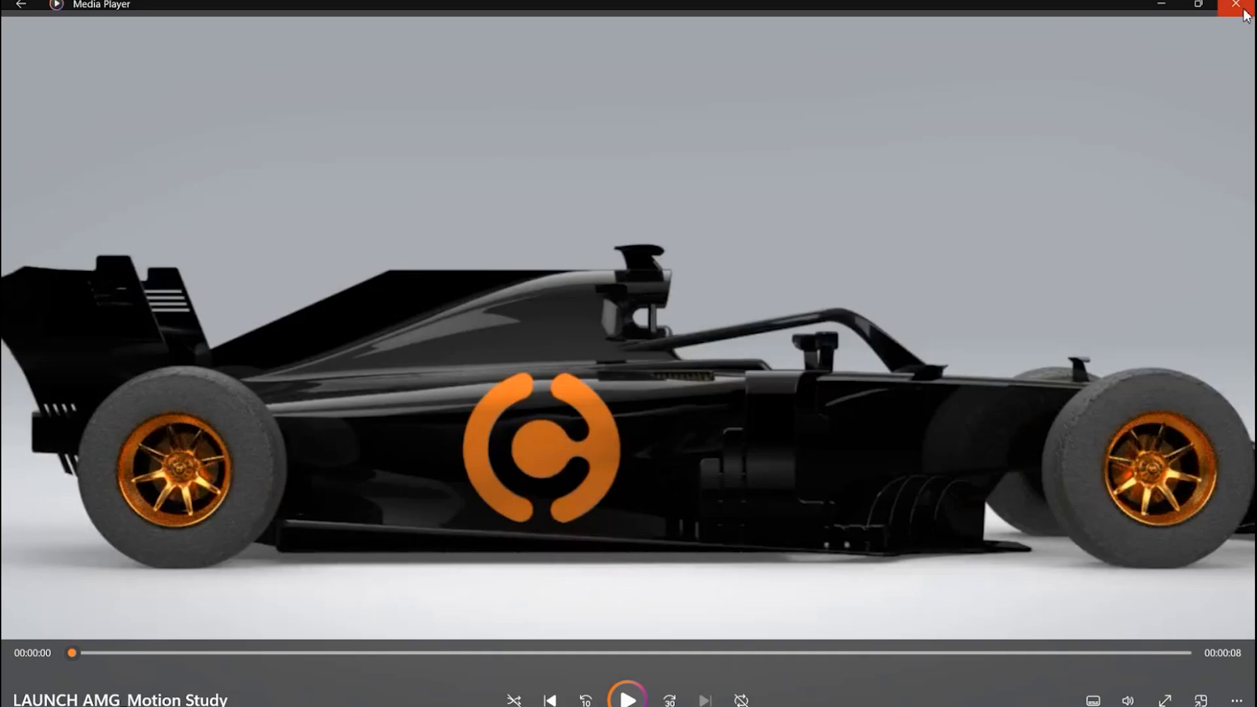
pyautogui.click(1235, 7)
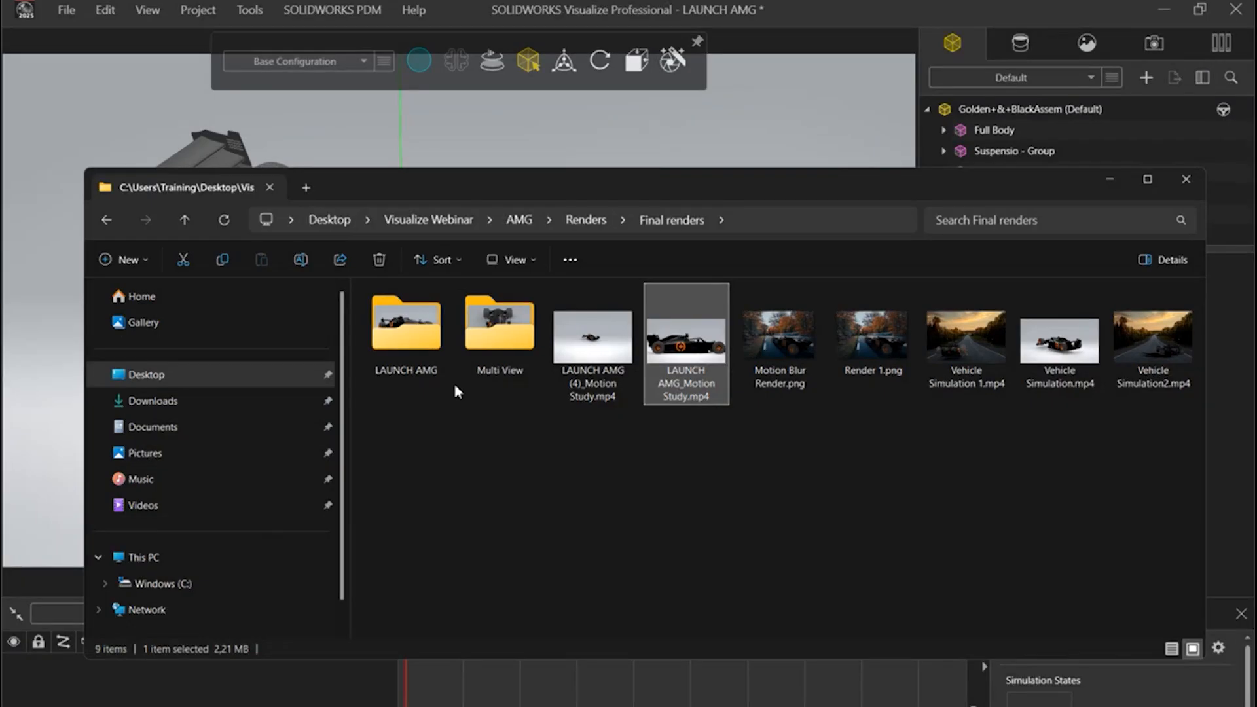
# Step: View Render 1.png and Motion Blur Render.png enlarged, then close the image viewer and return to SOLIDWORKS Visualize
pyautogui.click(868, 361)
pyautogui.press('Return')
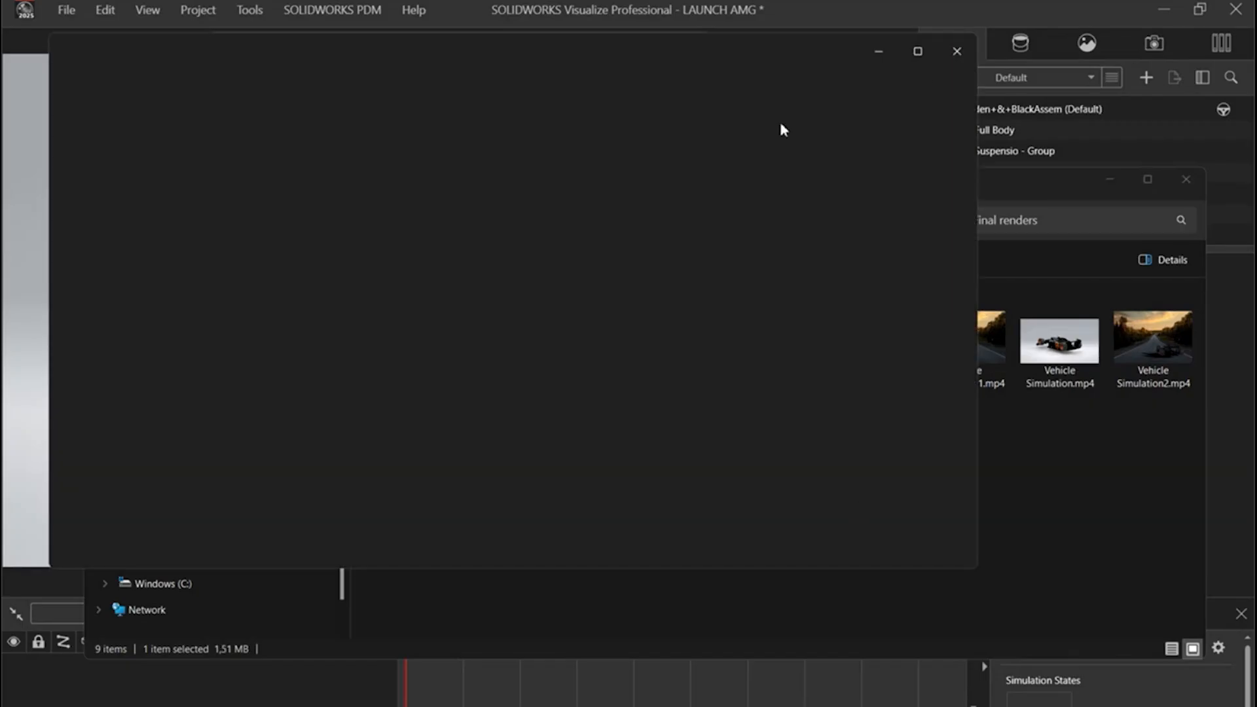
pyautogui.click(921, 54)
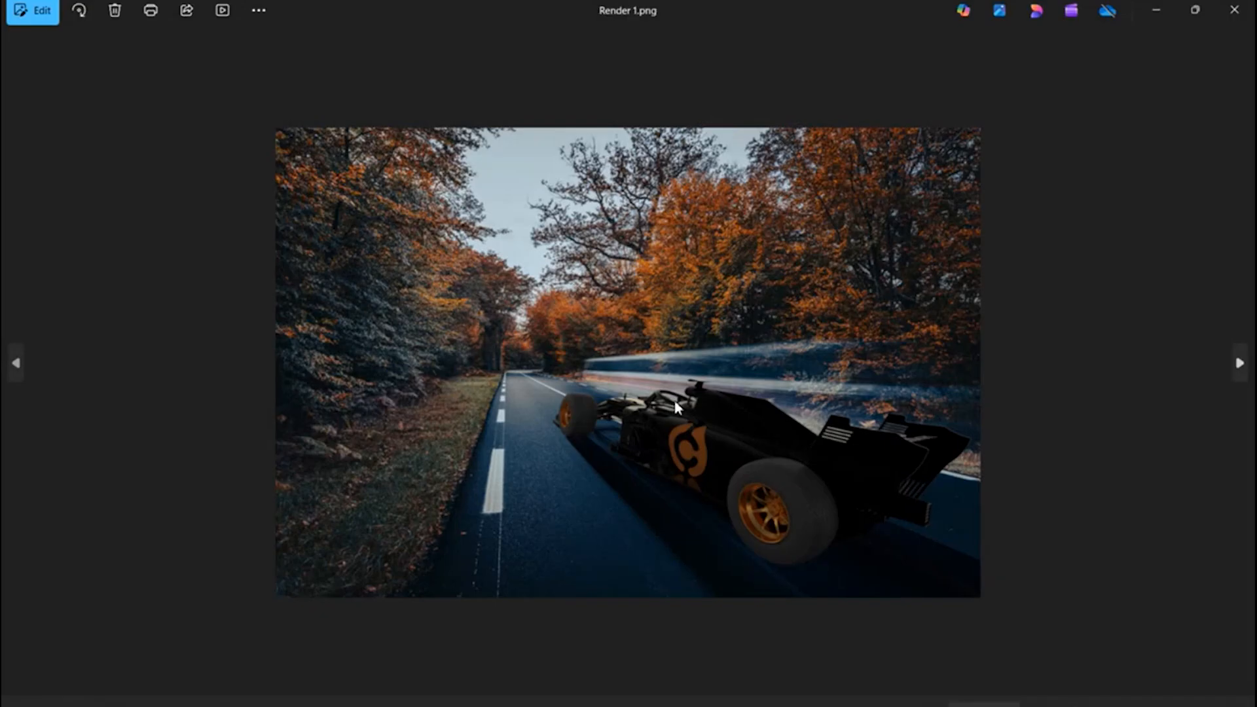
pyautogui.scroll(3, 677, 407)
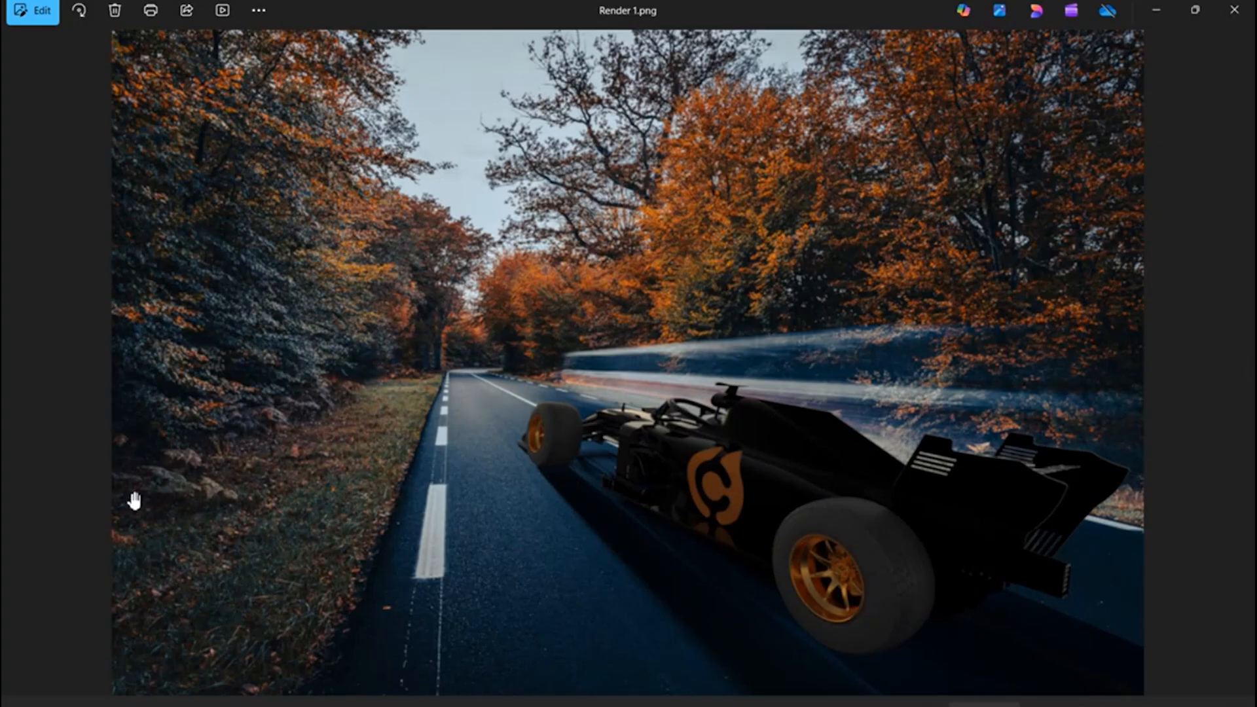
pyautogui.click(15, 364)
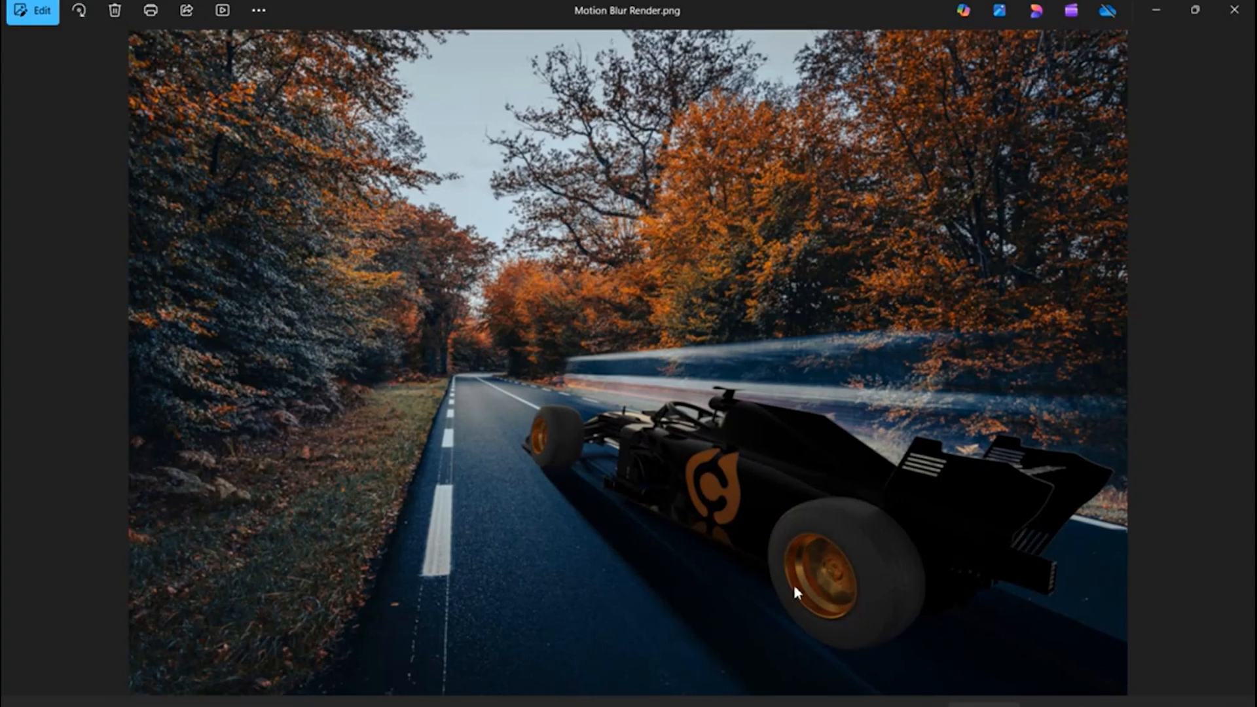
pyautogui.click(1235, 10)
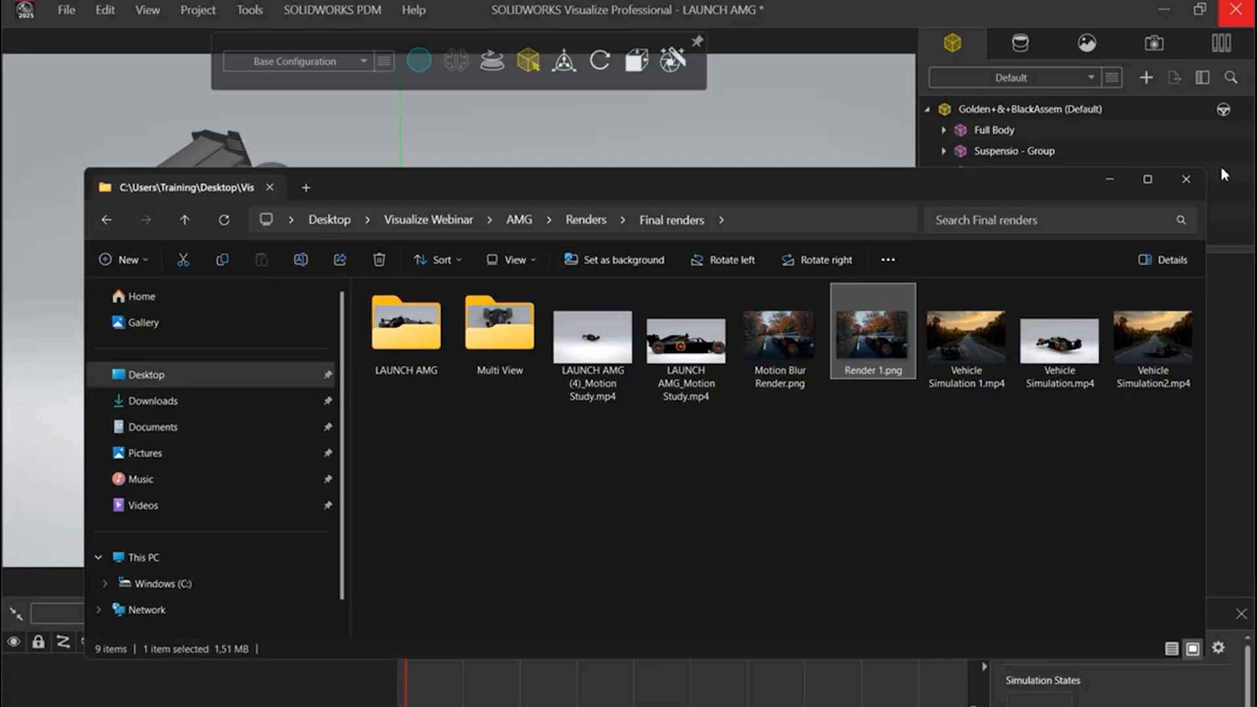
pyautogui.click(1109, 179)
# Step: Frame the race car in a raised rear three-quarter view with its nose pointing left
pyautogui.moveTo(589, 327); pyautogui.dragTo(5, 199)
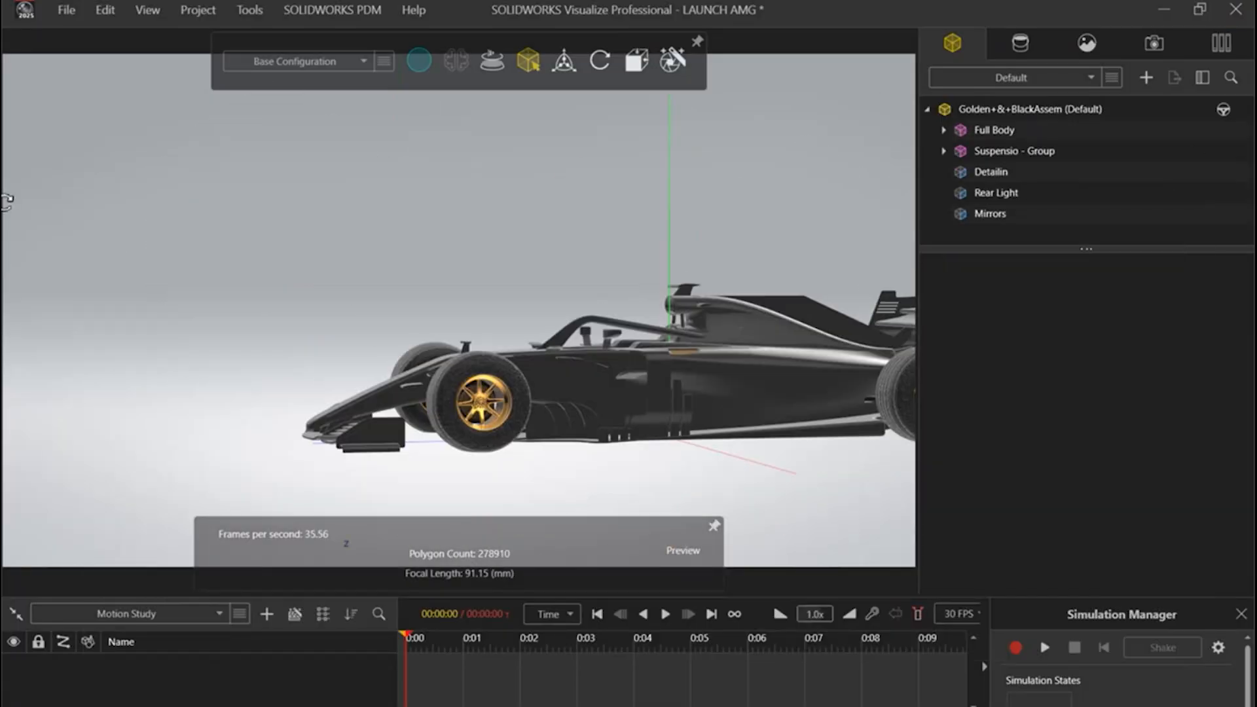
pyautogui.moveTo(7, 202); pyautogui.dragTo(4, 229, button='middle')
pyautogui.moveTo(812, 403); pyautogui.dragTo(701, 362, button='middle')
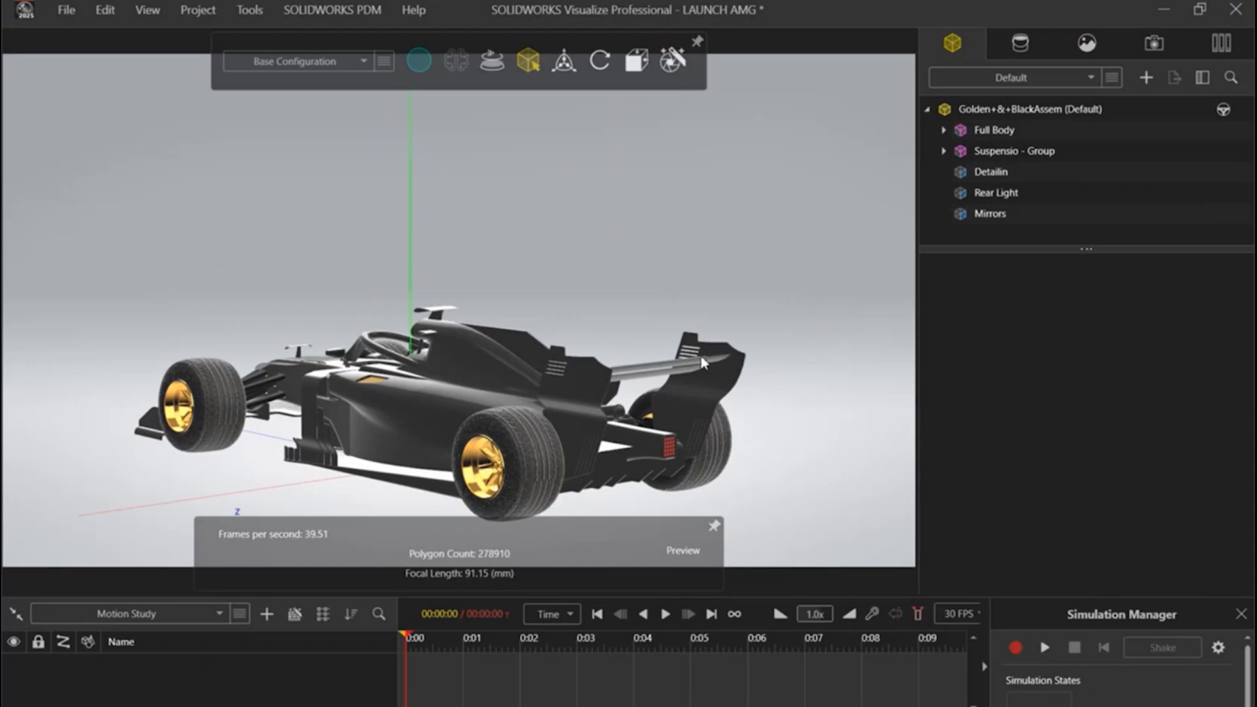
pyautogui.scroll(2, 370, 323)
pyautogui.scroll(2, 373, 390)
pyautogui.keyDown('ctrl'); pyautogui.moveTo(389, 404); pyautogui.dragTo(411, 270, button='middle'); pyautogui.keyUp('ctrl')
pyautogui.moveTo(485, 305); pyautogui.dragTo(479, 334, button='middle')
# Step: Add a new backplate using the autumn road JPG with NOLKYN4u6Y8 in its file name from the AMG Backplates folder
pyautogui.click(1087, 43)
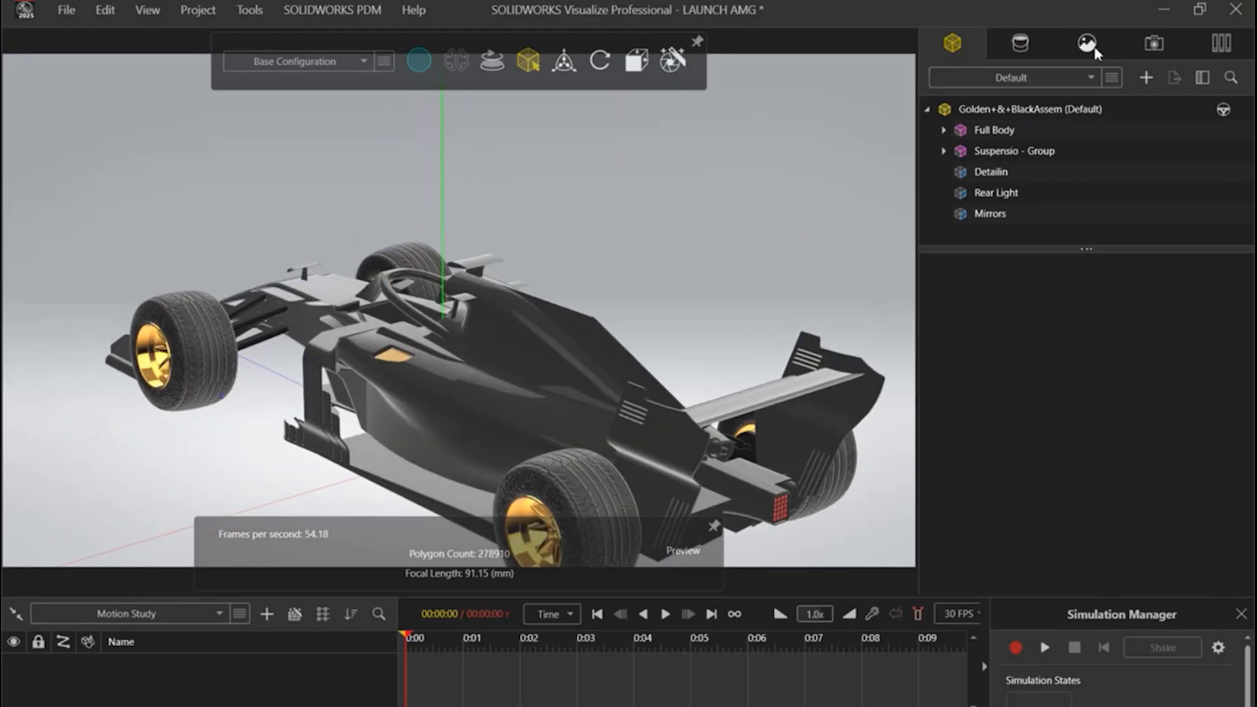
pyautogui.rightClick(1090, 187)
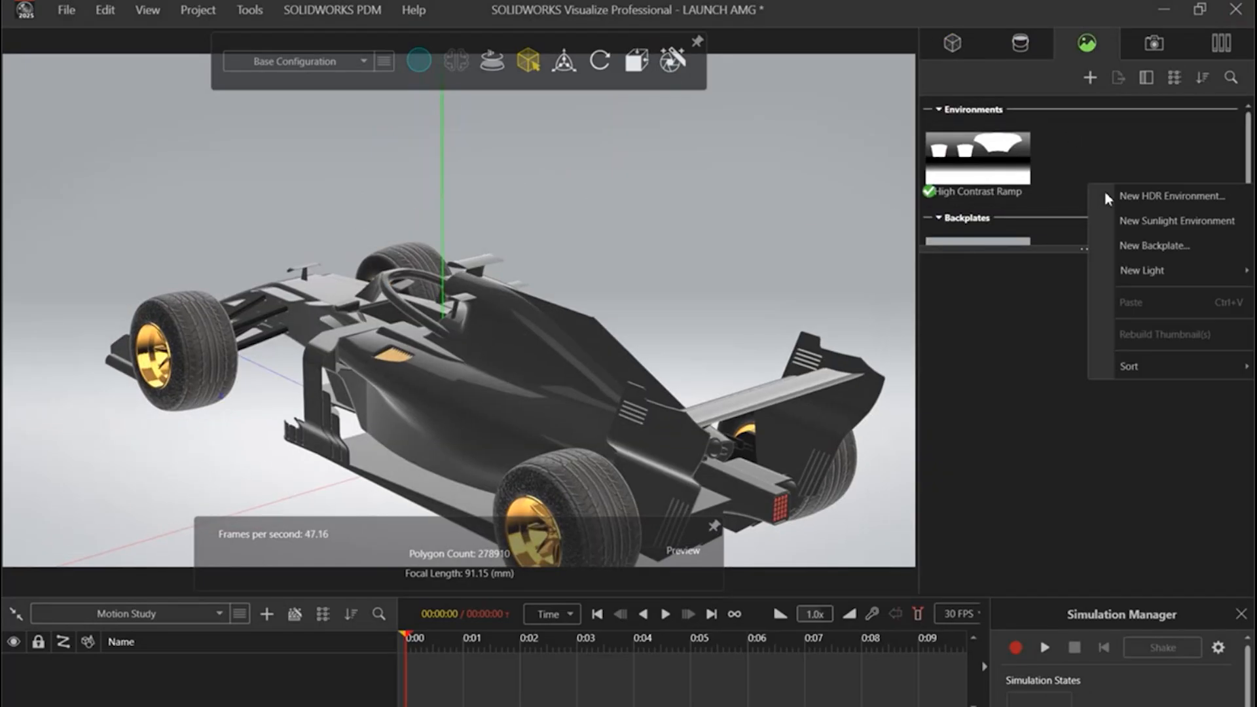
pyautogui.click(1165, 246)
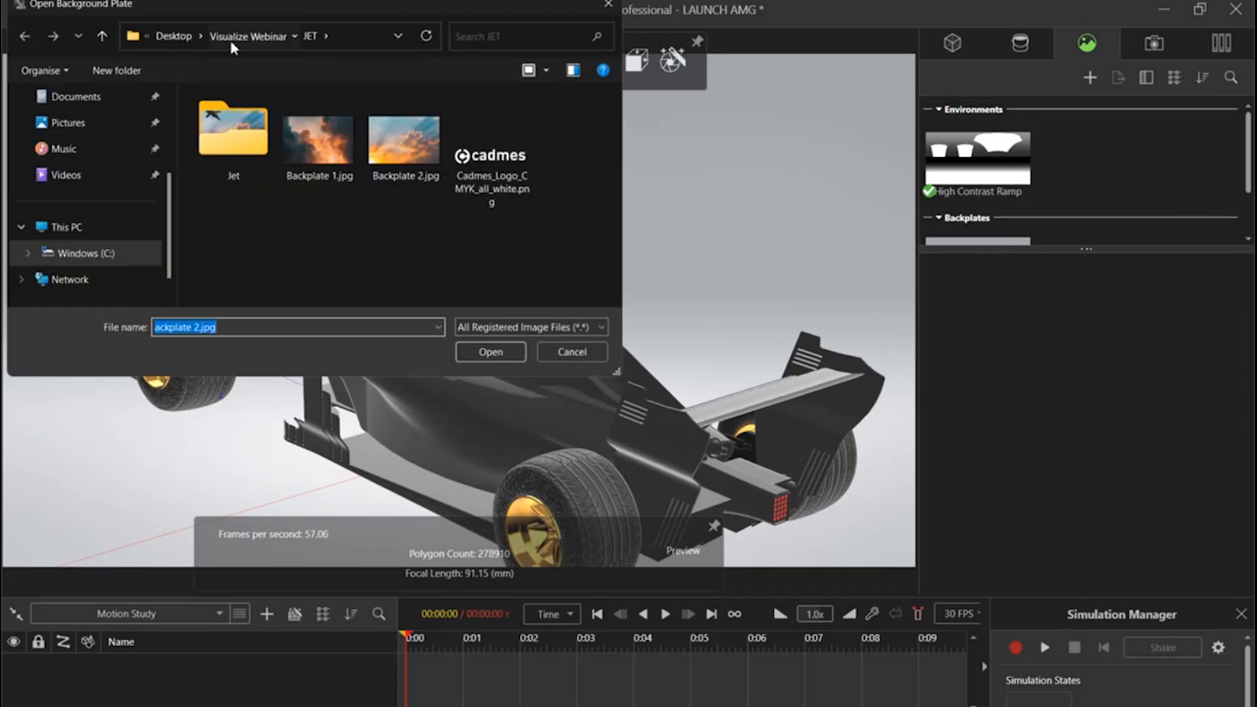
pyautogui.click(247, 36)
pyautogui.doubleClick(265, 123)
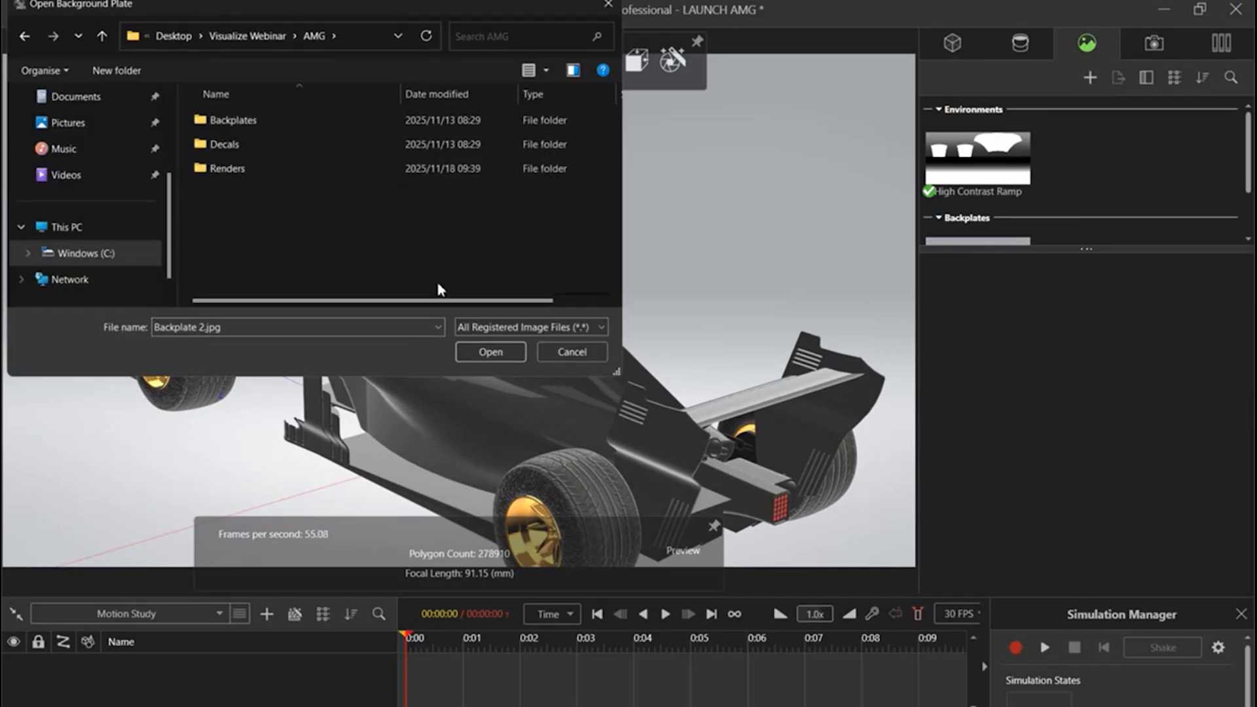
pyautogui.doubleClick(270, 122)
pyautogui.click(270, 197)
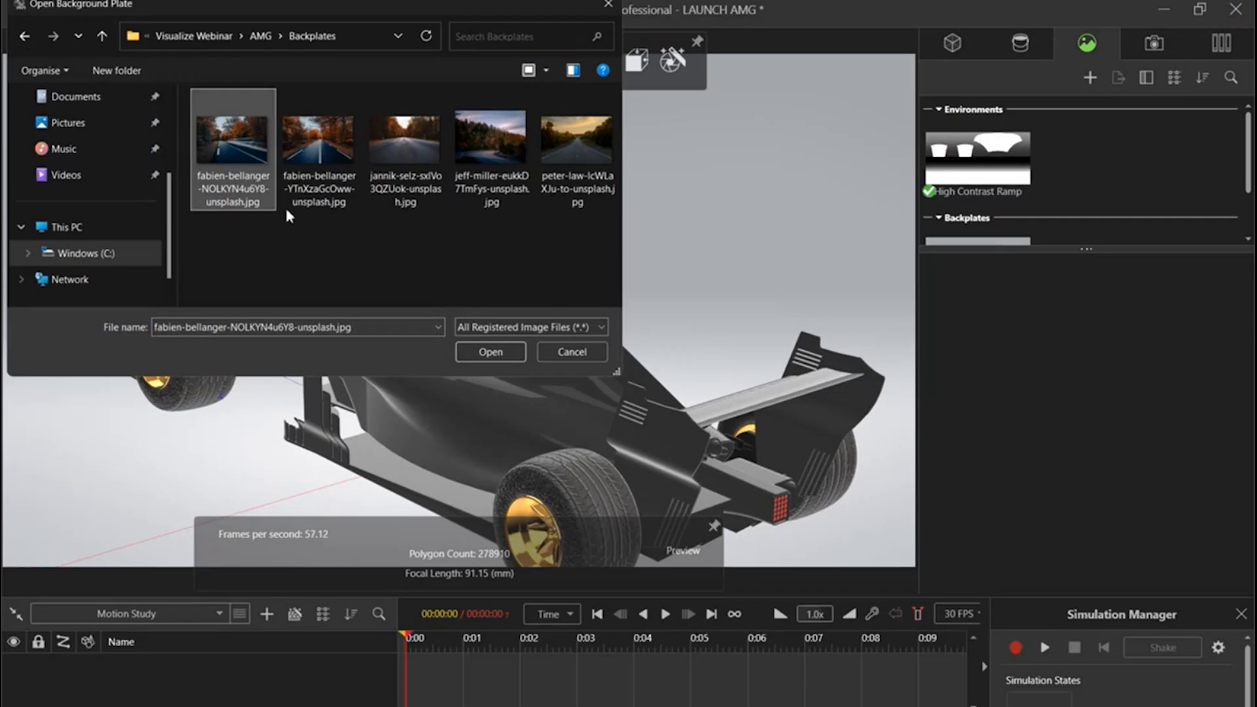
pyautogui.click(496, 358)
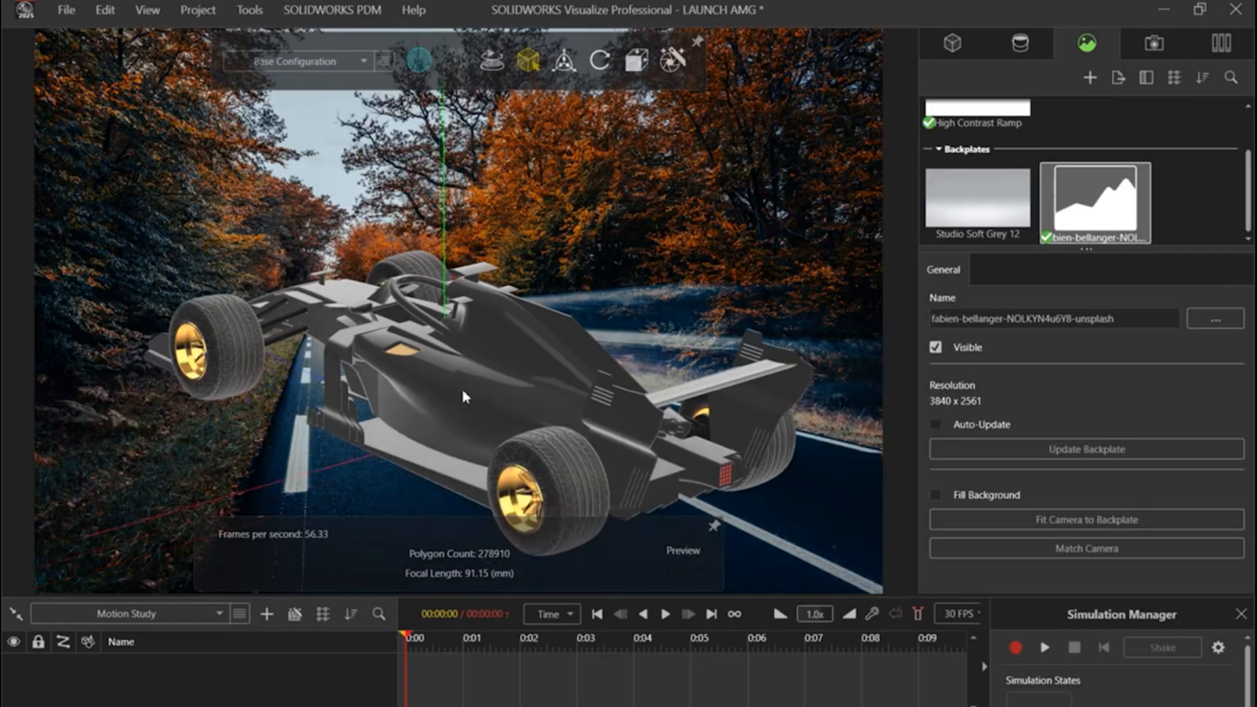
# Step: Reframe the camera so the car appears smaller and sits over the right-hand side of the road in the backplate
pyautogui.moveTo(466, 335); pyautogui.dragTo(688, 453)
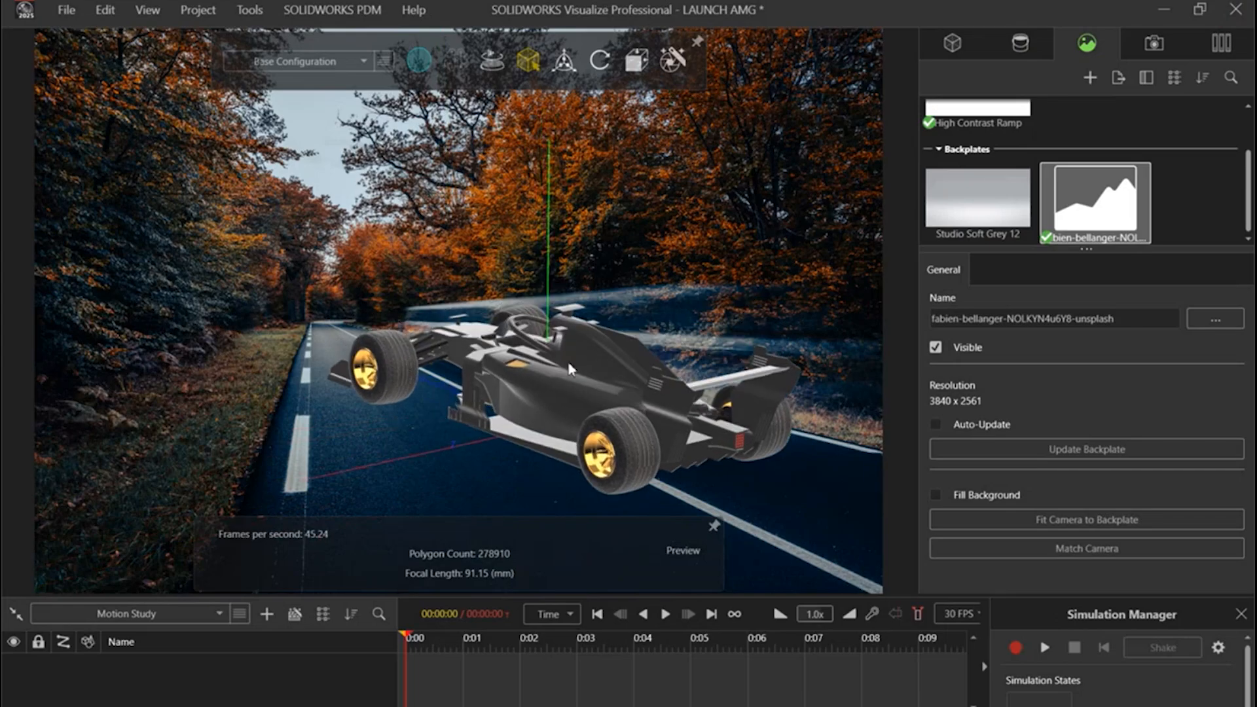
pyautogui.moveTo(532, 321); pyautogui.dragTo(569, 356, button='middle')
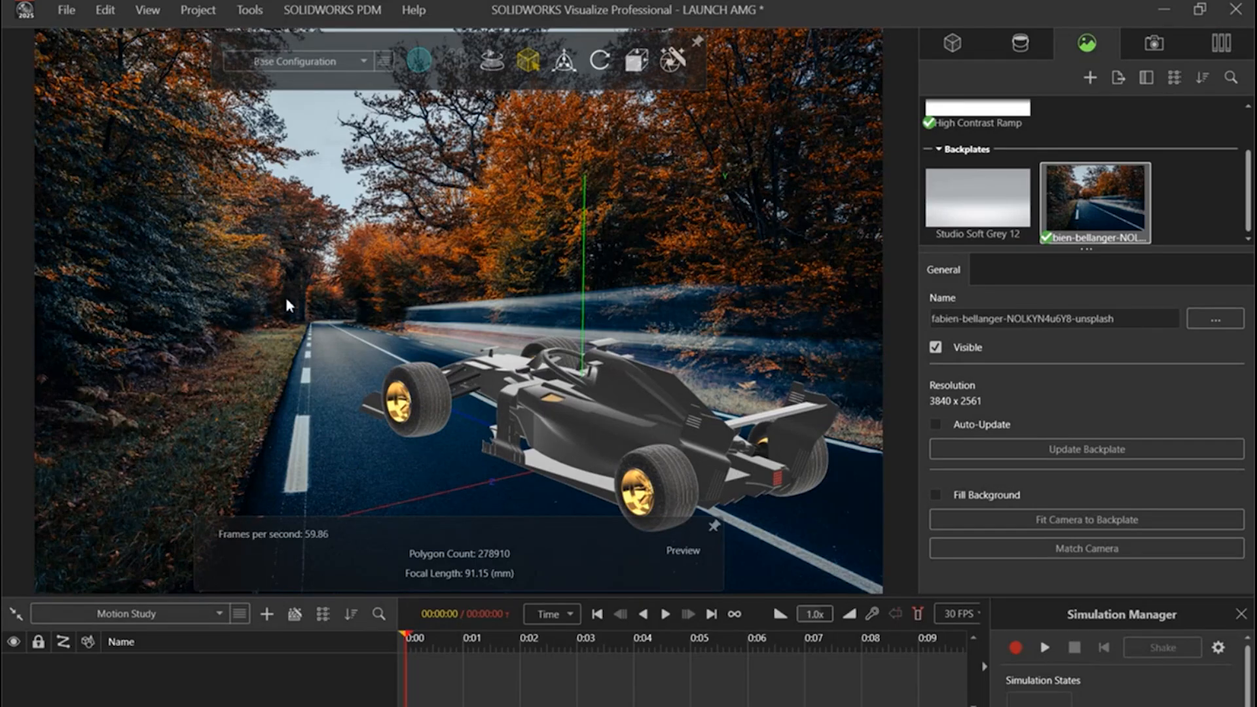
pyautogui.moveTo(748, 480)
pyautogui.mouseDown()
pyautogui.moveTo(796, 484)
pyautogui.moveTo(744, 471)
pyautogui.mouseUp()
pyautogui.moveTo(636, 409); pyautogui.dragTo(645, 418)
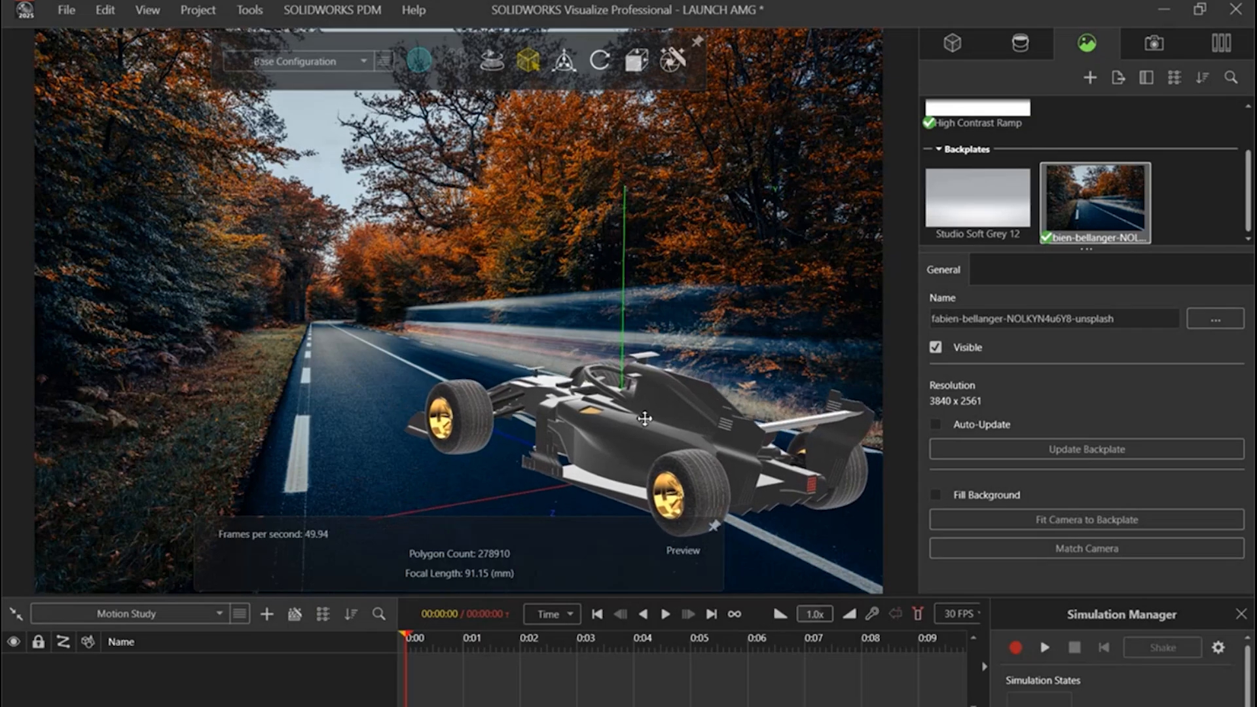
# Step: Start Match Camera for the autumn road backplate and move its dialog clear of the image
pyautogui.rightClick(1140, 219)
pyautogui.click(1225, 215)
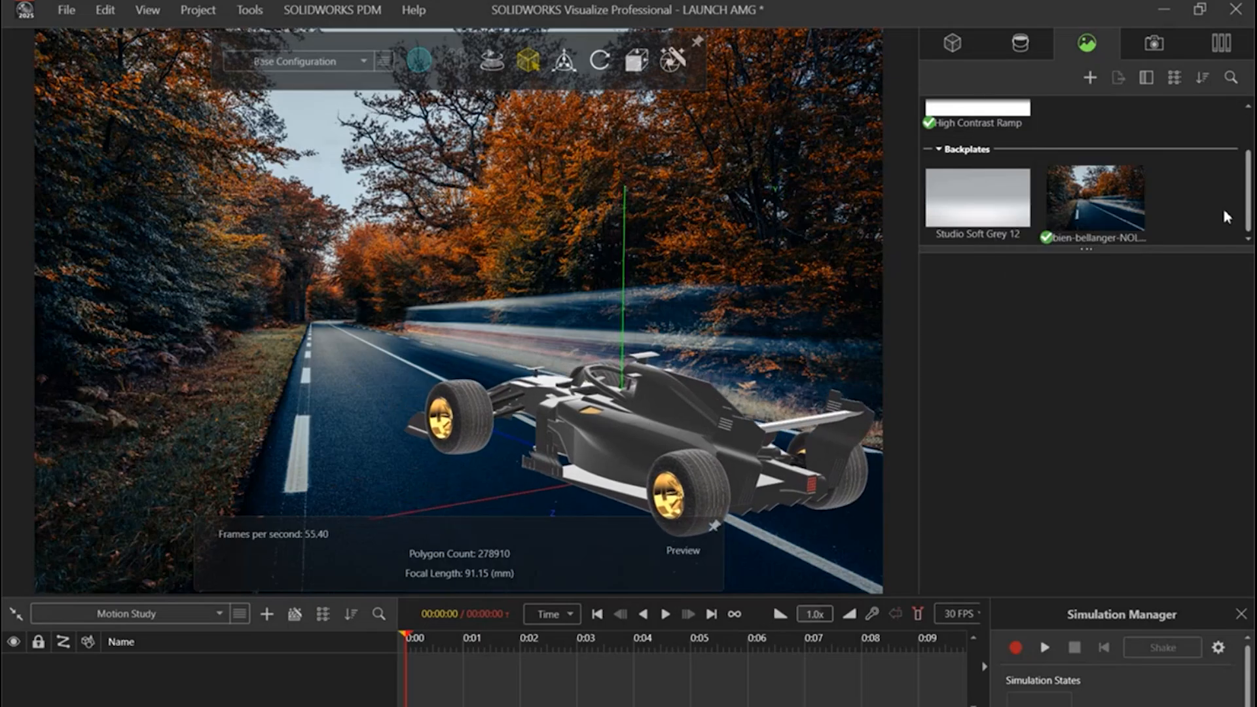
pyautogui.click(1086, 210)
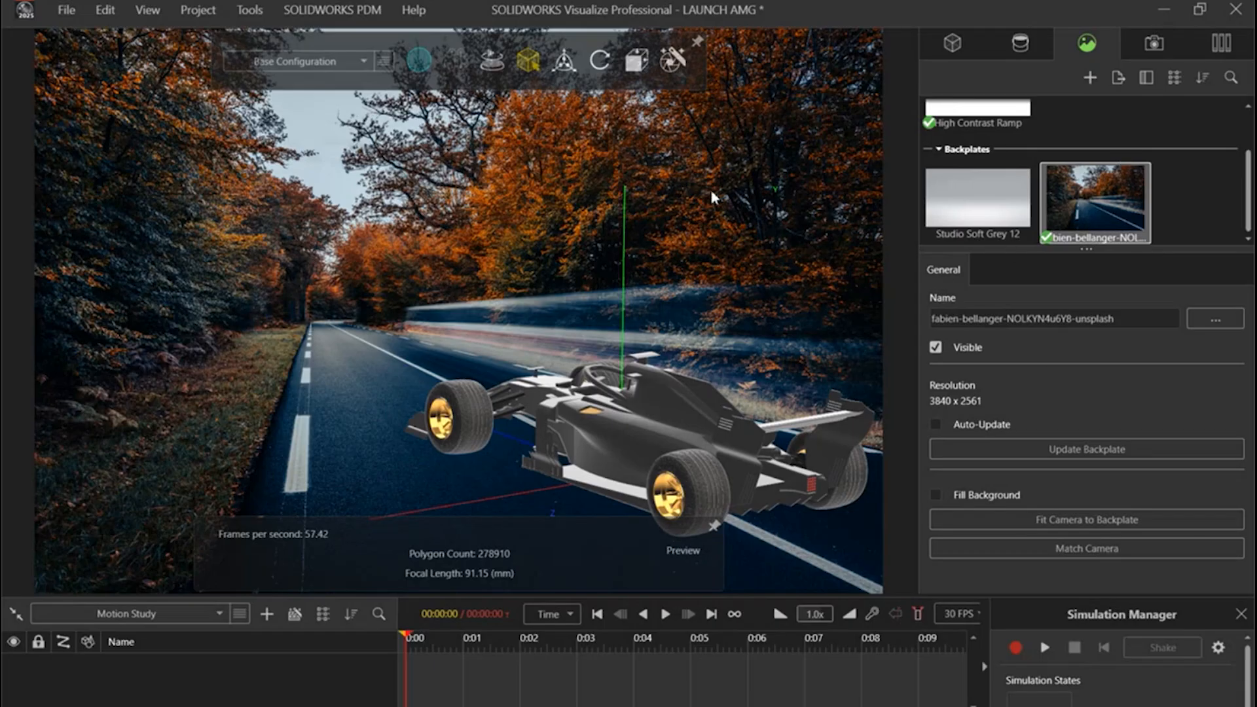
pyautogui.click(1087, 549)
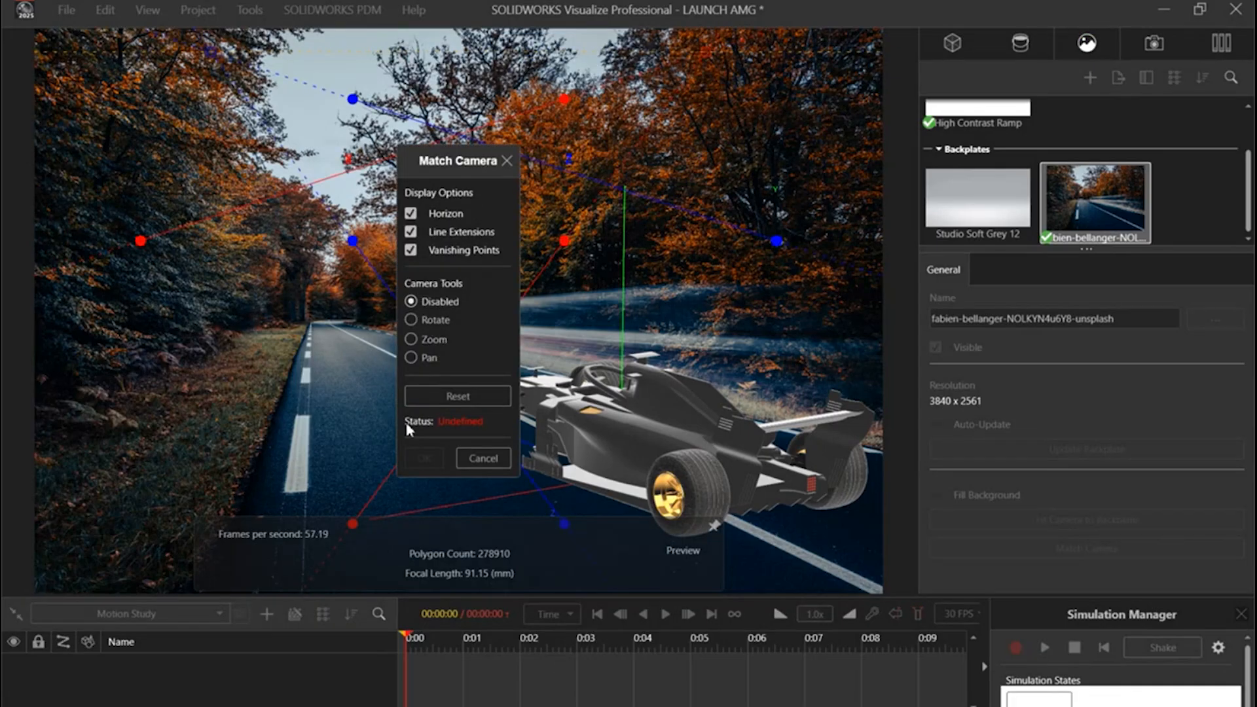
pyautogui.moveTo(445, 173); pyautogui.dragTo(0, 292)
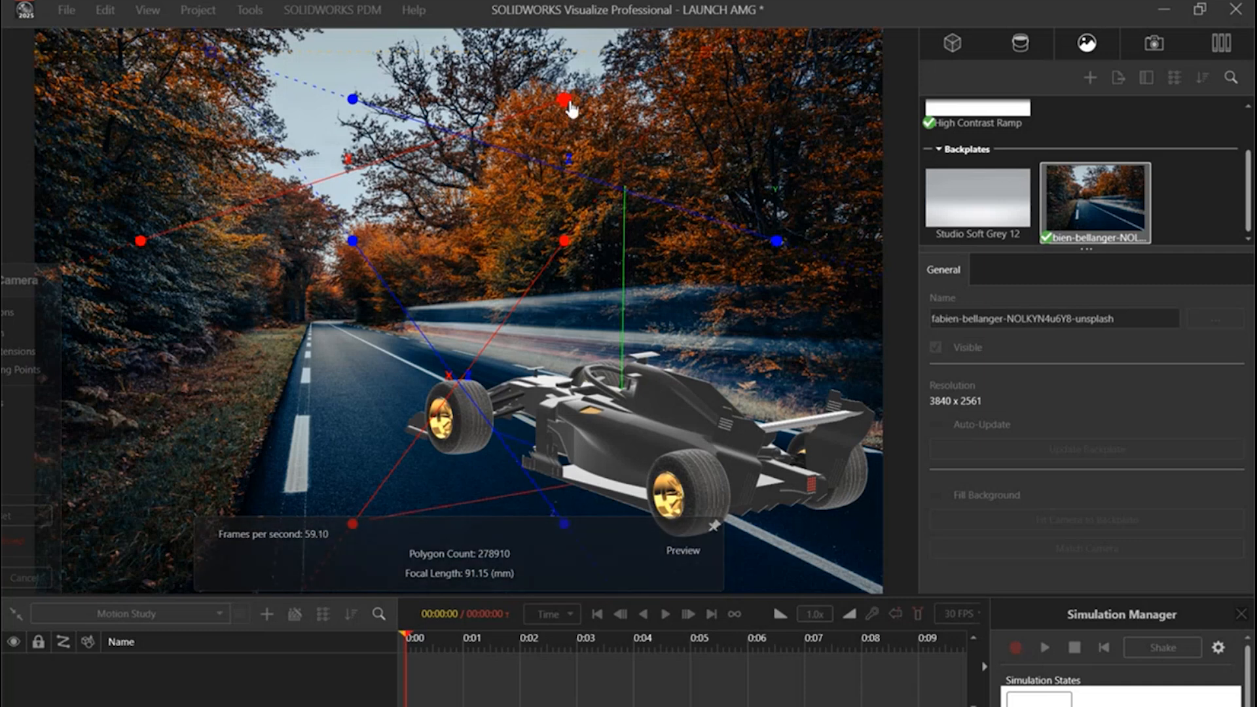
# Step: Spread the two red X guide lines nearly horizontally across the backplate, one along the distant tree line and one across the road
pyautogui.moveTo(565, 105); pyautogui.dragTo(762, 299)
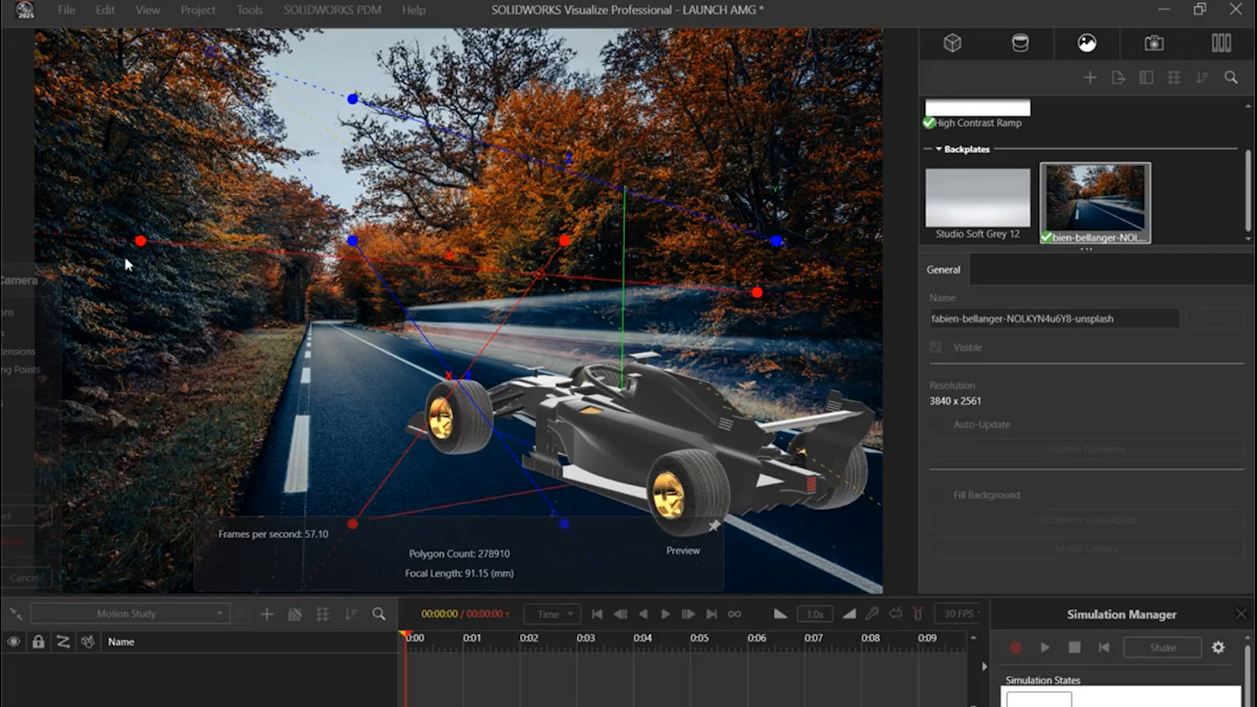
pyautogui.moveTo(144, 244); pyautogui.dragTo(110, 278)
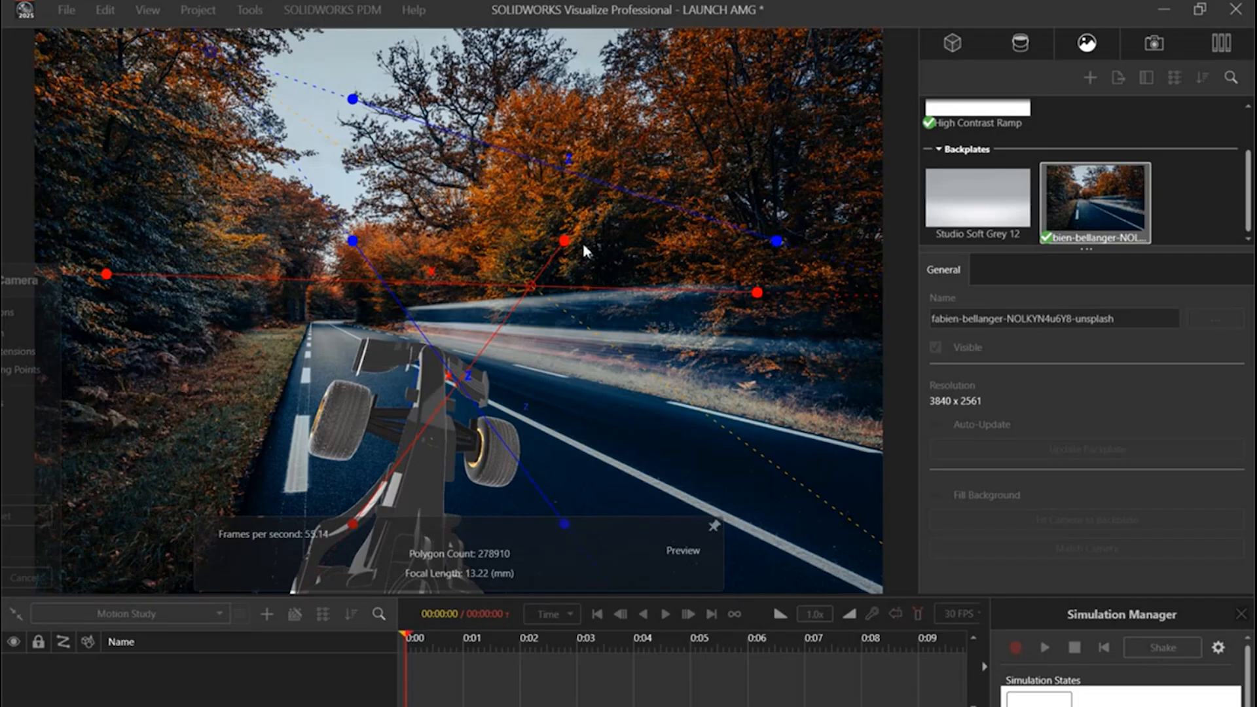
pyautogui.moveTo(576, 261); pyautogui.dragTo(872, 507)
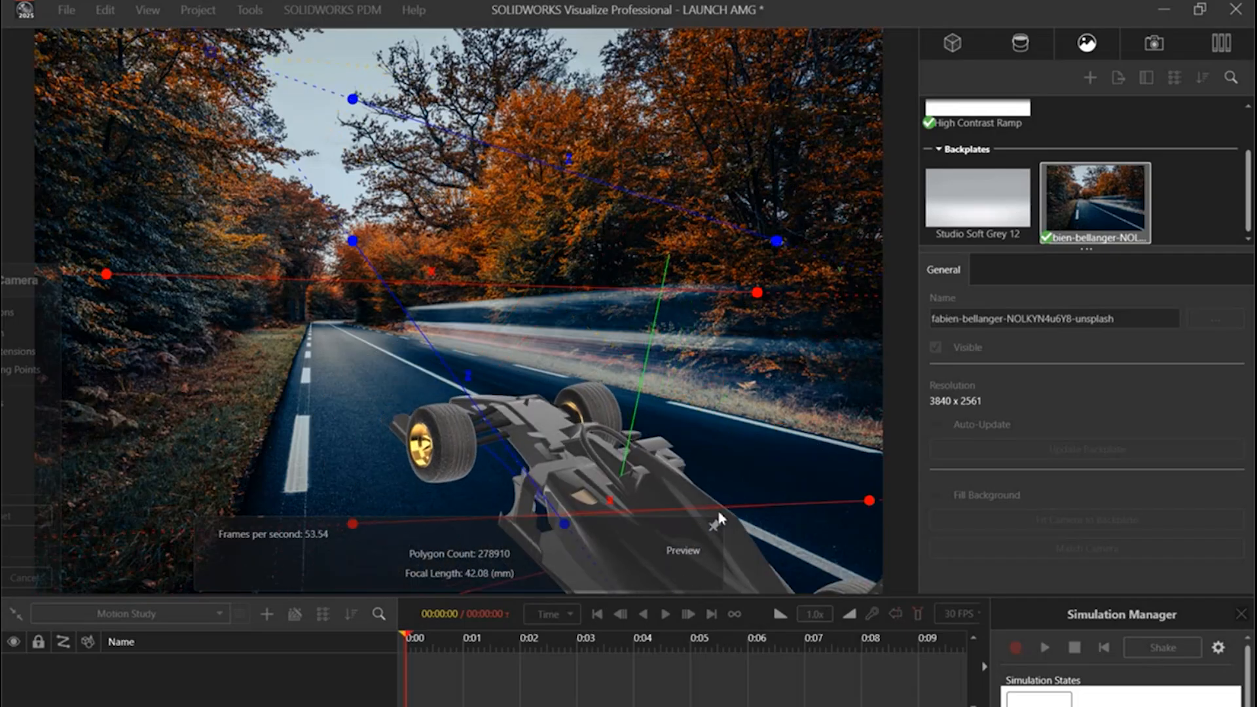
pyautogui.moveTo(720, 506); pyautogui.dragTo(717, 474)
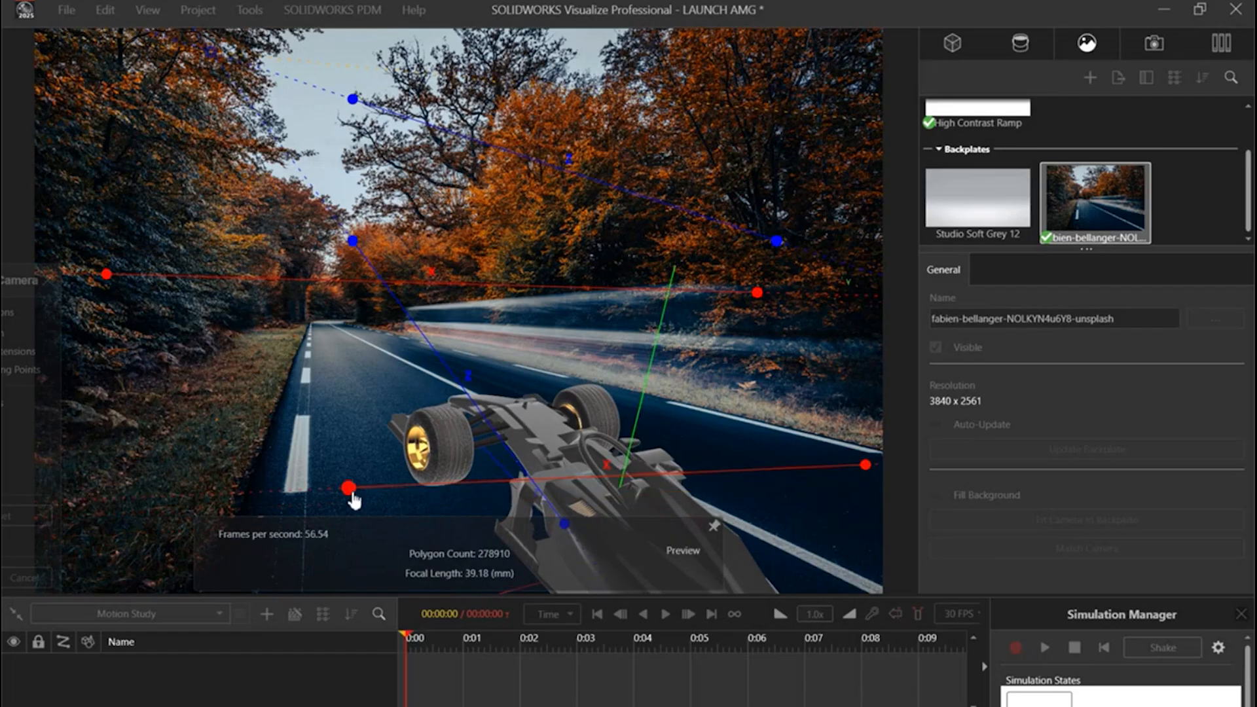
pyautogui.moveTo(353, 501); pyautogui.dragTo(75, 472)
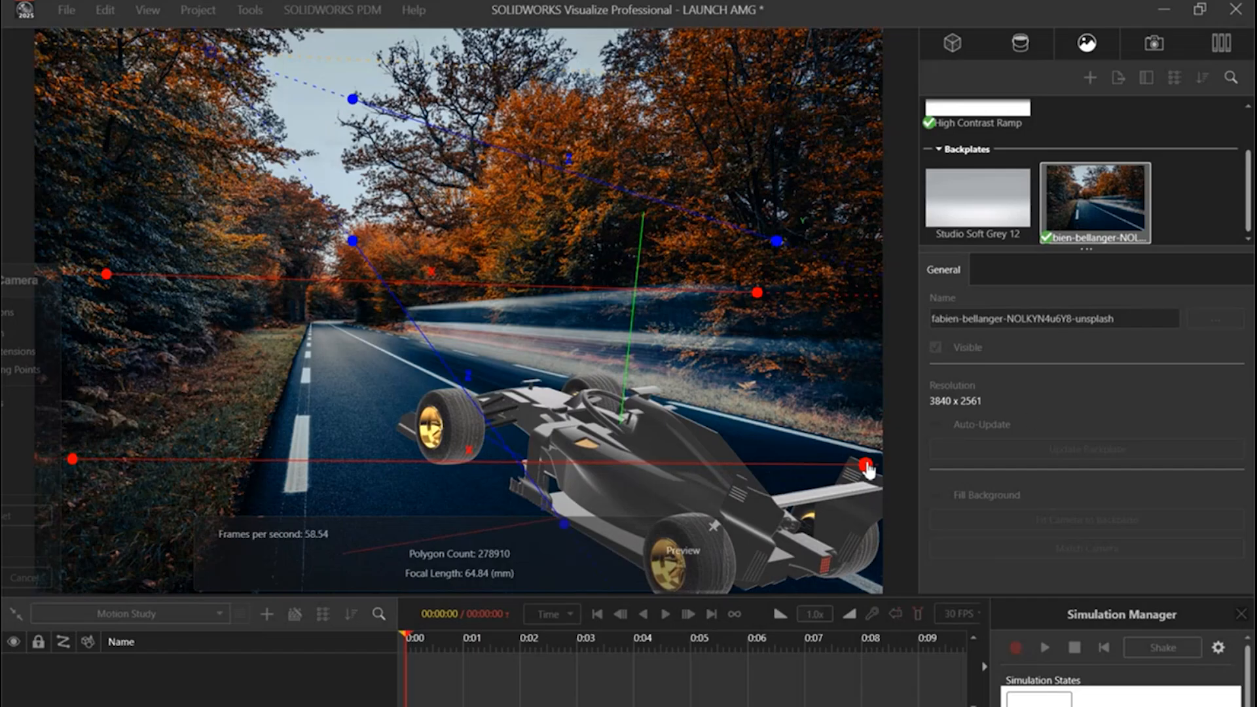
pyautogui.moveTo(866, 467); pyautogui.dragTo(868, 476)
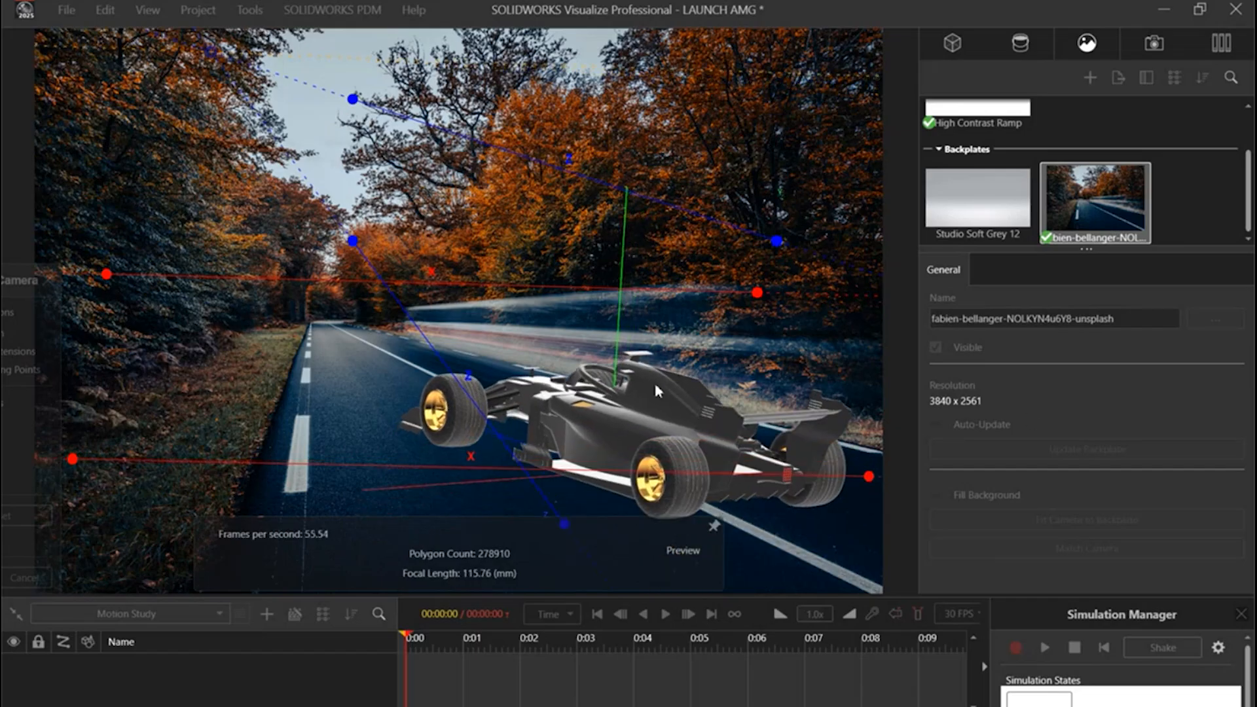
# Step: Align the two blue Z guide lines with the road's perspective, one along the white lane marking and one towards the road's far edge
pyautogui.moveTo(539, 493); pyautogui.dragTo(824, 582)
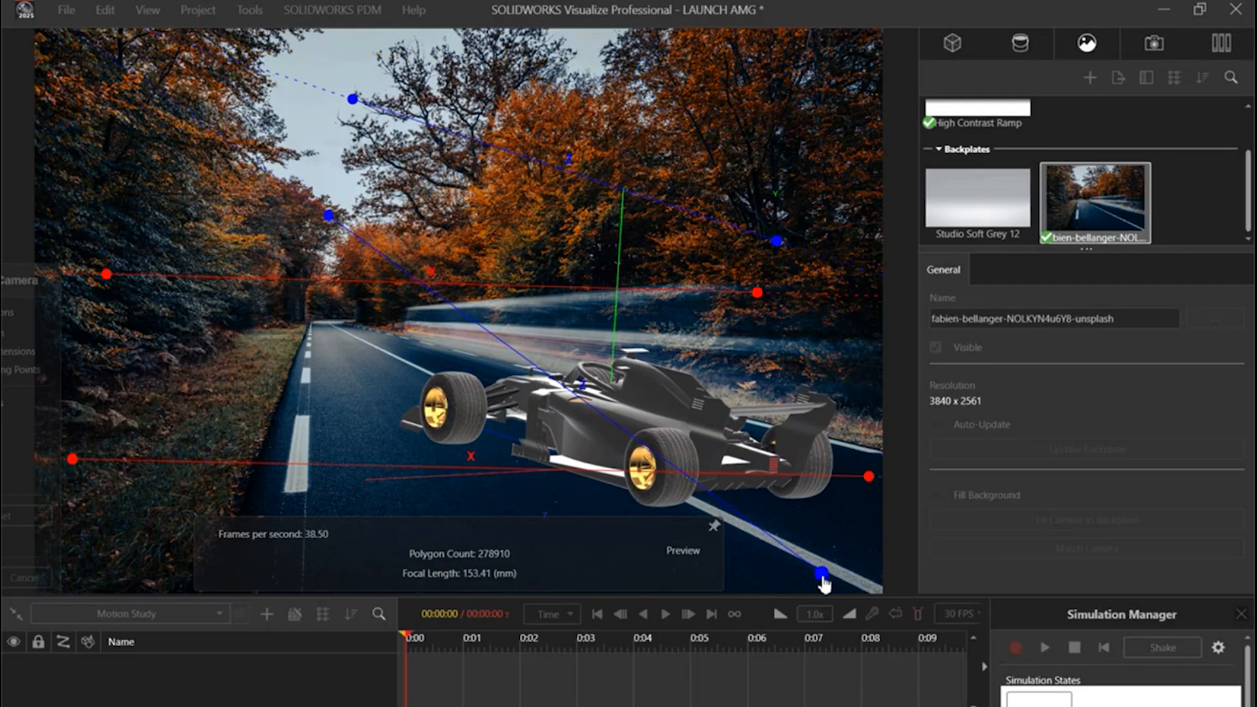
pyautogui.moveTo(330, 225); pyautogui.dragTo(42, 125)
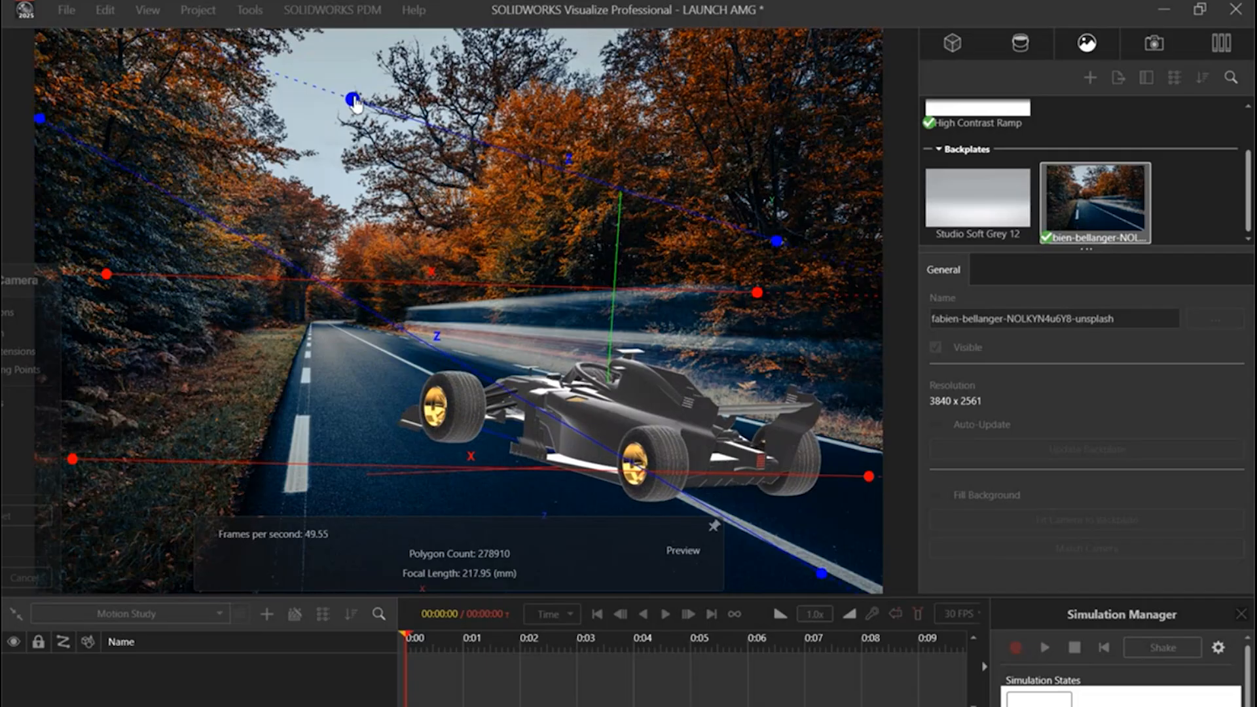
pyautogui.moveTo(354, 102); pyautogui.dragTo(60, 178)
pyautogui.moveTo(775, 243); pyautogui.dragTo(873, 498)
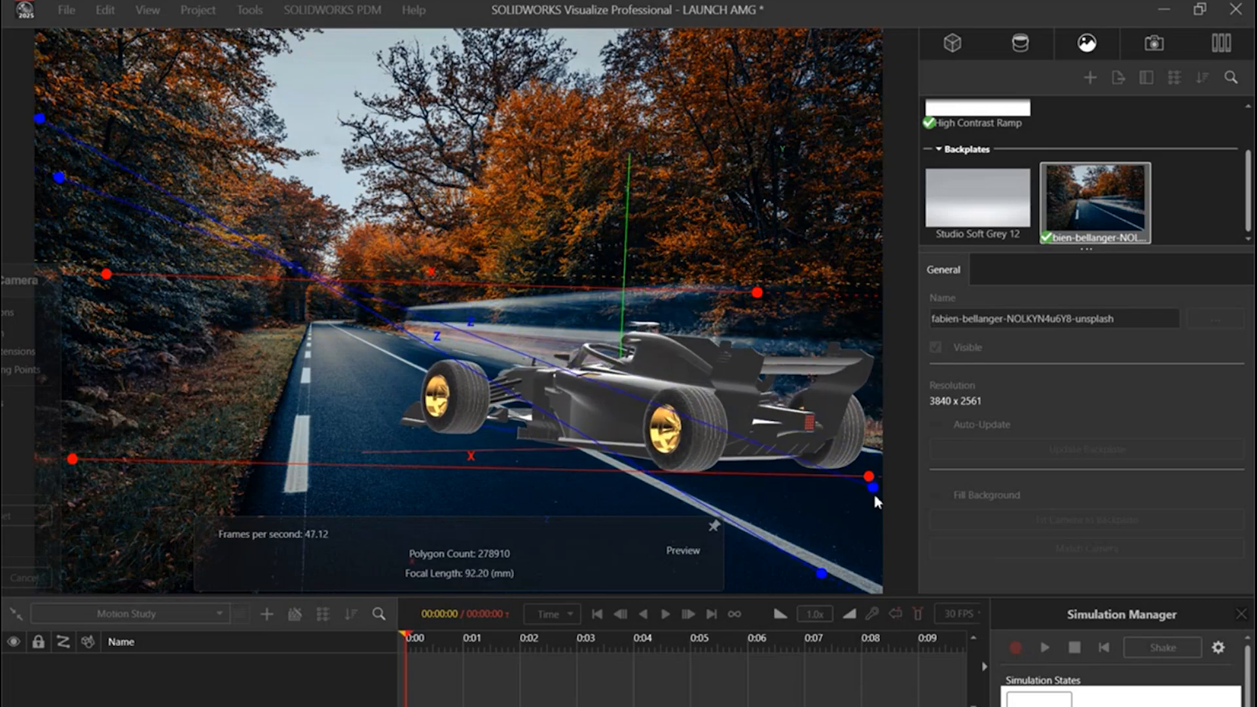
pyautogui.moveTo(824, 578); pyautogui.dragTo(871, 596)
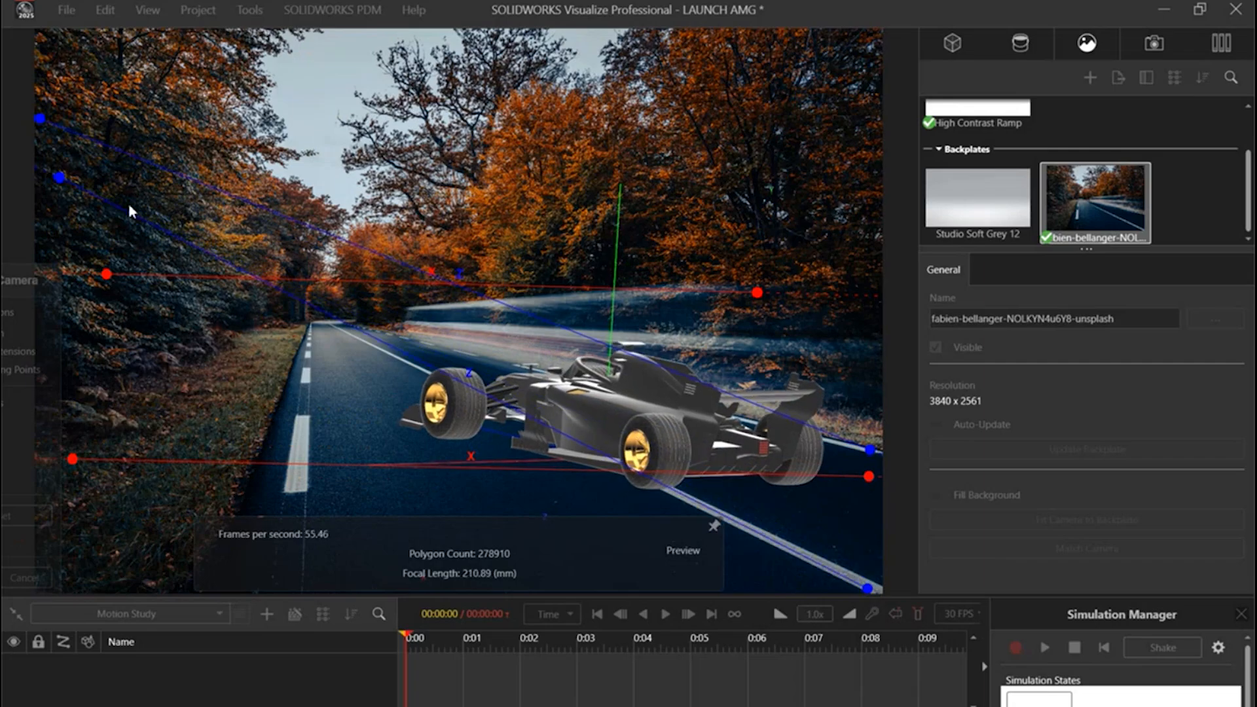
pyautogui.moveTo(59, 180); pyautogui.dragTo(335, 310)
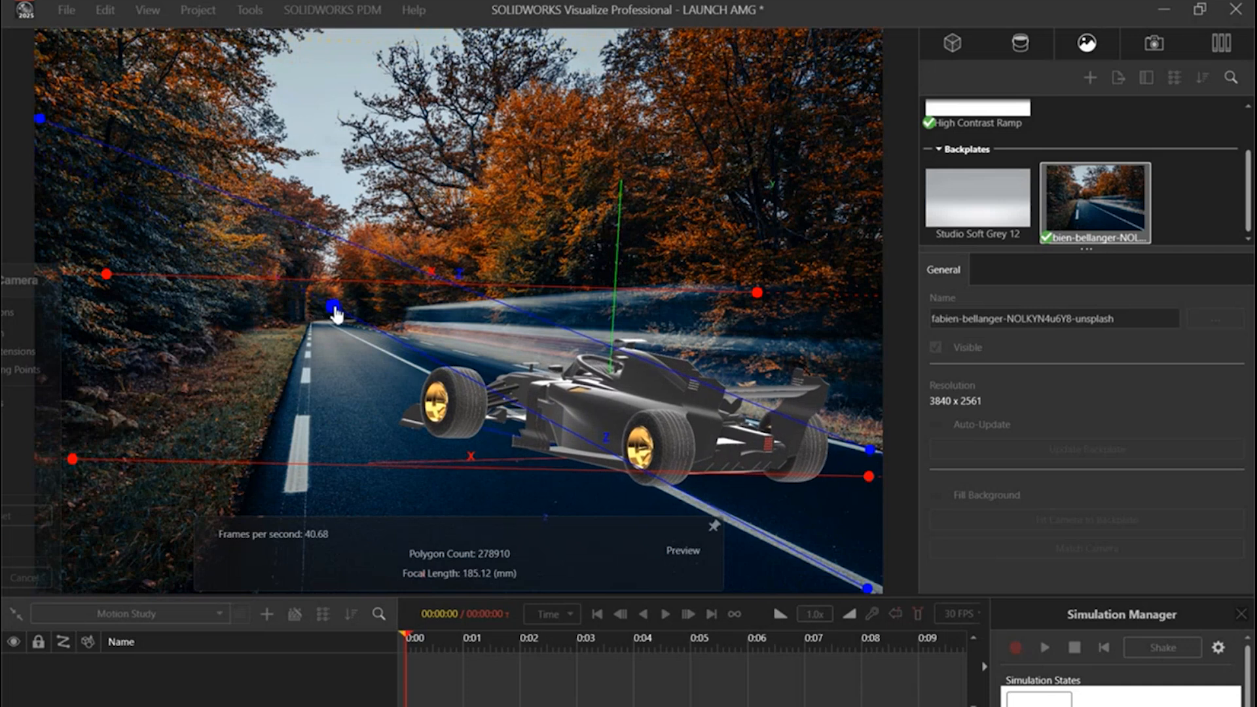
pyautogui.moveTo(43, 119); pyautogui.dragTo(167, 302)
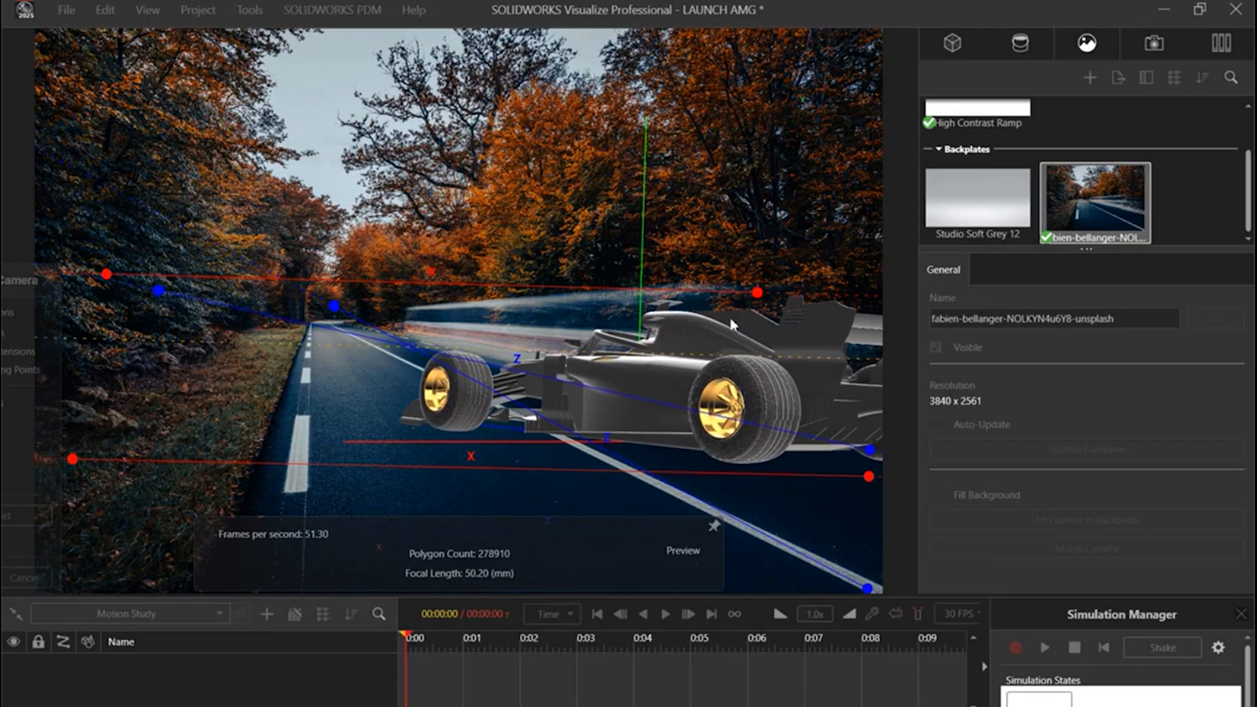
# Step: Shift the car down and left so its near rear wheel sits on the lane marking, and accept the camera match
pyautogui.moveTo(788, 379); pyautogui.dragTo(743, 451)
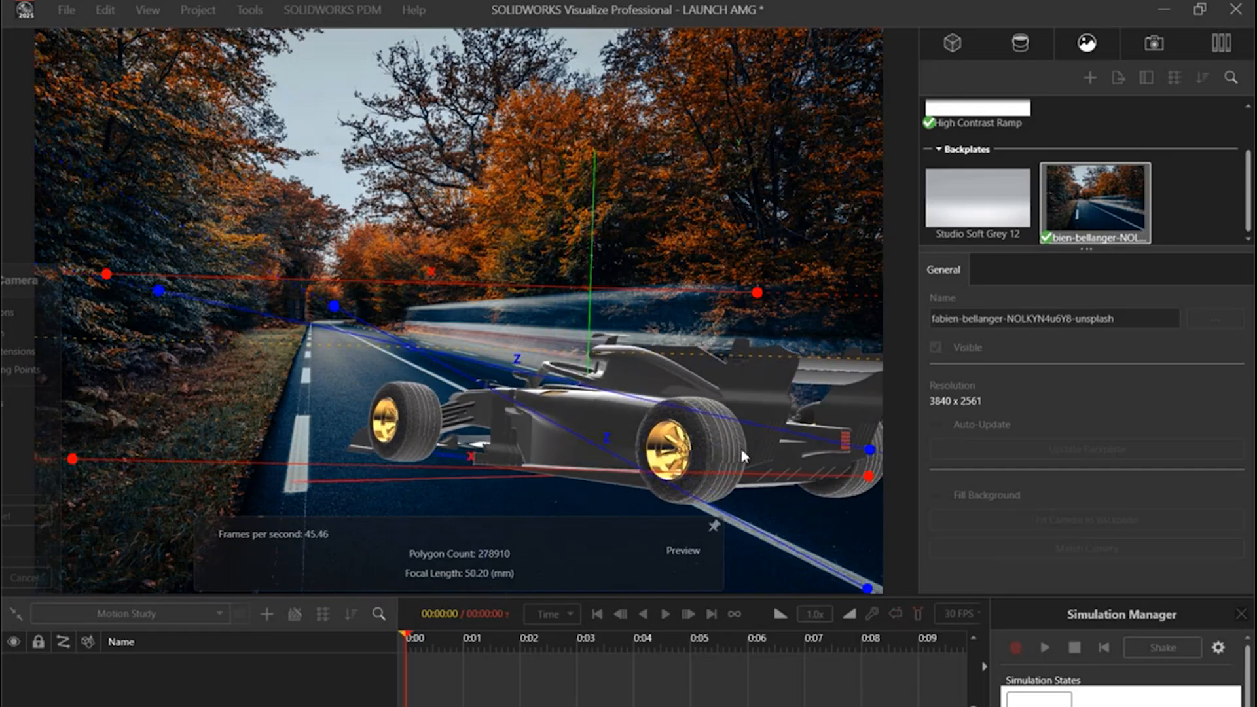
pyautogui.moveTo(60, 288); pyautogui.dragTo(433, 183)
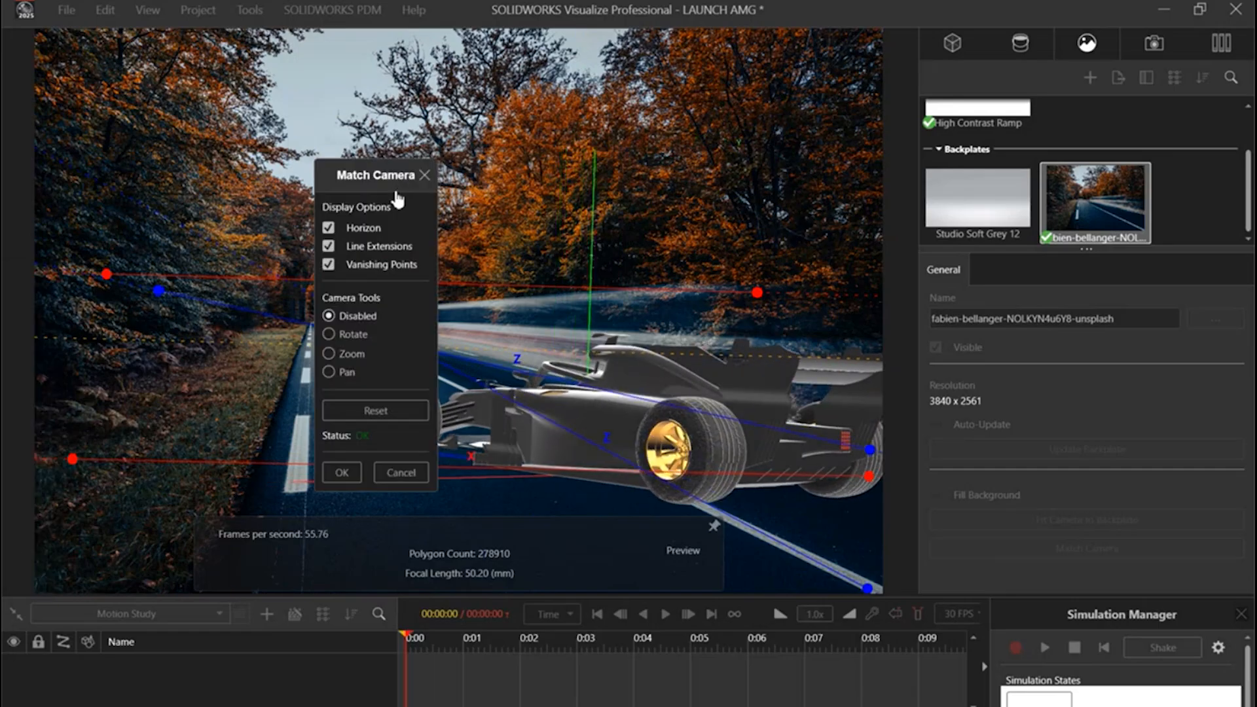
pyautogui.click(355, 474)
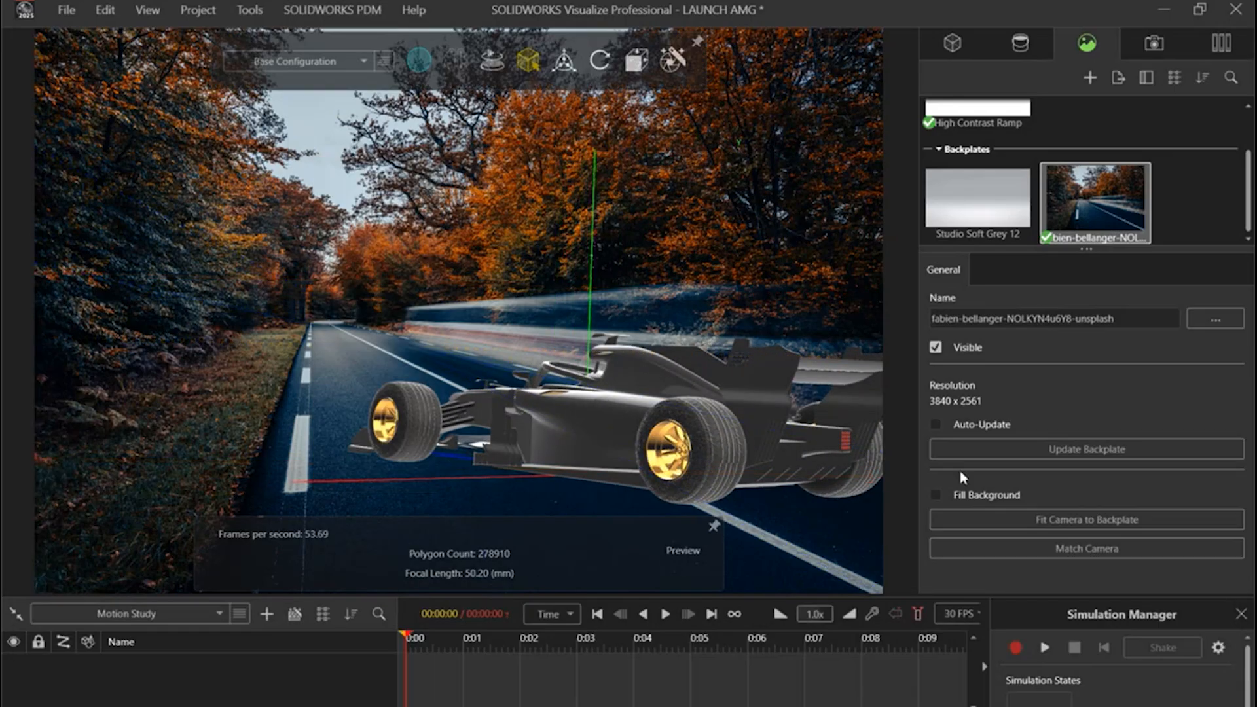
# Step: Reframe the car in a raised rear three-quarter view over the road, with its front wheel near the lane centre
pyautogui.moveTo(720, 394); pyautogui.dragTo(694, 437)
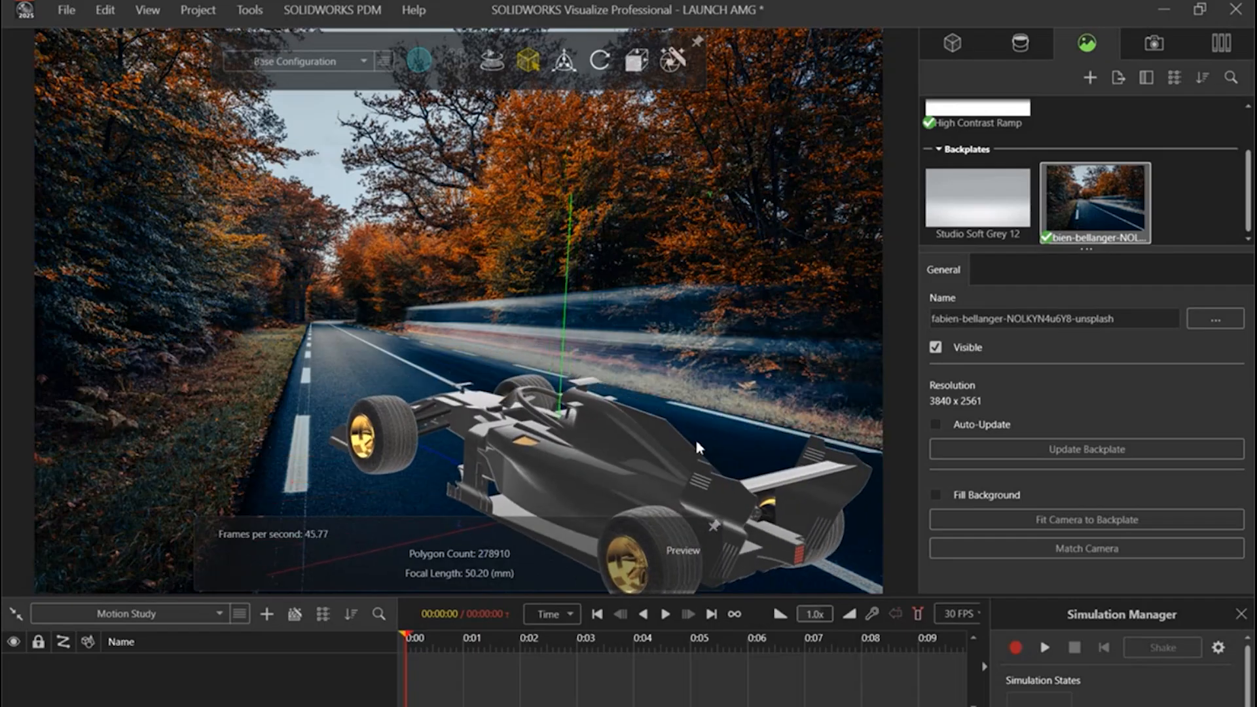
pyautogui.moveTo(600, 432); pyautogui.dragTo(625, 413)
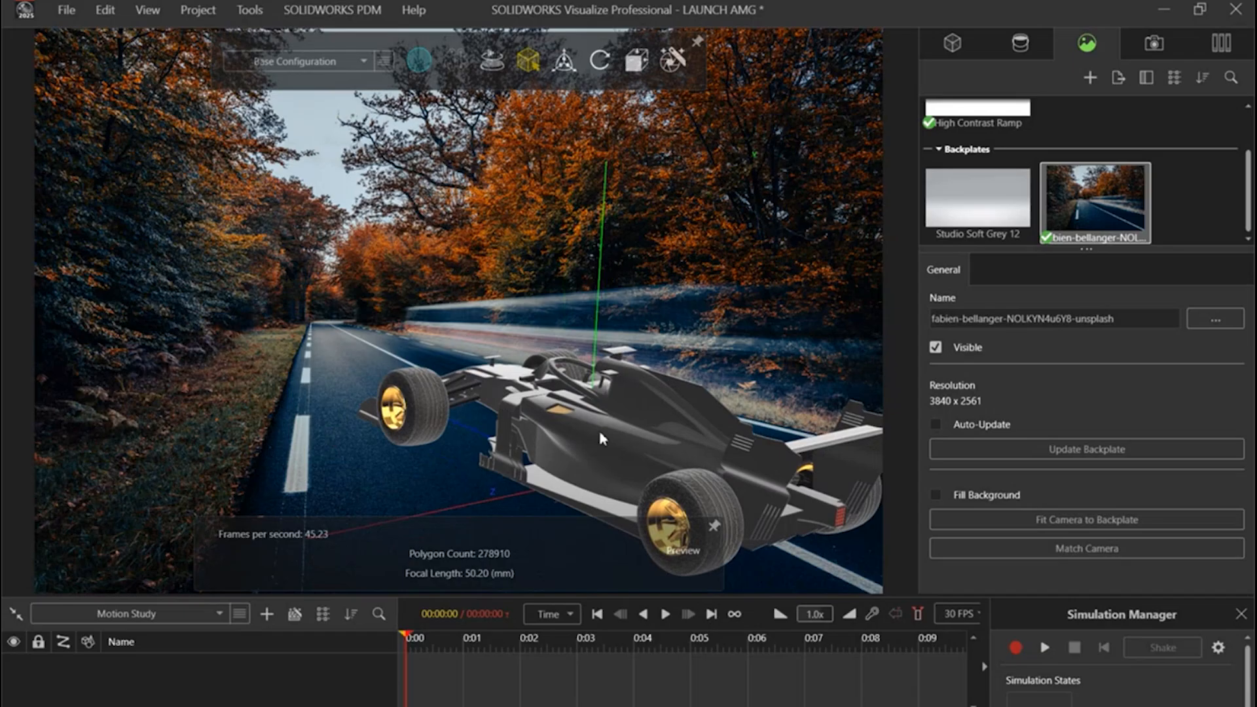
pyautogui.moveTo(598, 427); pyautogui.dragTo(570, 424, button='middle')
pyautogui.moveTo(711, 466); pyautogui.dragTo(715, 450, button='middle')
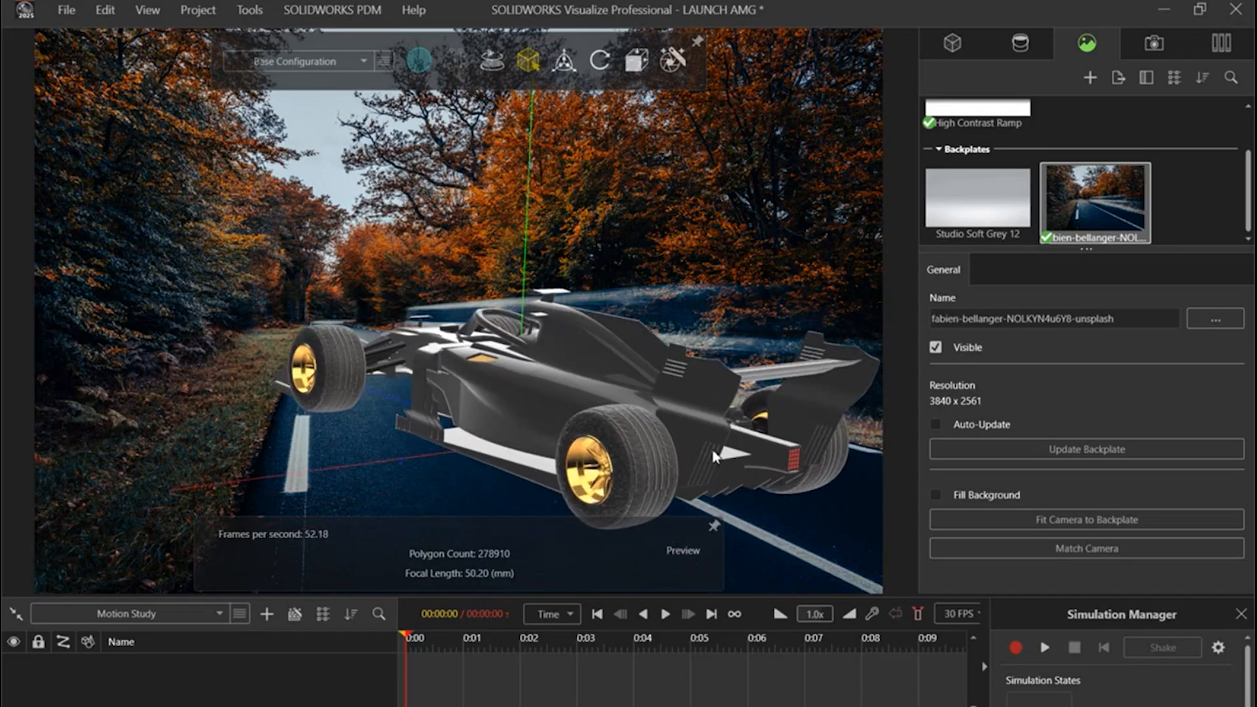
pyautogui.scroll(-3, 683, 439)
pyautogui.keyDown('ctrl'); pyautogui.moveTo(573, 379); pyautogui.dragTo(636, 417, button='middle'); pyautogui.keyUp('ctrl')
pyautogui.scroll(2, 603, 424)
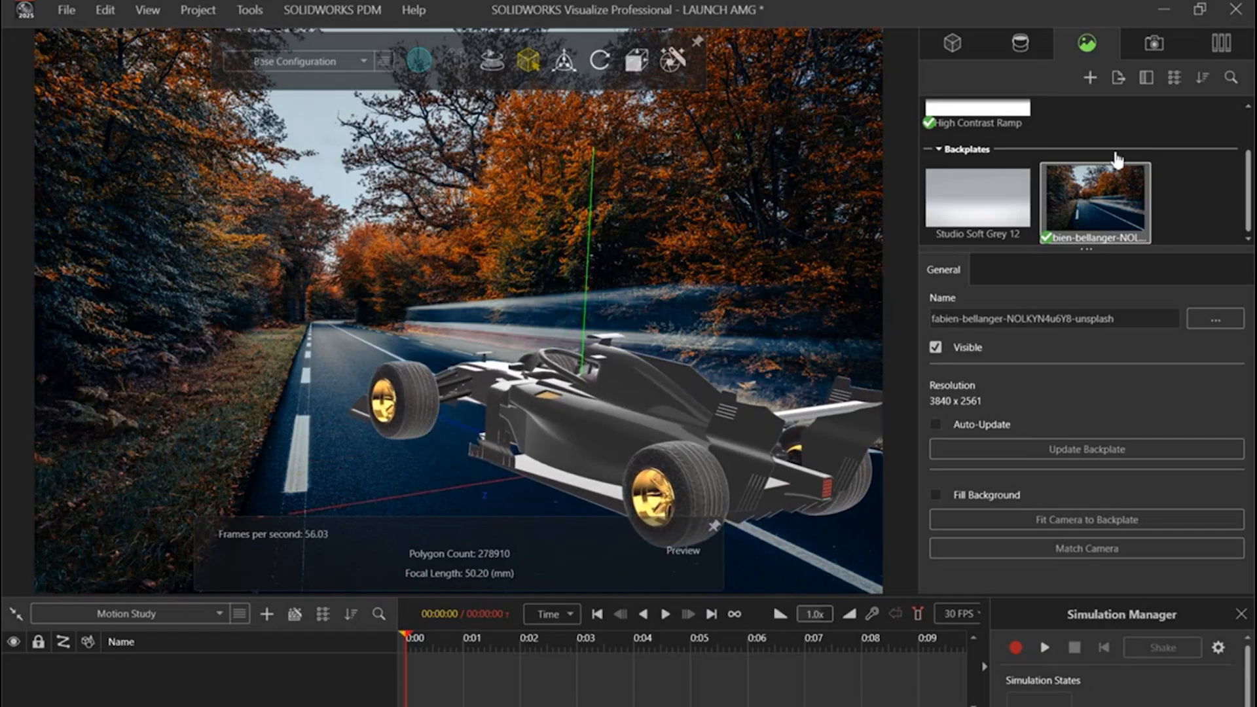
# Step: Add a new Sunlight environment and place the sun at the second preset on its arc, giving a 136° incline
pyautogui.rightClick(1101, 125)
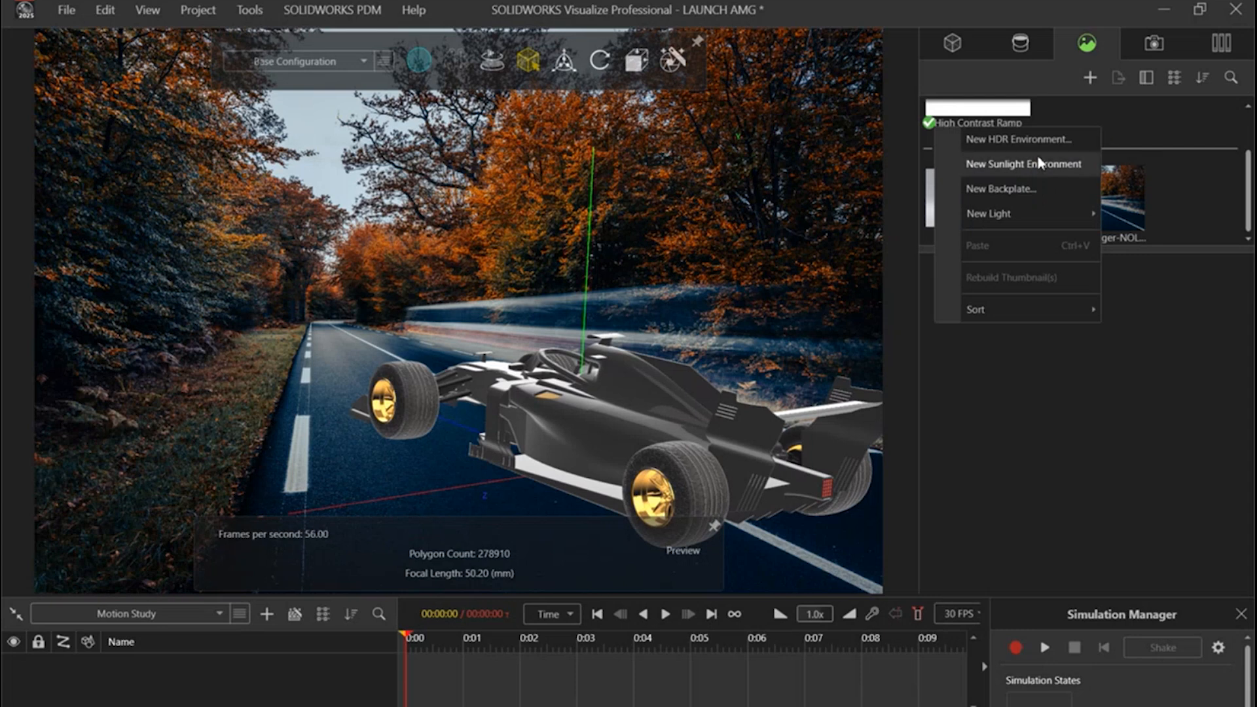
pyautogui.click(1039, 163)
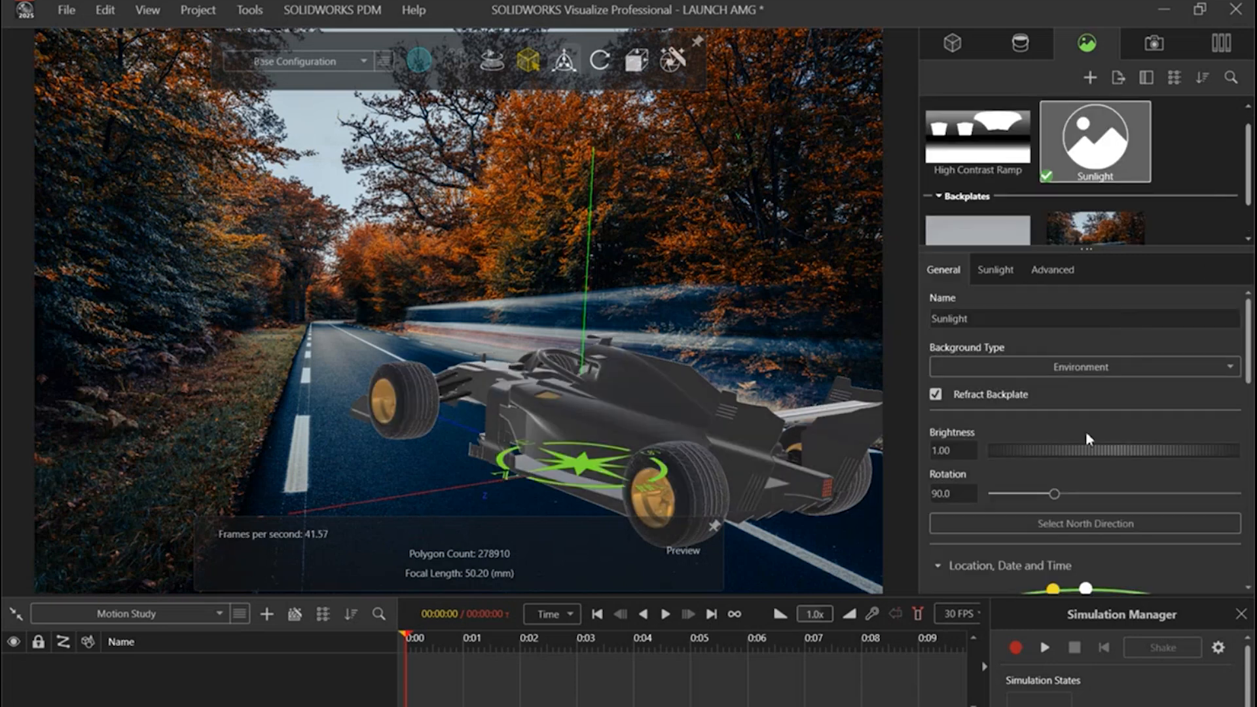
pyautogui.scroll(-3, 1106, 465)
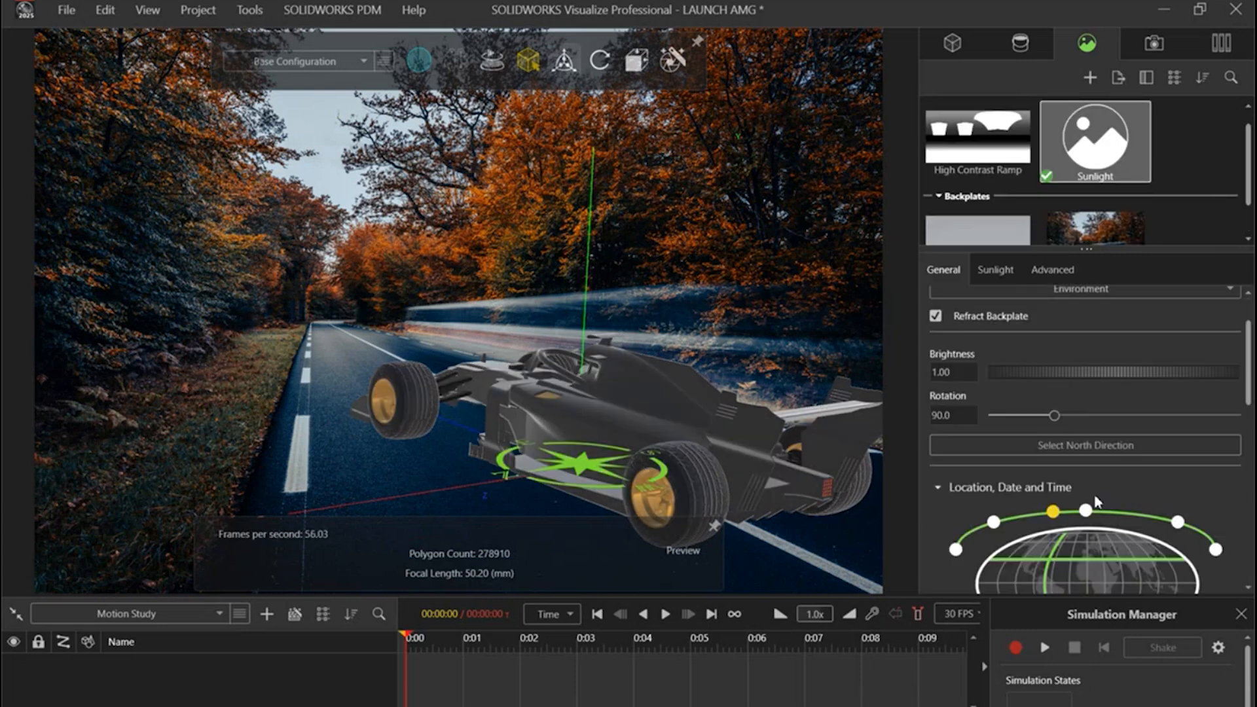
pyautogui.click(955, 471)
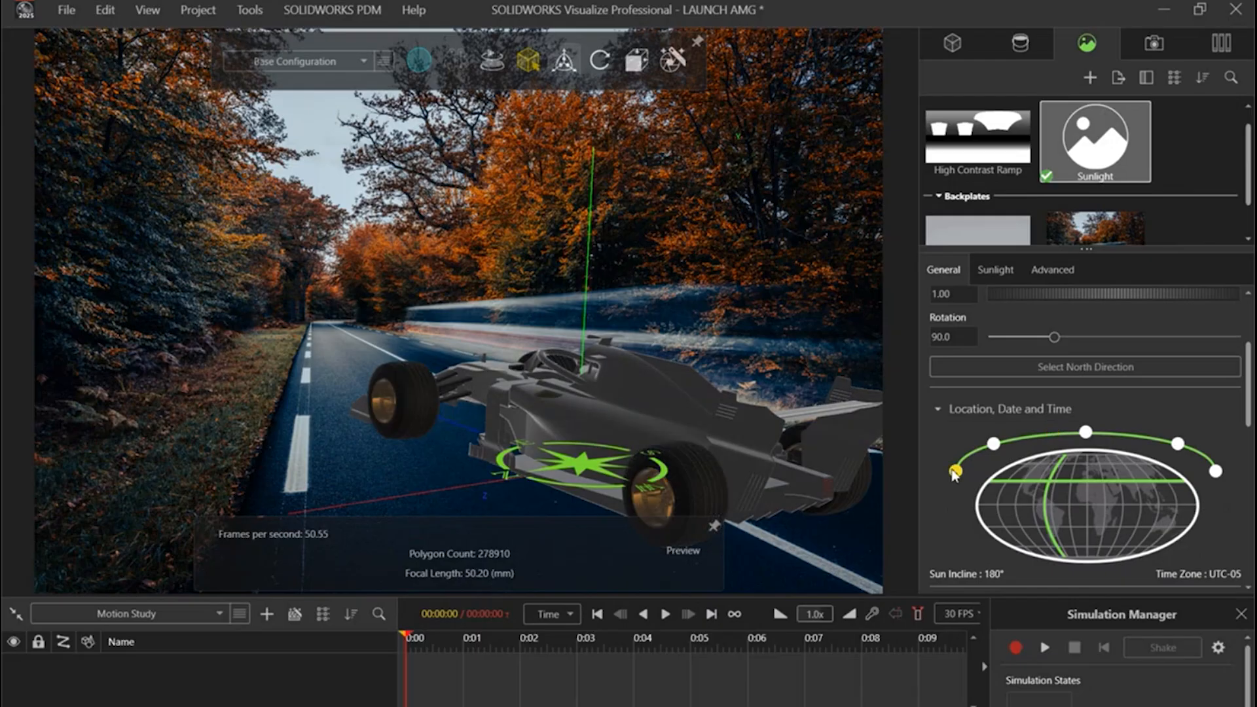
pyautogui.click(993, 444)
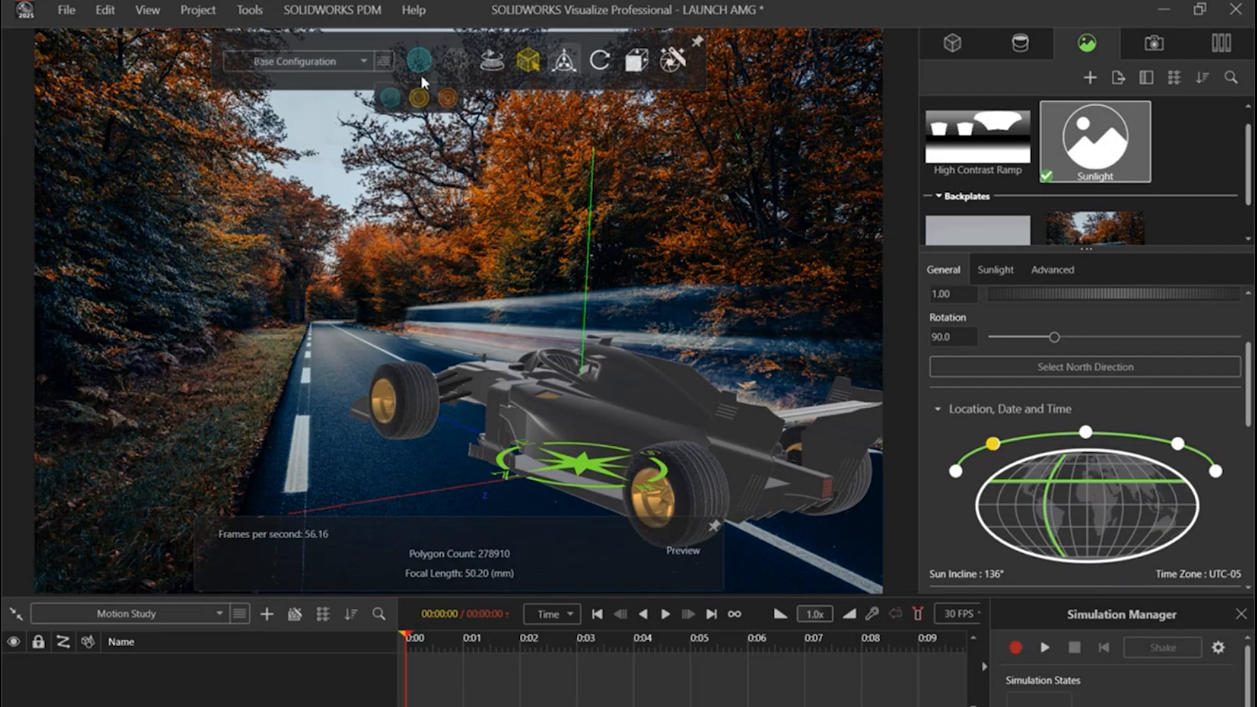
# Step: Adjust the camera to a slightly lower angle and shift the car down on the road
pyautogui.moveTo(411, 71)
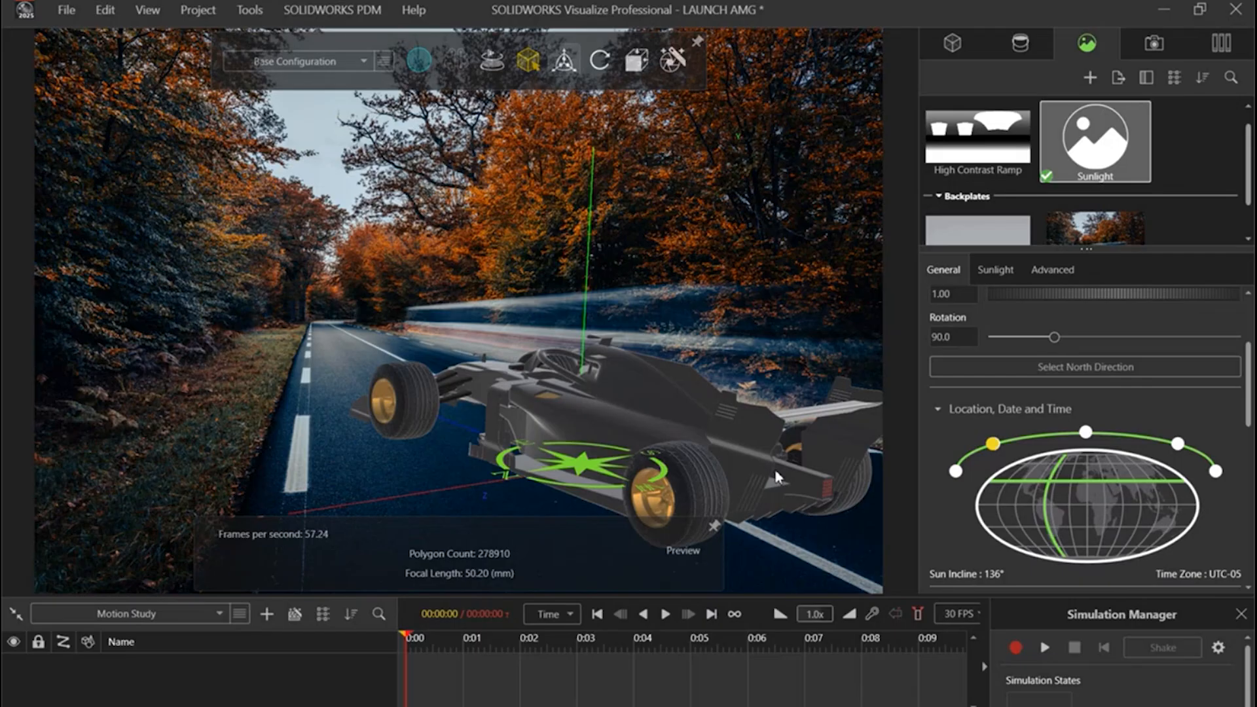
pyautogui.moveTo(779, 474); pyautogui.dragTo(783, 449)
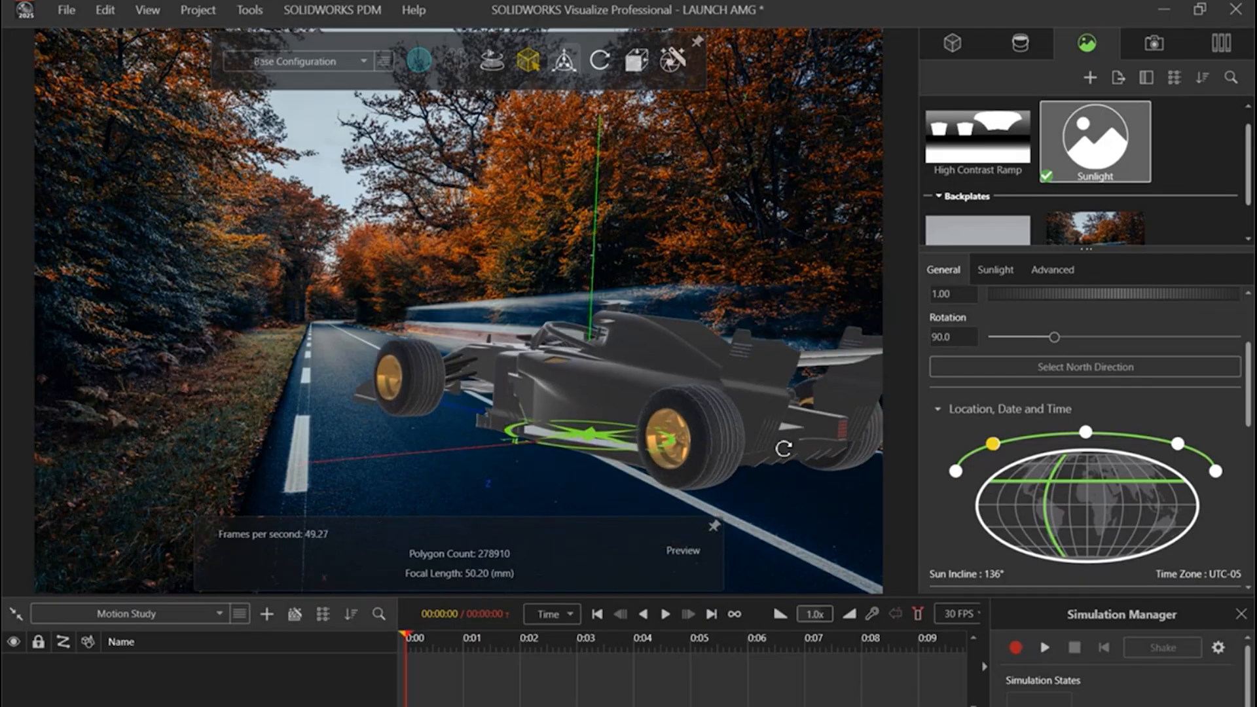
pyautogui.moveTo(648, 359); pyautogui.dragTo(659, 401, button='middle')
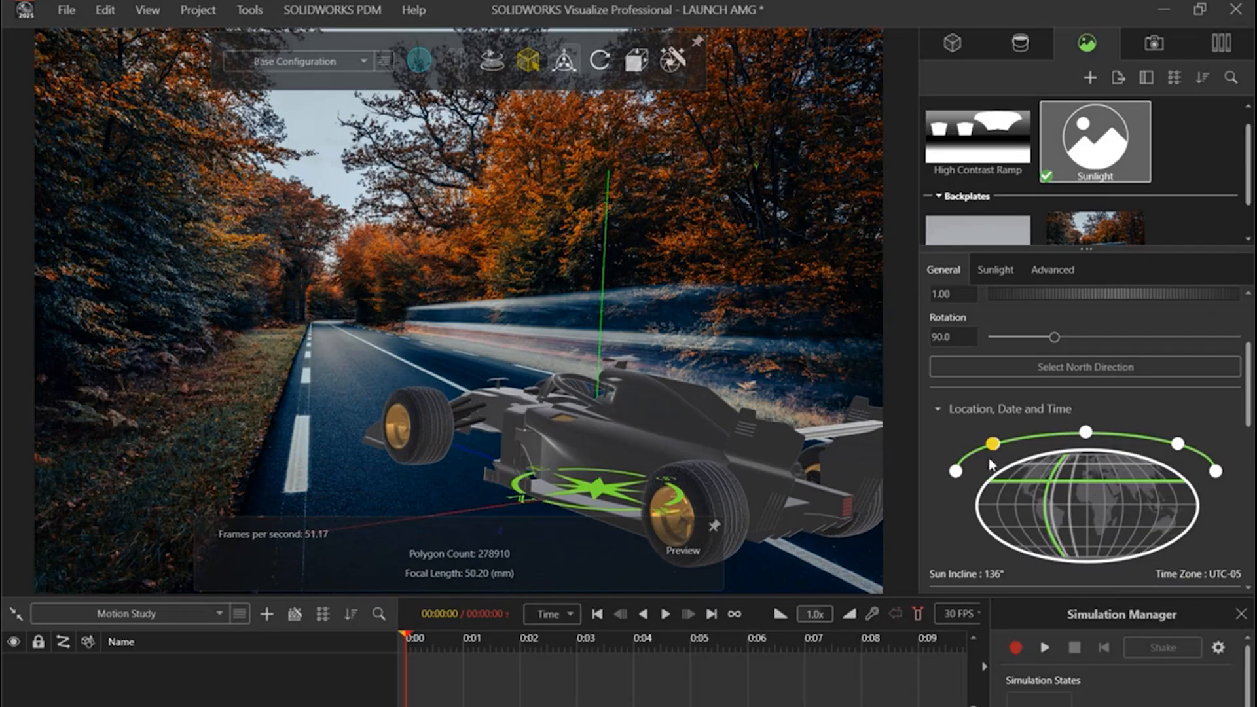
# Step: Set the sunlight location to latitude 0.000 and longitude -90.000, and the time to 18:21
pyautogui.click(957, 472)
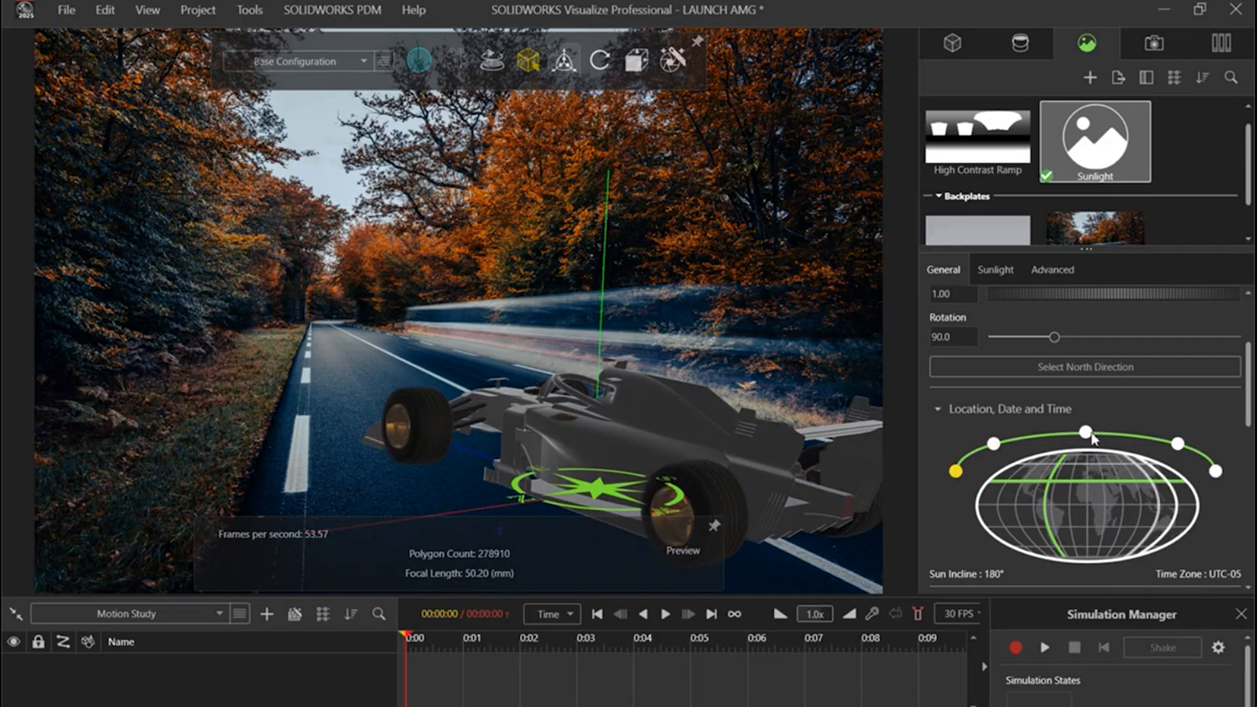
pyautogui.moveTo(1039, 510)
pyautogui.mouseDown()
pyautogui.moveTo(1034, 520)
pyautogui.moveTo(1018, 505)
pyautogui.moveTo(1042, 515)
pyautogui.mouseUp()
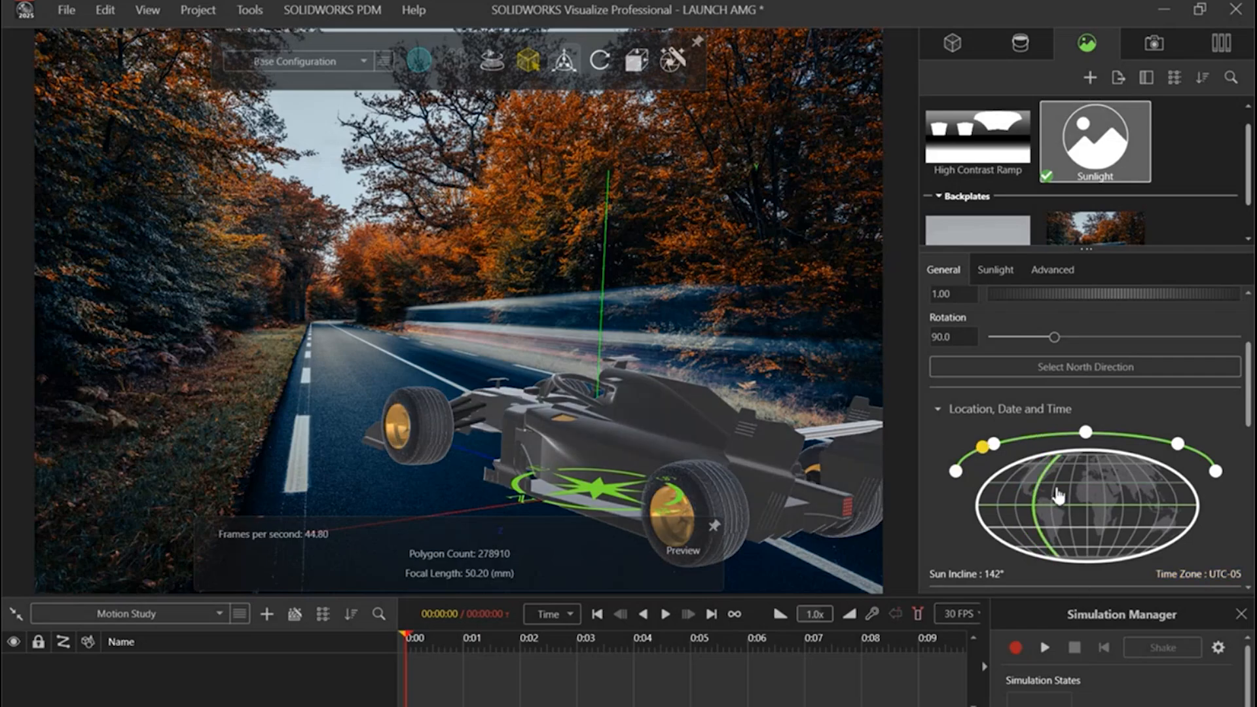
pyautogui.scroll(-3, 1121, 552)
pyautogui.scroll(-5, 1146, 520)
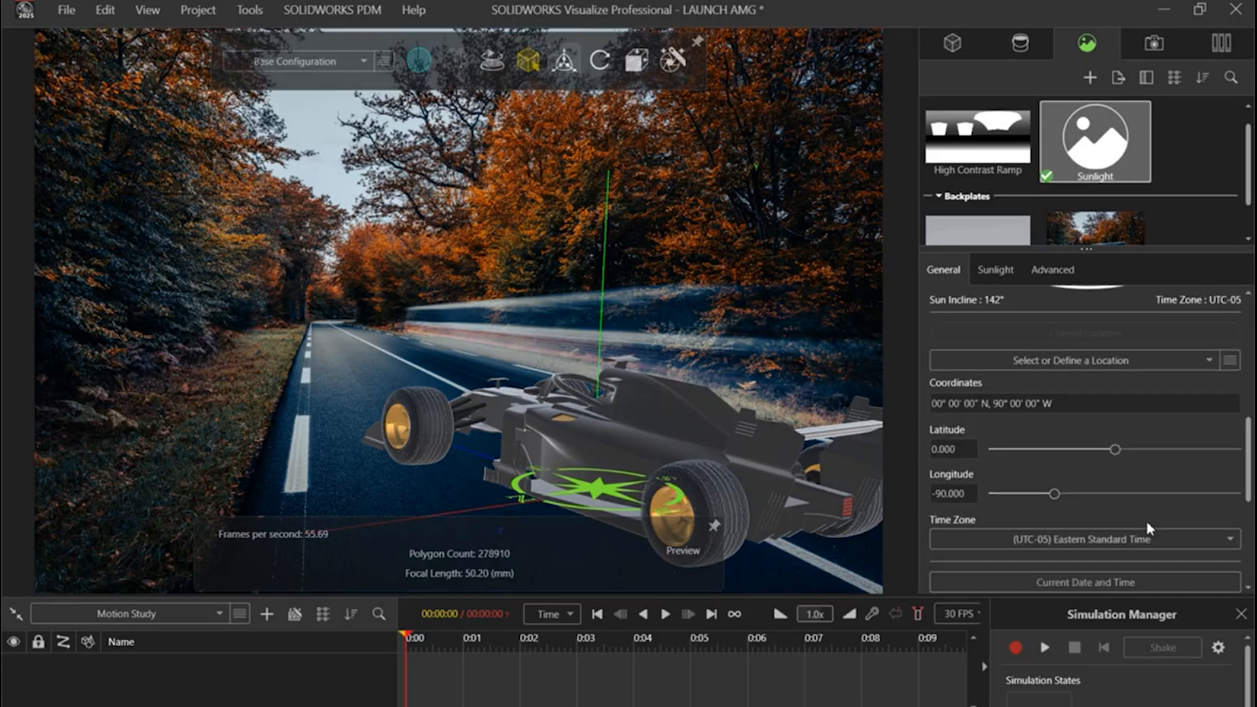
pyautogui.moveTo(1169, 519); pyautogui.dragTo(1185, 518)
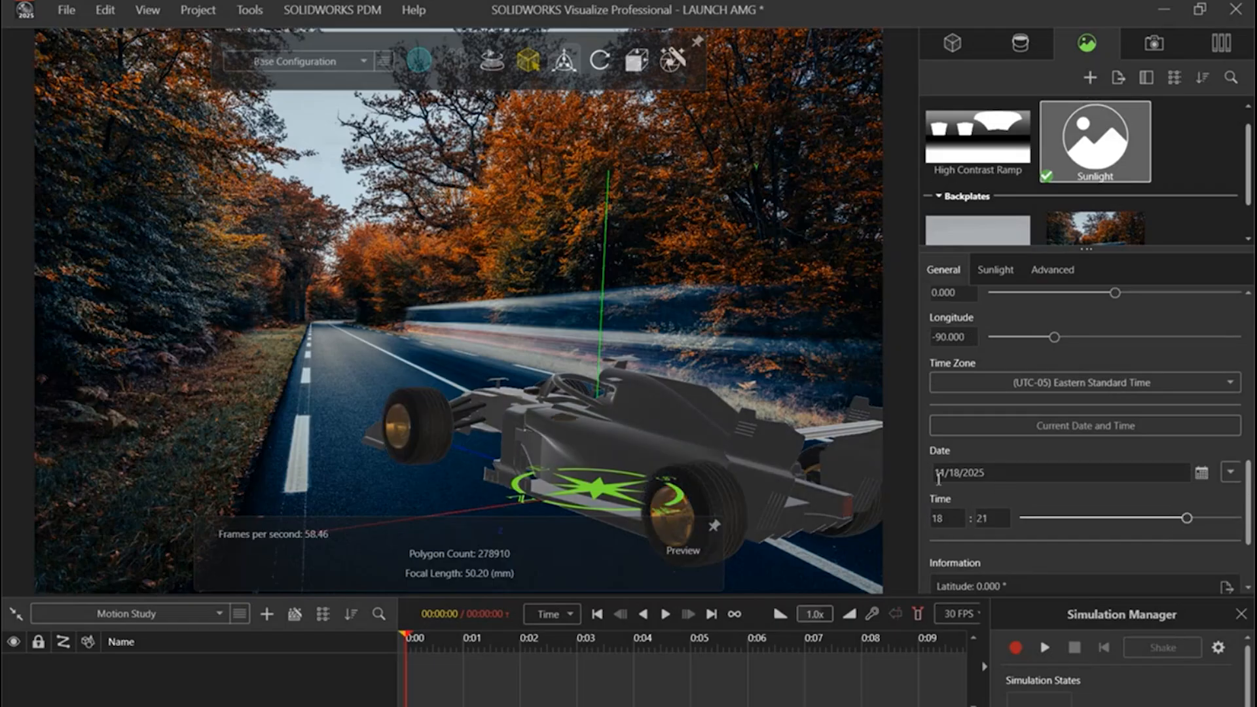
# Step: Fine-tune the camera so the car sits slightly higher and farther right over the road backplate
pyautogui.moveTo(796, 493); pyautogui.dragTo(603, 445)
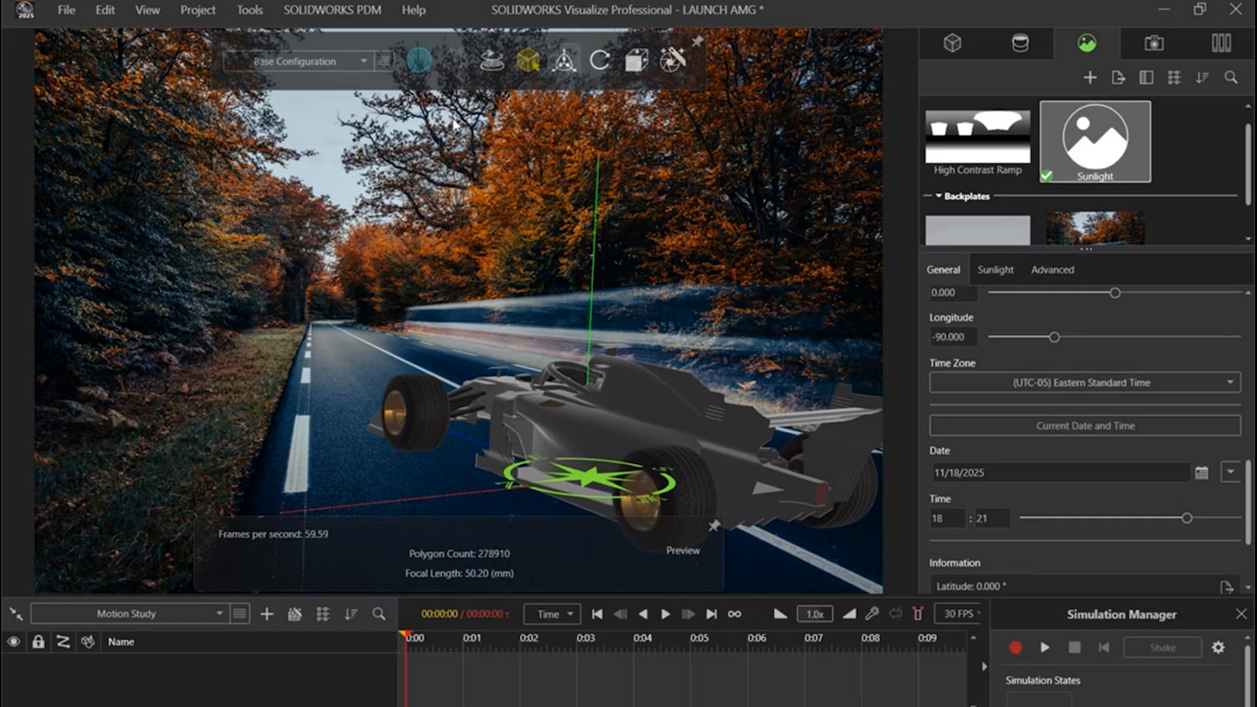
pyautogui.moveTo(426, 61)
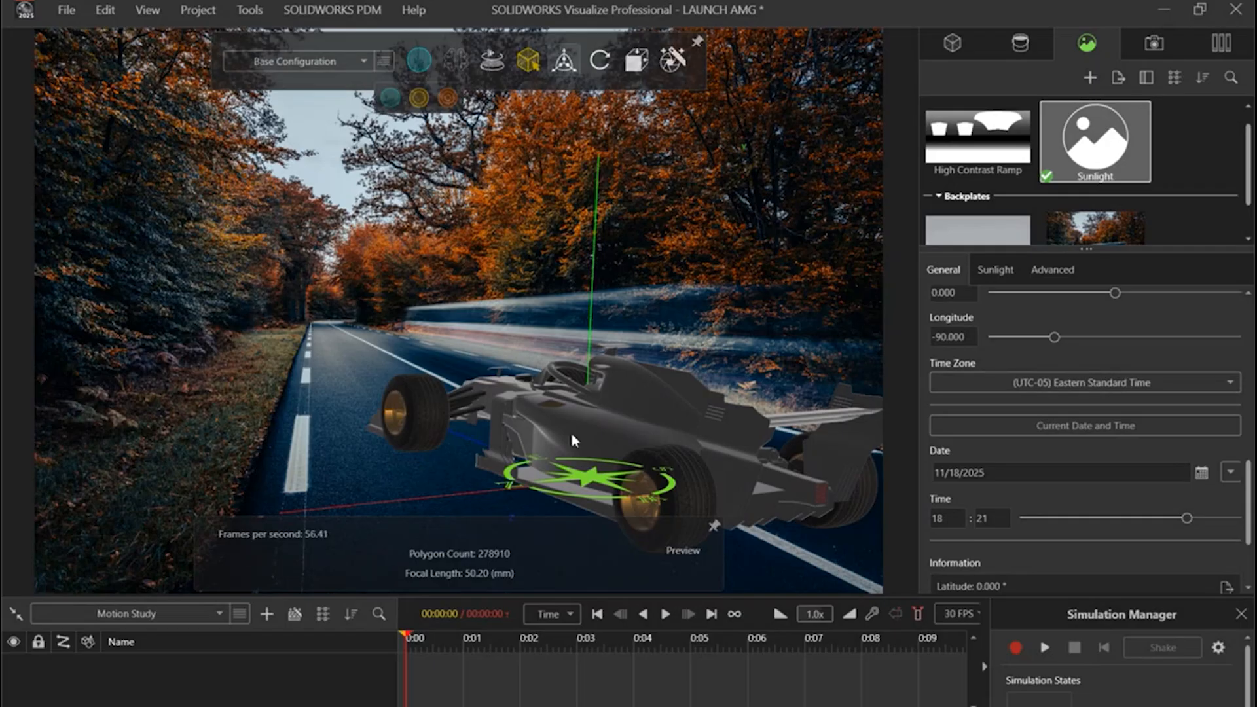
pyautogui.moveTo(819, 501)
pyautogui.mouseDown()
pyautogui.moveTo(816, 478)
pyautogui.moveTo(819, 496)
pyautogui.mouseUp()
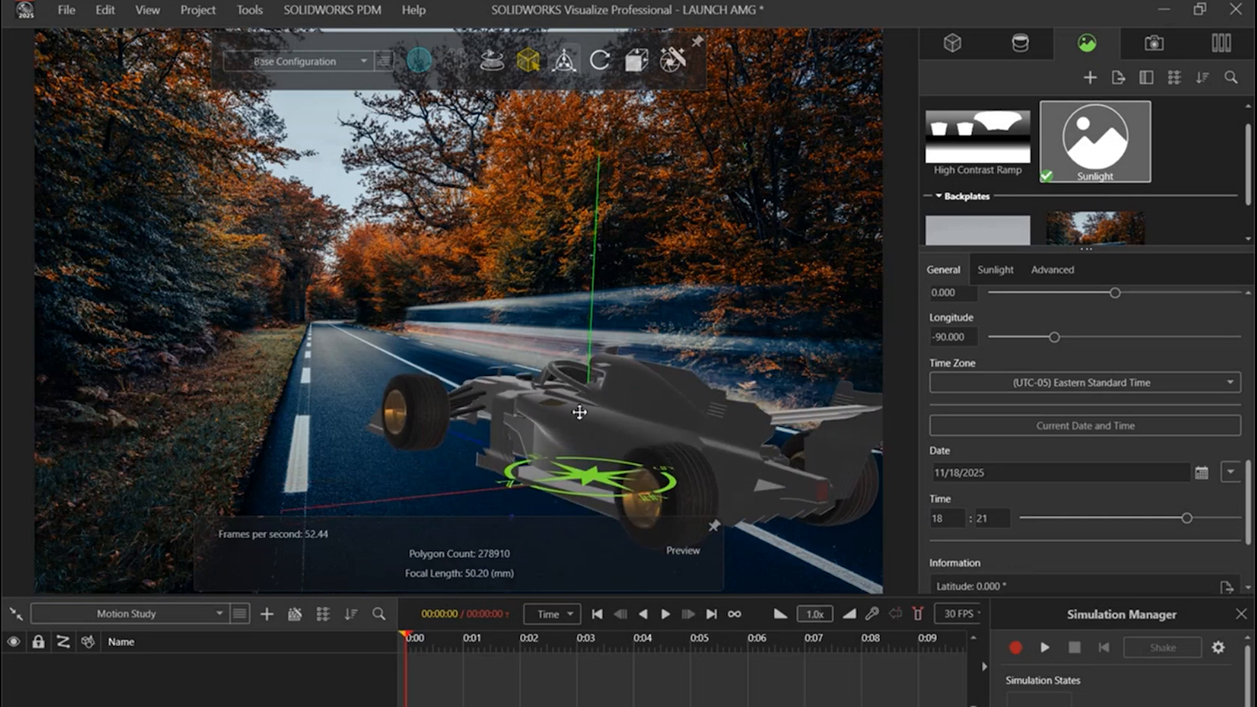
pyautogui.keyDown('ctrl'); pyautogui.moveTo(580, 413); pyautogui.dragTo(596, 414, button='middle'); pyautogui.keyUp('ctrl')
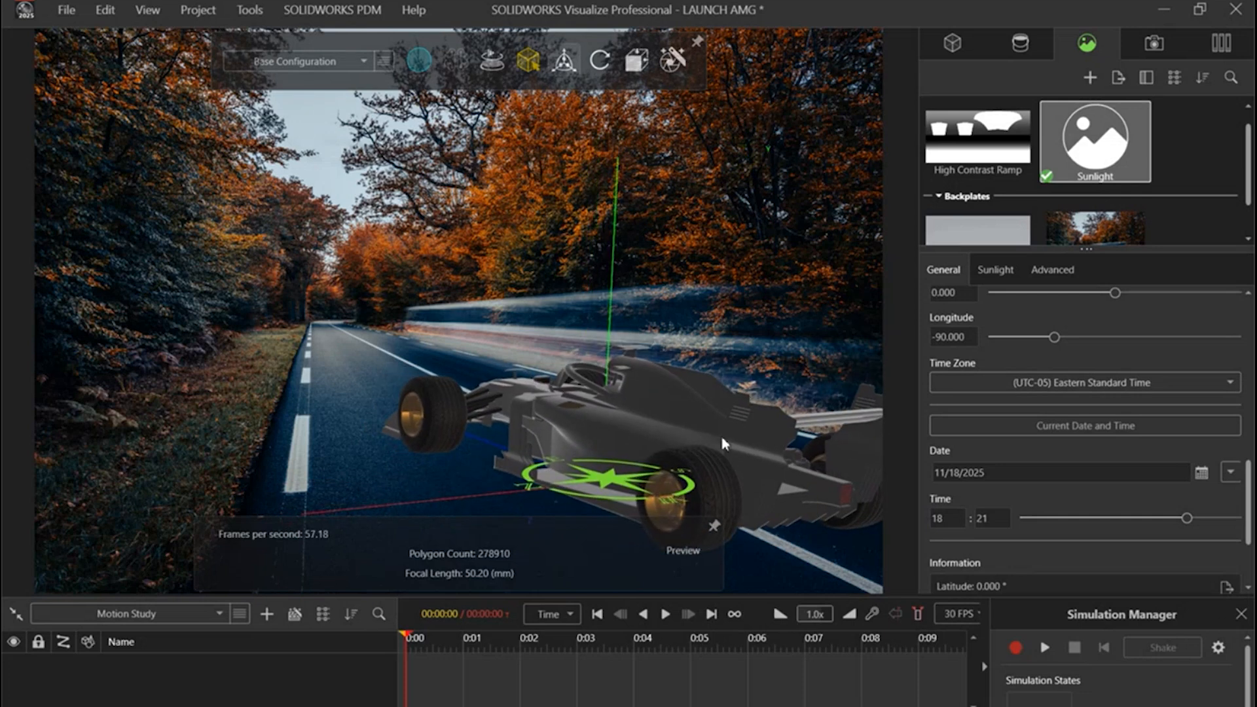
# Step: Try a rotation animation on the whole Golden+&+BlackAssem model and delete it from the timeline
pyautogui.click(953, 43)
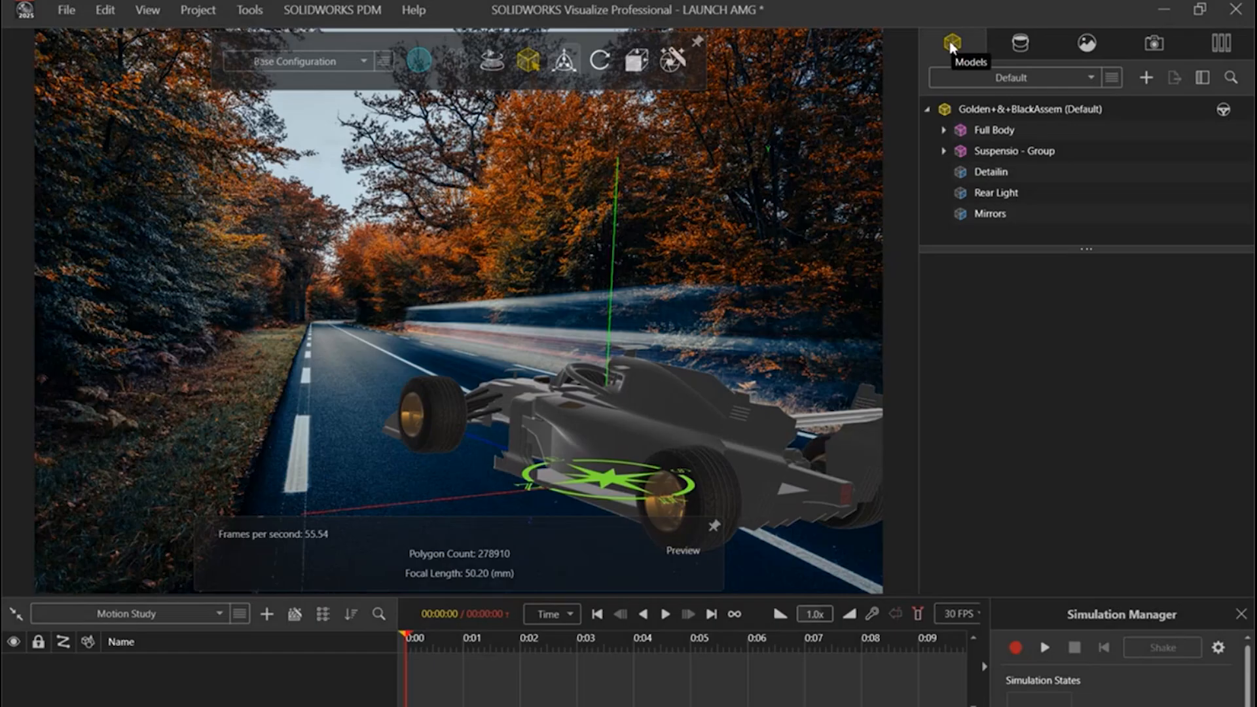
pyautogui.click(943, 131)
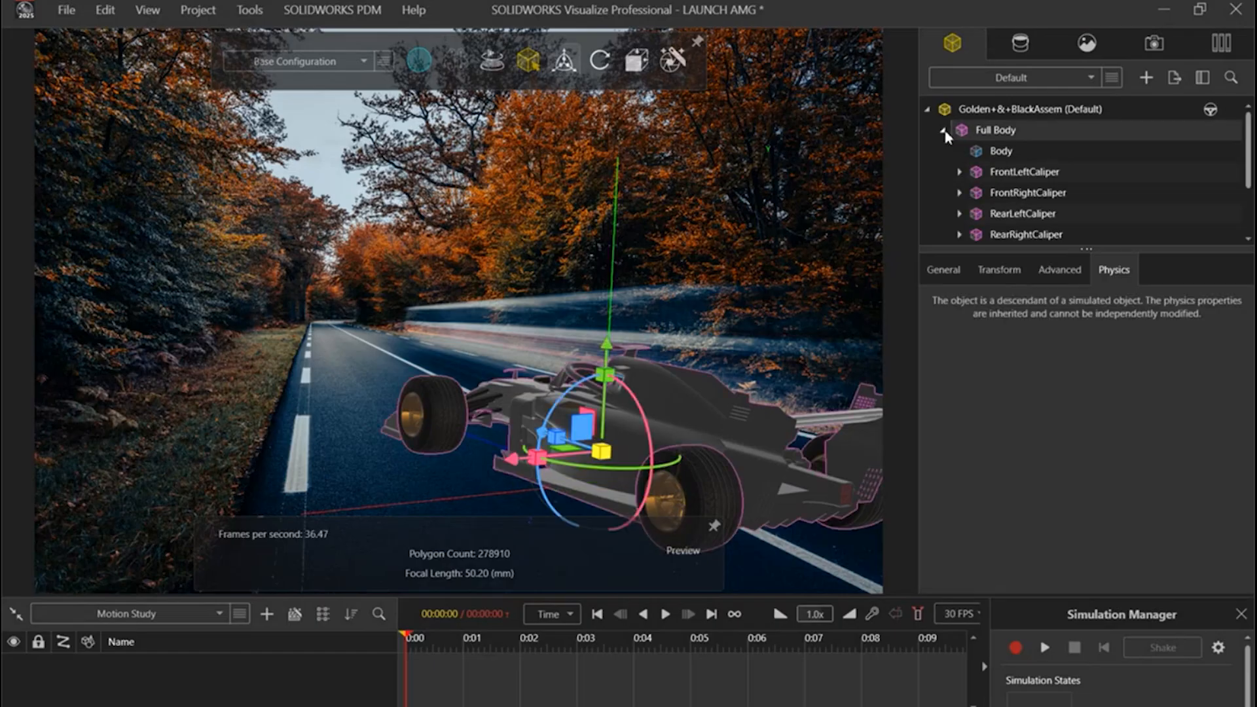
pyautogui.click(943, 131)
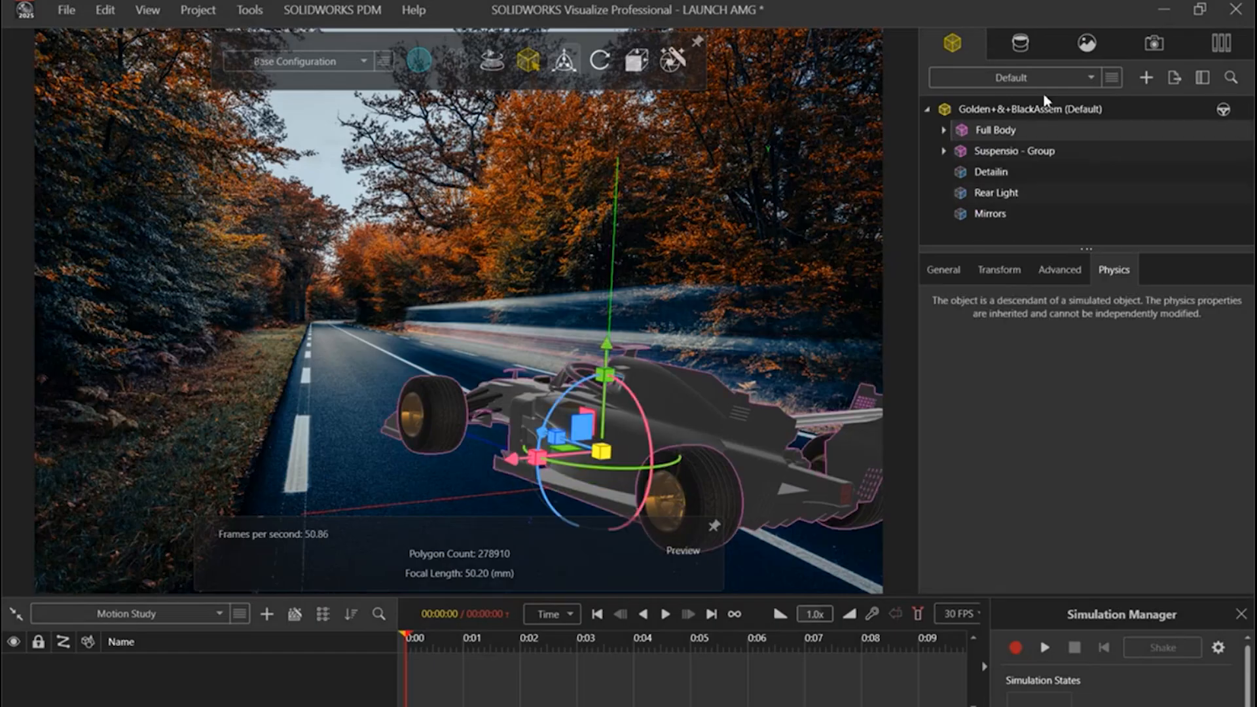
pyautogui.rightClick(1018, 109)
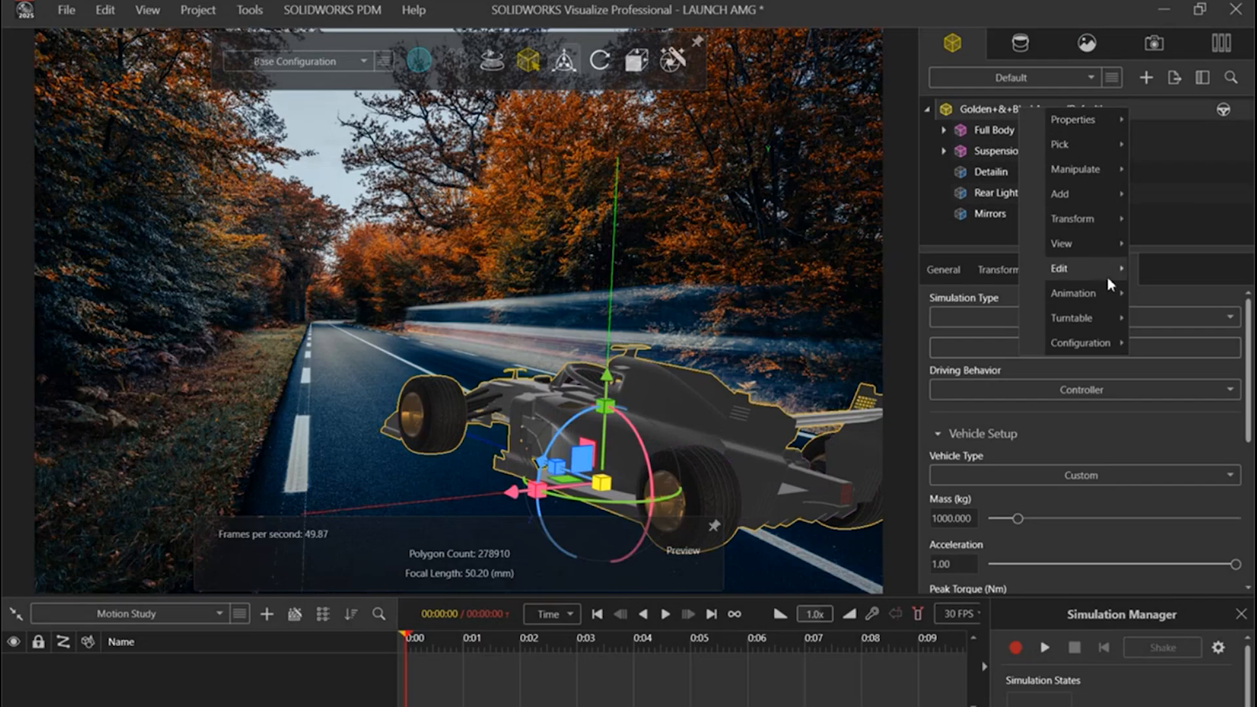
pyautogui.moveTo(1108, 296)
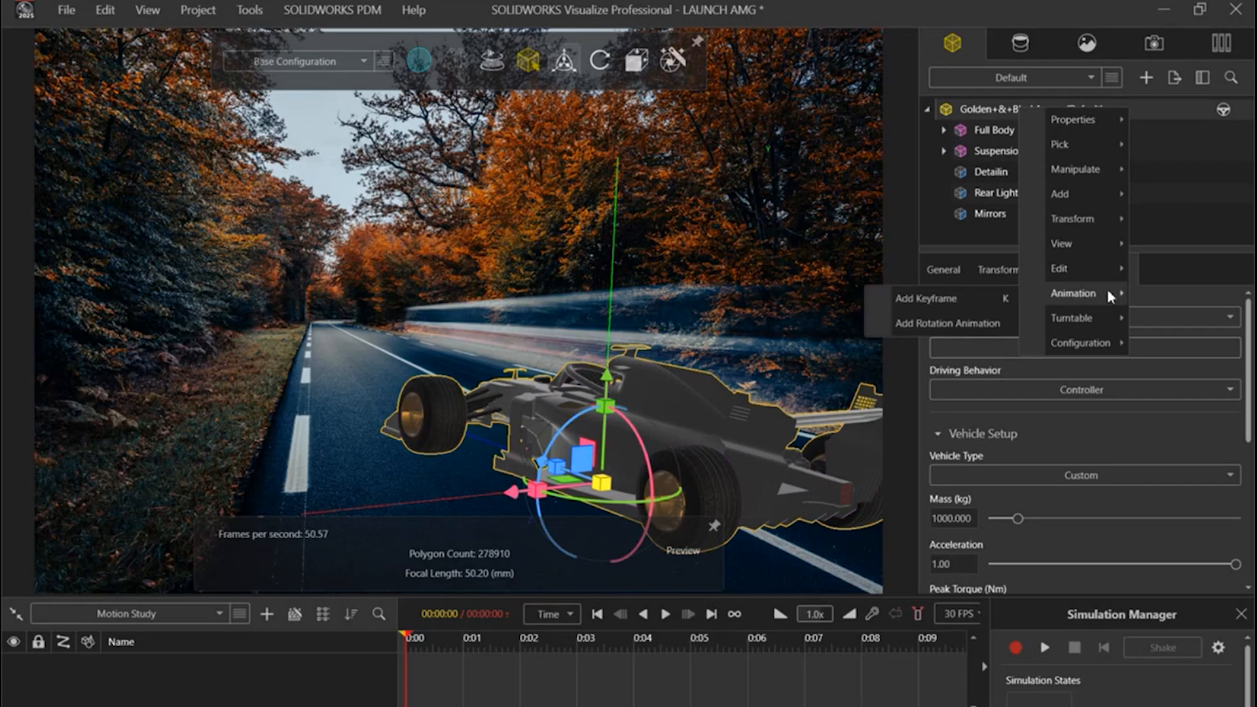
pyautogui.click(971, 324)
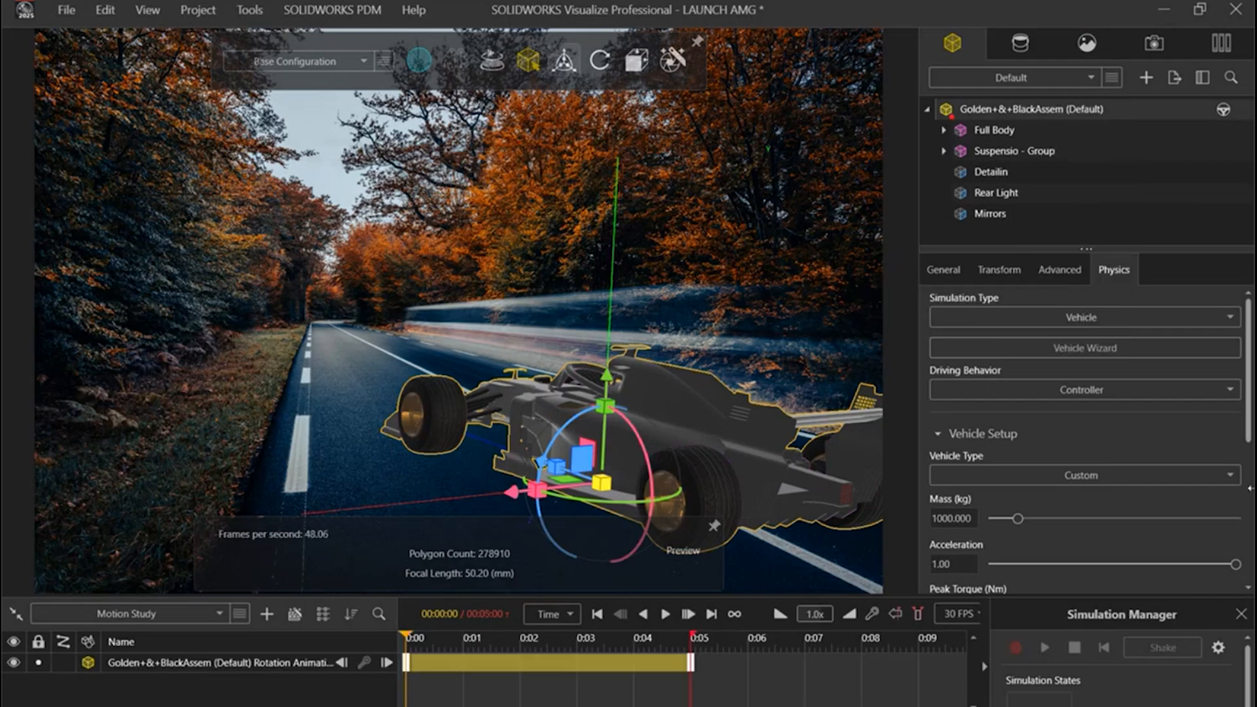
pyautogui.click(229, 665)
pyautogui.press('Delete')
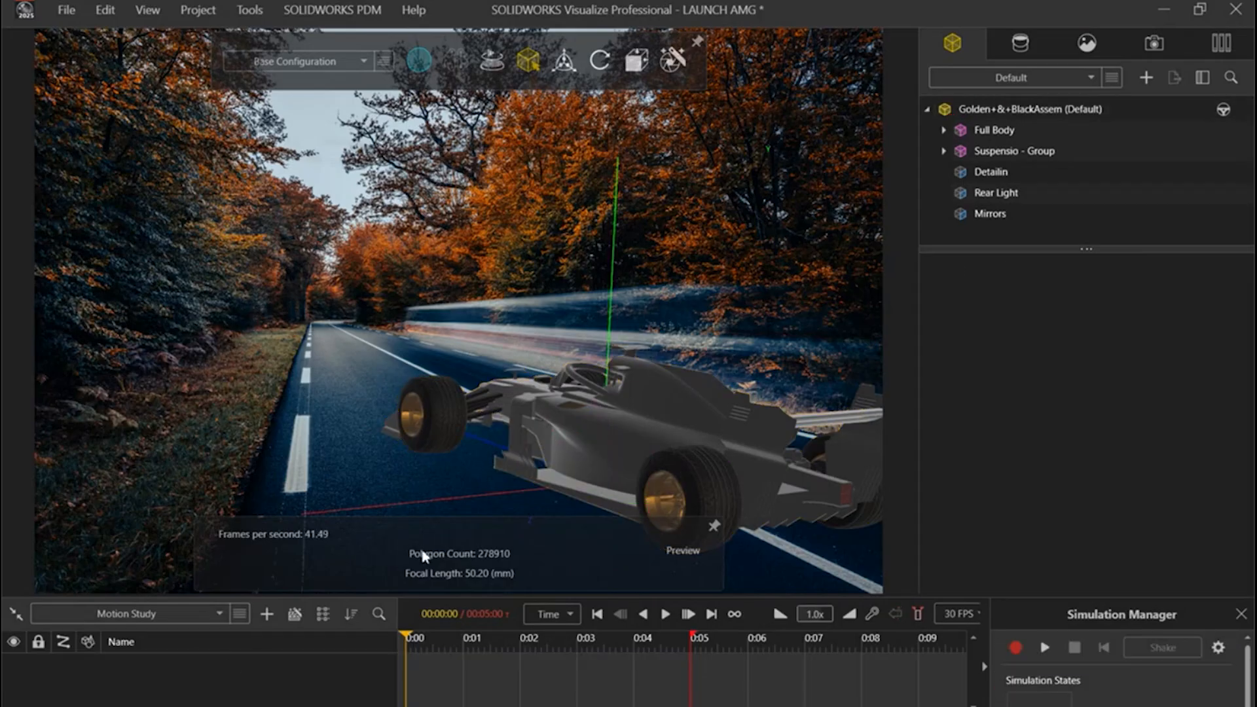
# Step: Examine the model tree for the parts inside the Full Body and Suspensio - Group groups
pyautogui.click(410, 426)
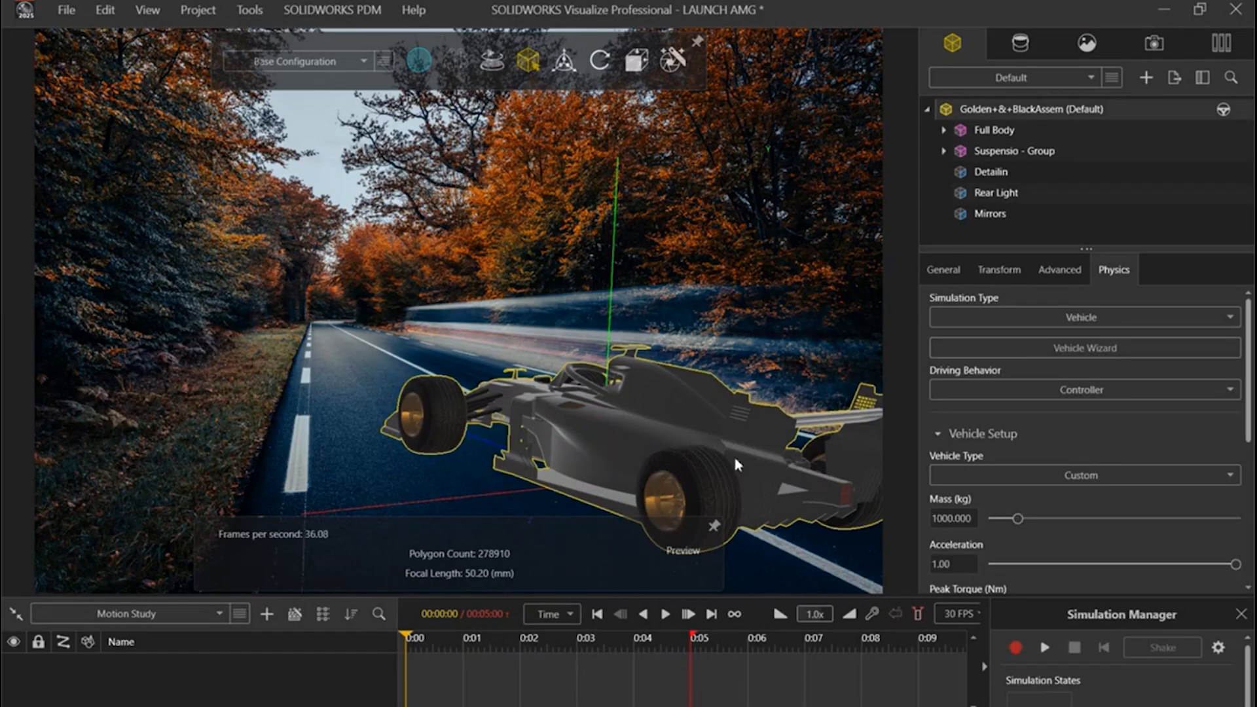
pyautogui.click(942, 131)
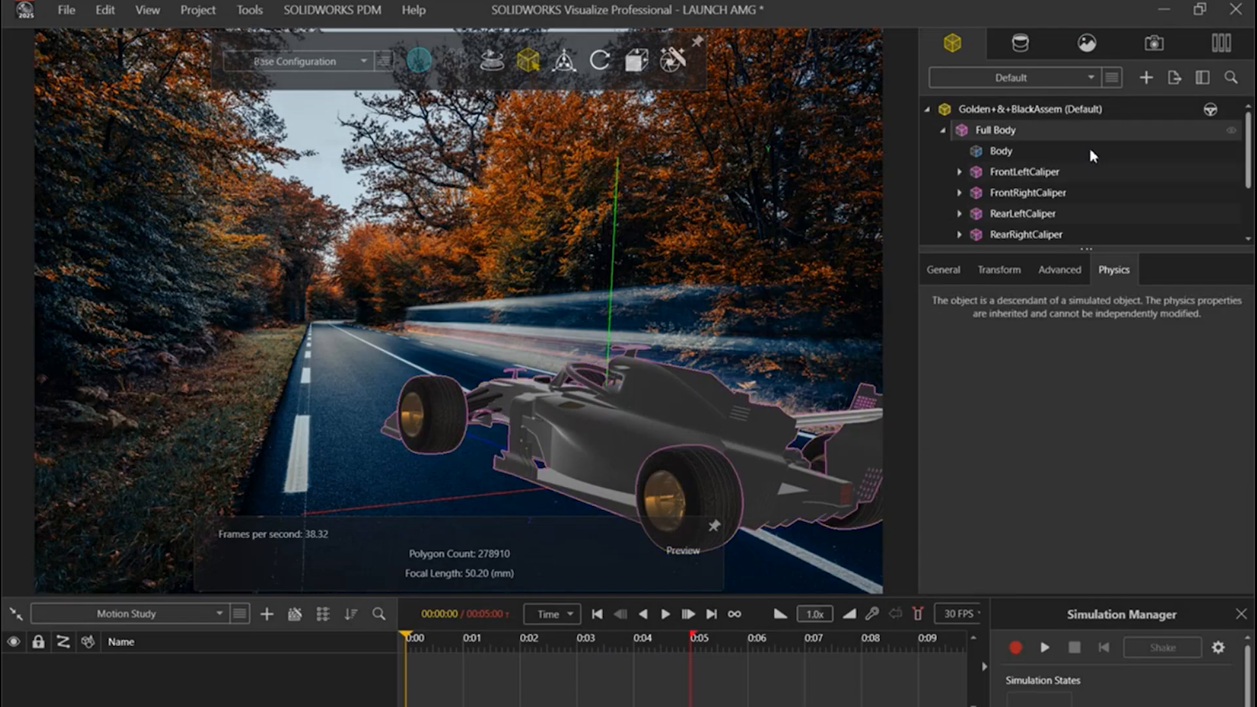
pyautogui.scroll(-2, 1040, 204)
pyautogui.scroll(2, 1035, 194)
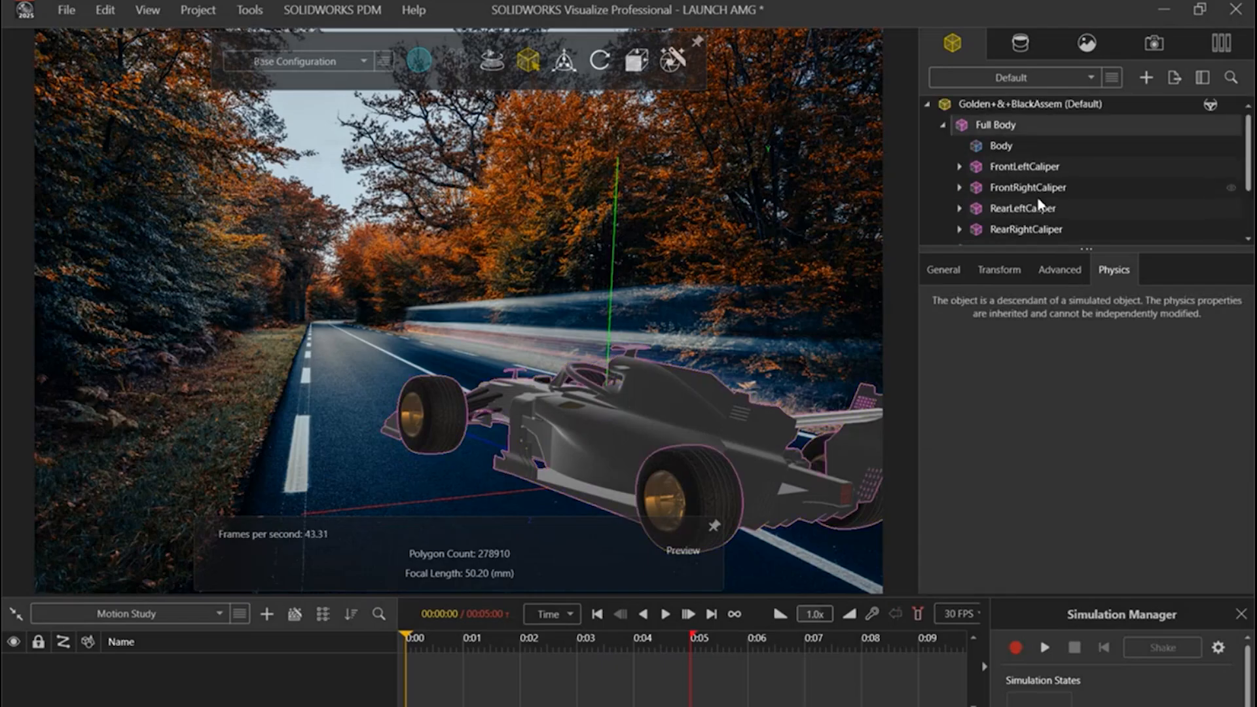
pyautogui.click(927, 103)
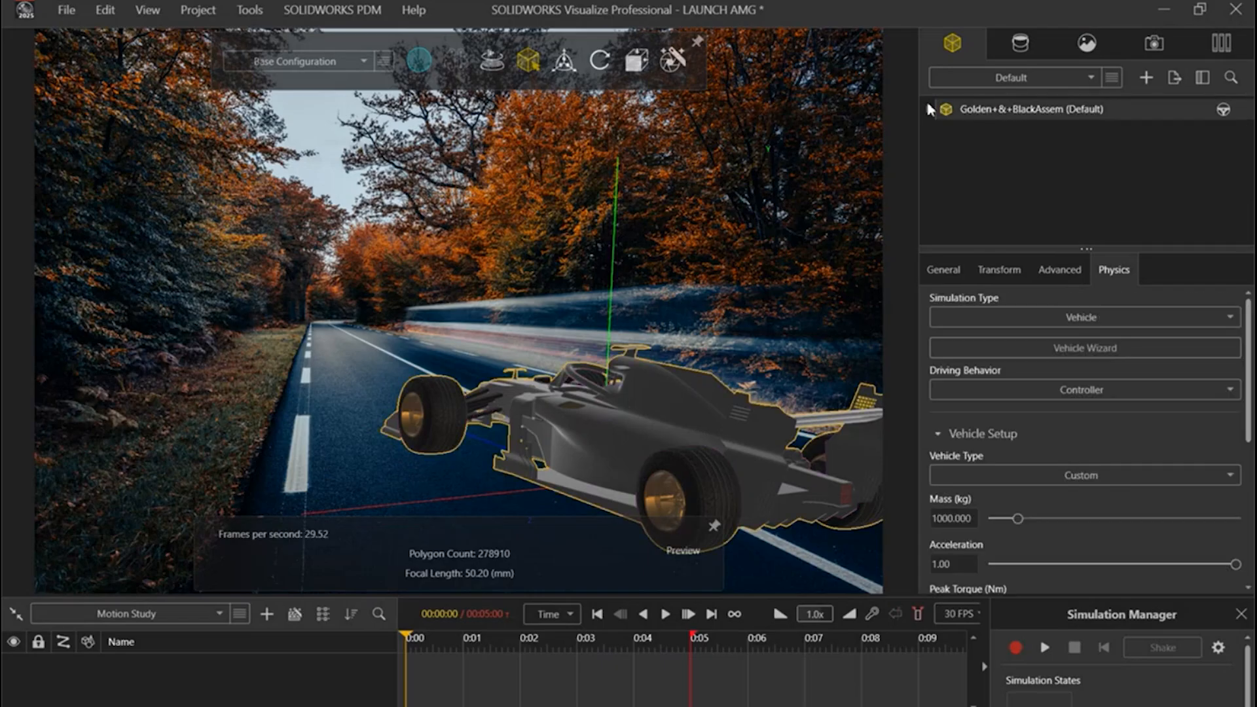
pyautogui.click(934, 119)
pyautogui.click(928, 110)
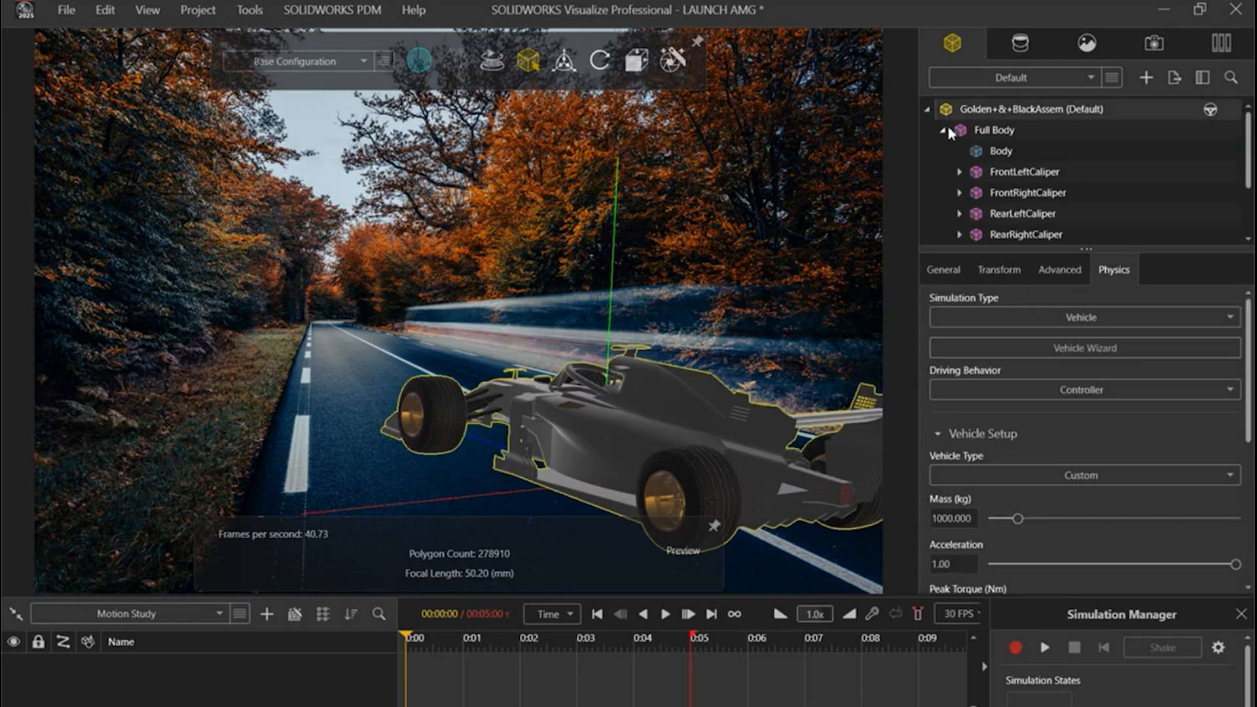
pyautogui.scroll(-2, 1018, 185)
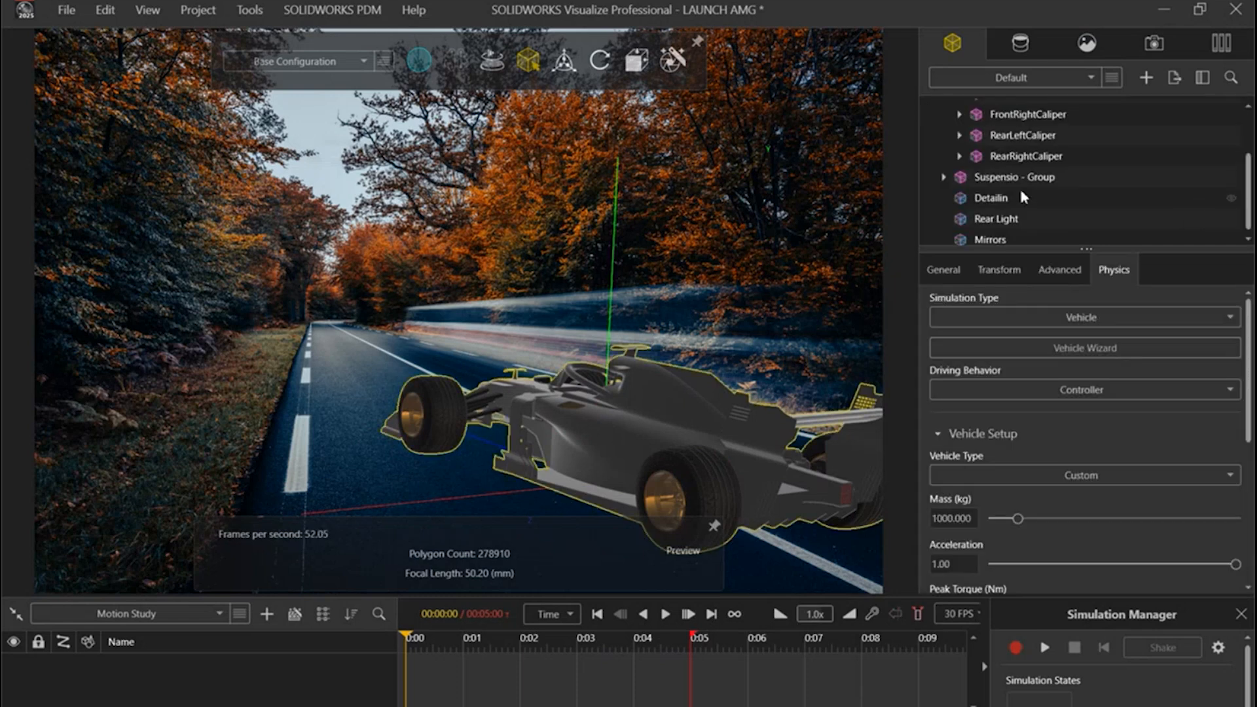
pyautogui.click(944, 172)
pyautogui.scroll(2, 1046, 223)
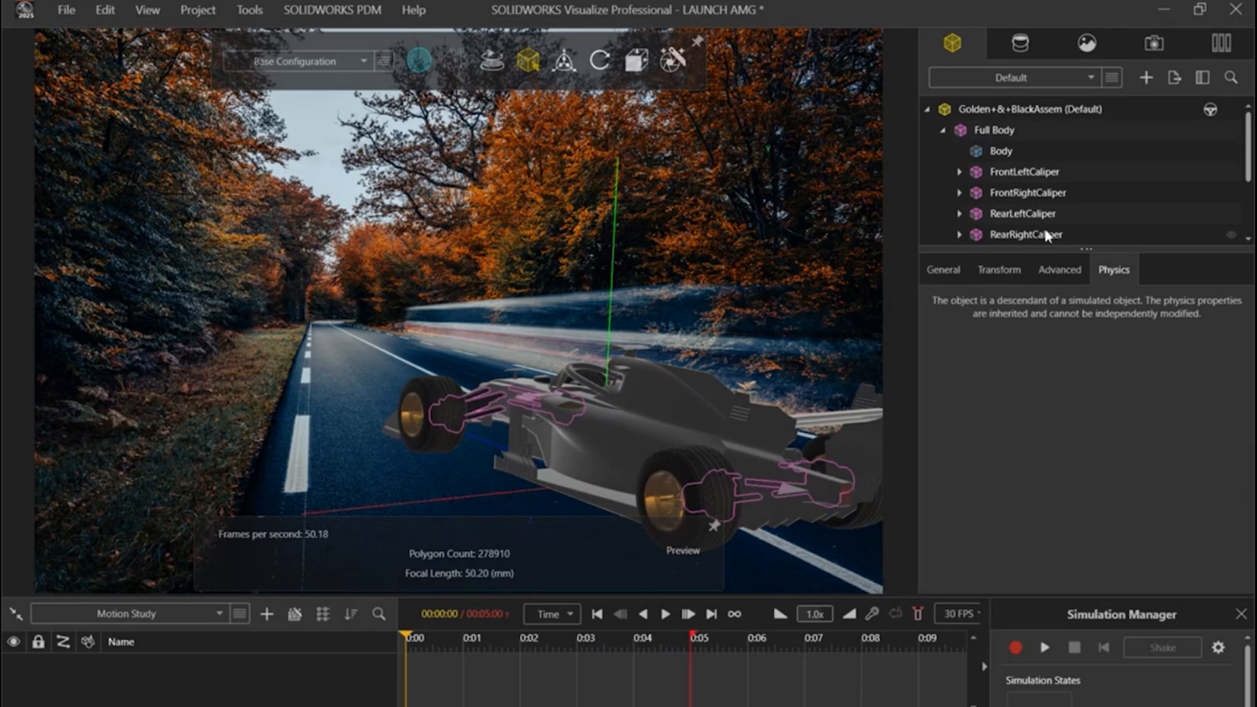
# Step: Check which parts of the car Full Body, RearRightCaliper and FrontLeftCaliper refer to, with their general properties shown
pyautogui.click(945, 269)
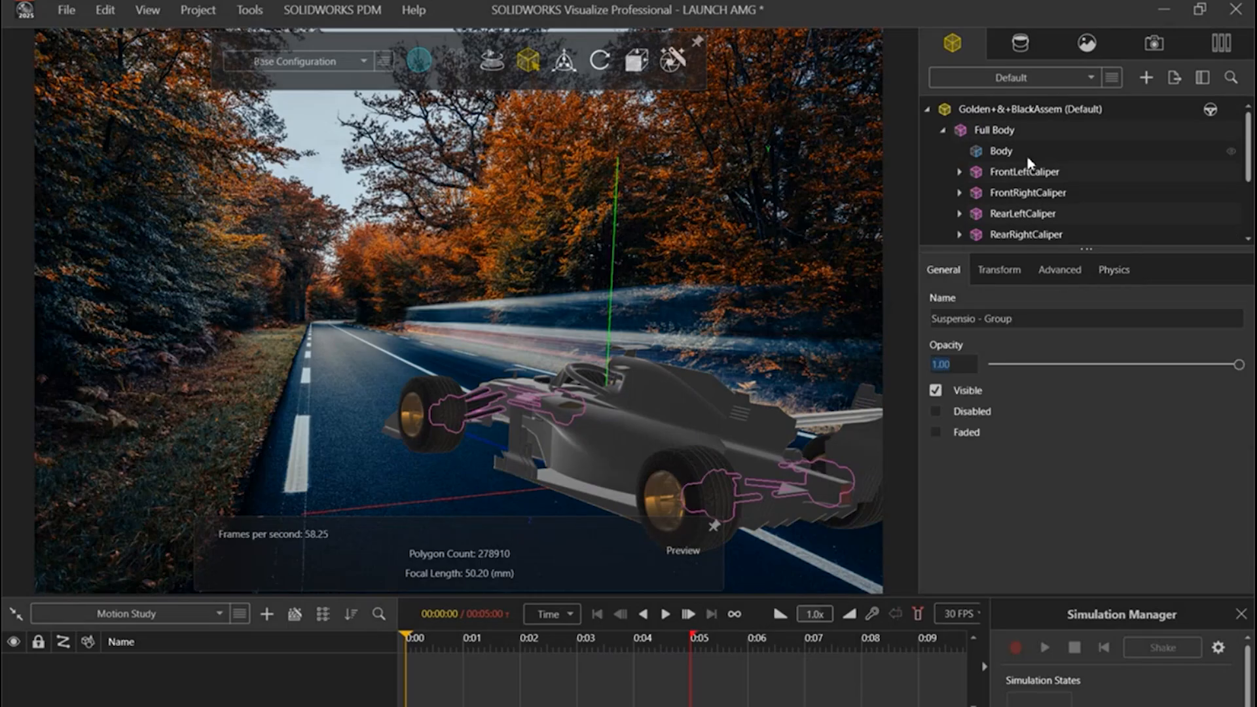
pyautogui.click(991, 130)
pyautogui.scroll(-2, 1056, 189)
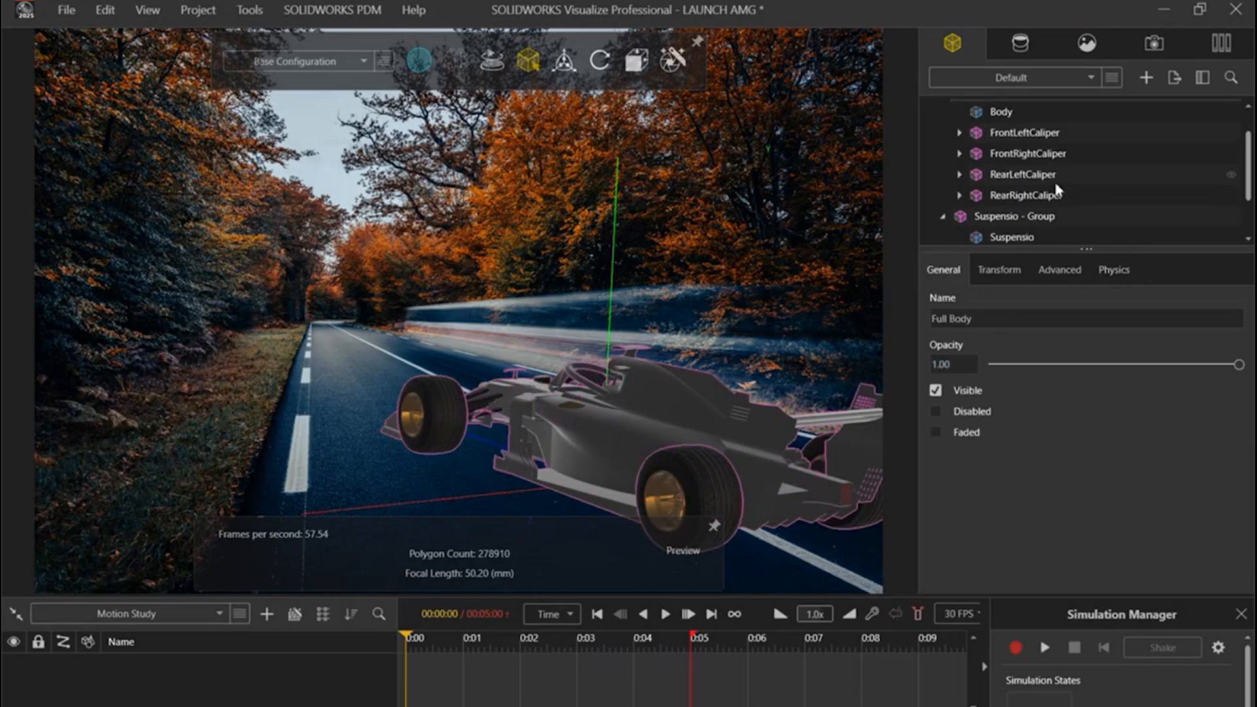
pyautogui.scroll(-3, 1056, 189)
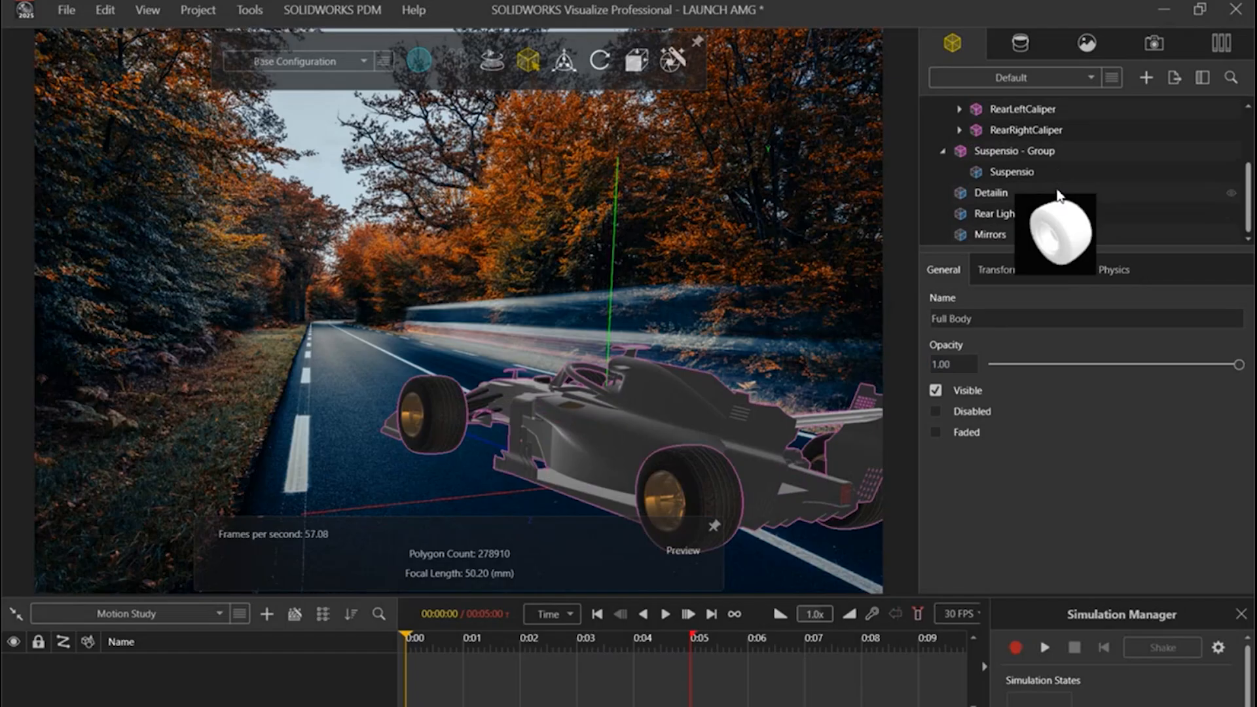
pyautogui.click(1042, 131)
pyautogui.scroll(2, 1063, 190)
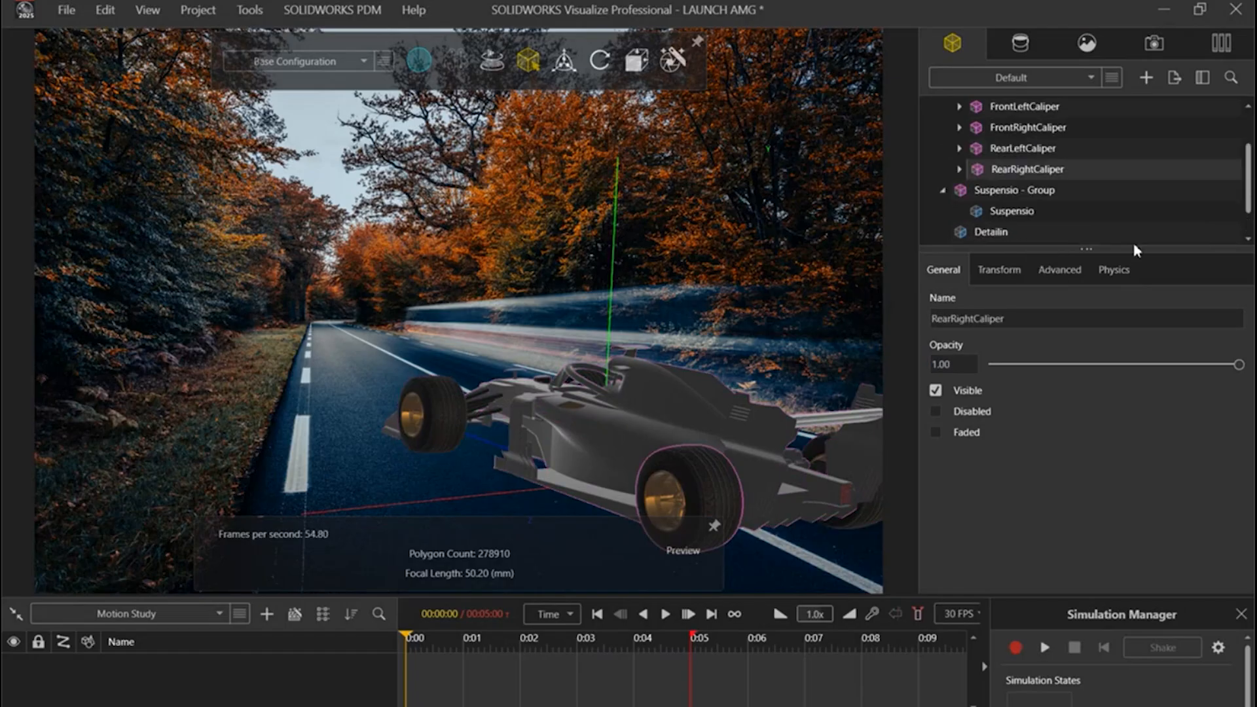
pyautogui.scroll(3, 1042, 197)
pyautogui.click(1028, 172)
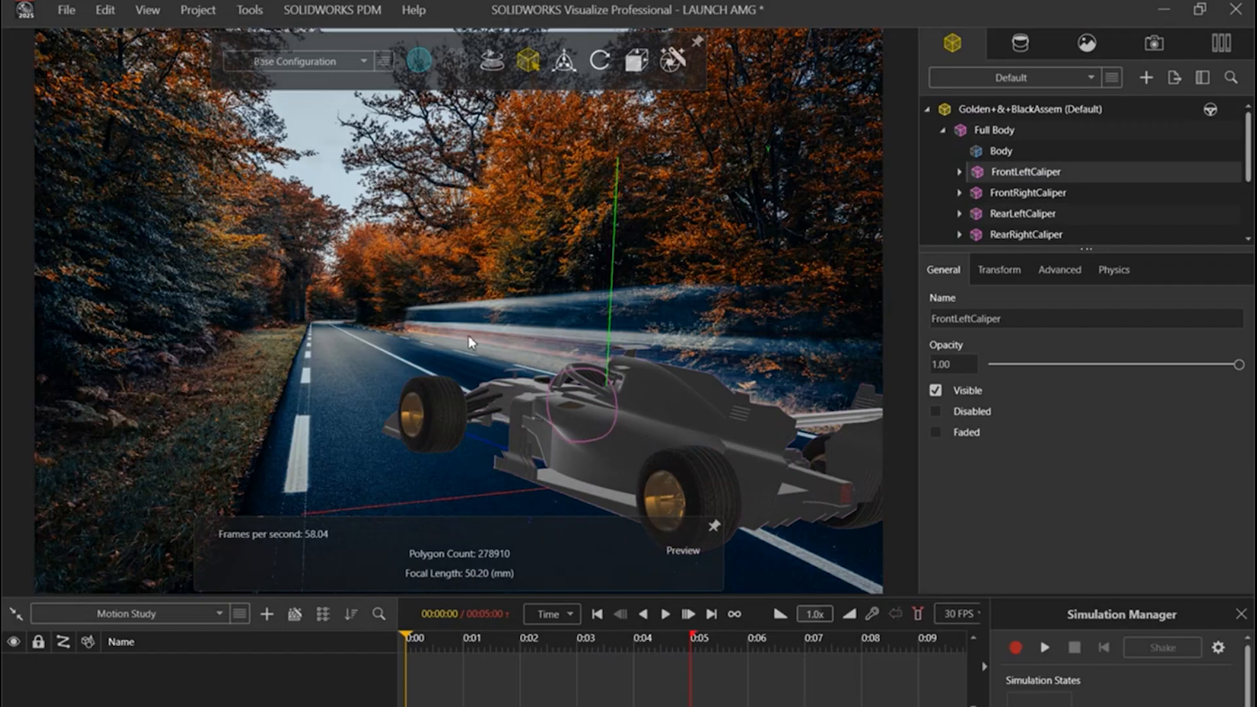
# Step: Add a rotation animation to the FrontRightCaliper group, which holds the visible front wheel
pyautogui.moveTo(752, 470); pyautogui.dragTo(656, 406)
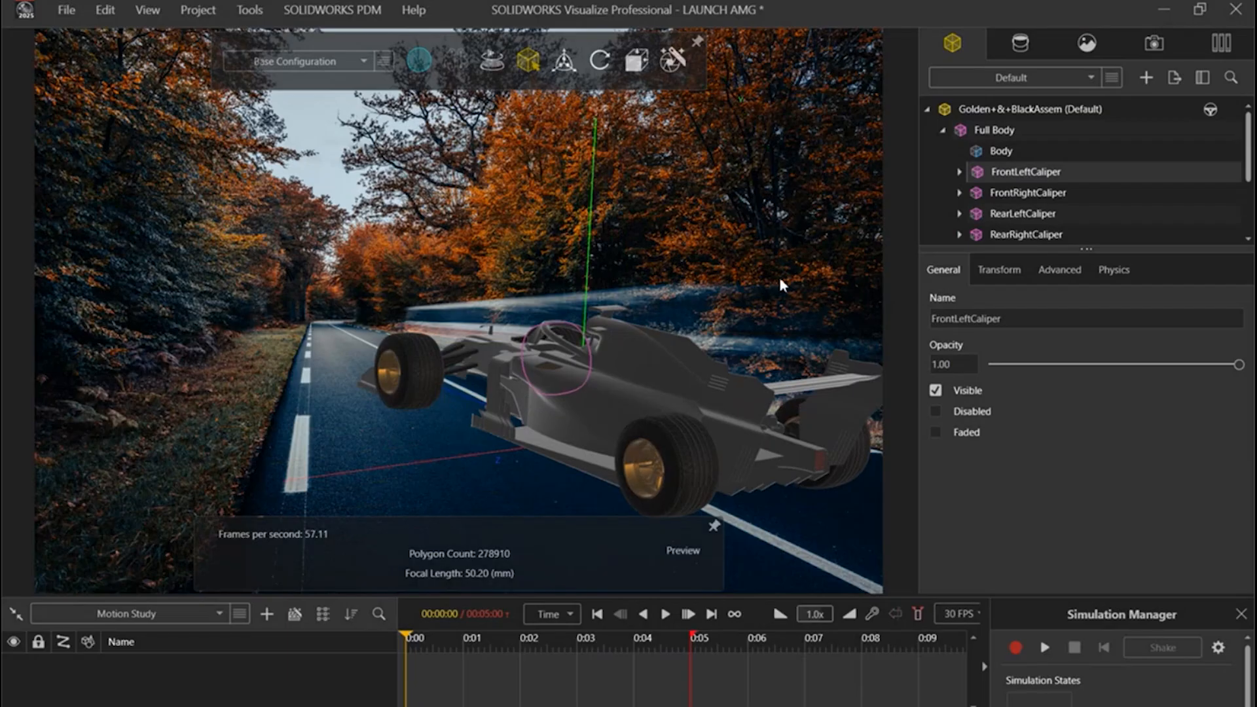
pyautogui.click(1047, 195)
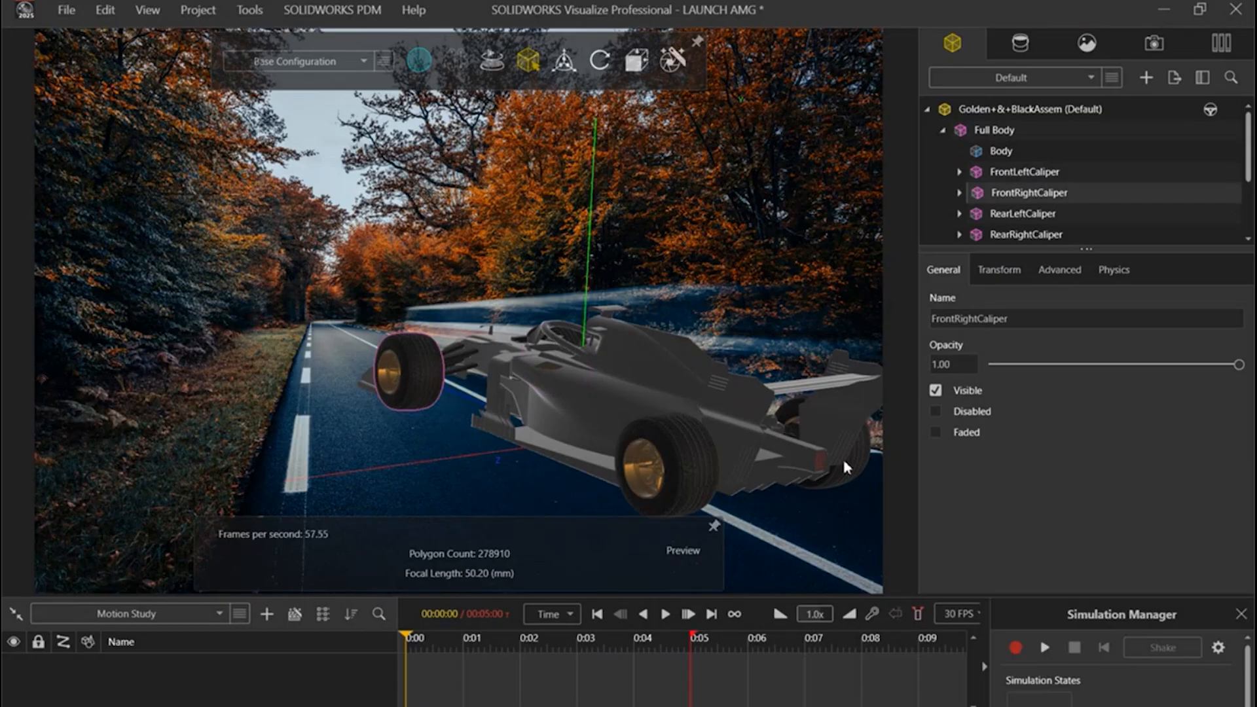
pyautogui.rightClick(1006, 199)
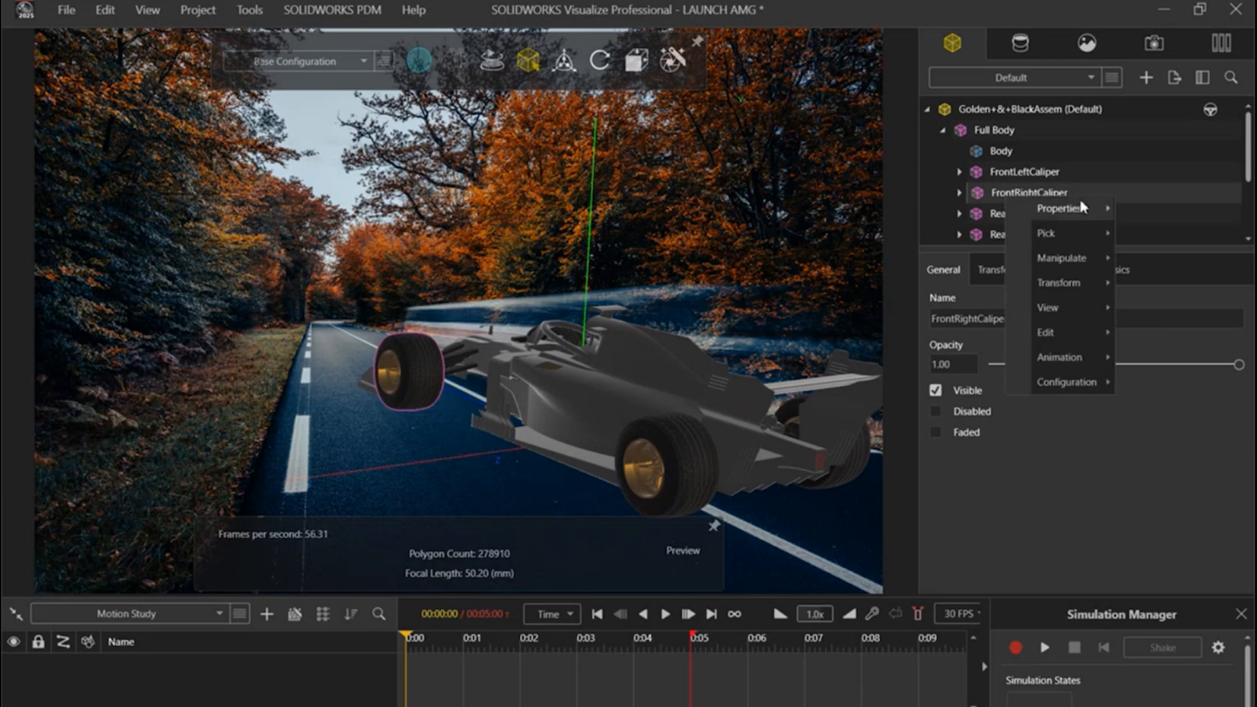
pyautogui.moveTo(1081, 363)
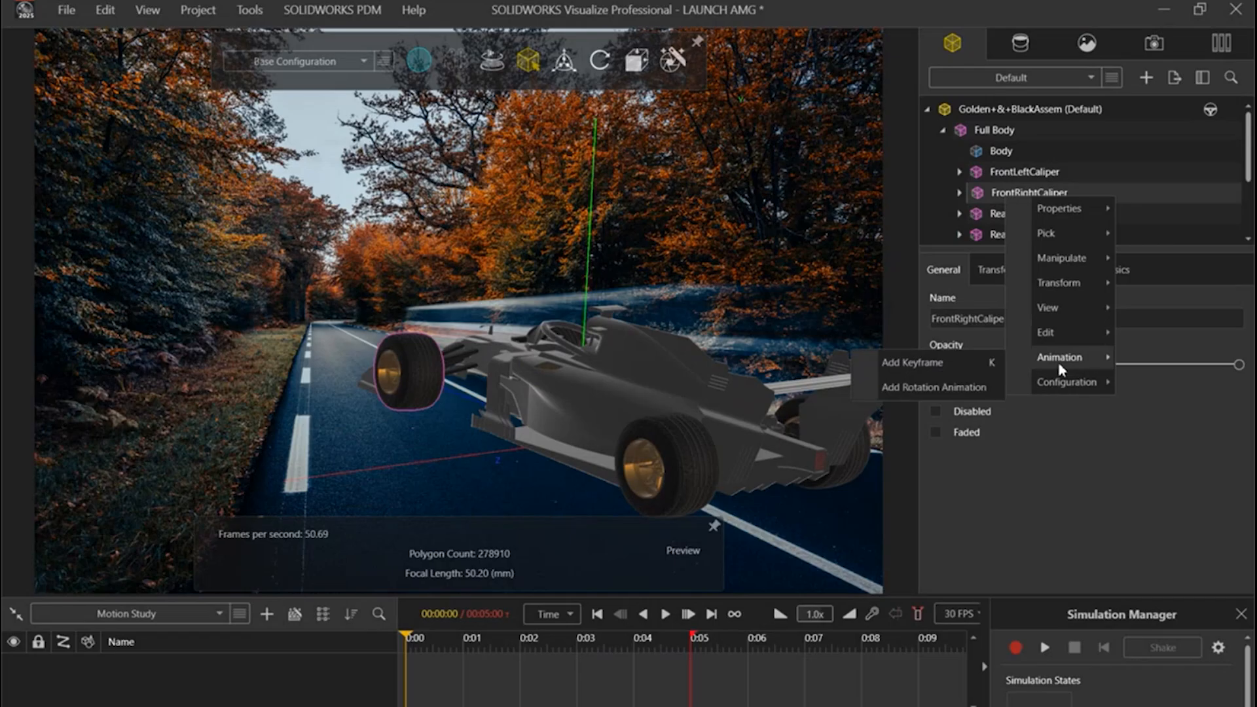
pyautogui.click(936, 387)
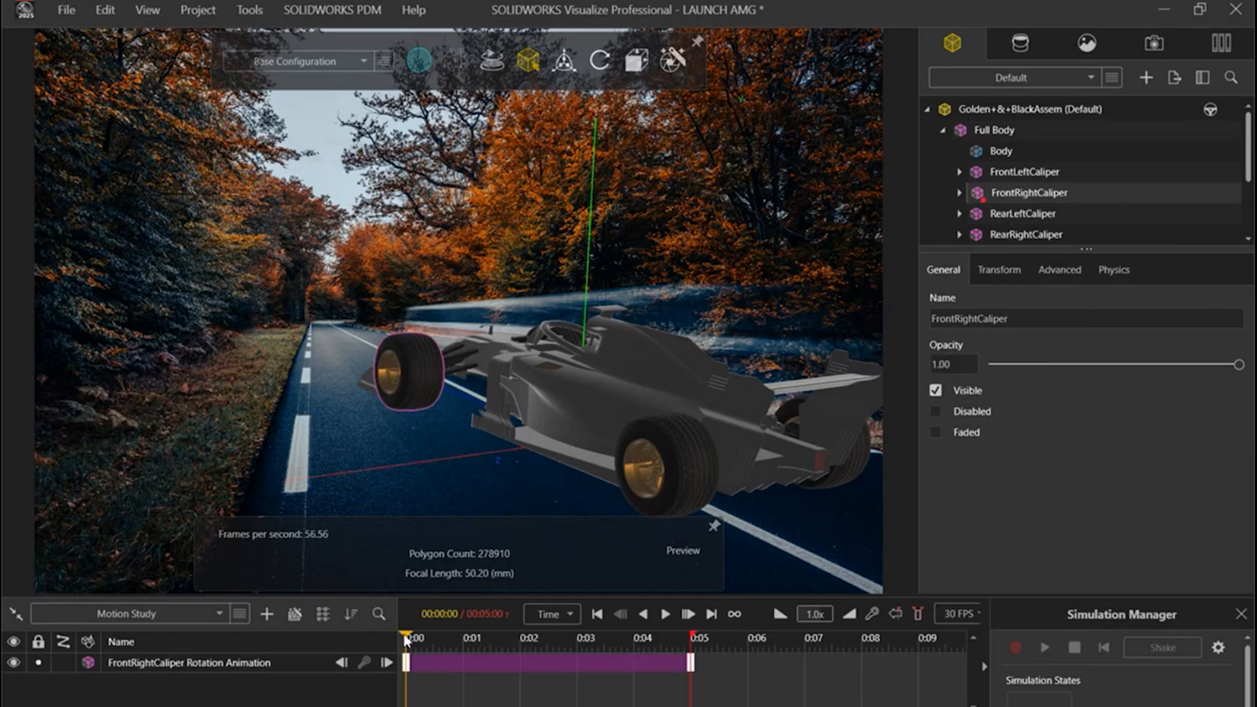
# Step: Preview the front wheel's rotation along the timeline and inspect the rotation animation's axis and center settings
pyautogui.moveTo(407, 639); pyautogui.dragTo(586, 639)
pyautogui.press('Home')
pyautogui.click(625, 671)
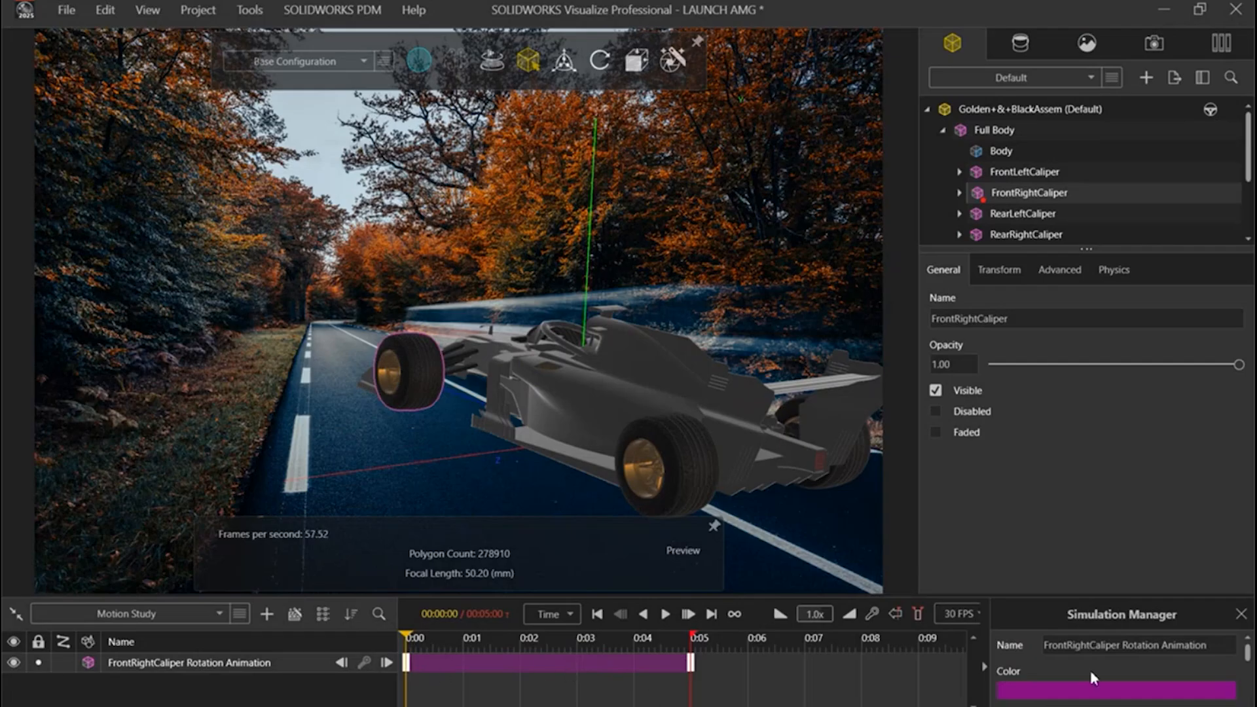
pyautogui.scroll(-5, 1090, 670)
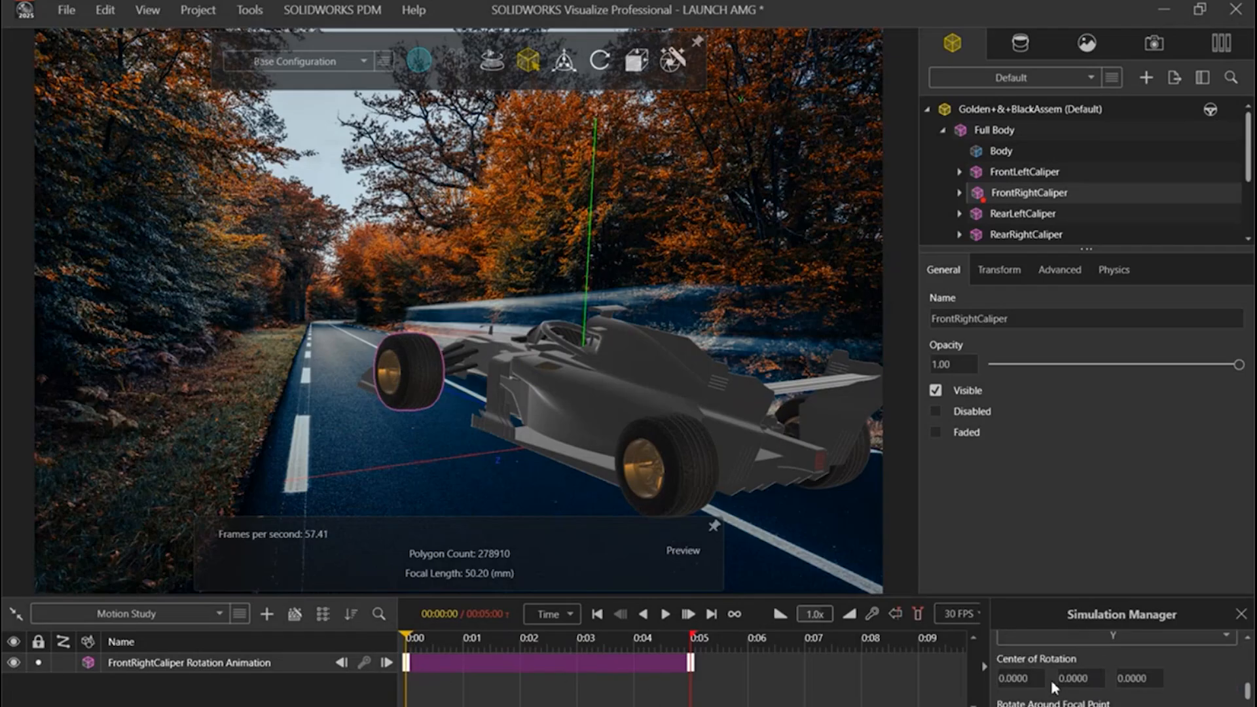
pyautogui.scroll(1, 1050, 680)
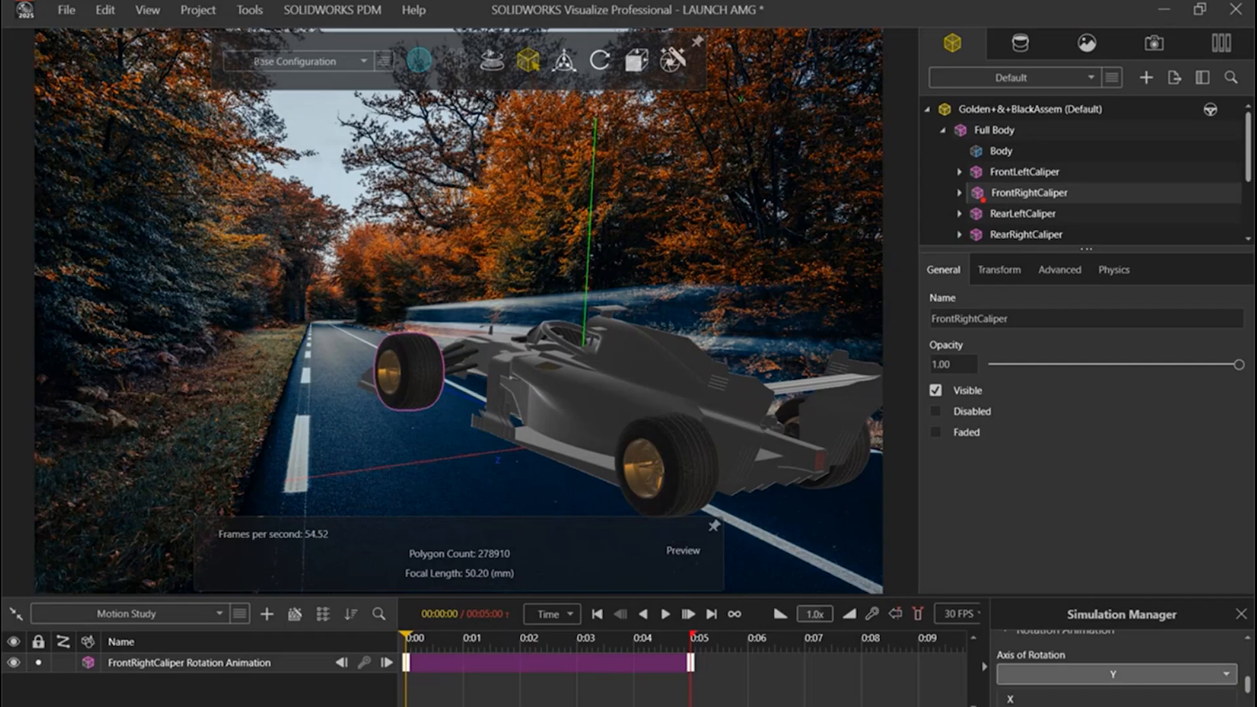
# Step: Try Z and Y as the FrontRightCaliper animation's axis of rotation, previewing the wheel's motion on the timeline
pyautogui.click(1106, 675)
pyautogui.click(1107, 706)
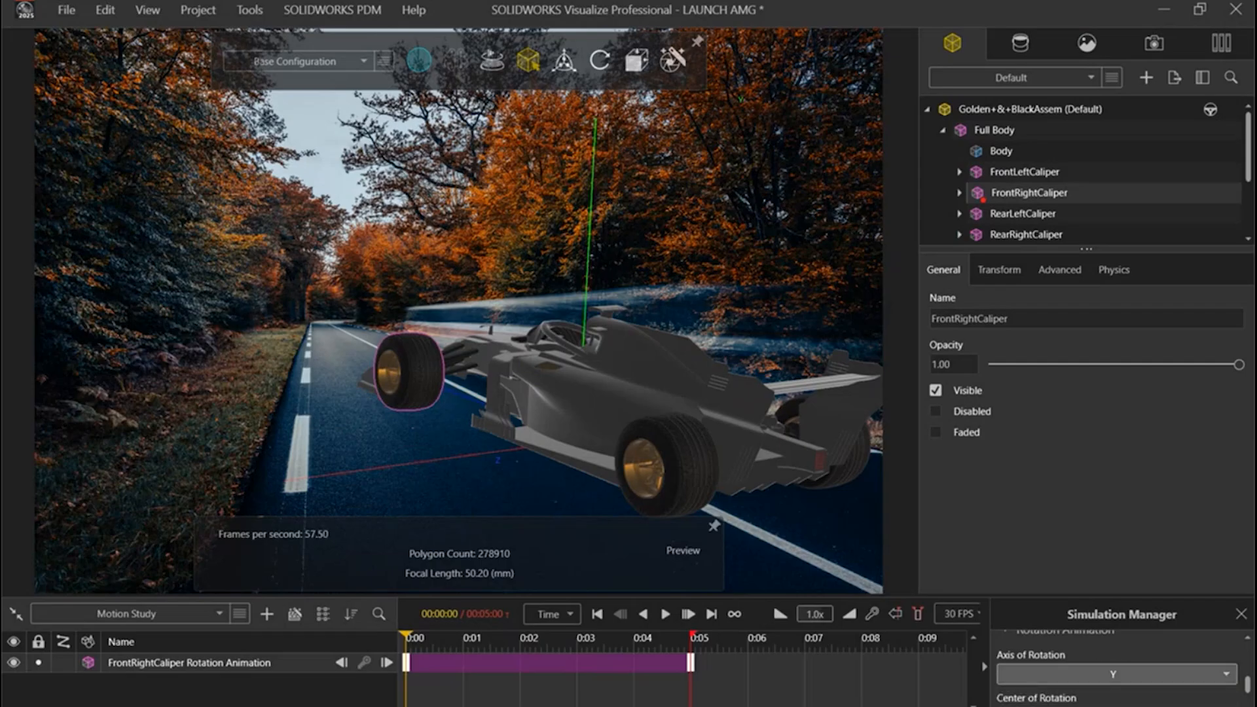
pyautogui.moveTo(406, 637)
pyautogui.mouseDown()
pyautogui.moveTo(436, 638)
pyautogui.moveTo(396, 639)
pyautogui.mouseUp()
pyautogui.click(1140, 678)
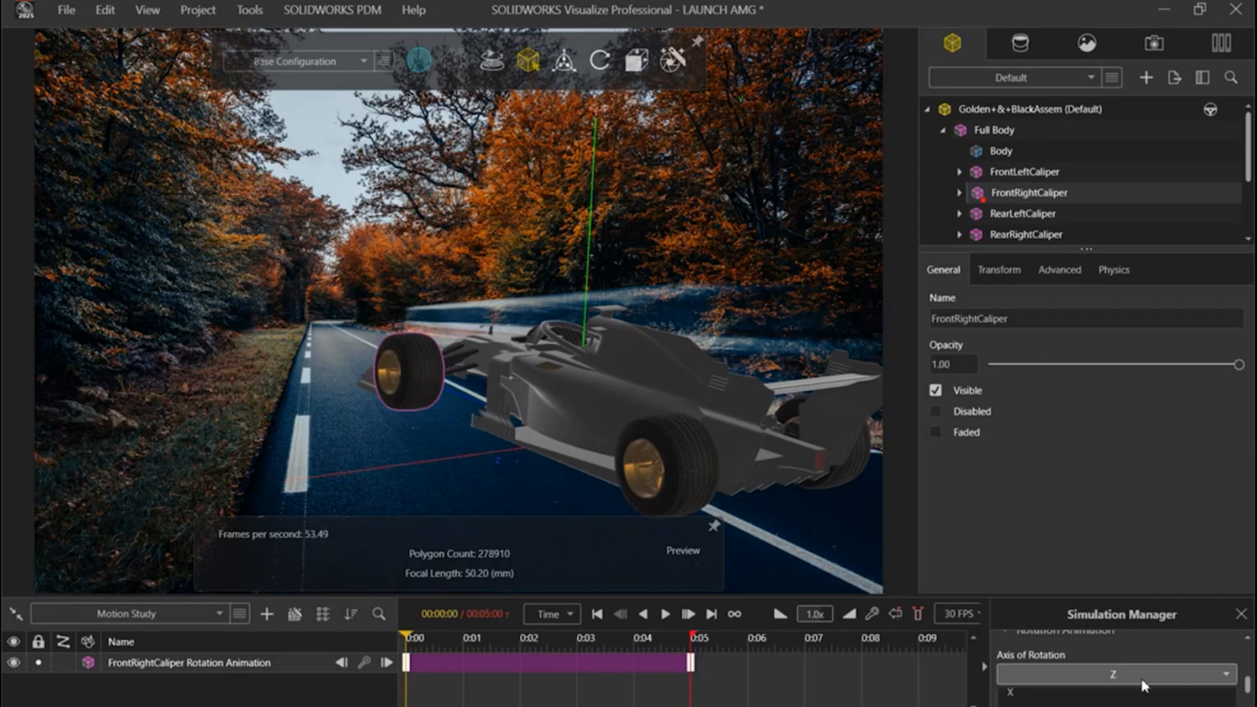
pyautogui.click(1136, 706)
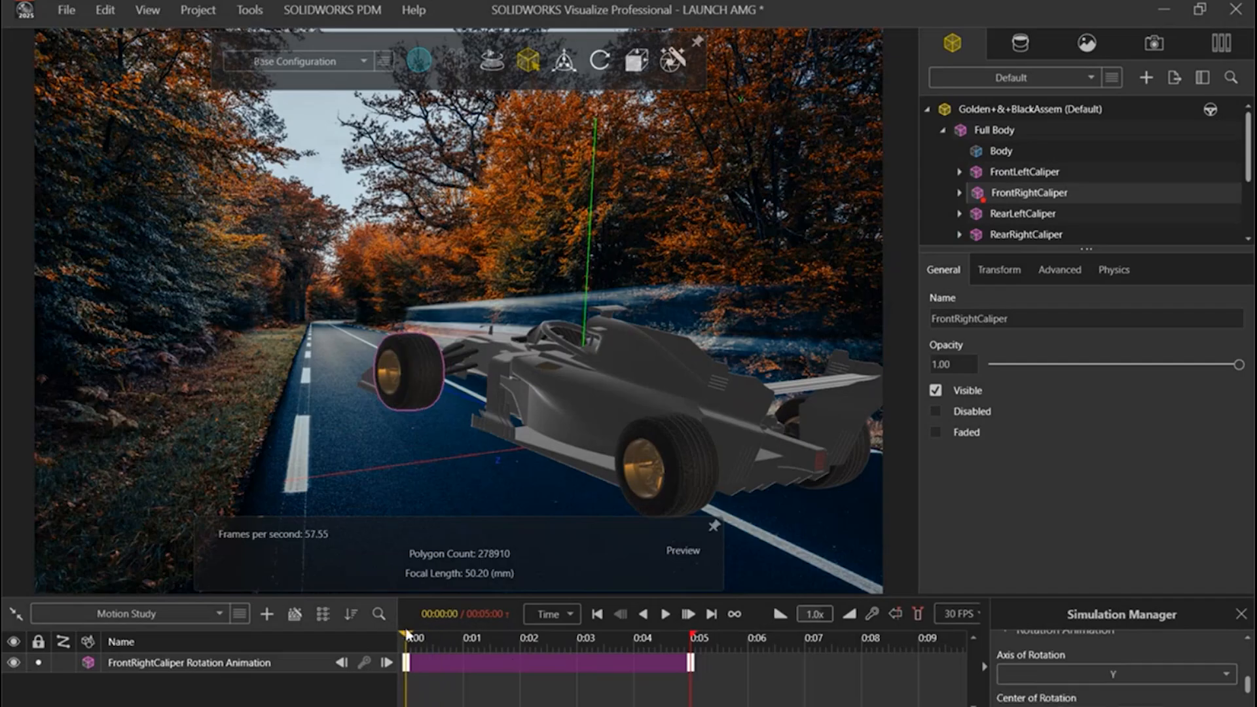
pyautogui.moveTo(406, 635)
pyautogui.mouseDown()
pyautogui.moveTo(437, 637)
pyautogui.moveTo(401, 638)
pyautogui.mouseUp()
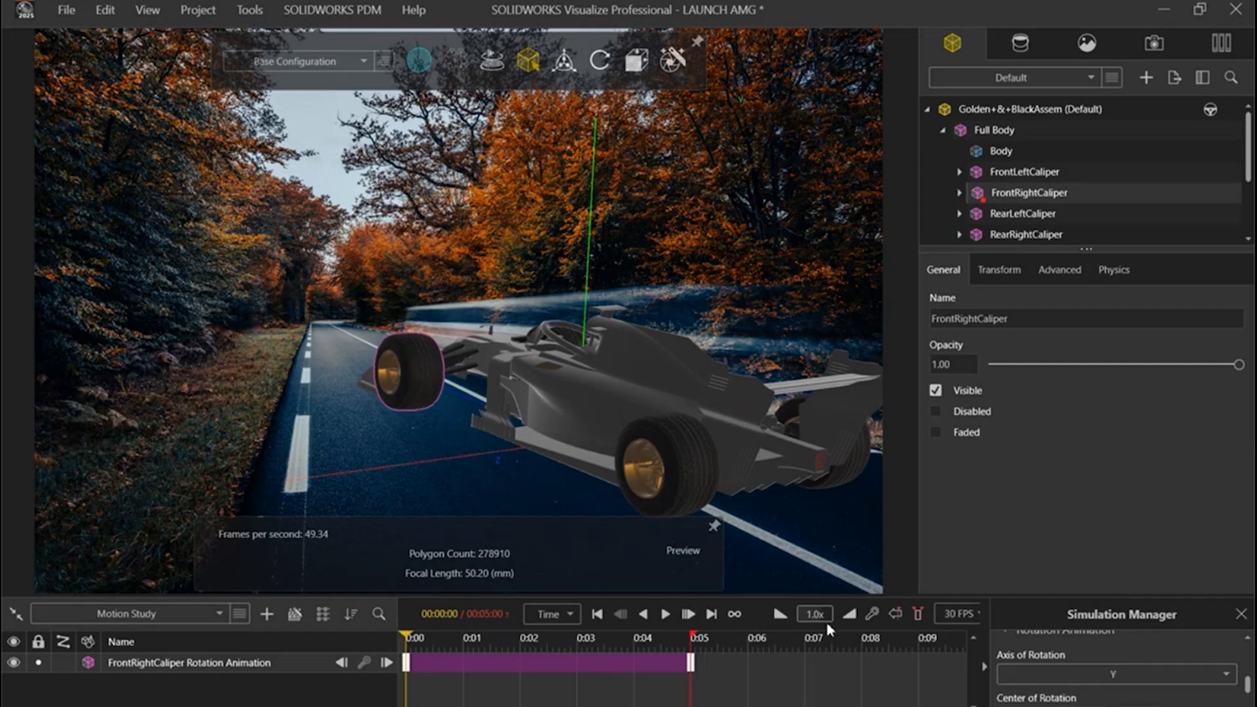
# Step: Choose another axis of rotation for the FrontRightCaliper animation, preview it, and check the clip's remaining settings
pyautogui.click(1154, 681)
pyautogui.click(1126, 691)
pyautogui.moveTo(406, 638); pyautogui.dragTo(472, 656)
pyautogui.moveTo(397, 656)
pyautogui.mouseDown()
pyautogui.moveTo(736, 654)
pyautogui.moveTo(403, 653)
pyautogui.mouseUp()
pyautogui.scroll(1, 1061, 696)
pyautogui.scroll(3, 1061, 697)
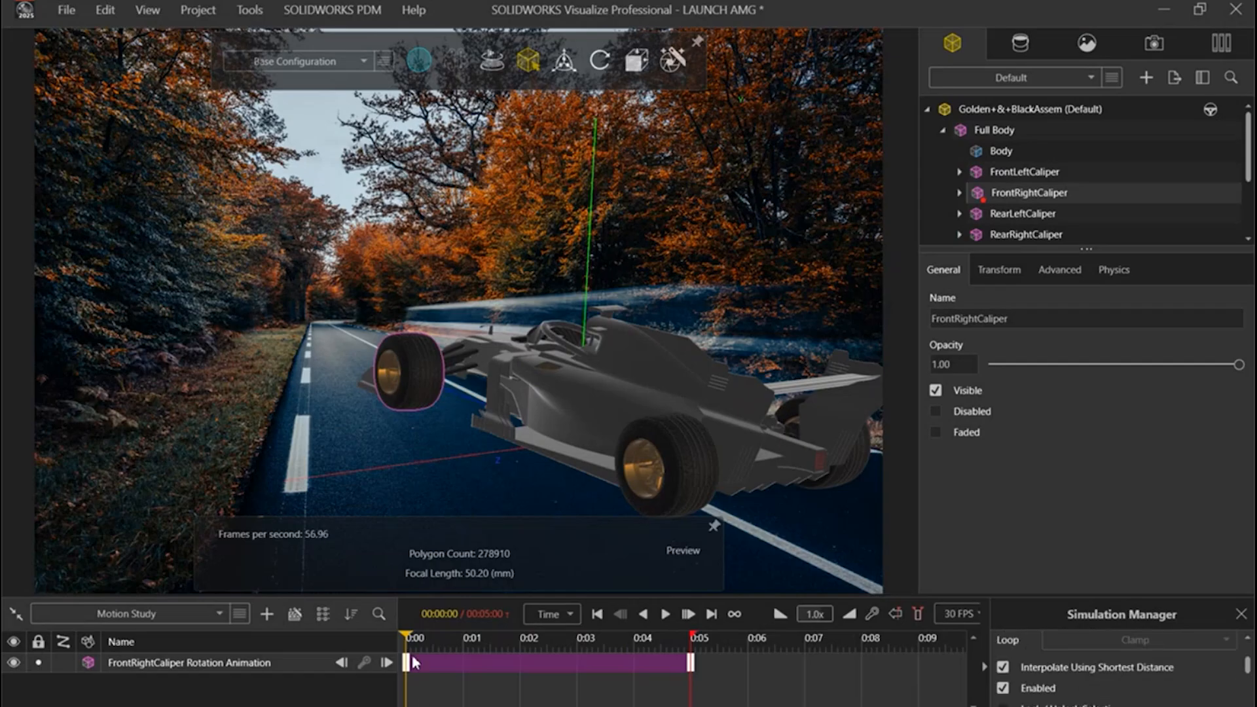
# Step: Add a rotation animation to the RearRightCaliper group and set its axis of rotation to X
pyautogui.moveTo(409, 640); pyautogui.dragTo(366, 645)
pyautogui.scroll(-1, 1073, 222)
pyautogui.click(1023, 196)
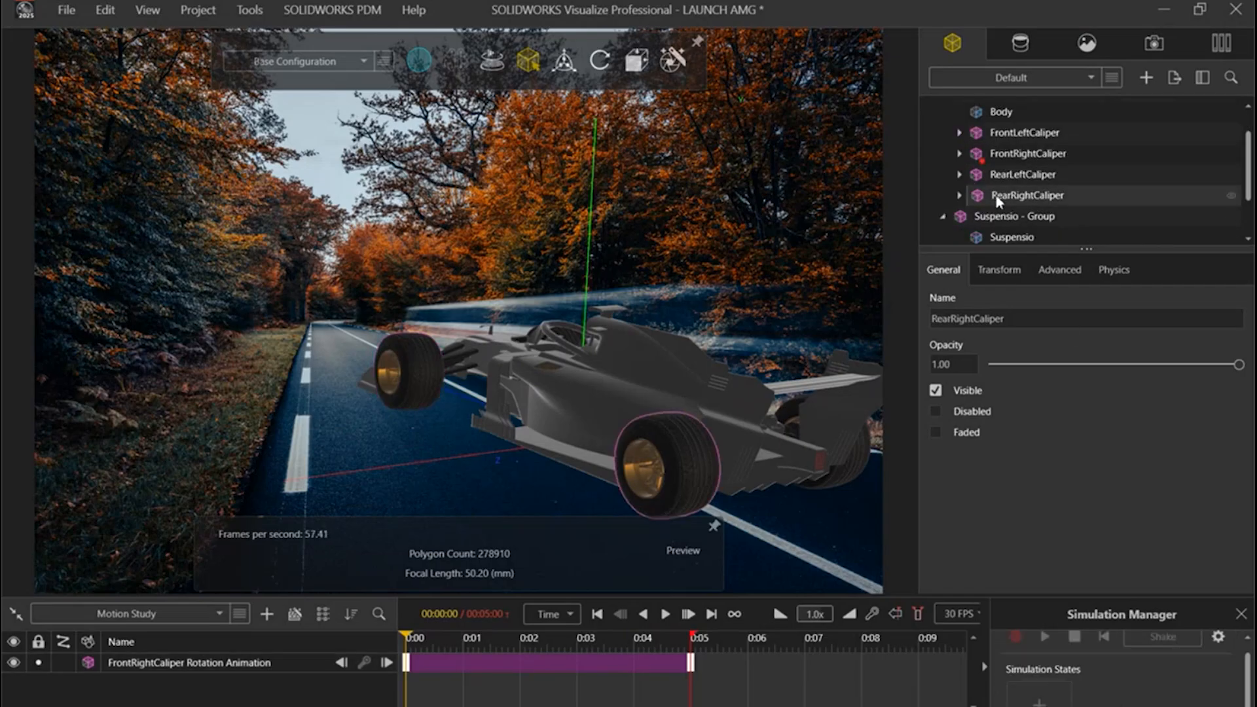
pyautogui.rightClick(998, 200)
pyautogui.moveTo(1065, 359)
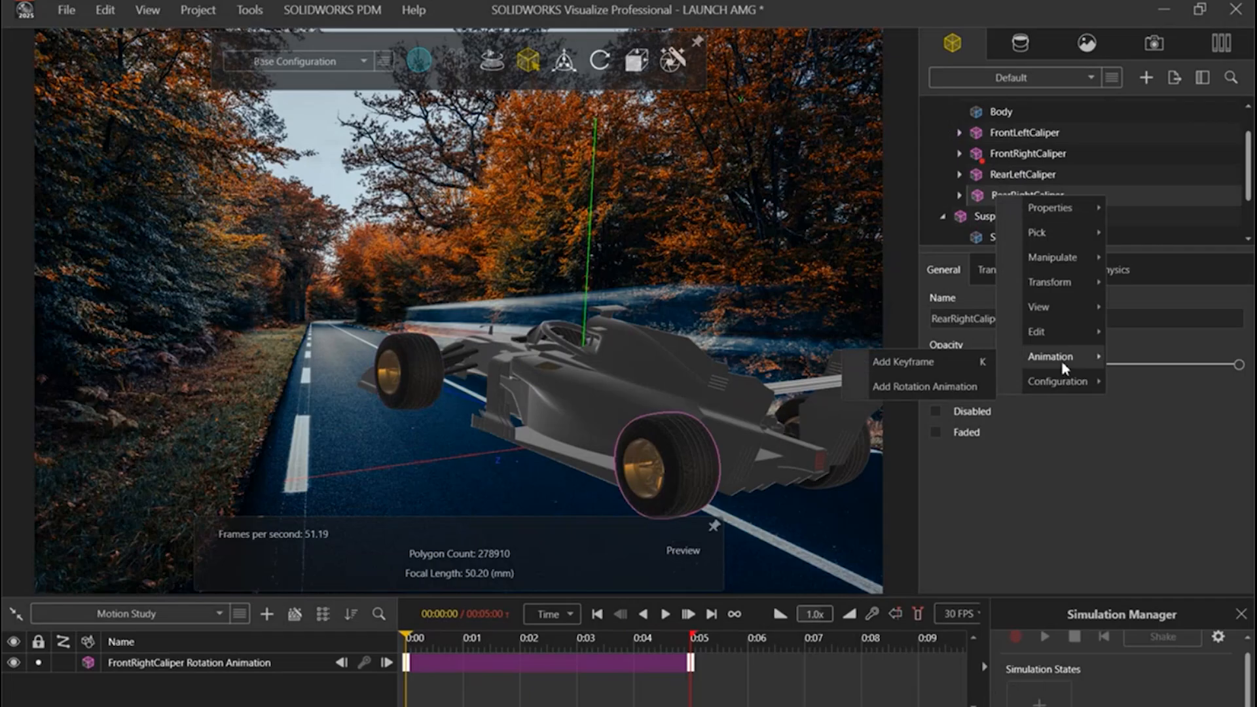
pyautogui.click(946, 386)
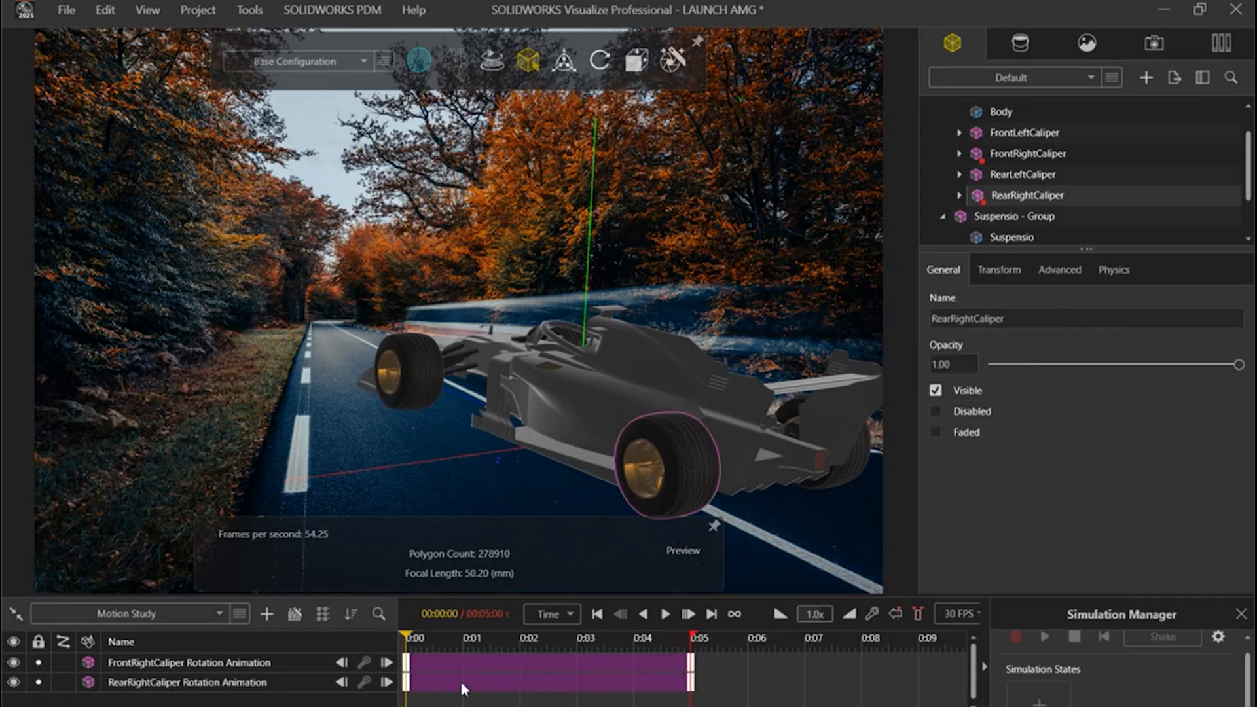
pyautogui.scroll(-3, 1093, 694)
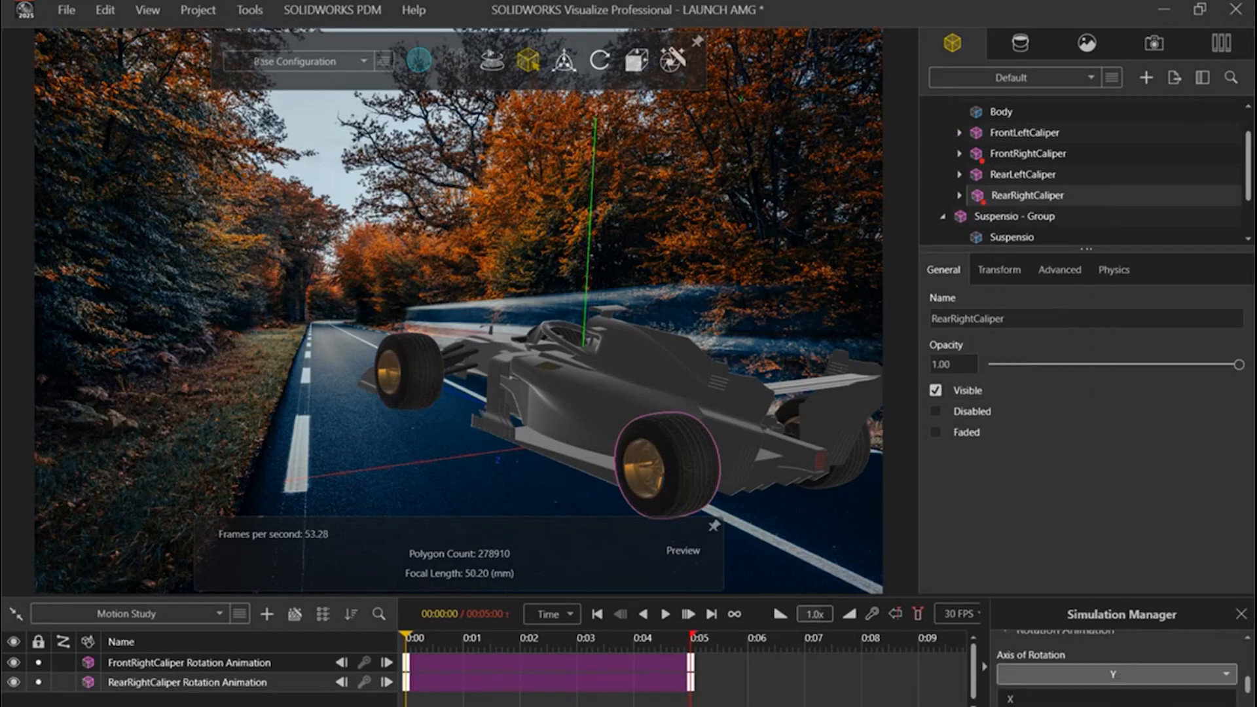
pyautogui.click(1021, 698)
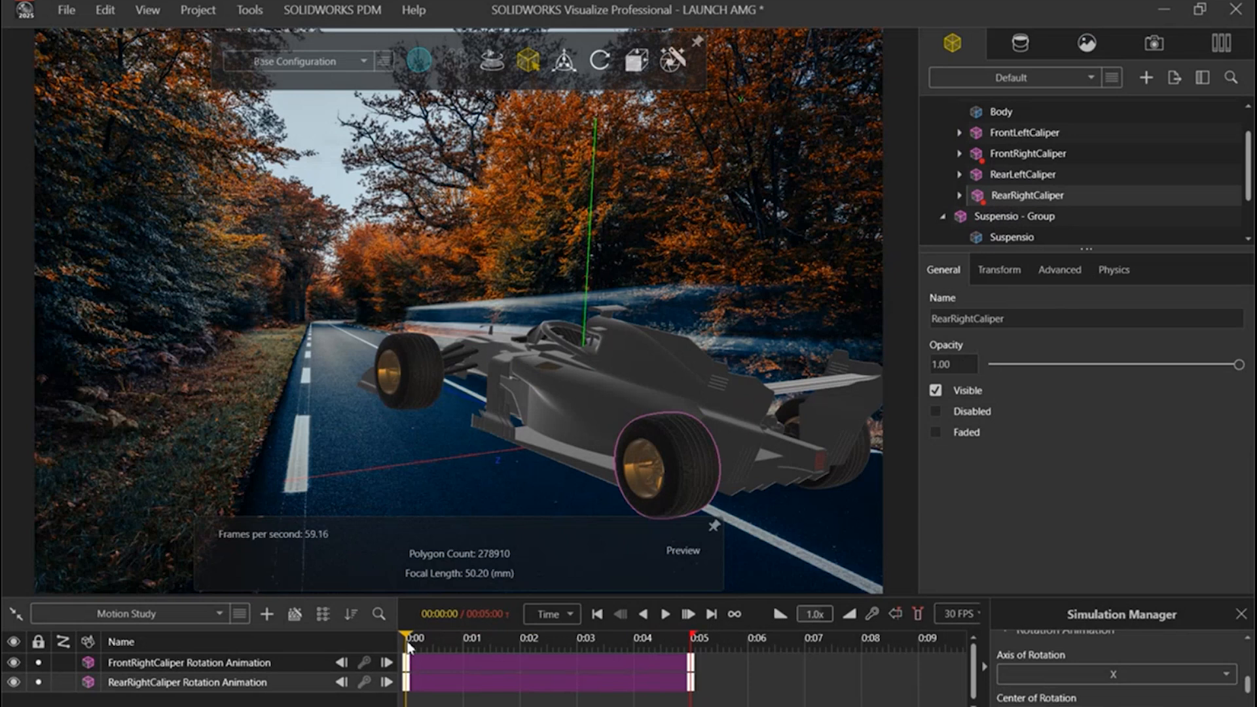
# Step: Preview both right wheels' rotation from the start of the timeline, stopping the playback partway
pyautogui.moveTo(427, 632); pyautogui.dragTo(367, 651)
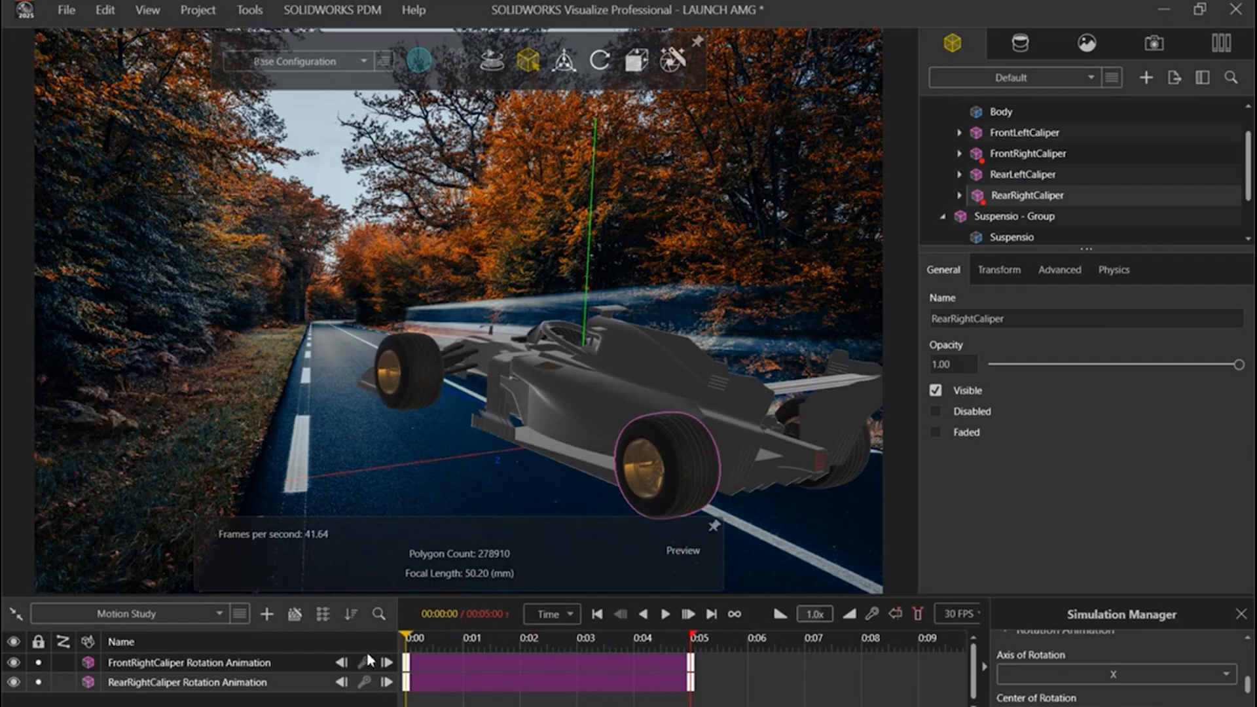
pyautogui.click(665, 615)
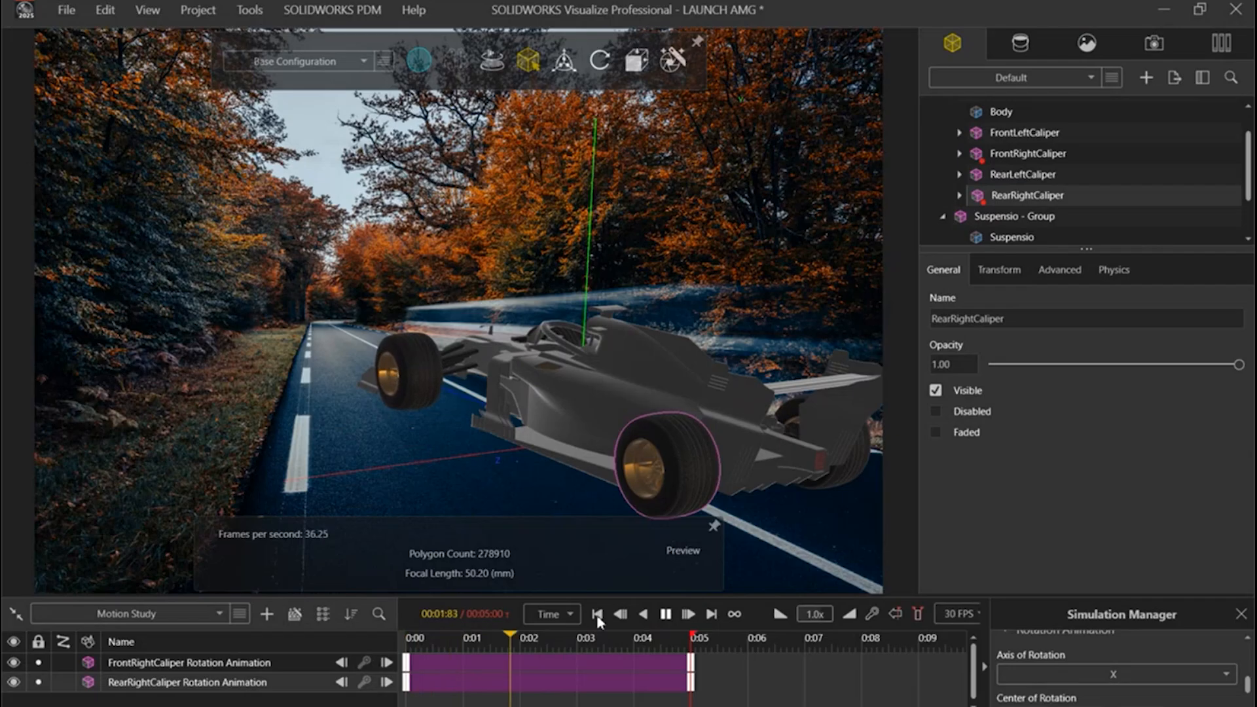
pyautogui.click(666, 614)
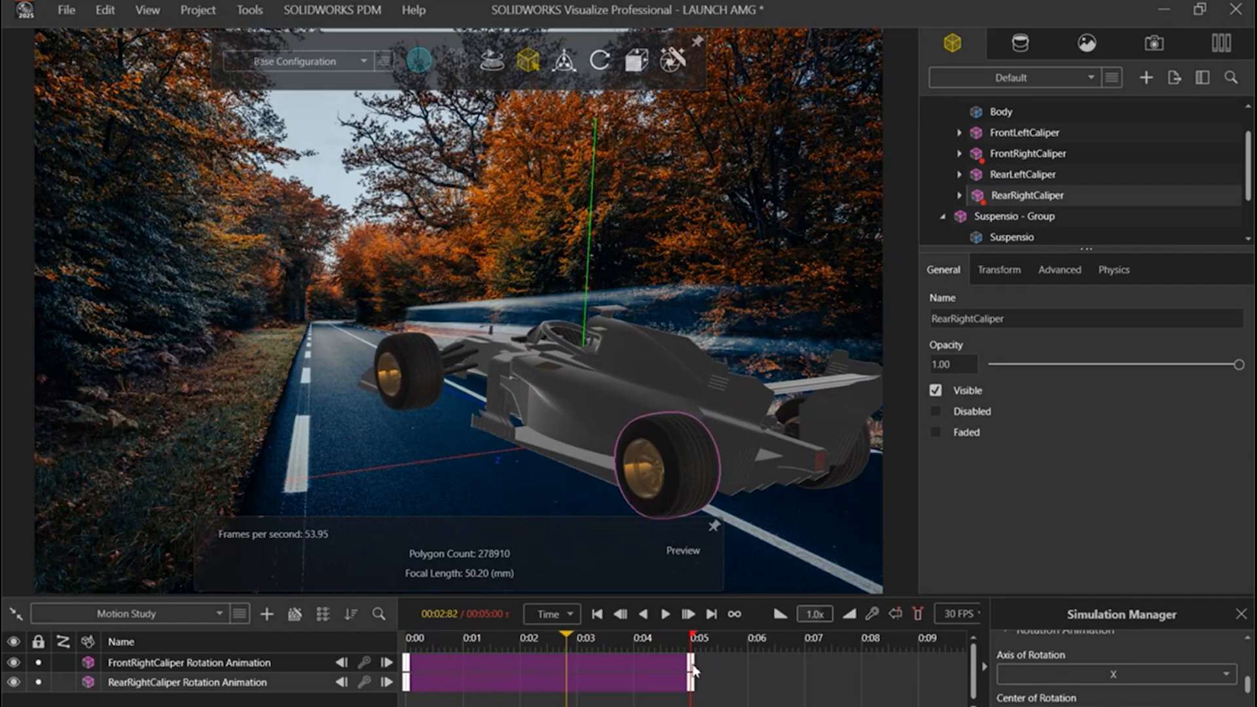
# Step: Shorten the front and rear right wheel animations to 1.03 s and bring the timeline's end to 00:01:10
pyautogui.moveTo(692, 665); pyautogui.dragTo(470, 665)
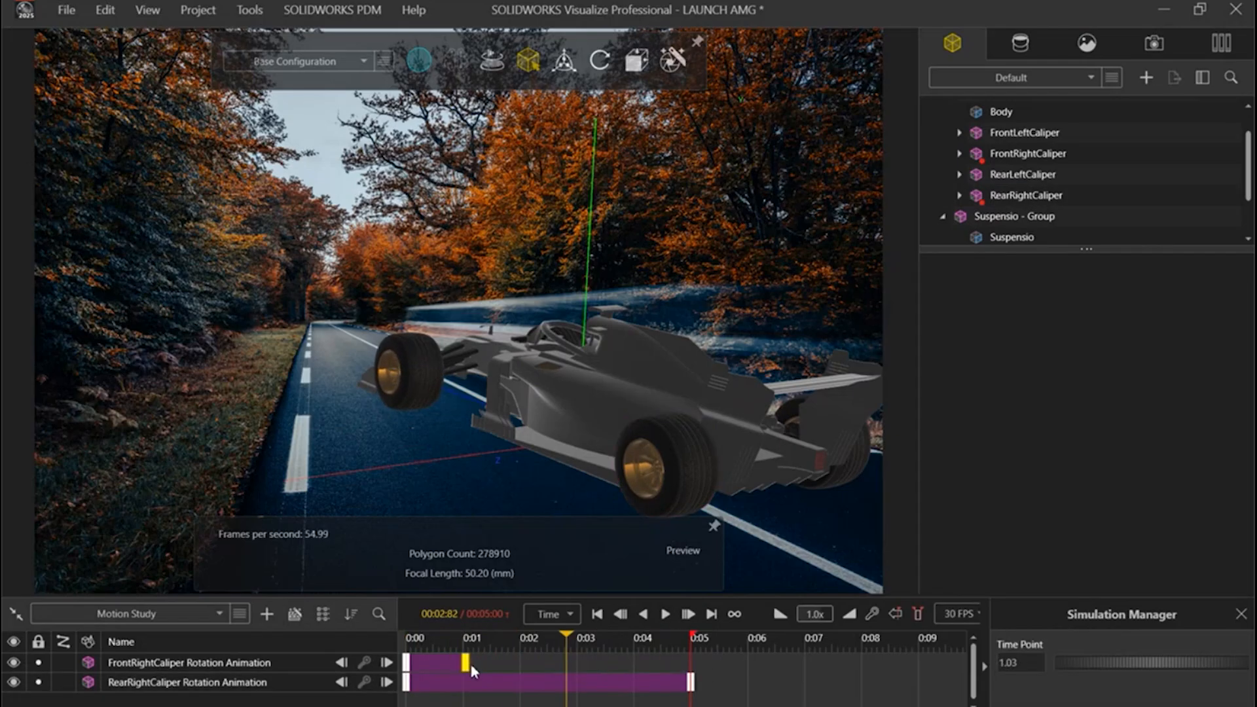
pyautogui.moveTo(690, 682); pyautogui.dragTo(469, 684)
pyautogui.moveTo(567, 637); pyautogui.dragTo(378, 641)
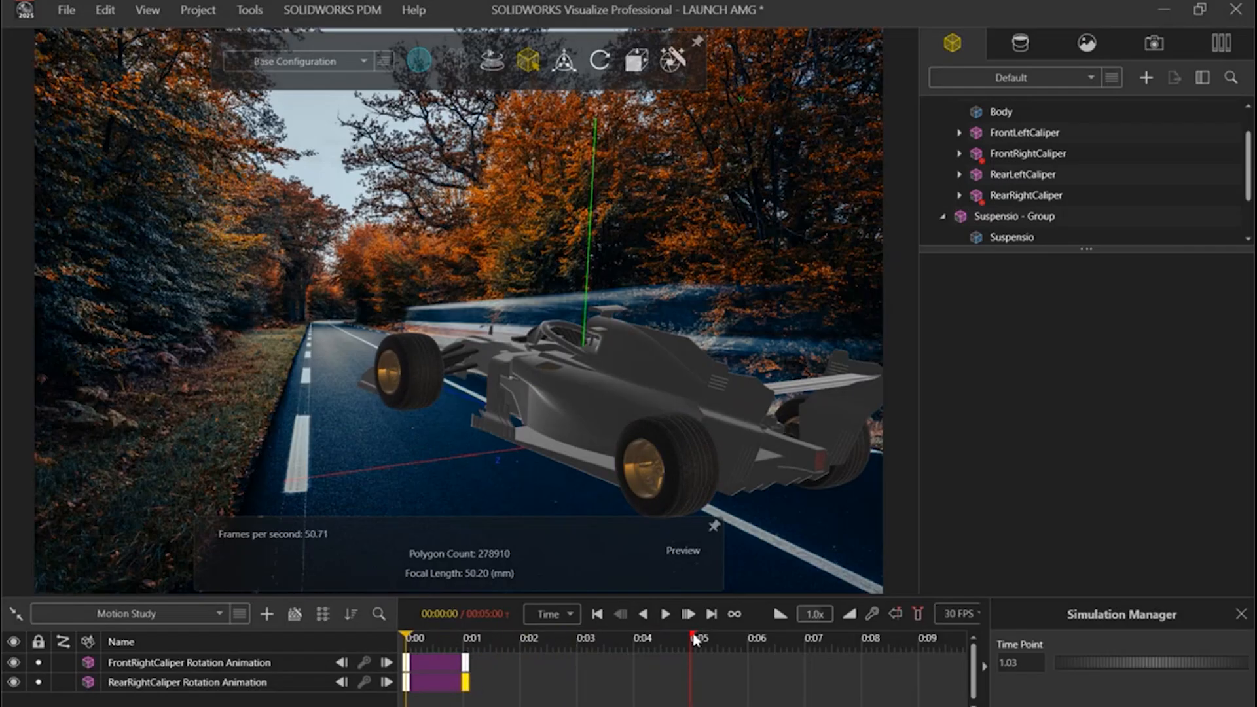
pyautogui.moveTo(695, 640); pyautogui.dragTo(472, 642)
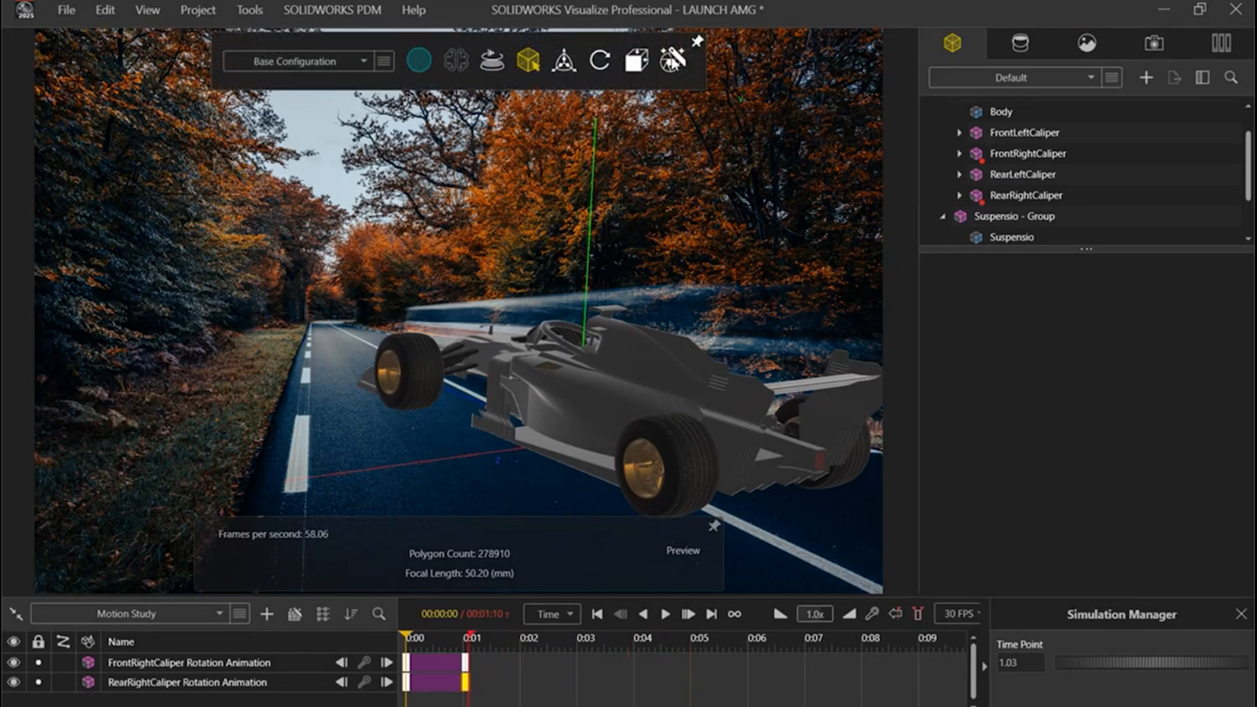
# Step: Review the Render Wizard's media, size, quality and output settings for an HD image, and close it without rendering
pyautogui.click(672, 60)
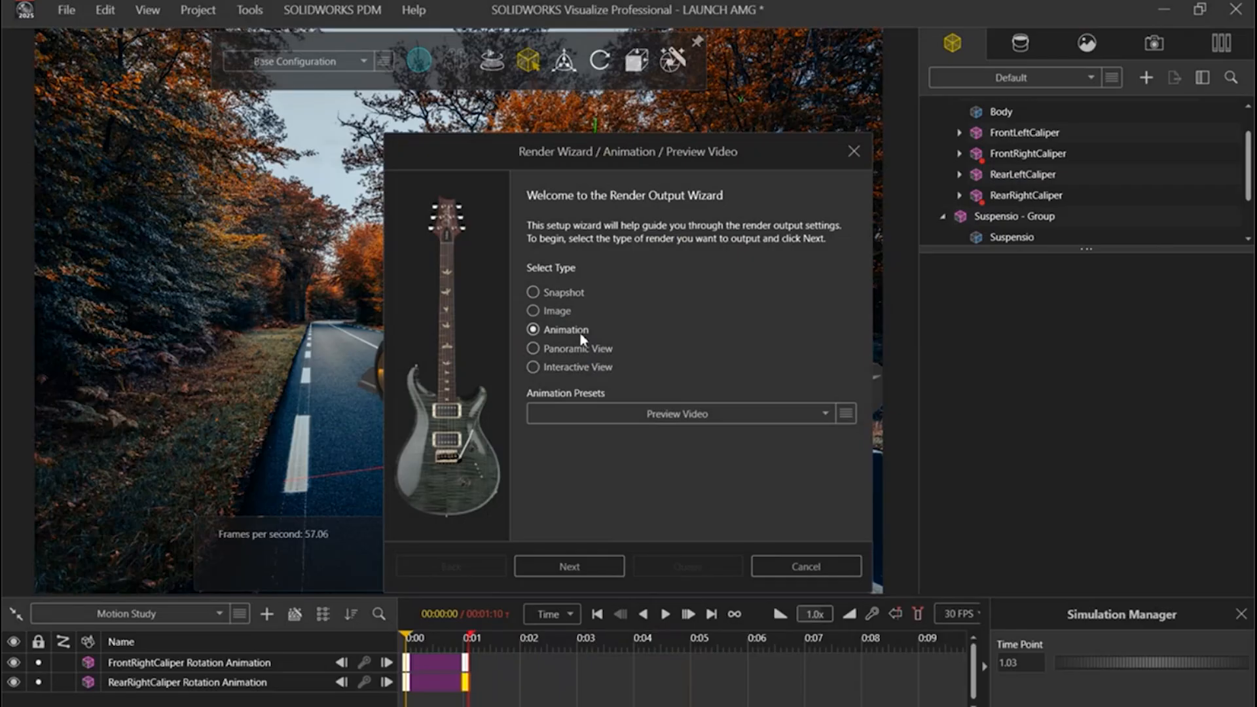
pyautogui.click(558, 311)
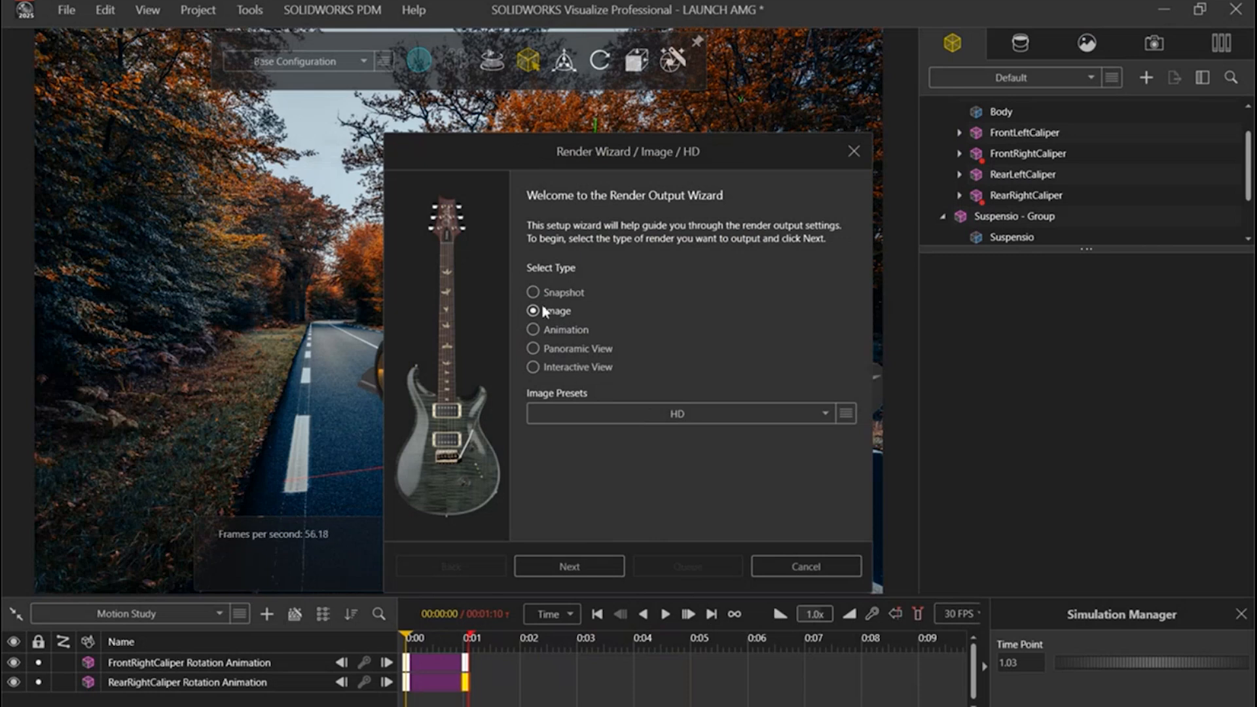
pyautogui.click(564, 567)
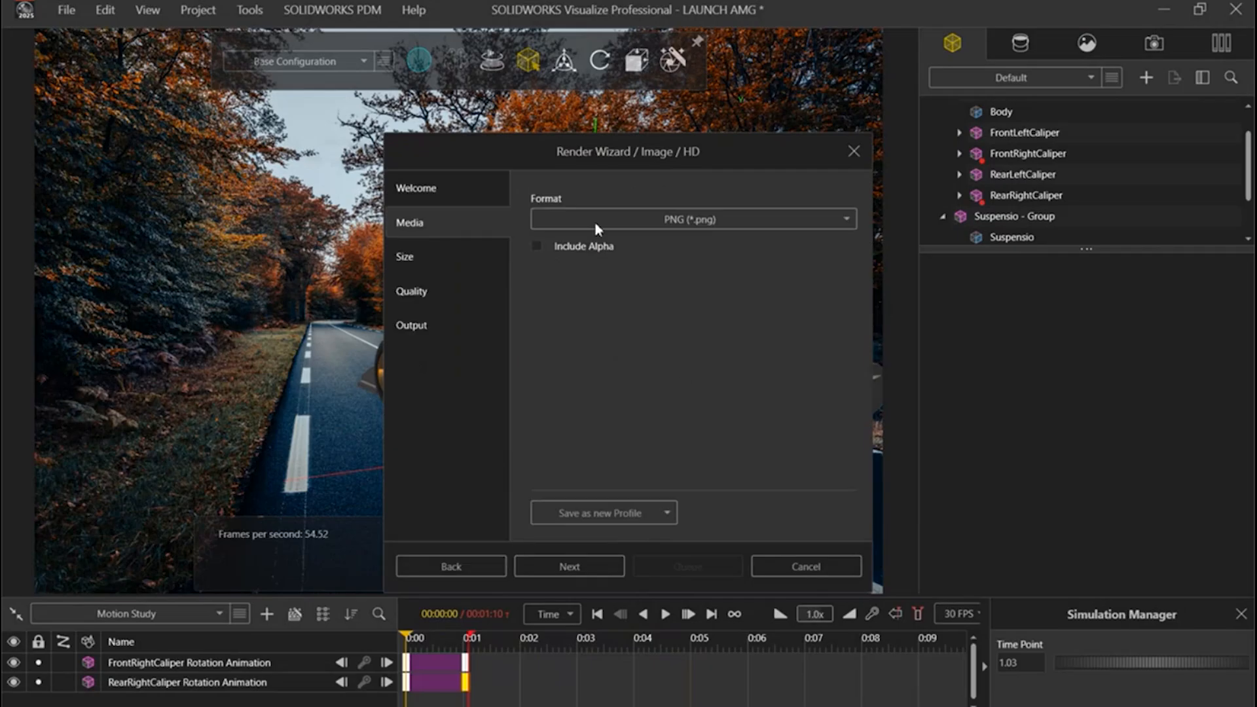
pyautogui.click(586, 568)
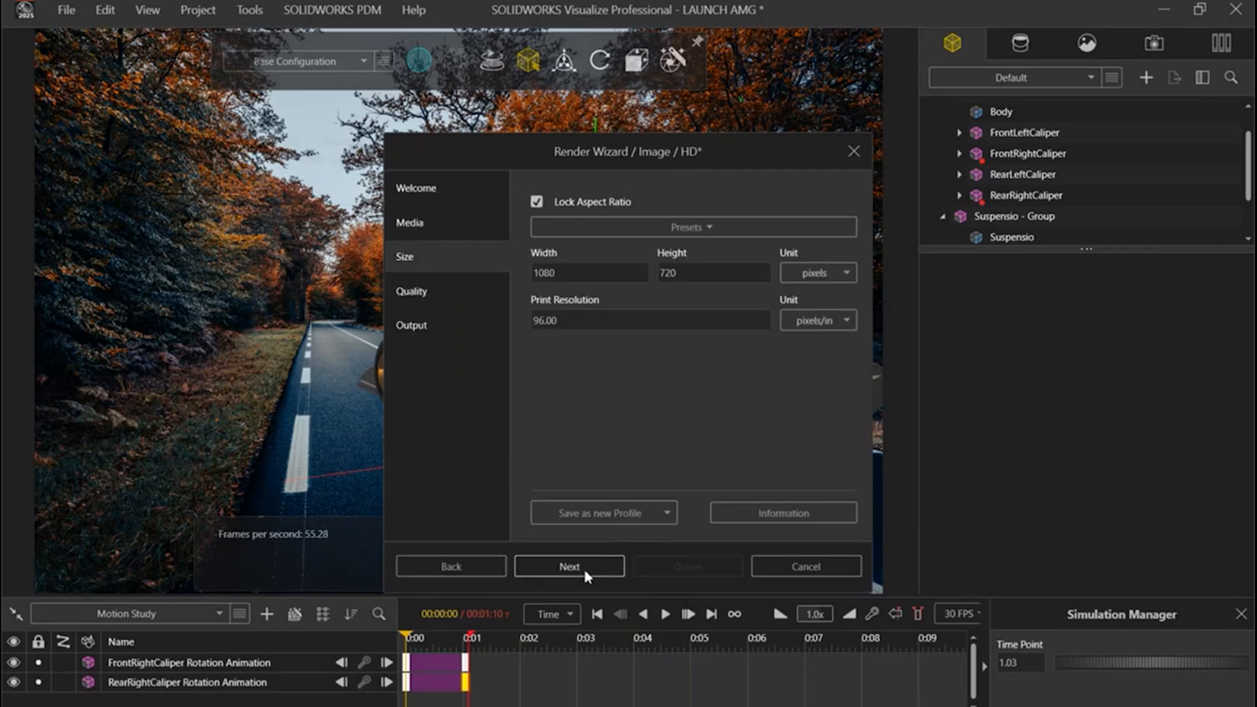
pyautogui.click(589, 568)
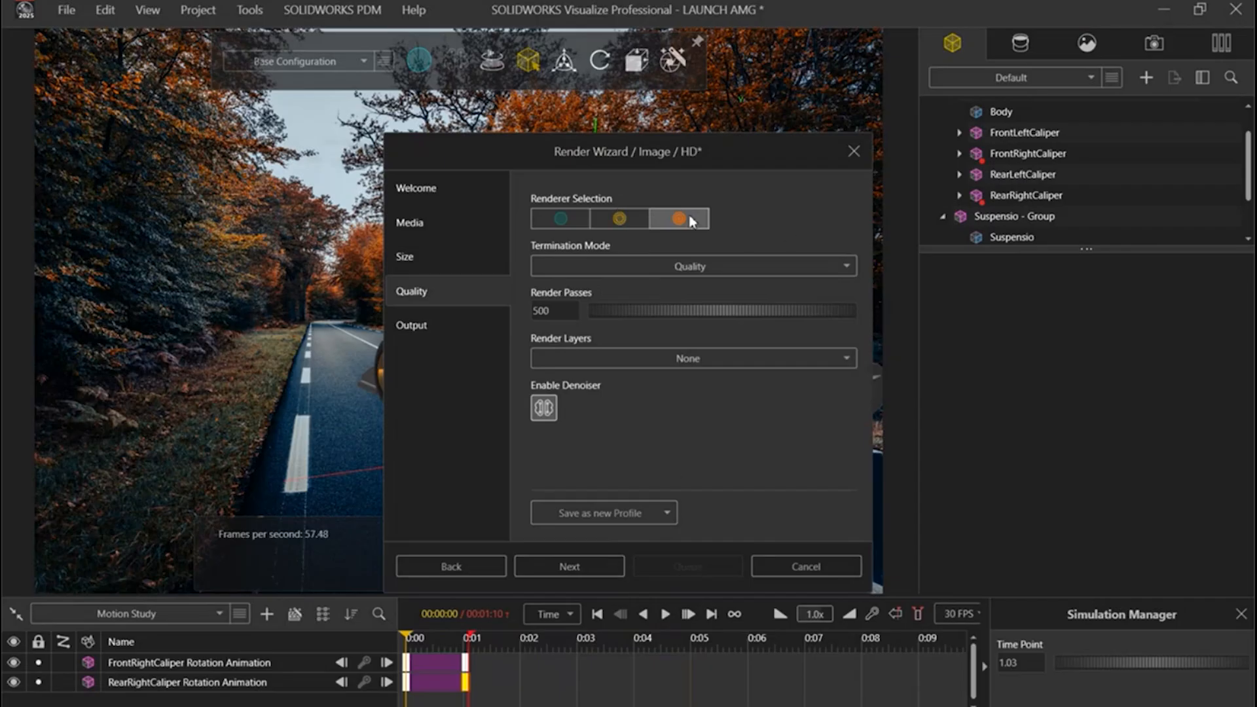
pyautogui.click(579, 560)
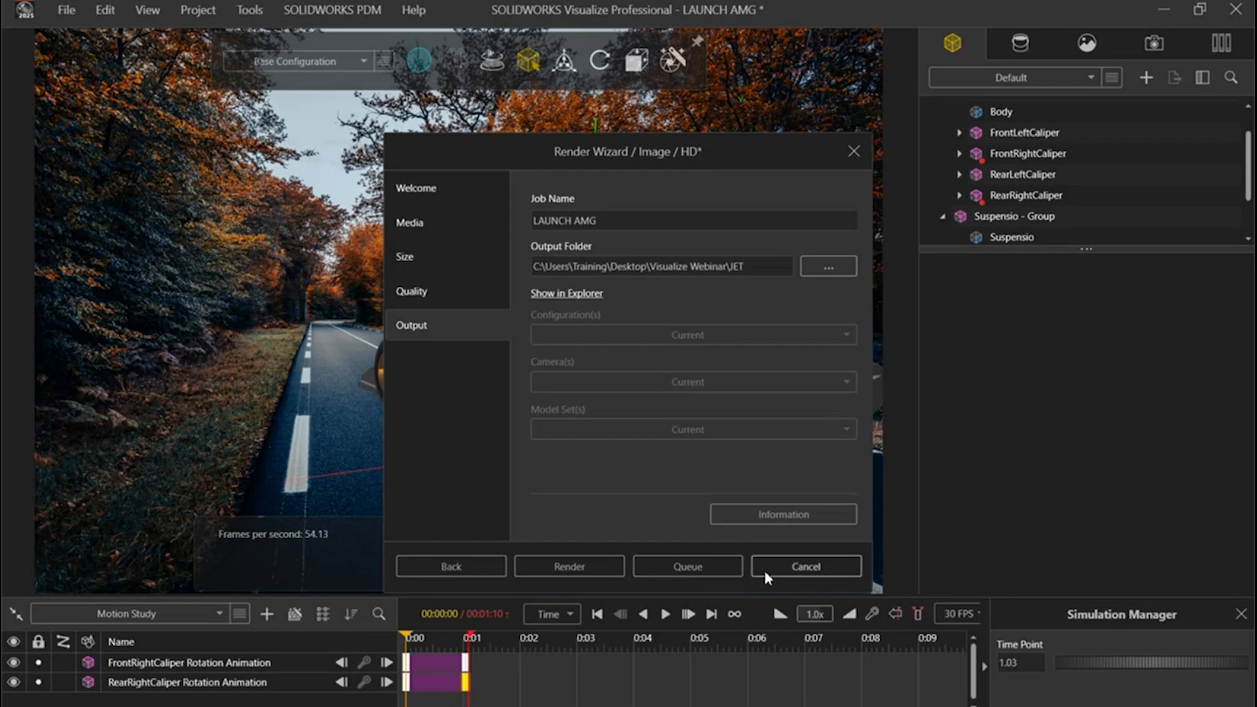
pyautogui.click(805, 566)
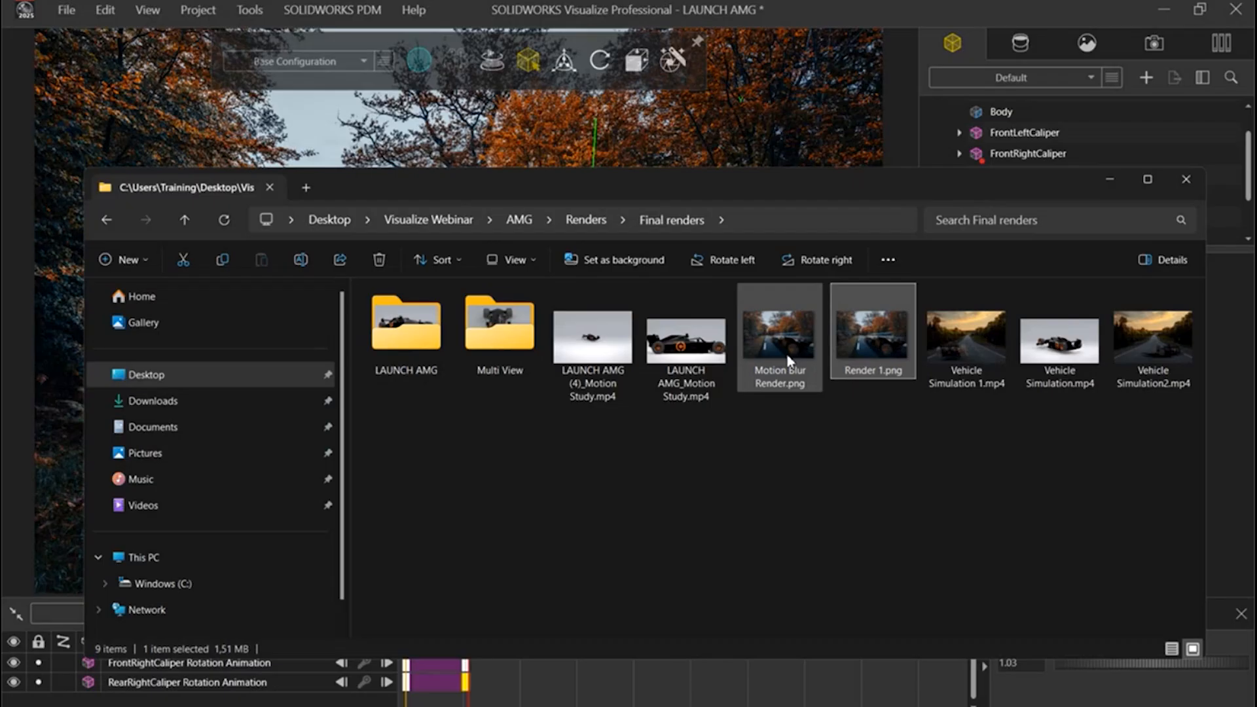
# Step: In File Explorer's Final renders folder, open Render 1.png and compare it with Motion Blur Render.png, then return to SOLIDWORKS Visualize
pyautogui.doubleClick(877, 340)
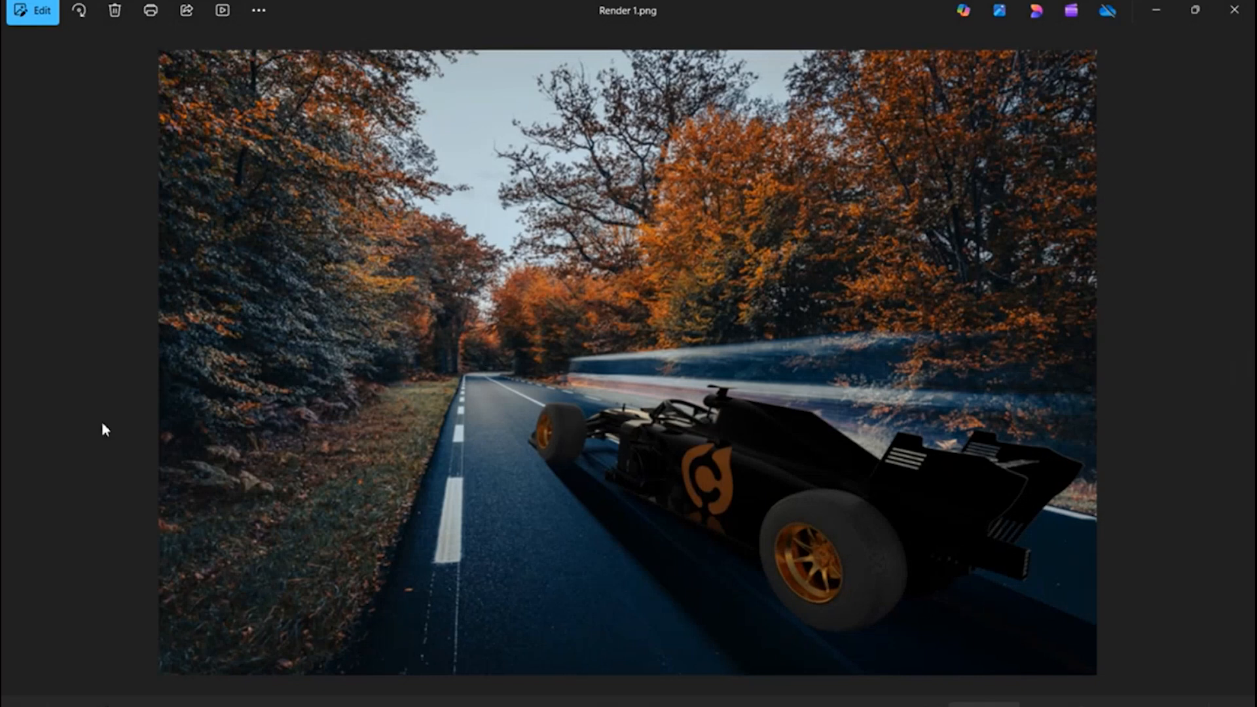
pyautogui.click(17, 364)
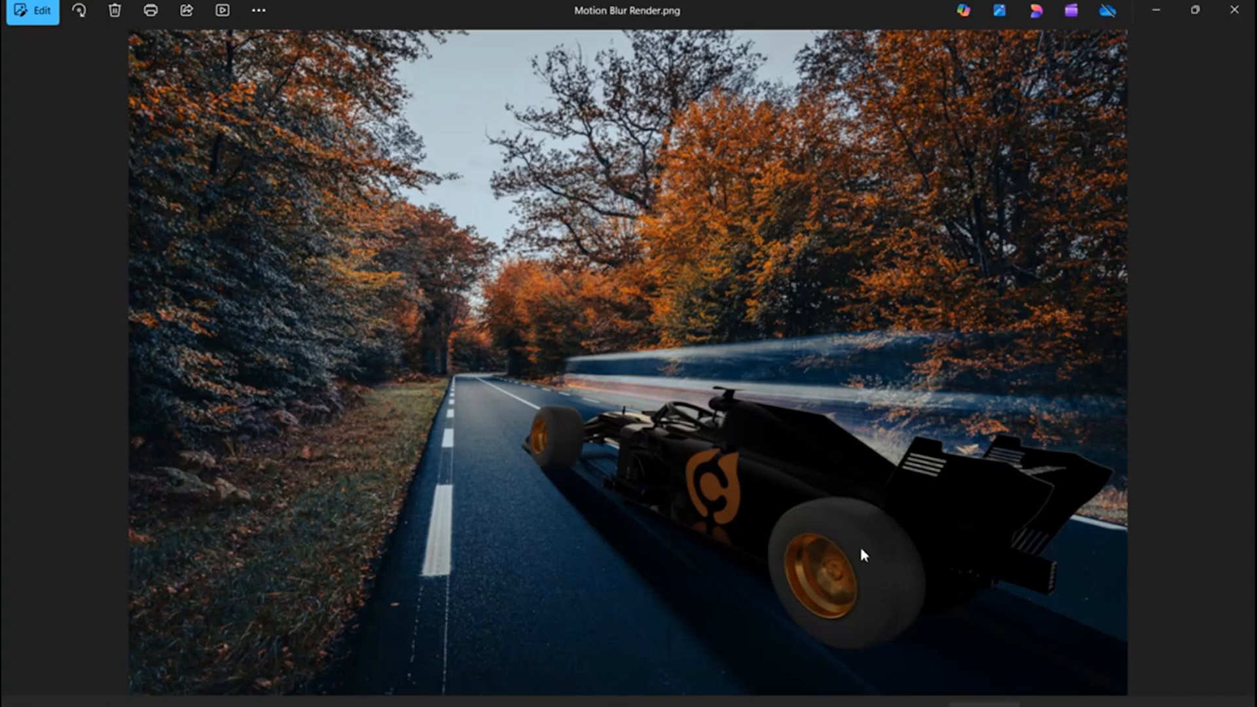
pyautogui.click(1234, 11)
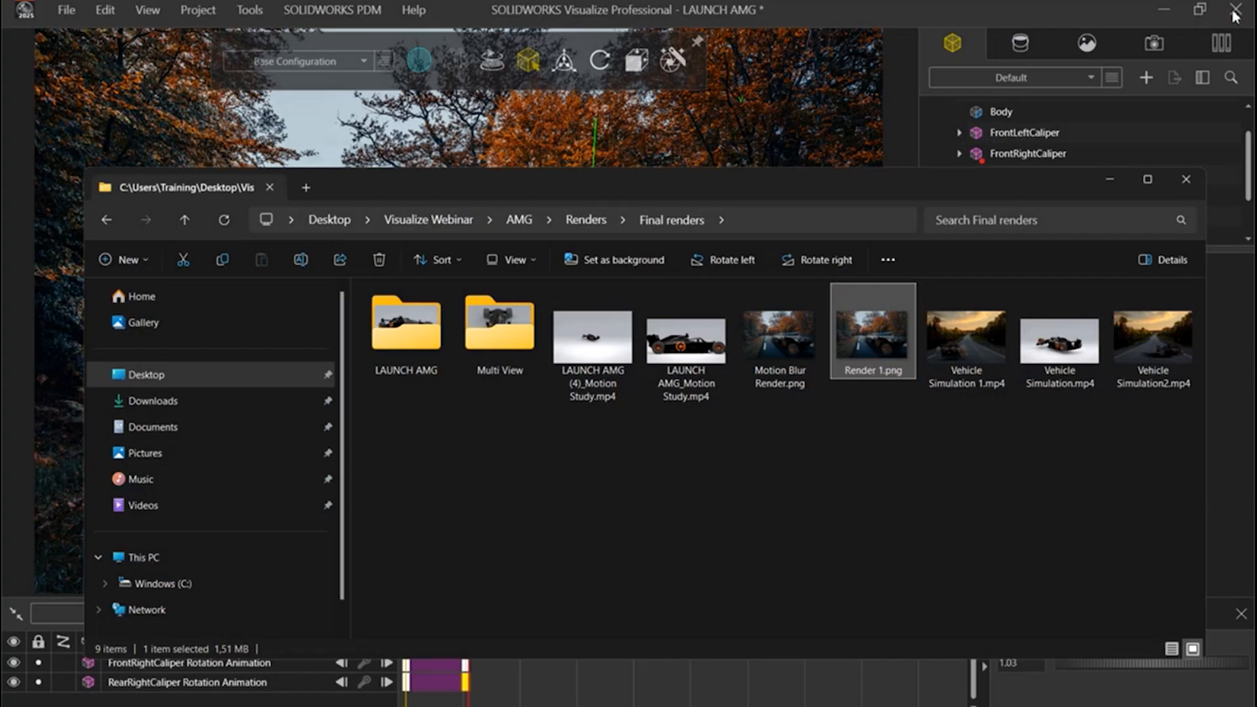
pyautogui.click(1111, 178)
# Step: Delete the FrontRightCaliper and RearRightCaliper rotation animations from the motion study
pyautogui.scroll(1, 783, 494)
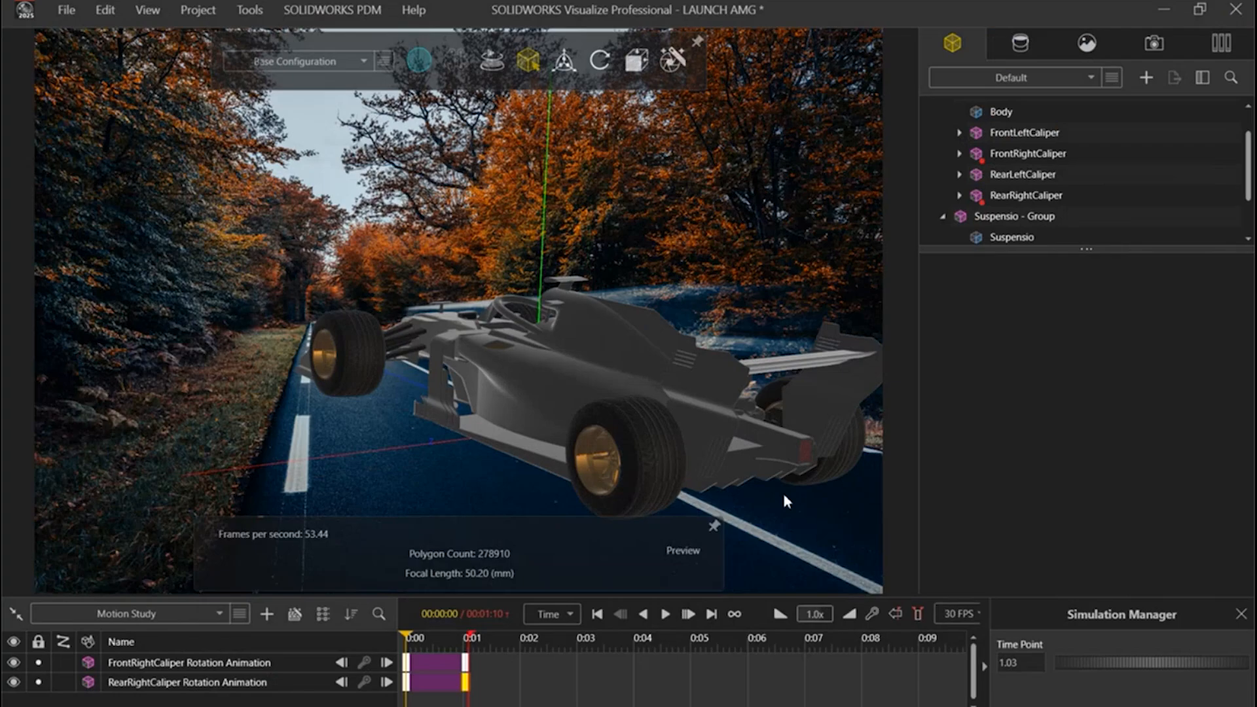
pyautogui.scroll(-2, 718, 457)
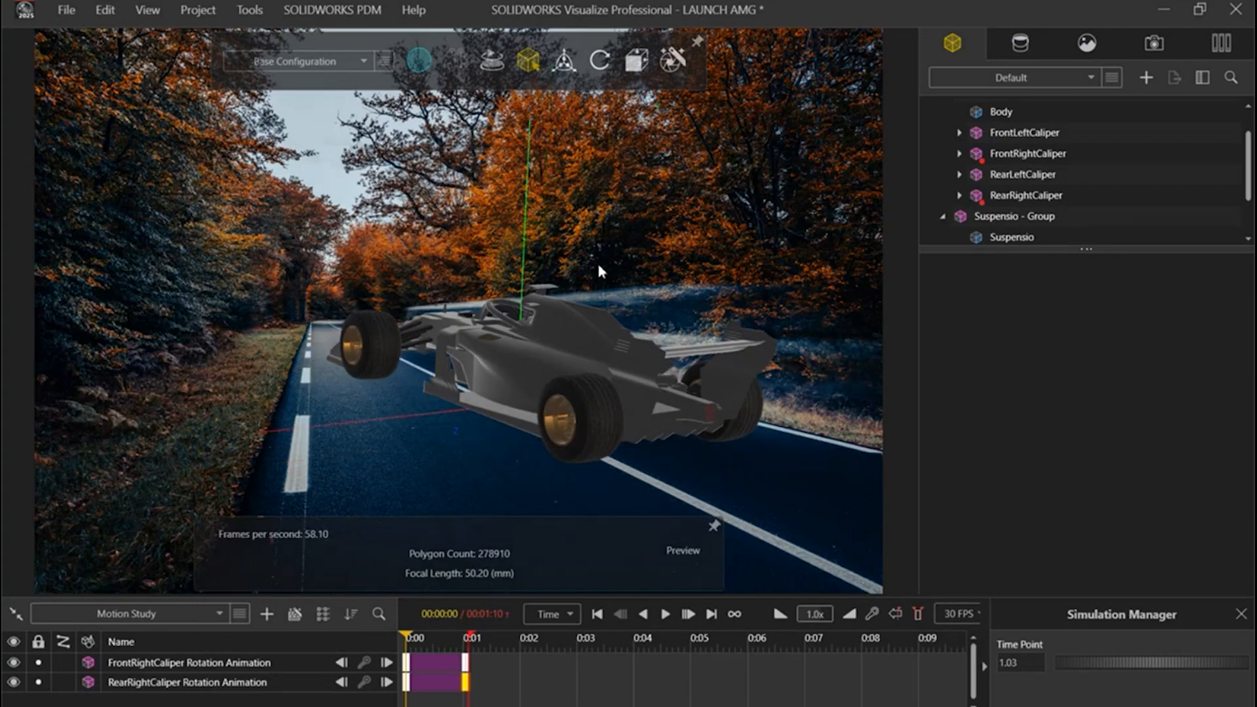
pyautogui.click(328, 662)
pyautogui.press('Delete')
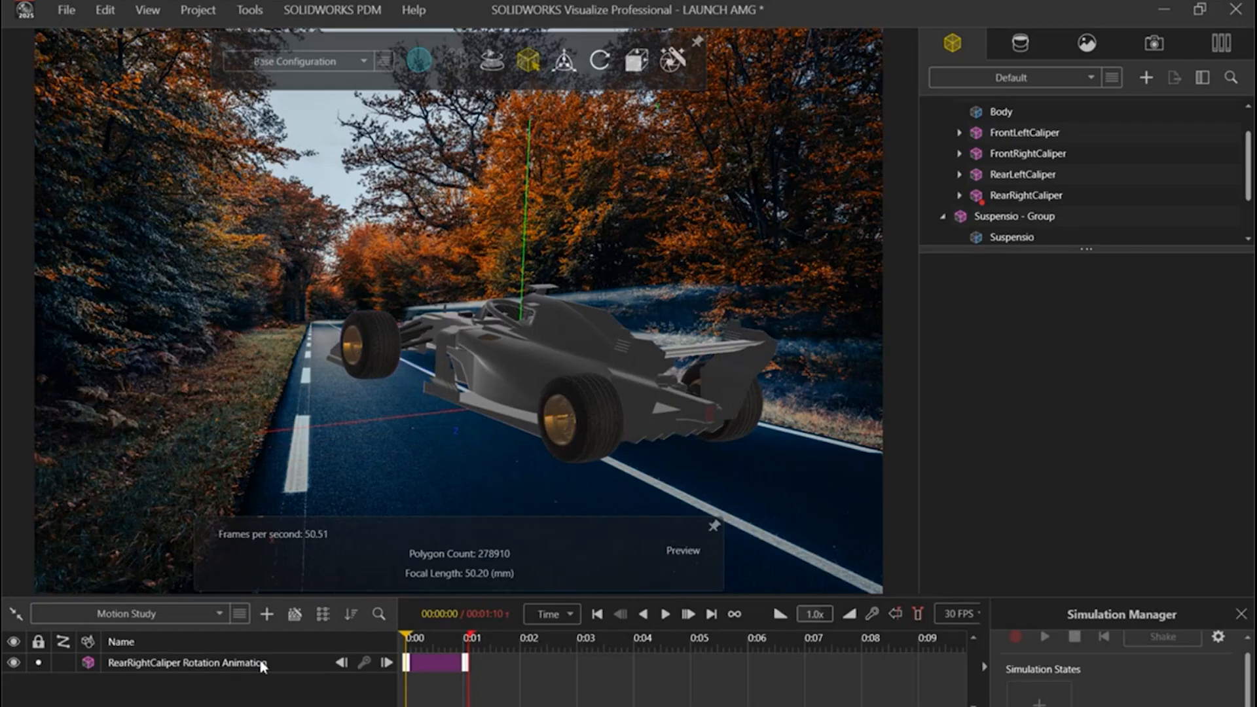
pyautogui.click(262, 665)
pyautogui.press('Delete')
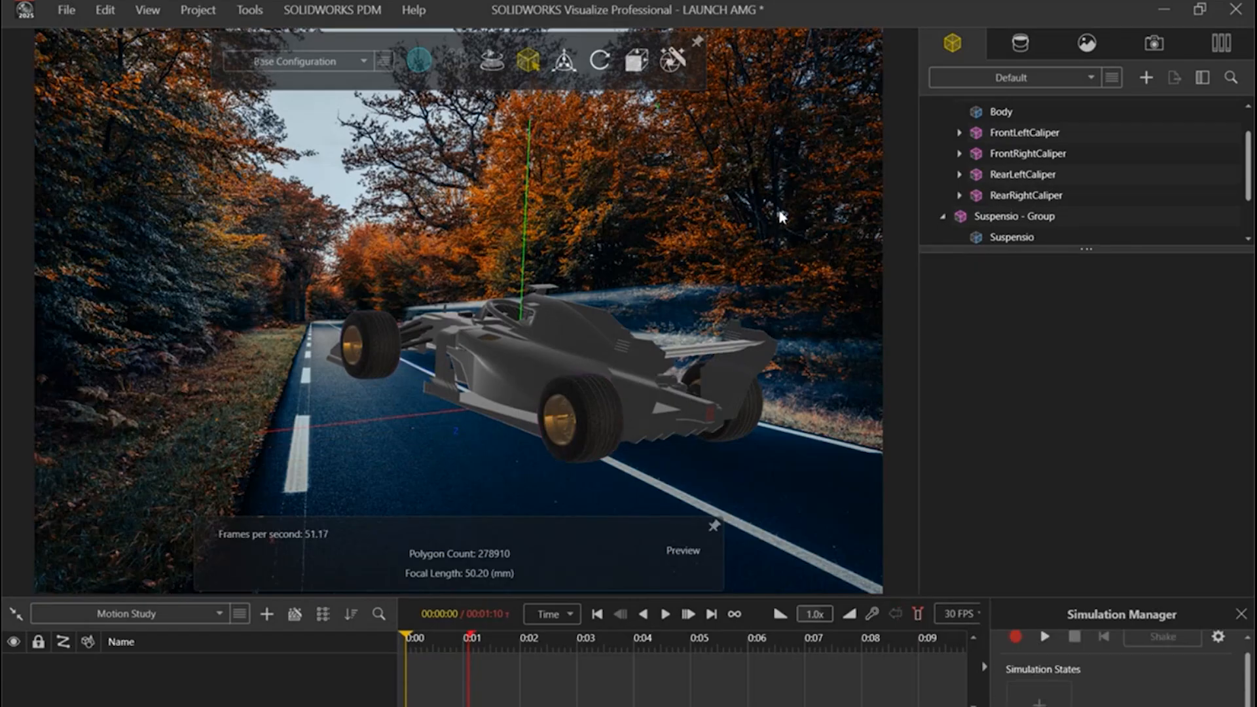